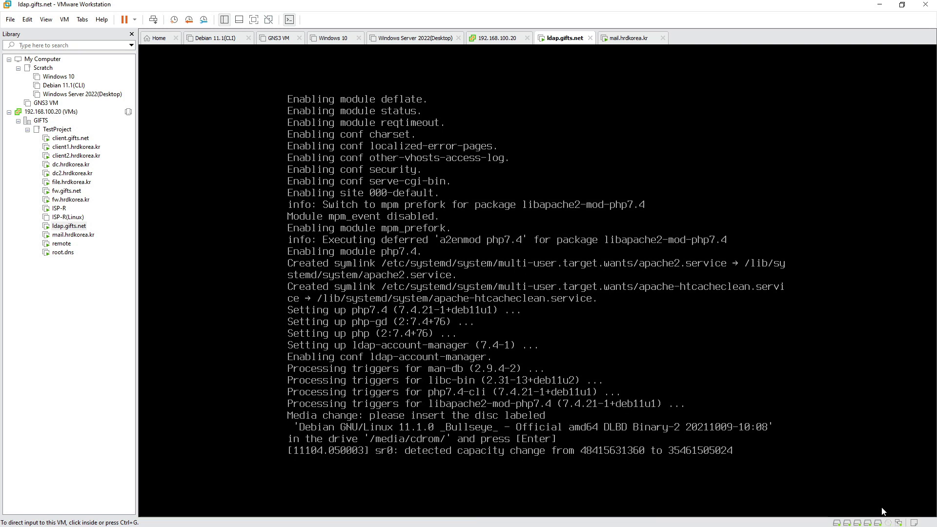
Step: Connect the installation disc to the ldap VM so the lamdaemon package install continues
click(888, 523)
click(892, 504)
click(841, 420)
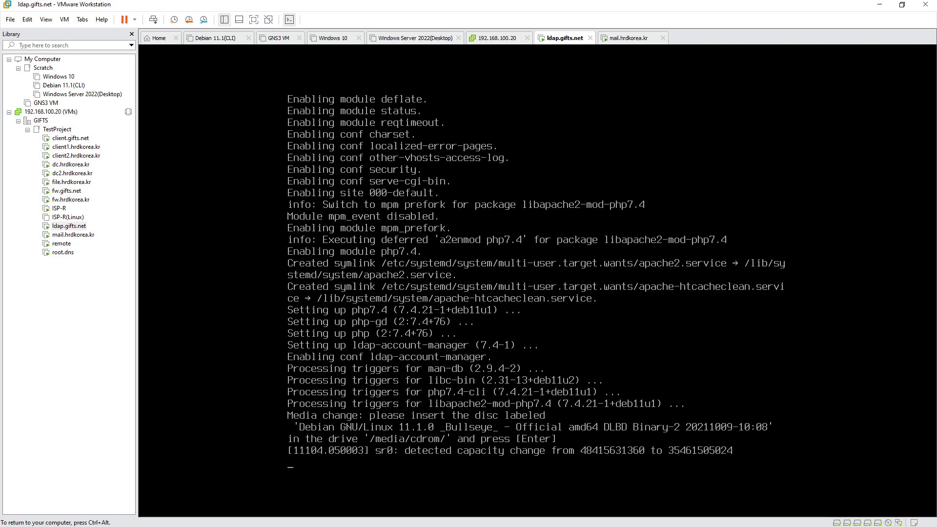
key(Return)
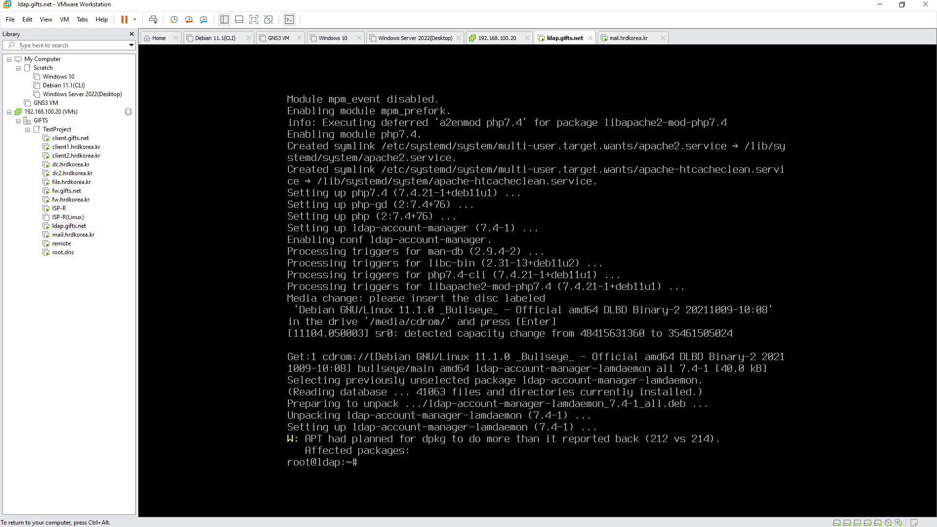
Step: Restart Apache with 'systemctl restart apache2' and release input back to the host
text(systemctl restart apache2)
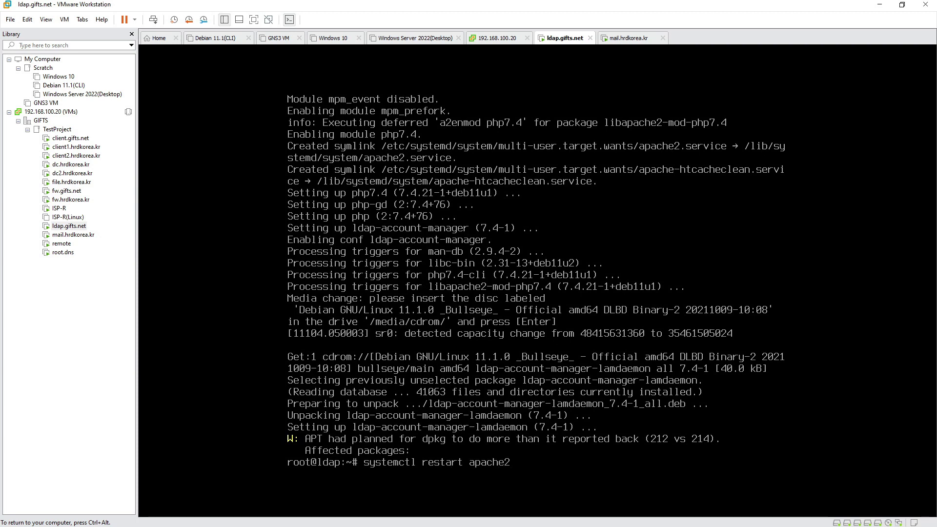
key(Return)
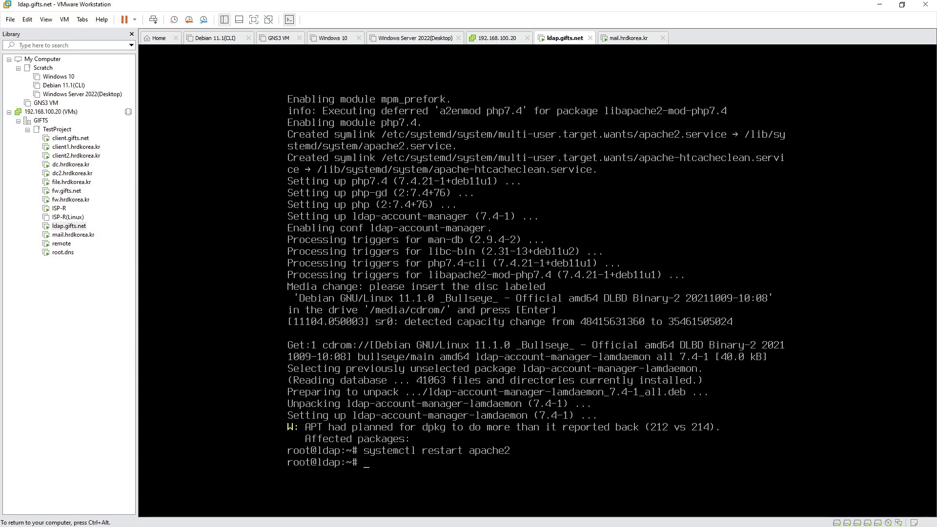
key(Return)
key(Return)
key(ctrl+alt)
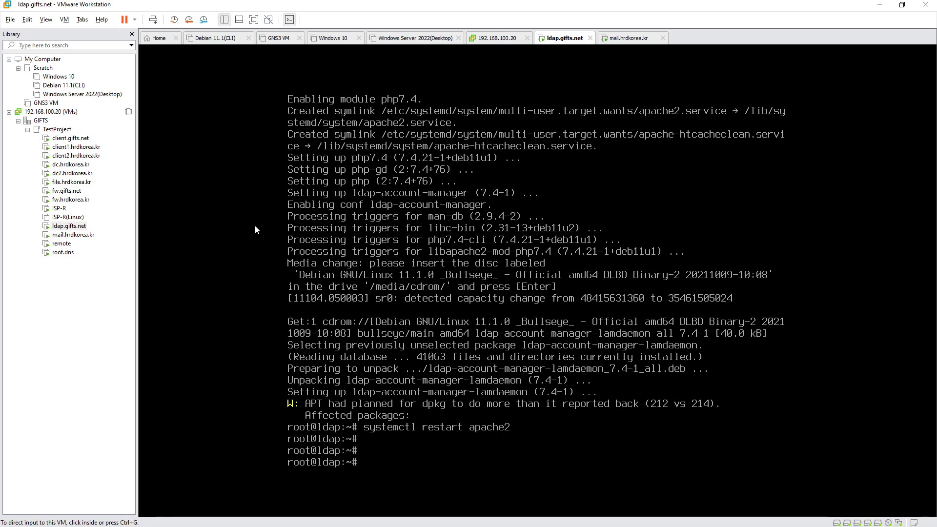
Step: Open the client.gifts.net VM and log in to the local user account with its password
key(c)
key(l)
key(c)
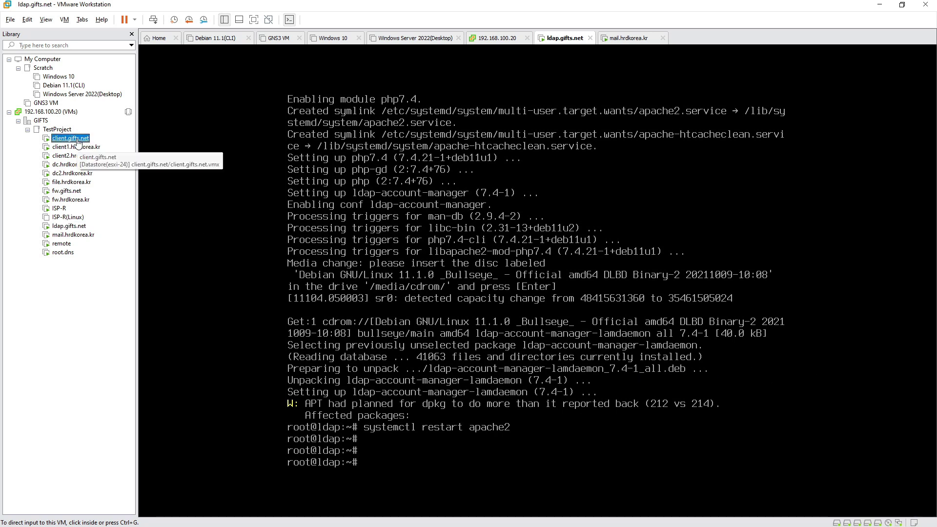
key(Return)
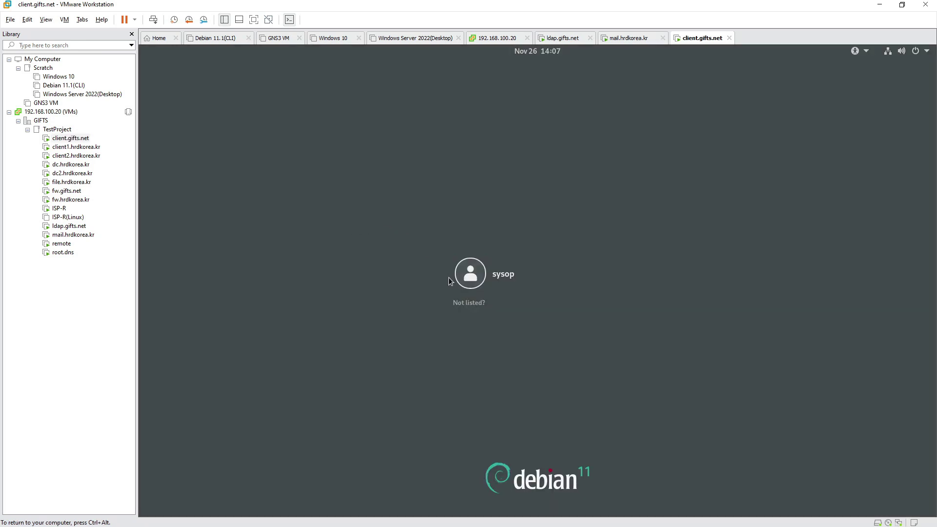
click(473, 282)
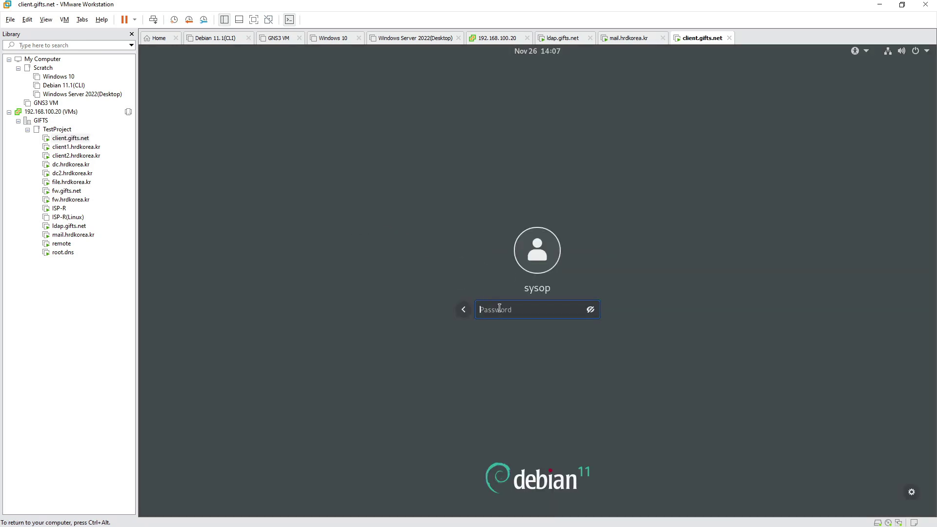
text(********)
key(Return)
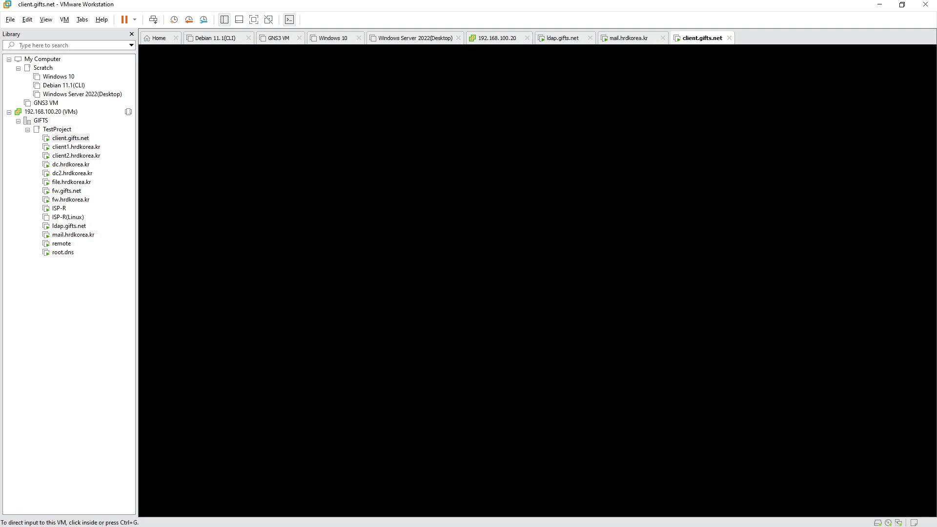
Step: Launch Firefox ESR from the Activities overview
click(381, 227)
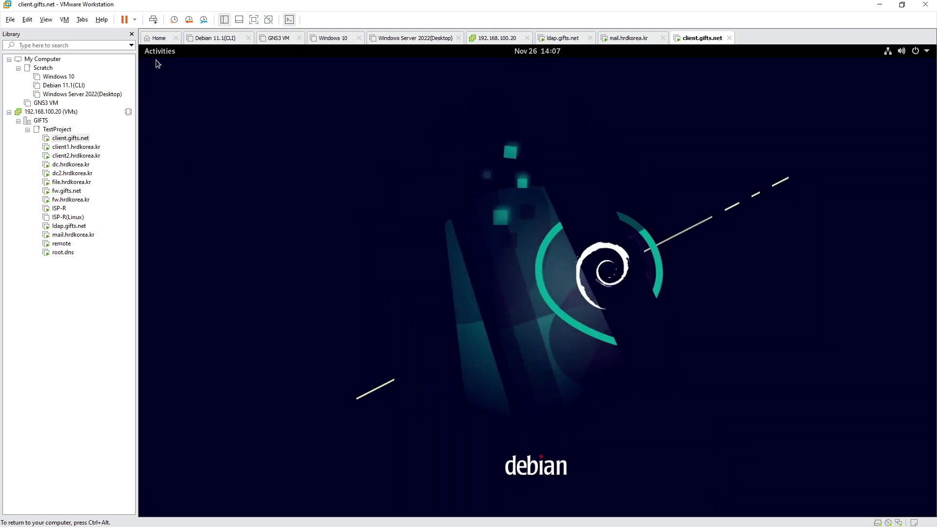
click(156, 51)
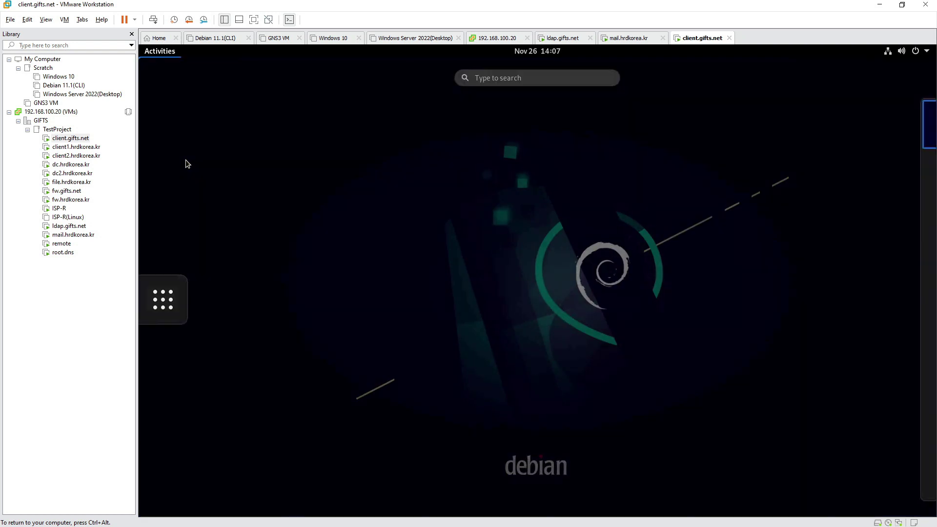
click(163, 146)
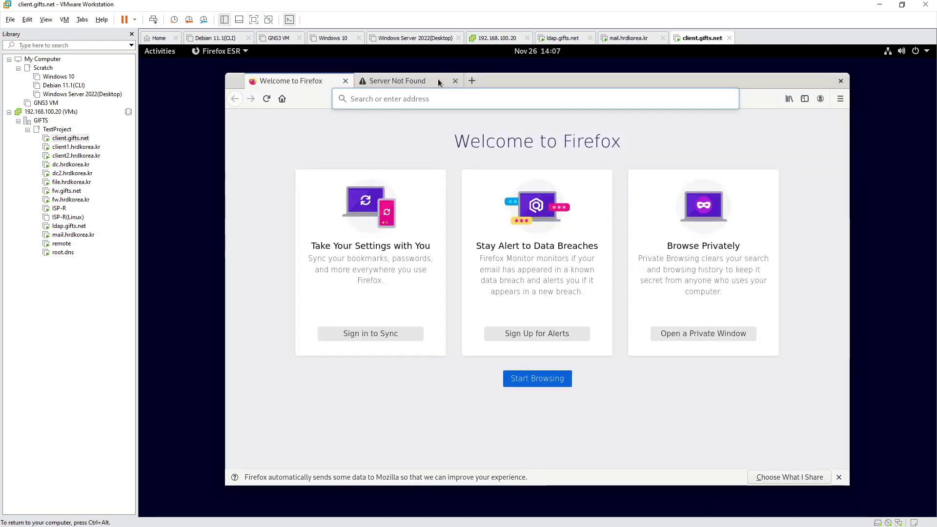
click(455, 81)
click(442, 99)
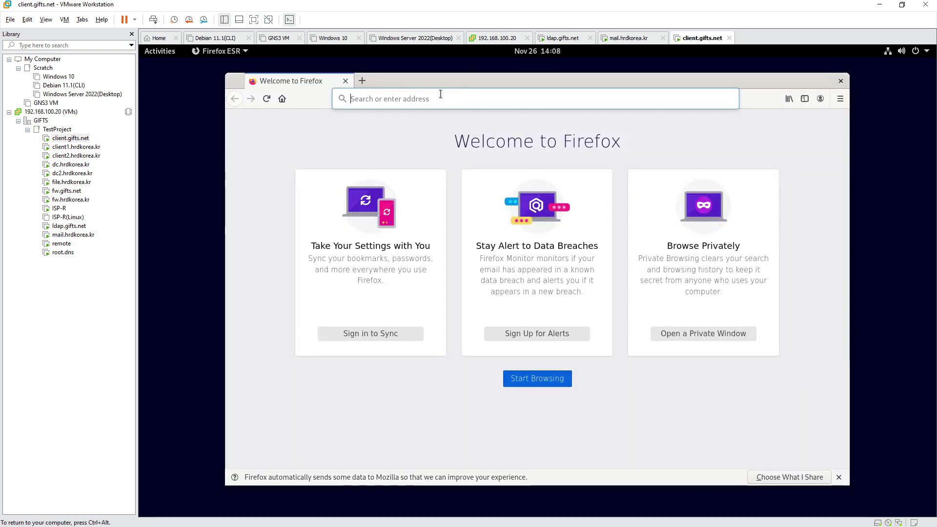
text(http:)
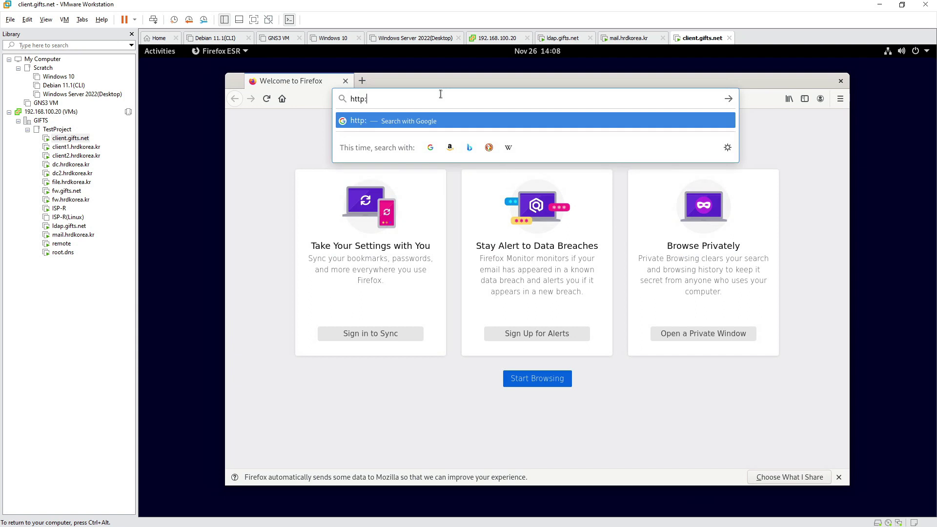
text(//ldap.gifts.net)
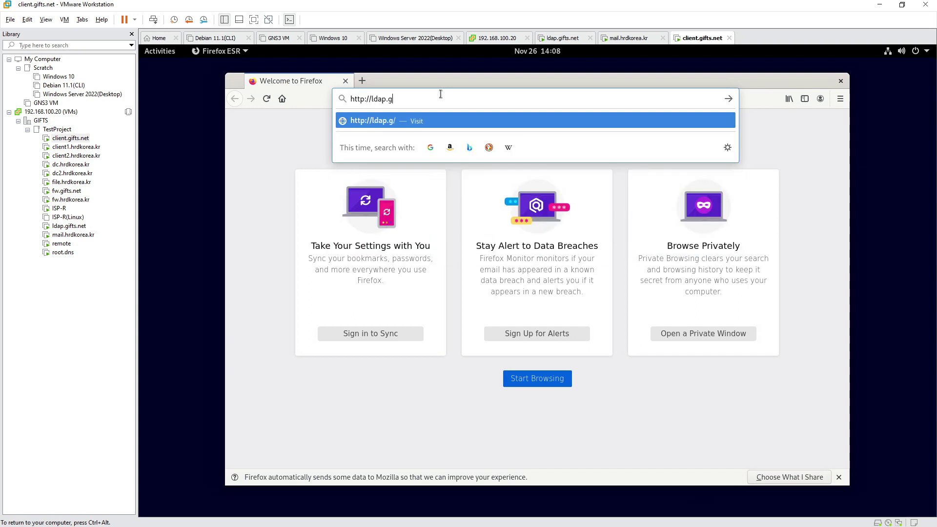
text(/lam)
key(Return)
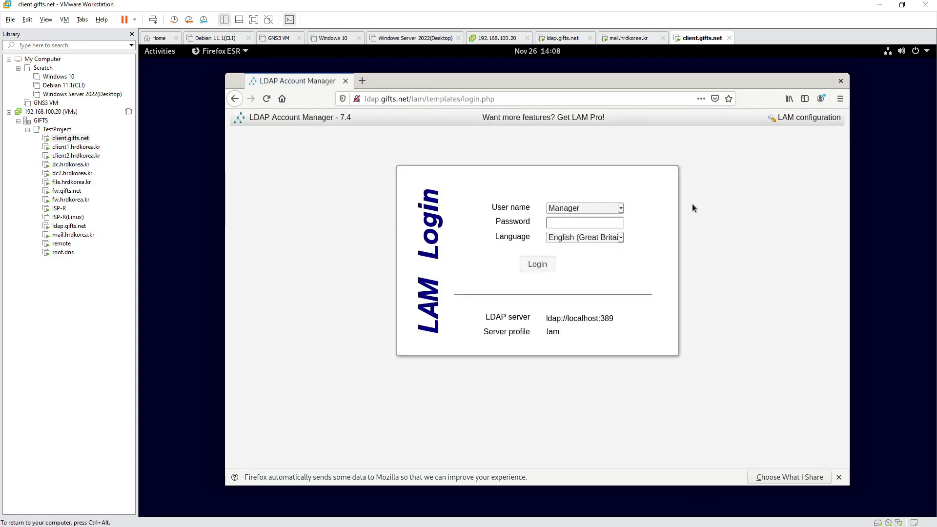
Step: Enter the server profile editor with the profile password, declining Firefox's password save
click(797, 119)
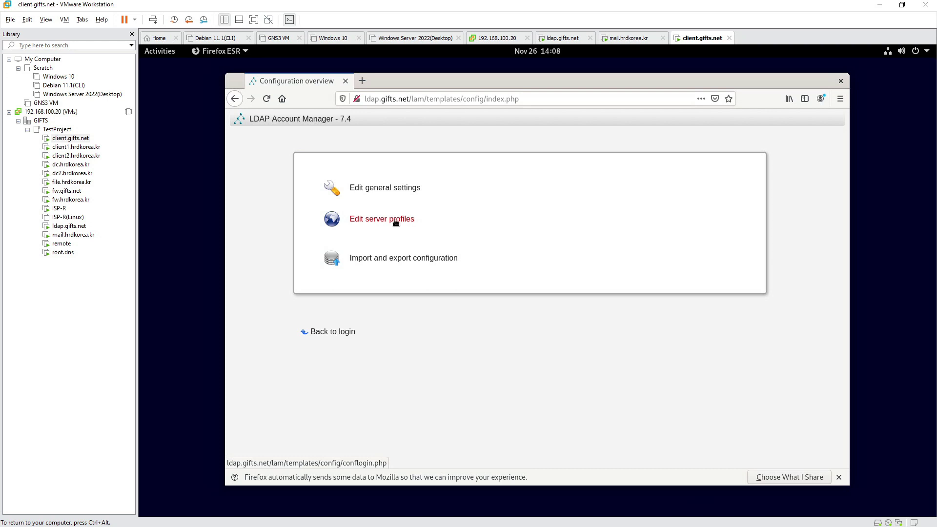
click(396, 221)
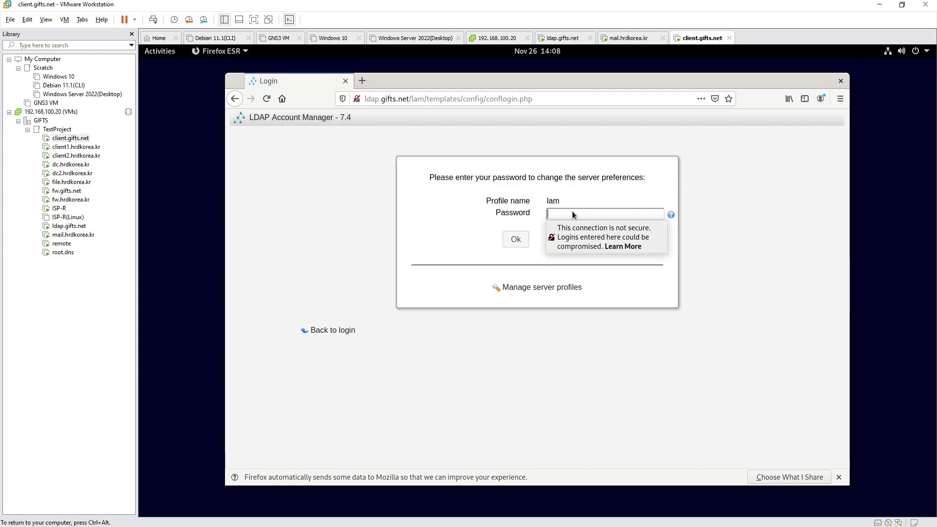
click(570, 212)
click(516, 240)
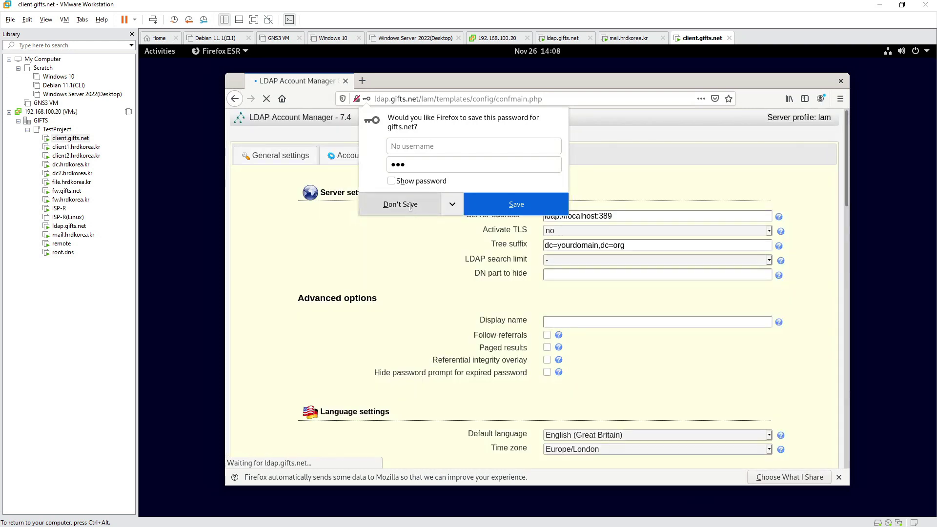
click(410, 206)
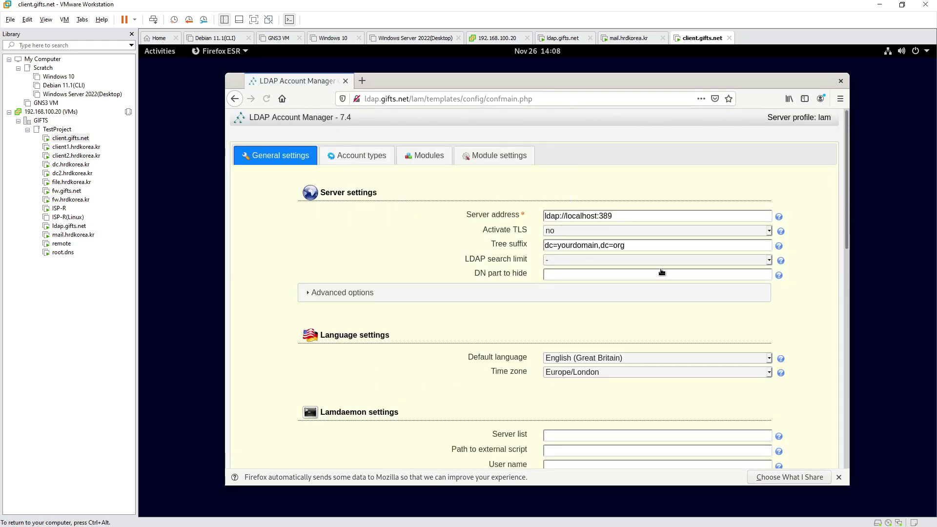
Step: Change the Tree suffix to dc=gifts,dc=net
click(655, 247)
click(606, 249)
key(BackSpace)
key(BackSpace)
key(BackSpace)
key(BackSpace)
key(BackSpace)
key(BackSpace)
key(BackSpace)
key(BackSpace)
key(BackSpace)
key(BackSpace)
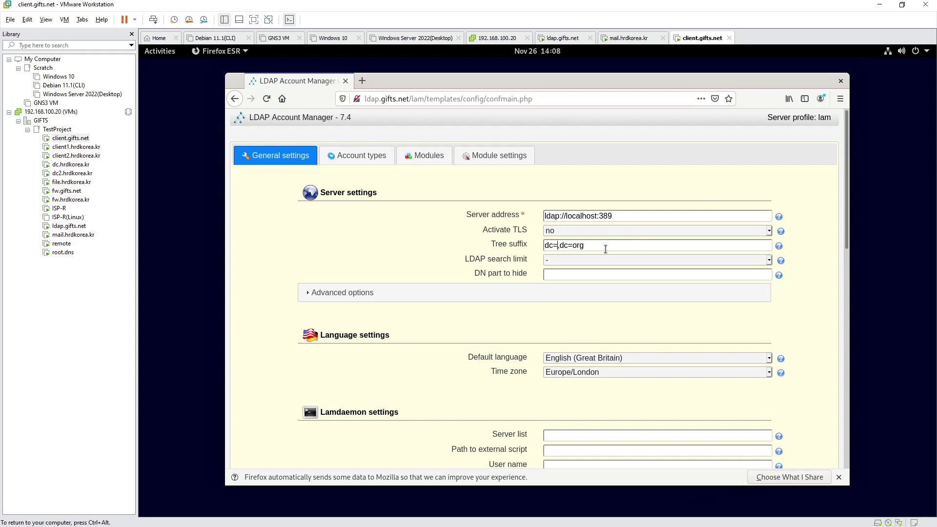
text(gifts)
key(BackSpace)
key(BackSpace)
key(BackSpace)
text(net)
Step: Set the default language to English (USA) and the time zone to Asia/Seoul
scroll(605, 312, down, 3)
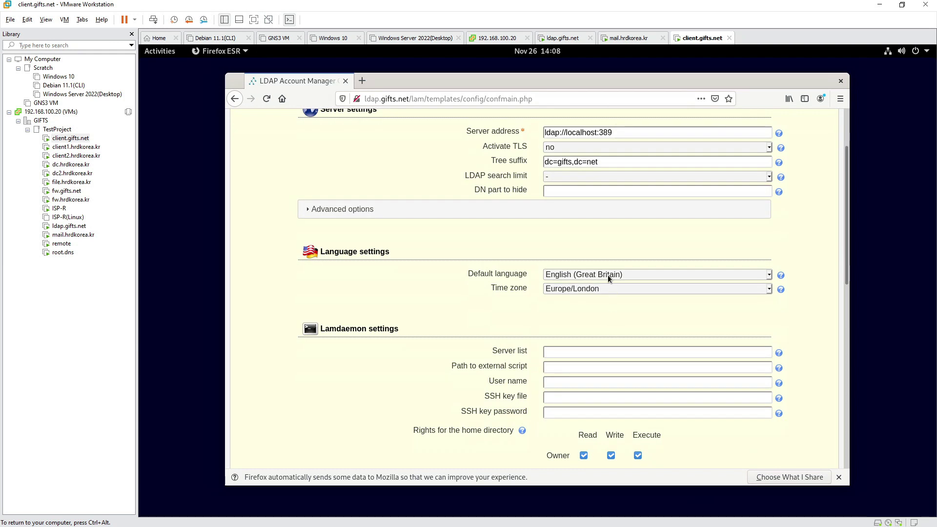
click(608, 274)
click(601, 317)
click(597, 290)
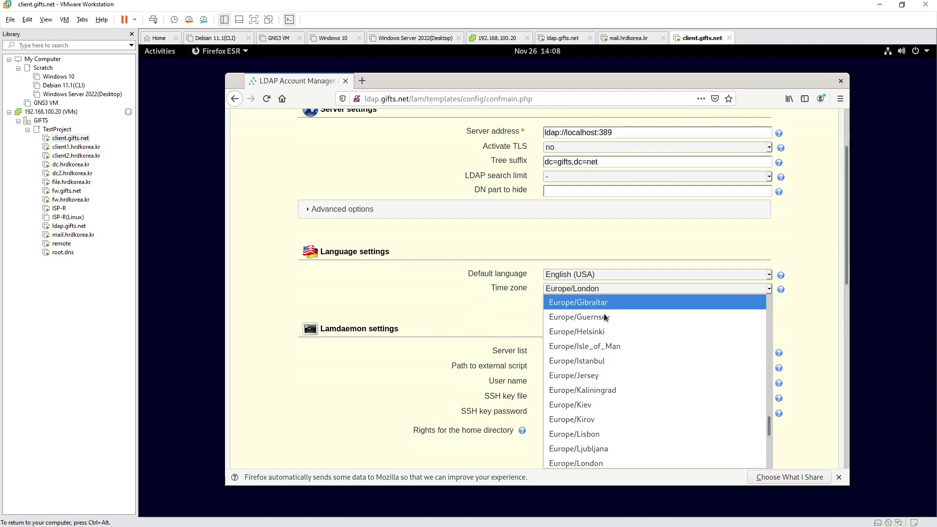
scroll(663, 373, down, 3)
scroll(663, 375, down, 20)
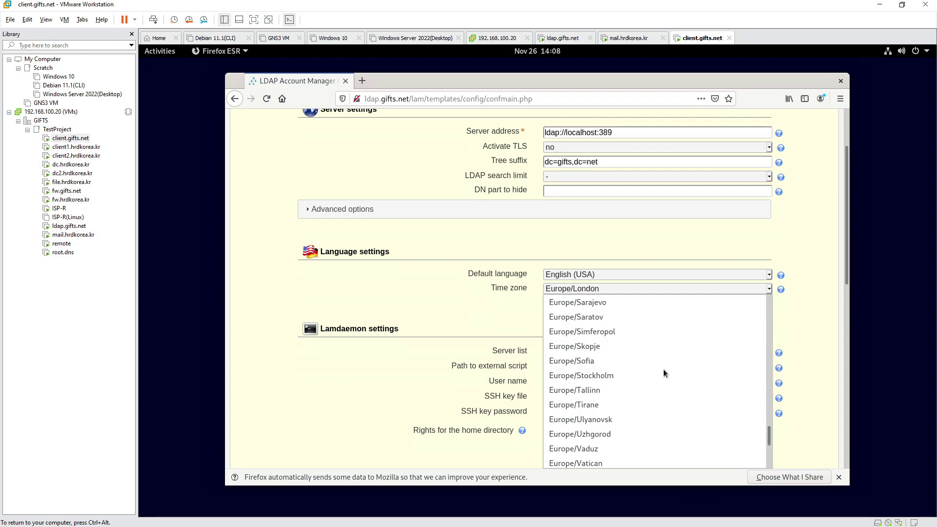
scroll(662, 363, down, 4)
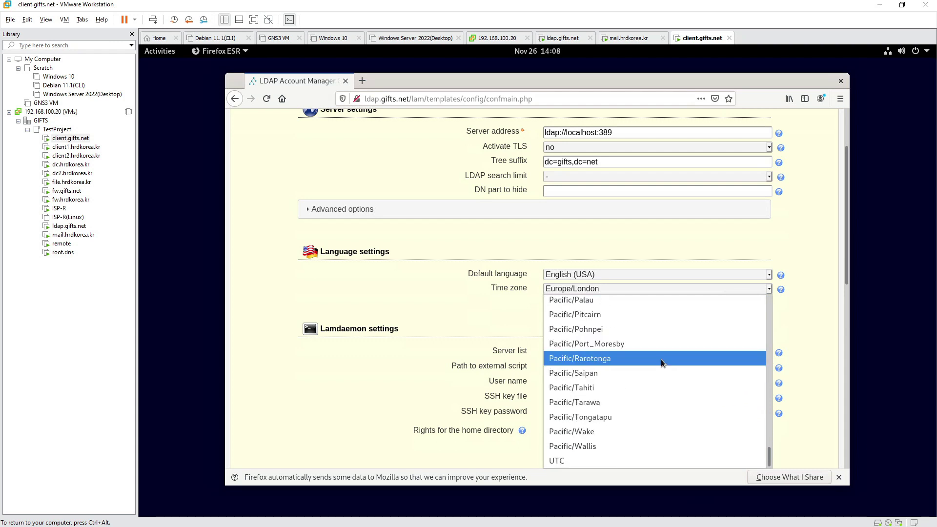
scroll(661, 360, up, 20)
scroll(661, 359, up, 15)
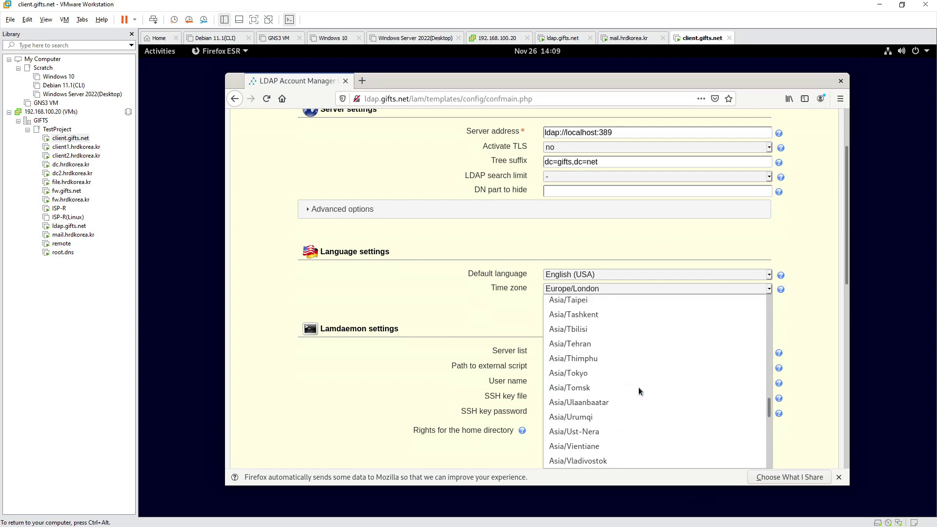
scroll(639, 388, down, 4)
scroll(639, 387, down, 2)
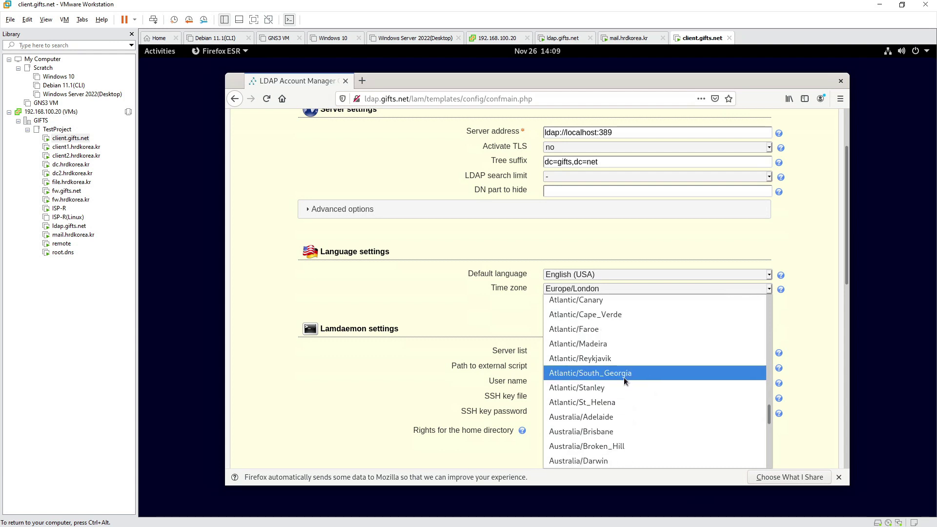
scroll(649, 376, up, 6)
scroll(649, 374, up, 1)
scroll(641, 364, down, 1)
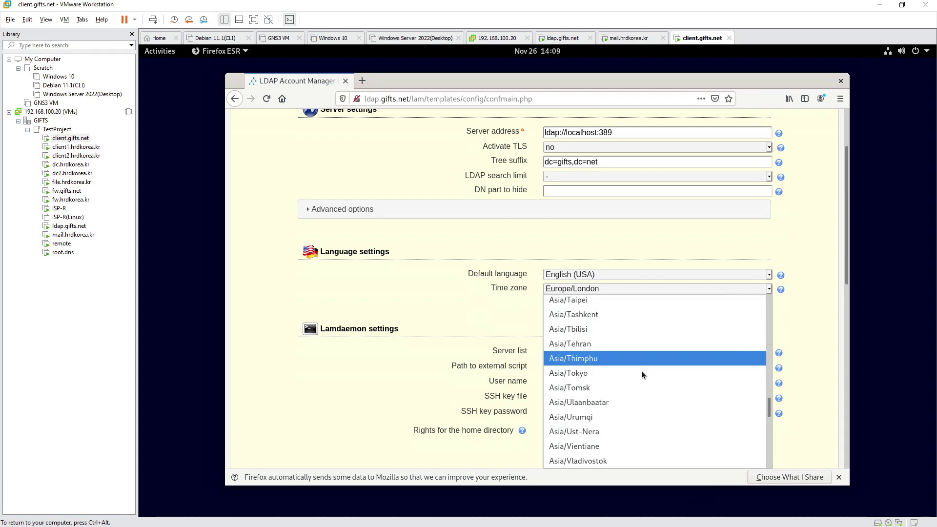
scroll(643, 385, down, 3)
scroll(643, 384, up, 1)
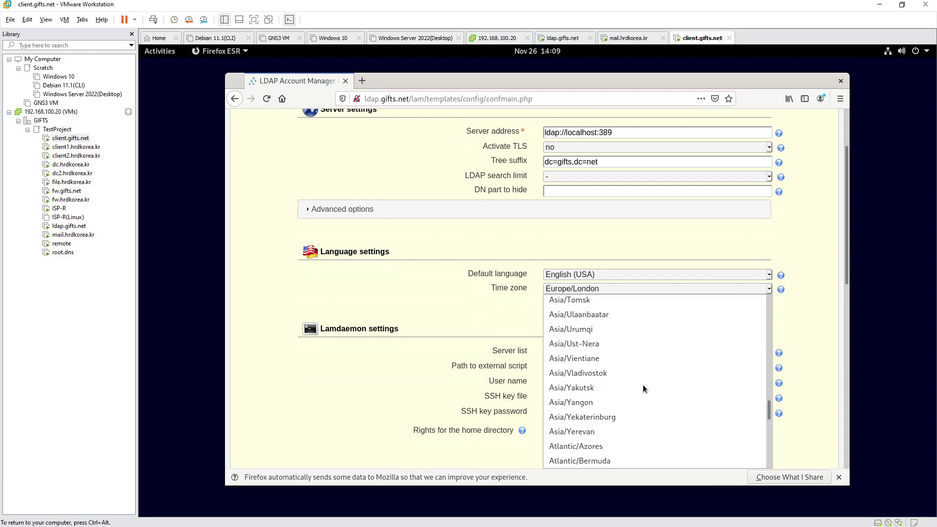
scroll(643, 385, up, 4)
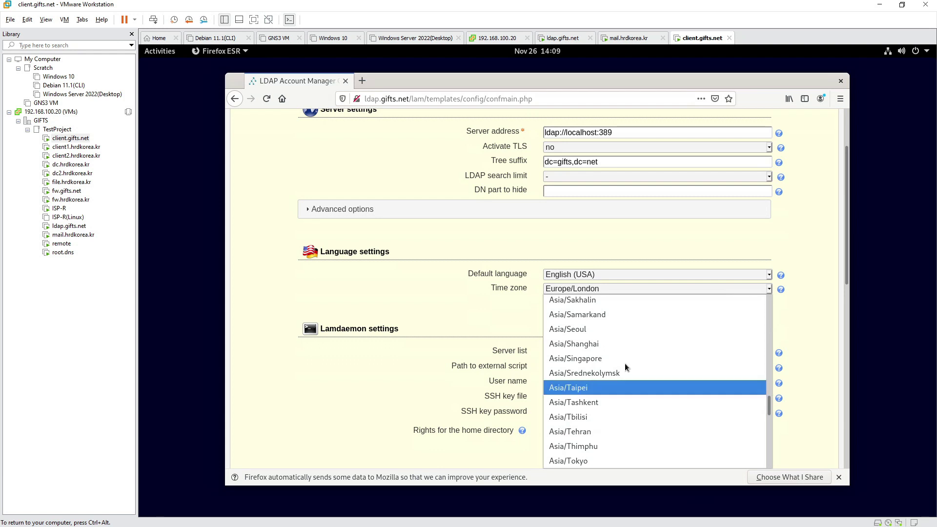
click(601, 329)
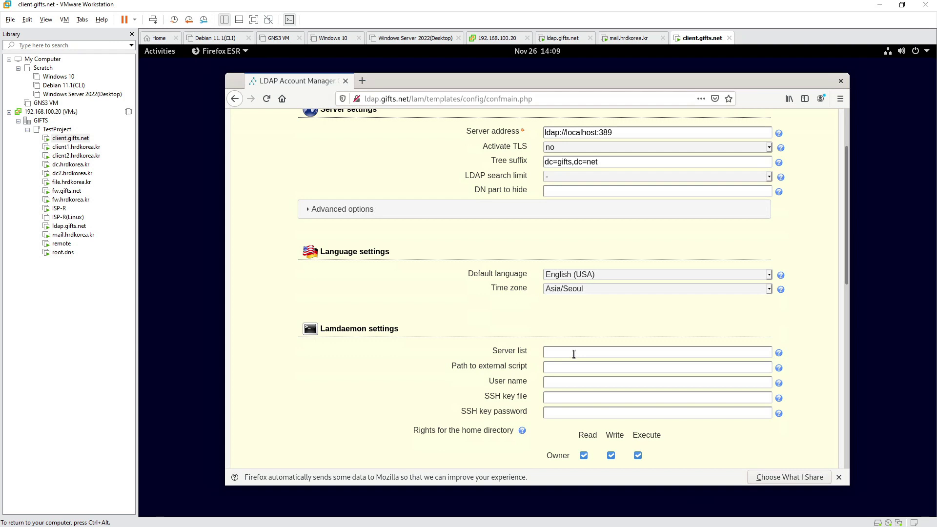
Step: Enter lamdaemon server localhost, script /usr/share/ldap-account-manager/lib/lamdaemon.pl, user root and the SSH key password
text(loc)
text(alhost)
text(/usr/share)
text(/)
text(lda)
text(p-ac)
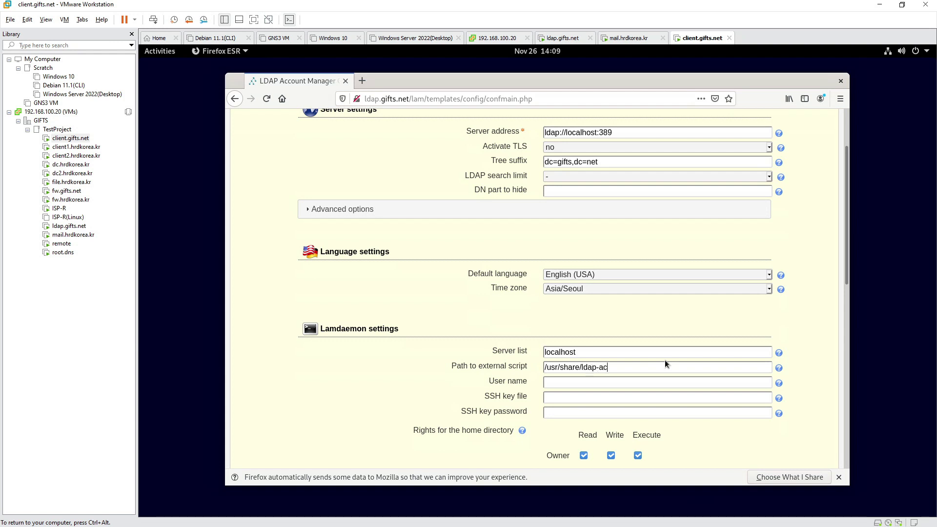
text(count-manager/lib/lam)
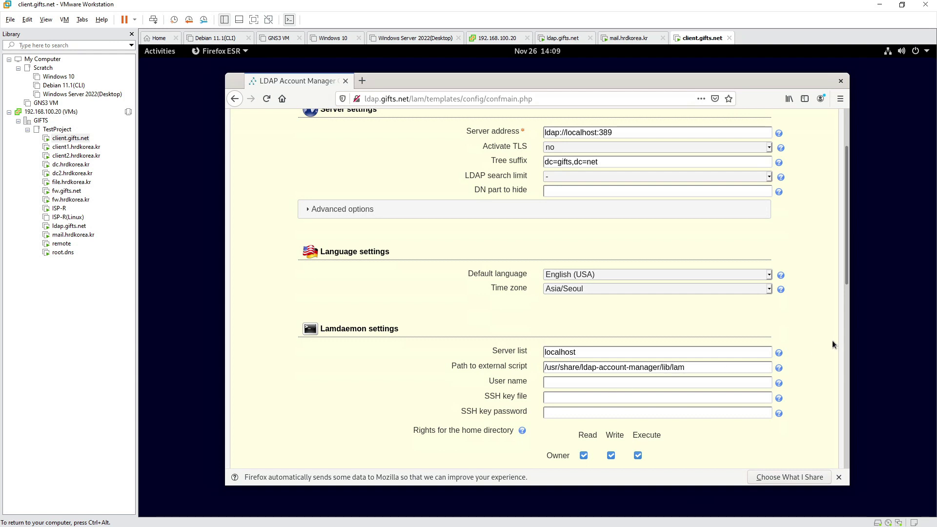
text(daemon.pl)
click(600, 382)
text(root)
click(587, 409)
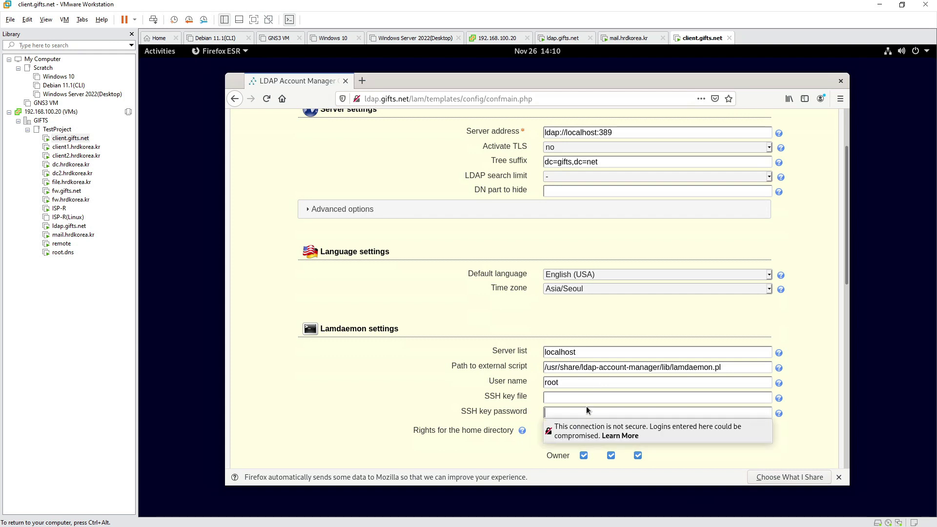
text(••••••••)
click(409, 388)
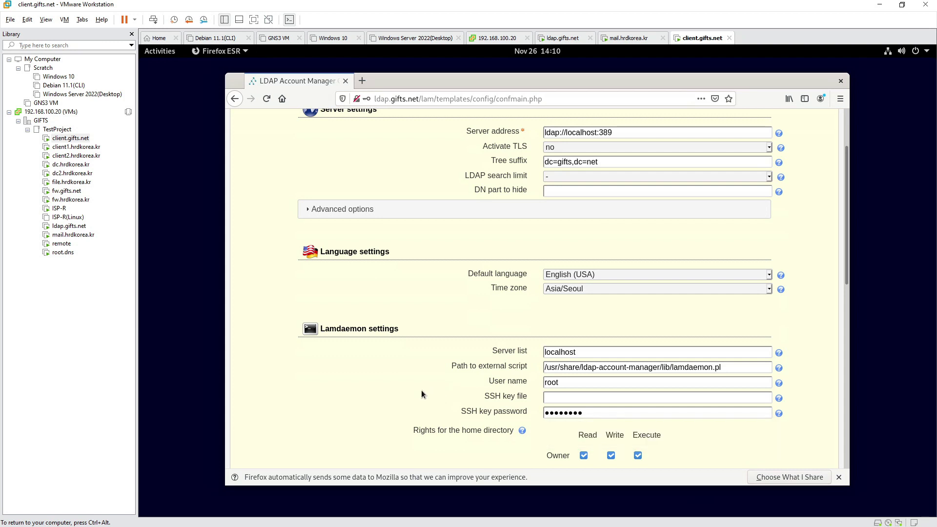
click(645, 414)
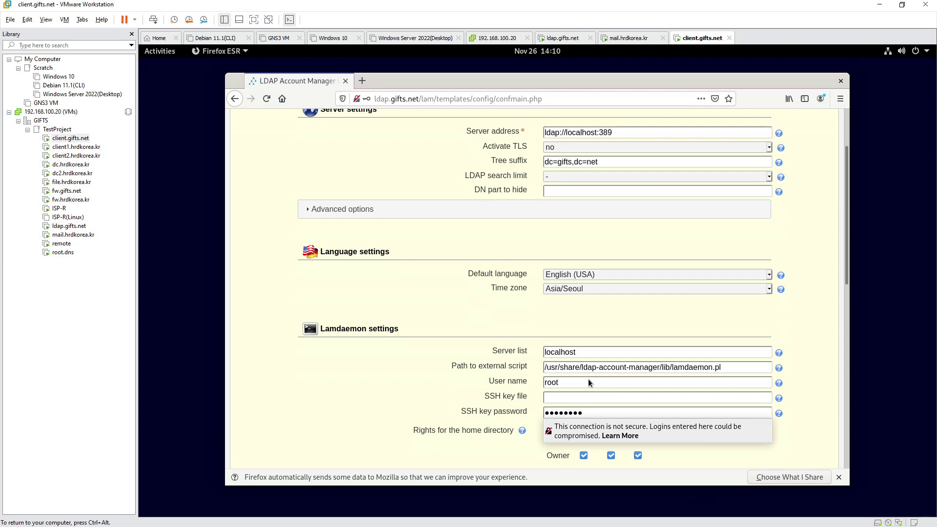
click(433, 383)
Step: Give Other read and execute rights on new home directories
scroll(433, 380, down, 3)
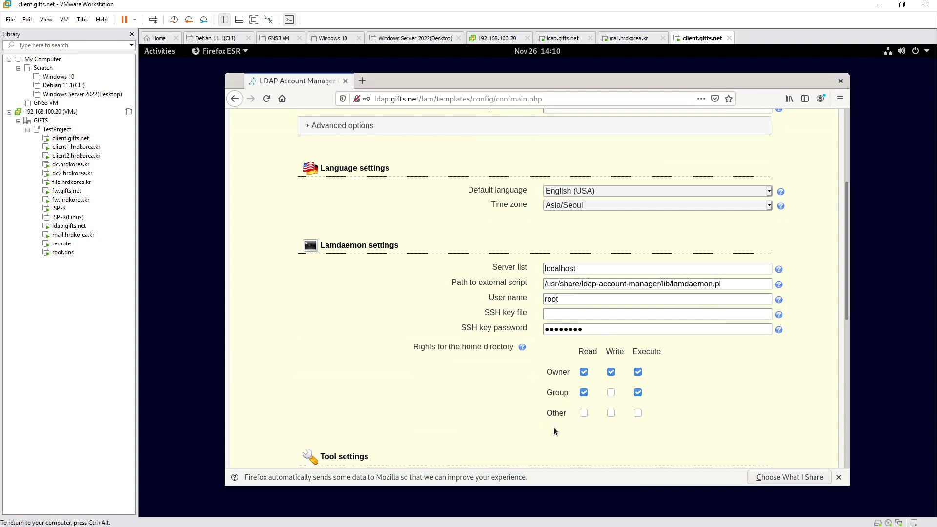
click(584, 414)
click(639, 414)
scroll(683, 413, down, 5)
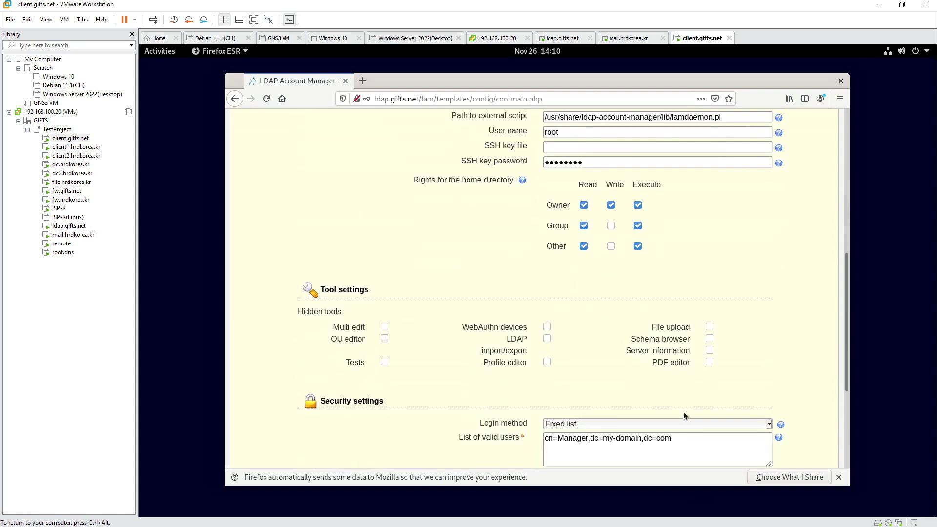
scroll(683, 411, down, 2)
scroll(676, 400, down, 2)
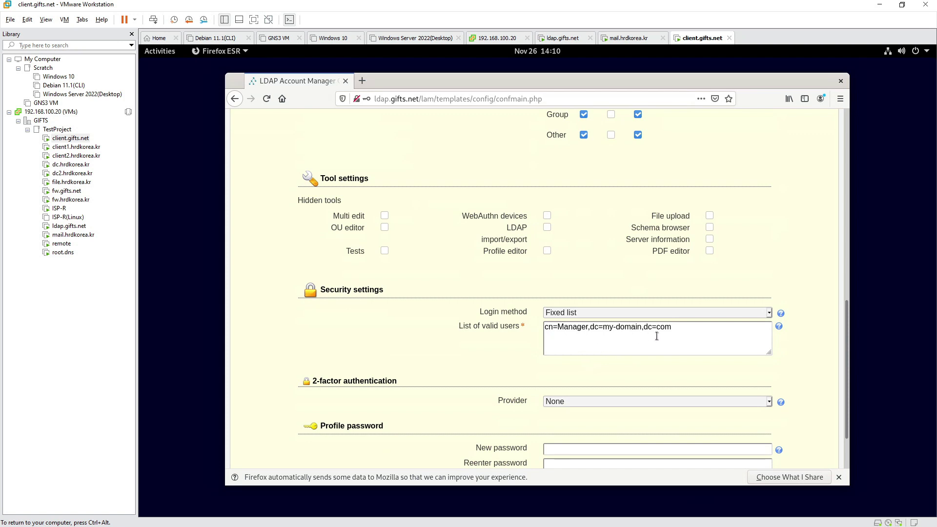
Step: Edit the default cn=Manager,dc=my-domain,dc=com valid user entry into cn=admin,dc=gifts,dc=net
click(683, 331)
click(591, 331)
key(BackSpace)
key(BackSpace)
key(BackSpace)
key(BackSpace)
key(BackSpace)
key(BackSpace)
key(BackSpace)
key(BackSpace)
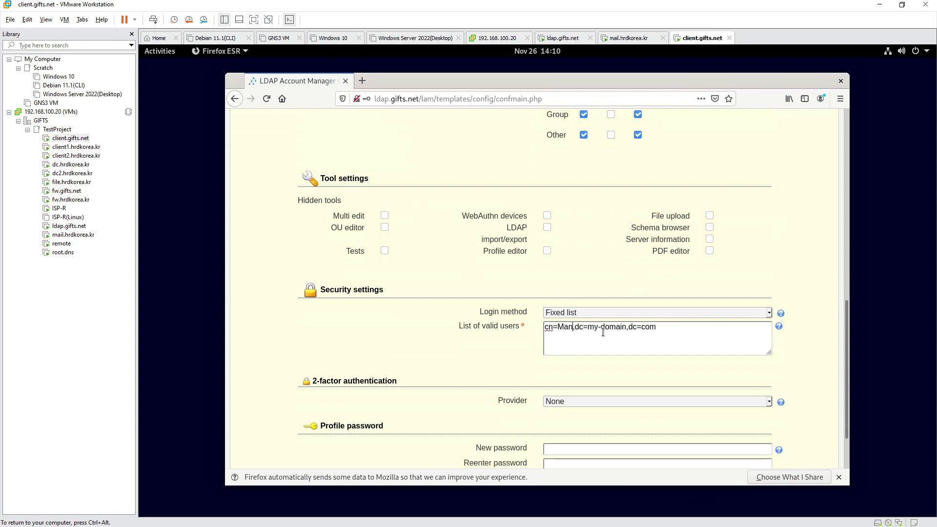
text(=admin)
key(BackSpace)
key(BackSpace)
key(BackSpace)
key(BackSpace)
key(BackSpace)
key(BackSpace)
key(BackSpace)
key(BackSpace)
key(BackSpace)
text(gifts)
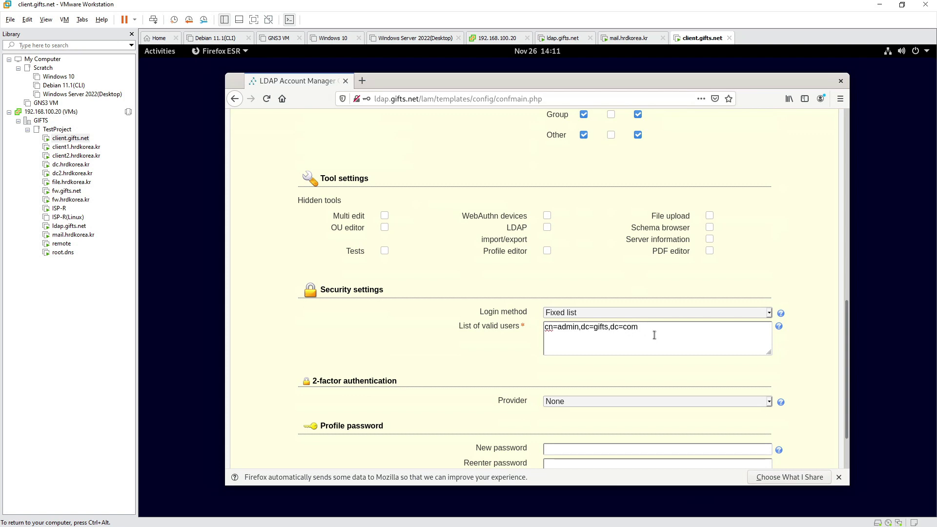
key(BackSpace)
key(BackSpace)
key(BackSpace)
text(net)
scroll(475, 348, down, 3)
scroll(476, 355, up, 20)
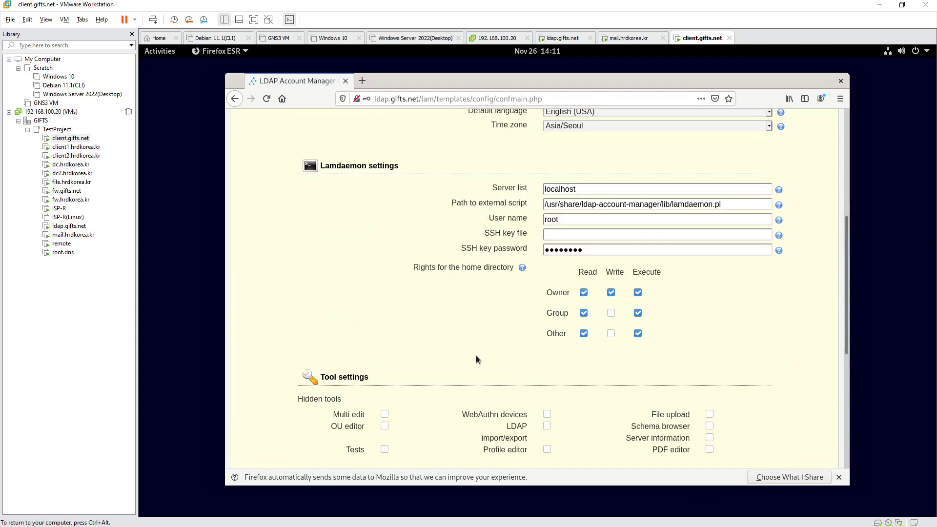
scroll(476, 355, down, 1)
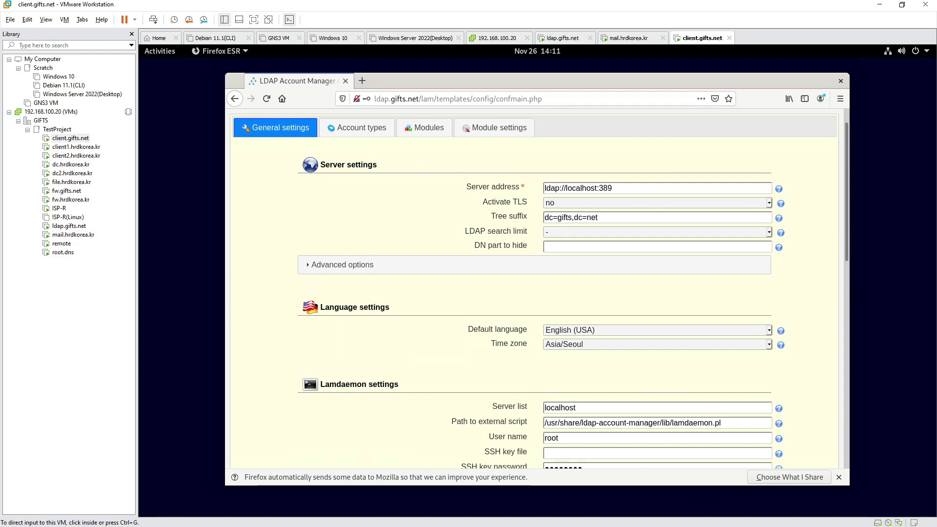
Step: In Account types, change the Users LDAP suffix to ou=People,dc=gifts,dc=net
click(361, 131)
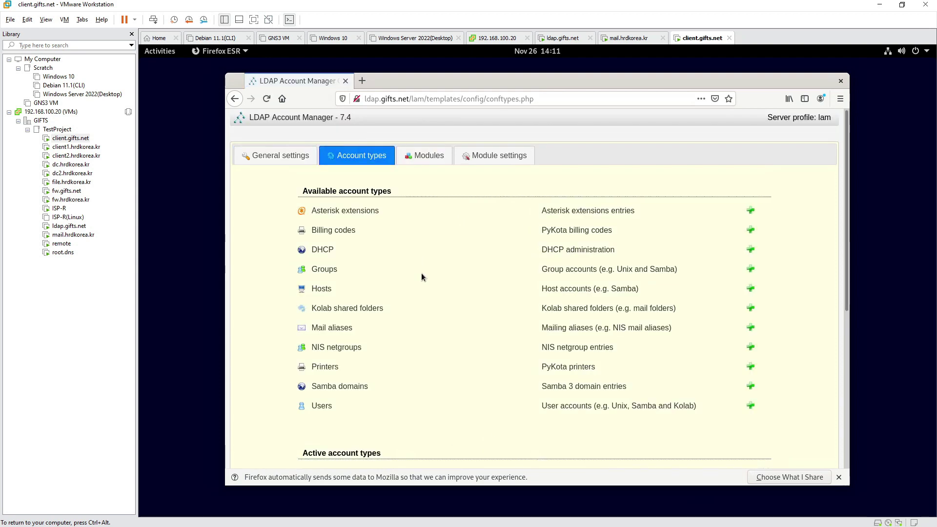
scroll(422, 277, down, 8)
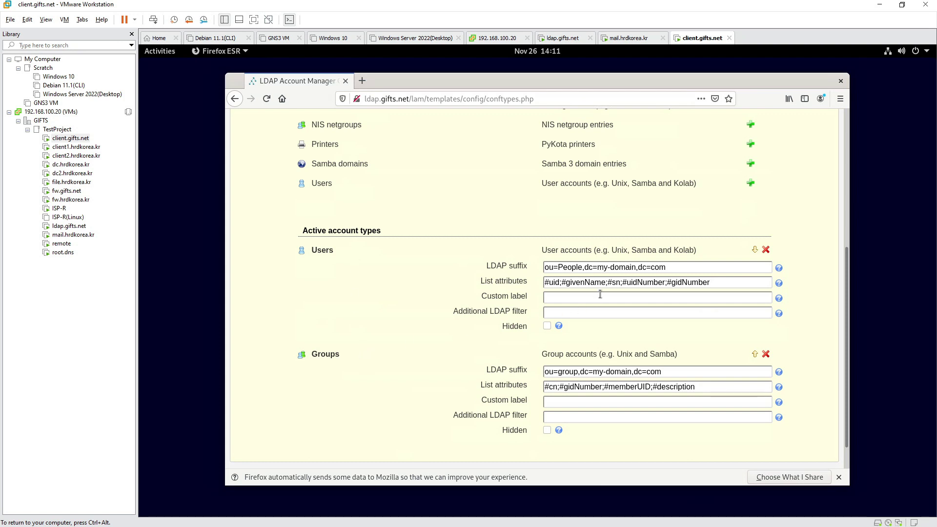
click(583, 267)
key(BackSpace)
key(BackSpace)
key(BackSpace)
key(BackSpace)
key(BackSpace)
key(BackSpace)
key(BackSpace)
key(BackSpace)
key(BackSpace)
text(gifts)
key(End)
key(BackSpace)
key(BackSpace)
key(BackSpace)
text(net)
Step: Change the Groups LDAP suffix to ou=group,dc=gifts,dc=net
click(631, 373)
key(BackSpace)
key(BackSpace)
key(BackSpace)
key(BackSpace)
key(BackSpace)
key(BackSpace)
key(BackSpace)
key(BackSpace)
key(BackSpace)
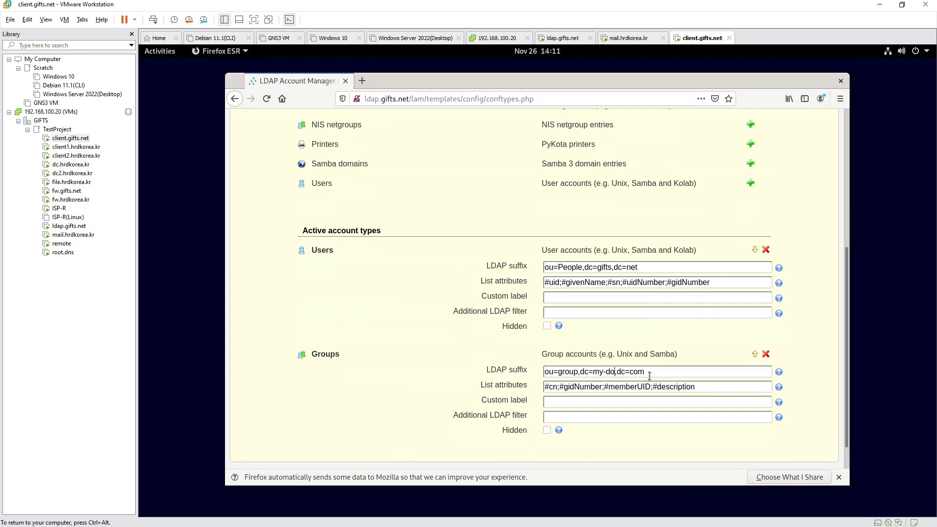
text(gifts)
key(Right)
key(Right)
key(BackSpace)
key(BackSpace)
key(BackSpace)
text(net)
scroll(488, 350, down, 1)
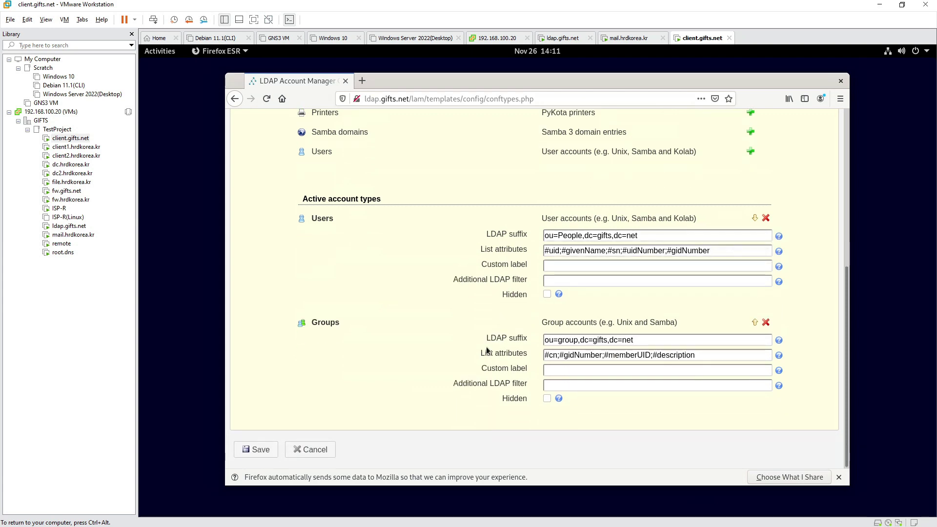
scroll(474, 358, up, 6)
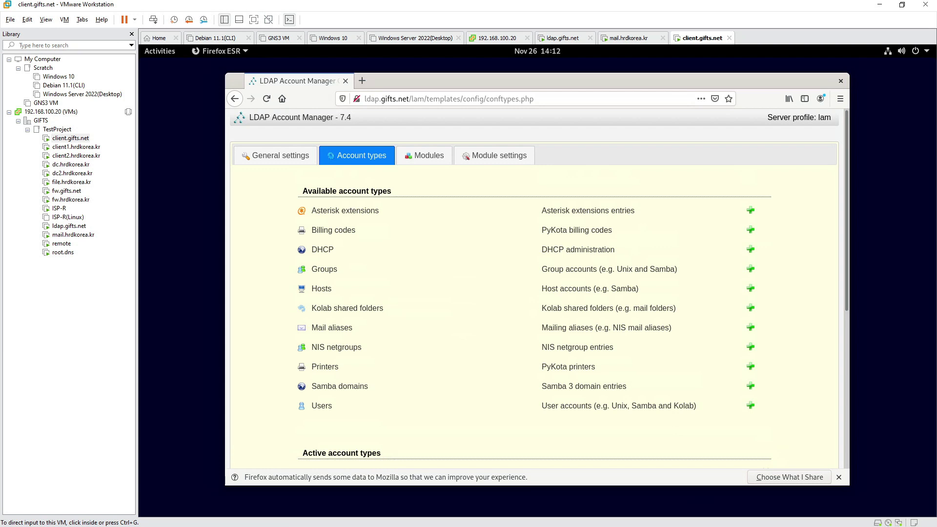
click(213, 219)
Step: In Module settings, tick every Personal hidden option, from Street and Postal code through Web site
click(509, 156)
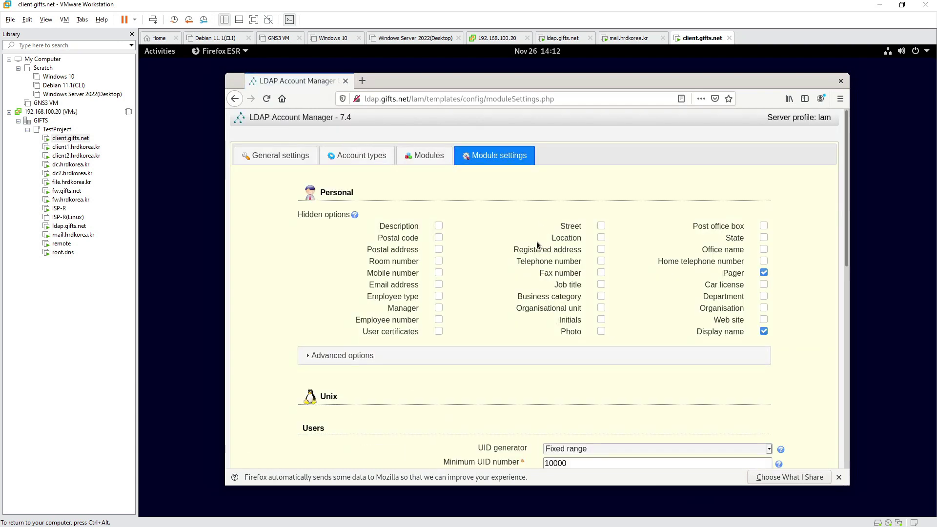
click(439, 237)
click(438, 250)
click(439, 261)
click(439, 273)
click(439, 285)
click(439, 297)
click(439, 309)
click(601, 227)
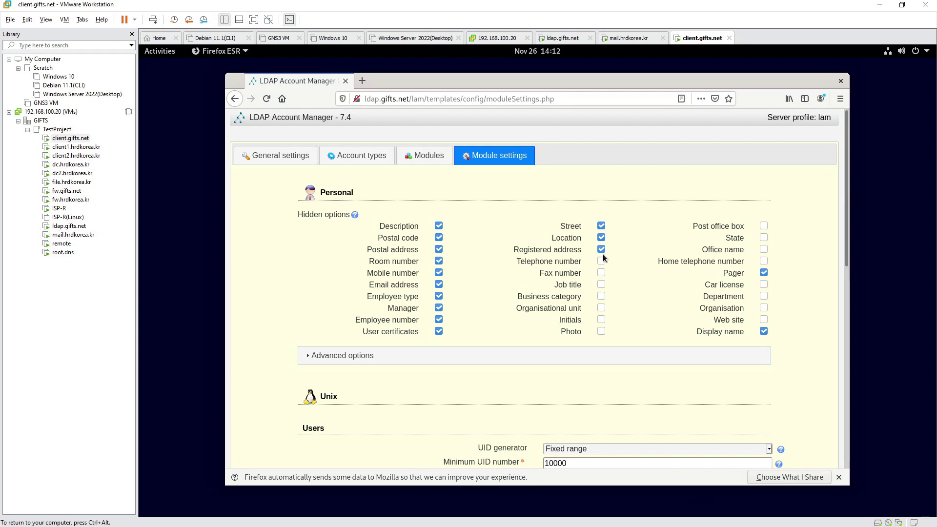
click(601, 308)
click(601, 319)
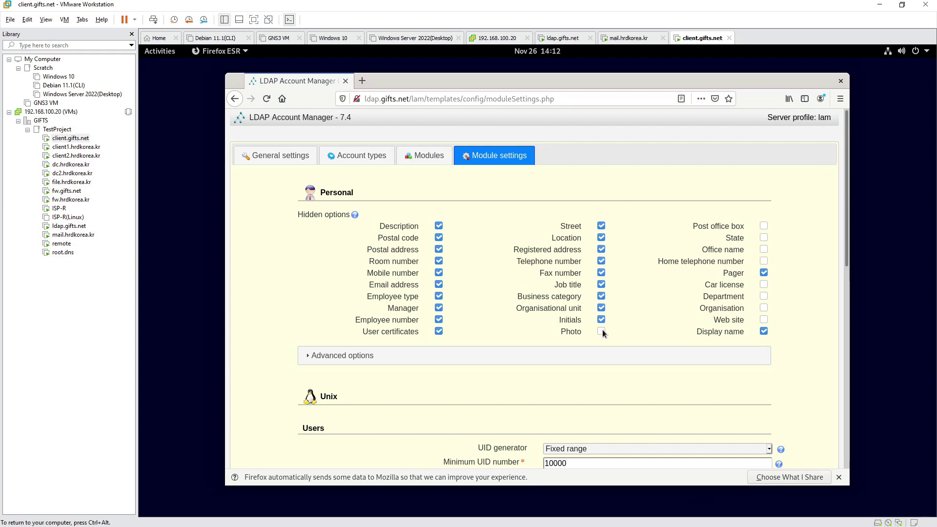
click(764, 236)
click(764, 226)
click(764, 249)
click(764, 261)
click(765, 285)
click(766, 295)
click(765, 308)
click(764, 320)
scroll(662, 285, down, 3)
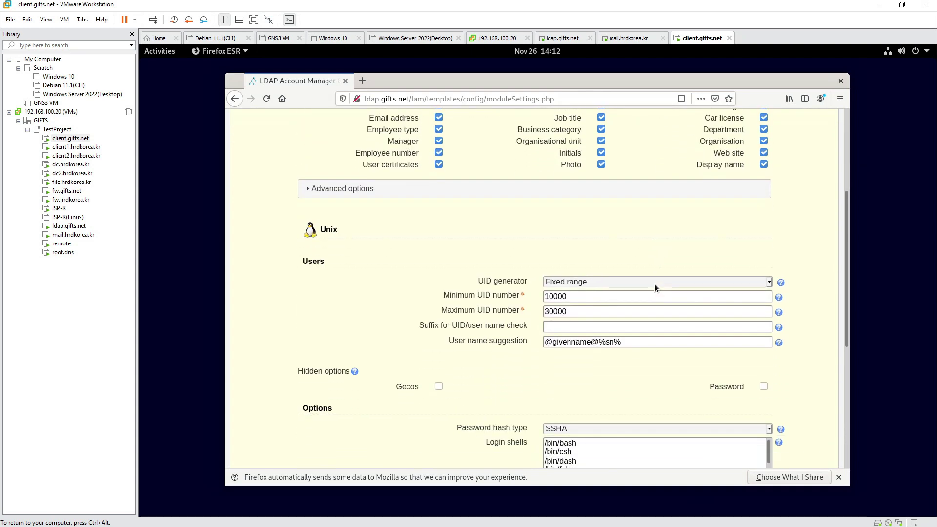
Step: Set the Unix users UID range to minimum 2000 and maximum 9999
scroll(655, 285, down, 1)
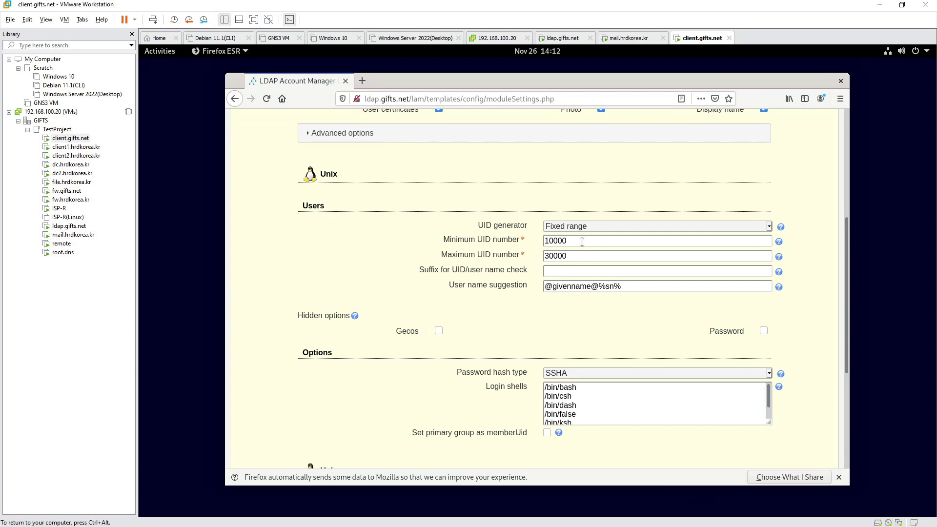
drag(580, 241, 509, 239)
text(2000)
drag(577, 253, 526, 257)
text(9999)
Step: Set the Unix groups GID range to minimum 2000 and maximum 9999
scroll(583, 395, down, 5)
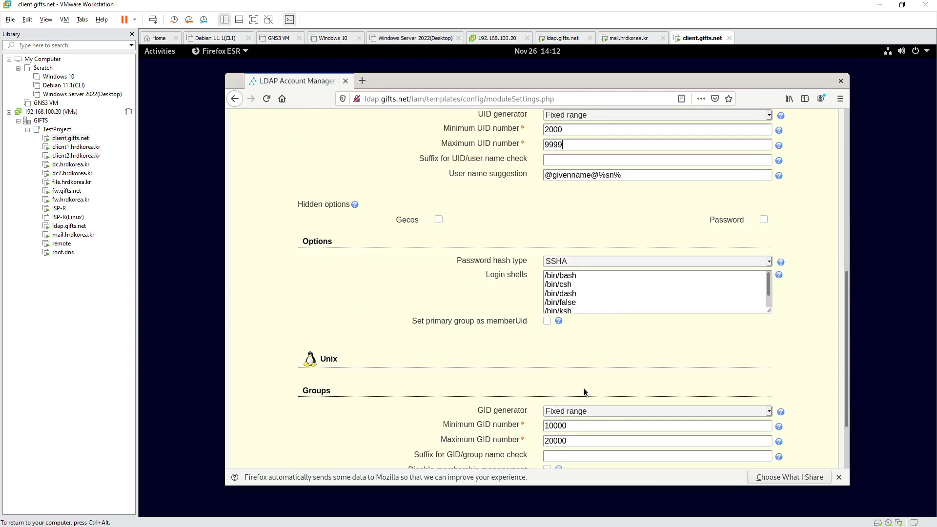
drag(580, 398, 495, 395)
text(2000)
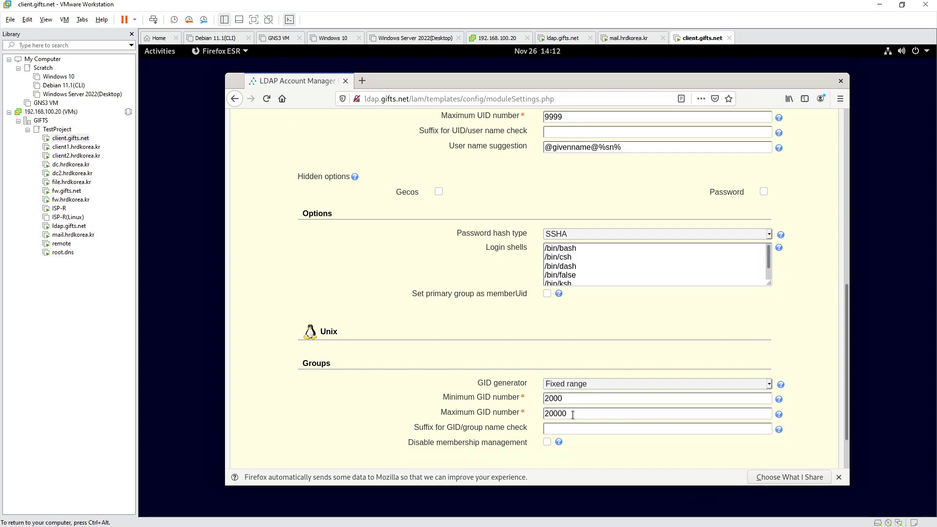
drag(573, 415, 510, 413)
text(9999)
scroll(649, 374, down, 2)
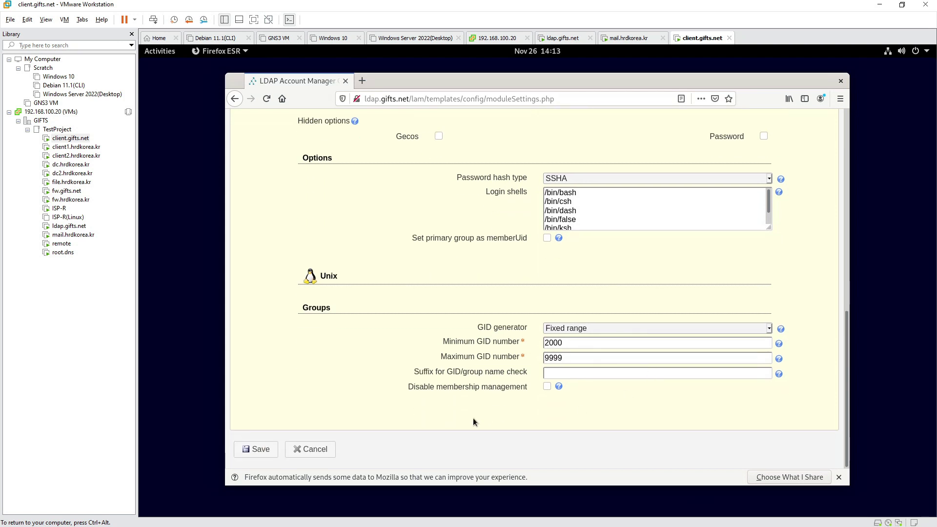
Step: Save the lam profile, then log in as admin with its password, declining Firefox's password save
click(263, 450)
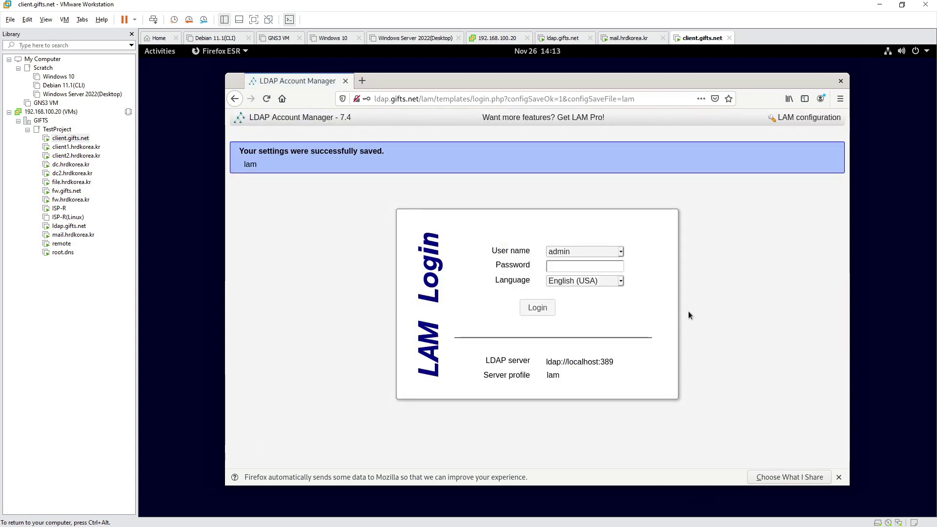
click(568, 269)
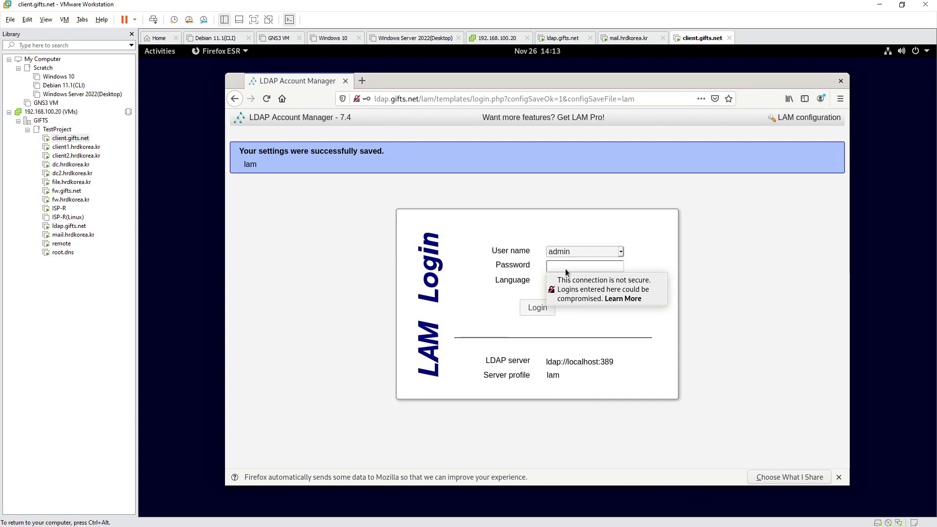
click(534, 308)
click(401, 205)
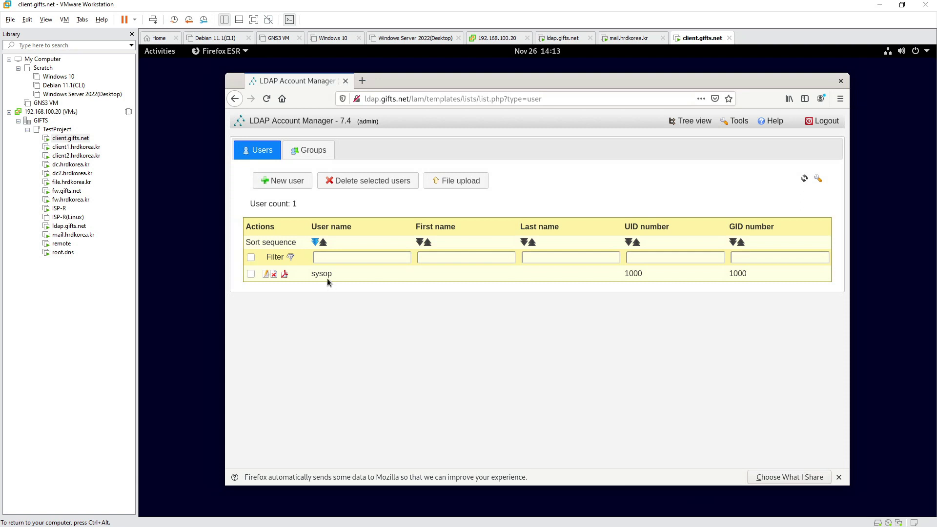
Step: Start a new LAM user with last name 'test' and uid as the RDN identifier
click(288, 181)
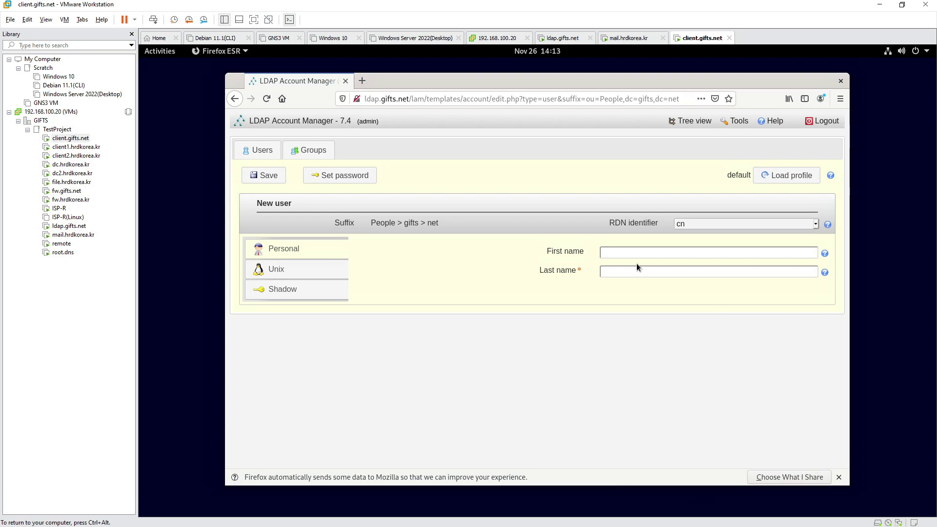
text(test)
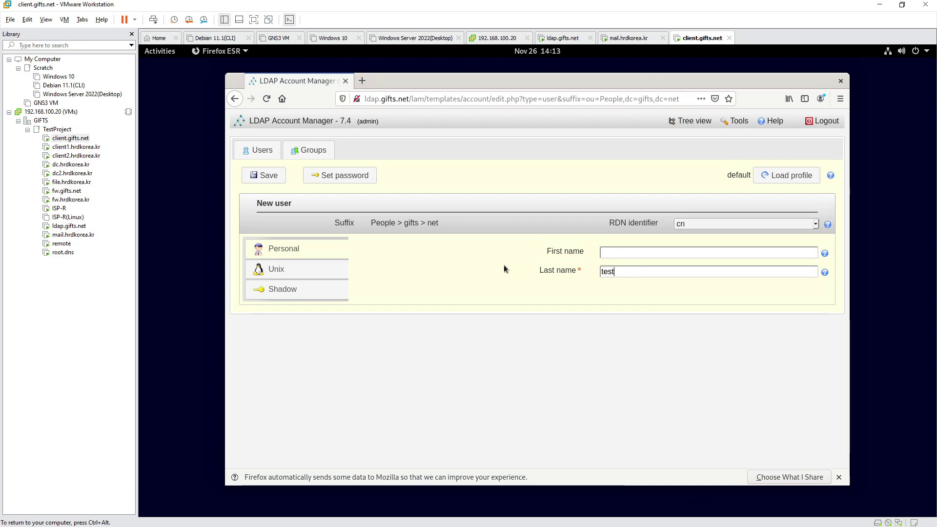
click(746, 223)
click(705, 252)
click(263, 271)
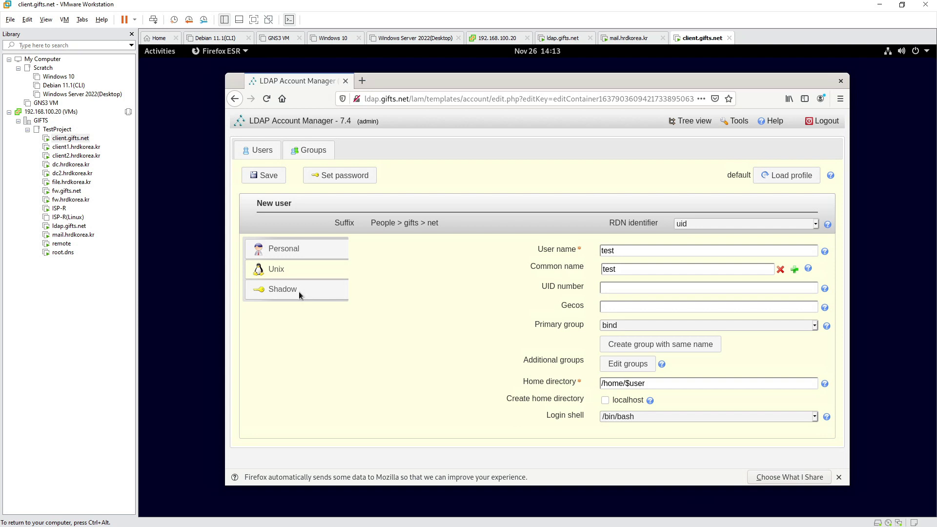
Step: Set and confirm a password for the new user on the Unix tab
click(343, 176)
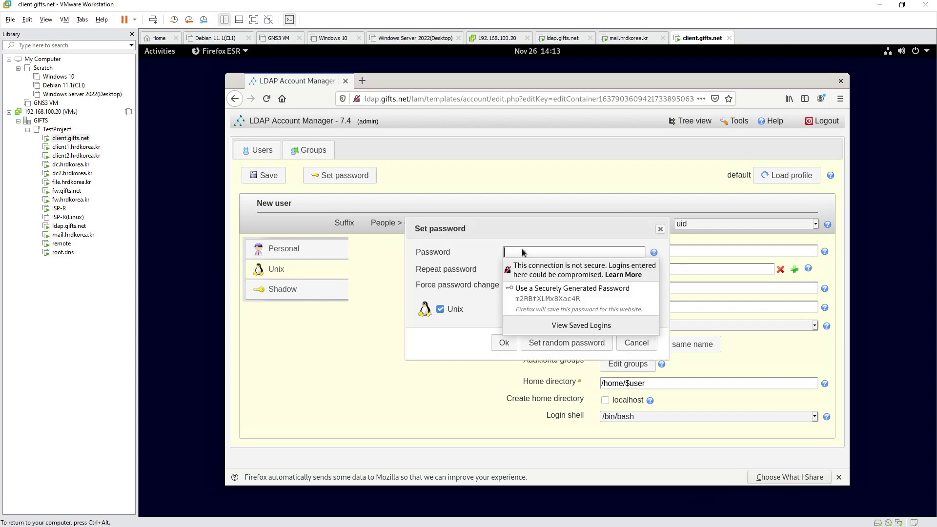
key(Tab)
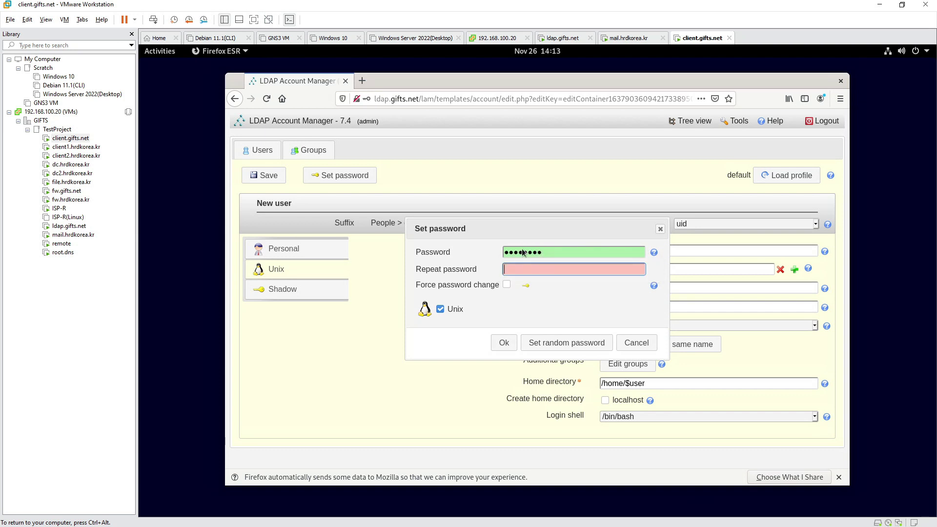
click(503, 342)
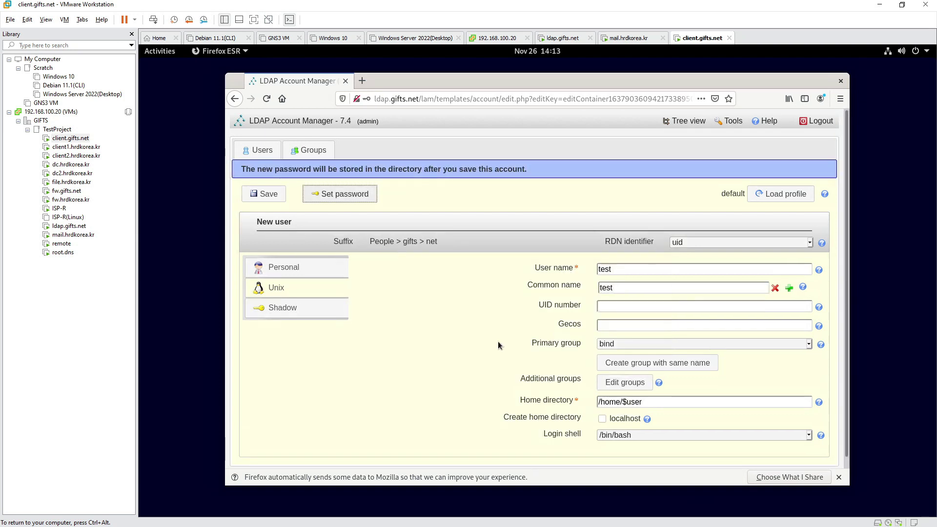
Step: Save user test, decline storing the password, and return to the user list
click(260, 196)
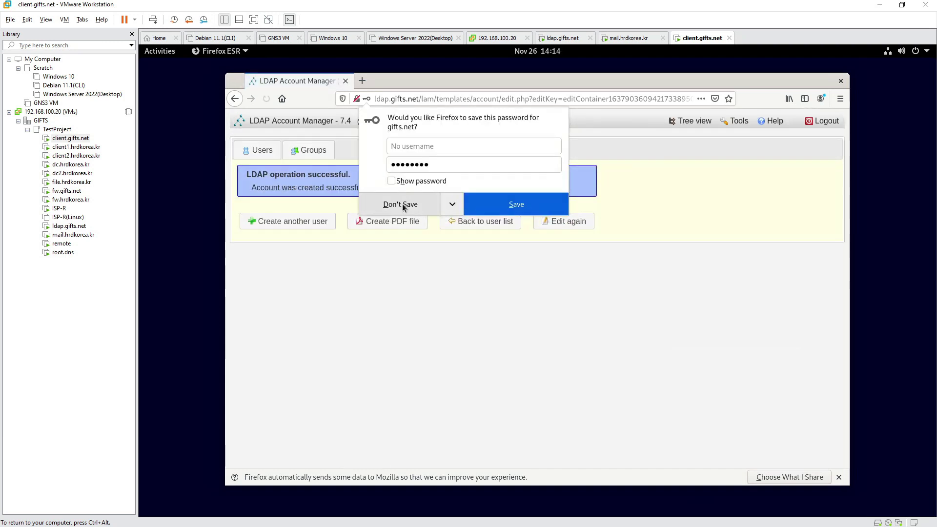
click(386, 204)
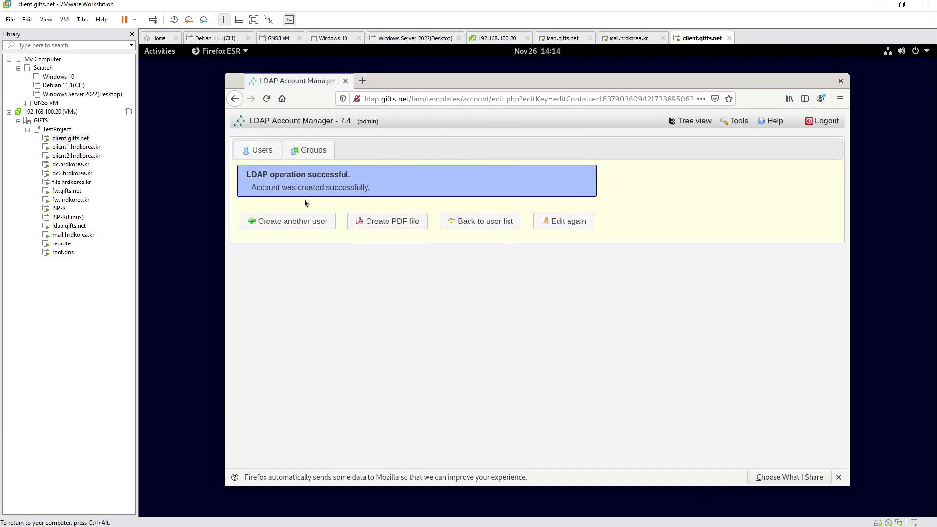
click(259, 152)
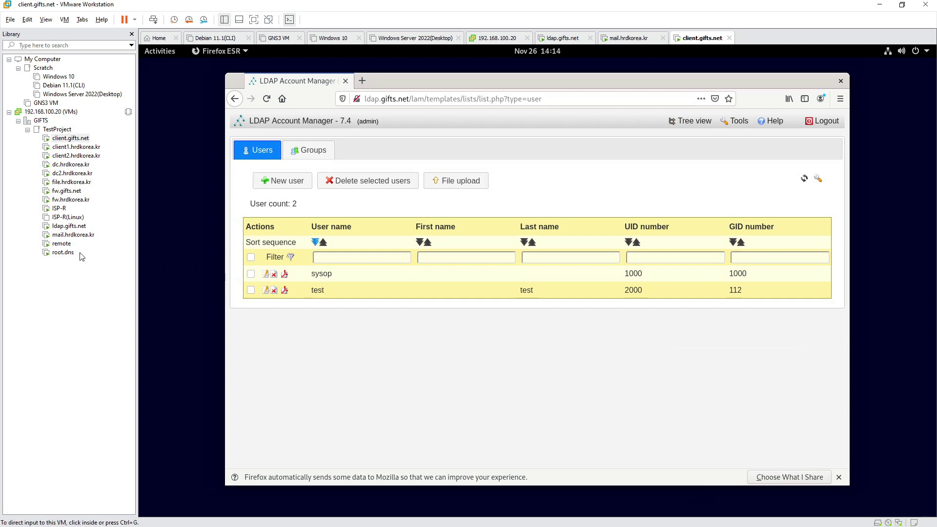
click(72, 227)
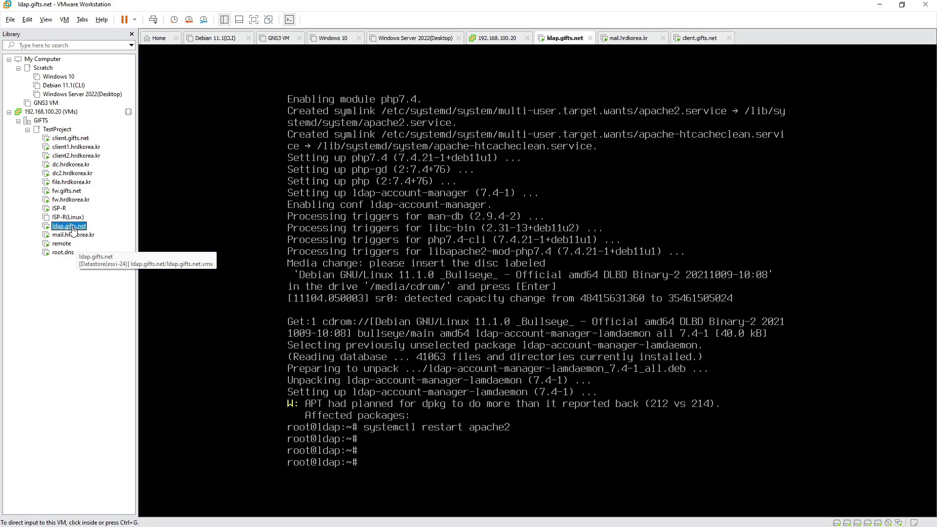
Step: On the ldap VM, run 'id test' and 'ls -l /home' to confirm uid 2000 but no home folder
key(ctrl+g)
text(id)
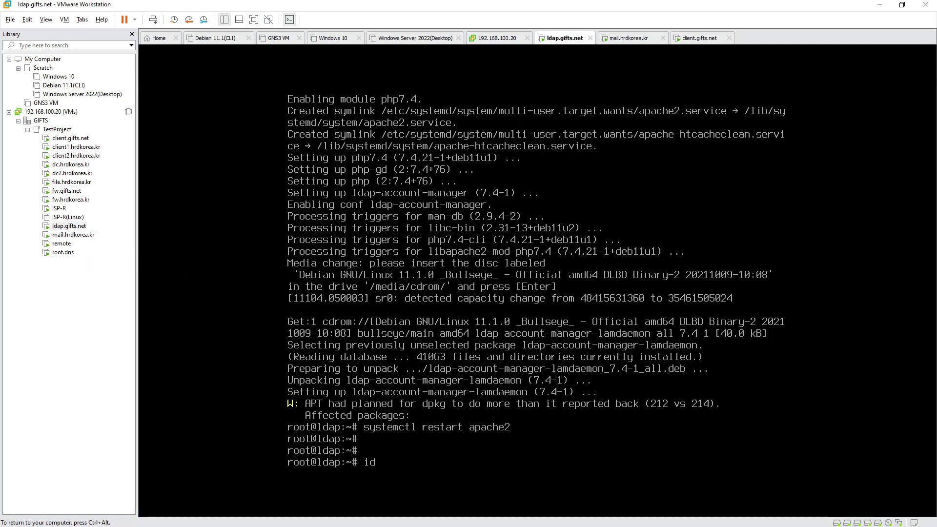
text( test)
key(Return)
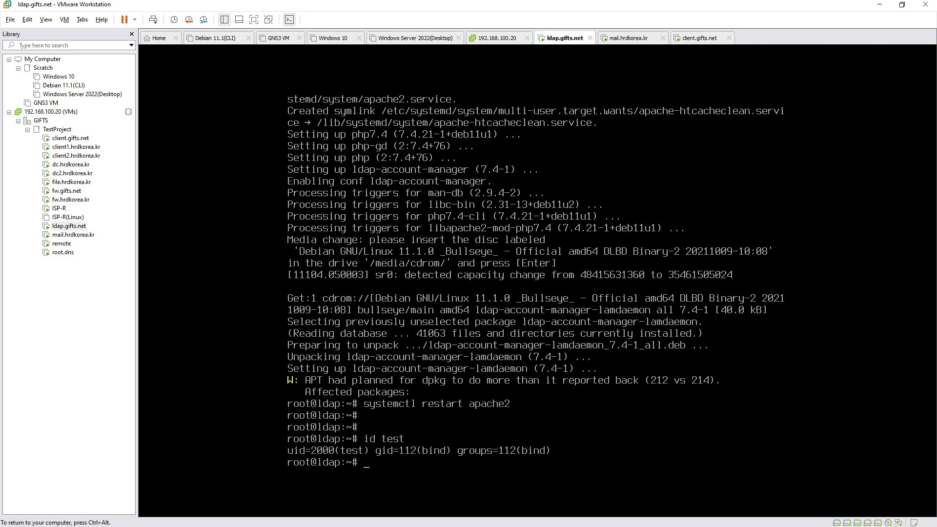
text(ls -l /home)
key(Return)
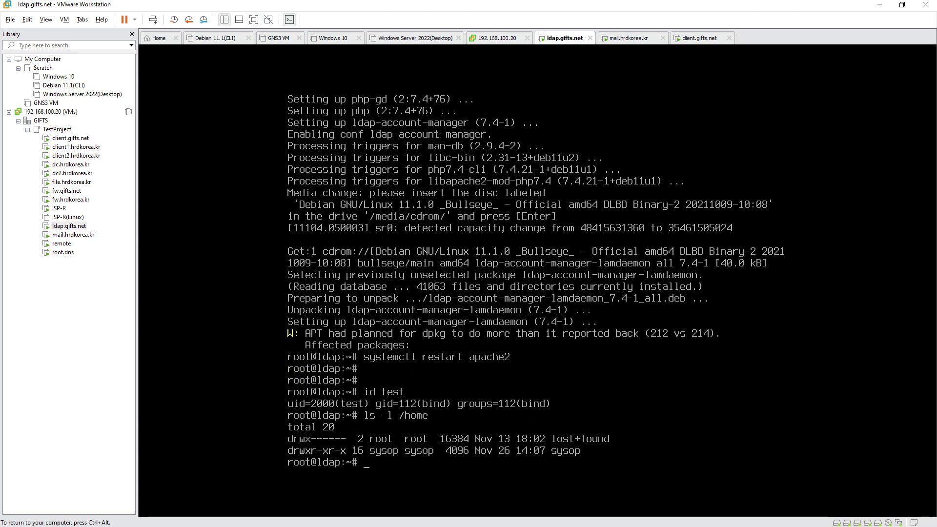
key(ctrl+alt)
Step: On the client VM, edit user test and run Check home directories on its Unix tab
click(86, 139)
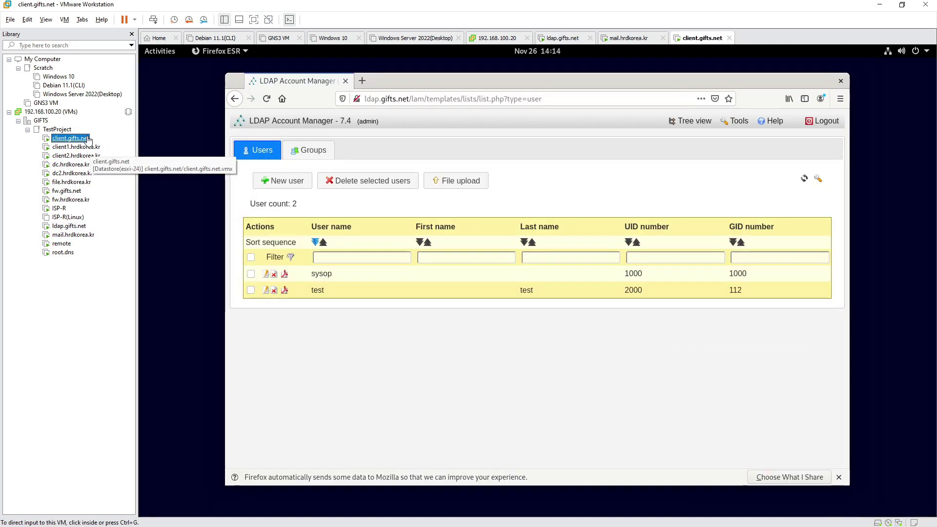
click(525, 188)
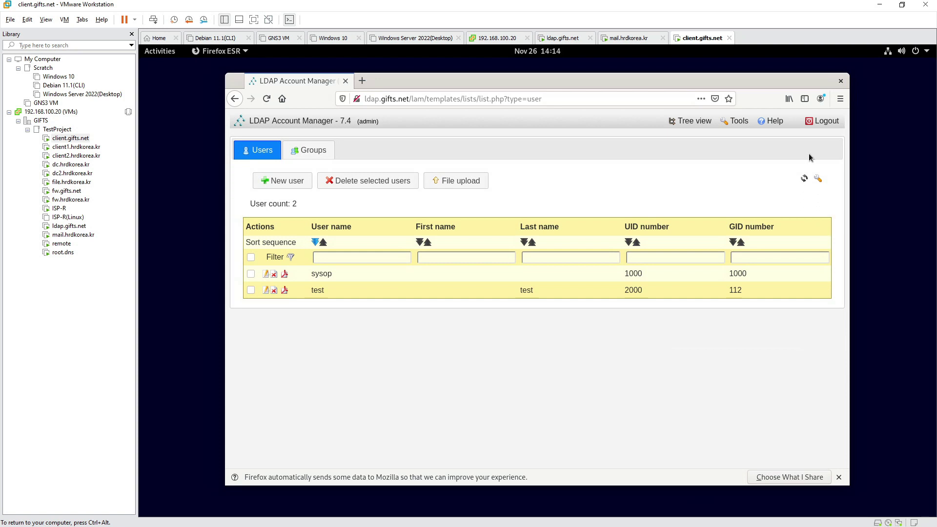
click(266, 290)
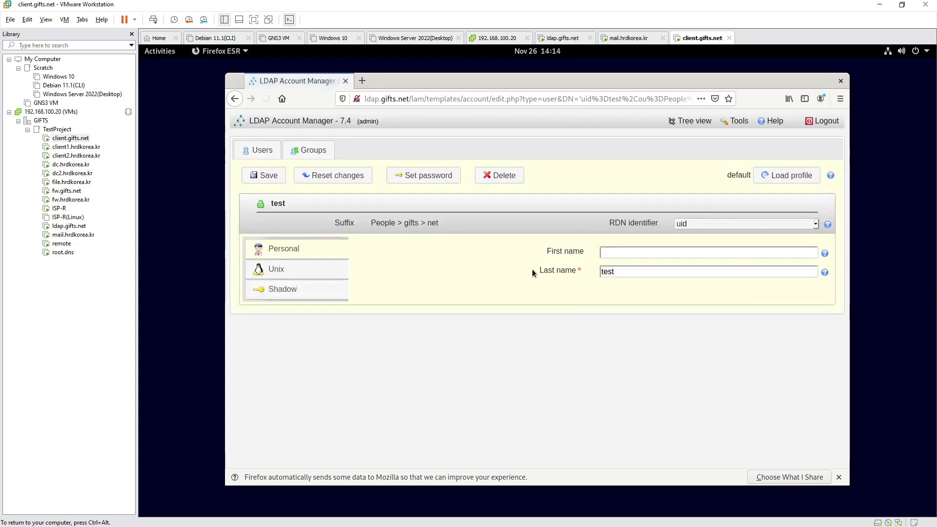
click(275, 271)
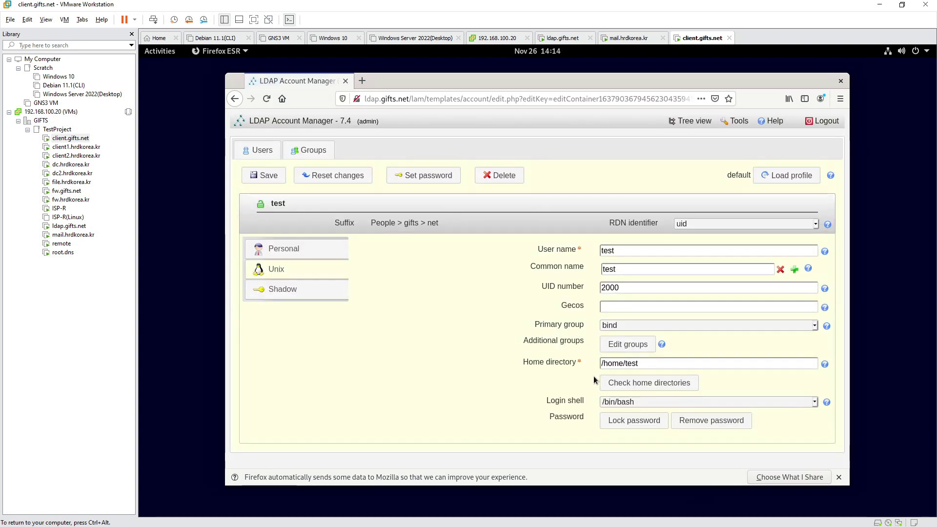
click(654, 385)
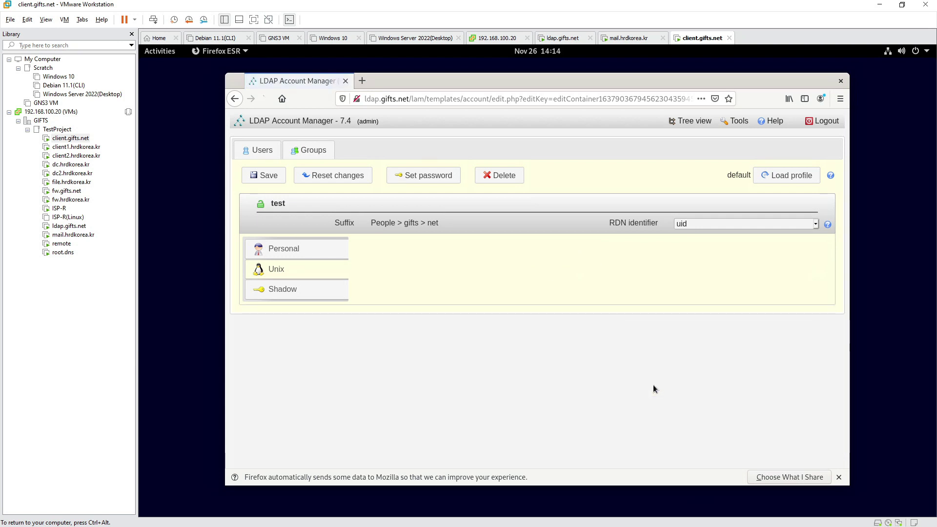
Step: Save the test account, go back to Users, and open the ldap.gifts.net console
click(270, 176)
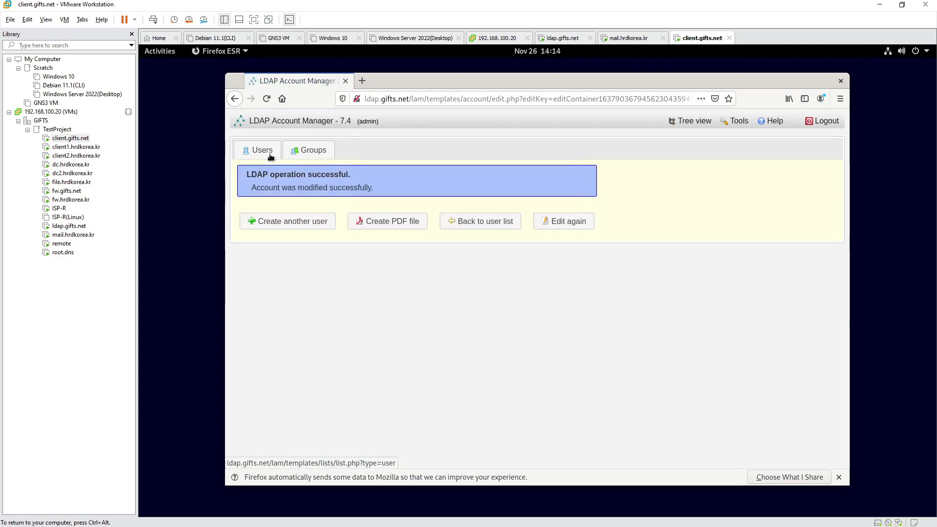
click(262, 149)
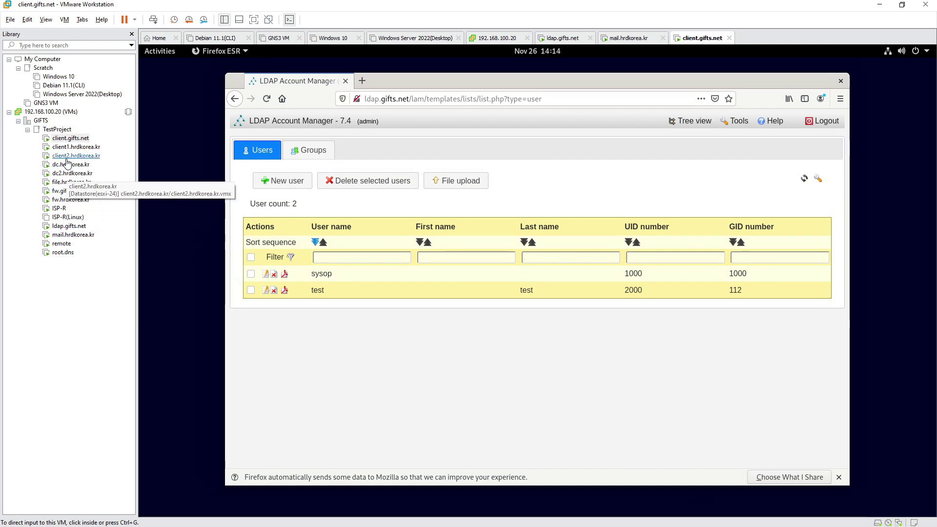
click(70, 227)
double_click(69, 227)
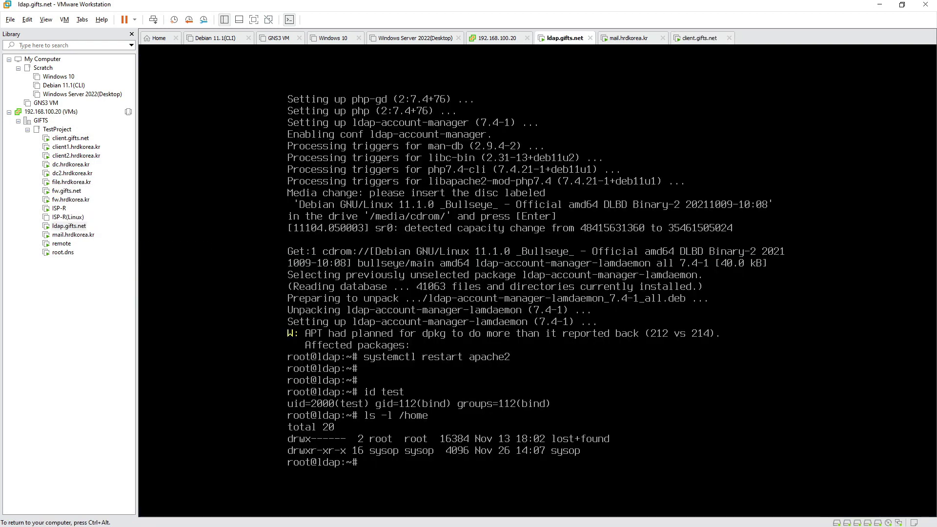
Step: On the ldap VM, run 'ls -l' and 'ls -l /home' again, finding no test folder
text(ls -l)
key(Return)
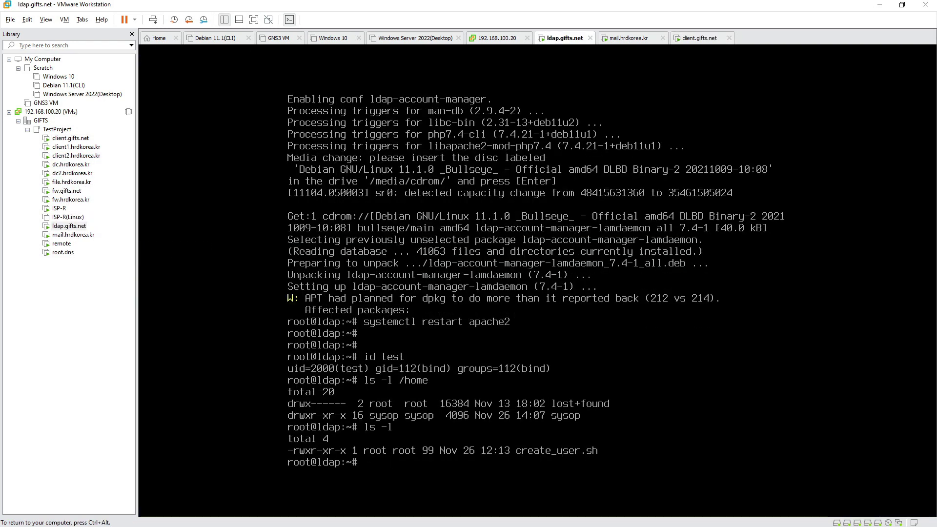
text(ls -l /home)
key(Return)
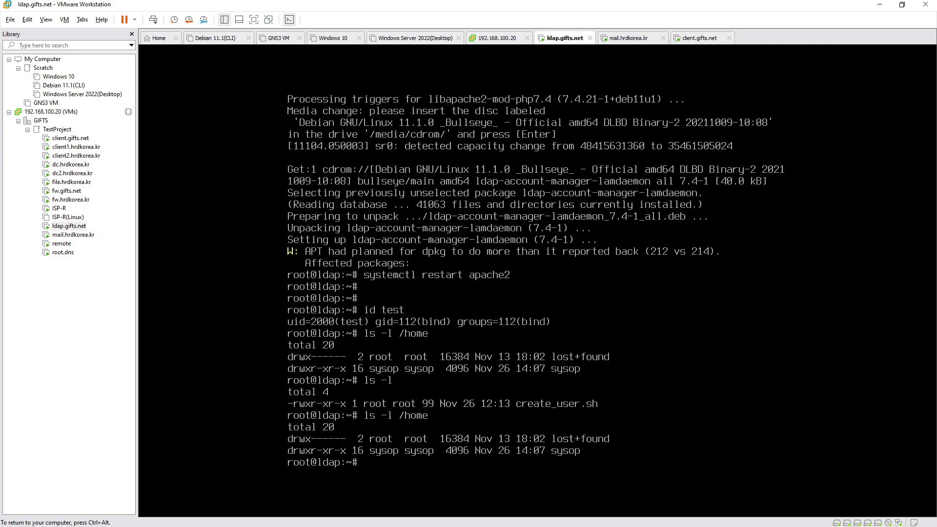
key(Return)
key(Return)
key(ctrl+alt)
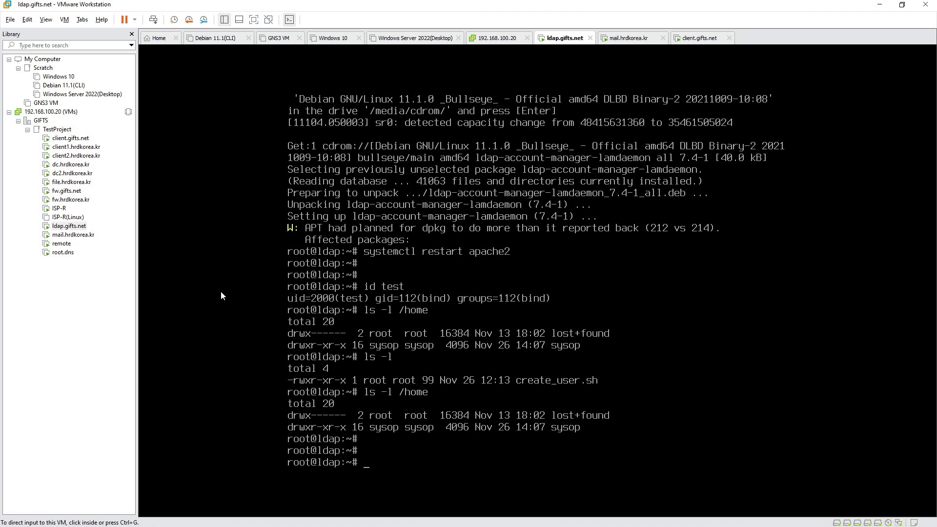
click(70, 139)
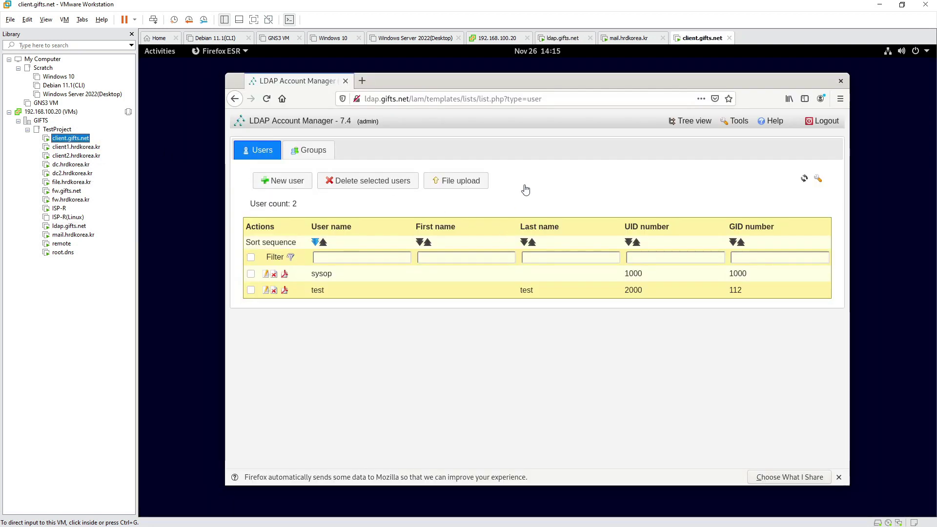
Step: Log out of LAM and log into Edit server profiles with the profile password
click(567, 189)
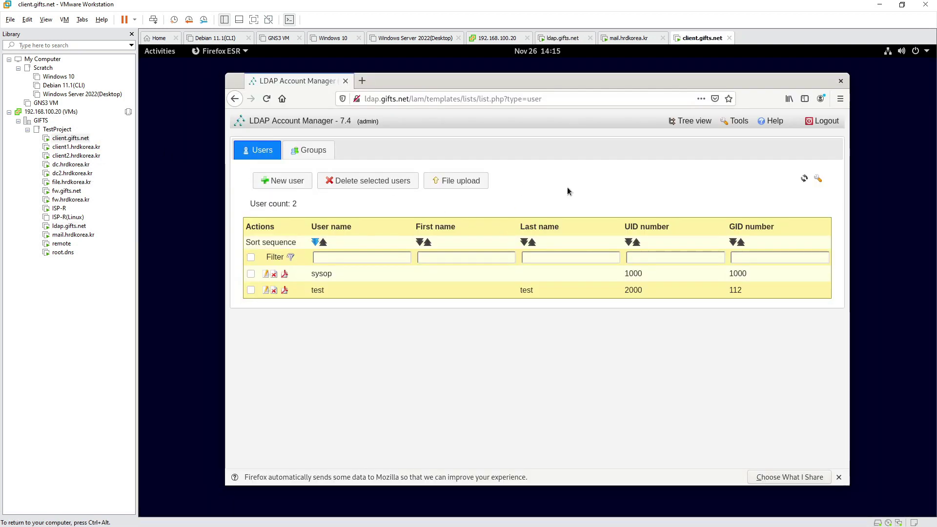
click(819, 122)
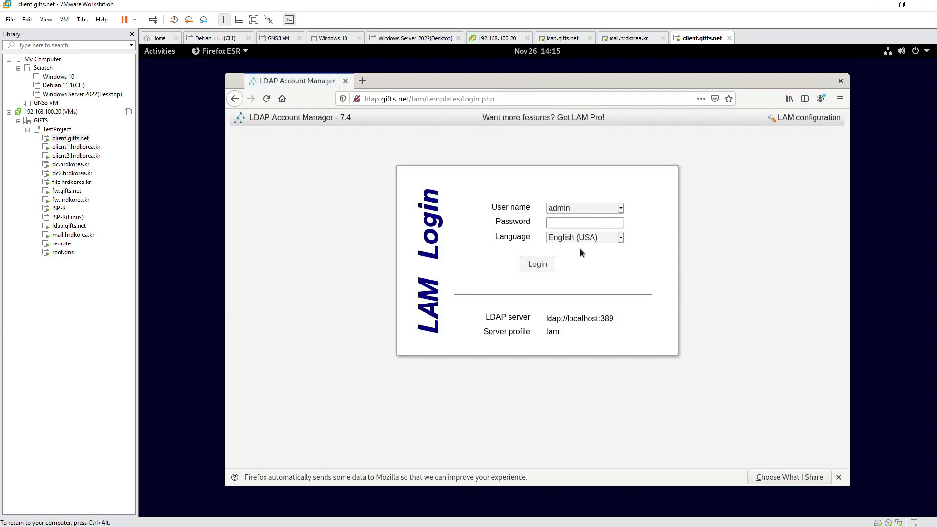
click(803, 120)
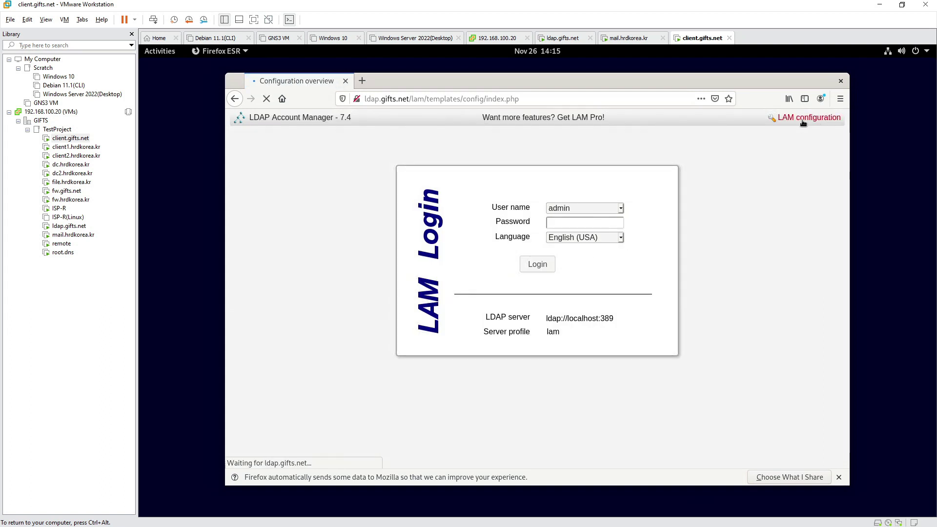
click(380, 225)
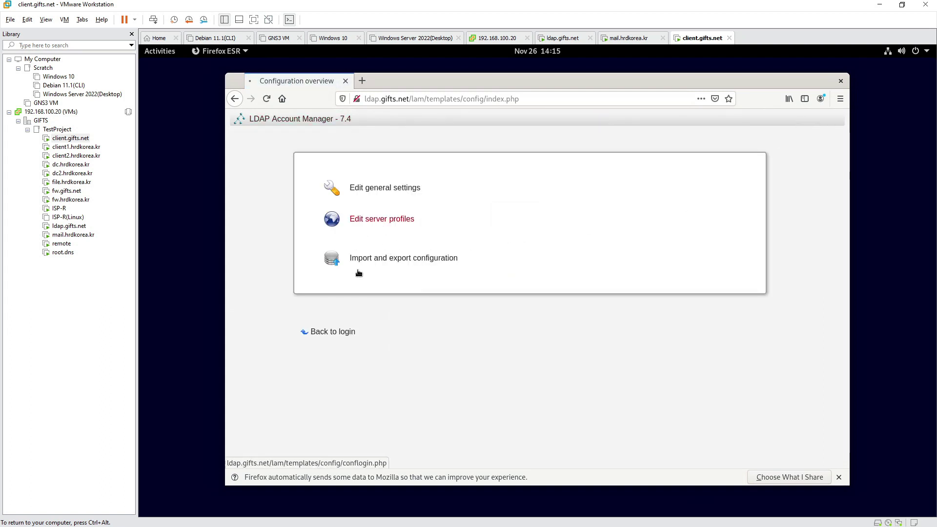
text(lam)
key(Return)
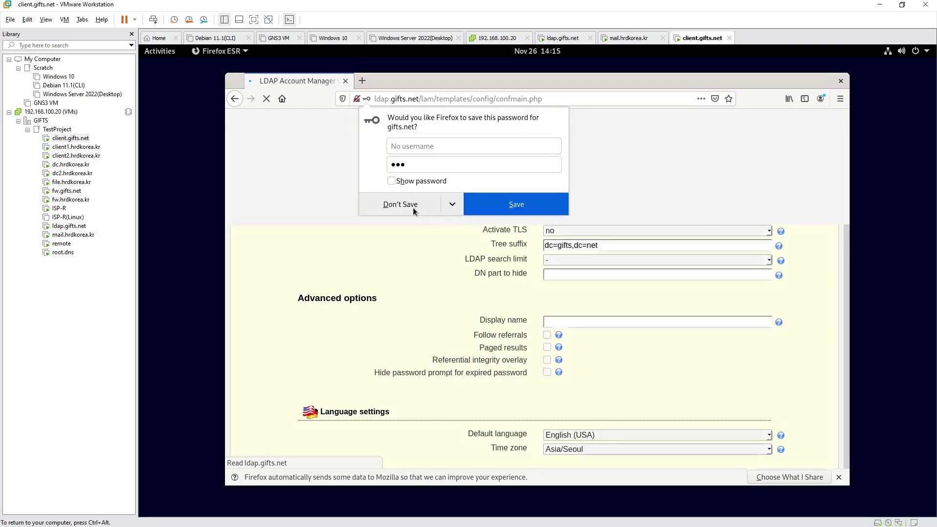
click(398, 201)
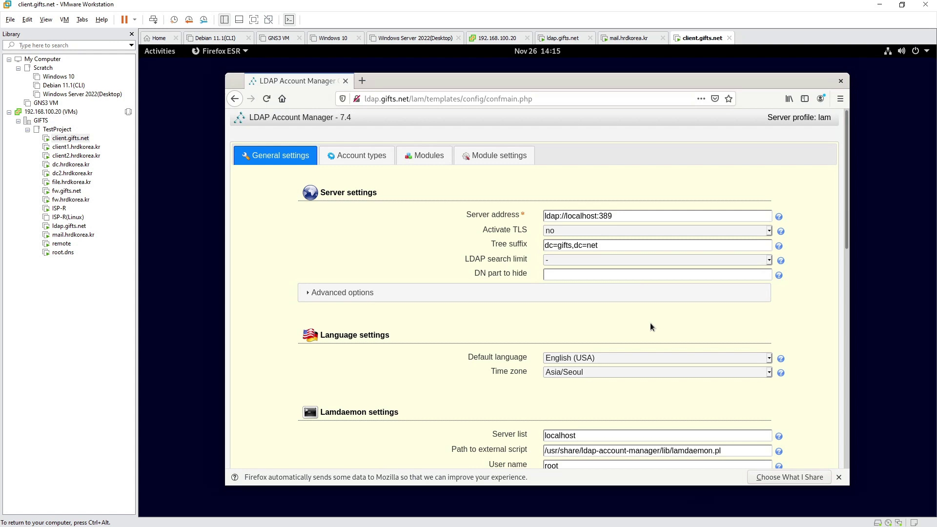
Step: Scroll to the Lamdaemon settings of the lam server profile
scroll(652, 330, down, 3)
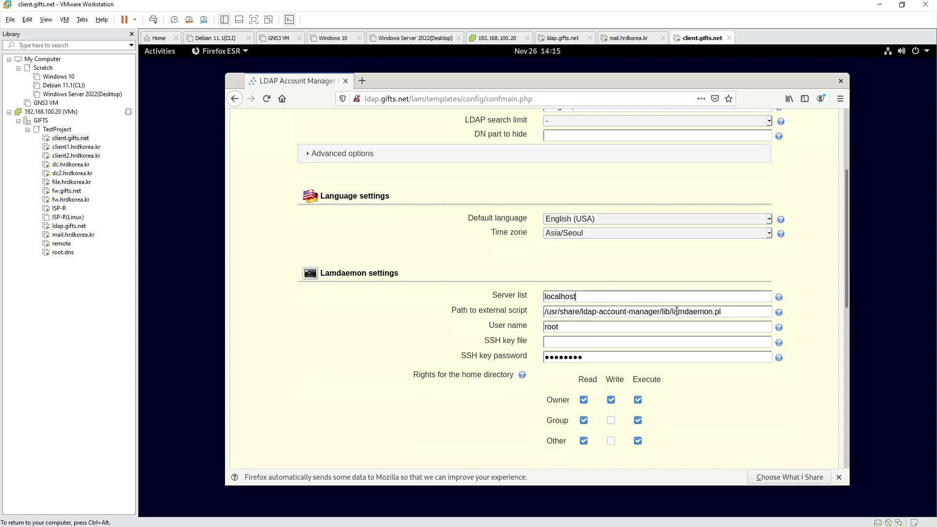
click(629, 331)
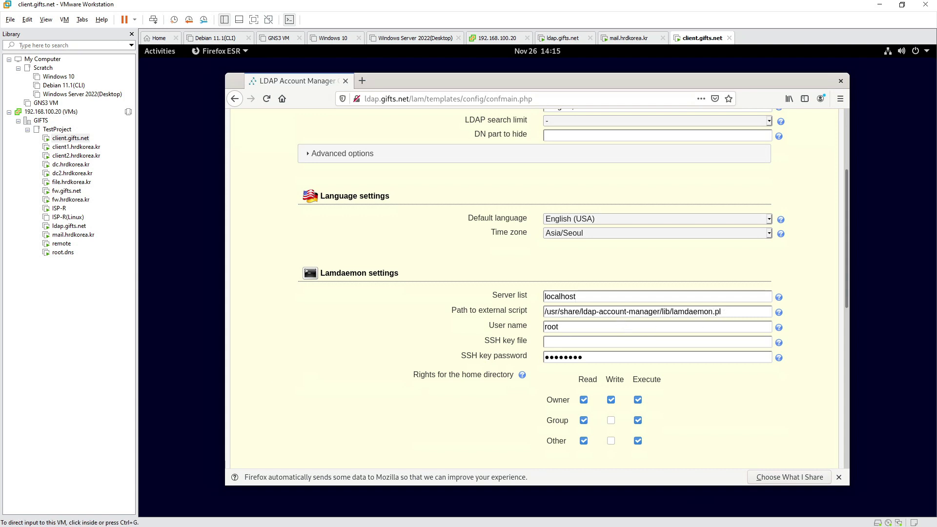
click(69, 226)
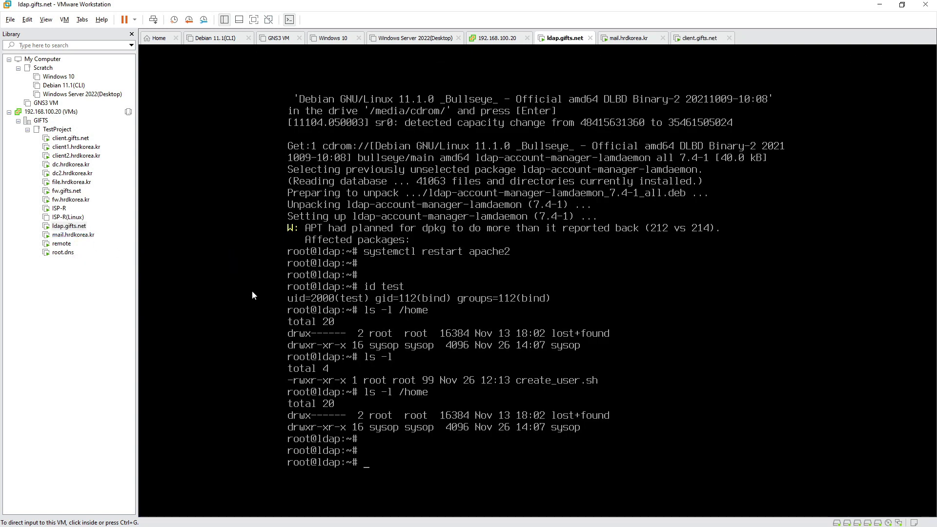
Step: On the ldap VM, cd to /usr/share/ldap-account-manager/lib and list it, showing lamdaemon.pl
click(252, 291)
text(cd /usr/sha)
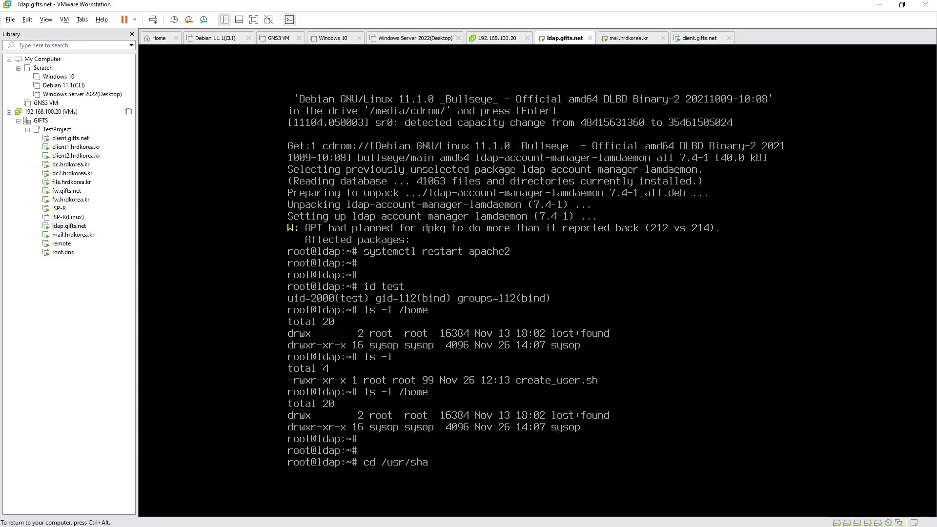
text(re/lda-)
key(BackSpace)
key(BackSpace)
key(BackSpace)
text(p-ac)
key(Tab)
text(lib)
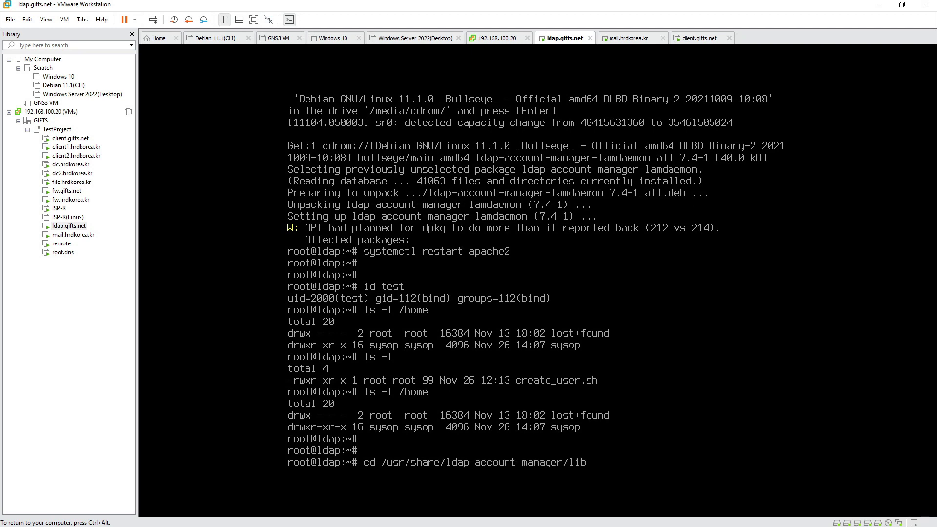
key(Return)
text(ls)
key(Return)
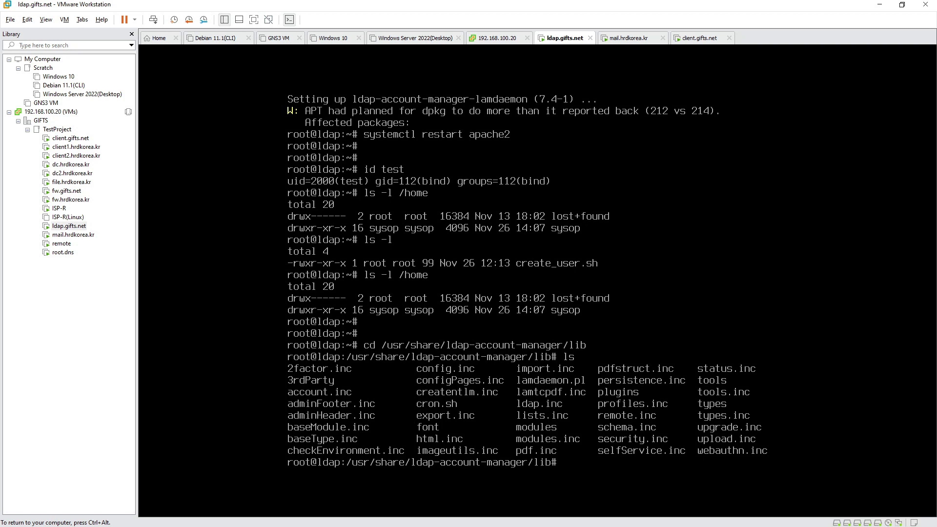
key(ctrl+alt)
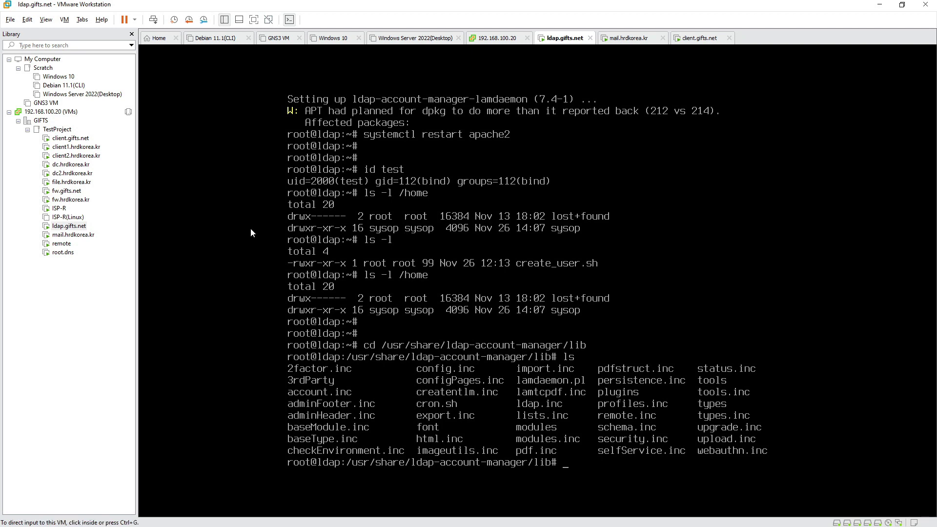
Step: Replace the Lamdaemon SSH key password with a new value and save the lam profile
click(70, 138)
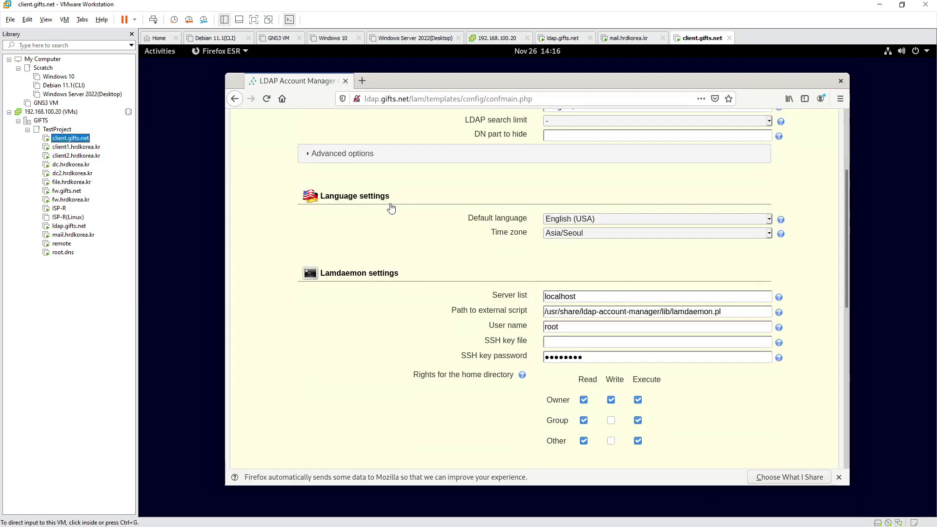
click(572, 328)
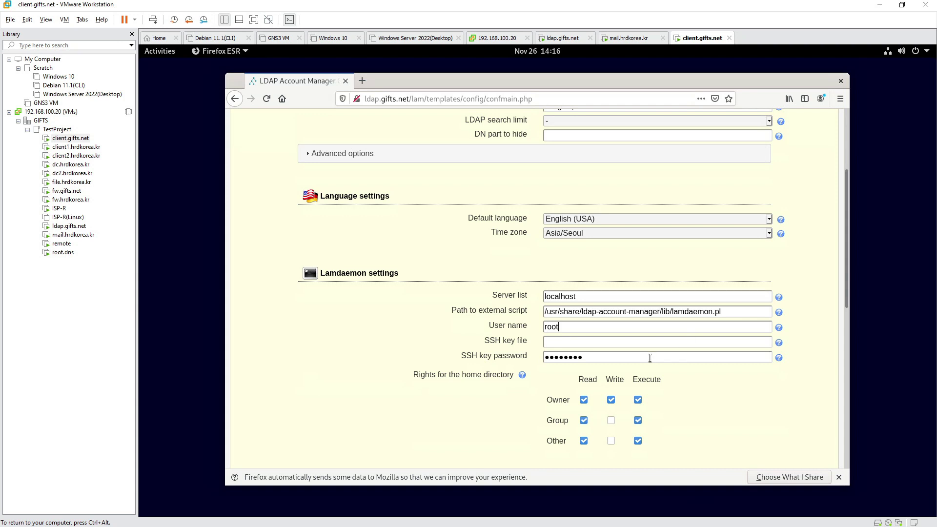
click(602, 359)
key(BackSpace)
key(BackSpace)
key(BackSpace)
key(BackSpace)
key(BackSpace)
key(BackSpace)
key(BackSpace)
key(BackSpace)
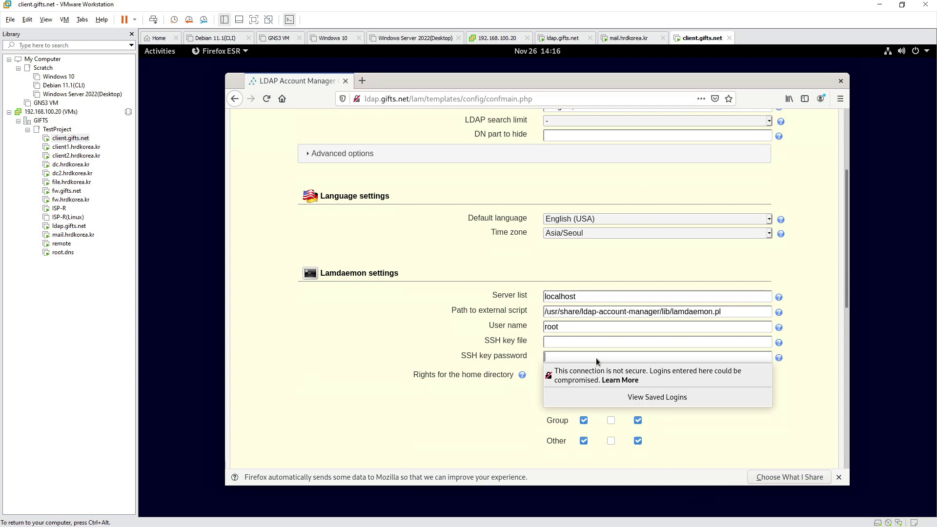
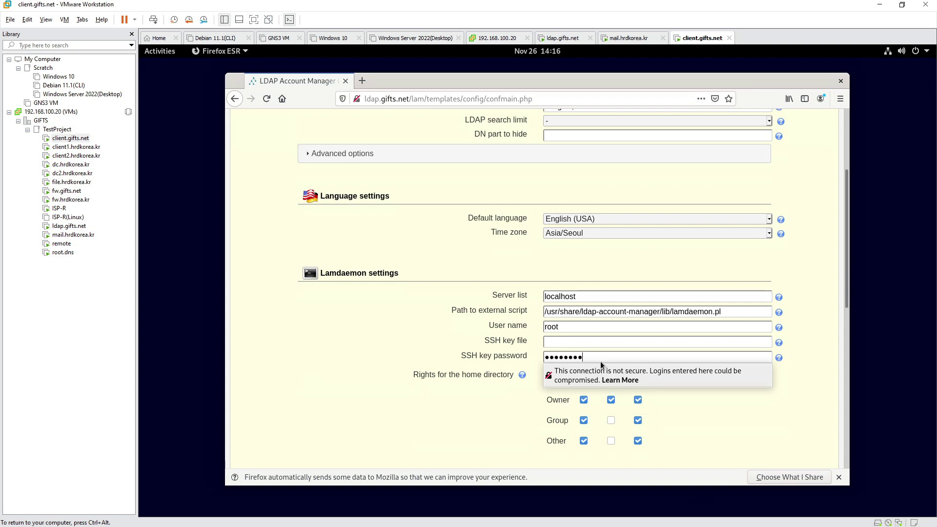
click(699, 429)
scroll(295, 433, down, 3)
scroll(293, 436, down, 5)
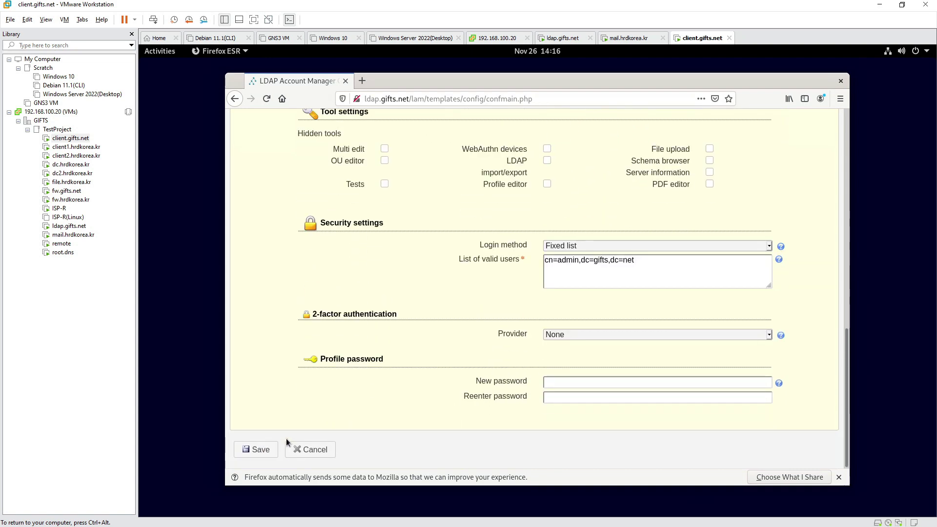
click(261, 450)
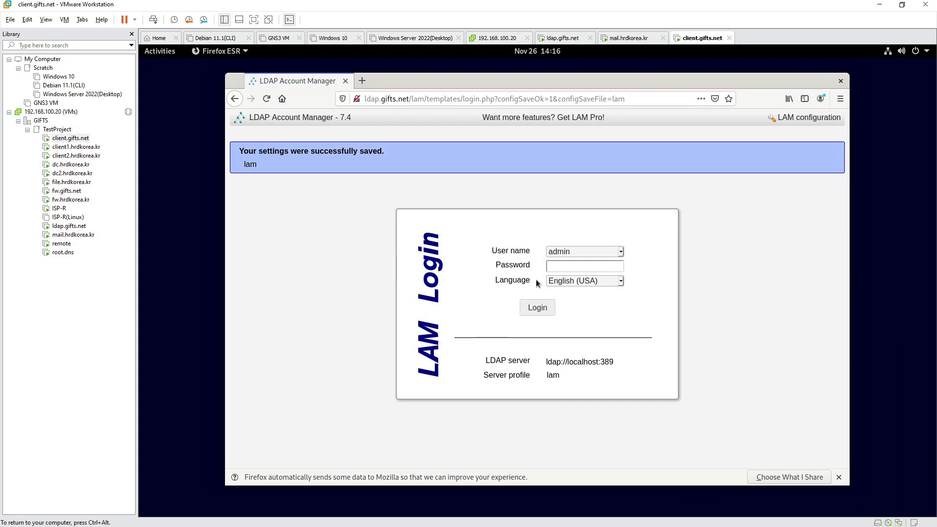
Step: Log back into LAM as admin with the admin password, declining to save it
click(567, 266)
key(Return)
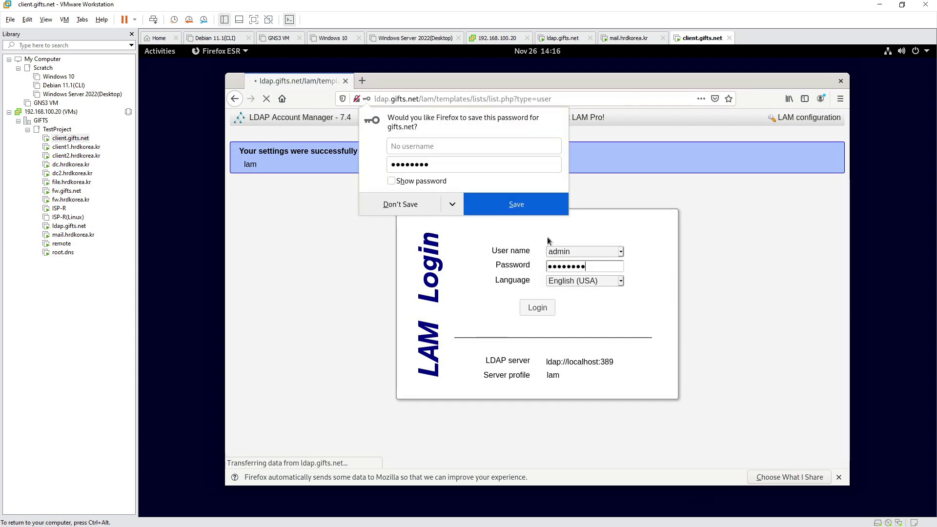
click(398, 203)
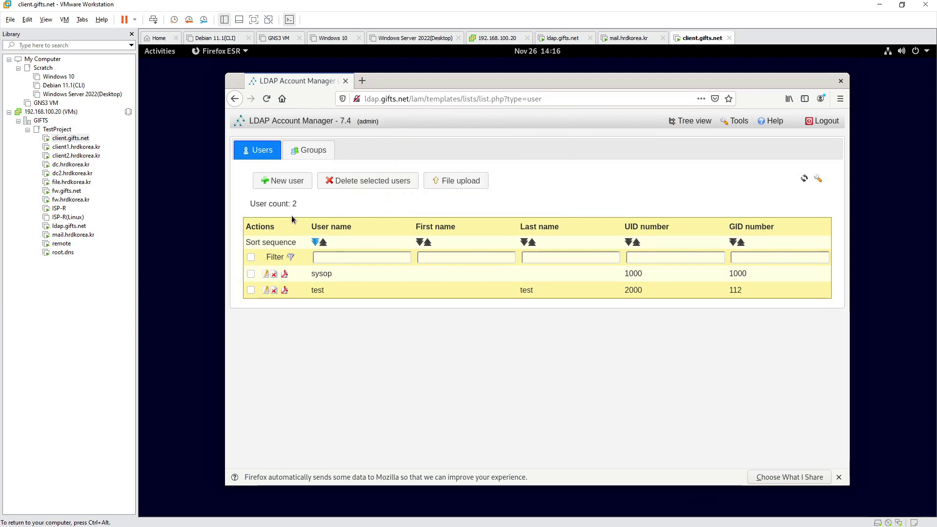
Step: Run Check home directories for user test, save the account, and return to Users
click(266, 290)
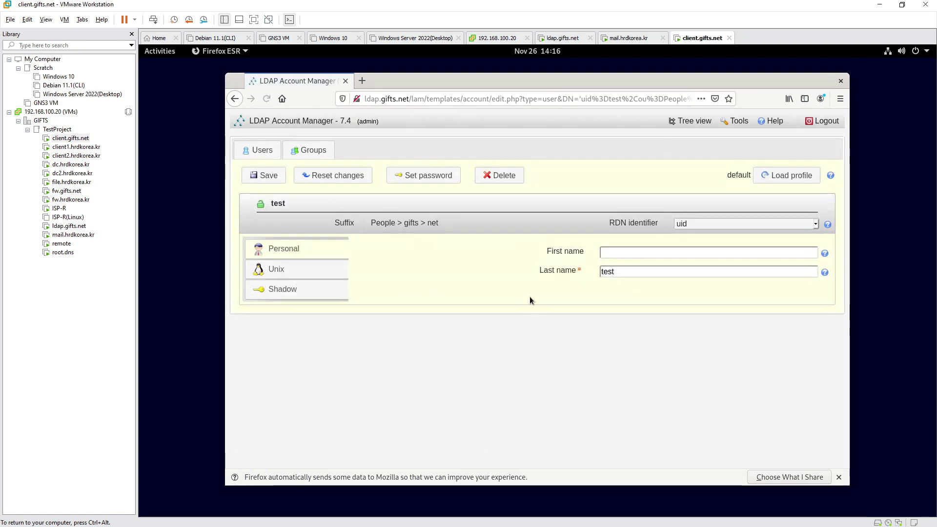
click(272, 269)
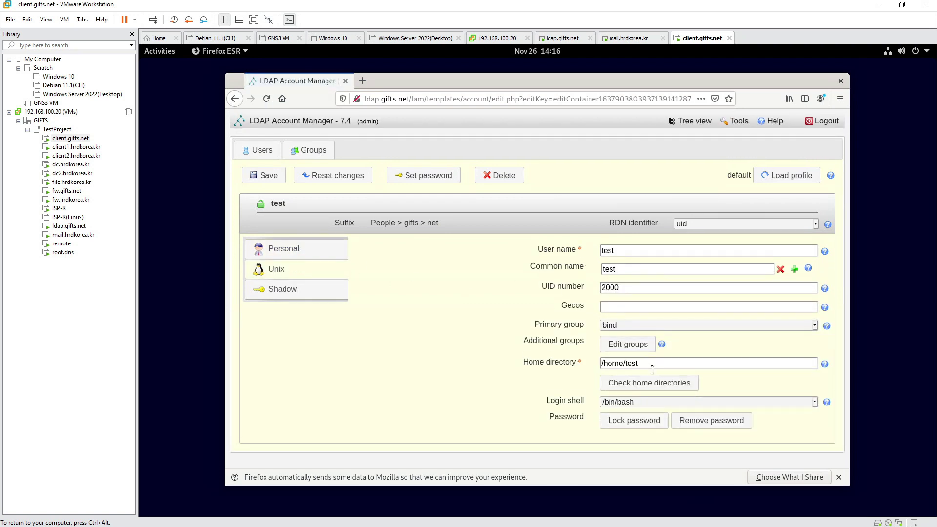
click(659, 385)
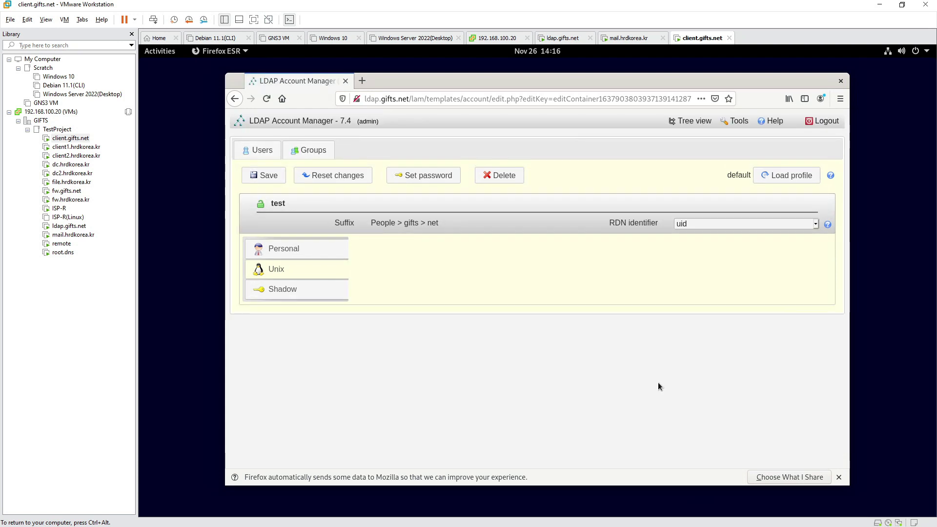
click(268, 175)
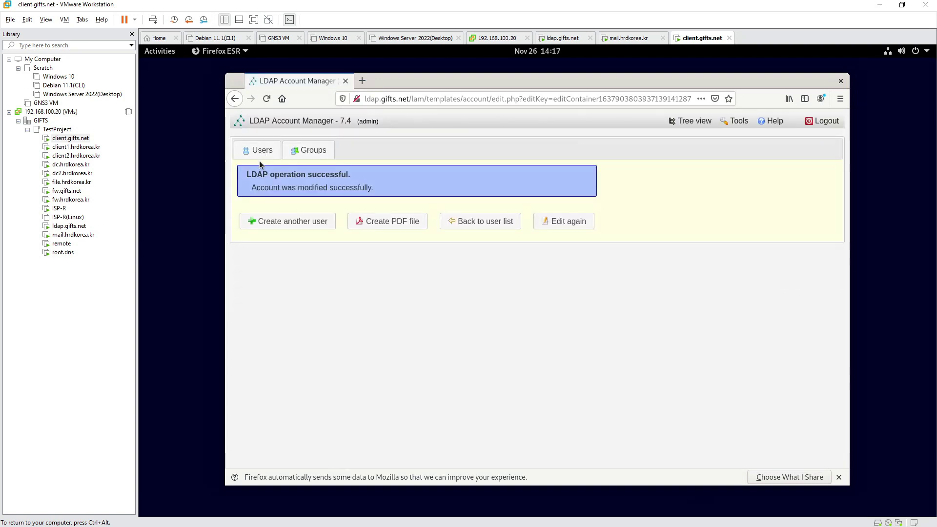
click(259, 152)
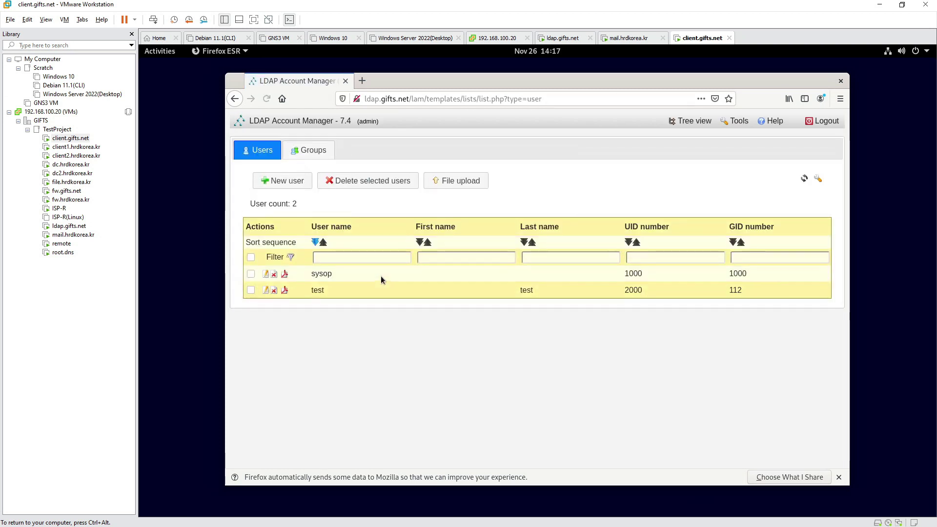
Step: Delete user test in LAM, which fails with 'Unable to login to remote server!'
click(275, 291)
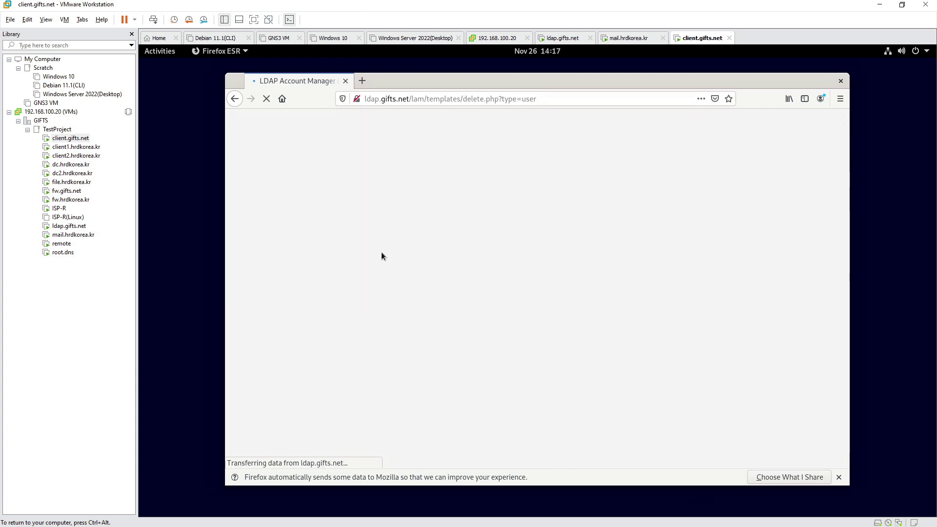
click(335, 271)
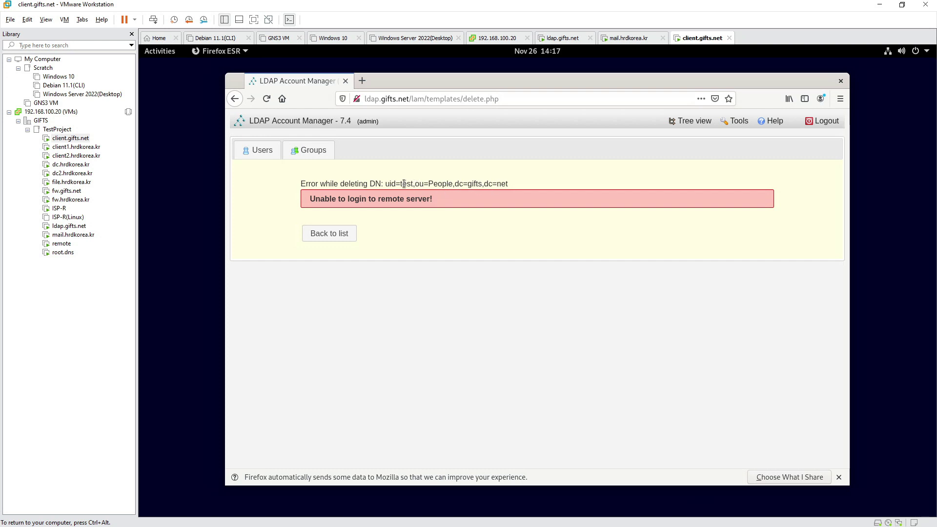
click(346, 239)
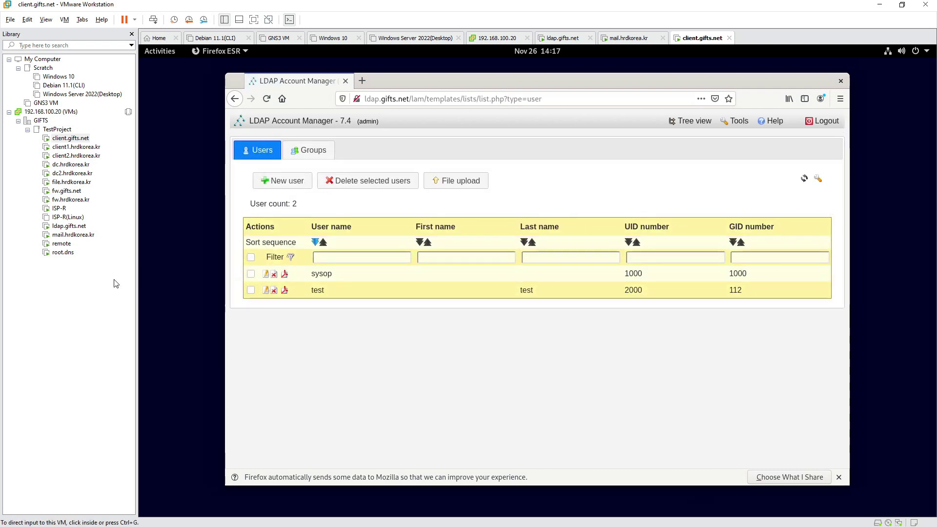
click(69, 226)
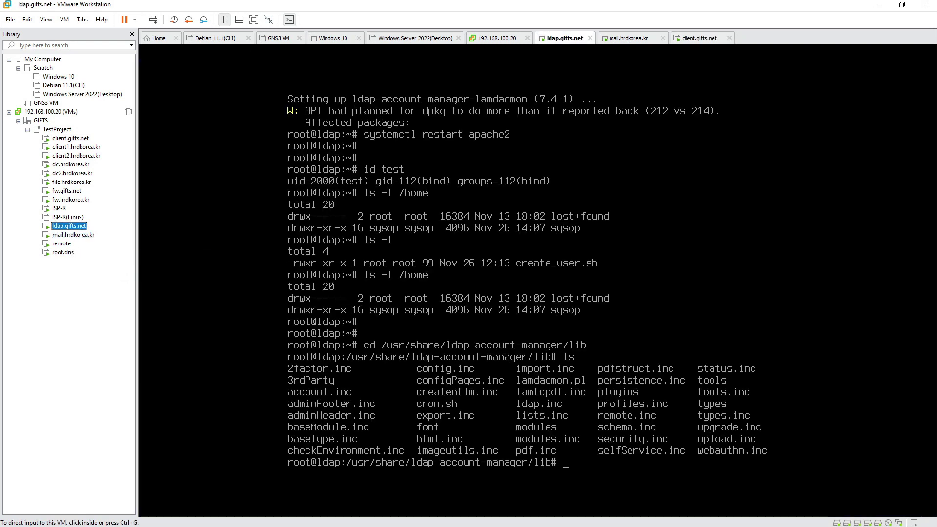
Step: Restart slapd.service on the ldap VM with systemctl
text(system)
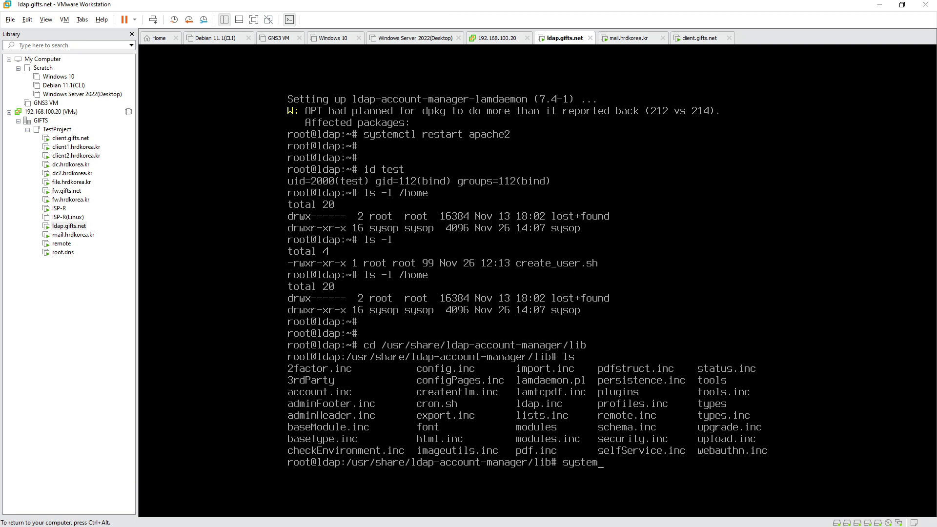
key(BackSpace)
key(BackSpace)
key(BackSpace)
key(BackSpace)
key(BackSpace)
key(BackSpace)
text(systemctl restart slapd)
key(Tab)
key(Return)
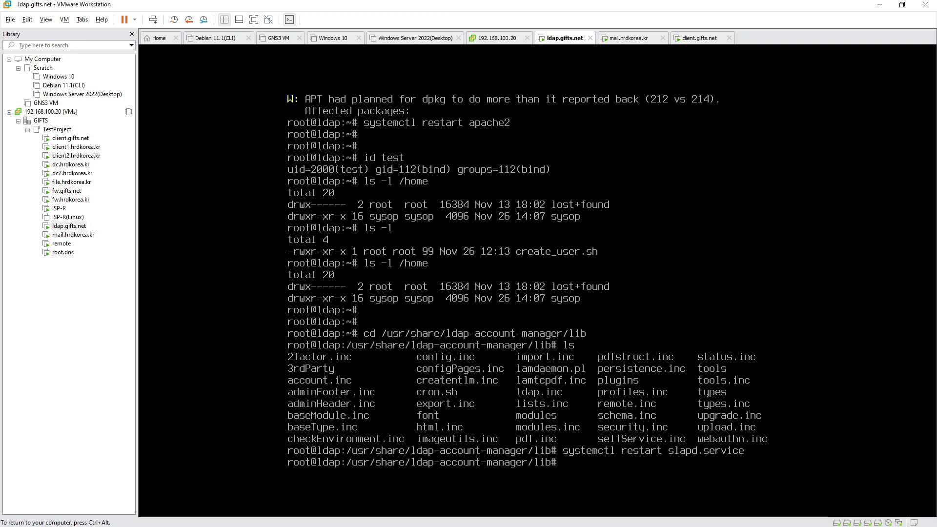
key(Return)
key(Return)
key(Return)
Step: Open /etc/ldap/ldap.conf in vim
text(vim /etc/ldap/ld)
key(Tab)
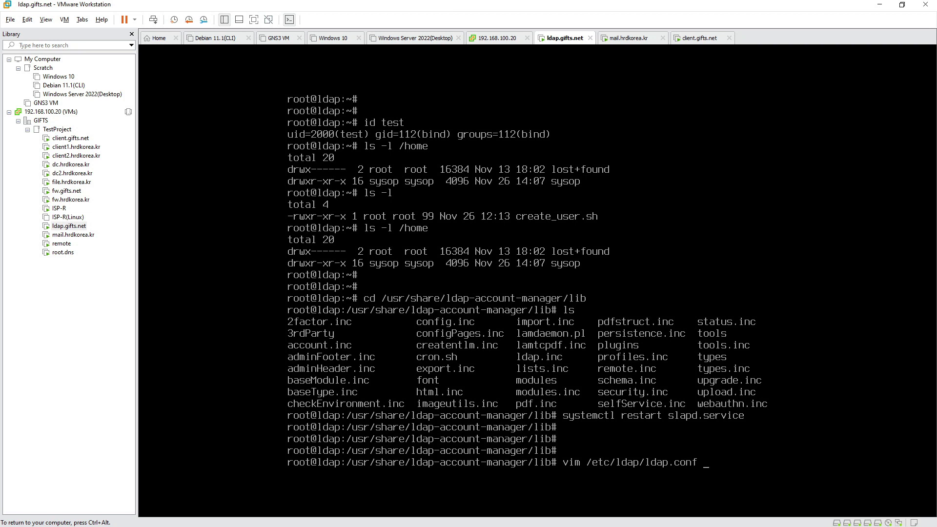
key(Return)
Step: Quit ldap.conf without saving and change into /var/lib/ldap-account-manager/config
key(shift+colon)
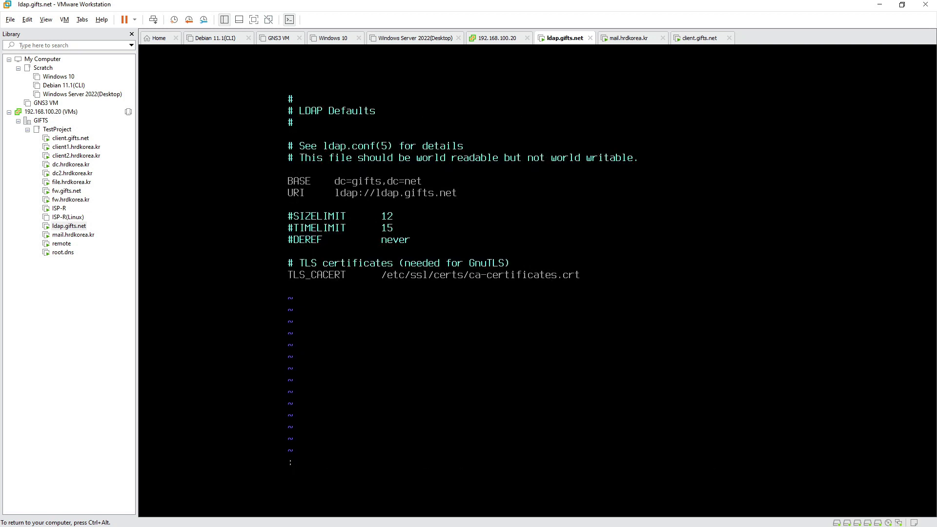
key(Return)
key(Return)
key(Return)
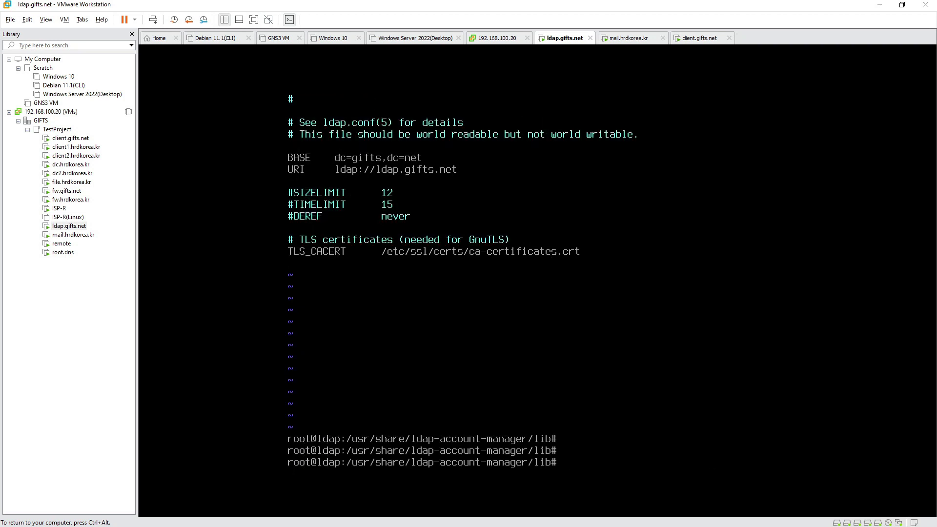
text(cd /)
key(Return)
text(cd /var/lib/)
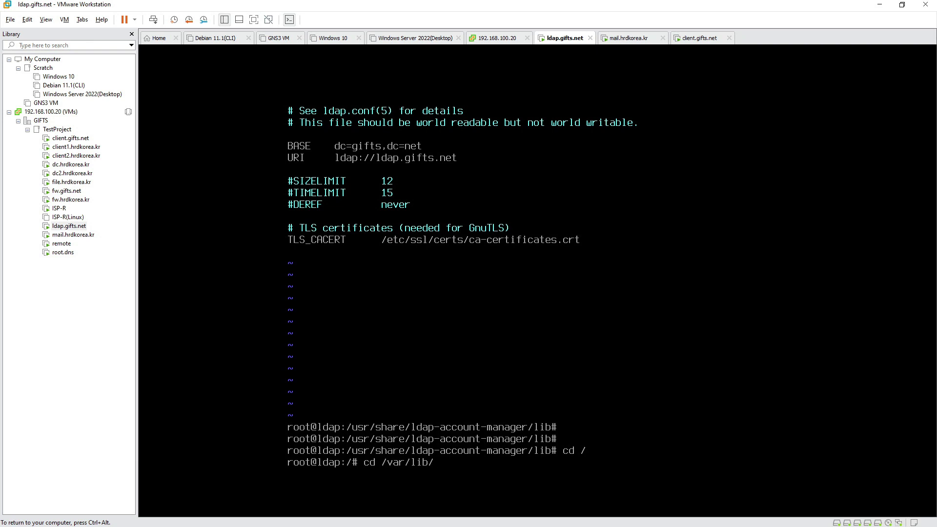
text(ldap)
text(-manager)
key(BackSpace)
key(BackSpace)
key(BackSpace)
key(BackSpace)
key(BackSpace)
key(BackSpace)
key(BackSpace)
text(account-manager)
key(Return)
text(ls)
key(Return)
text(cd config)
key(Return)
Step: View config.cfg without changes, then open lam.conf in vim
text(vim ./config.cfg)
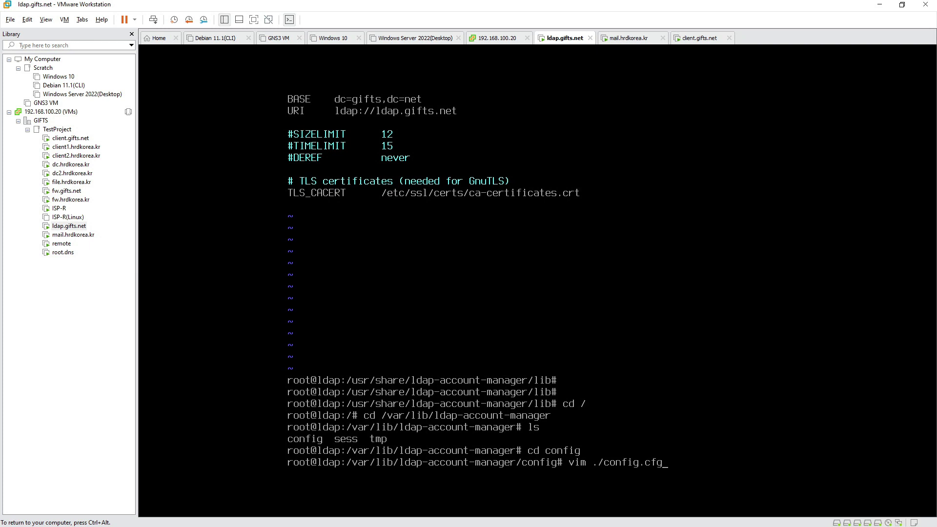
key(Return)
text(:q)
key(Return)
text(vim lam.conmf)
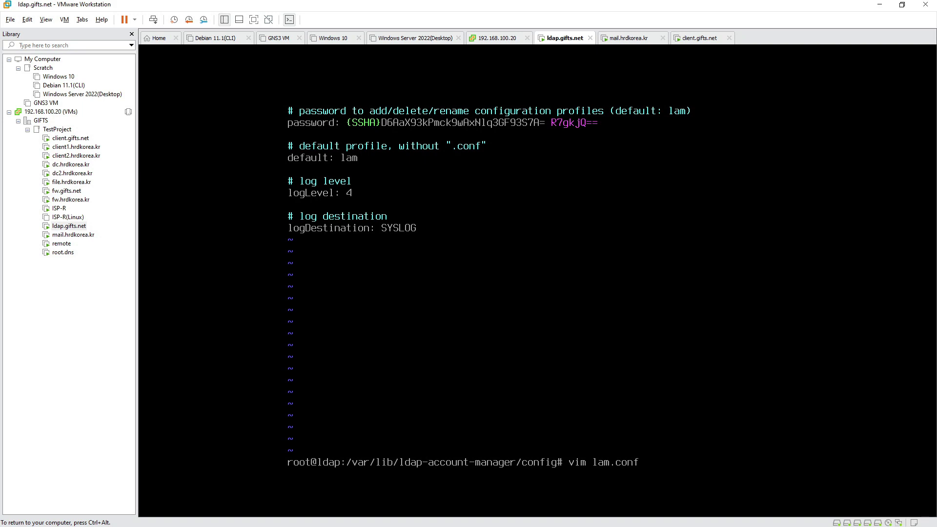
key(Return)
Step: Move through lam.conf's settings down to the login method section
key(Down)
key(Down)
key(Down)
key(Down)
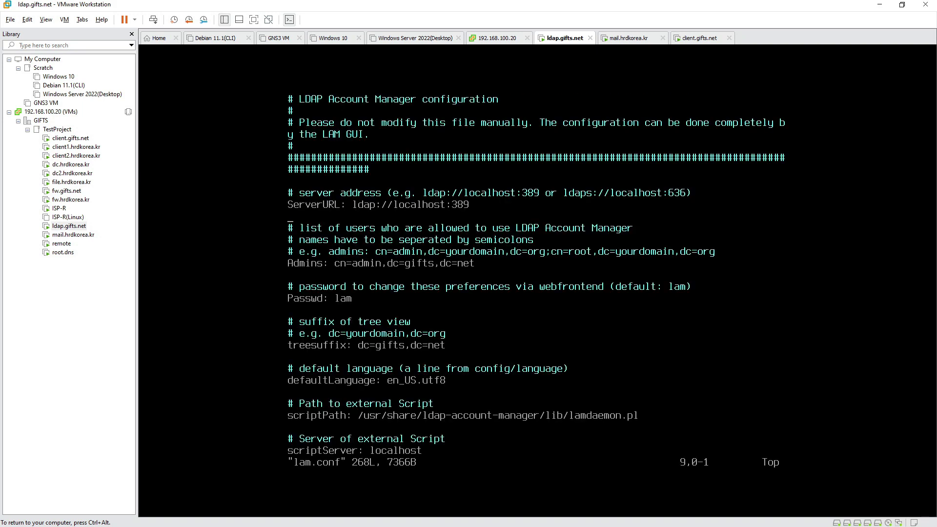
key(Up)
key(Down)
key(Down)
key(Down)
key(Down)
key(Down)
key(Down)
key(Down)
key(Down)
key(Down)
key(Down)
key(Down)
key(Down)
key(Down)
key(Down)
key(Down)
key(Down)
key(Down)
key(Down)
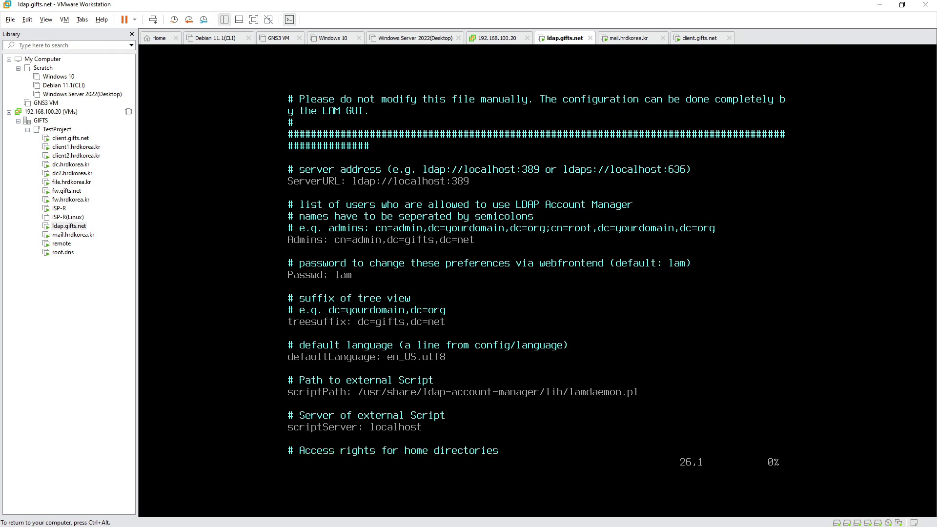
key(Right)
key(Right)
key(Right)
key(Right)
key(Right)
key(Right)
key(Right)
key(Right)
key(Right)
key(Right)
key(Right)
key(Right)
key(Right)
key(Right)
key(Right)
key(Right)
key(Right)
key(Right)
key(Right)
key(Right)
key(Right)
key(Right)
key(Right)
key(Right)
key(Right)
key(Right)
key(Right)
key(Right)
key(Right)
key(Right)
key(Right)
key(Right)
key(Right)
key(Right)
key(Right)
key(Right)
key(Right)
key(Right)
key(Right)
key(Right)
key(Right)
key(Right)
key(Right)
key(Right)
key(Right)
key(Down)
key(Down)
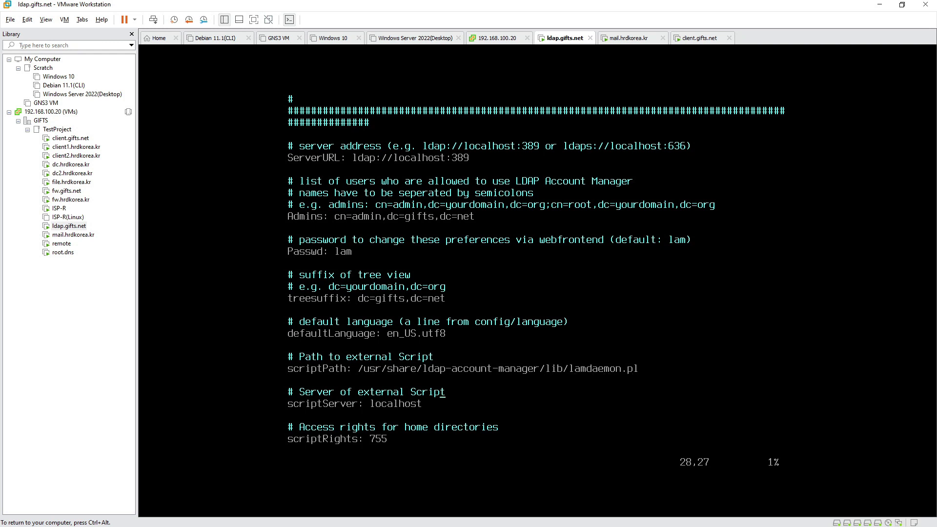
key(Down)
key(Down)
key(Down)
key(Down)
key(Down)
key(Down)
key(Down)
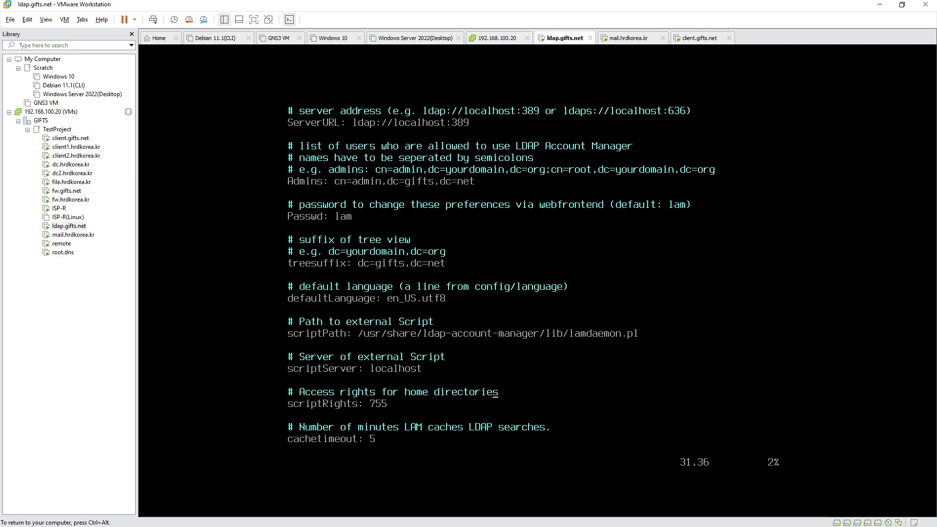
key(Down)
key(Down)
key(Down)
key(Down)
key(Down)
key(Down)
key(Down)
key(Down)
key(Down)
key(Down)
key(Down)
key(Down)
key(Down)
key(Down)
key(Down)
key(Down)
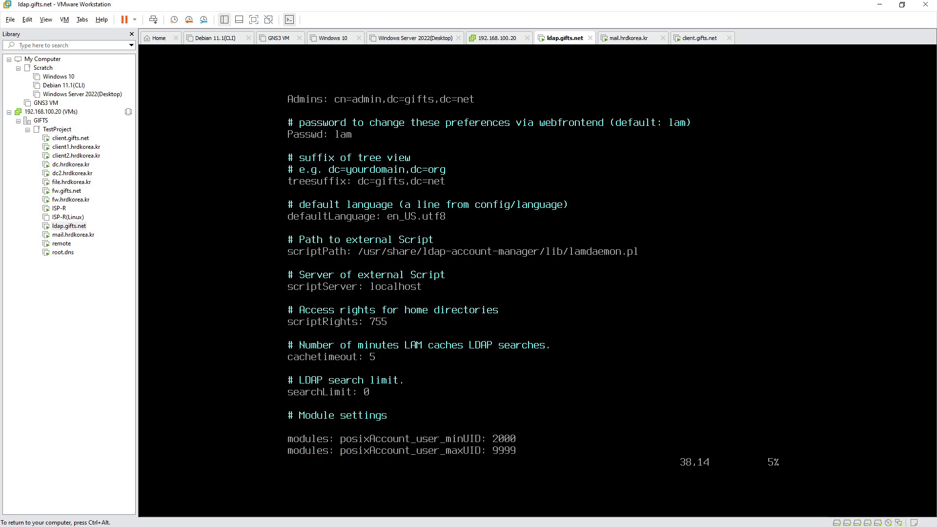
key(Down)
key(Down)
key(Down)
key(Down)
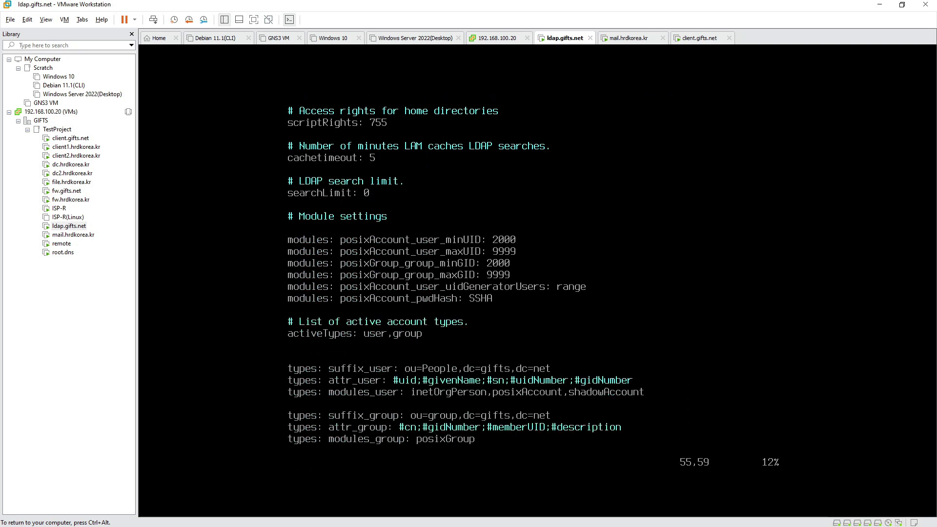
key(Down)
key(Down)
key(Down)
key(Down)
key(Down)
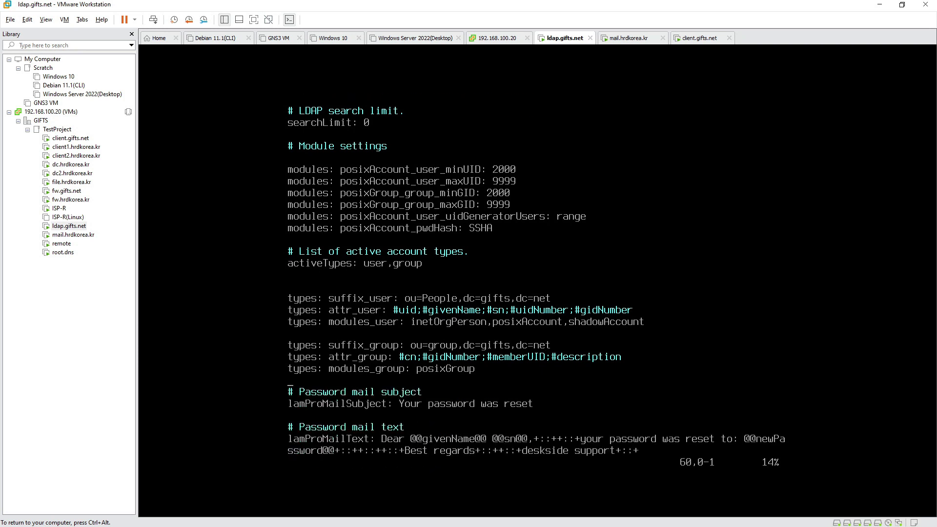
key(Down)
key(Down)
key(Down)
key(Down)
key(Down)
key(Down)
key(Down)
key(Down)
key(Down)
key(Down)
key(Down)
key(Down)
key(Down)
key(Down)
key(Down)
key(Down)
key(Down)
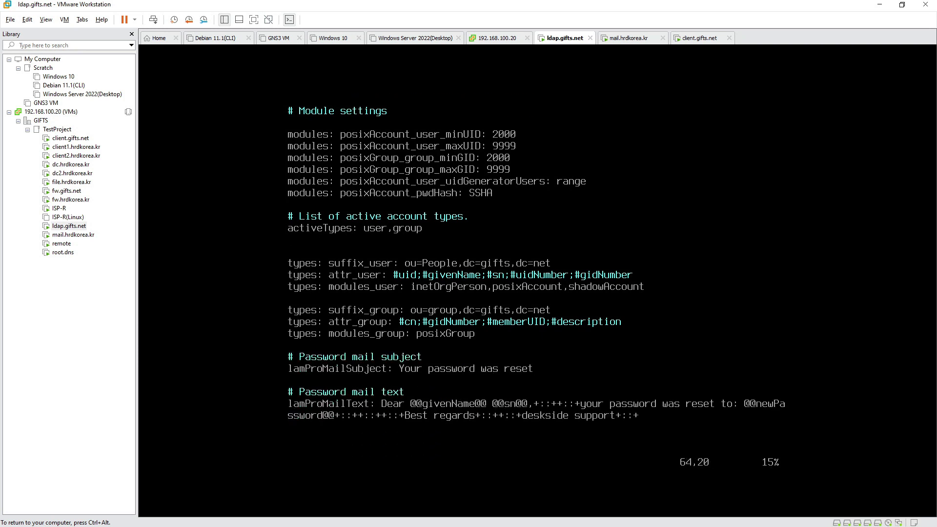
key(Down)
key(Down)
key(Down)
key(Down)
key(Down)
key(Down)
key(Down)
key(Down)
key(Down)
key(Down)
key(Down)
key(Down)
key(Down)
key(Down)
key(Down)
key(Down)
key(Down)
key(Down)
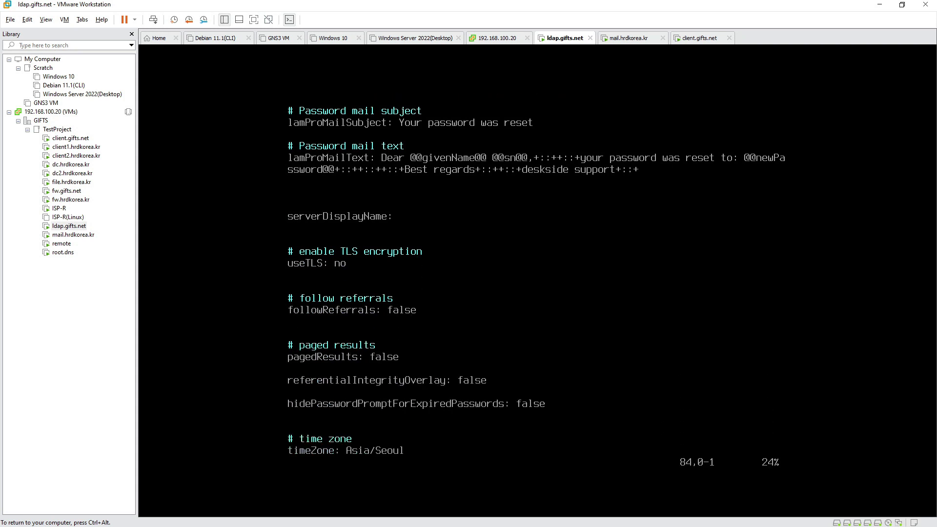
key(Down)
key(Down)
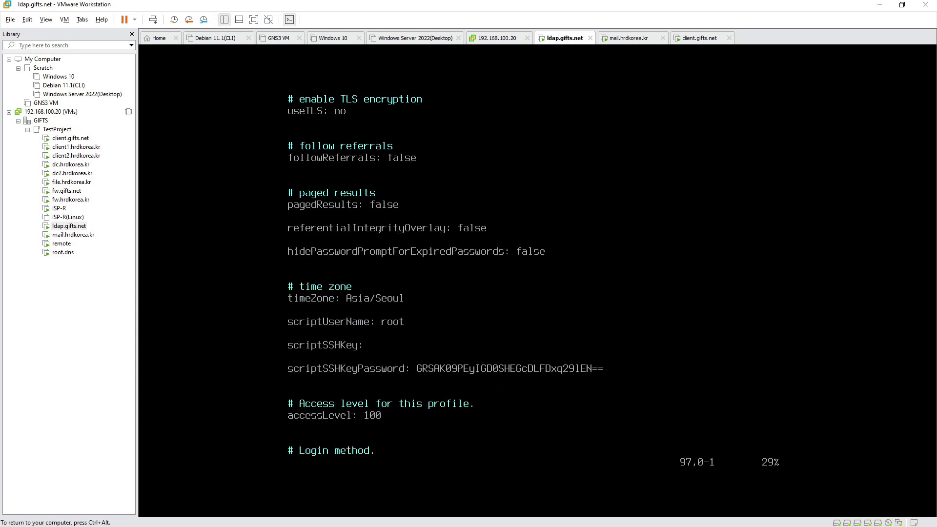
key(Down)
key(Down)
key(Down)
key(Down)
key(Down)
key(Down)
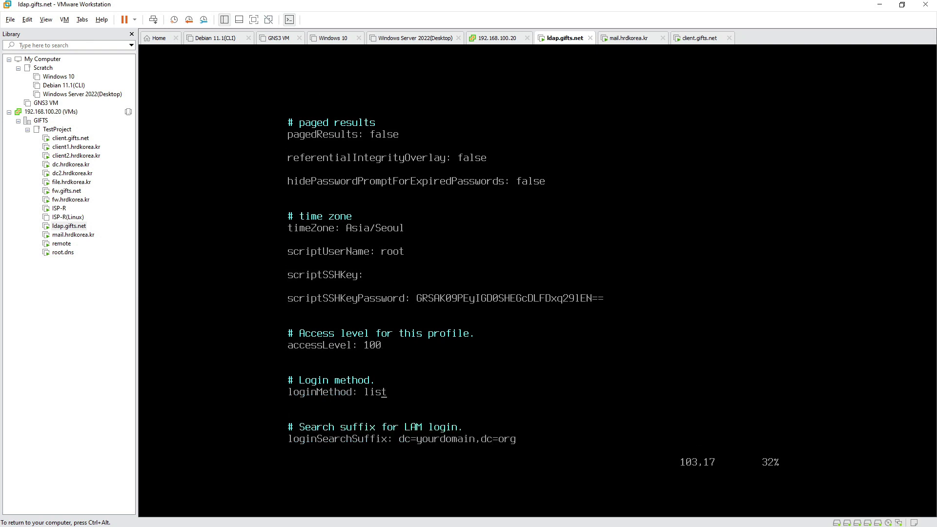
key(Down)
key(Down)
key(Down)
key(Down)
key(Down)
key(Down)
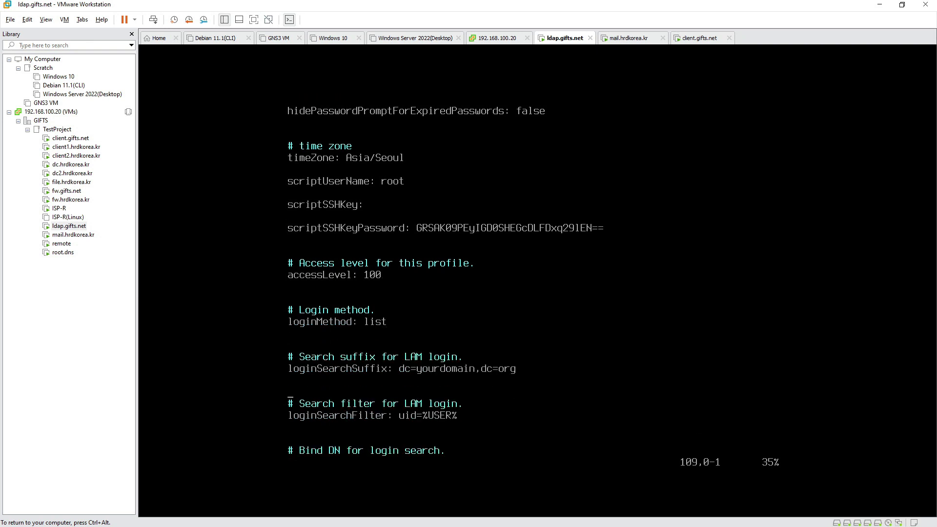
Step: Change the loginSearchSuffix value to dc=gifts,dc=net
key(Up)
key(Up)
key(x)
key(x)
key(x)
key(x)
key(x)
key(x)
key(x)
key(x)
key(x)
key(x)
text(ix: dc=gifts)
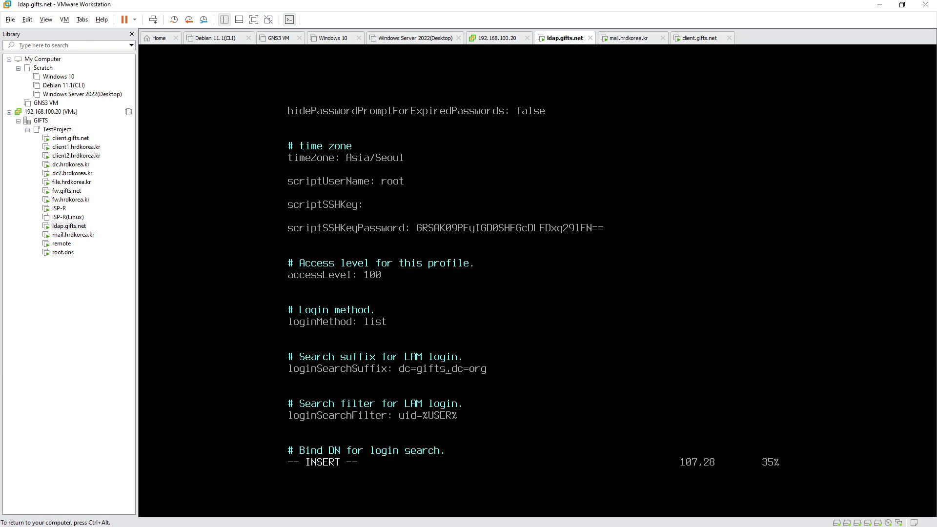
key(BackSpace)
key(BackSpace)
key(BackSpace)
text(net)
key(Escape)
Step: Save lam.conf with :wq, clear the stray text, and release the VM's input
key(Down)
key(Down)
key(Down)
key(Down)
key(Down)
key(Down)
key(Down)
key(Down)
key(Down)
key(Down)
key(Down)
key(Down)
key(Down)
key(Down)
key(Down)
key(Down)
key(Down)
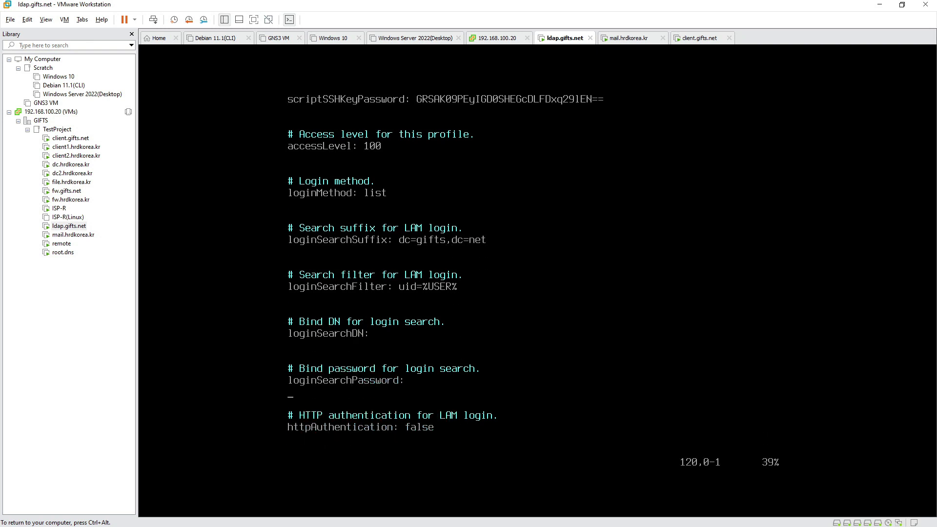
key(Down)
key(Down)
key(Down)
key(Down)
key(Down)
key(Down)
key(Down)
key(Down)
key(Down)
key(Down)
key(Down)
key(Down)
key(Down)
key(Down)
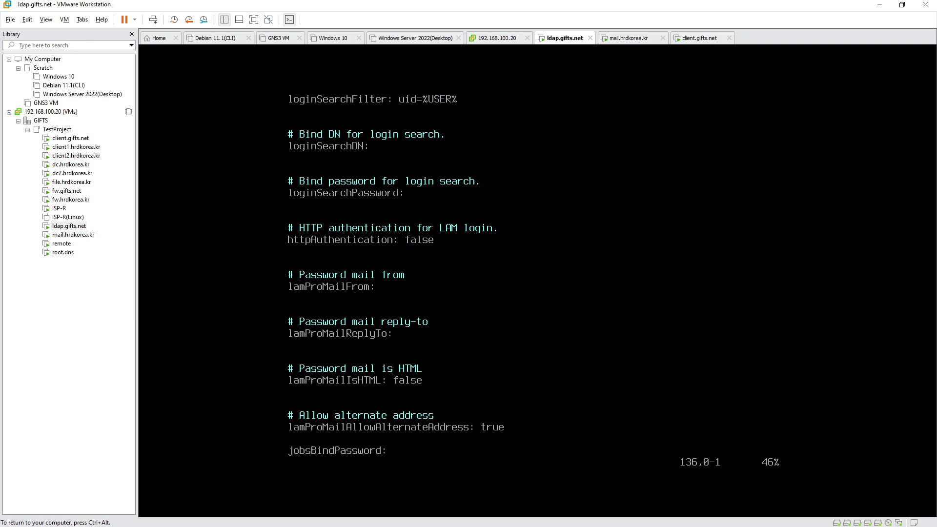
key(Down)
key(Down)
key(Down)
key(Down)
key(Down)
key(Down)
key(Down)
key(Down)
key(Down)
key(Down)
key(Down)
key(Down)
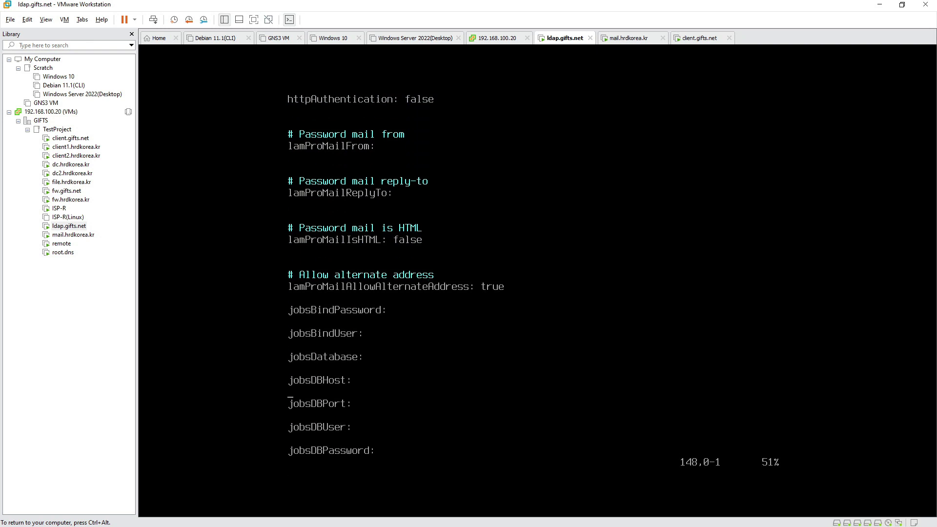
text(:wq)
key(Return)
text(syste)
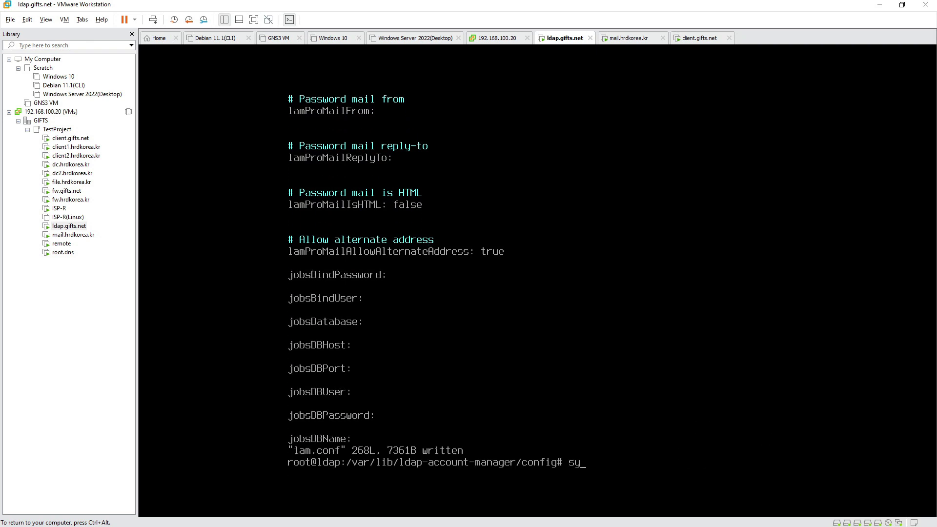
key(BackSpace)
key(BackSpace)
key(BackSpace)
key(Return)
key(Return)
key(Return)
key(ctrl+alt)
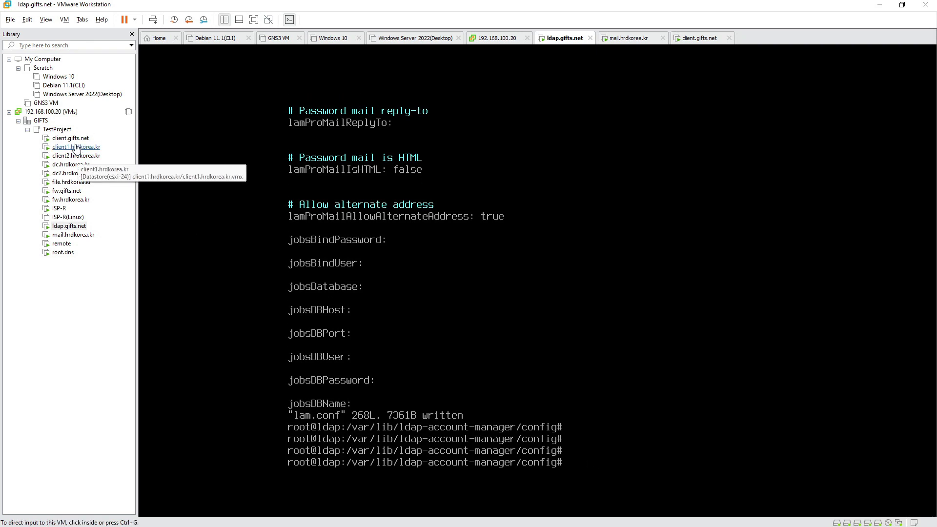
Step: On client.gifts.net, delete user test, then go back to the list after the login error
click(71, 139)
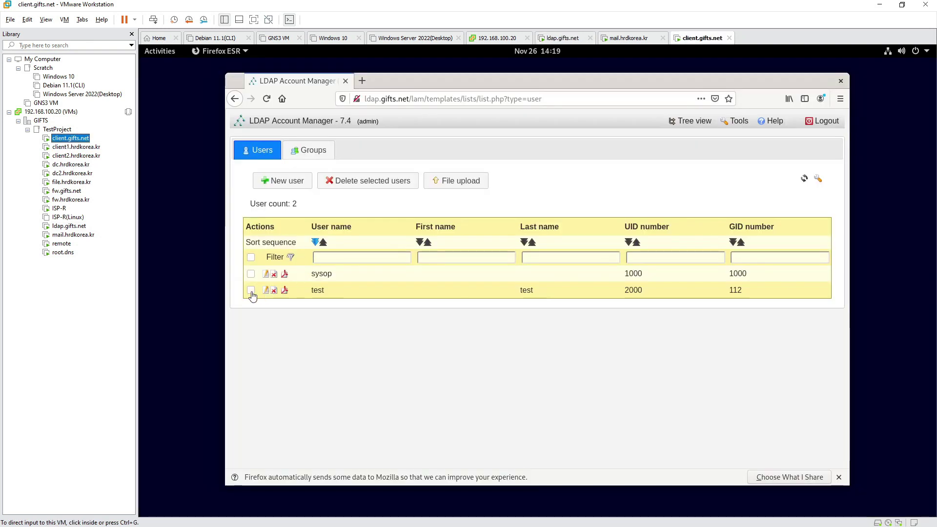
click(269, 271)
click(251, 290)
click(351, 182)
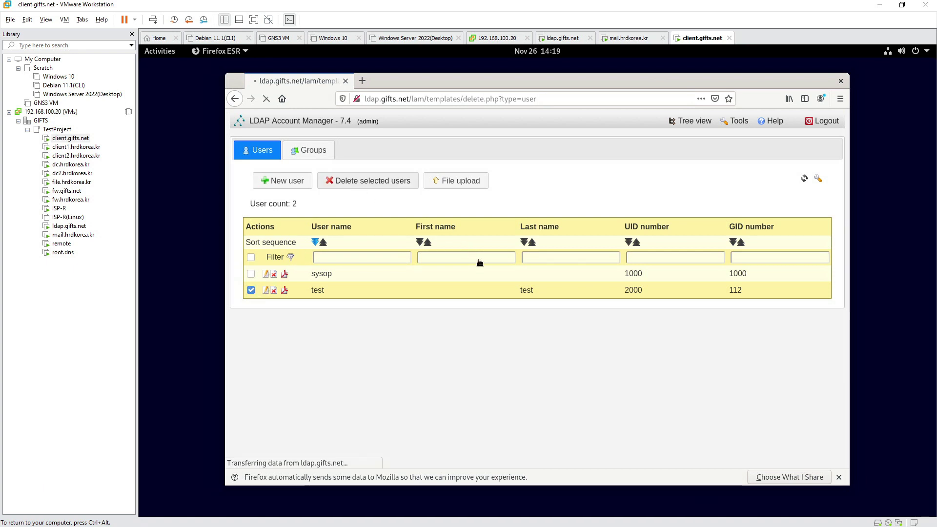
click(339, 281)
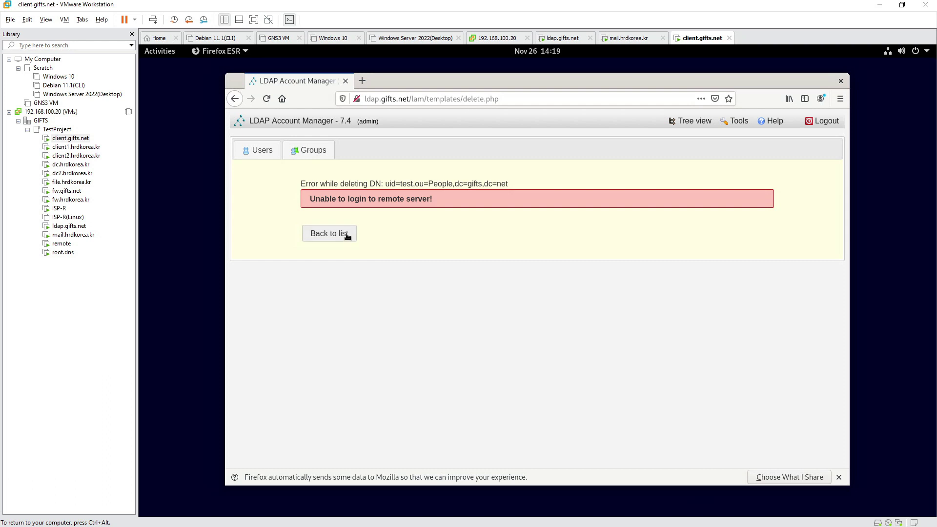
drag(388, 185, 535, 187)
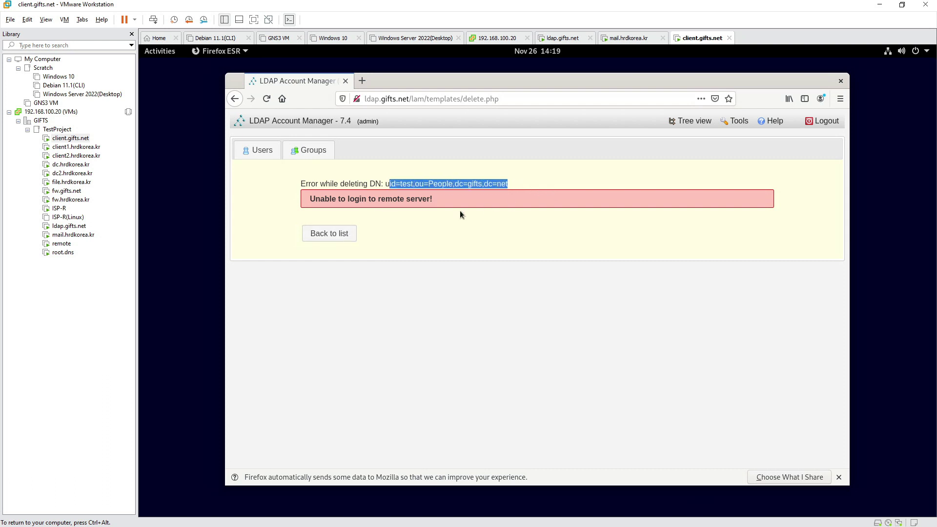
click(325, 234)
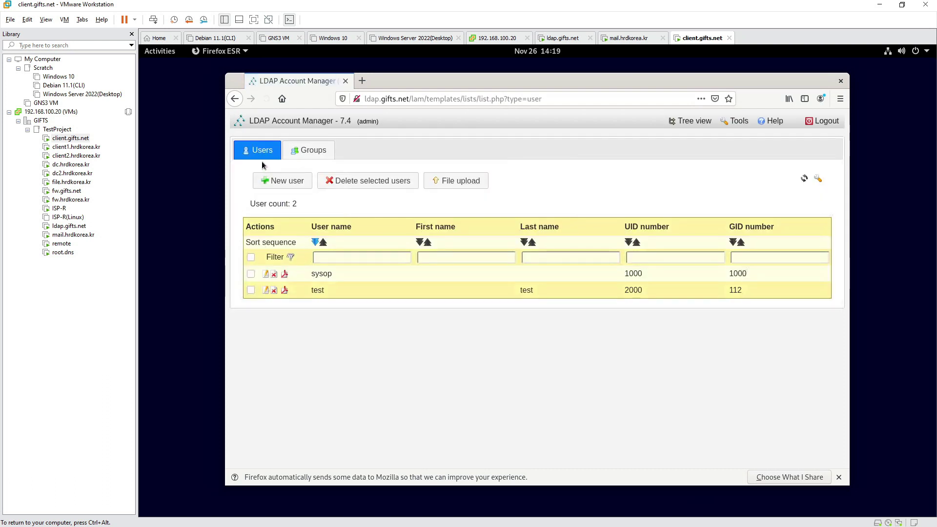
Step: Start a new user and set its password
click(292, 182)
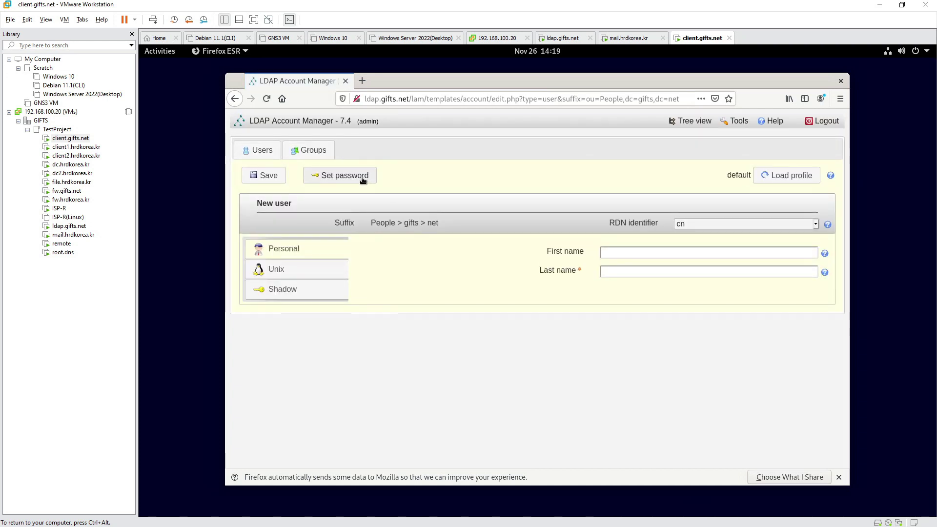
click(361, 177)
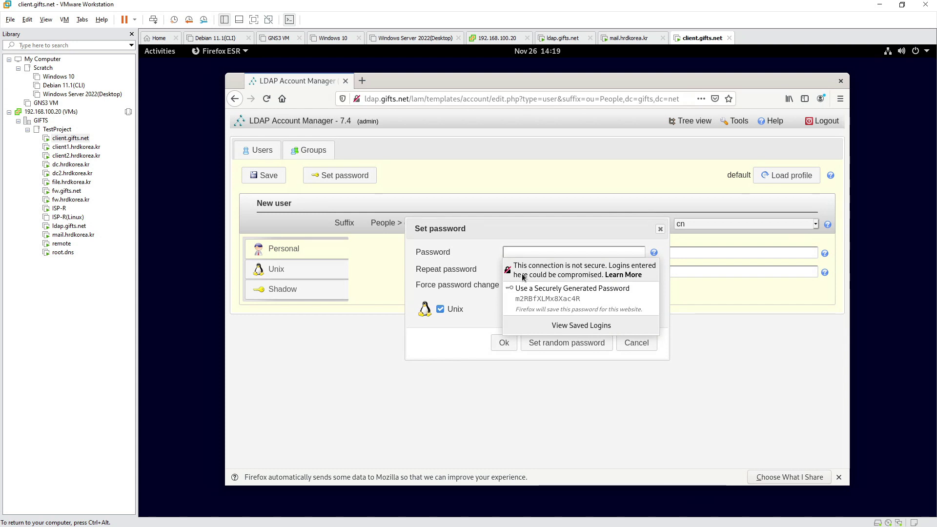
text(••••••••)
key(Tab)
text(••••••••)
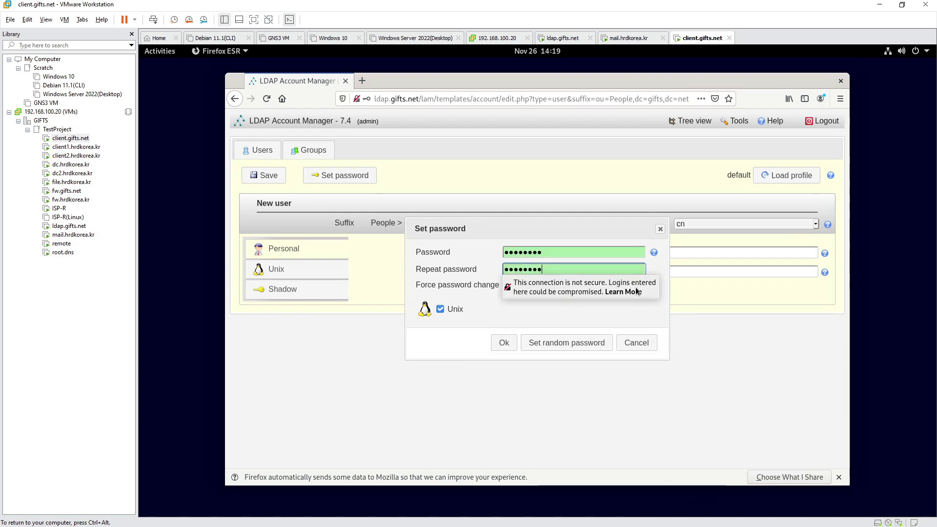
key(Escape)
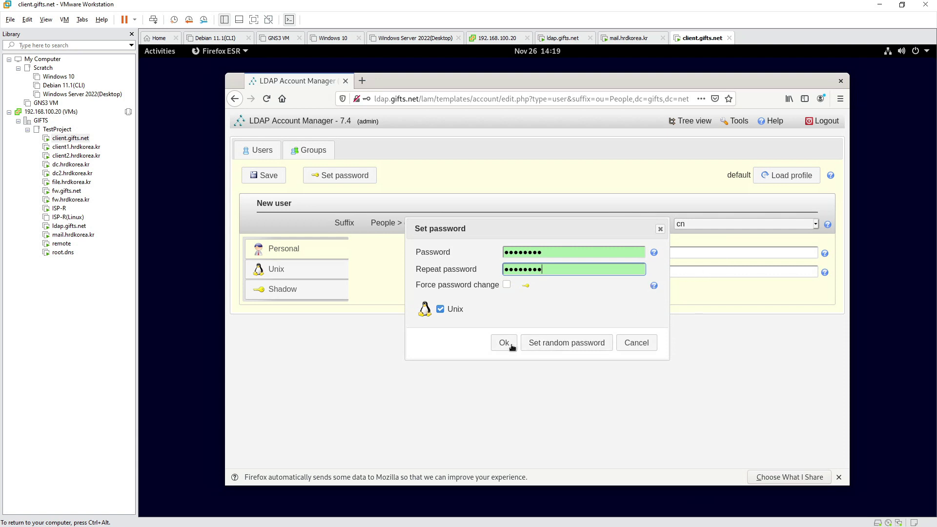
click(508, 344)
Step: Give it last name test2, primary group users, and home directory creation on localhost
click(625, 292)
text(test2)
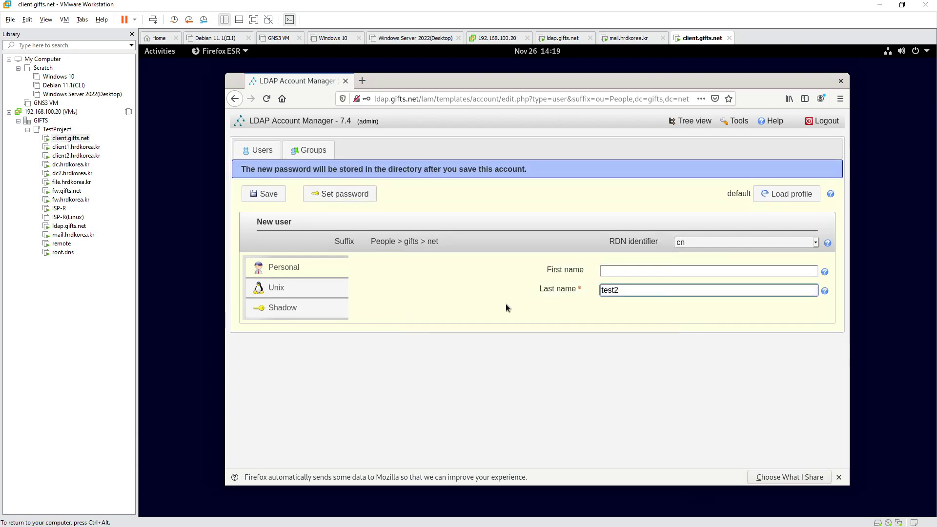
click(287, 287)
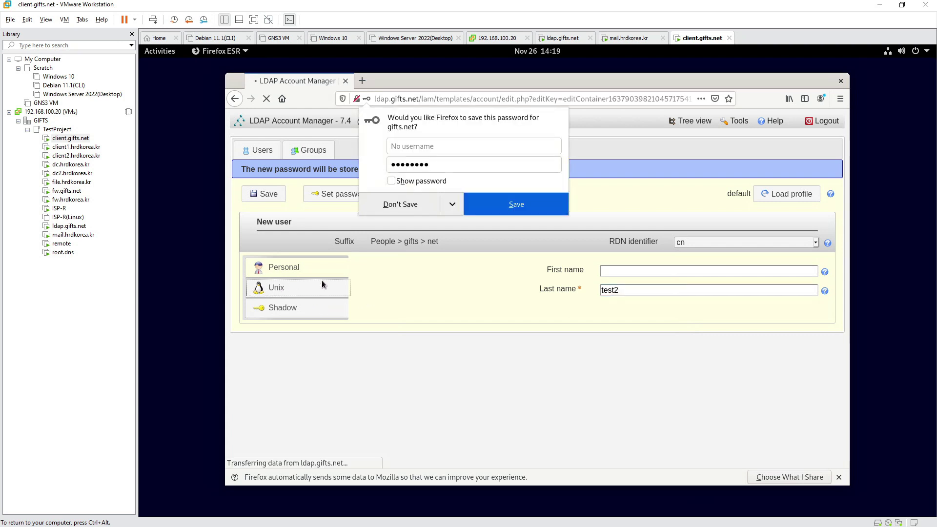
click(404, 201)
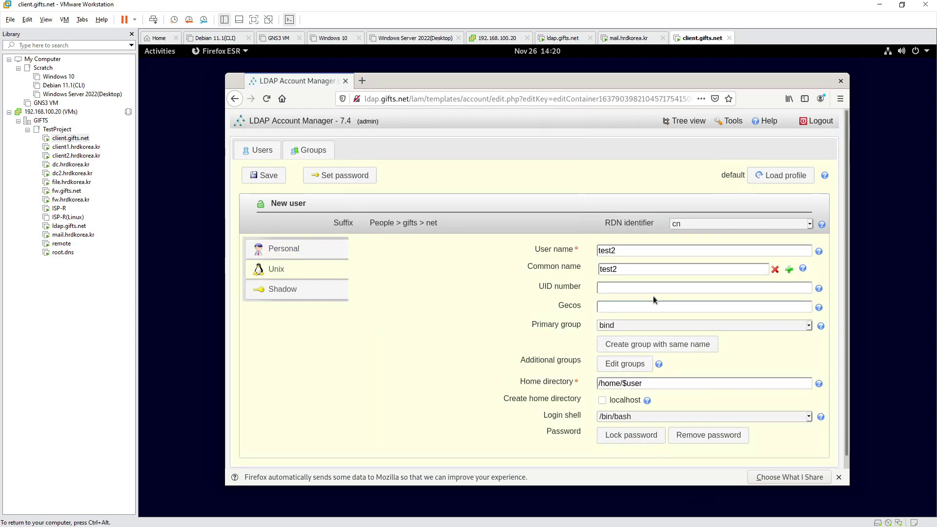
click(664, 326)
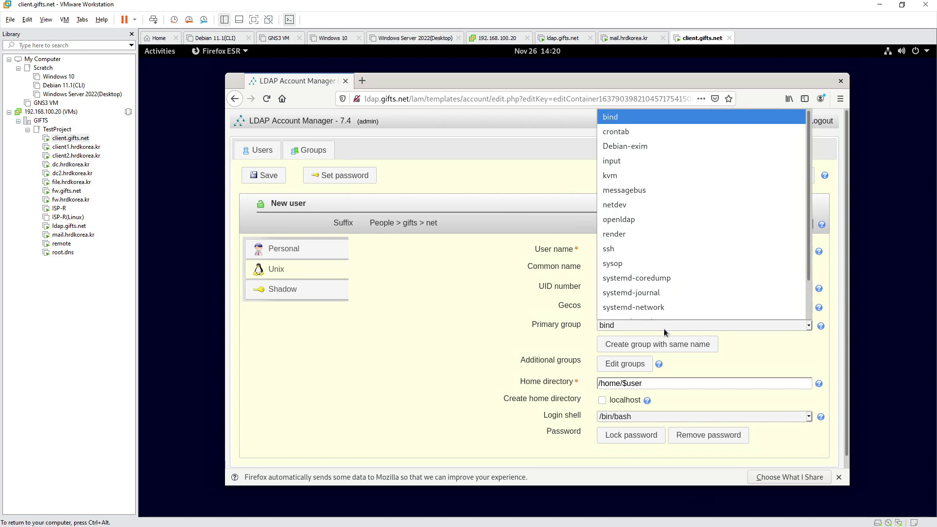
scroll(698, 285, down, 1)
click(675, 316)
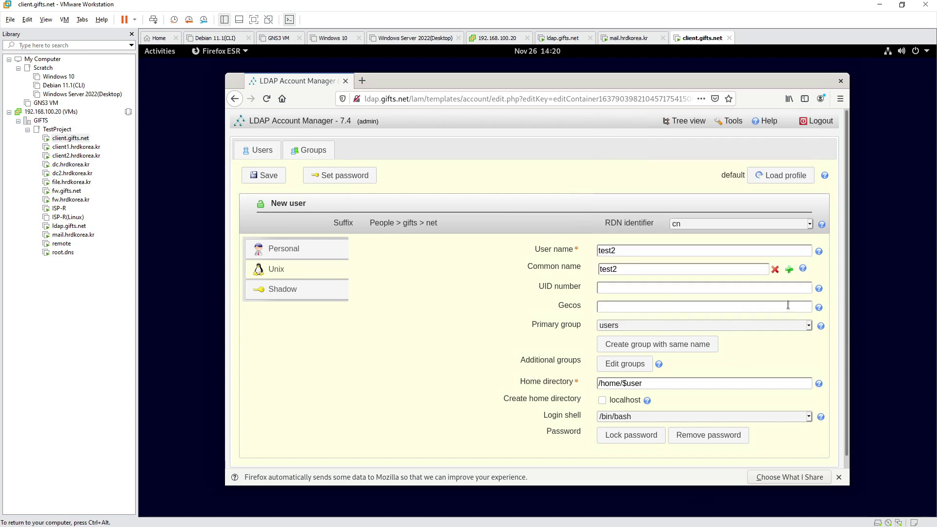
scroll(712, 364, down, 1)
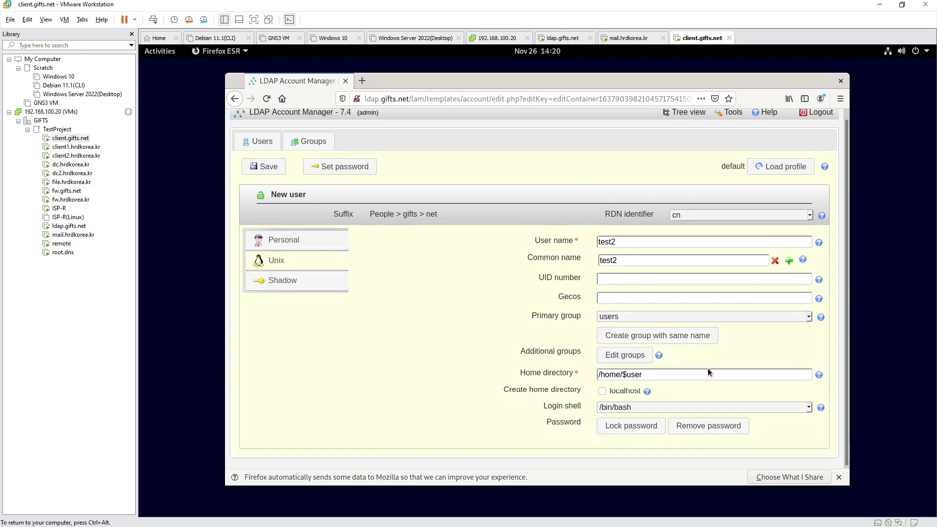
click(603, 389)
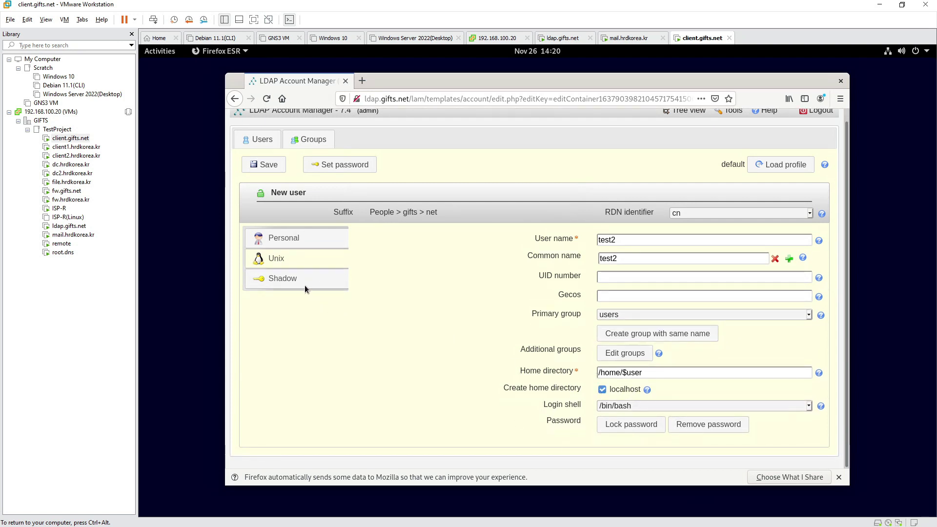
Step: Save the test2 account, resending the form after the page stalls
click(270, 166)
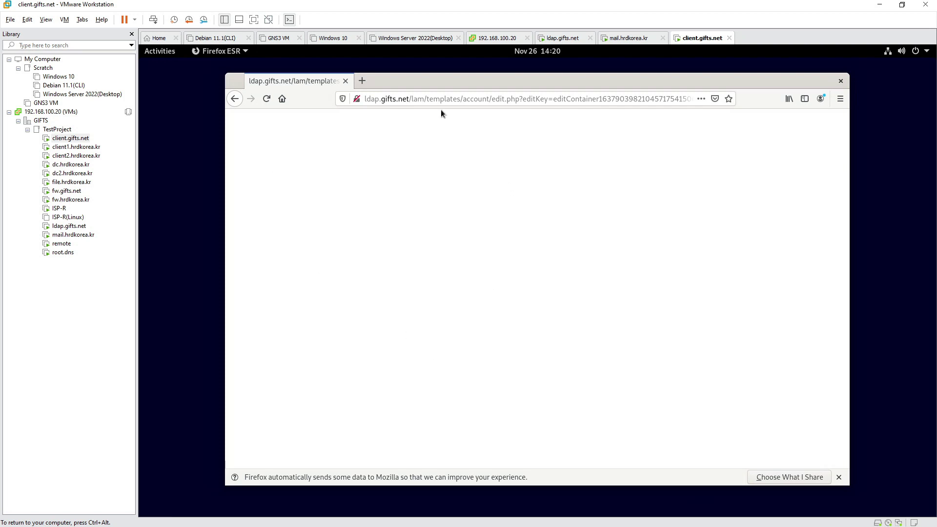
click(266, 100)
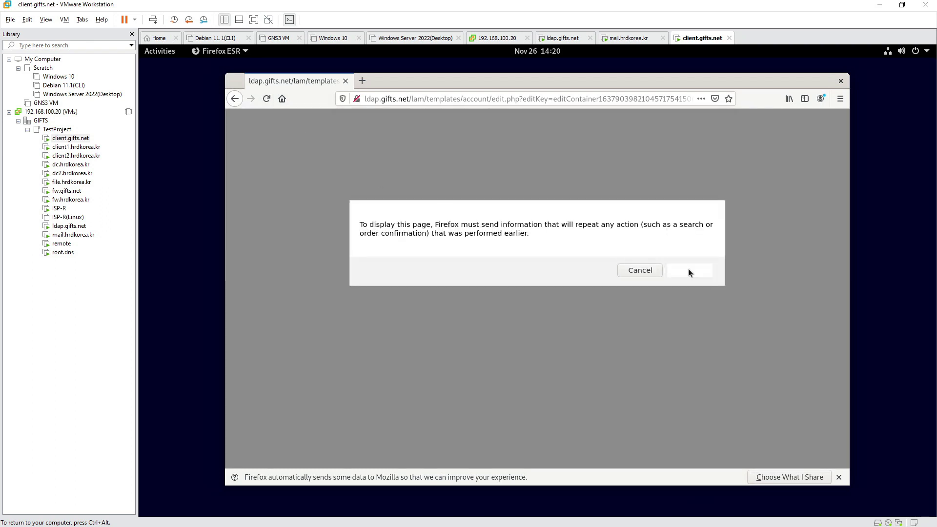
click(690, 270)
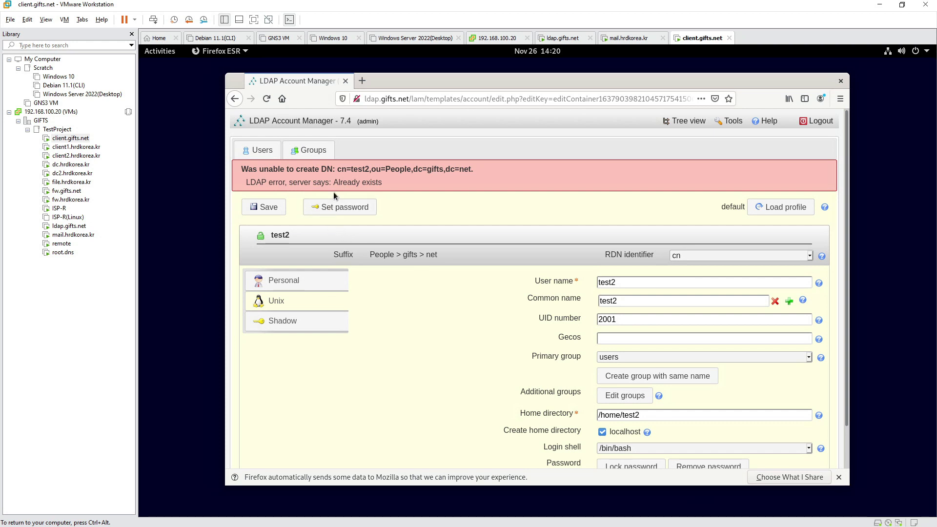
click(68, 227)
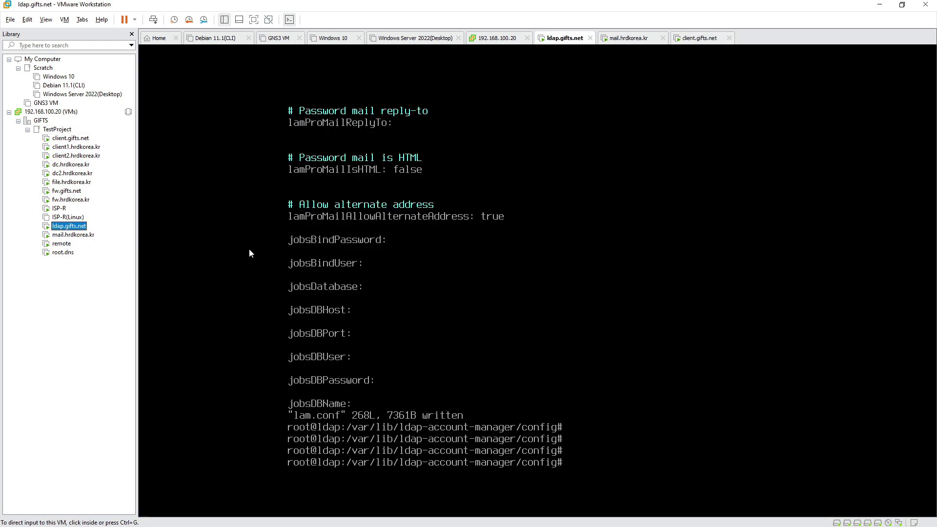
Step: On the ldap VM, list root's home and /home, finding no test2 folder
click(279, 253)
text(cd)
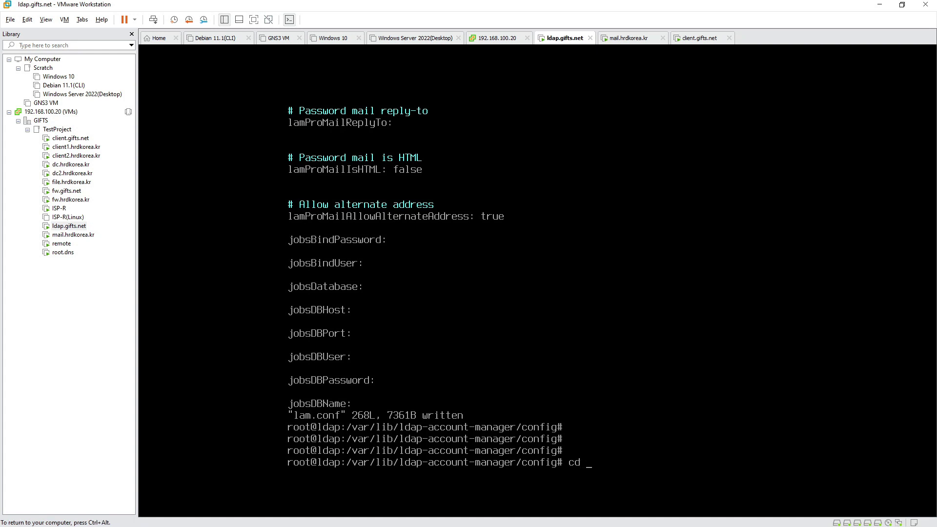
key(Return)
text(ls -l)
key(Return)
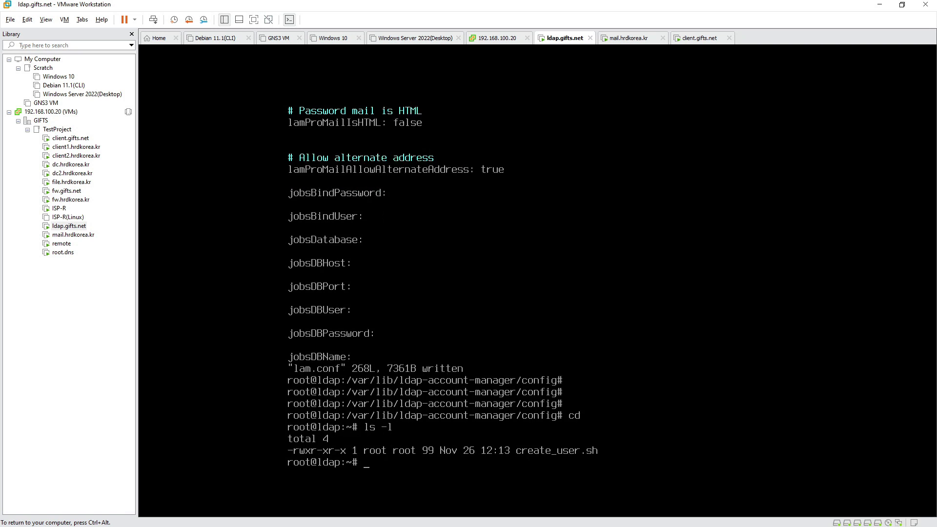
text(cd /)
key(BackSpace)
key(BackSpace)
key(BackSpace)
key(BackSpace)
text(ls -l /home)
key(Return)
key(Return)
key(Return)
key(Return)
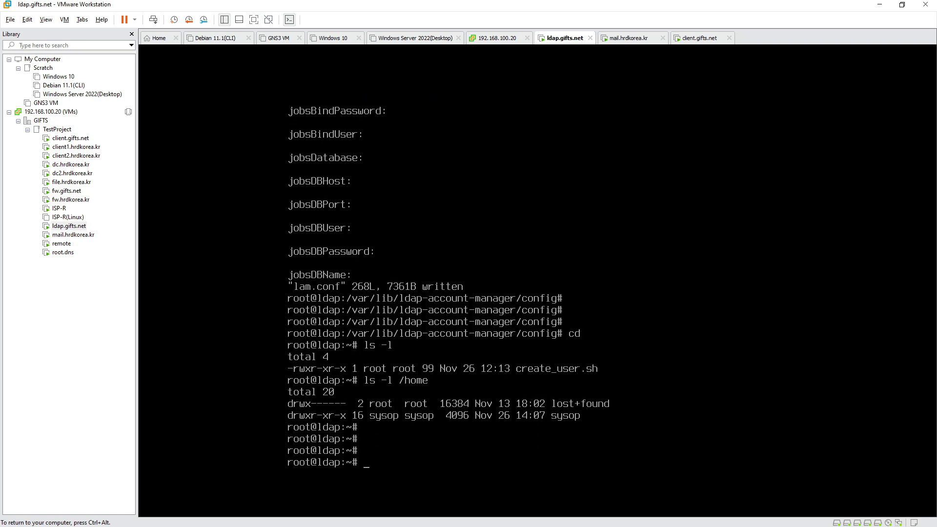
key(Return)
key(Return)
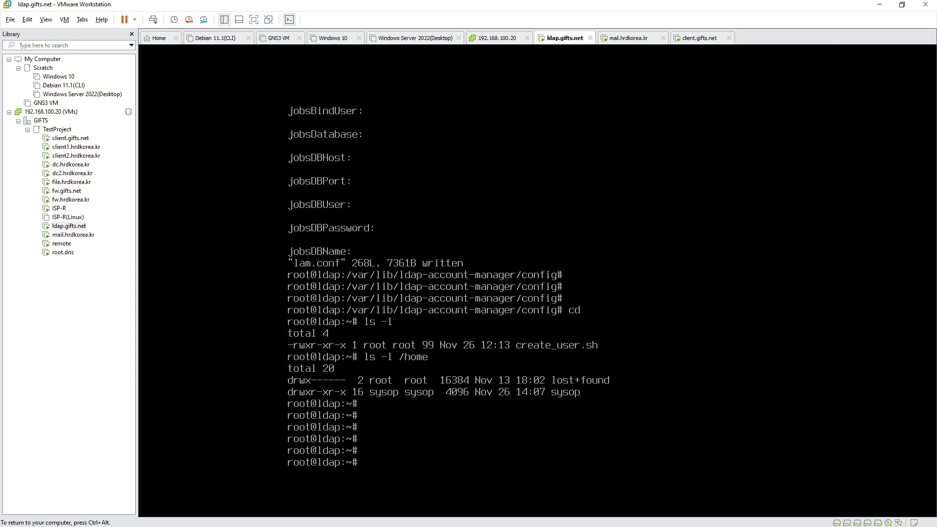
Step: Release the ldap VM and switch back to client.gifts.net
key(ctrl+alt)
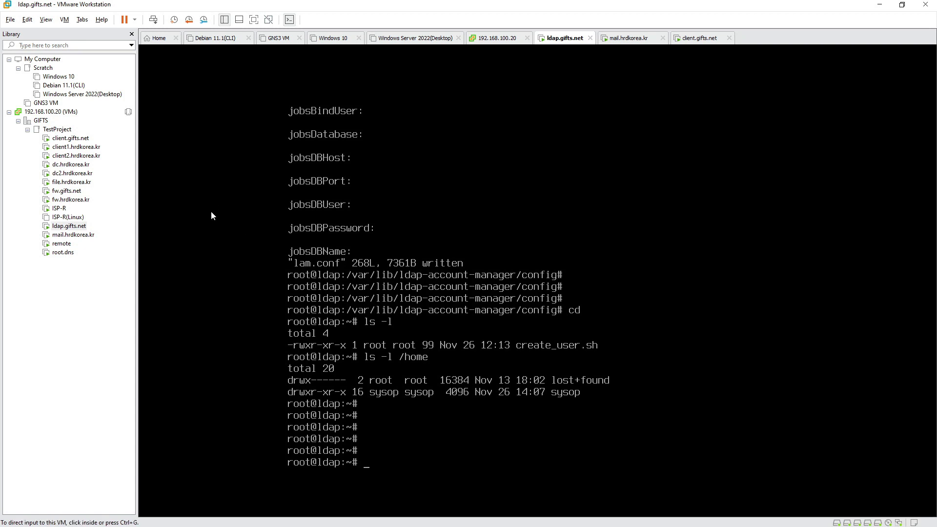
click(72, 227)
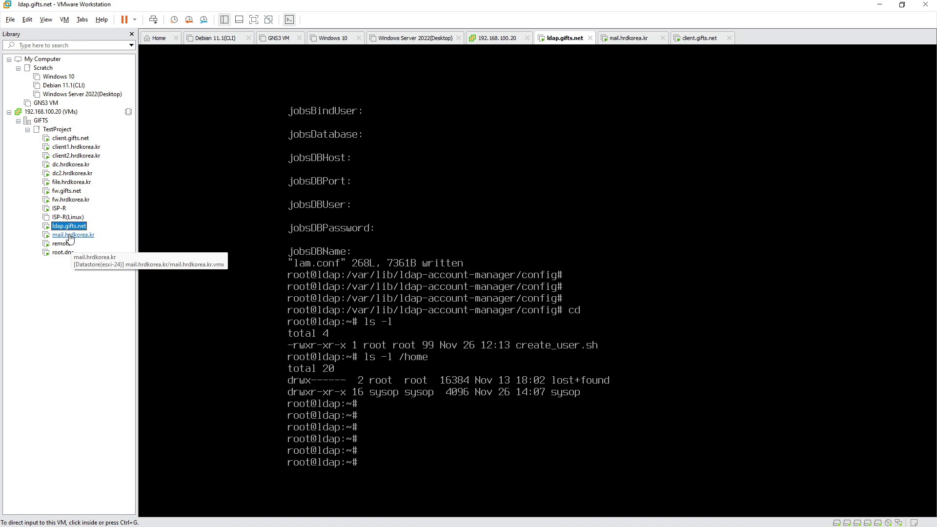
click(68, 140)
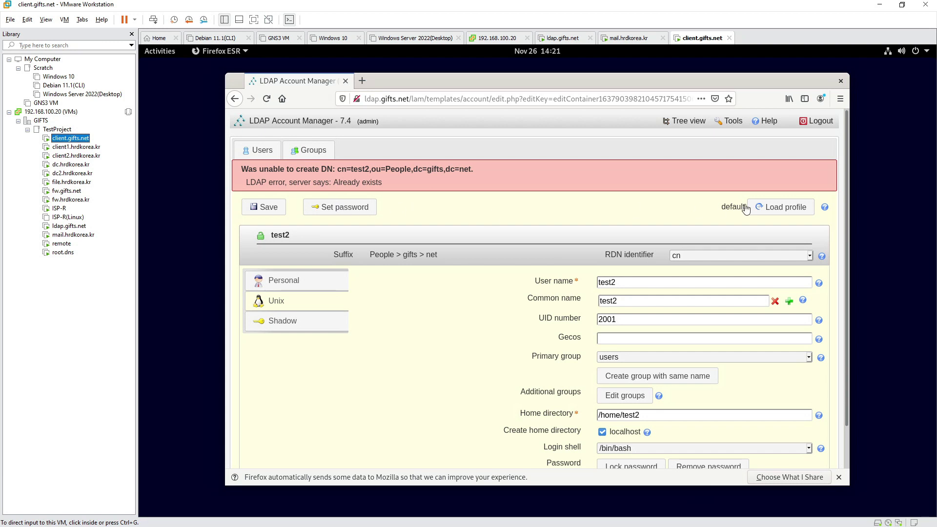
Step: Delete test and test2 with their home directories, then go back after both login errors
click(259, 155)
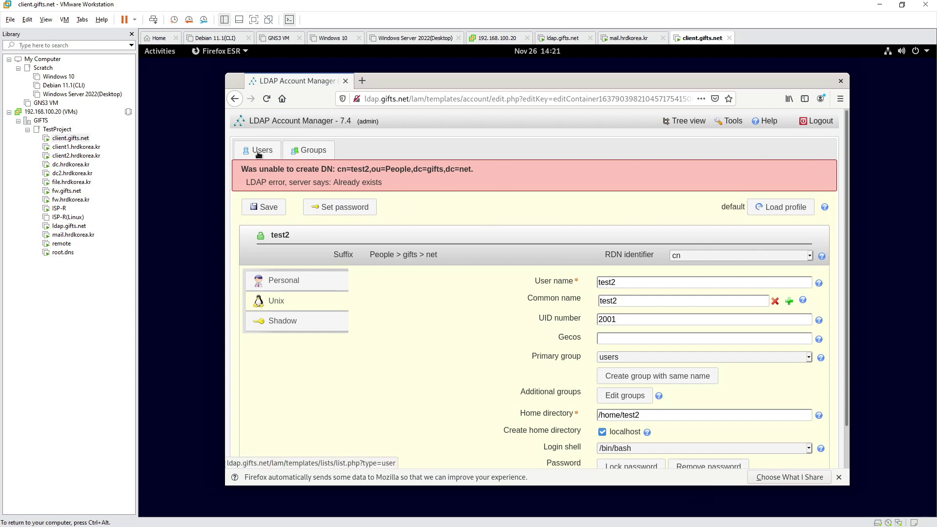
click(259, 154)
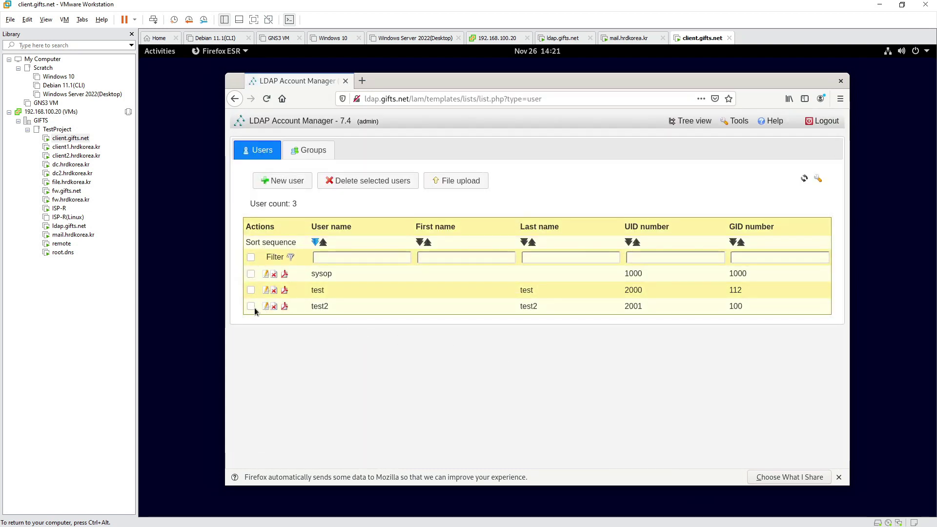
click(251, 290)
click(378, 186)
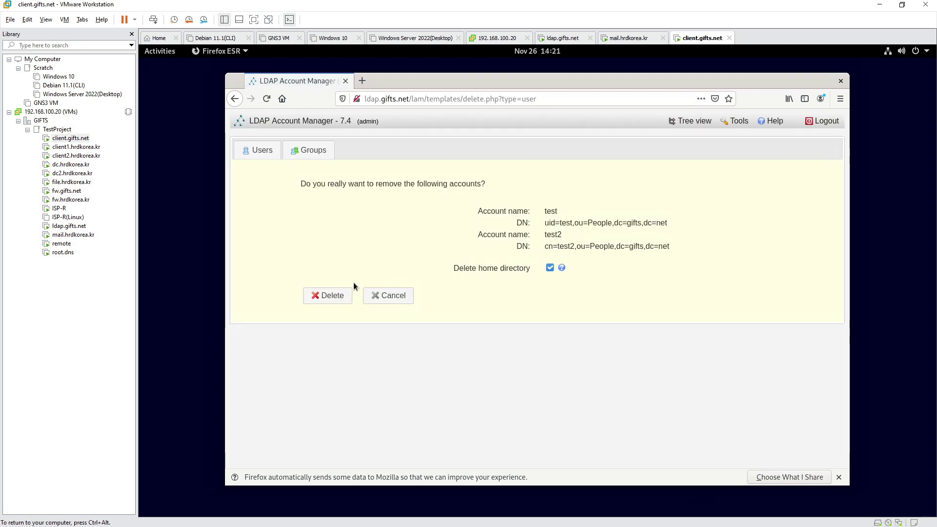
click(333, 297)
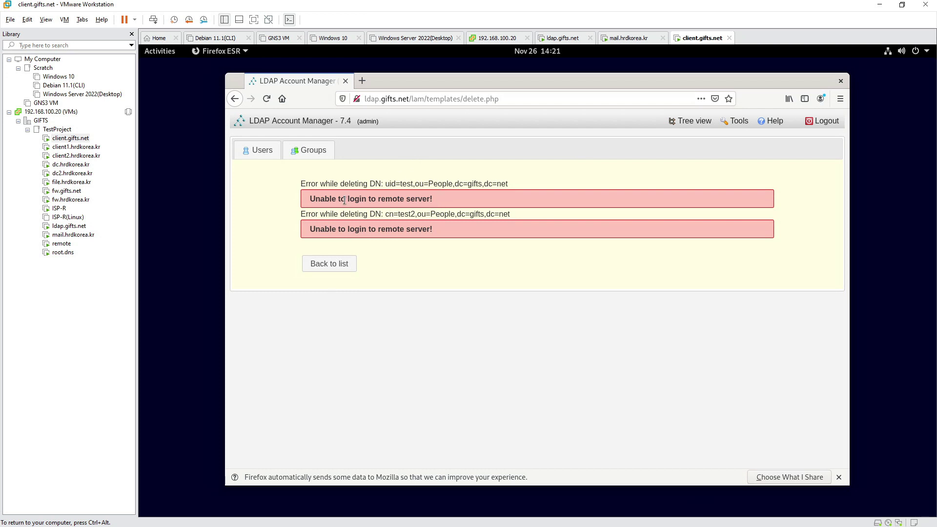
drag(310, 194, 462, 202)
click(433, 194)
drag(517, 185, 263, 161)
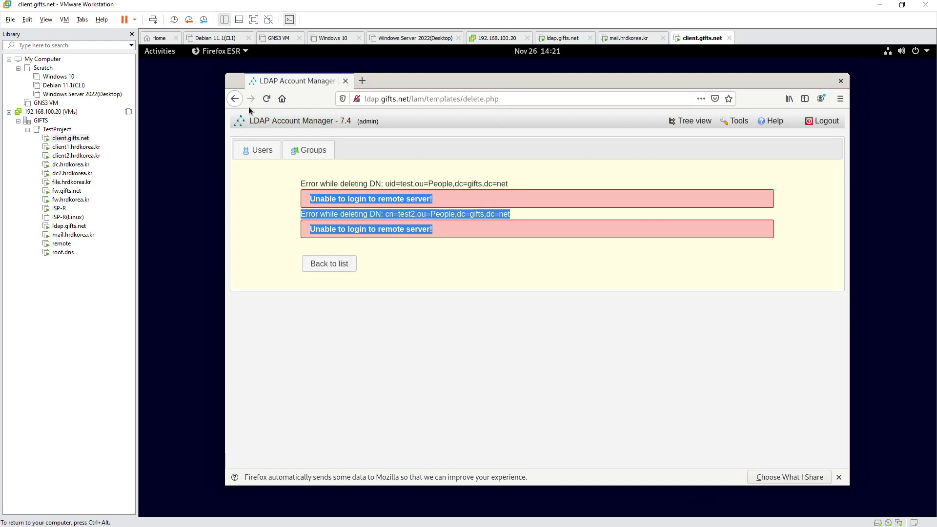
click(235, 99)
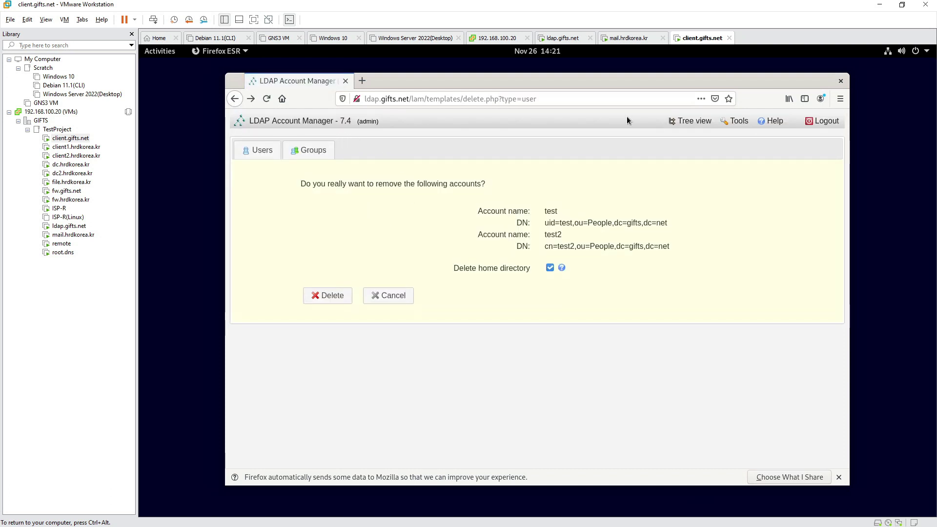
Step: Log out of LAM and open the lam server profile with the profile password
click(704, 126)
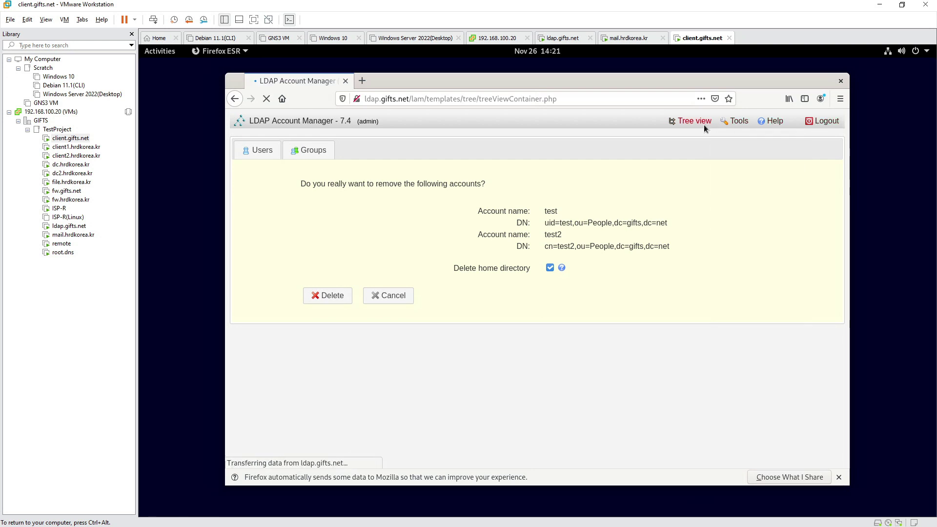
click(826, 121)
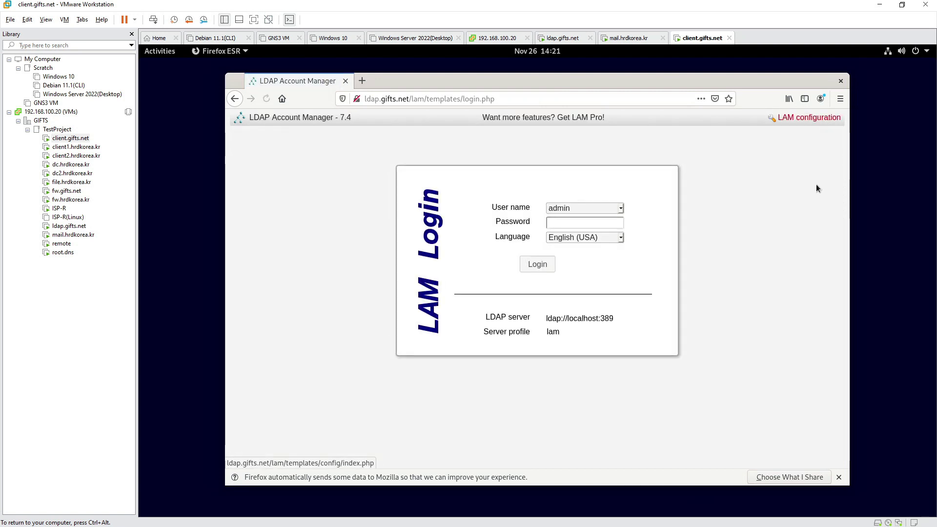
click(813, 118)
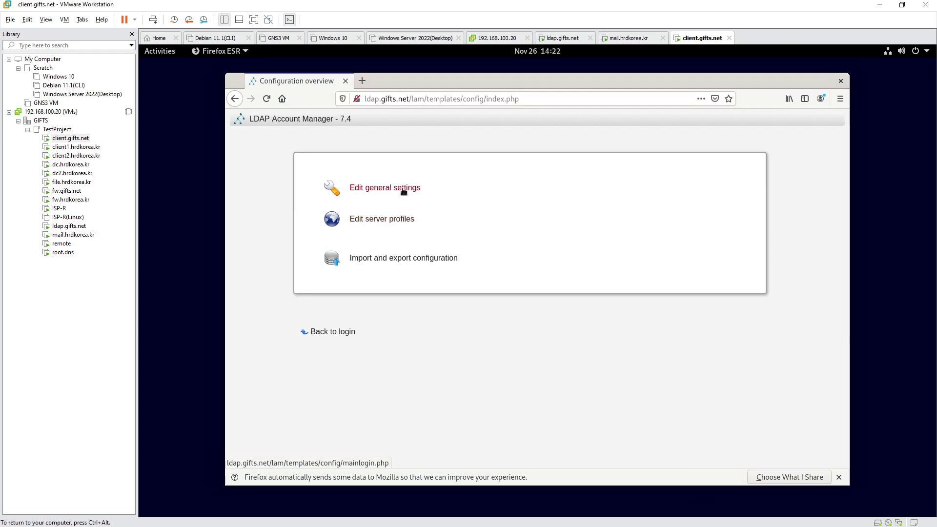
click(402, 221)
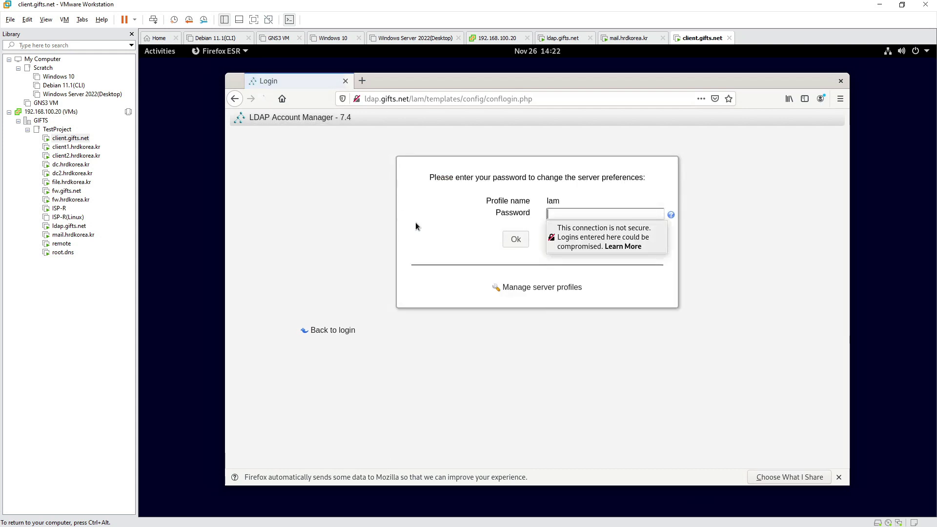
click(580, 213)
text(lam)
key(Return)
click(384, 205)
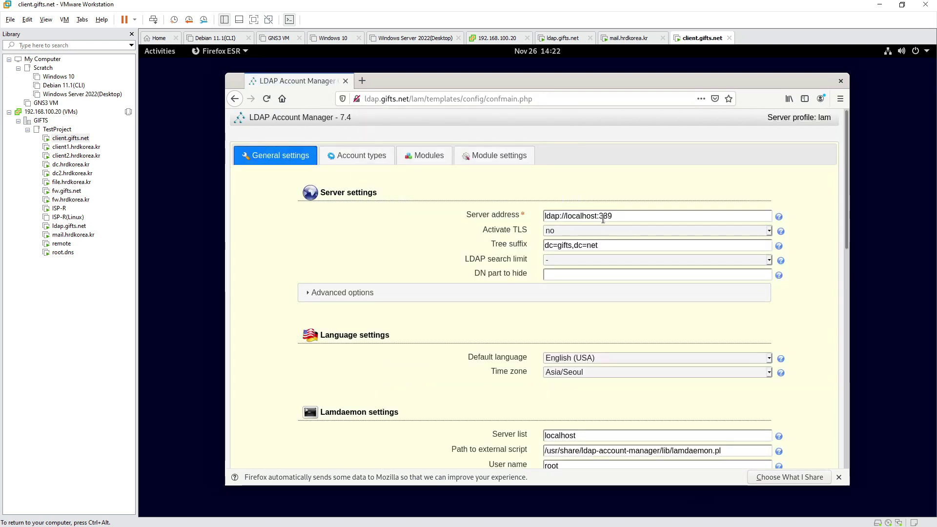
Step: Review tree suffix, search limit, lamdaemon server localhost and 2-factor None, then save the profile
click(606, 247)
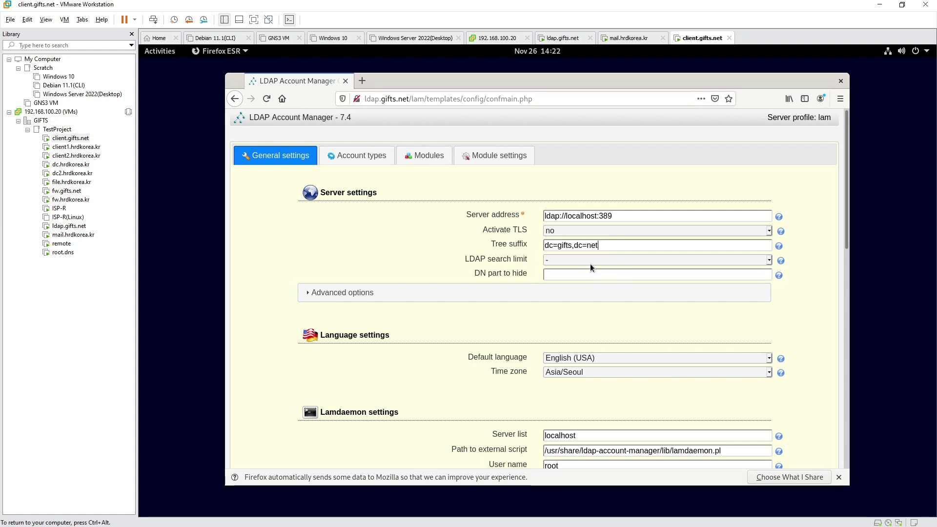
click(589, 263)
click(589, 260)
click(534, 295)
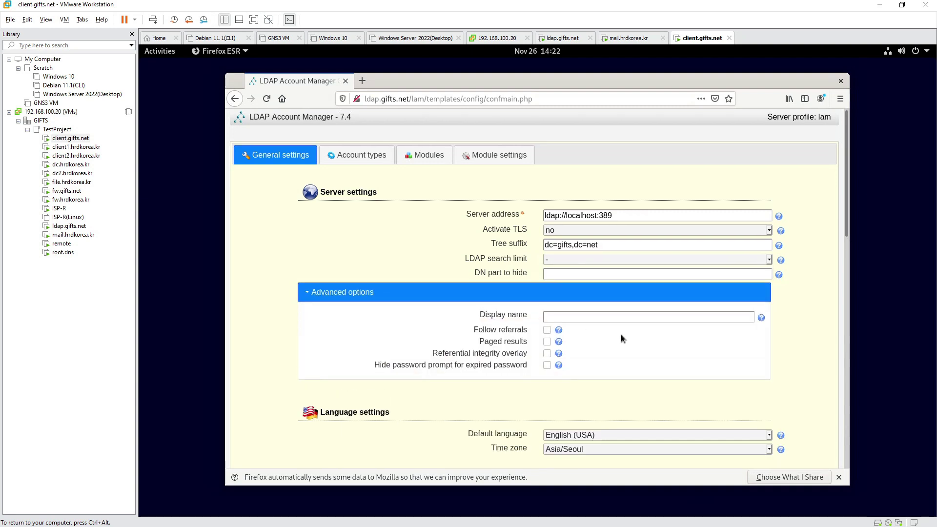
scroll(621, 335, down, 4)
scroll(646, 345, down, 4)
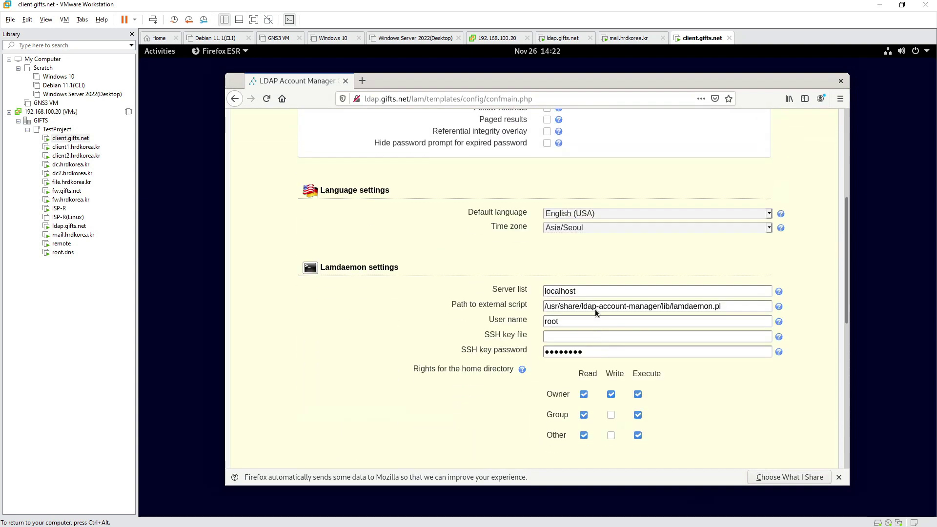
drag(589, 293, 528, 293)
click(610, 326)
scroll(739, 380, down, 5)
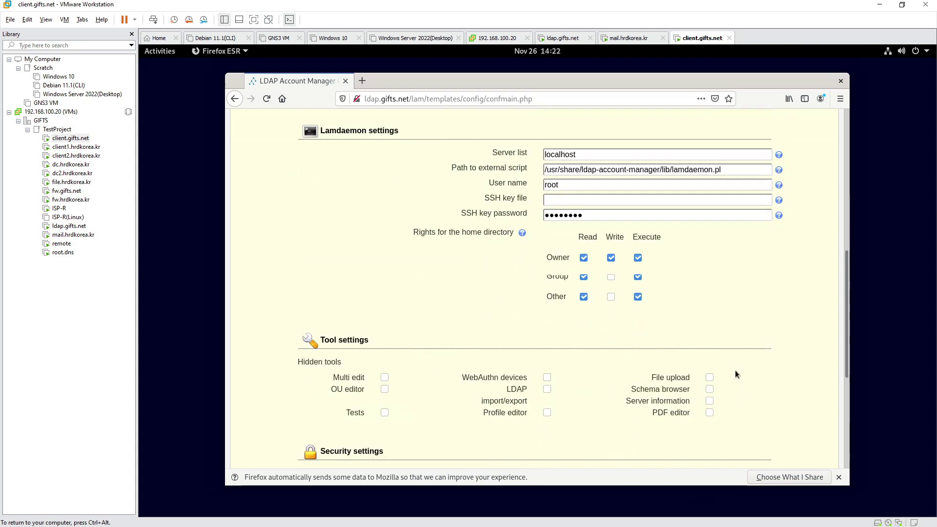
scroll(737, 374, down, 3)
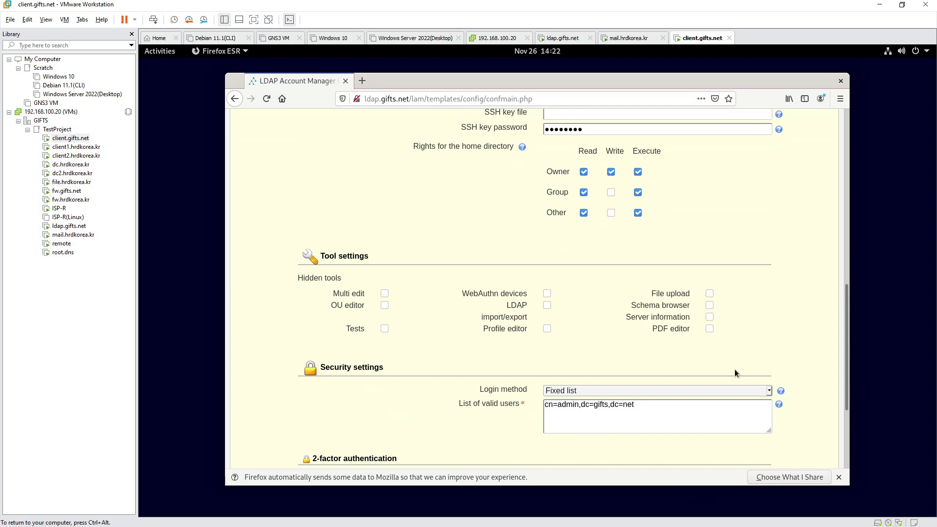
scroll(690, 369, down, 3)
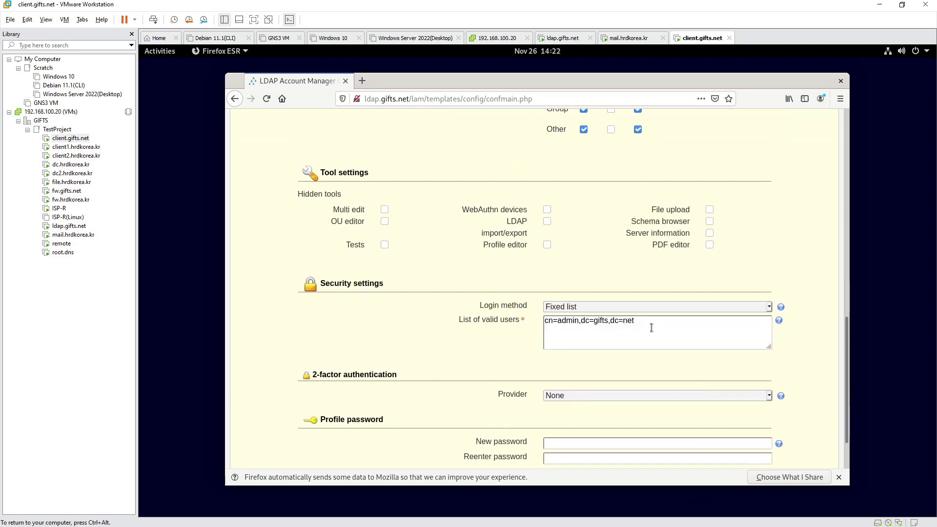
scroll(652, 351, down, 3)
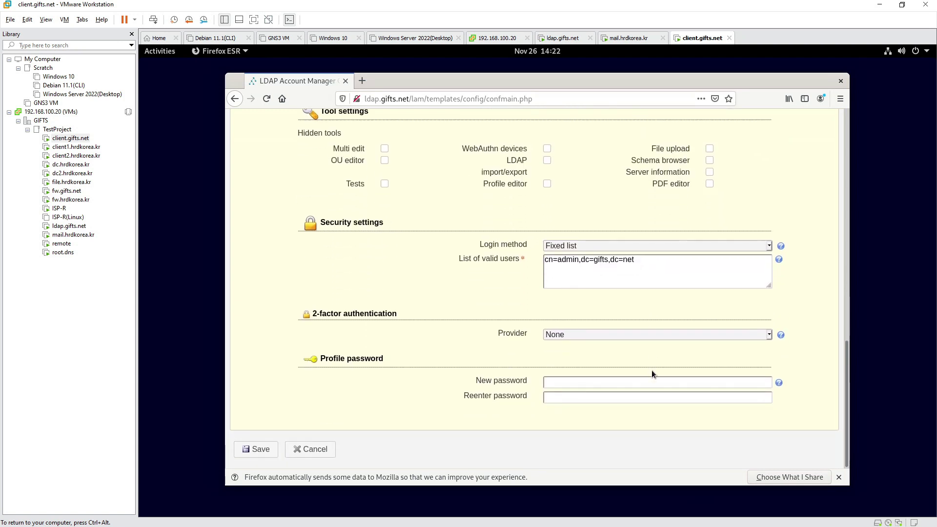
click(644, 335)
click(643, 334)
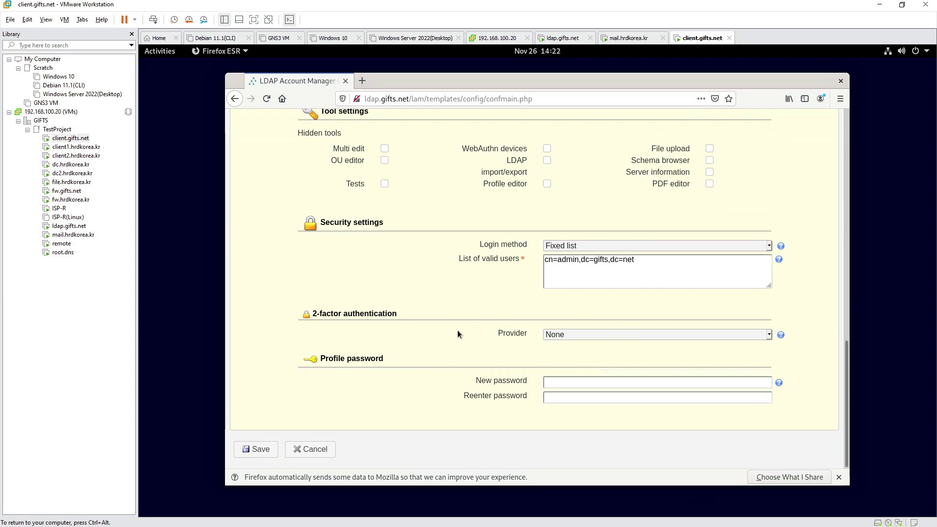
click(258, 450)
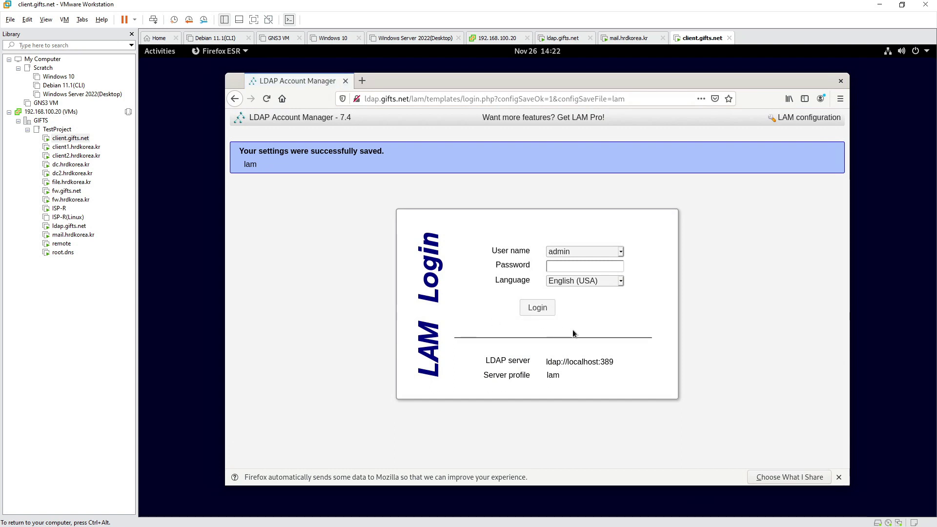
Step: Log in to LAM as admin with the admin password
click(567, 267)
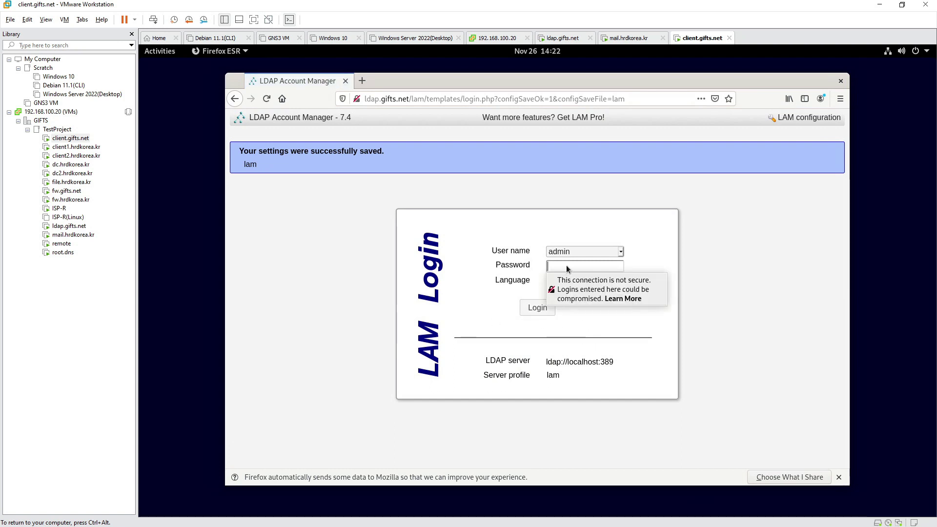
text(••••)
key(BackSpace)
key(BackSpace)
key(BackSpace)
key(BackSpace)
key(BackSpace)
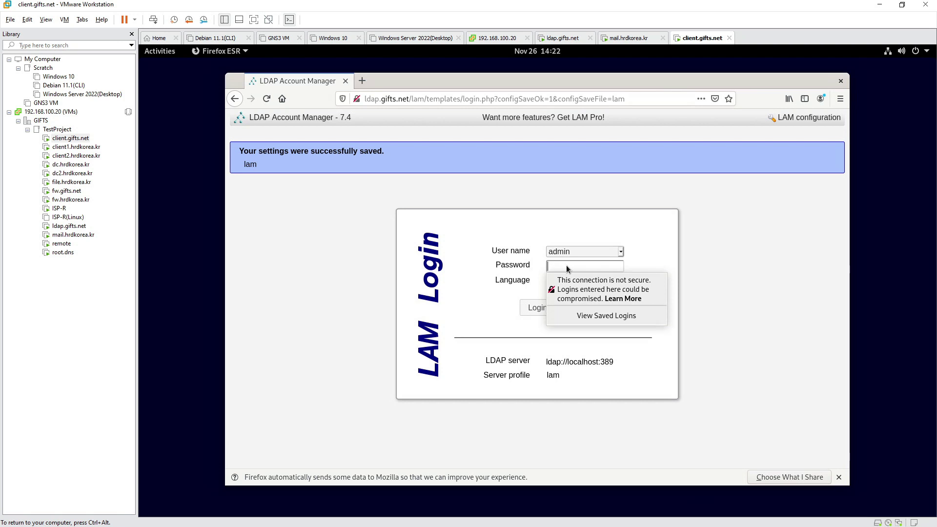
text(••••••••)
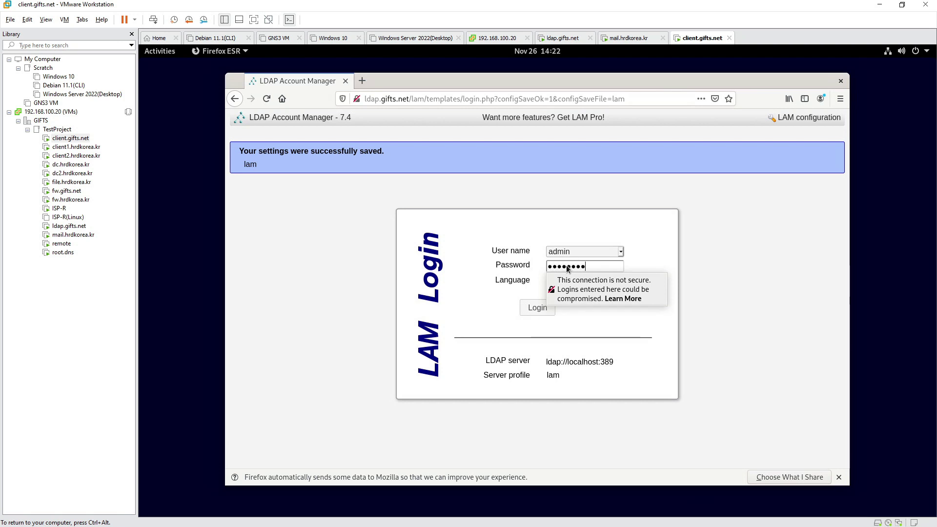
key(Return)
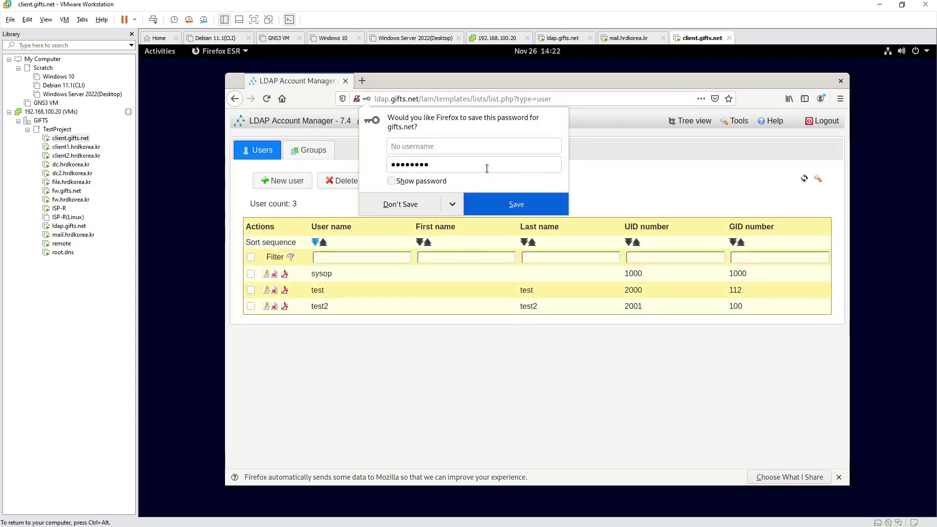
click(730, 167)
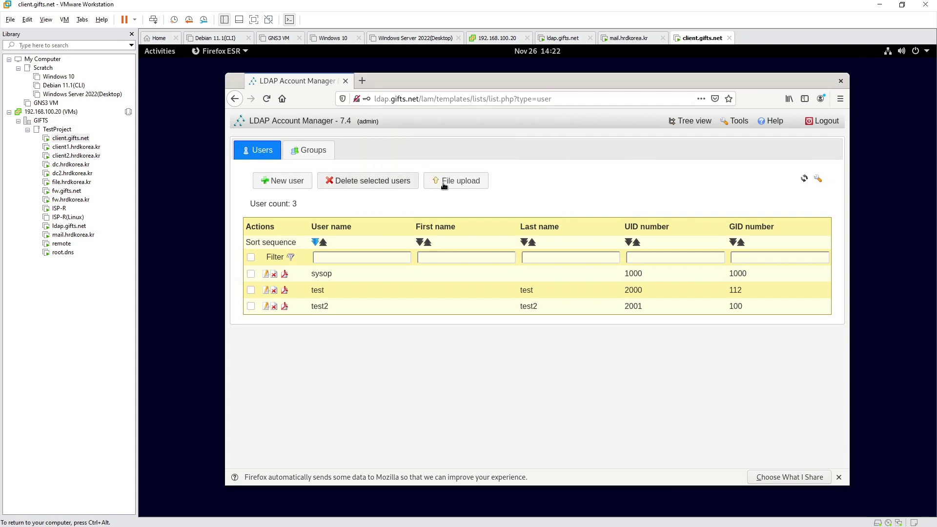
Step: Open Users file upload with the Shadow module excluded, keeping Personal and Unix
click(458, 182)
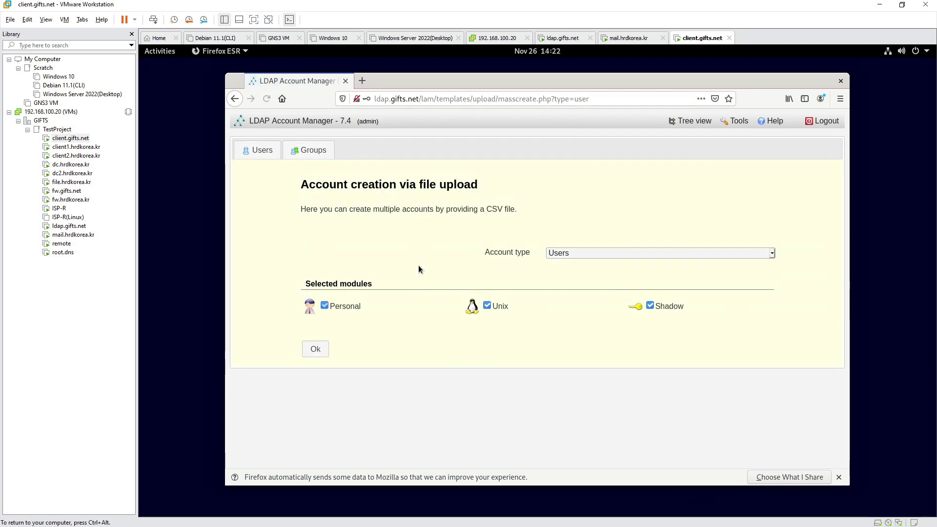
click(649, 306)
click(314, 349)
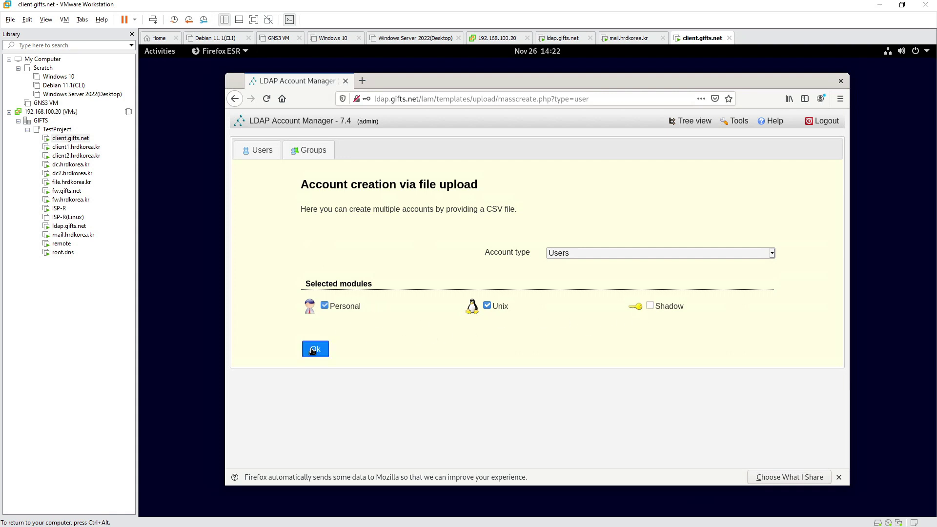
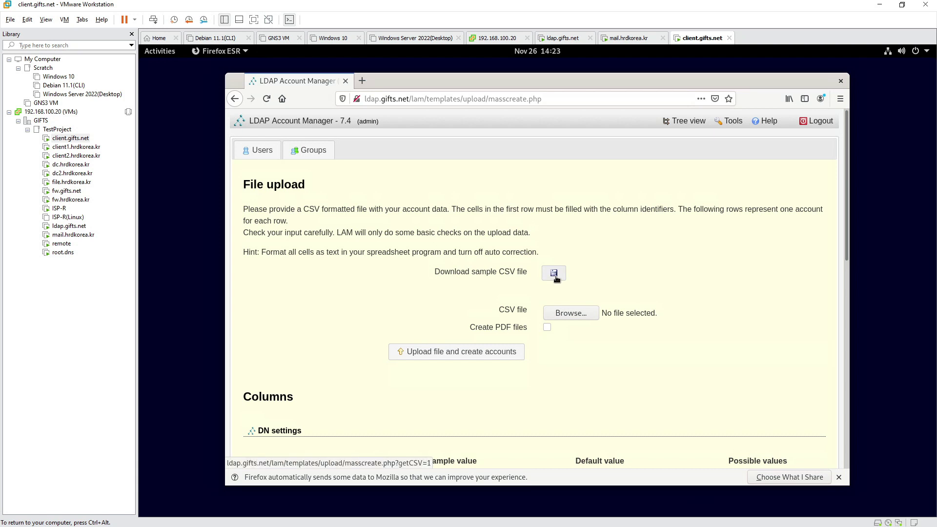
Step: Save LAM's sample CSV as lam.csv and open it from the Firefox downloads list
click(555, 276)
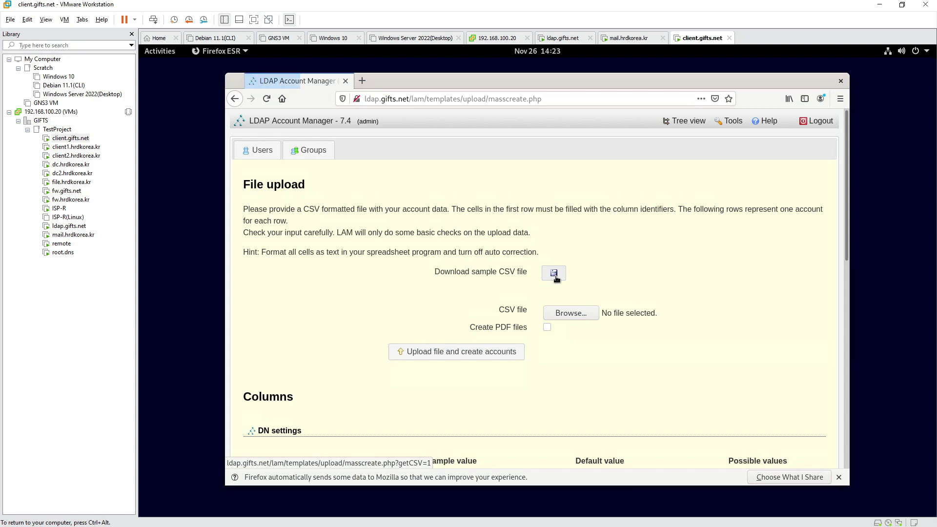
click(440, 318)
click(630, 367)
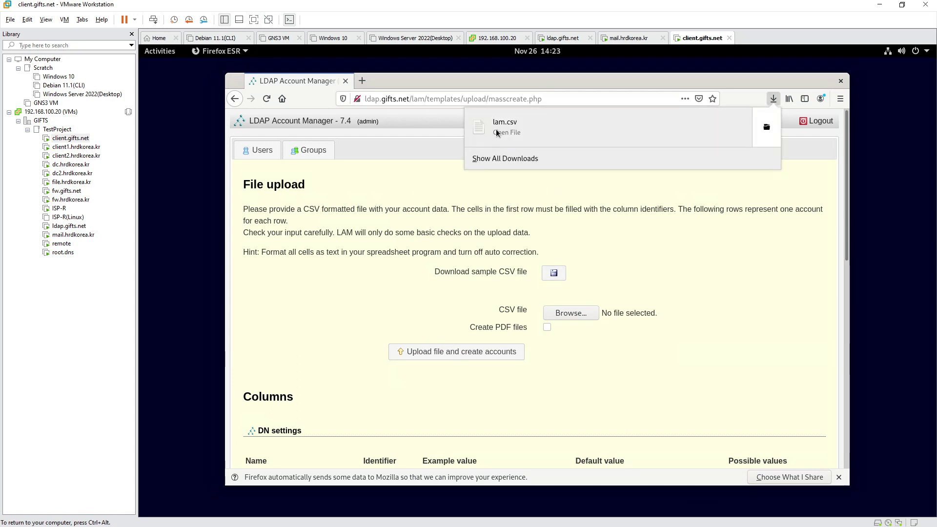
click(496, 130)
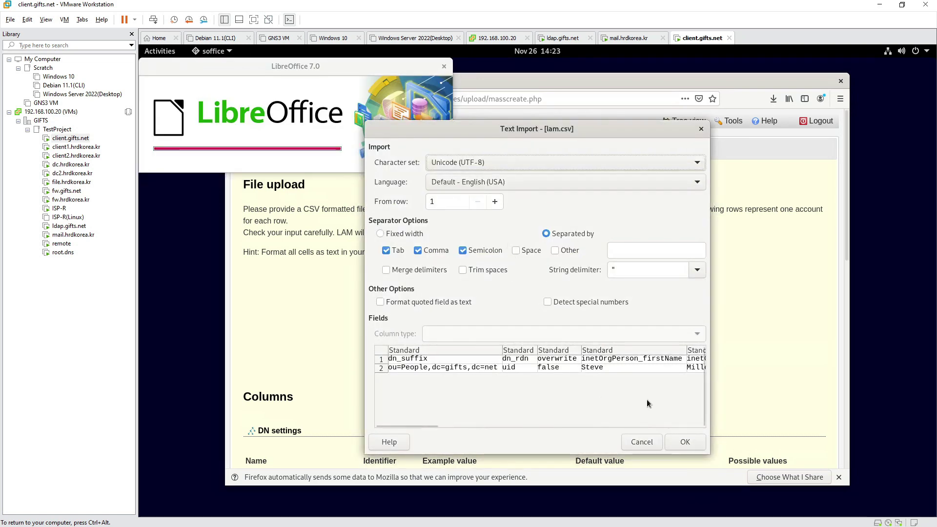
Step: Import lam.csv with default settings, disable startup tips, and close the version notice
click(691, 449)
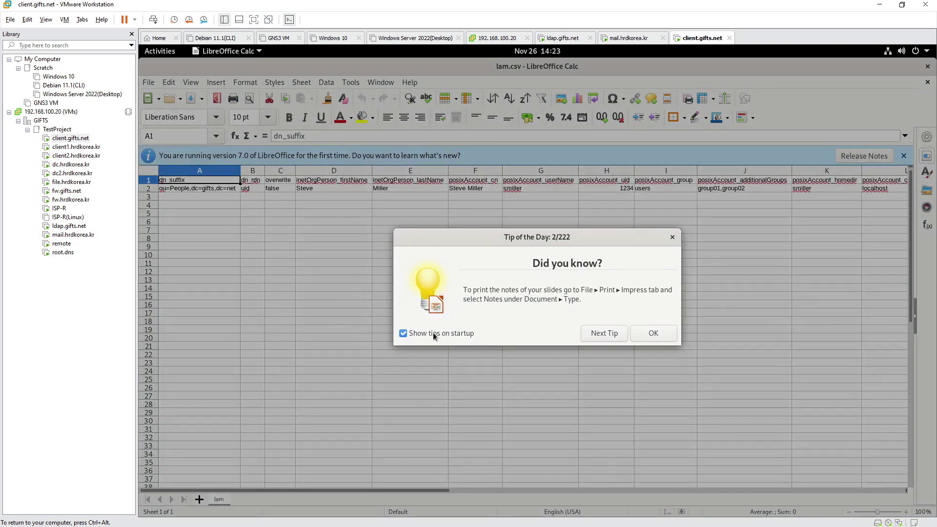
click(434, 334)
click(654, 333)
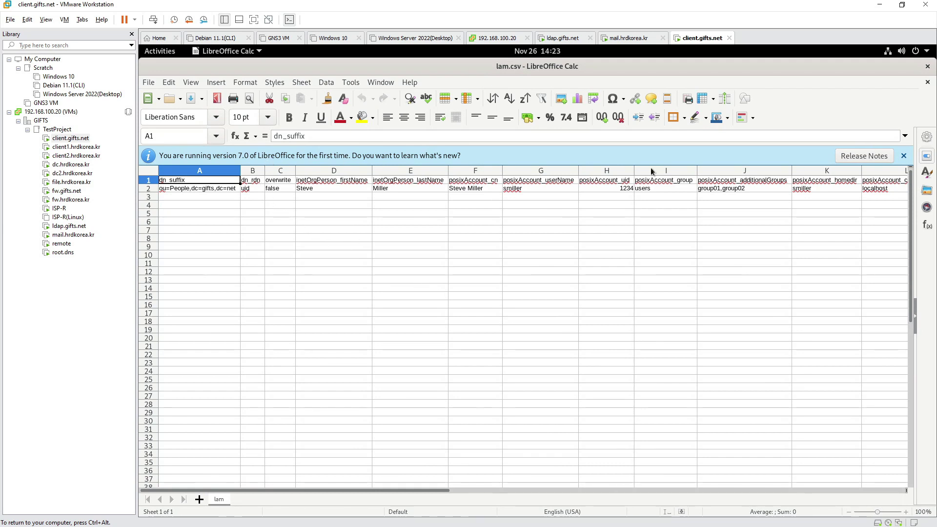
click(904, 155)
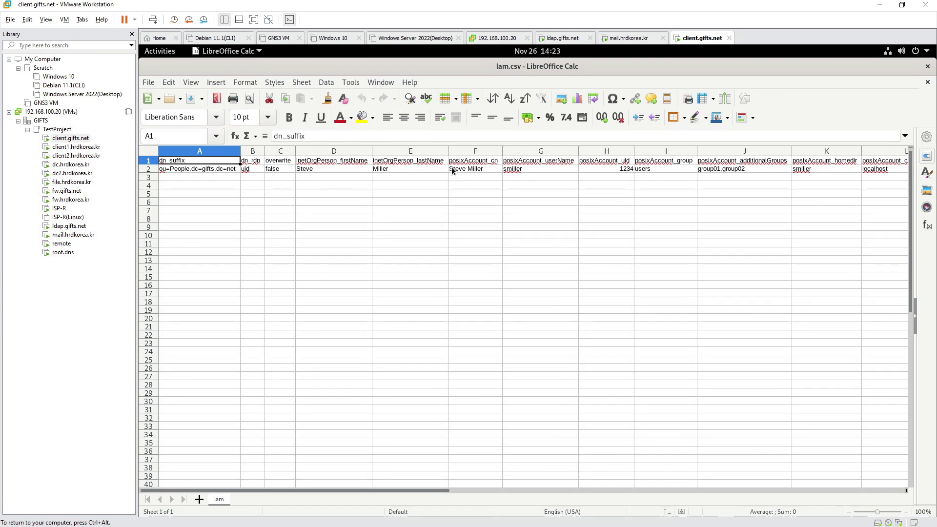
Step: Delete column D (inetOrgPerson_firstName), then the posixAccount_uid and posixAccount_additionalGroups columns
click(336, 151)
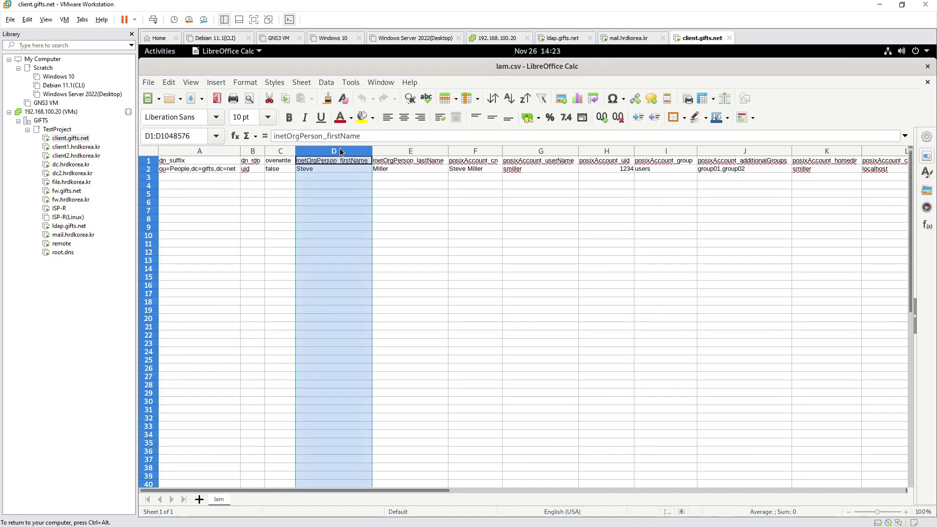
right_click(342, 155)
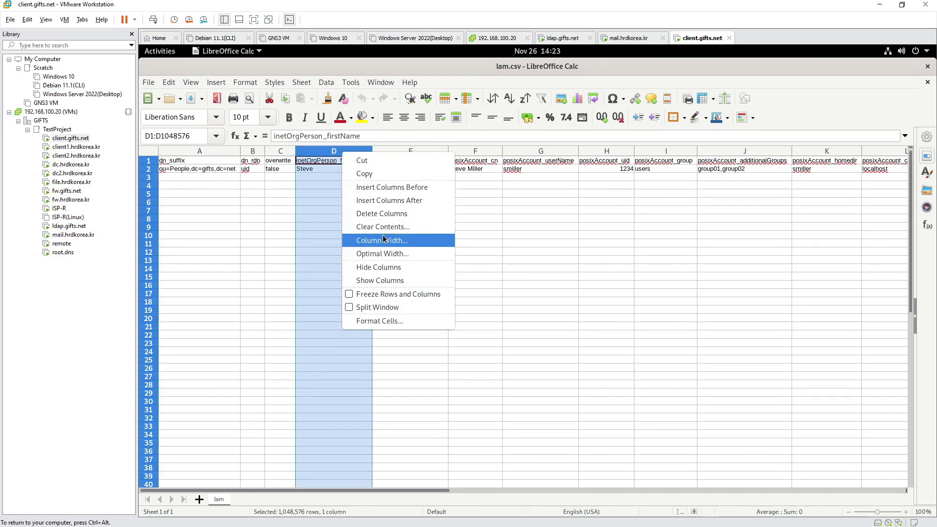
click(385, 215)
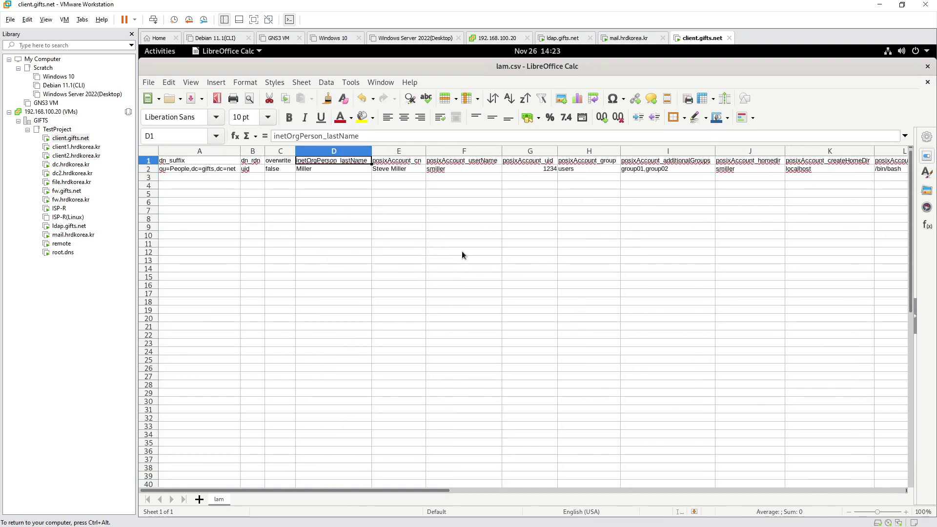
click(534, 171)
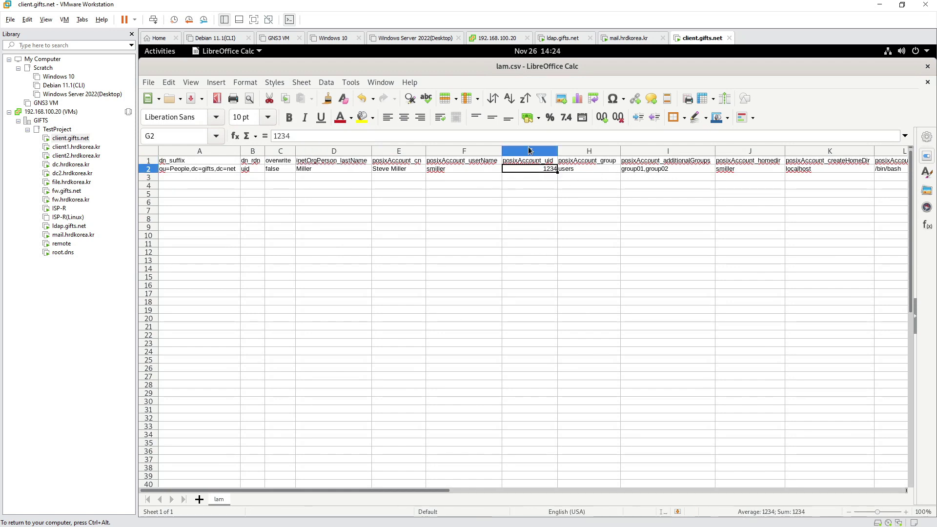
right_click(531, 150)
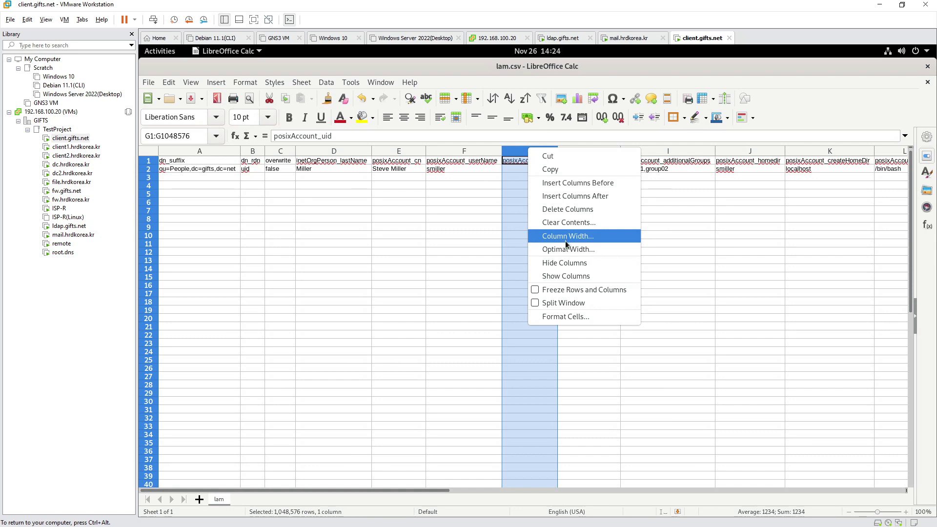
click(540, 183)
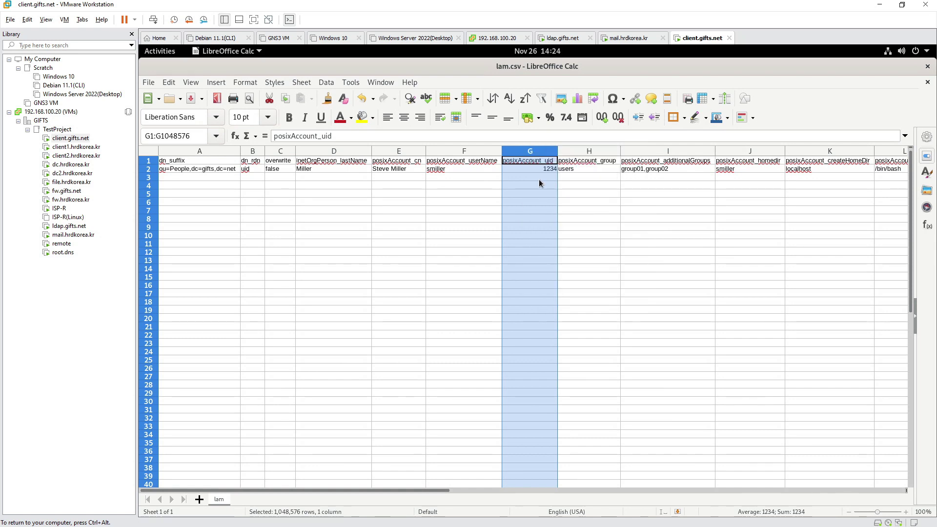
right_click(529, 152)
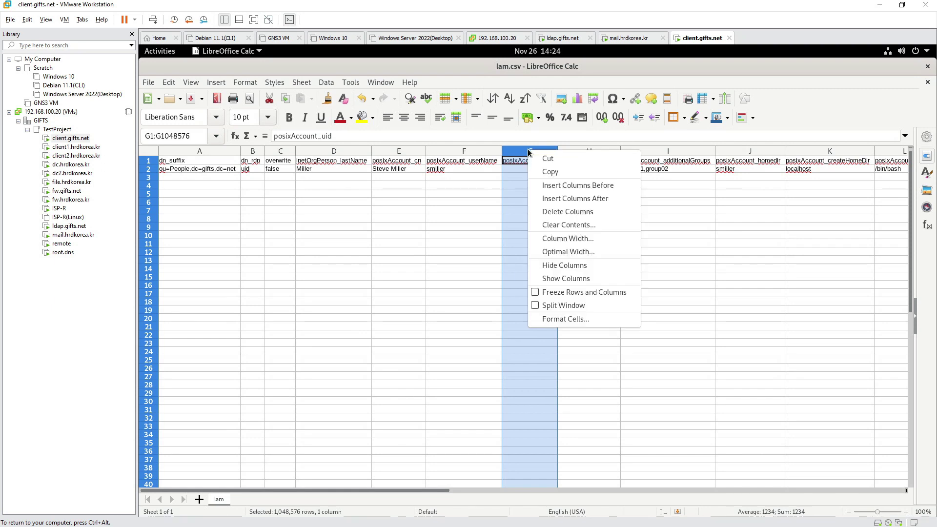
click(564, 215)
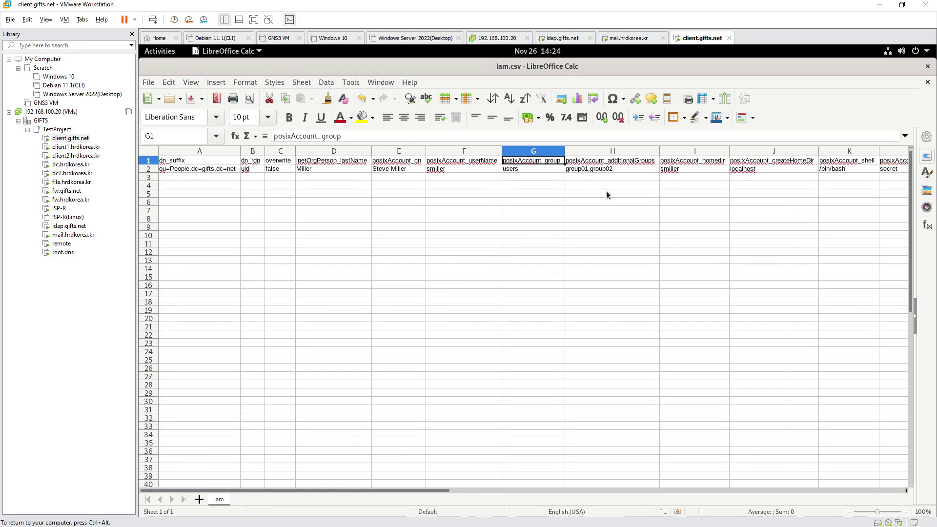
click(611, 151)
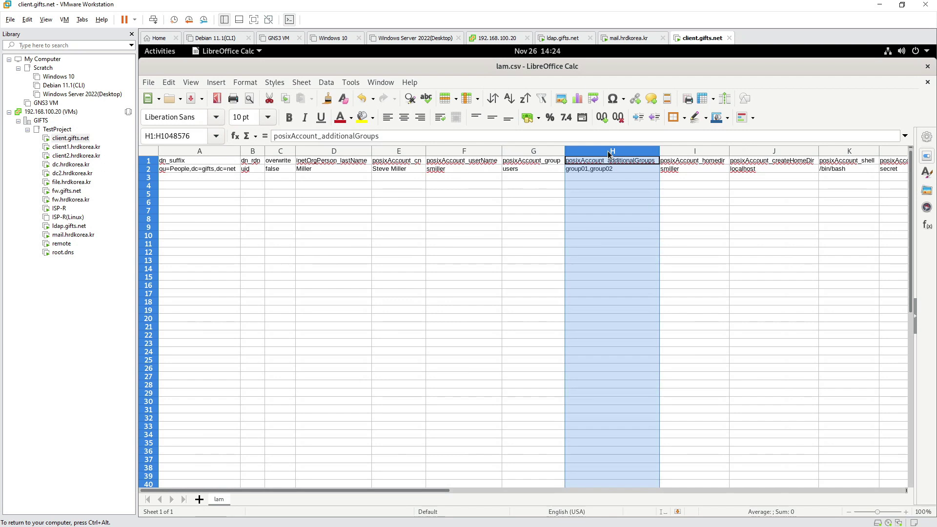
right_click(612, 151)
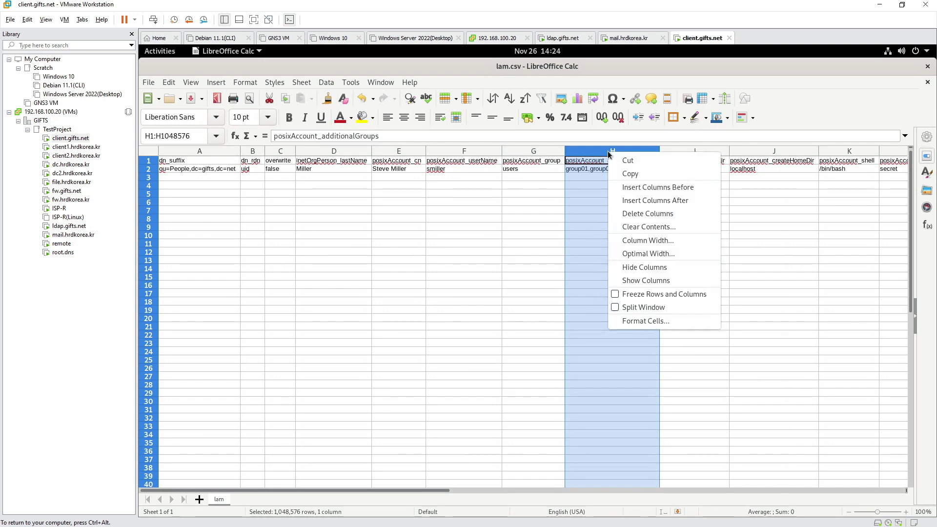
click(635, 215)
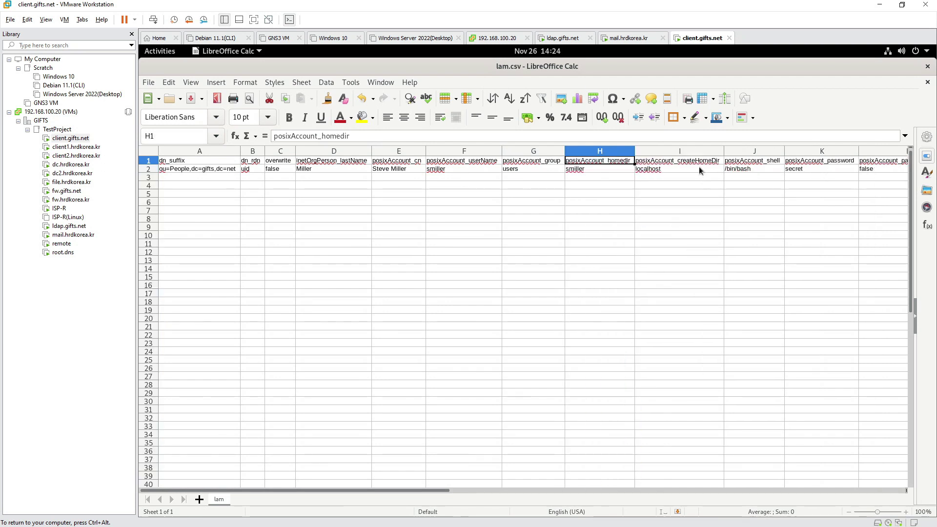
Step: Start rewriting the home directory value in cell H2 as a /home path
click(684, 169)
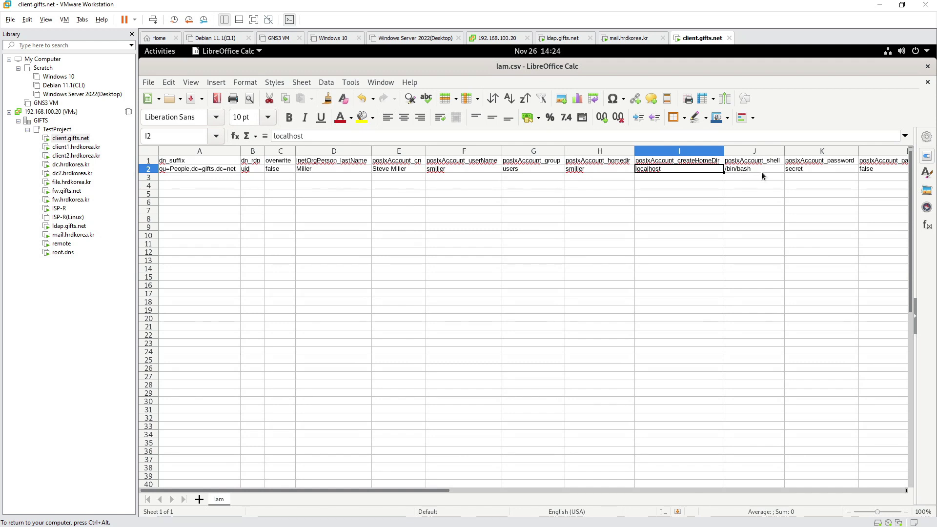
click(606, 168)
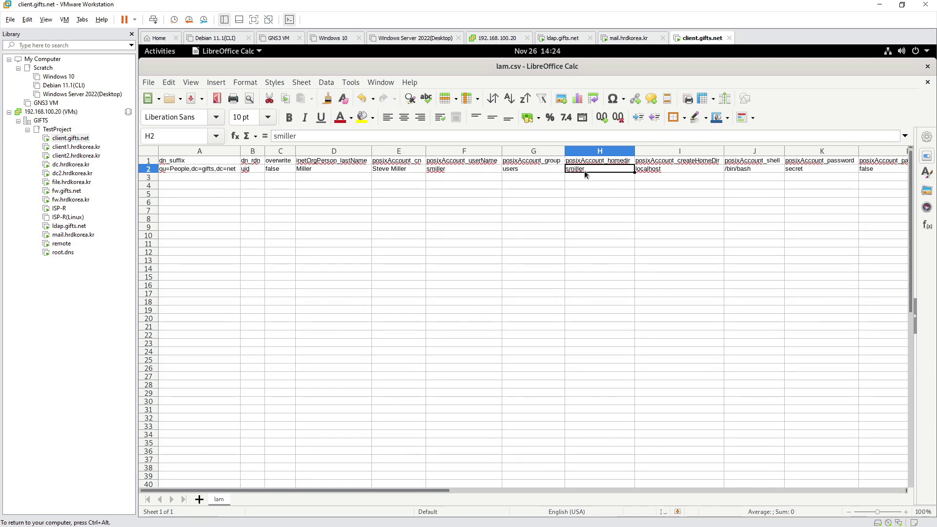
double_click(316, 140)
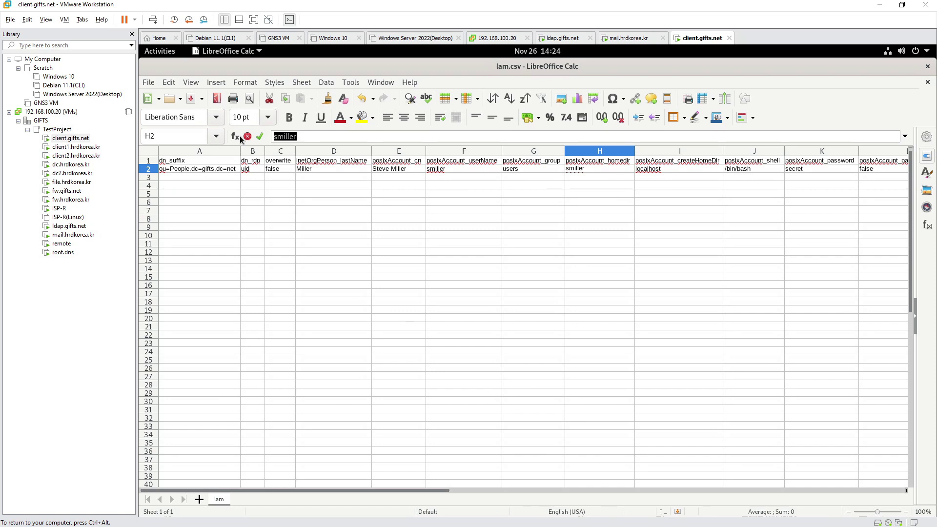
text(/ho)
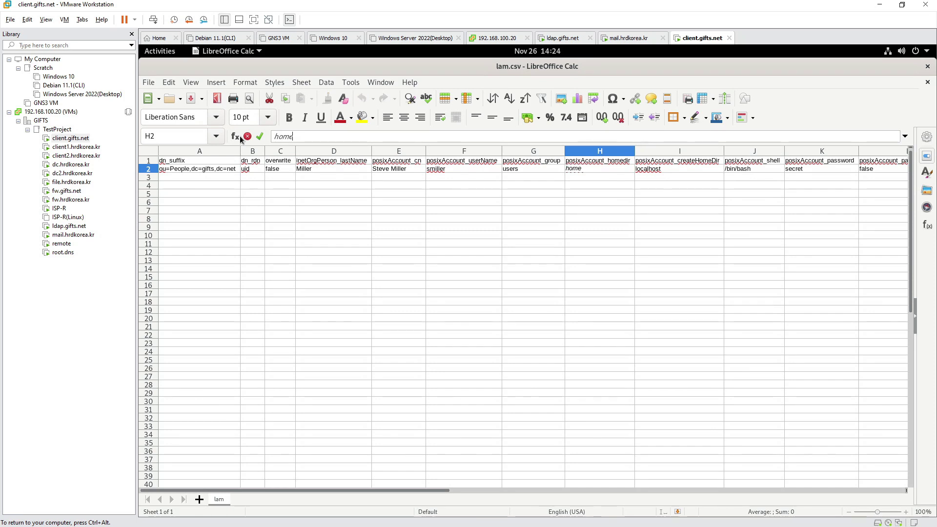
drag(560, 206, 576, 211)
click(745, 171)
double_click(745, 170)
drag(752, 169, 660, 169)
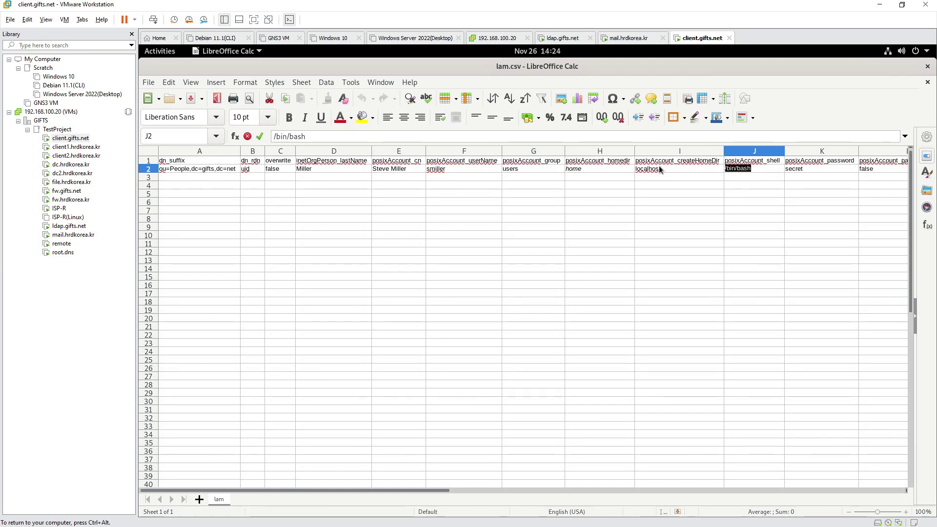
click(604, 170)
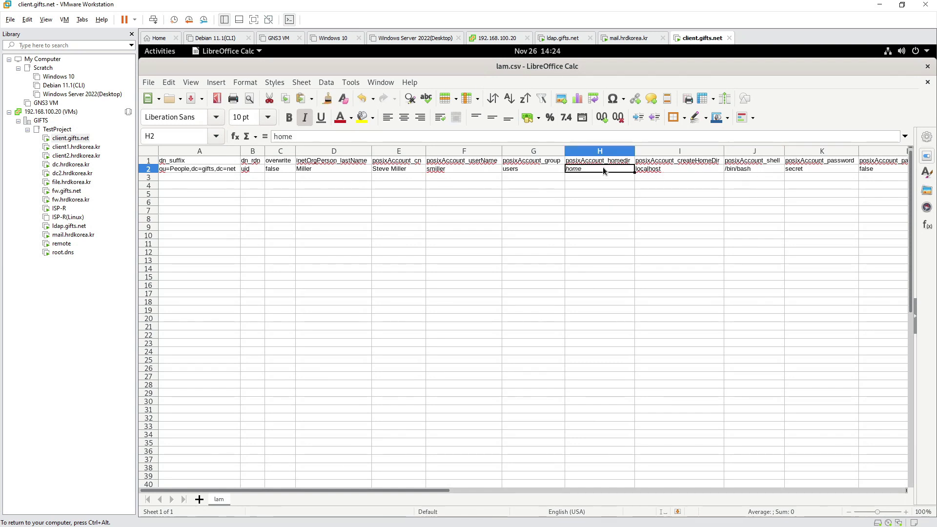
drag(295, 137, 172, 132)
text(/bin/b)
key(BackSpace)
key(BackSpace)
key(BackSpace)
key(BackSpace)
key(BackSpace)
text(ho)
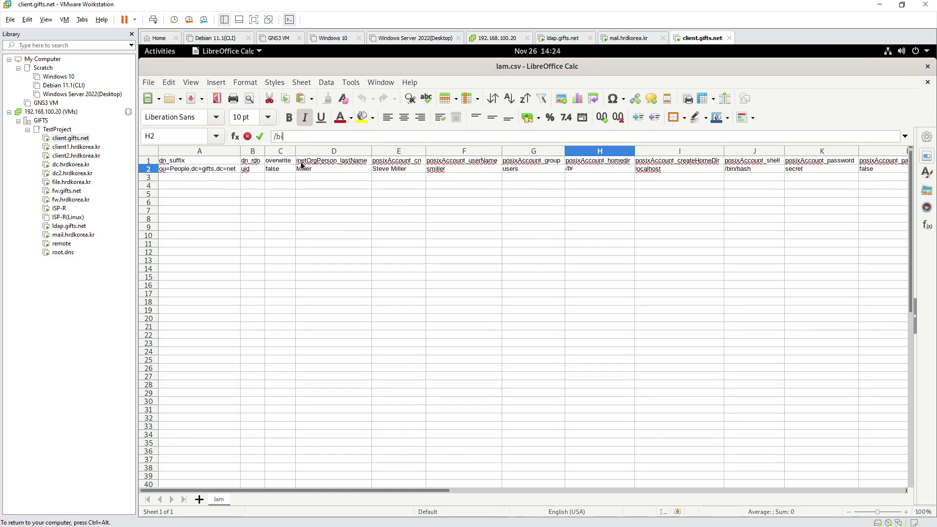
text(me)
Step: Finish cell H2's home directory as /home/user01
click(742, 168)
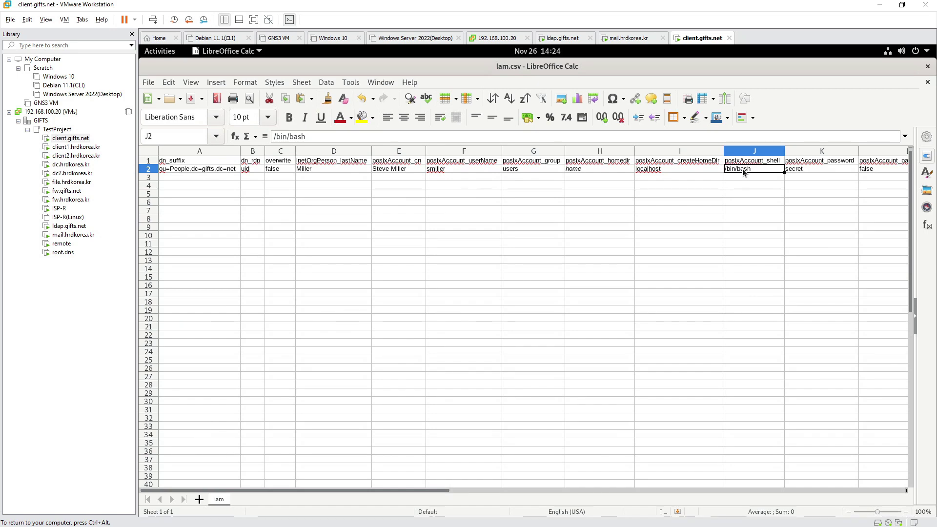
key(ctrl+c)
click(580, 172)
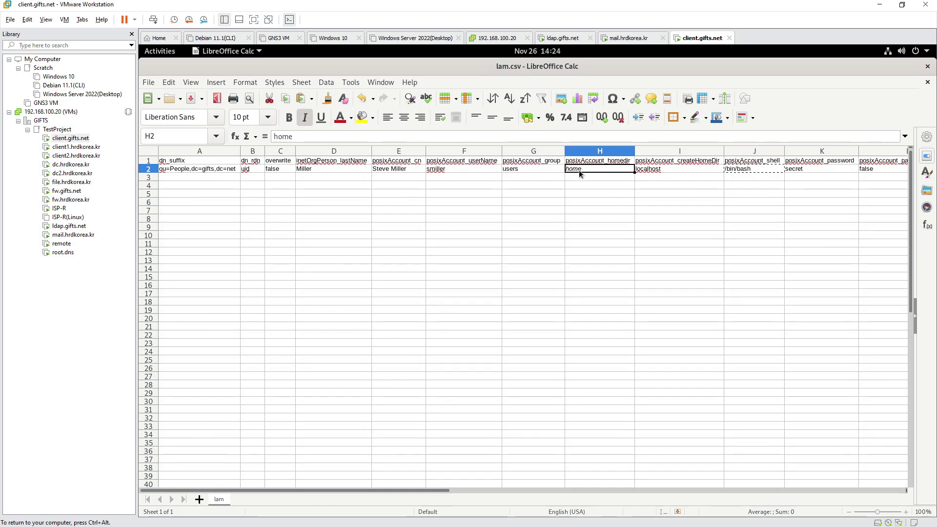
key(ctrl+v)
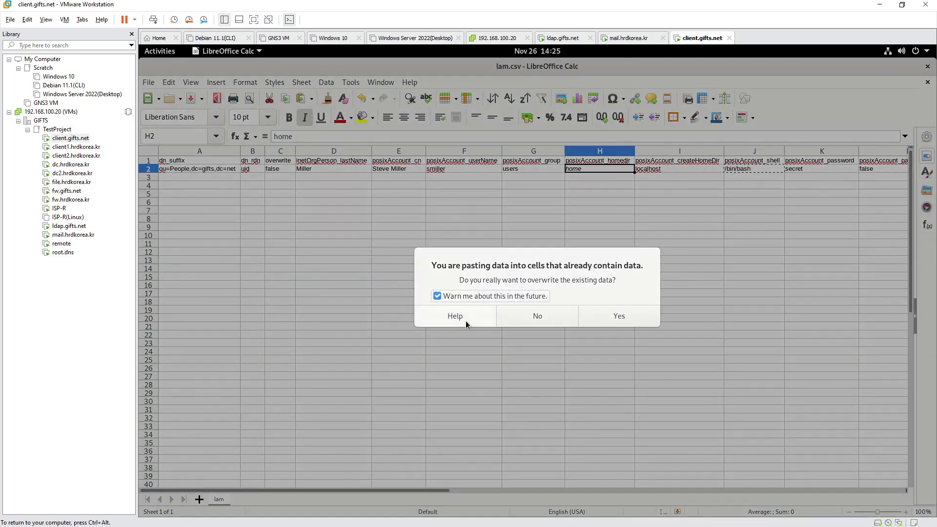
click(625, 319)
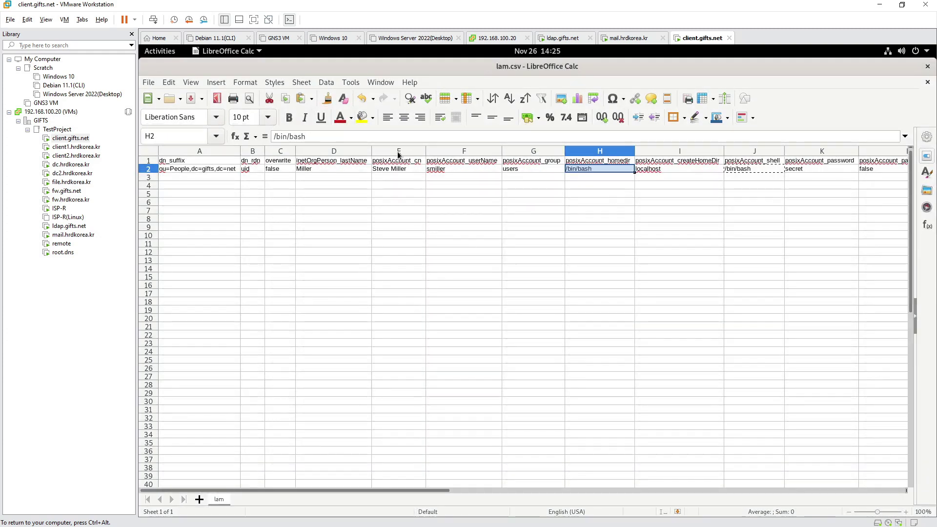
click(325, 139)
key(BackSpace)
key(BackSpace)
key(BackSpace)
key(BackSpace)
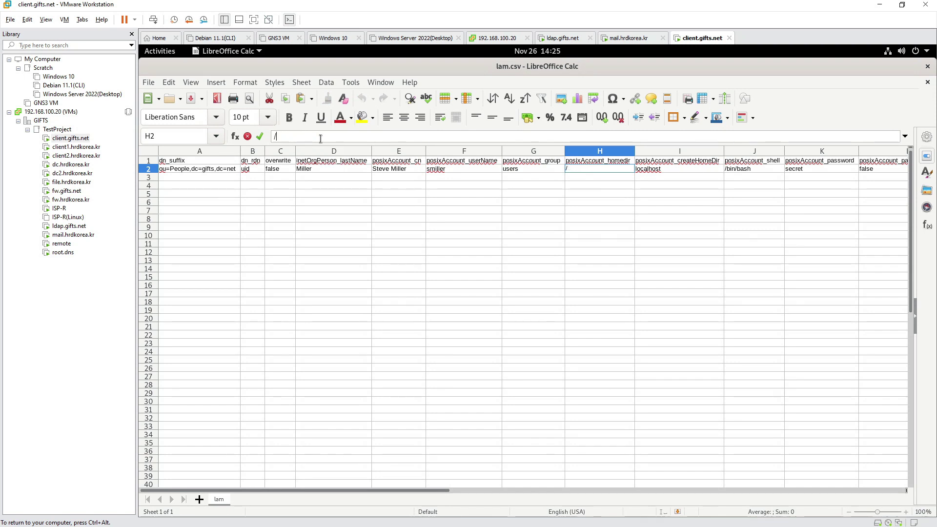
text(home/us)
key(BackSpace)
key(BackSpace)
key(BackSpace)
key(BackSpace)
key(ctrl+z)
text(user)
key(Tab)
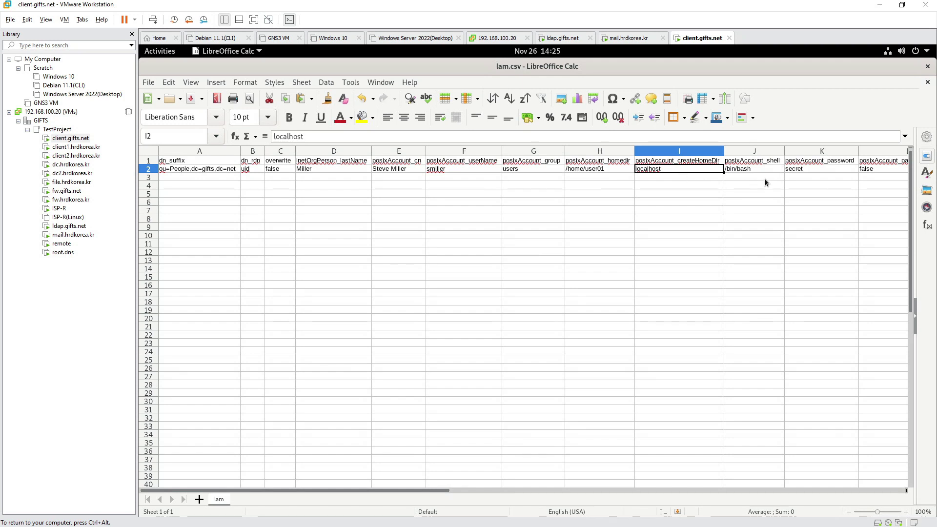
Step: Replace the sample password in cell K2 with the new account password
click(810, 168)
text(se)
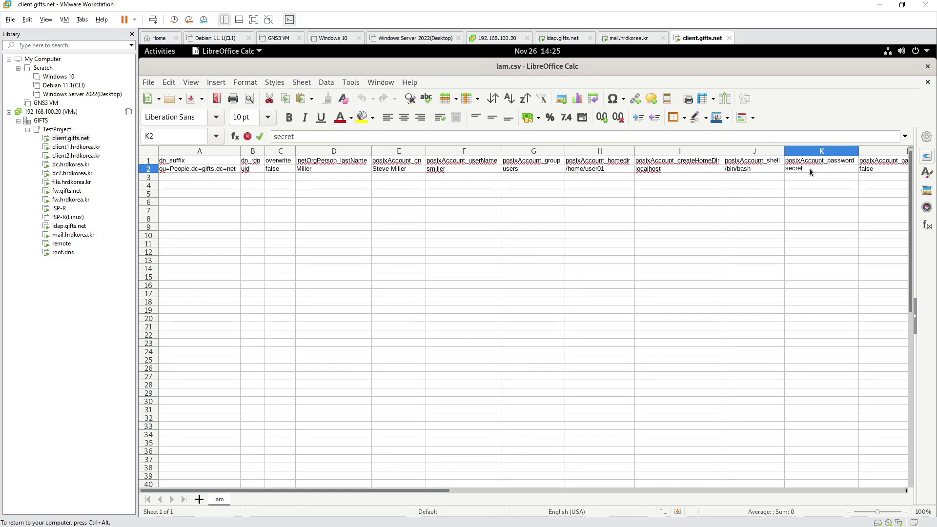
key(BackSpace)
key(BackSpace)
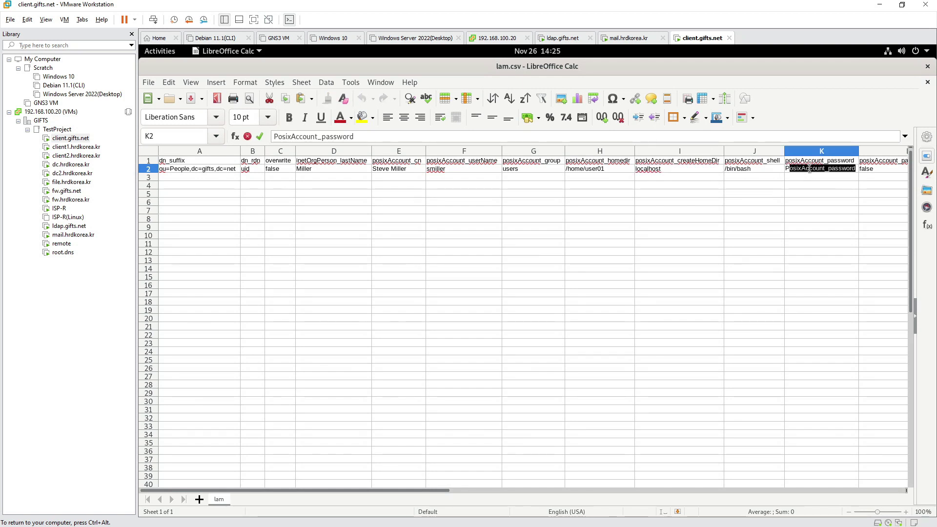
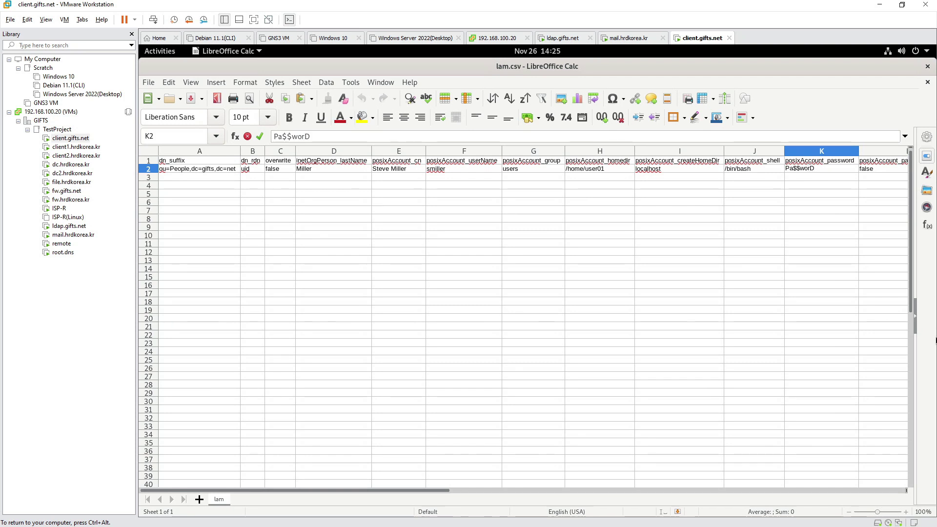
drag(460, 493, 619, 496)
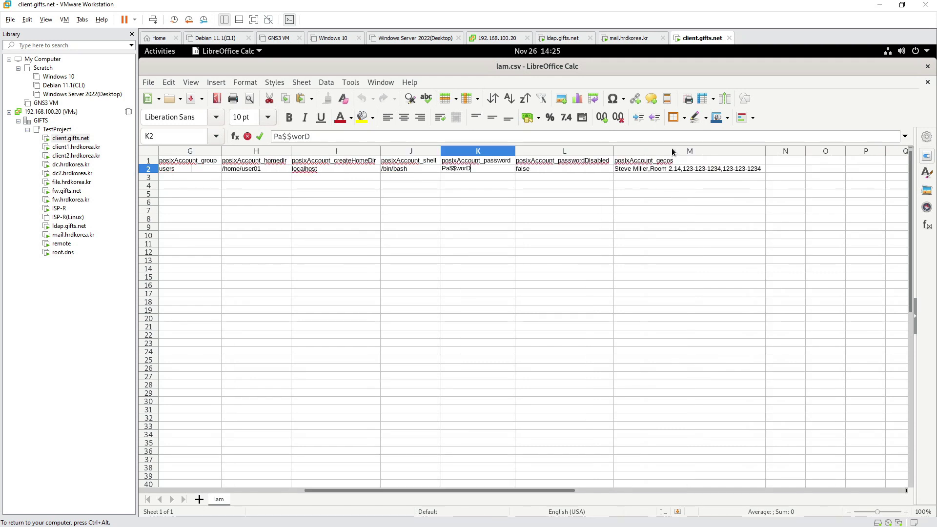
Step: Delete the posixAccount_gecos column (column M)
click(672, 152)
right_click(671, 152)
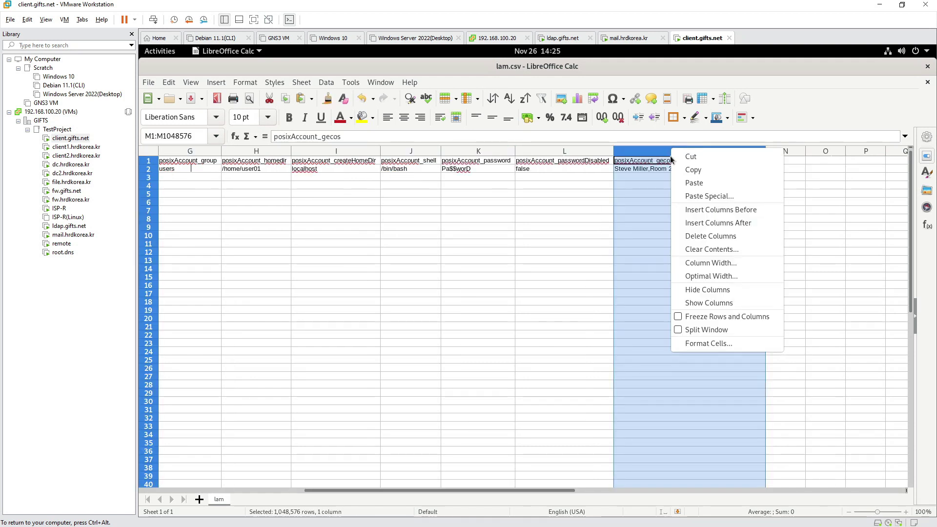
click(695, 237)
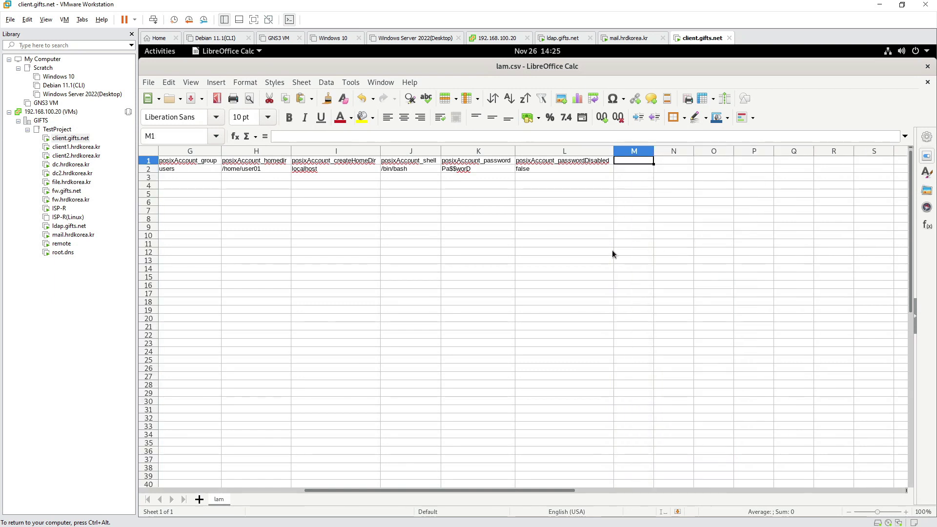
drag(512, 491, 288, 490)
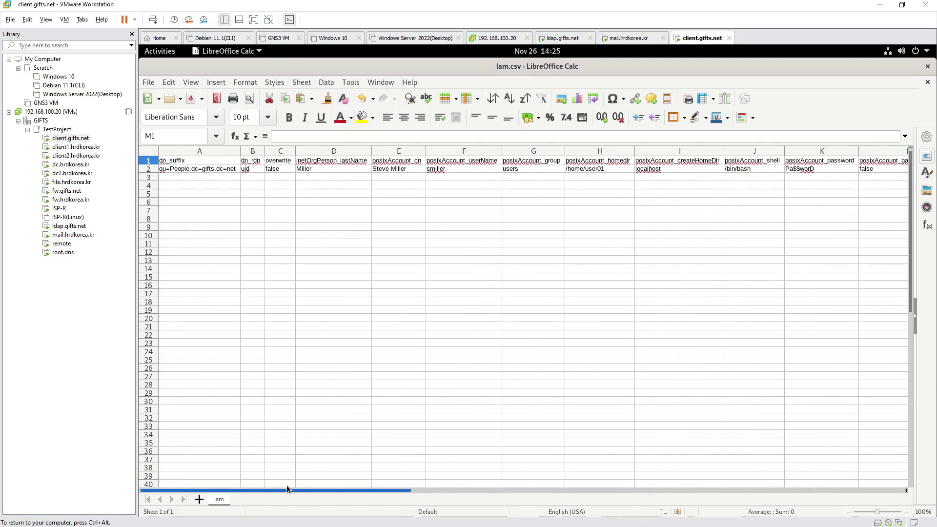
Step: Enter user01 in cells D2, E2 and F2
click(314, 171)
text(user01)
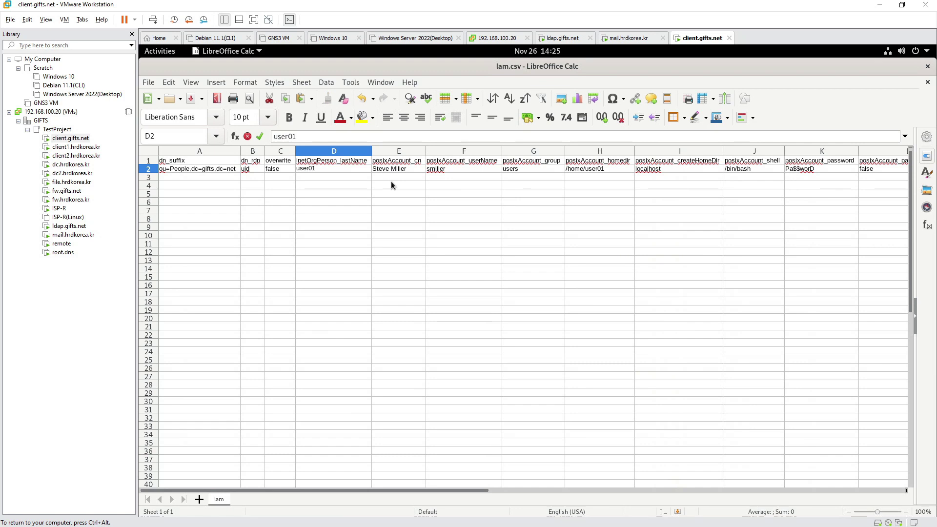
click(396, 170)
text(user01)
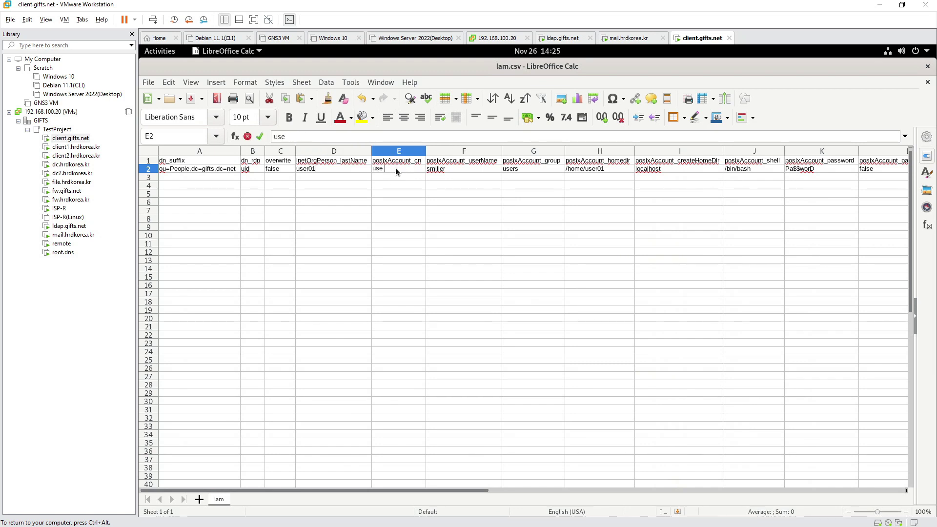
click(474, 167)
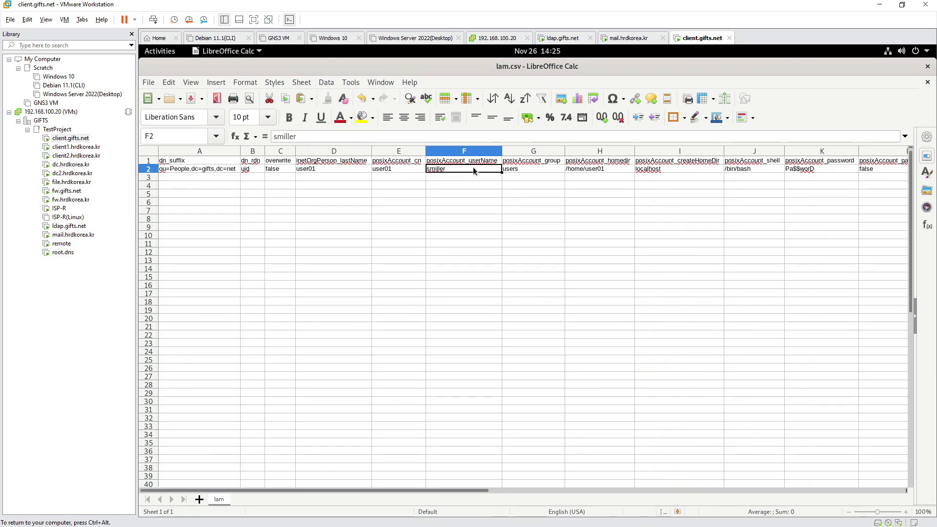
text(user01)
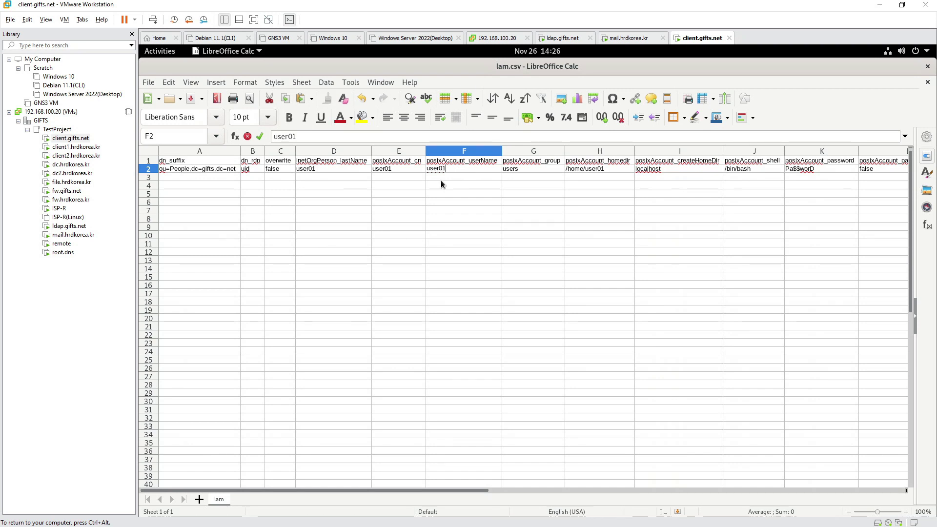
Step: Fill ou=People,dc=gifts,dc=net from A2 down to A50
click(205, 169)
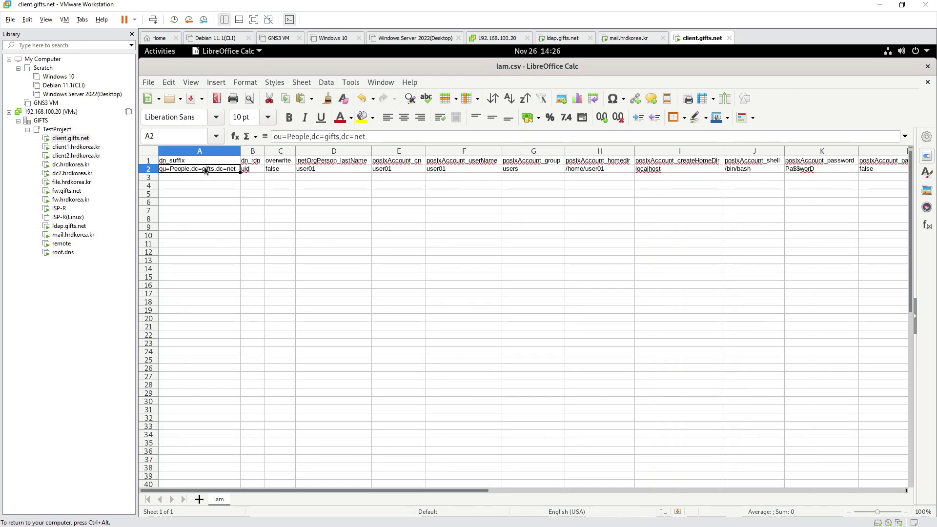
drag(239, 172, 212, 424)
scroll(230, 357, down, 6)
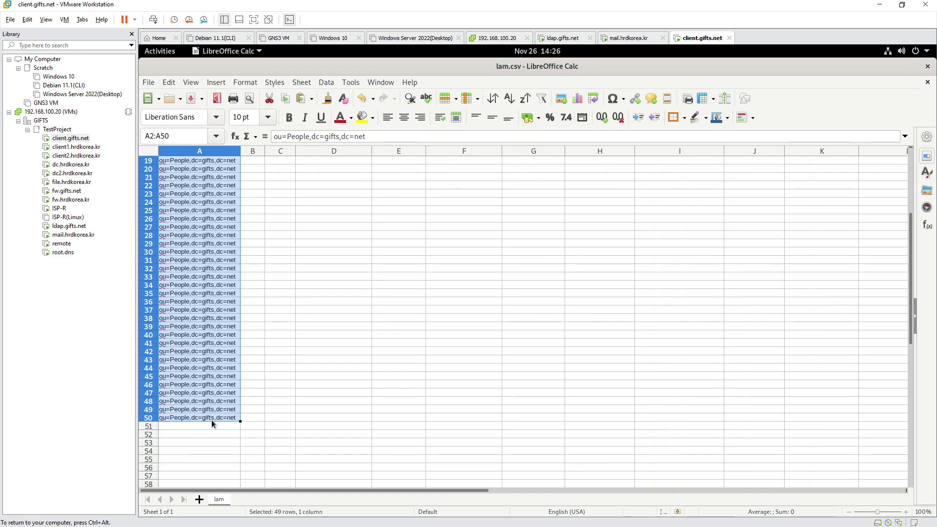
scroll(270, 221, up, 6)
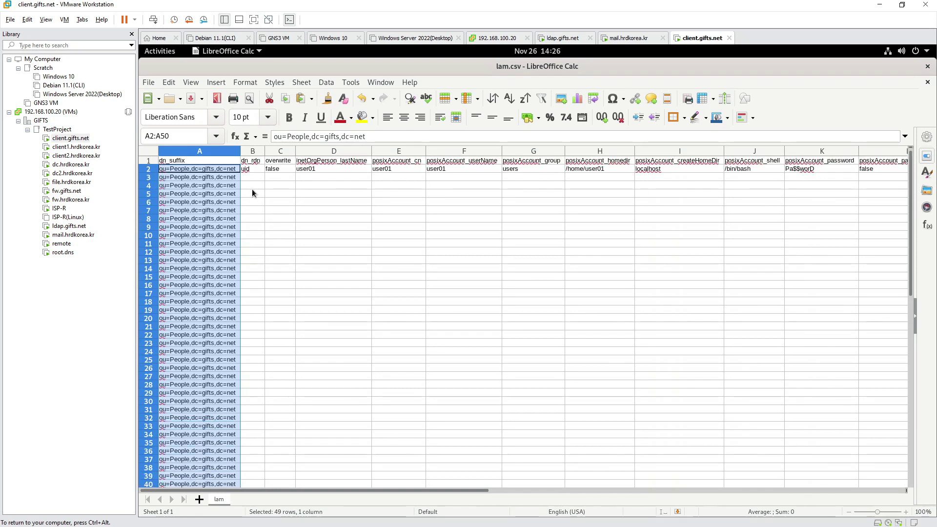
Step: Fill uid down column B and false down column C to row 50
click(250, 169)
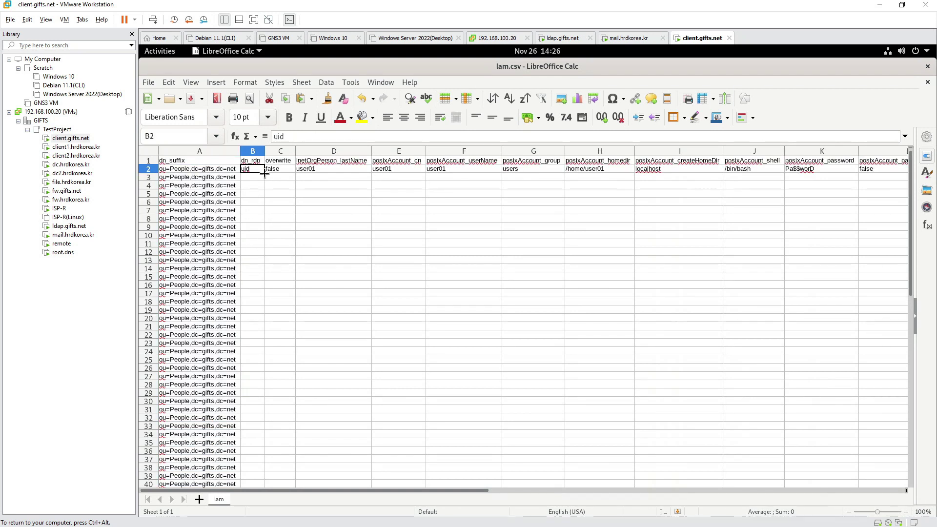
mouse_move(245, 300)
mouse_down()
mouse_move(244, 323)
mouse_move(238, 317)
mouse_up()
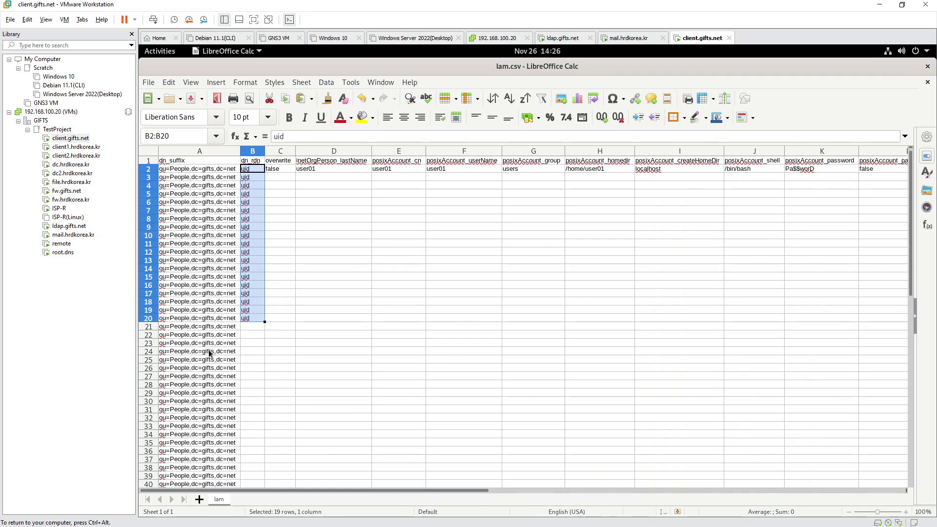
drag(265, 322, 263, 418)
scroll(311, 390, up, 6)
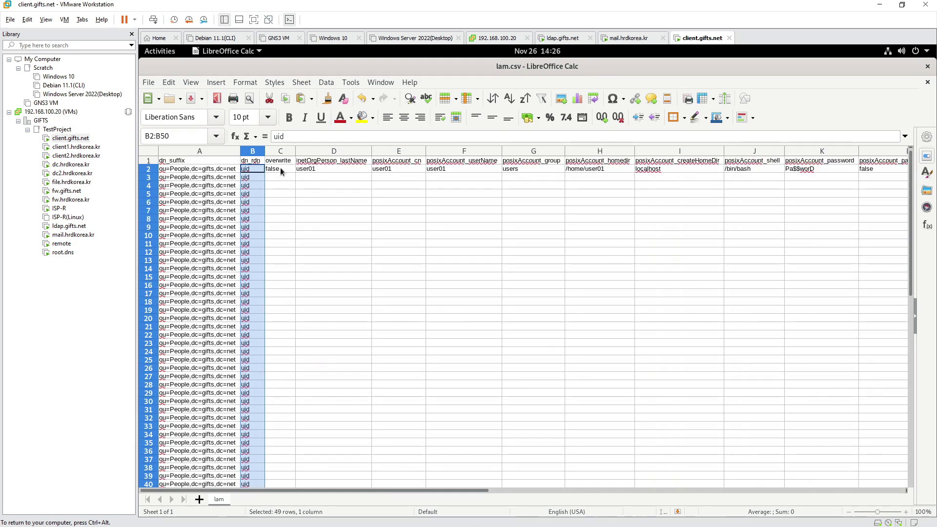
click(280, 169)
drag(294, 172, 288, 392)
scroll(316, 376, up, 7)
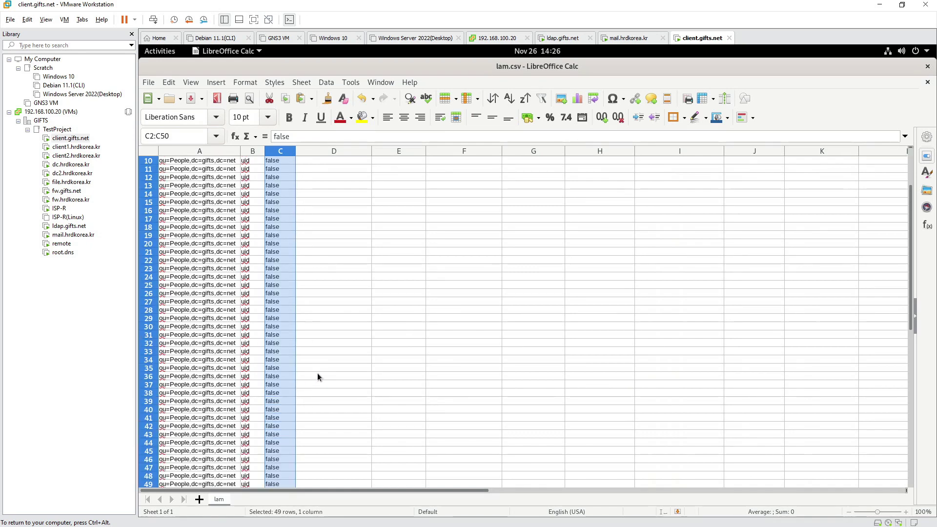
Step: Autofill user01–user49 down columns D and E to row 50
click(352, 168)
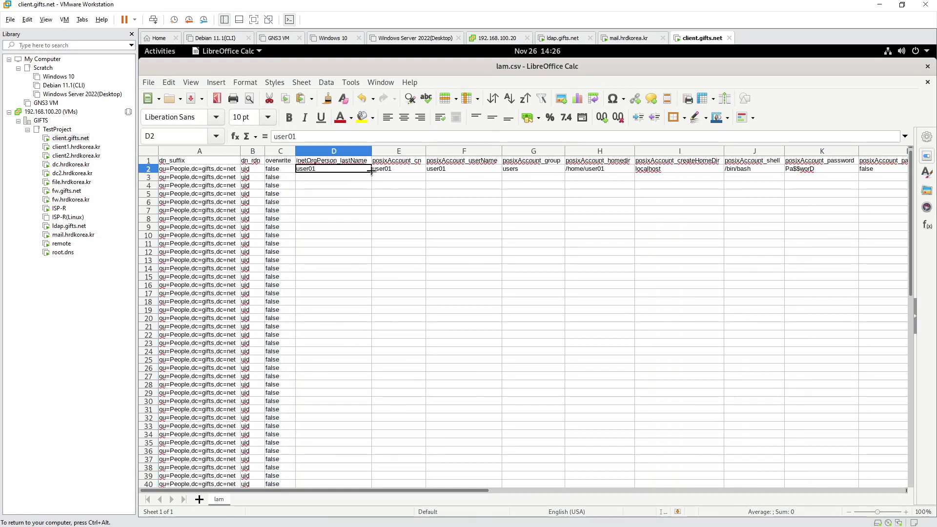
drag(373, 171, 352, 421)
scroll(401, 394, up, 1)
scroll(401, 393, up, 5)
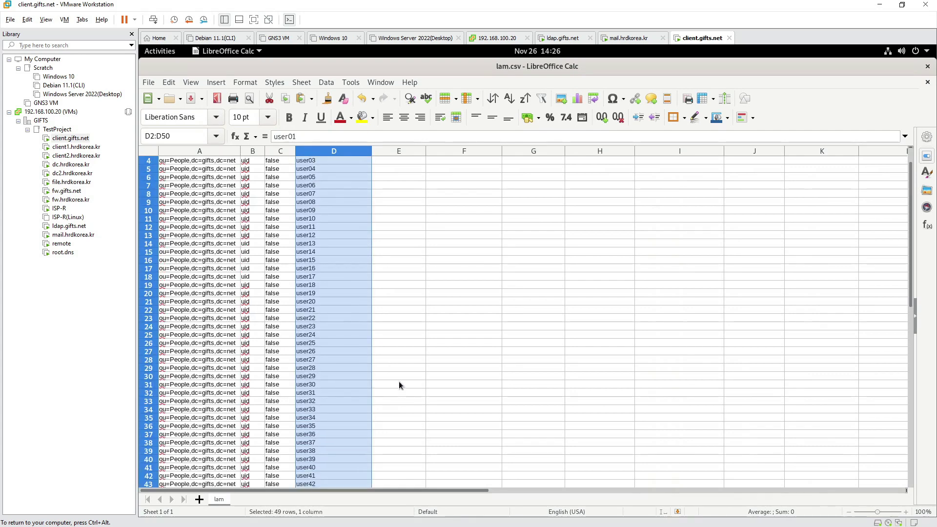
click(406, 169)
drag(425, 172, 402, 343)
mouse_move(391, 413)
mouse_down()
mouse_move(390, 432)
mouse_move(391, 395)
mouse_up()
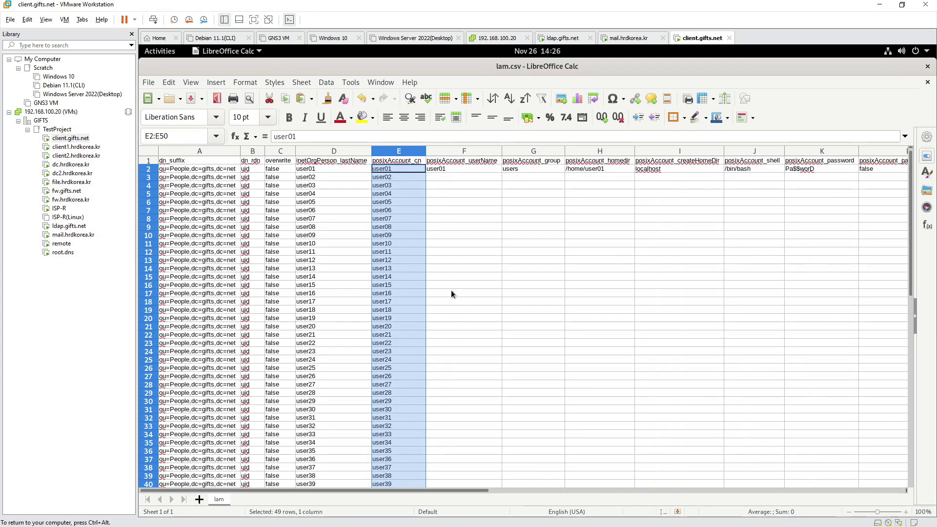
click(473, 168)
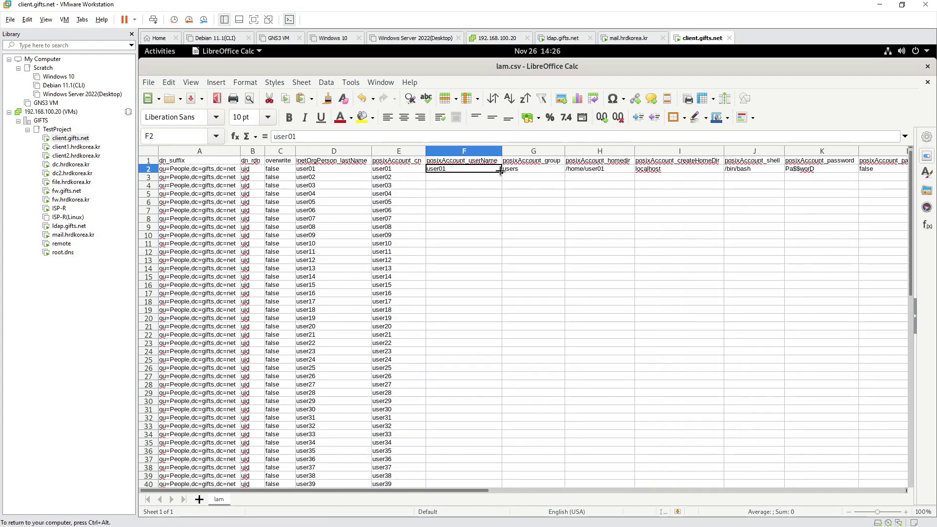
Step: Fill columns F–H to row 50 with user01–user49, users, and /home/user01–/home/user49
drag(501, 174, 467, 469)
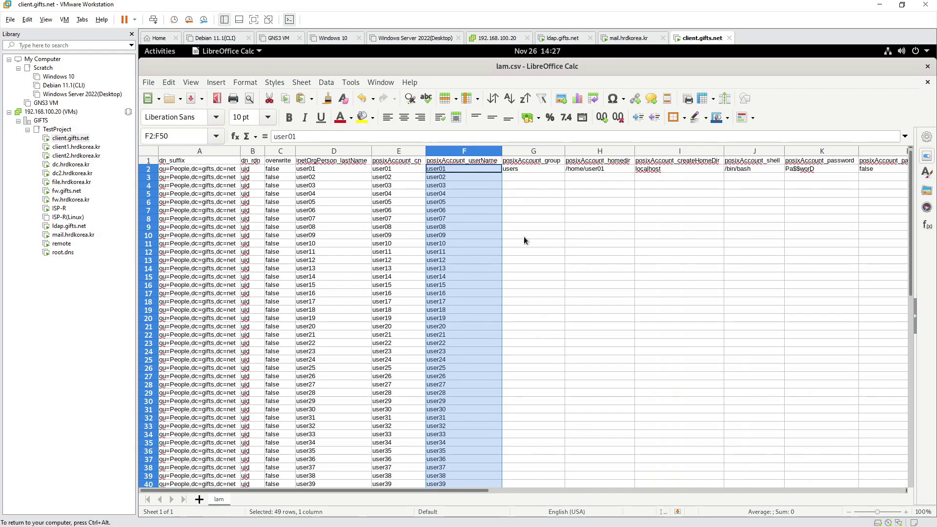
click(534, 170)
drag(565, 173, 575, 430)
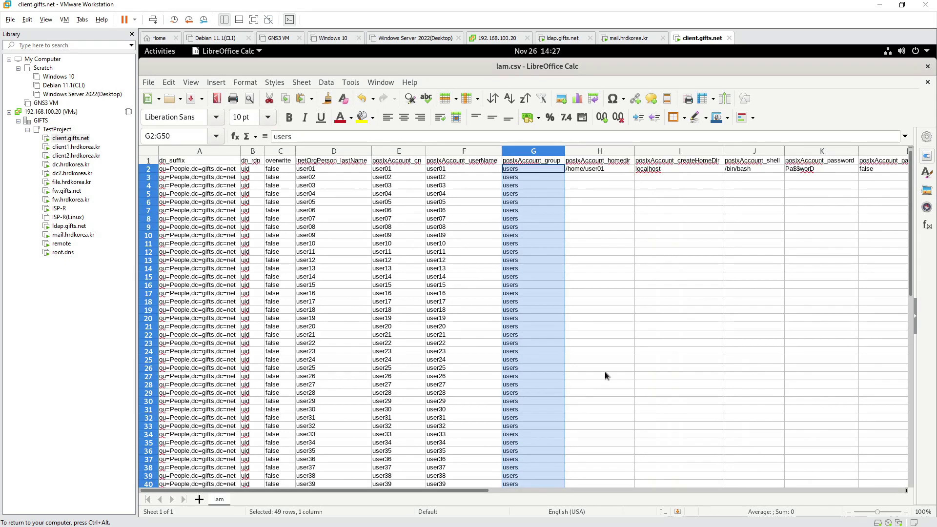
click(617, 168)
drag(635, 172, 611, 420)
scroll(649, 375, up, 6)
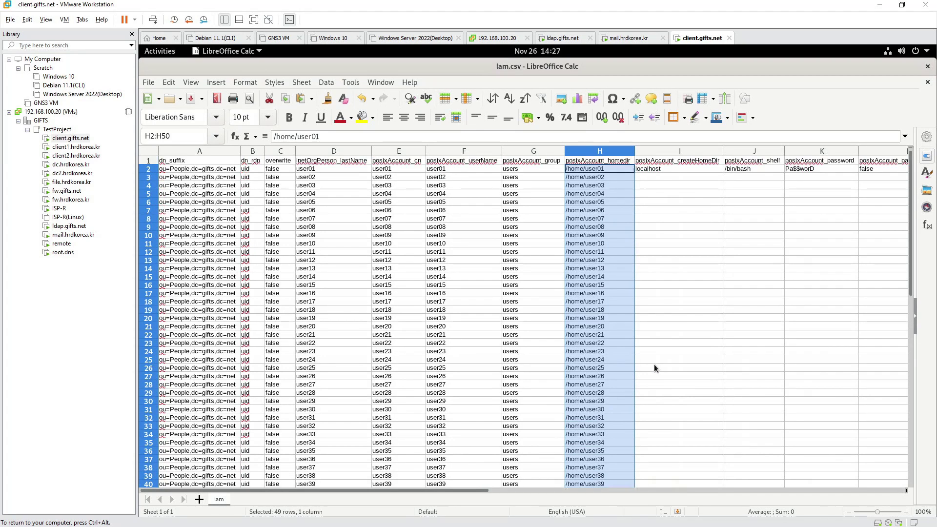
Step: Copy localhost down column I and /bin/bash down column J to row 50
click(674, 170)
drag(724, 172, 703, 446)
scroll(739, 410, up, 5)
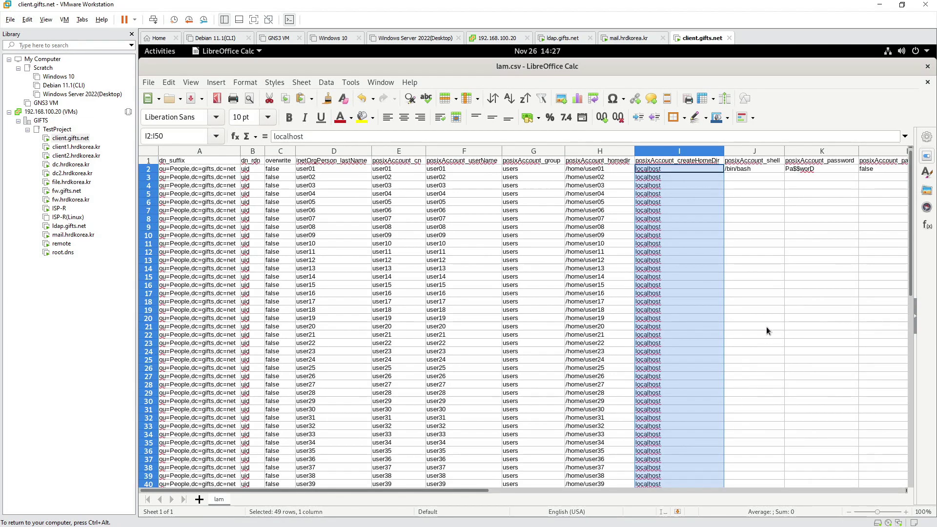
click(771, 170)
drag(784, 173, 773, 341)
scroll(749, 438, down, 9)
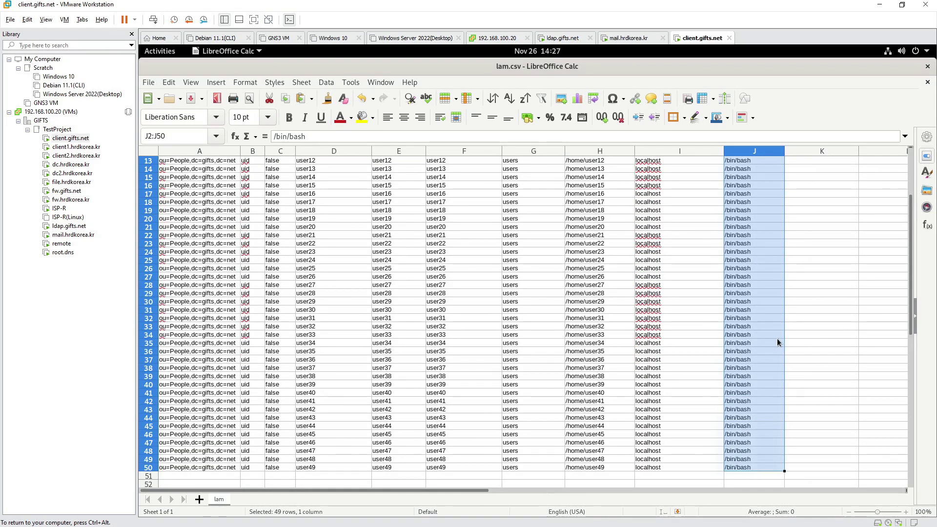
scroll(775, 339, up, 9)
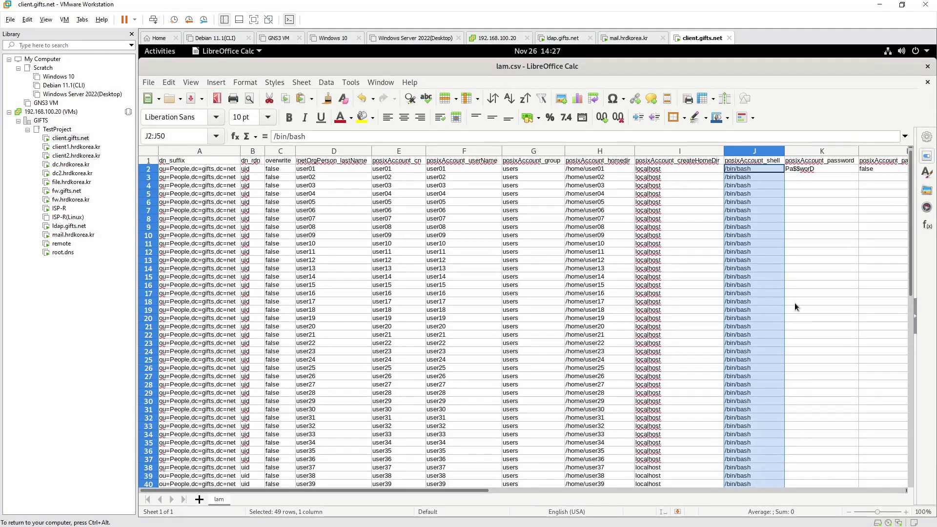
Step: Copy the password down column K and false down column L through row 50
click(795, 171)
drag(860, 173, 837, 468)
scroll(839, 441, down, 4)
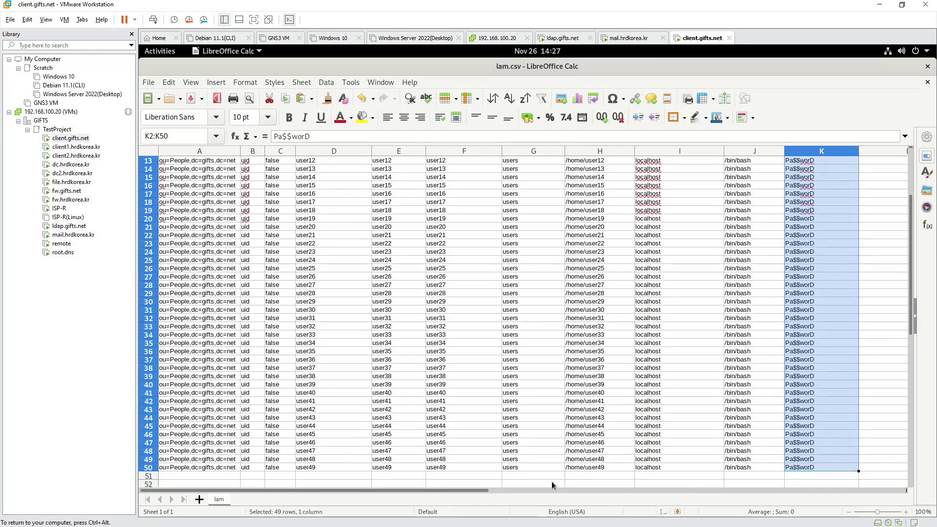
drag(476, 491, 764, 495)
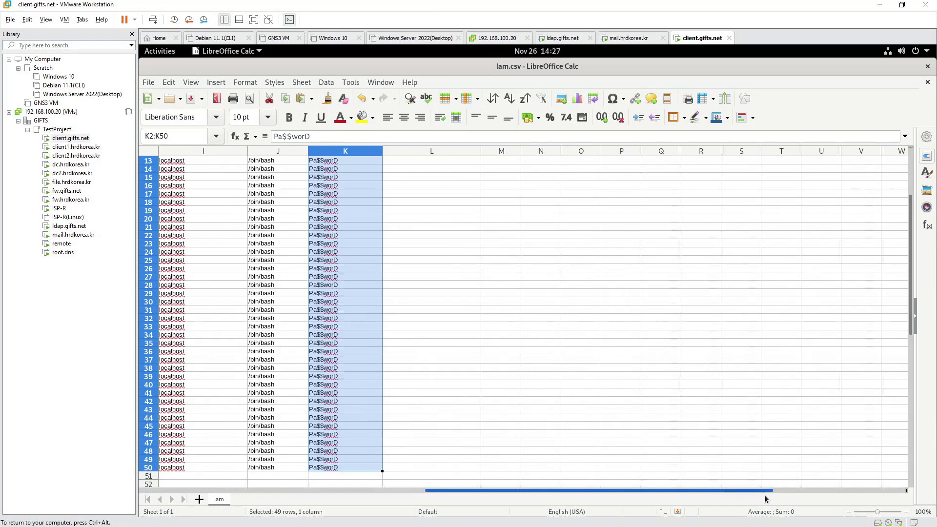
scroll(437, 315, up, 4)
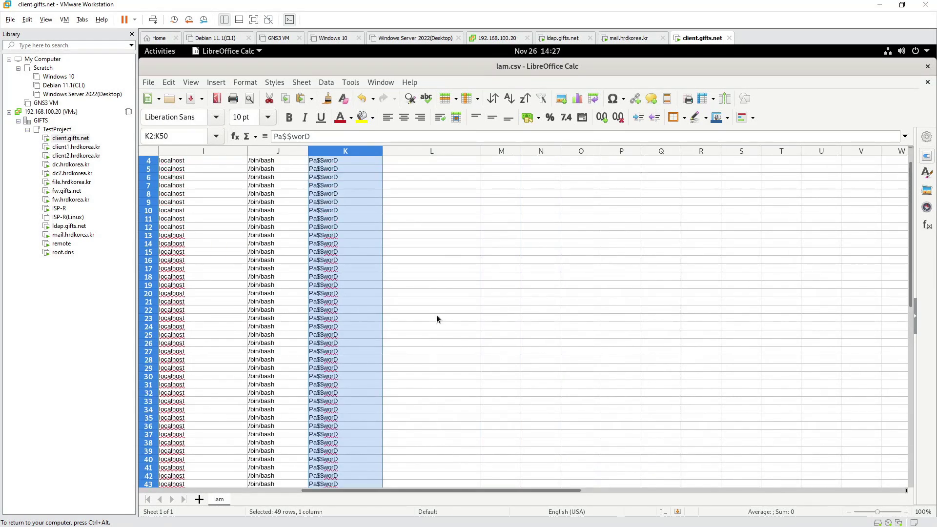
click(446, 174)
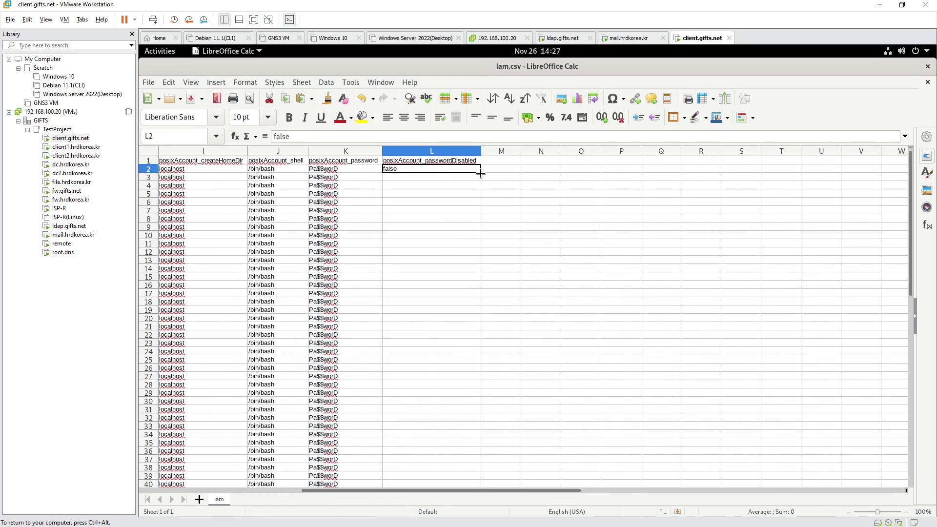
drag(478, 259, 452, 296)
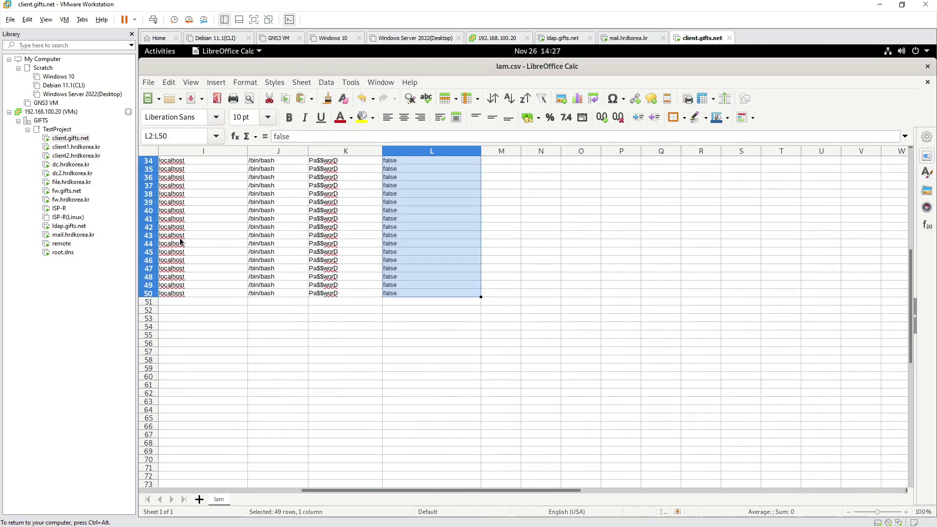
Step: Save lam.csv in Text CSV format, then close LibreOffice Calc
click(148, 82)
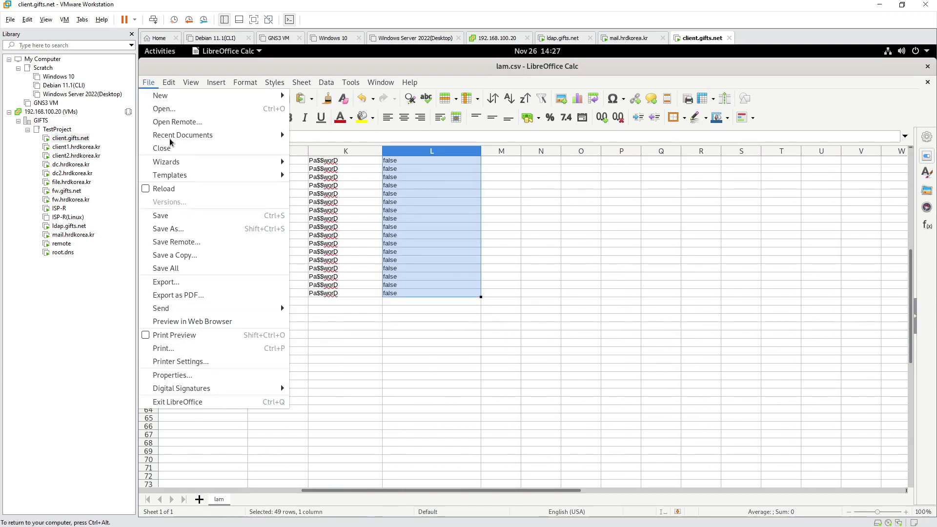
click(196, 217)
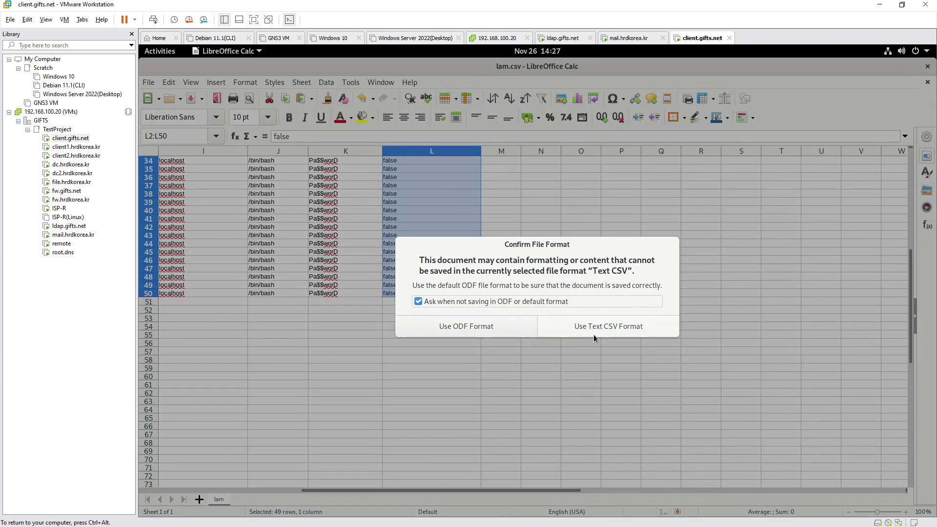
click(598, 326)
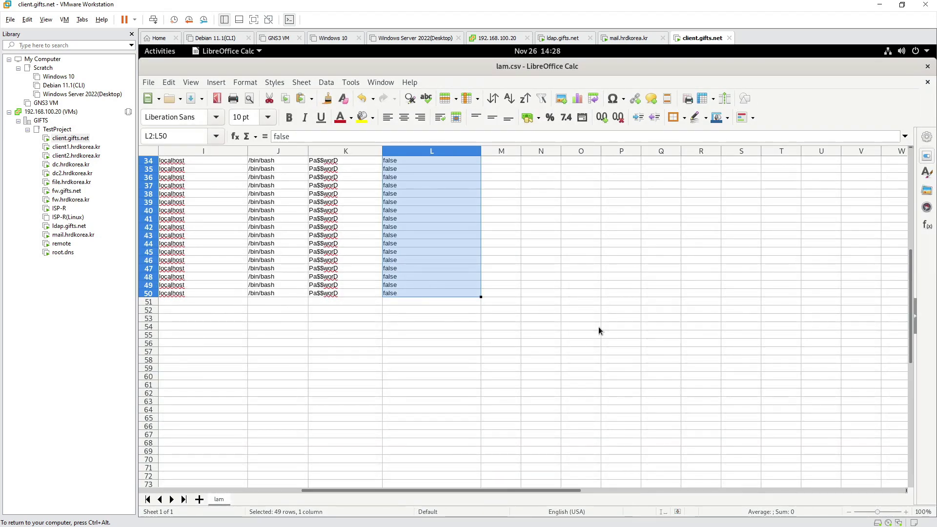
click(928, 67)
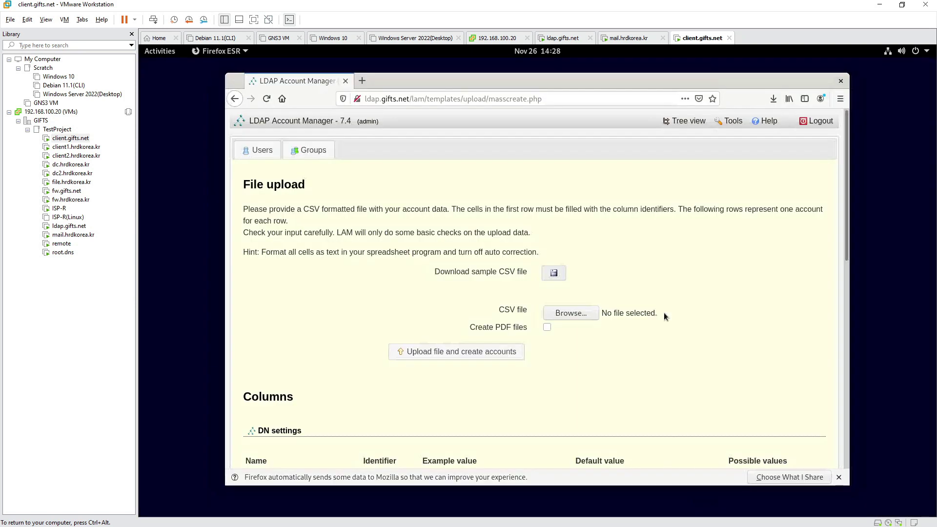
Step: Select Downloads/lam.csv, upload it for checking, and start uploading the accounts to LDAP
click(562, 314)
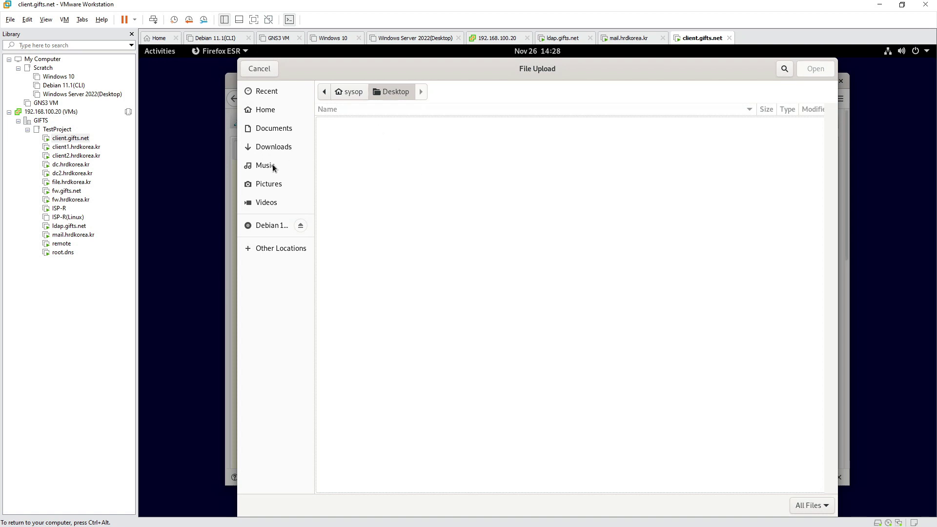
click(268, 145)
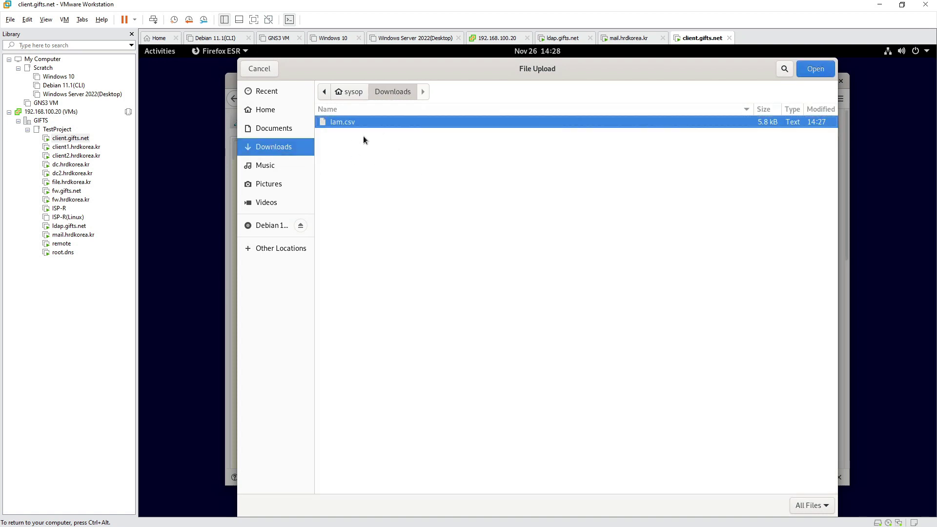
double_click(342, 121)
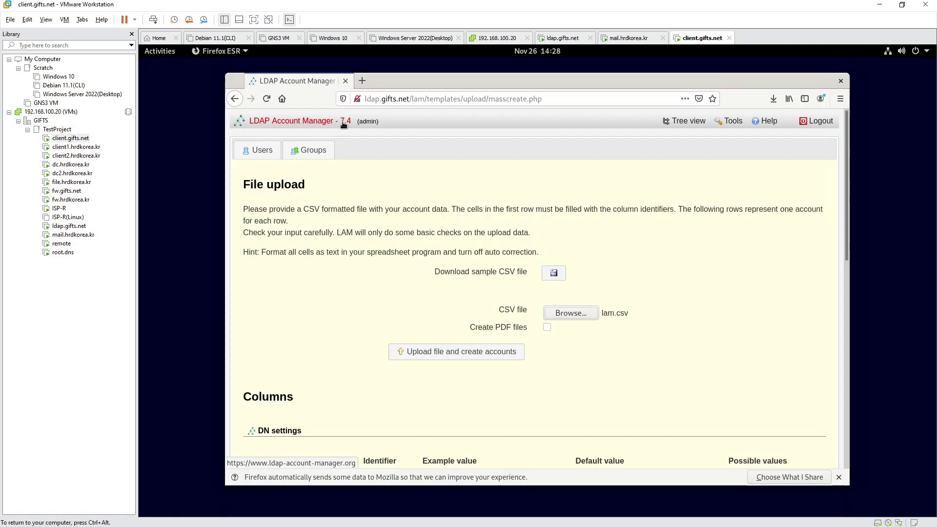
click(490, 355)
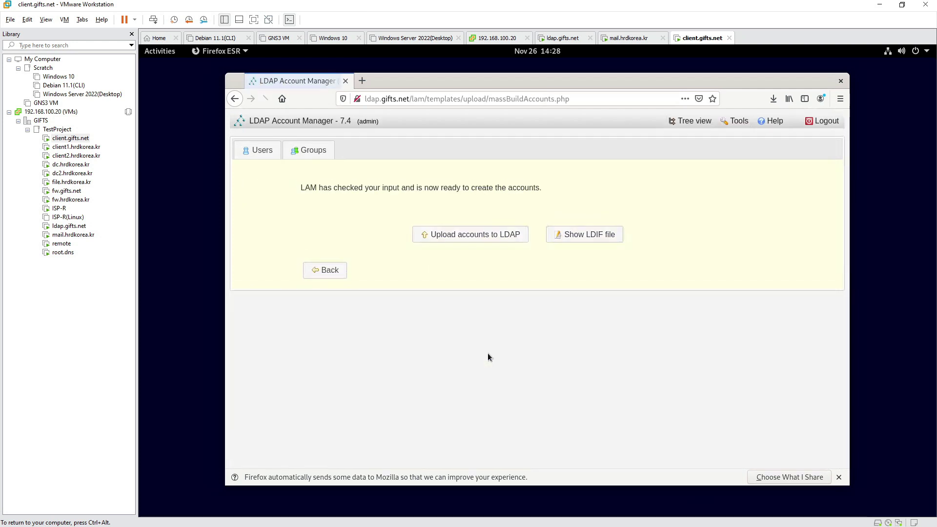
click(464, 235)
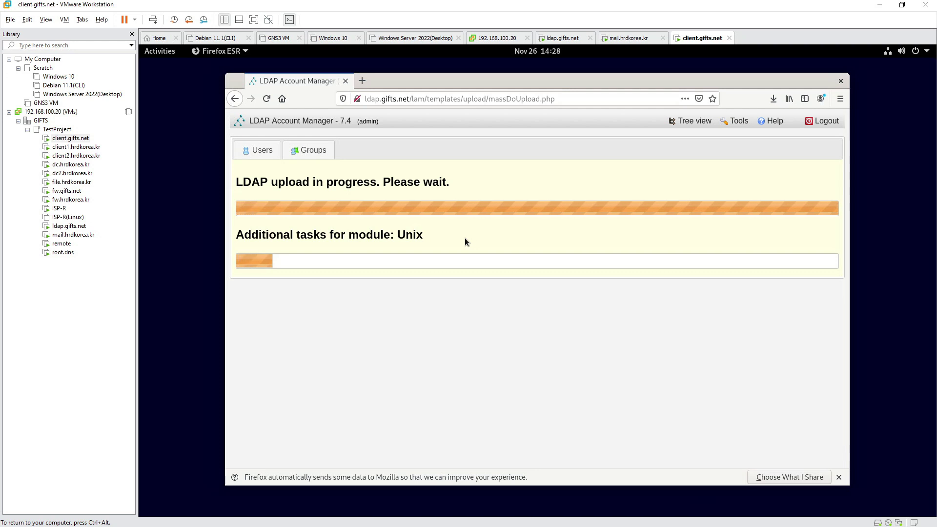
Step: List /home on the ldap server, then check the client's upload progress
click(69, 226)
text(ls -l /hom)
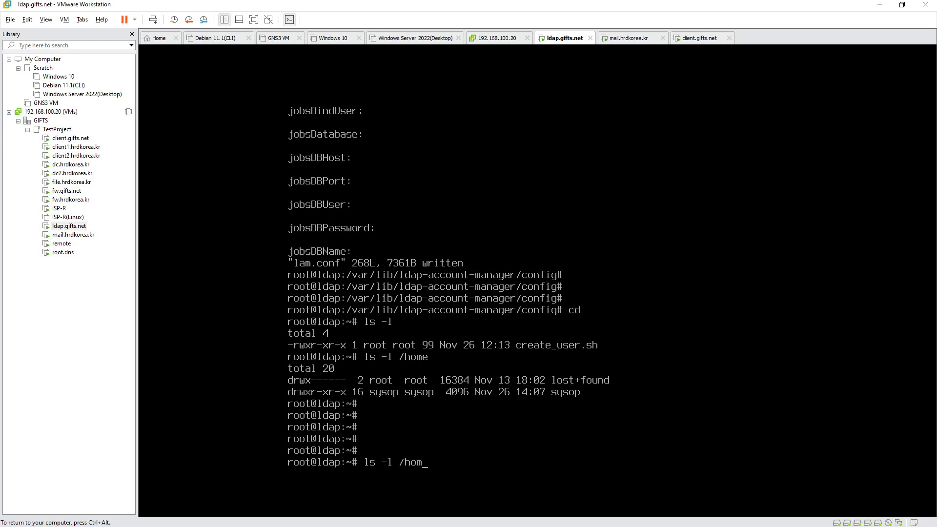
text(e)
key(Return)
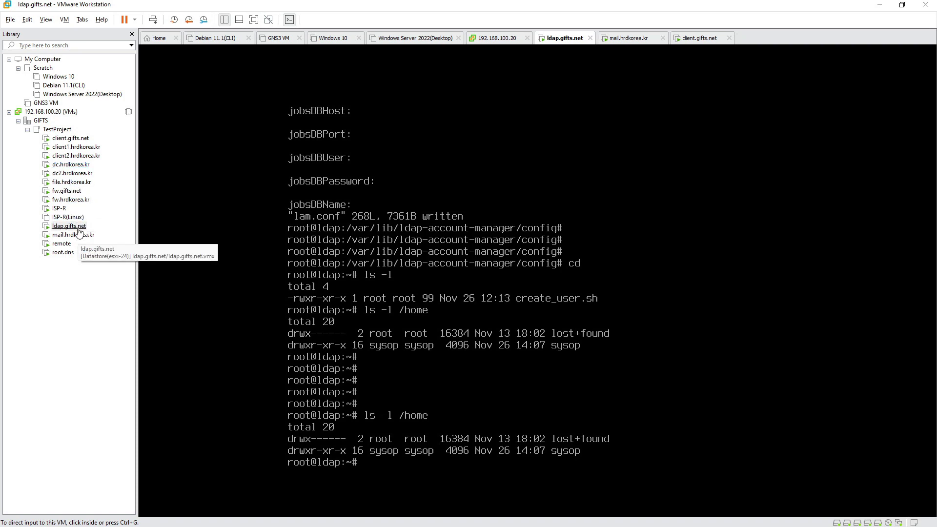
click(73, 139)
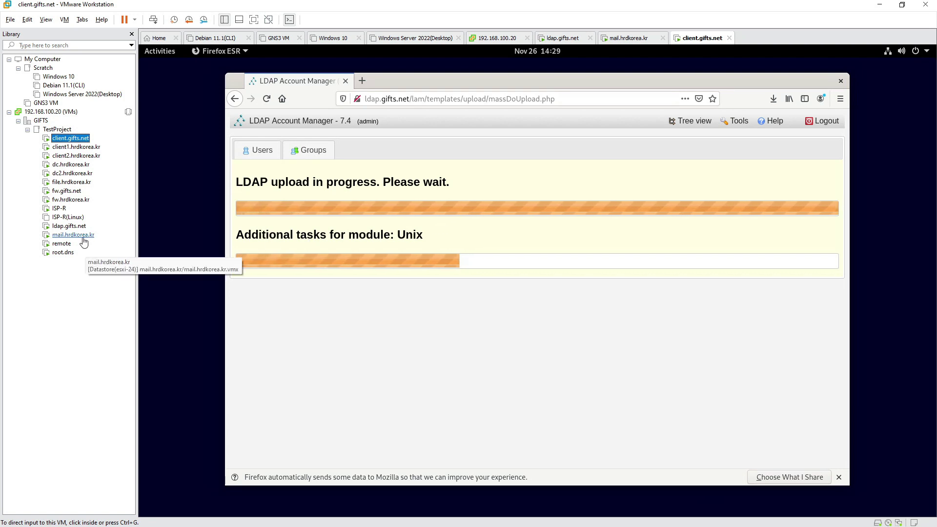
Step: On the ldap console, run ls -l and ls -l /home again, then recheck the client's upload
click(71, 228)
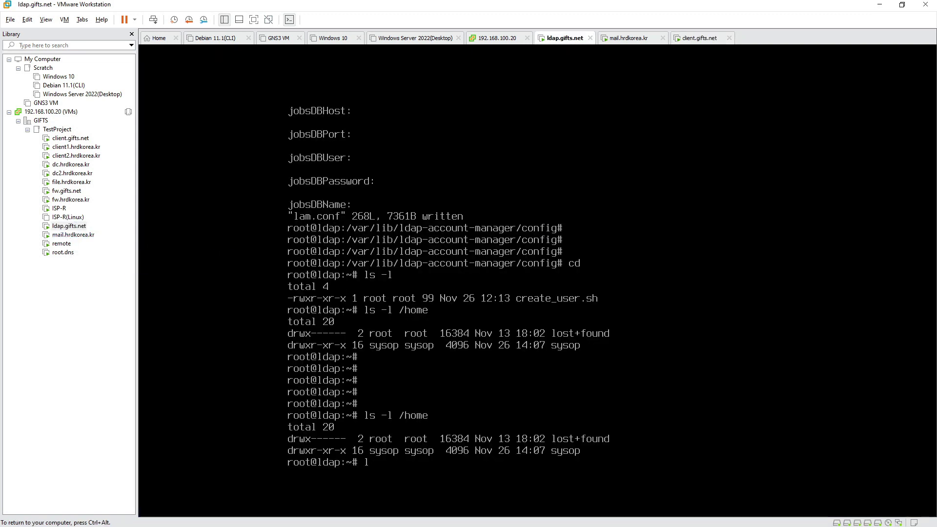
text(ls -l)
key(Return)
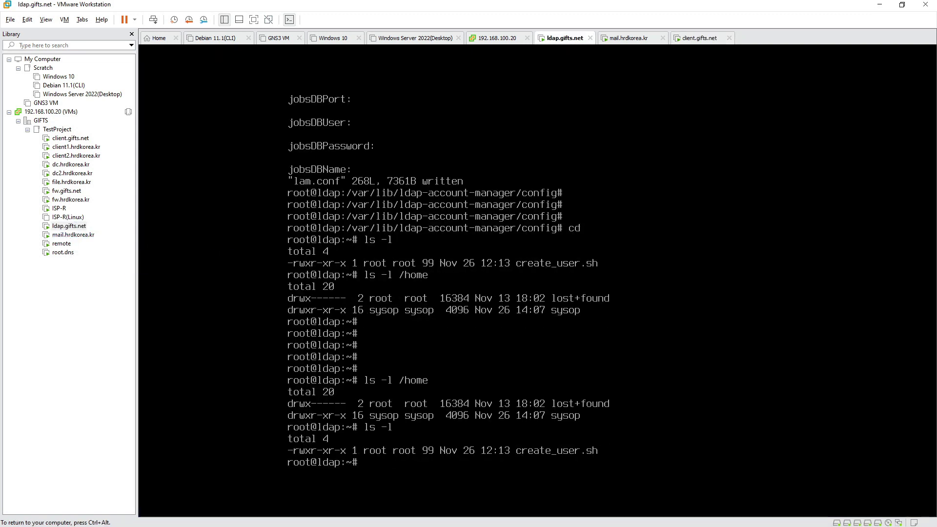
text(ls -l /hom)
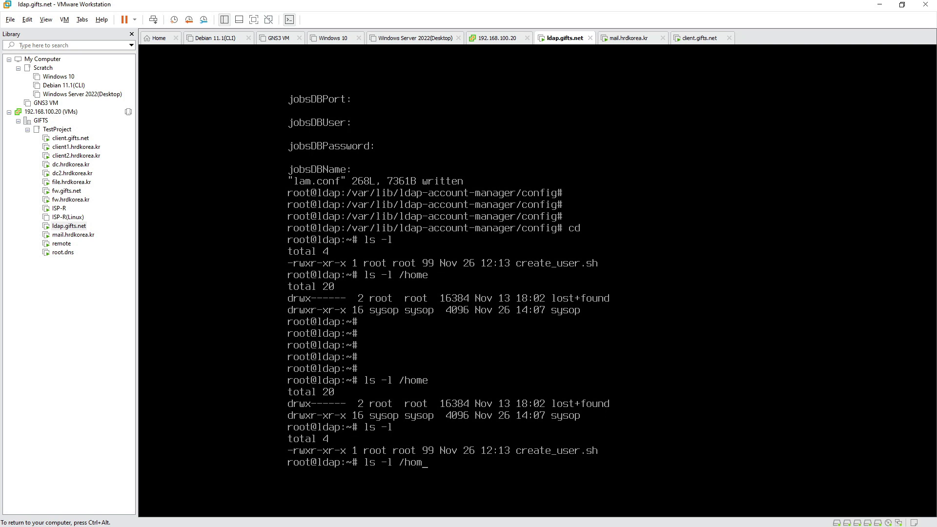
text(e)
key(Return)
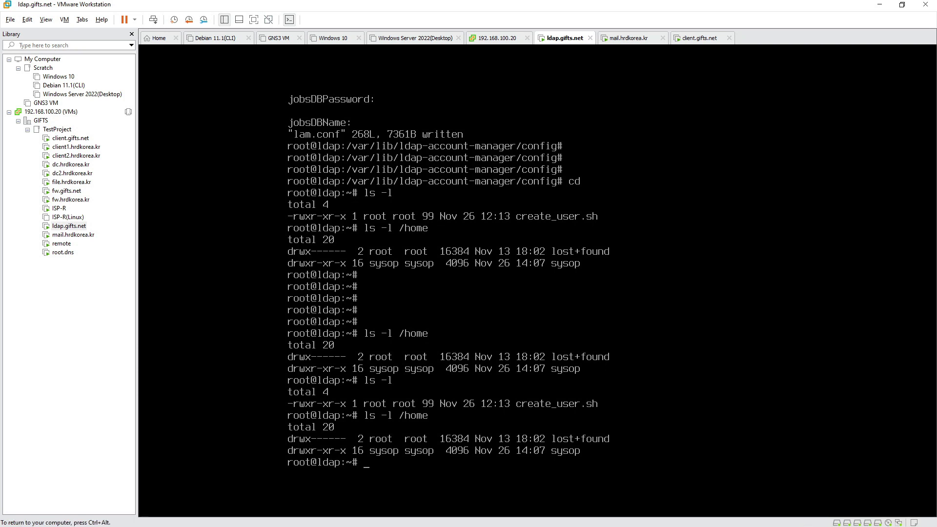
key(ctrl+alt)
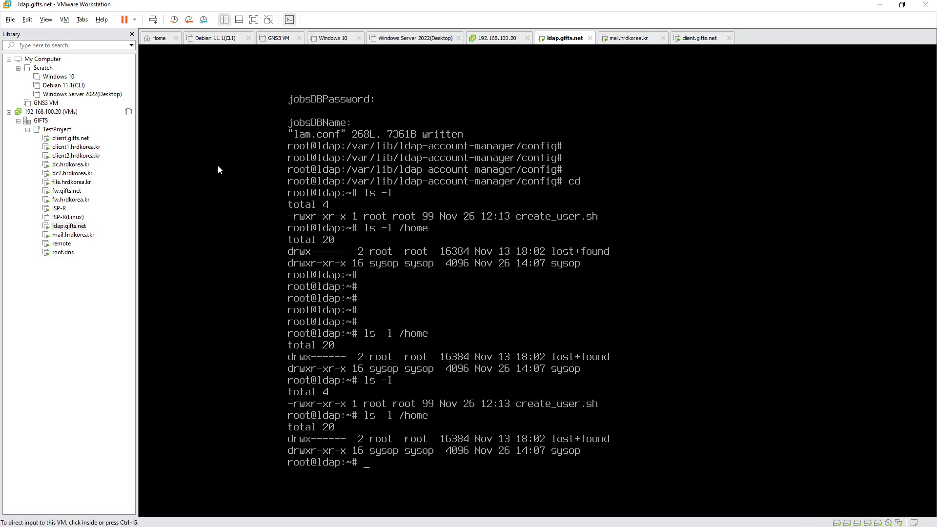
click(71, 138)
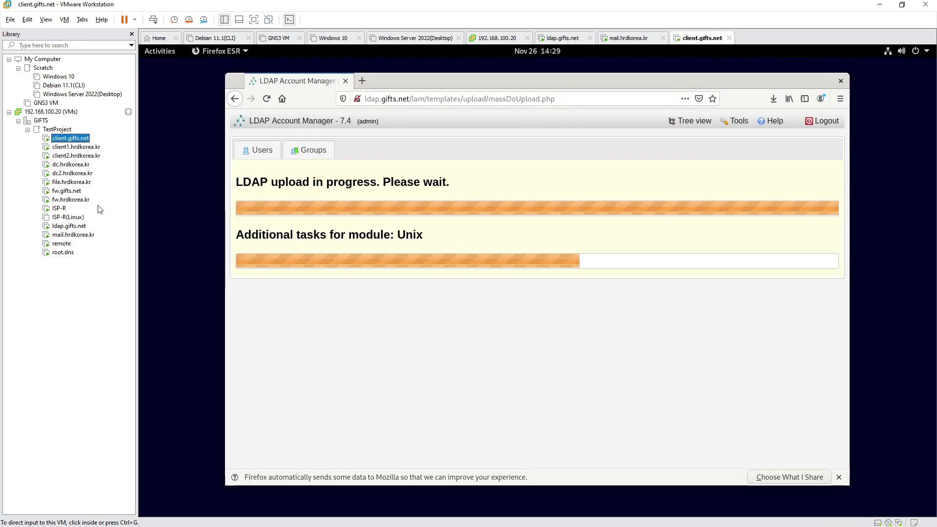
Step: Return to the ldap console and clear the terminal screen
click(81, 227)
key(ctrl+g)
key(Return)
key(Return)
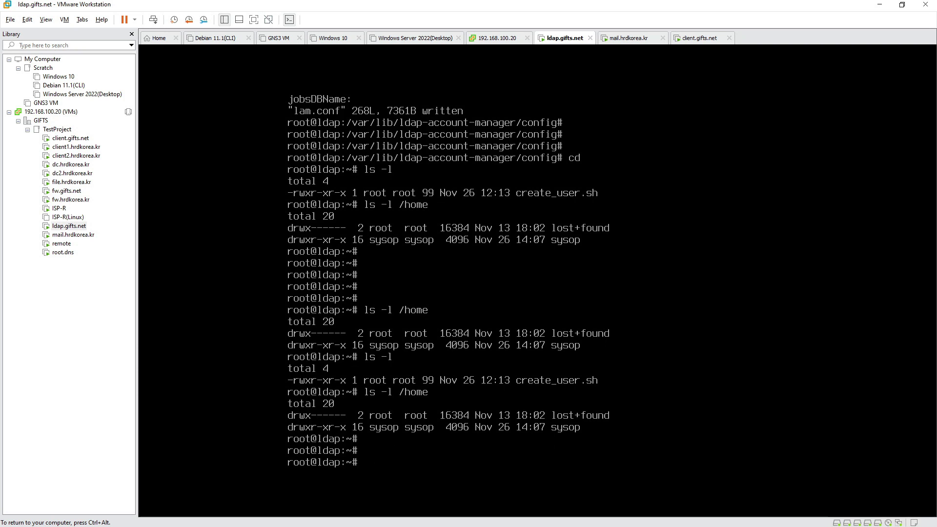
text(clear)
key(Return)
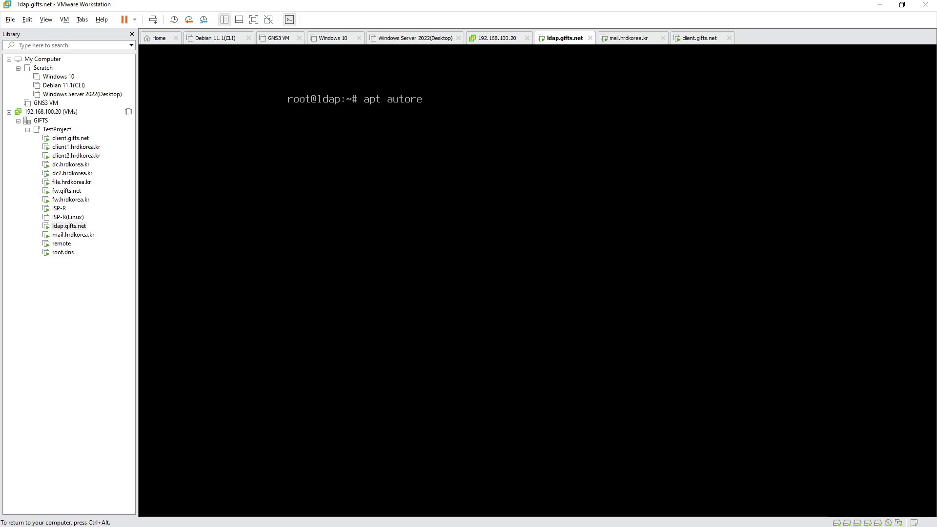
Step: Stage an unrun purge of the ldap-account-manager packages, then return to the client's upload page
text(purge ldap-account-manager ldap-)
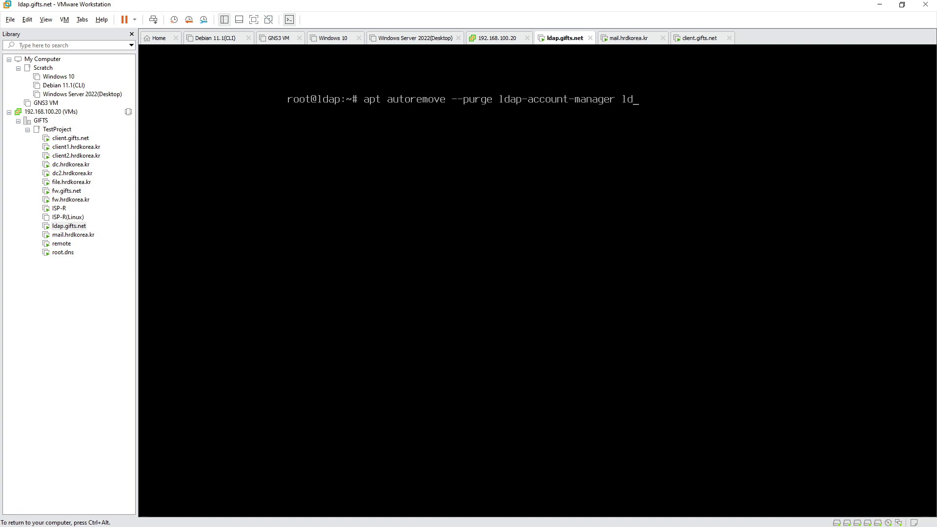
text(account)
text(-manage)
text(r-ld)
text(mdaemo)
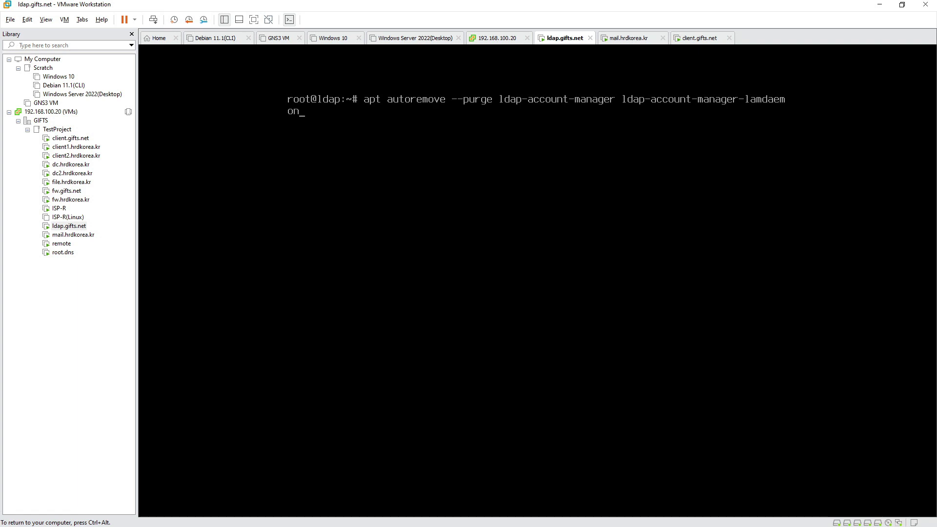
text(n)
key(ctrl+alt)
click(77, 140)
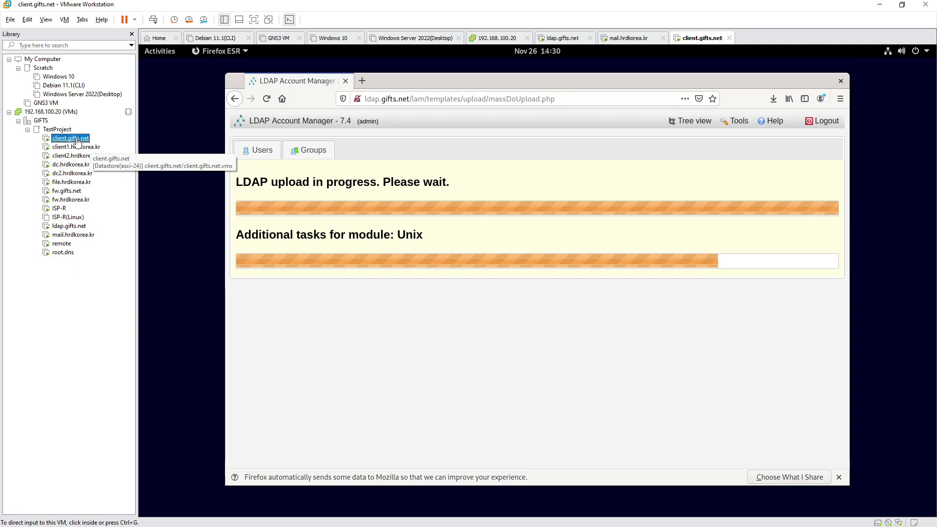
Step: Log out of LDAP Account Manager and close Firefox on client.gifts.net
click(483, 245)
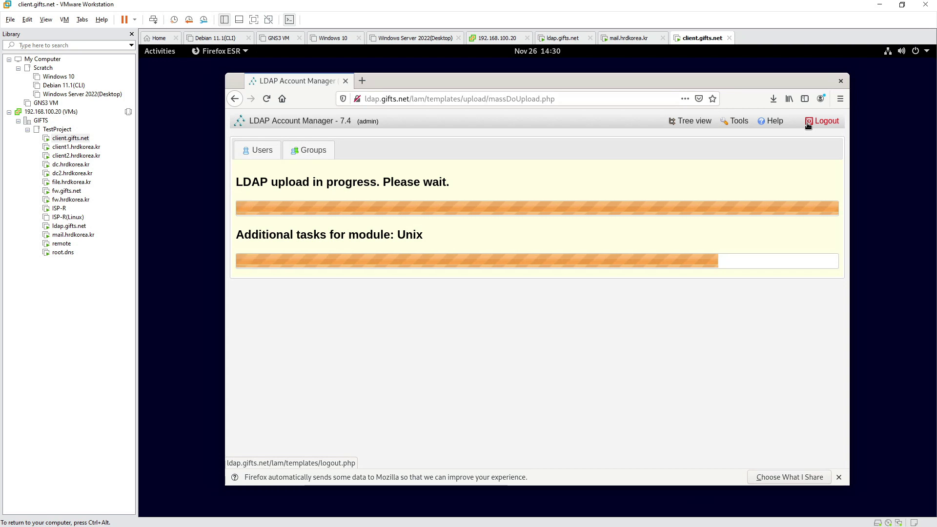
click(818, 125)
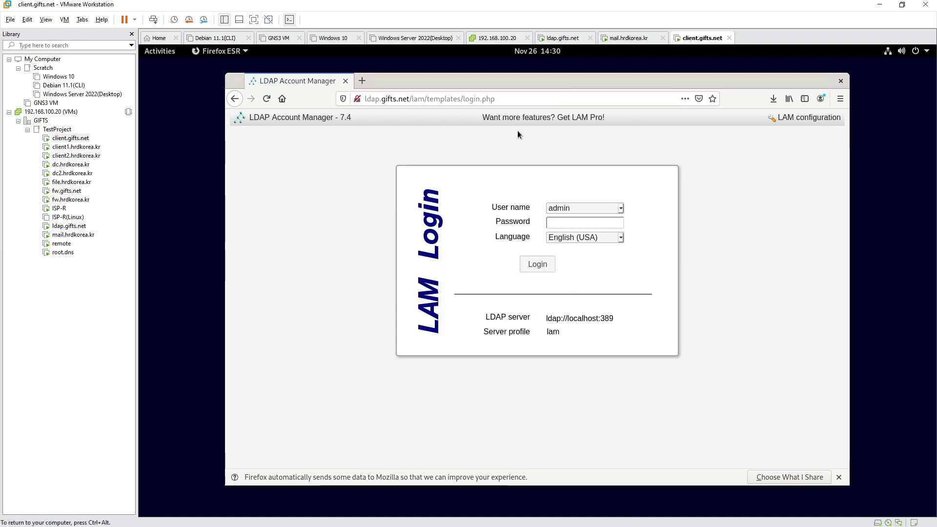
click(841, 81)
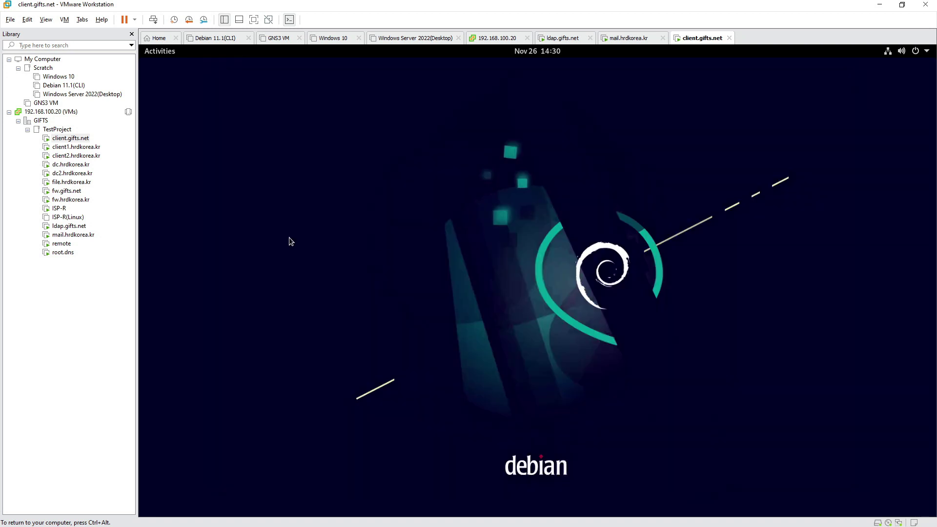
Step: Revert ldap.gifts.net to the 'Complete OpenLDAP setup' snapshot and power it back on
click(71, 227)
click(71, 227)
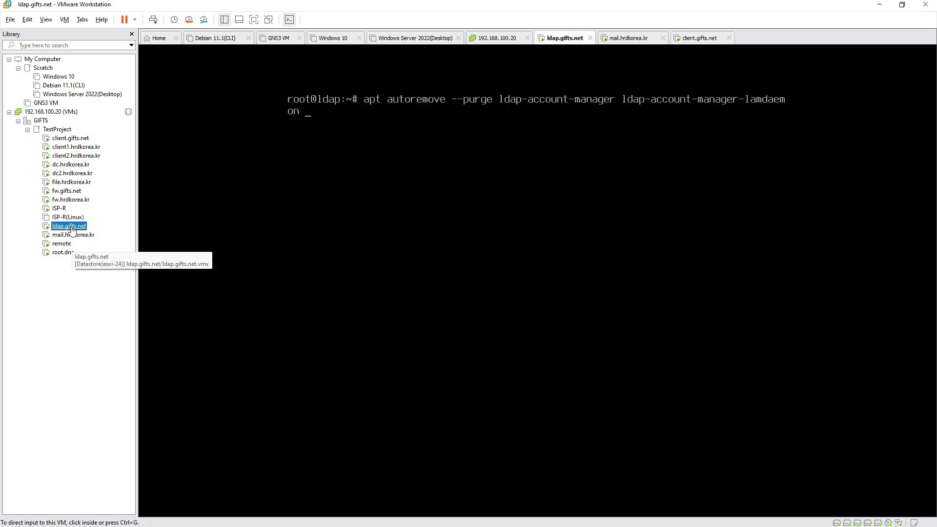
right_click(72, 228)
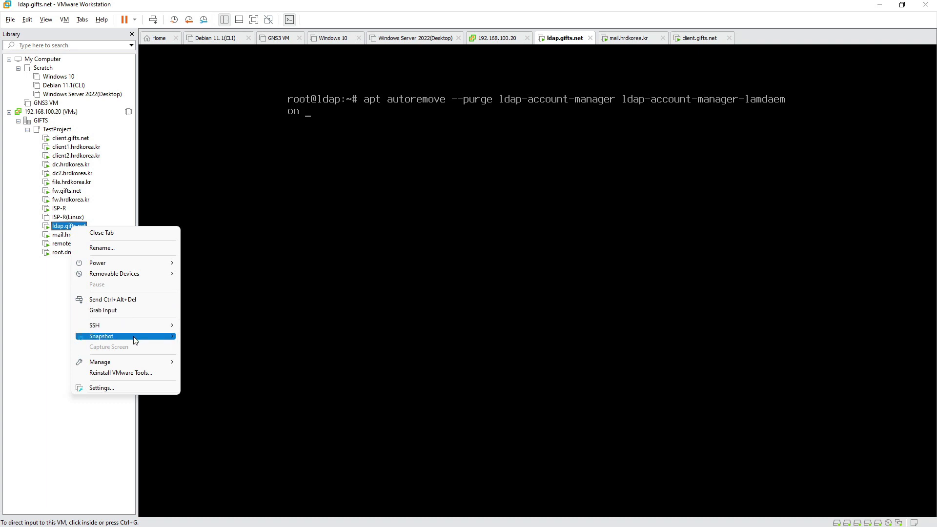
mouse_move(127, 336)
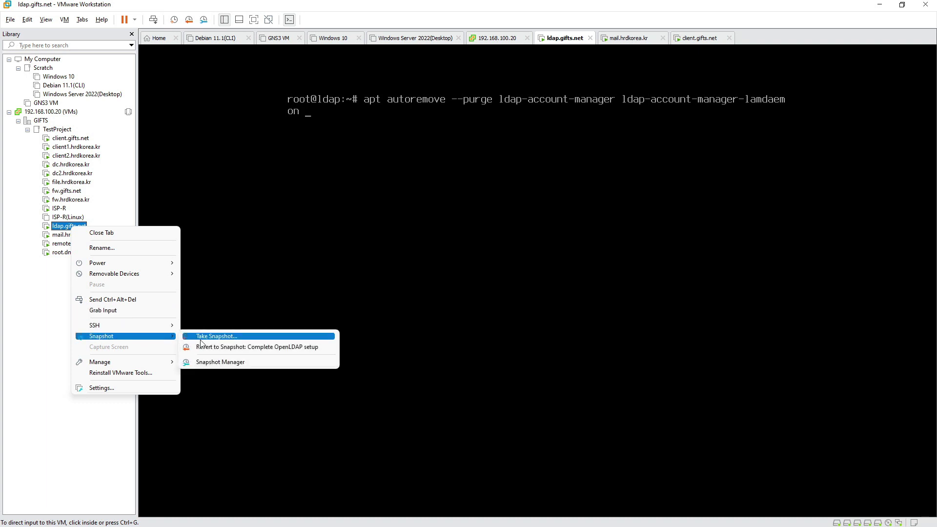
click(236, 350)
click(496, 286)
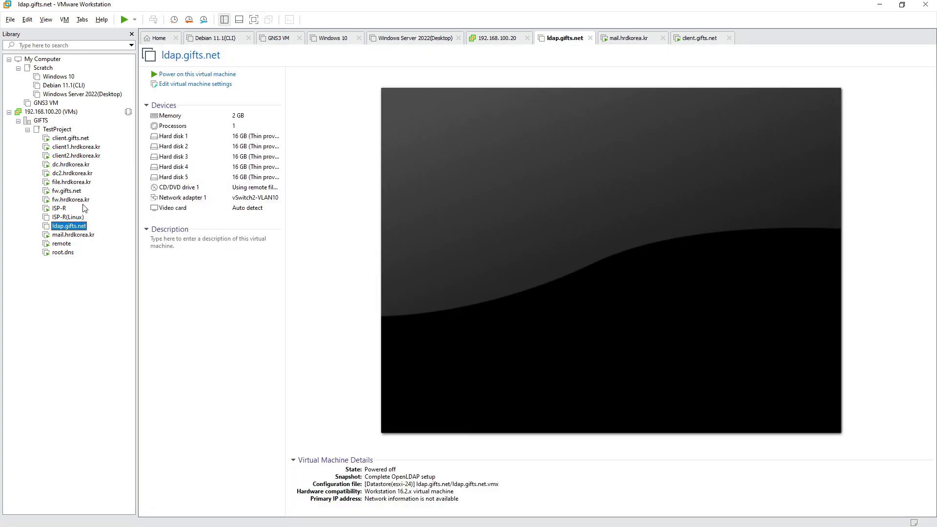
click(198, 75)
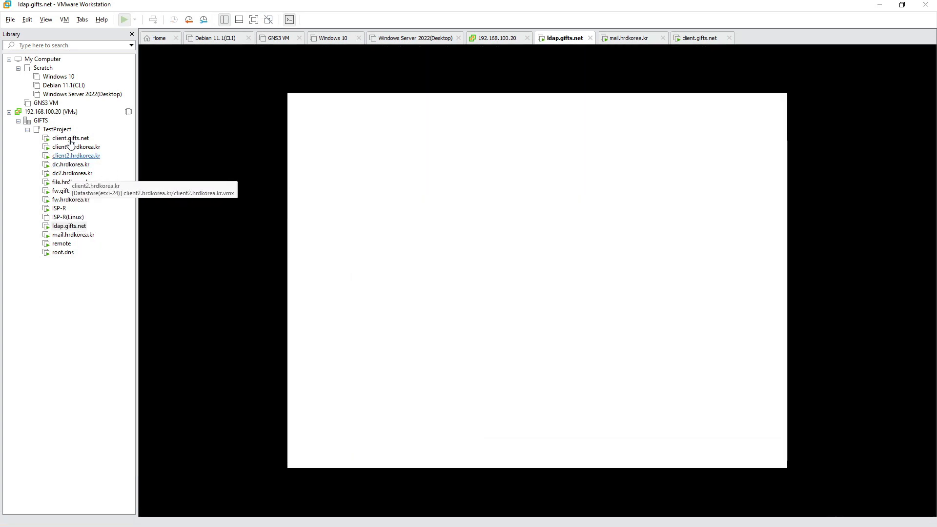
Step: Open the application search on client.gifts.net, then bring up the ldap.gifts.net login prompt
click(71, 141)
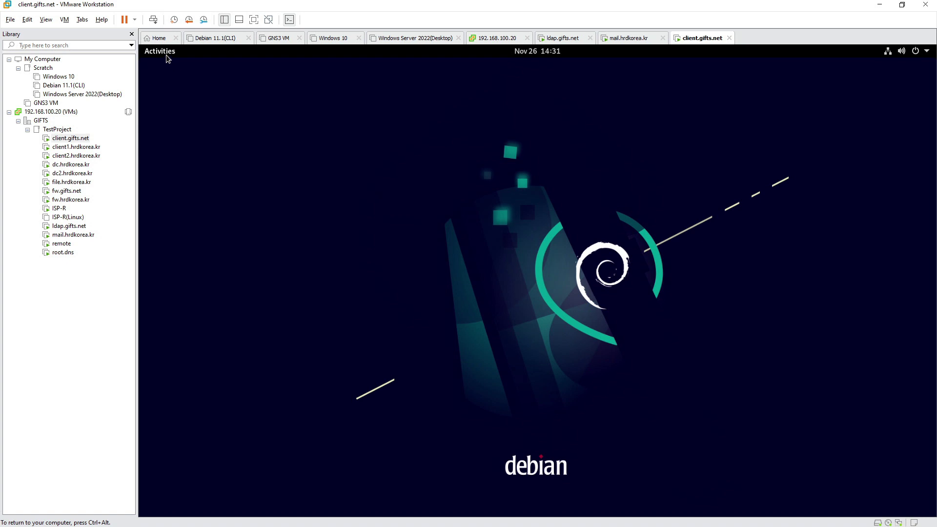
click(166, 54)
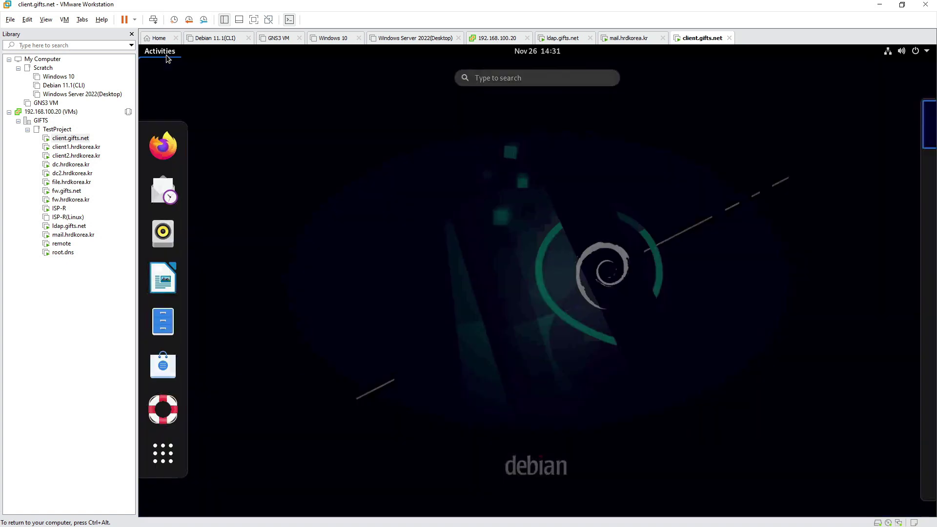
click(527, 80)
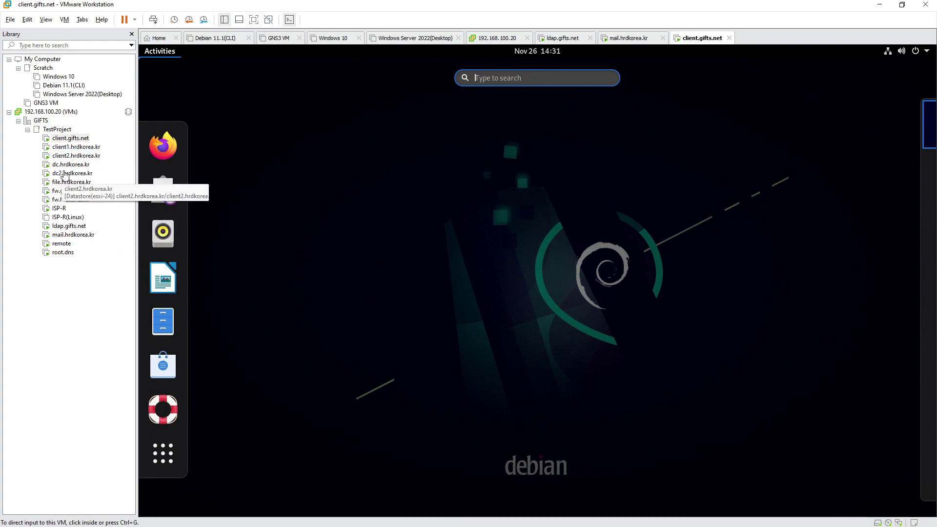
click(74, 227)
click(205, 244)
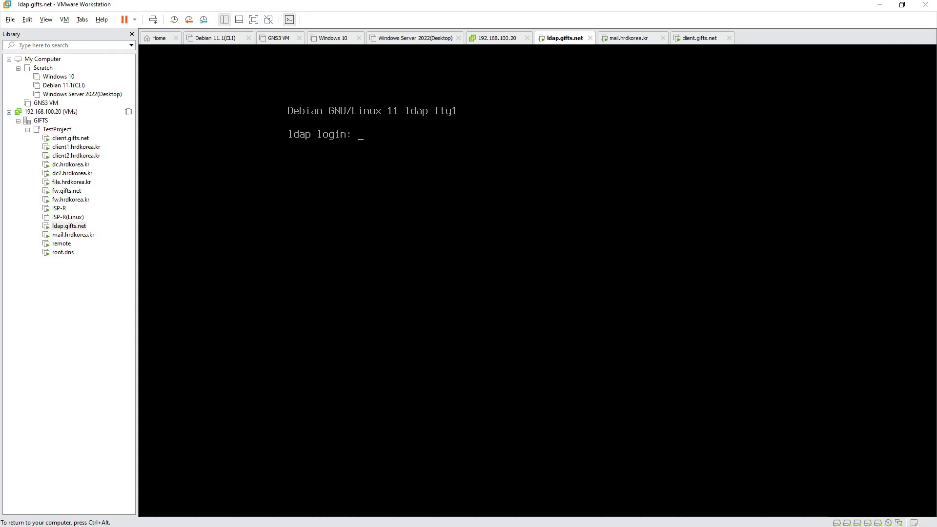
Step: Log in as root on the ldap VM and run ldapsearch -x
text(root)
key(Return)
key(Return)
key(Return)
key(Return)
key(Return)
text(lda-)
key(BackSpace)
key(BackSpace)
key(BackSpace)
text(dap)
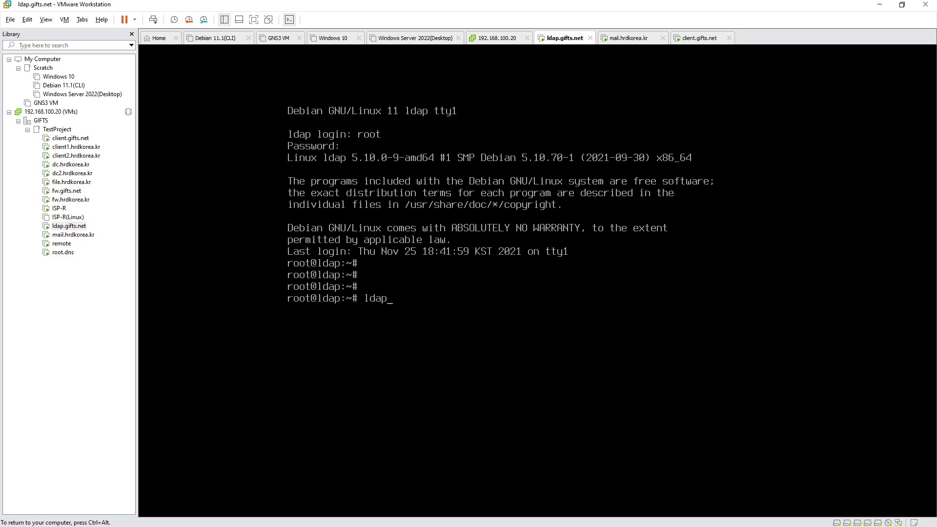
text(serc)
key(BackSpace)
key(BackSpace)
text(serach -x)
key(Return)
text(ldap)
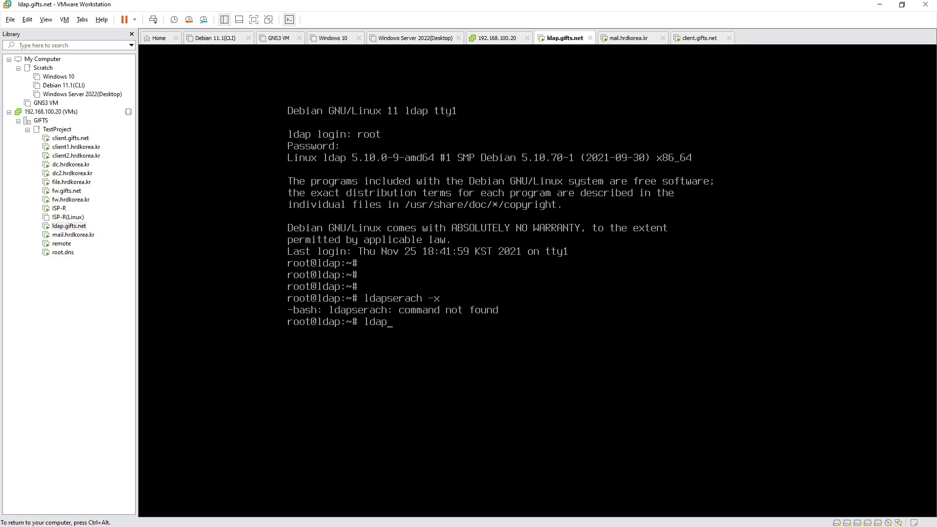
text(search -x)
key(Return)
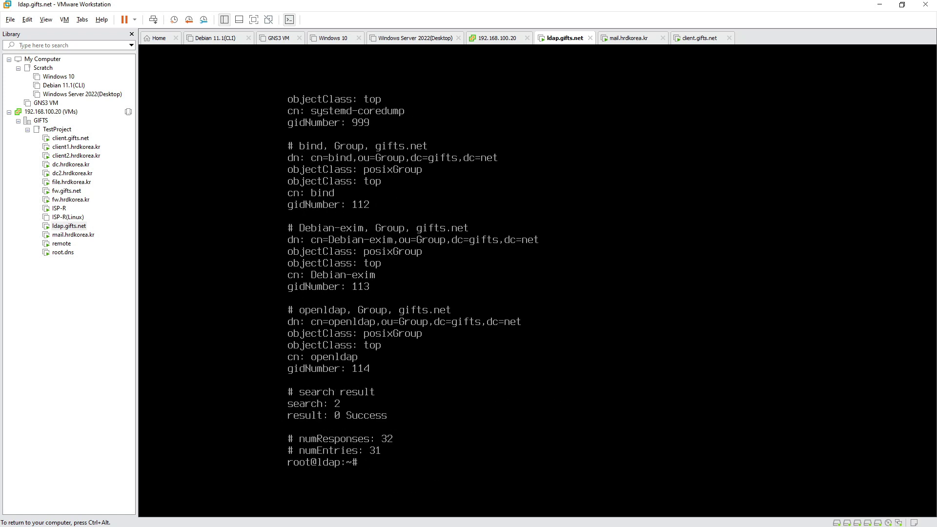
Step: Run 'ldapsearch -x | grep user' to find user entries, then go to client.gifts.net
key(Up)
key(Up)
key(BackSpace)
key(BackSpace)
key(BackSpace)
key(BackSpace)
key(BackSpace)
key(BackSpace)
key(BackSpace)
key(BackSpace)
key(BackSpace)
key(BackSpace)
key(BackSpace)
key(BackSpace)
key(ctrl+c)
key(Return)
key(Return)
key(Return)
key(Return)
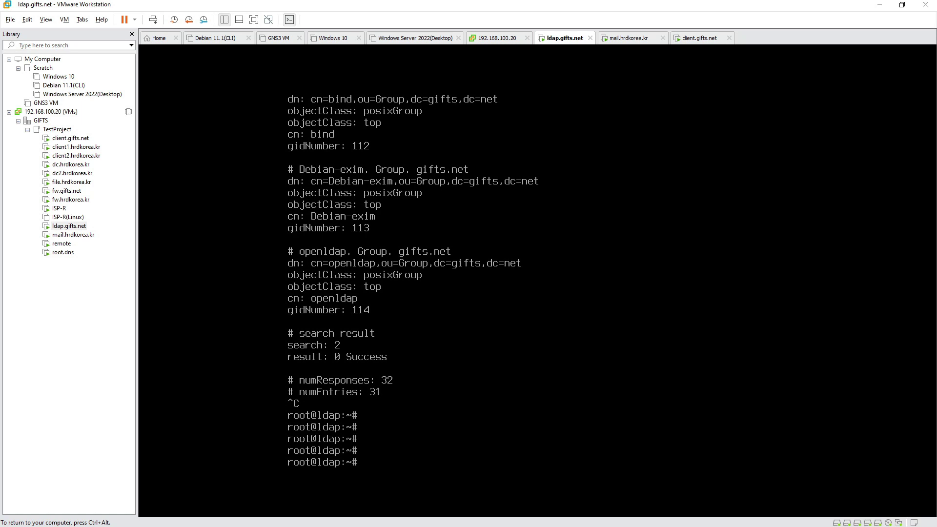
key(Up)
text(| gre)
key(BackSpace)
text(p user)
key(Return)
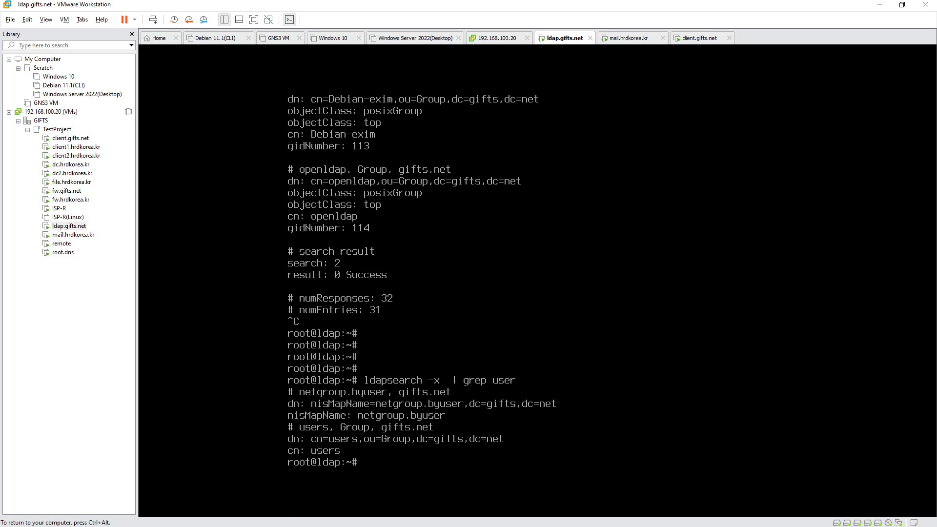
key(Return)
key(Return)
key(Return)
key(Return)
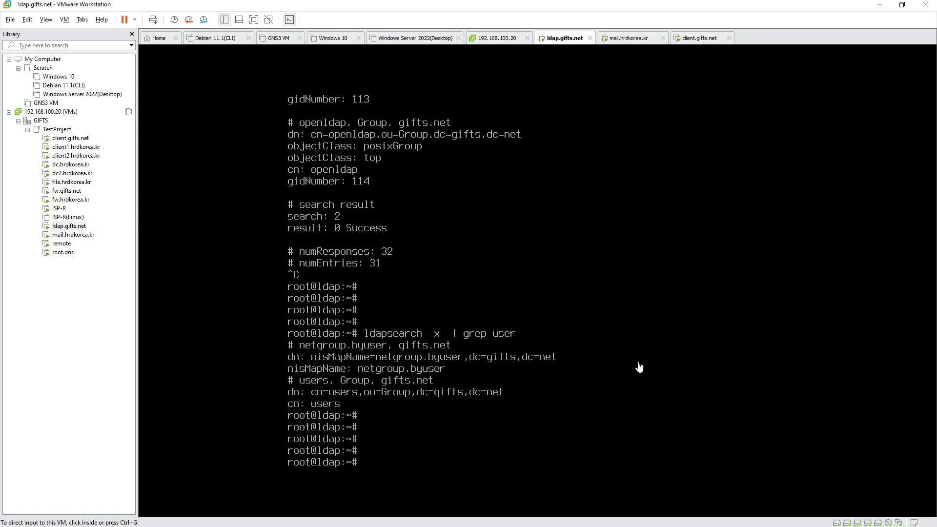
click(58, 139)
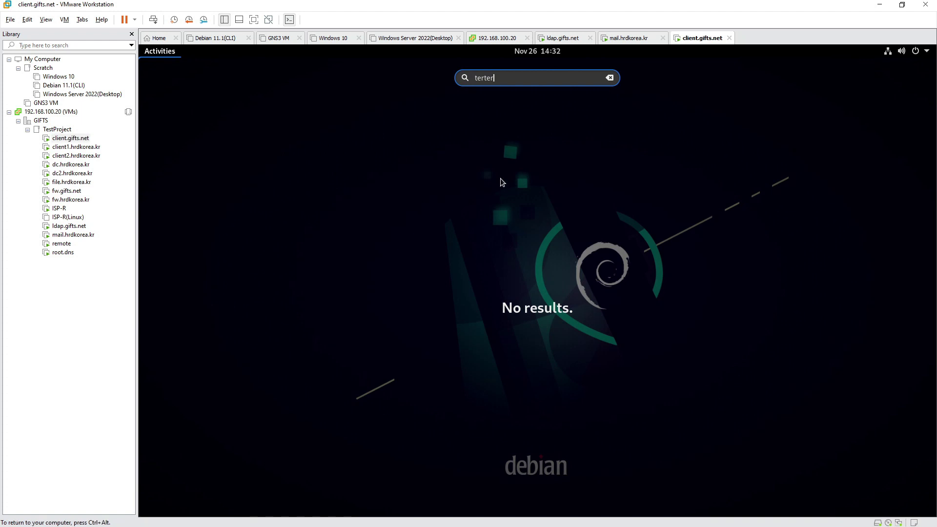
Step: Launch Terminal on the client VM and become root with su -
key(BackSpace)
key(BackSpace)
key(BackSpace)
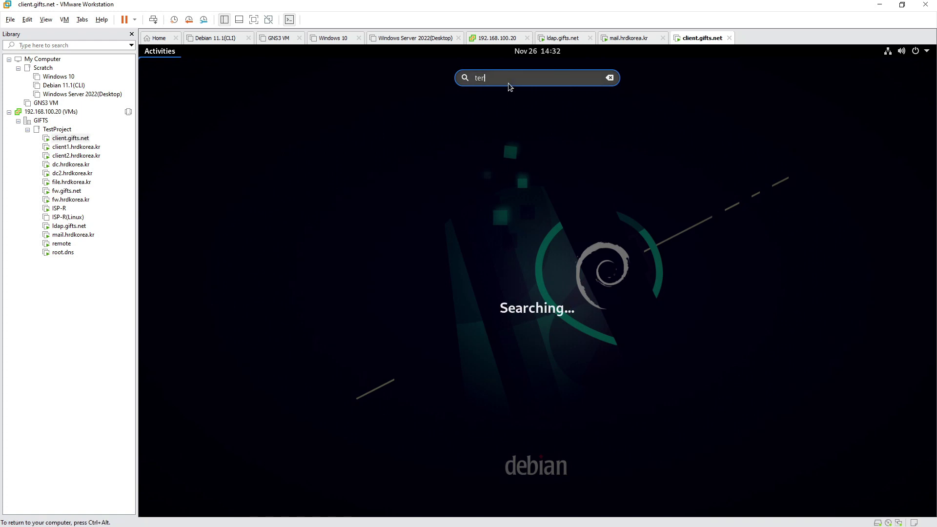
click(493, 123)
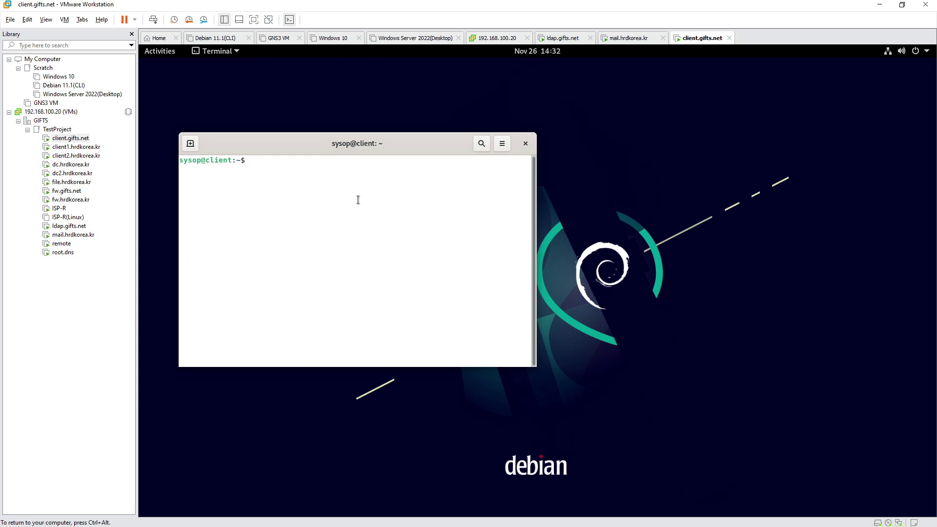
key(Return)
key(Return)
key(Return)
text(su -)
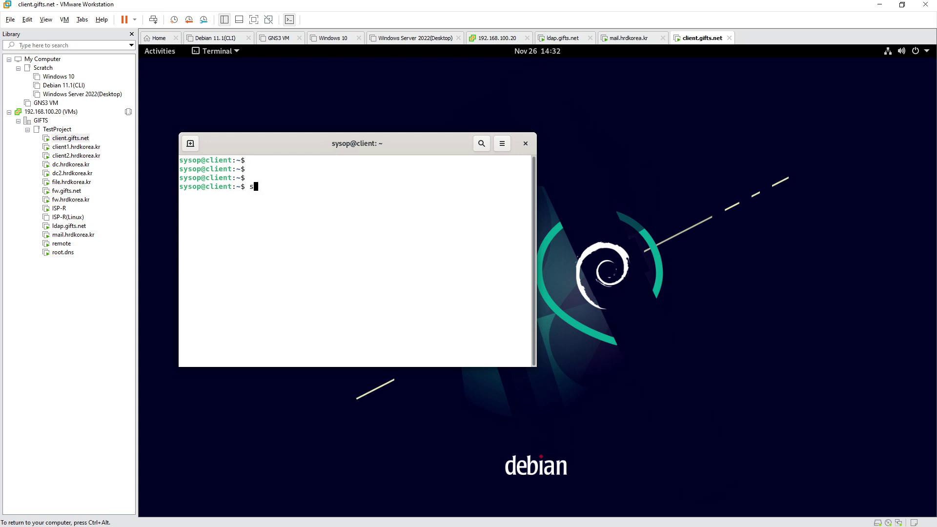
key(Return)
key(Return)
key(Return)
key(Return)
Step: Show sysop's user and group ids with id sysop
text(l)
key(BackSpace)
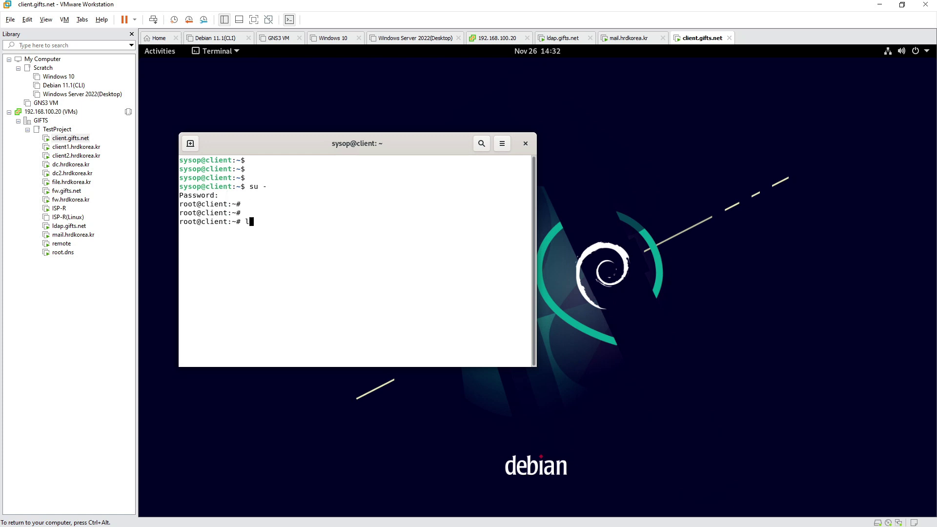
text(id sysop)
key(Return)
key(Return)
key(Return)
Step: Print the contents of /etc/nsswitch.conf
key(ctrl+alt)
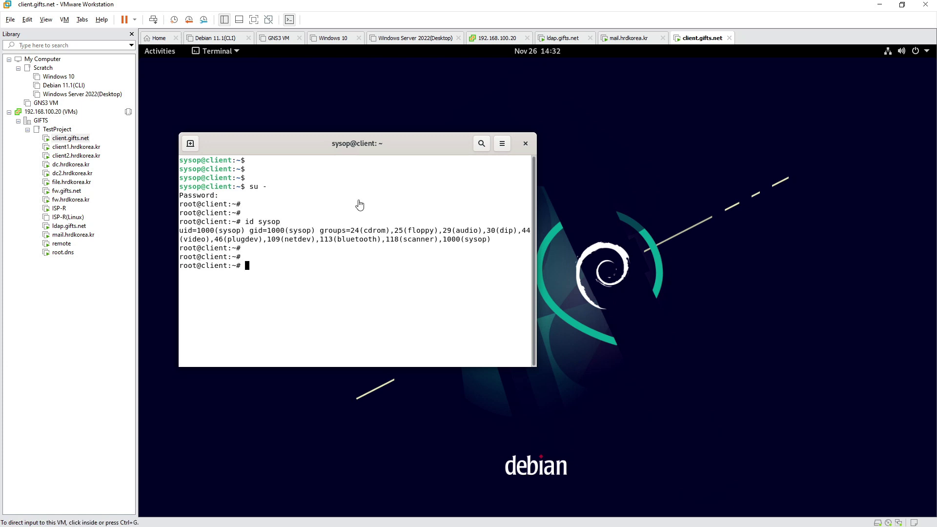
click(310, 248)
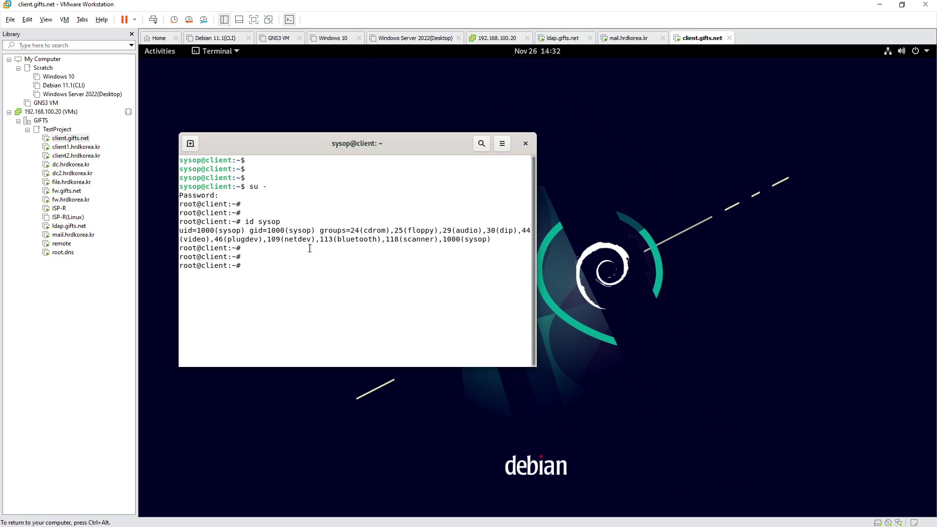
text(v)
key(BackSpace)
text(cat /etc/nsswitch.conf)
key(Return)
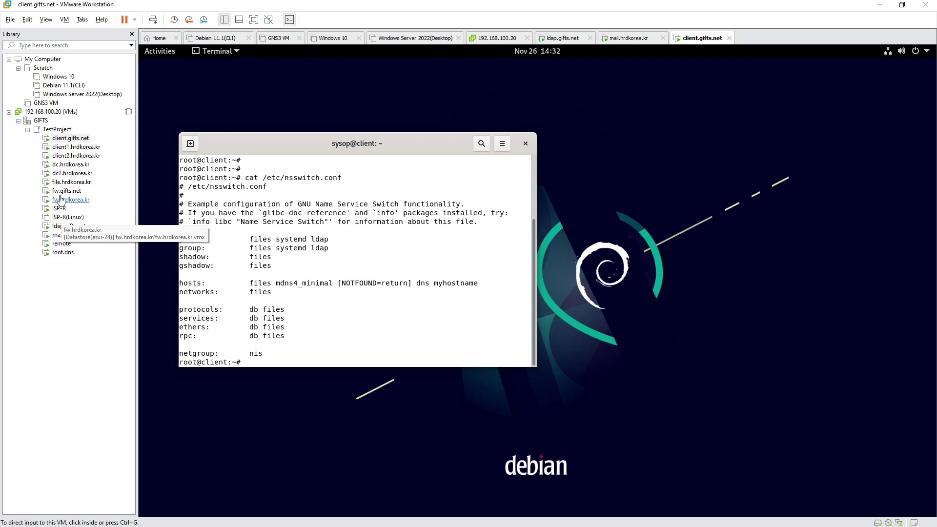
Step: On ldap.gifts.net, clear the console and run 'systemctl restart slapd.service'
click(68, 226)
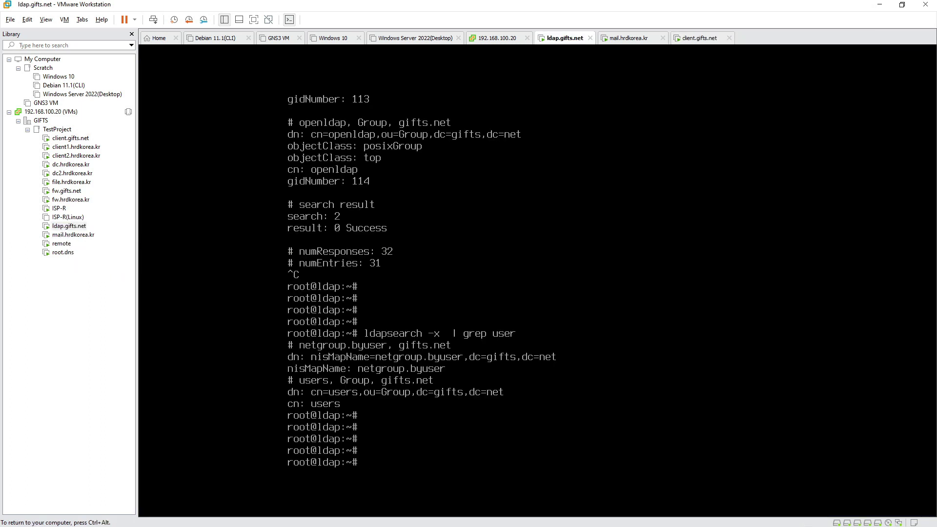
key(Return)
key(Return)
key(Return)
key(Return)
text(clear)
key(Return)
key(Return)
key(Return)
text(apt)
key(BackSpace)
key(BackSpace)
key(BackSpace)
key(BackSpace)
text(systemctl restart)
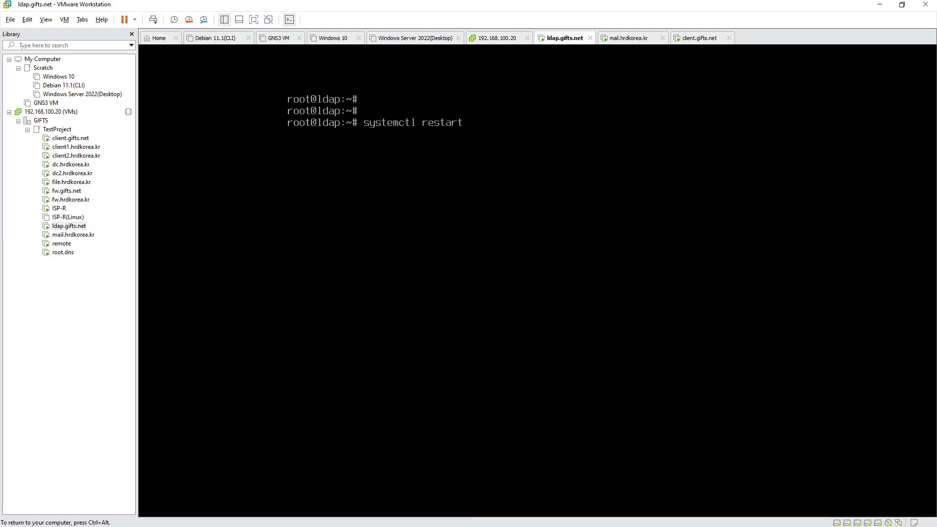
text( sla)
key(Tab)
key(Return)
key(Return)
key(Return)
key(Return)
key(Return)
text(vim /var/l)
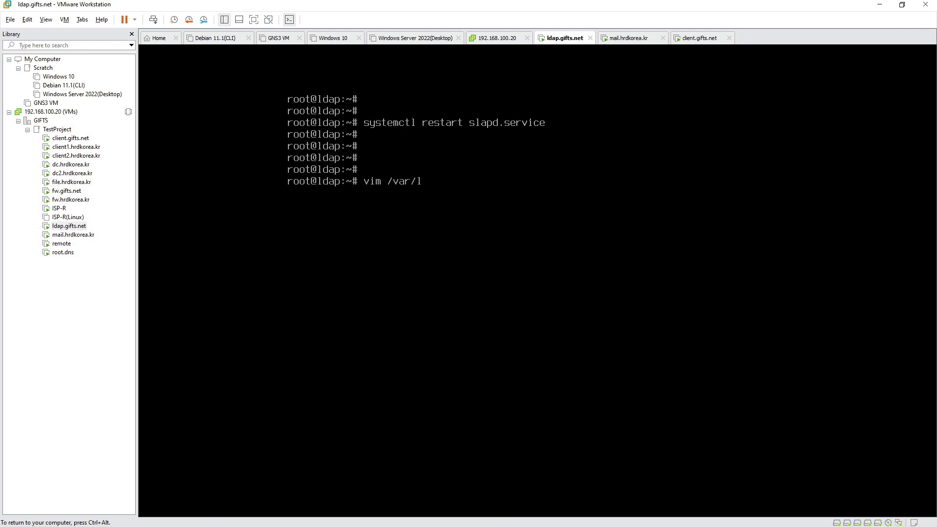
text(og/syslog)
Step: View /var/log/syslog in vim, quit with :q, then run eject
key(Return)
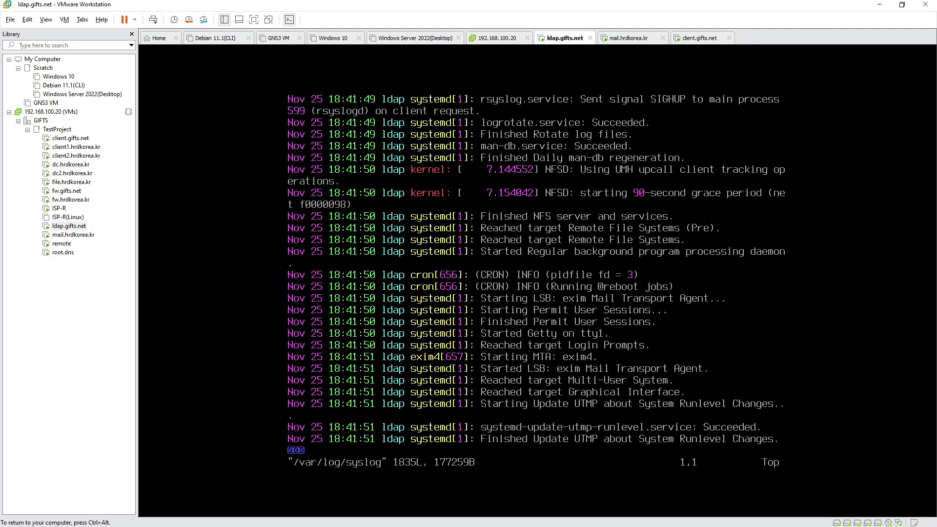
text(:q)
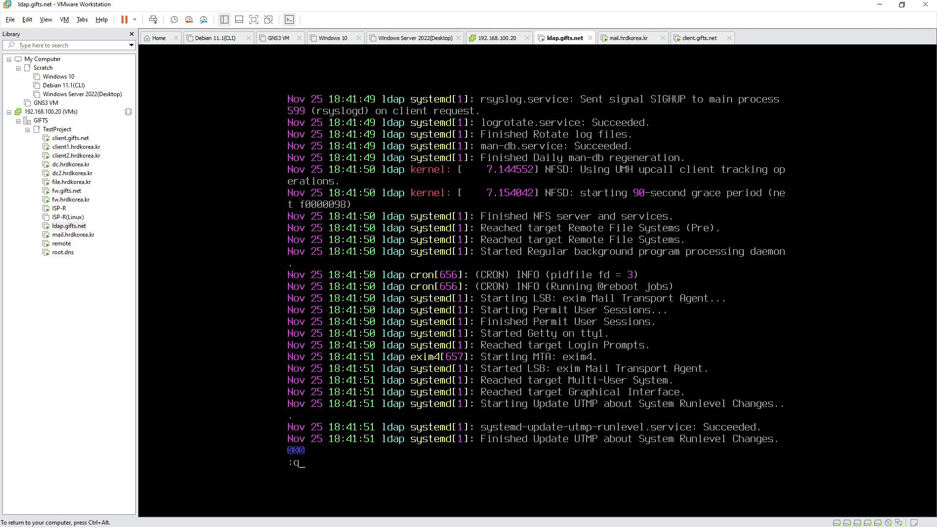
key(Return)
key(Return)
key(Return)
key(Return)
key(Return)
key(Return)
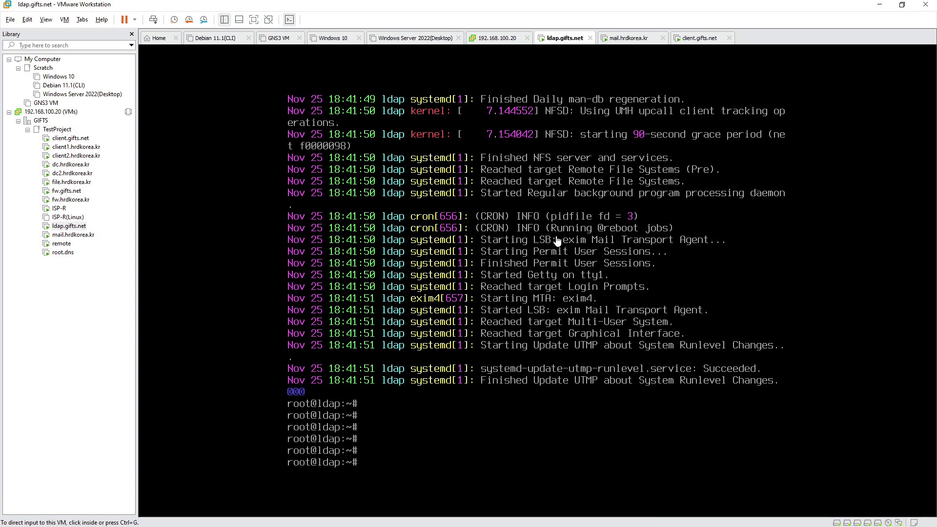
text(eject)
key(Return)
key(ctrl+alt)
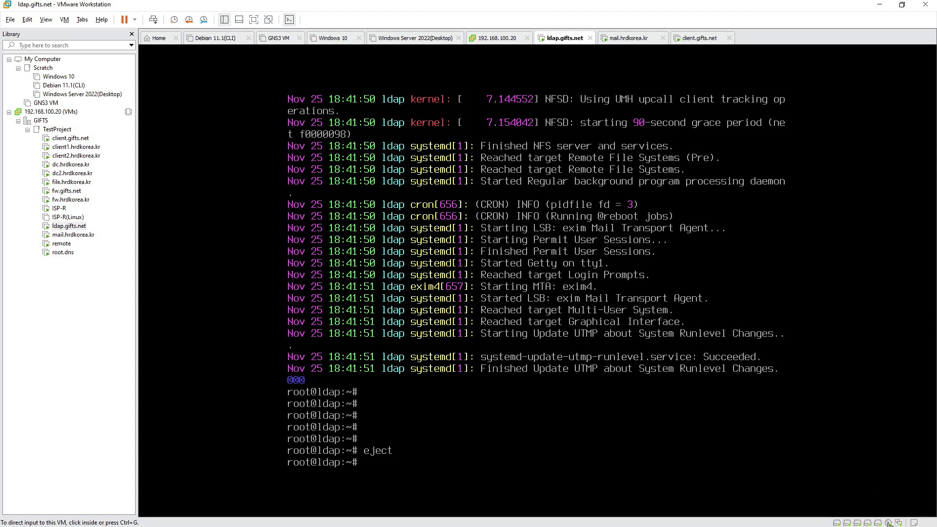
Step: Check the CD/DVD drive options and run eject again on the ldap VM
click(891, 524)
click(903, 500)
click(876, 502)
text(eject)
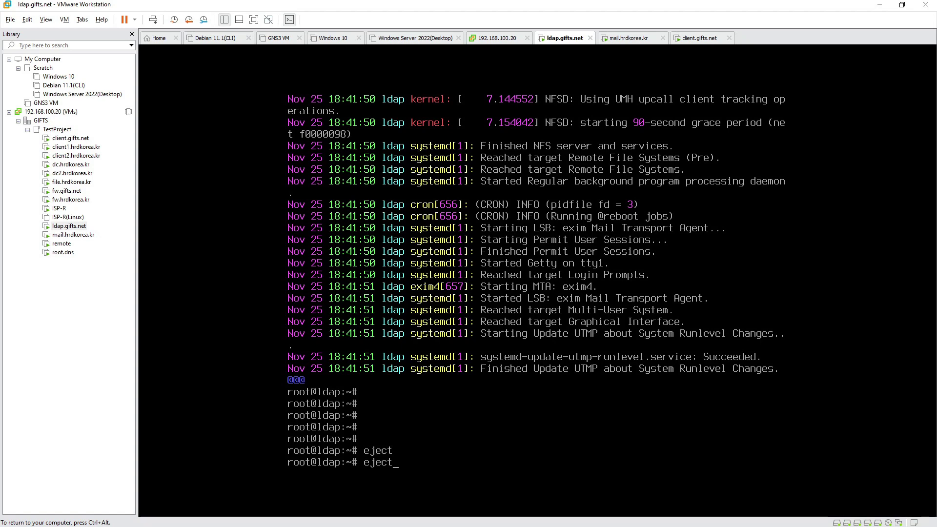
key(Return)
key(ctrl+alt)
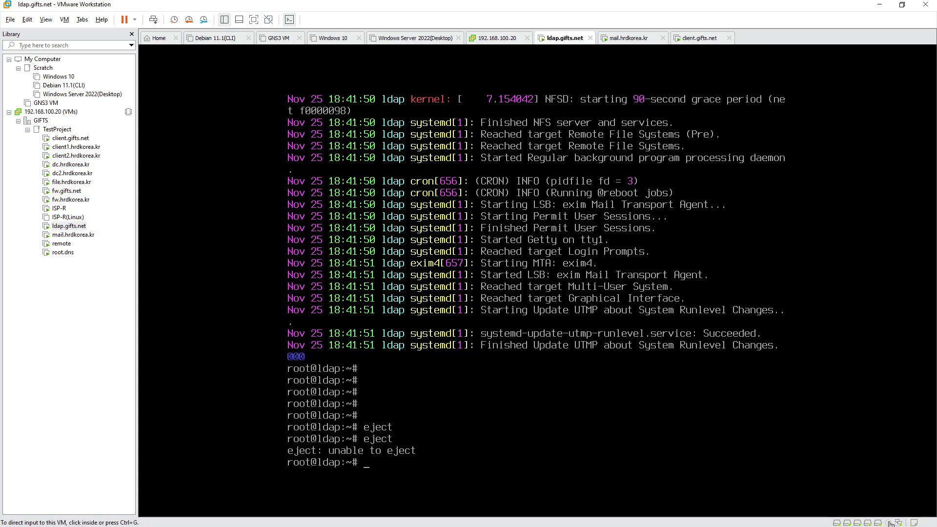
Step: Set the CD/DVD drive to debian-11.1.0-amd64-DLBD-2.iso, marked Connected
double_click(889, 522)
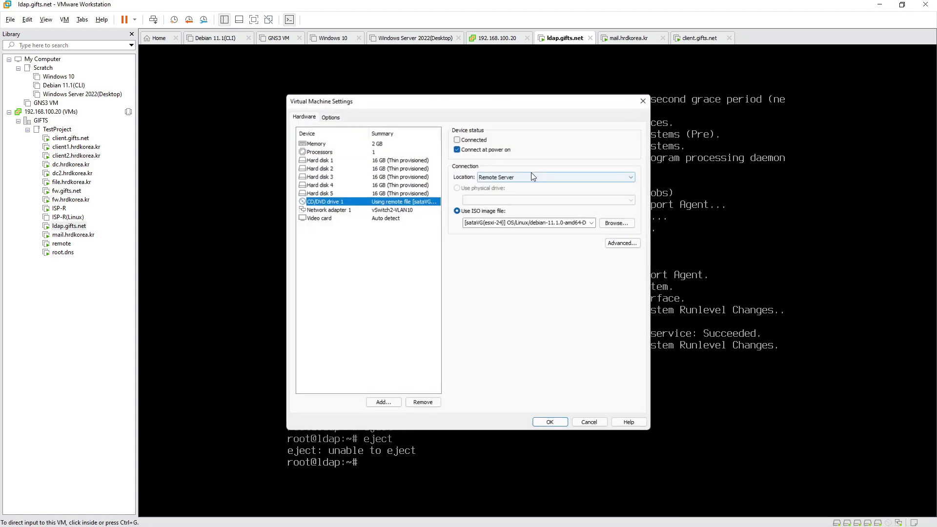
click(616, 223)
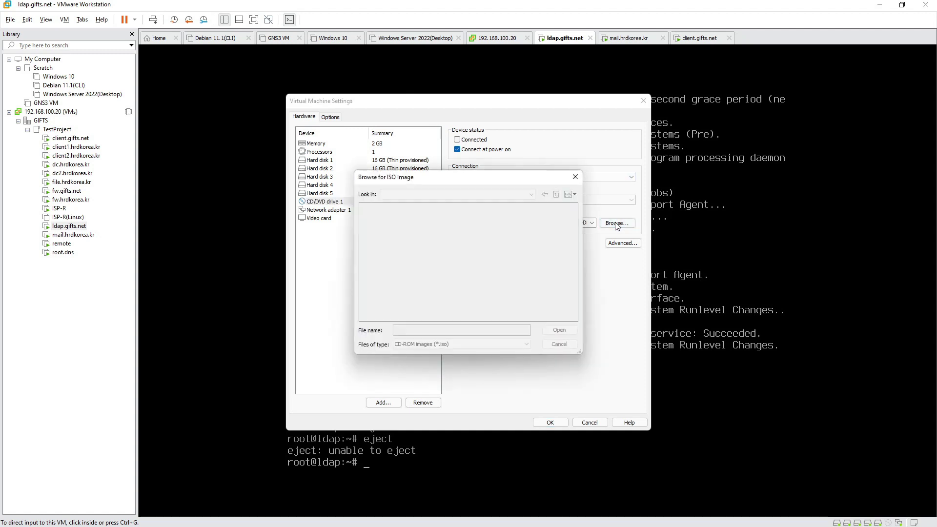
double_click(434, 232)
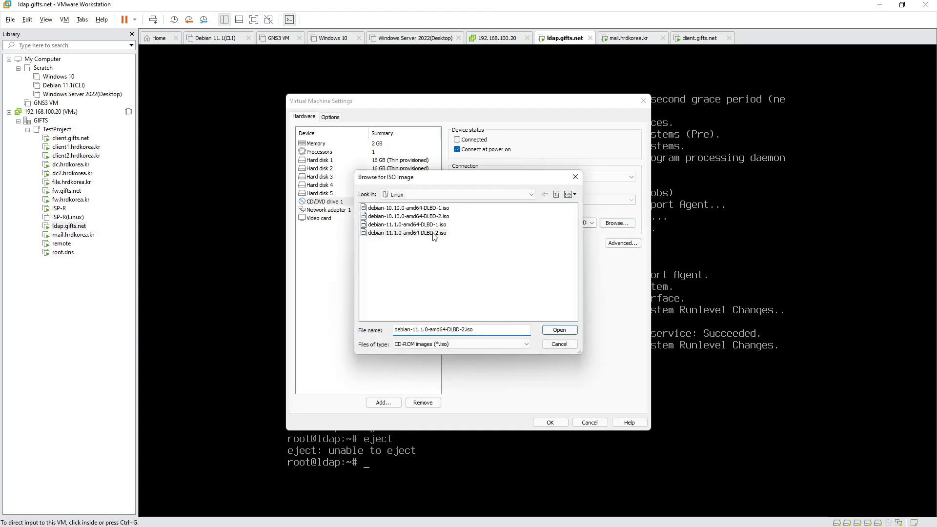
click(467, 141)
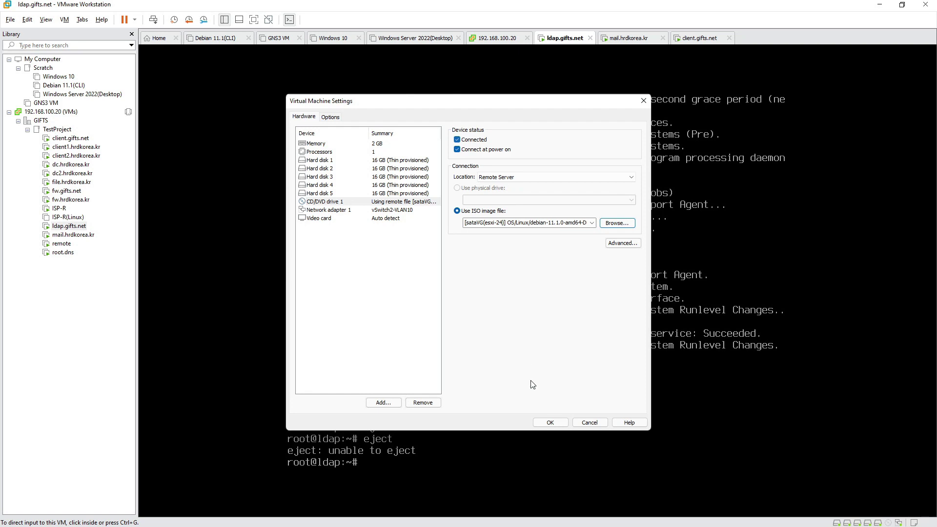
click(549, 422)
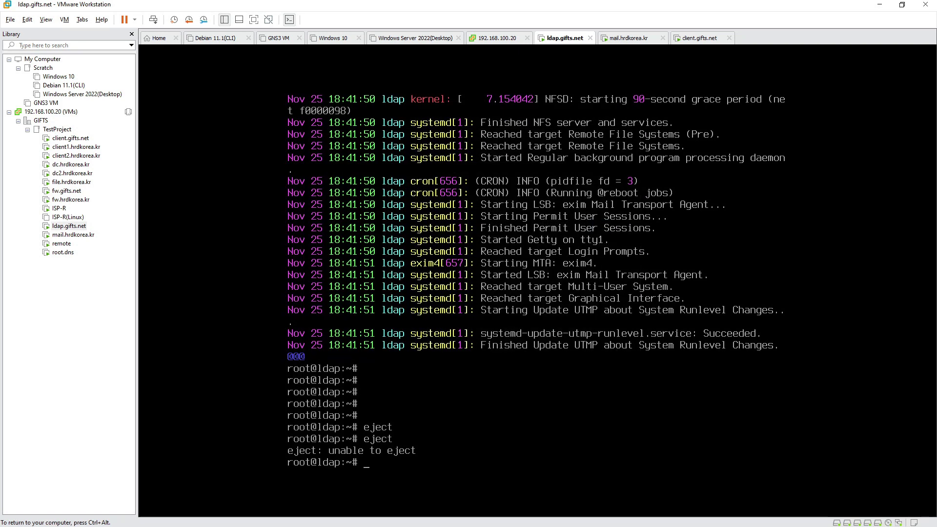
key(Return)
key(Return)
key(Return)
key(Return)
Step: Register the first Debian 11.1.0 disc as a package source with apt-cdrom add
text(apt)
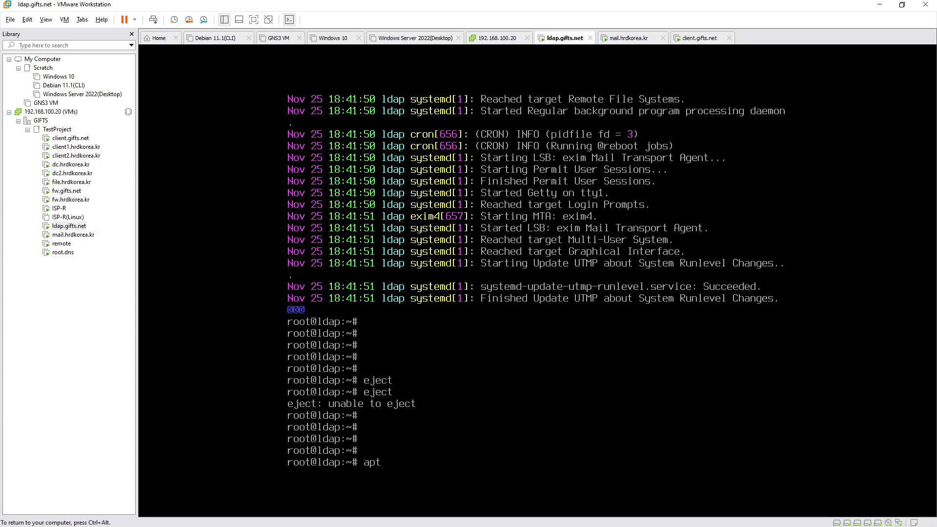
text(-co)
text(rom add)
key(Return)
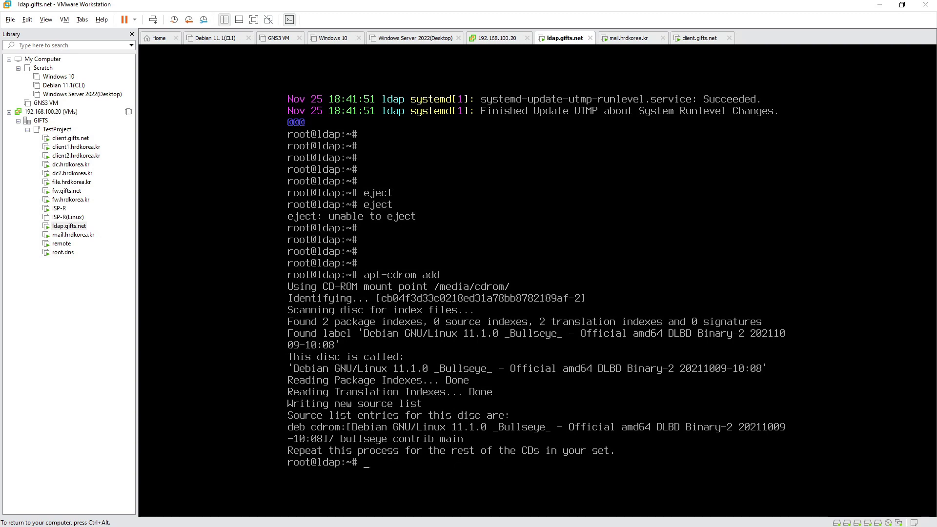
key(Return)
key(Return)
Step: Eject the disc from the ldap VM and release input back to the host
text(eject)
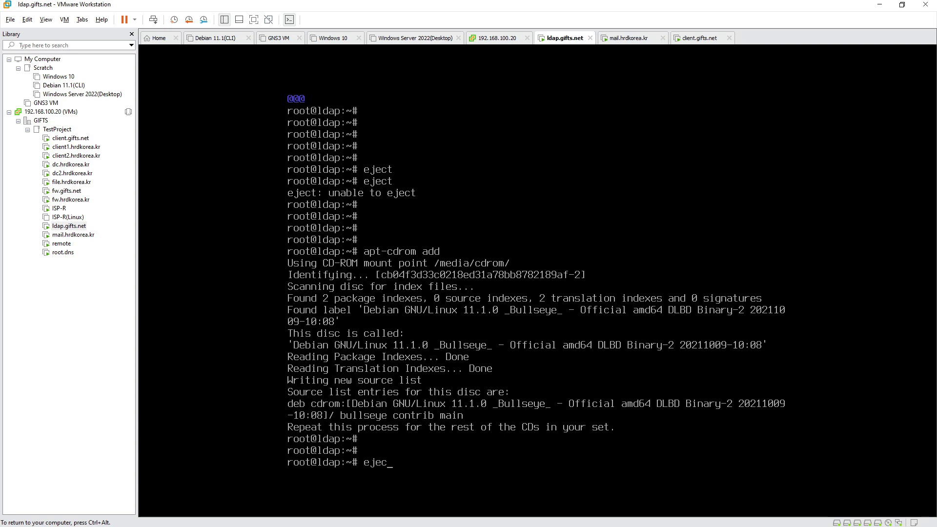
key(Return)
key(ctrl+alt)
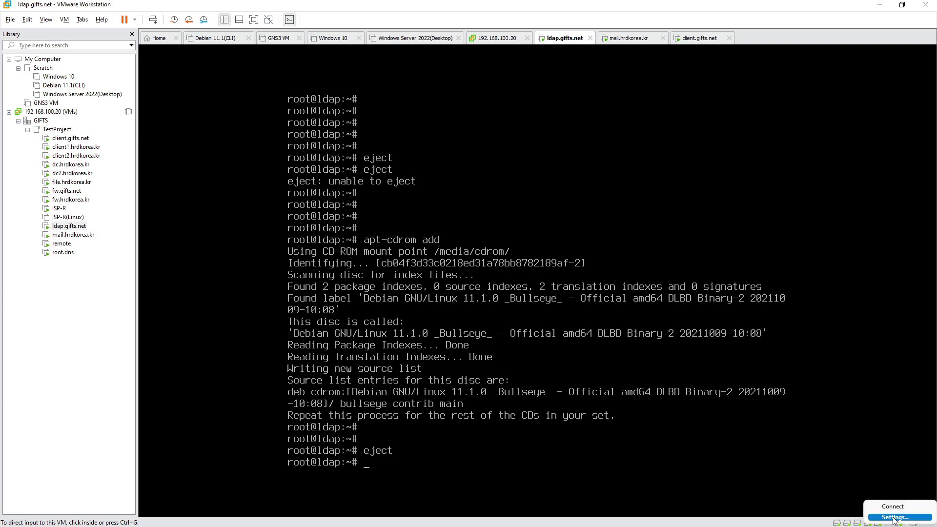
Step: Load debian-11.1.0-amd64-DLBD-2.iso into the ldap VM's CD drive and start typing apt install
key(ctrl+d)
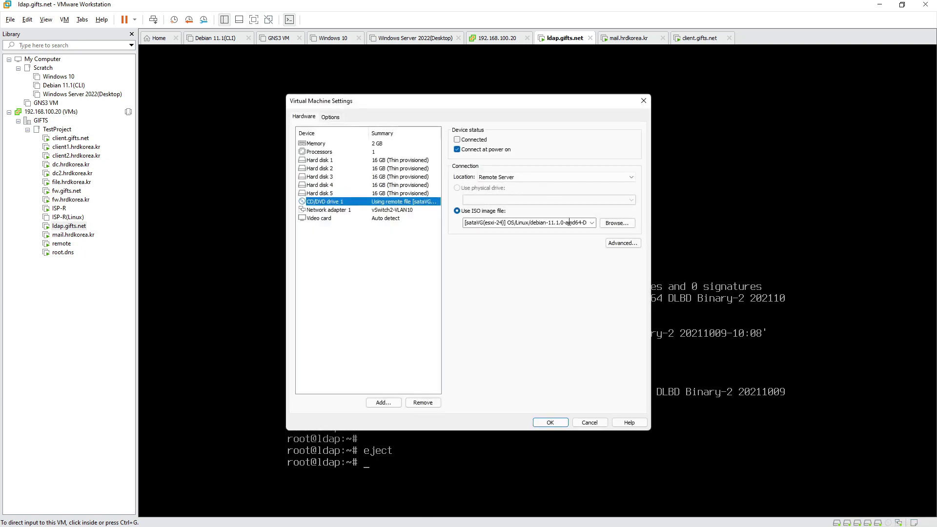
click(616, 223)
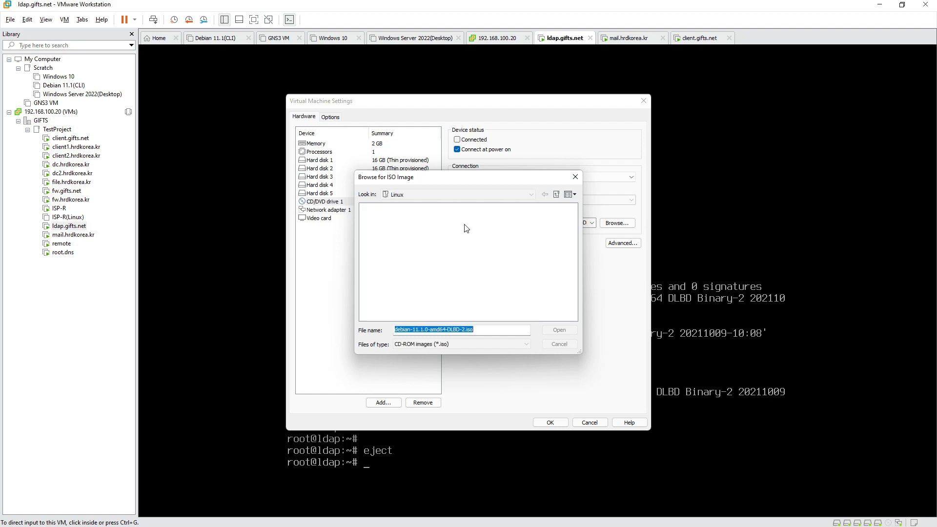
double_click(434, 225)
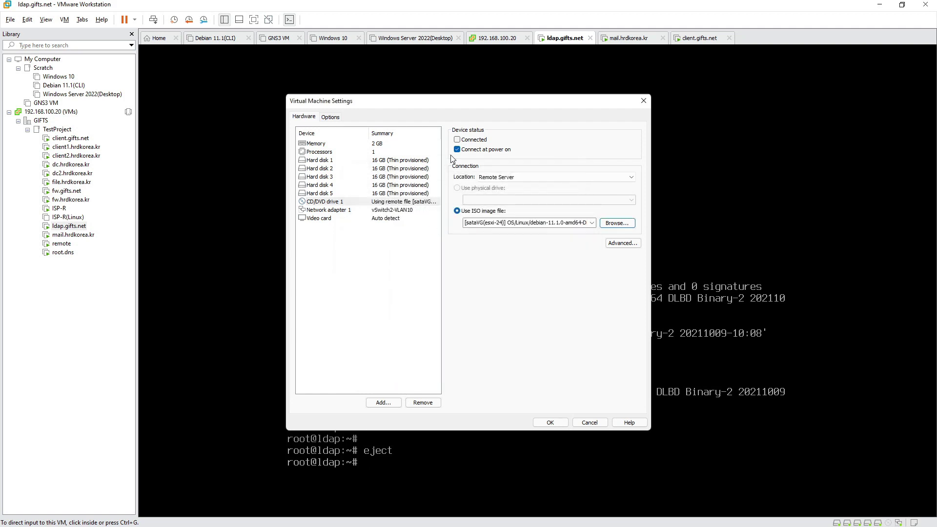
click(551, 422)
text(apt)
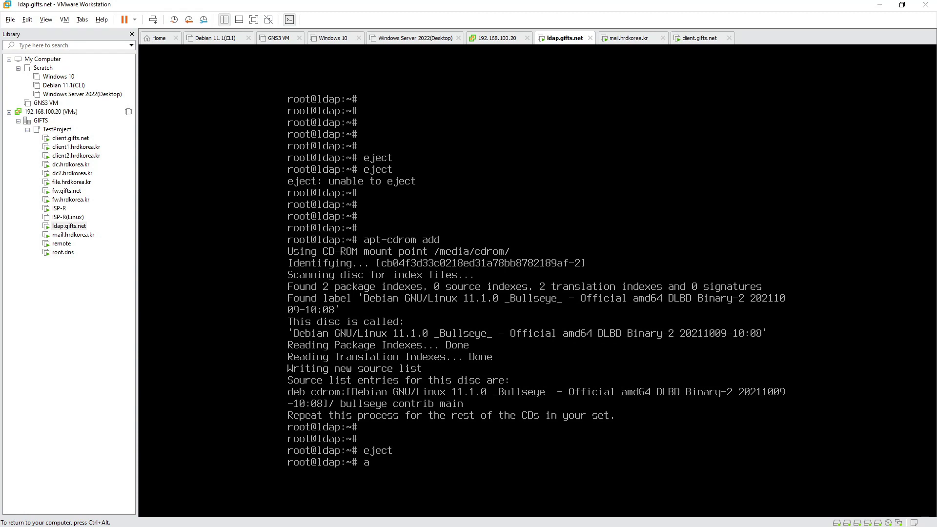
text( install =y)
key(BackSpace)
key(BackSpace)
key(BackSpace)
Step: Run apt install -y ldap-account-manager ldap-account-manager-lamdaemon on the ldap VM
text(-y ldap-accou)
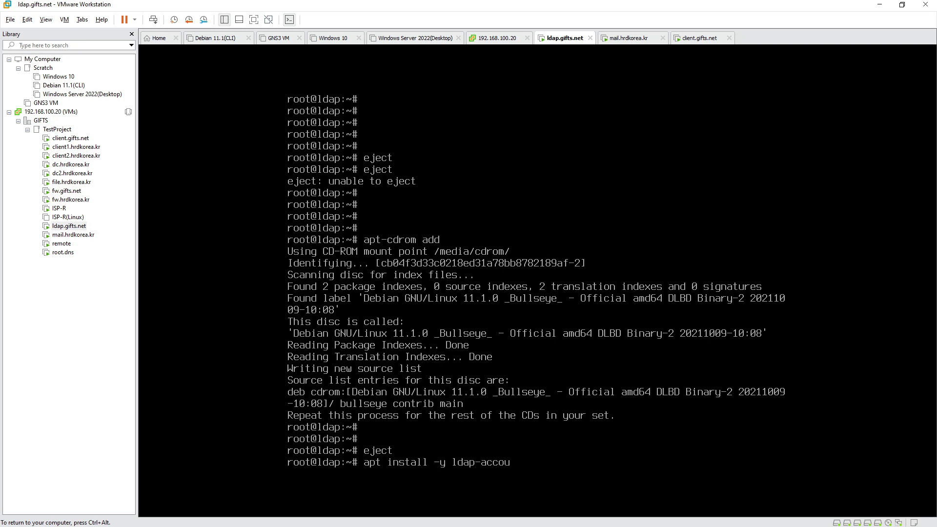
text(nt-manager ldap-account-man)
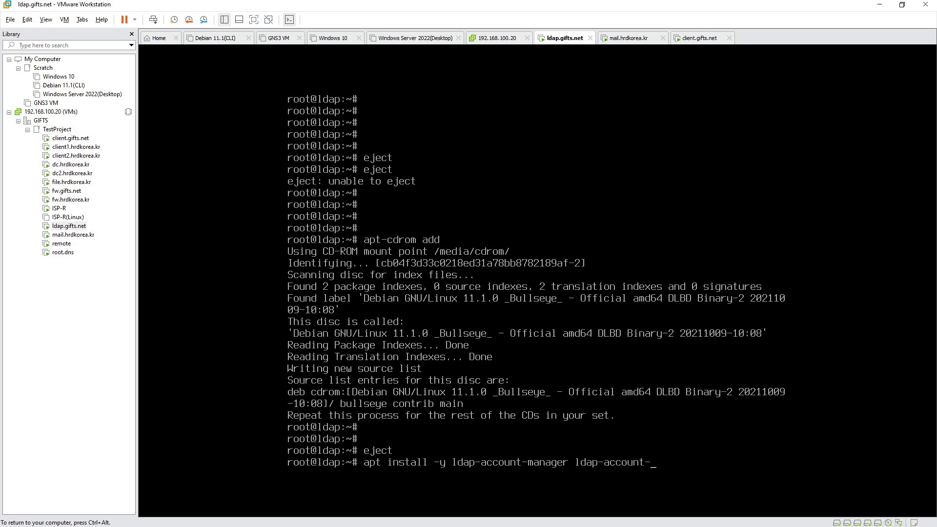
text(ager-lamdaemon)
key(Return)
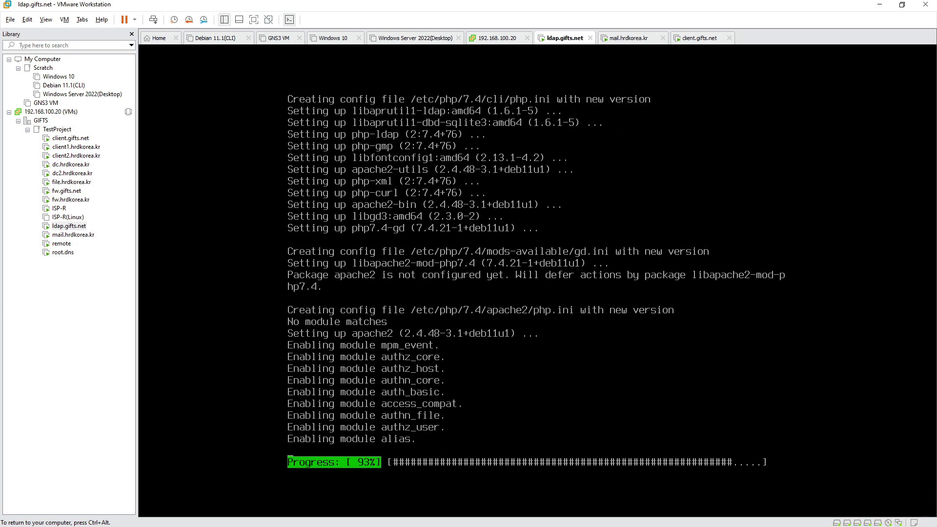
Step: Log in as root on the second text console and eject the disc
key(alt+F2)
text(root)
key(Return)
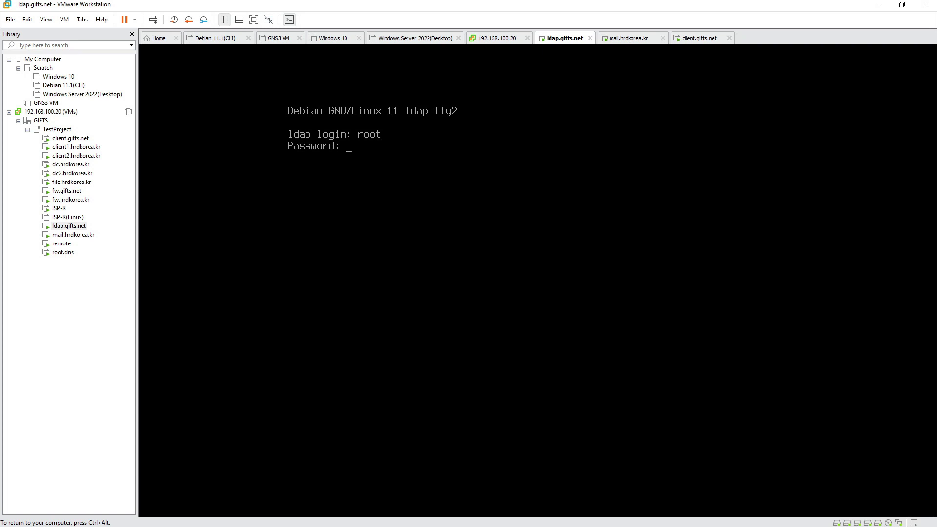
key(Return)
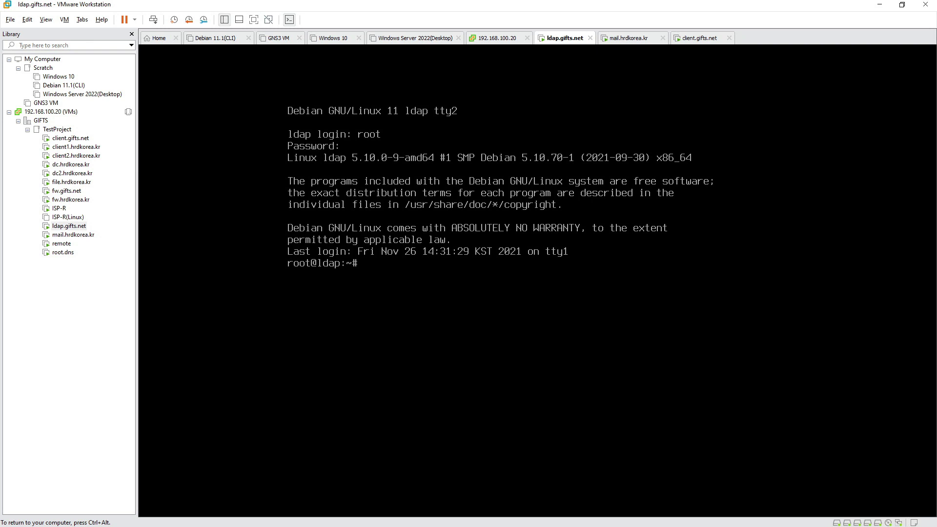
key(alt+1)
key(Return)
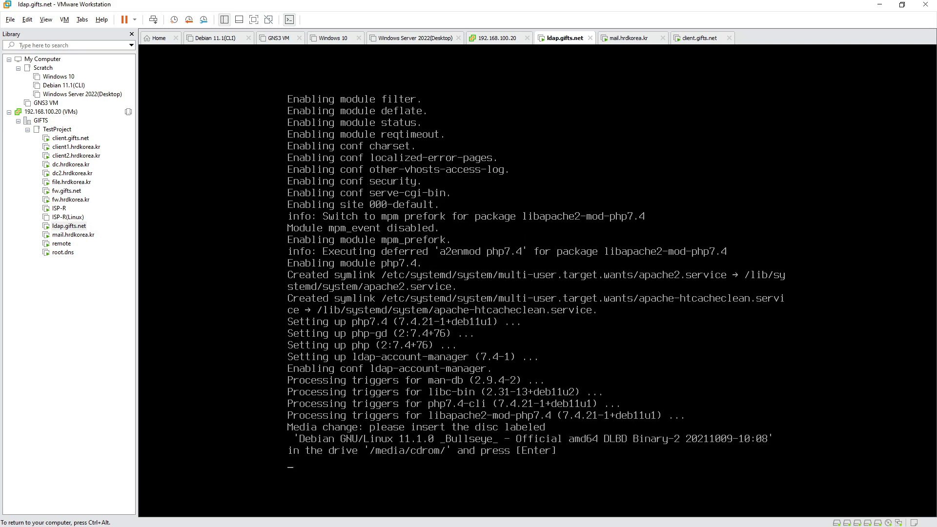
key(alt+F2)
text(eject)
key(Return)
key(ctrl+alt)
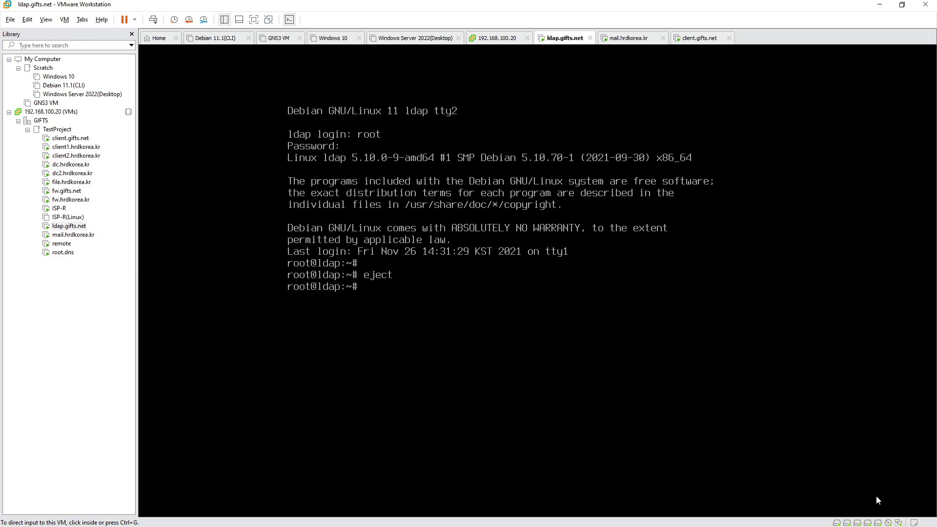
Step: Reattach debian-11.1.0-amd64-DLBD-2.iso to the CD drive and mark it Connected
key(ctrl+g)
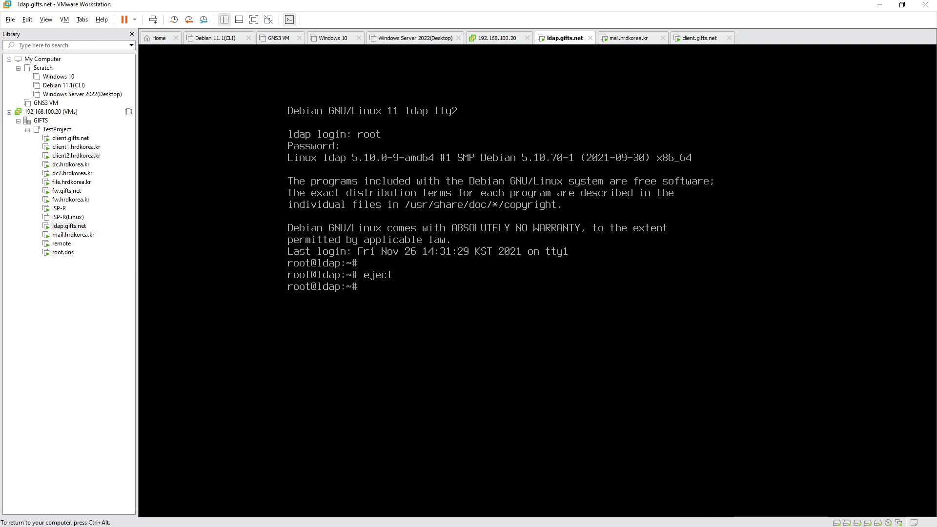
key(ctrl+alt)
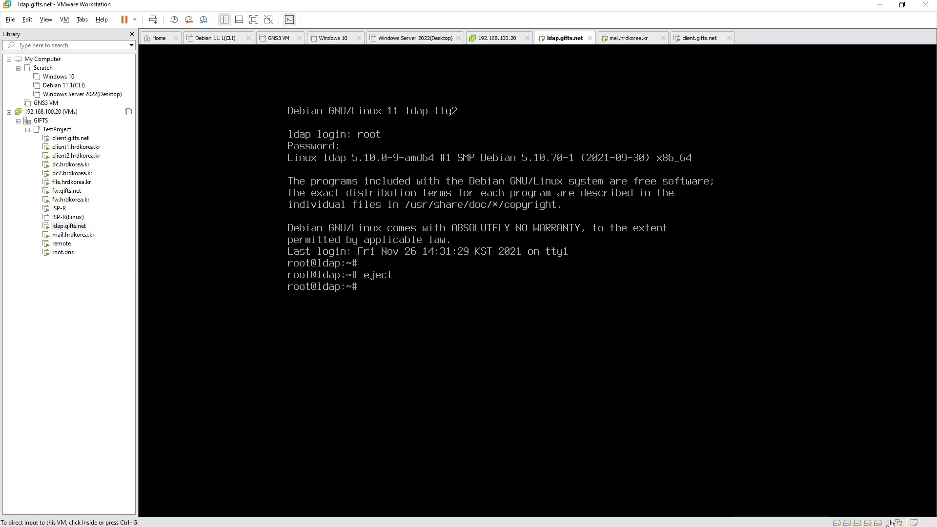
click(888, 522)
click(890, 520)
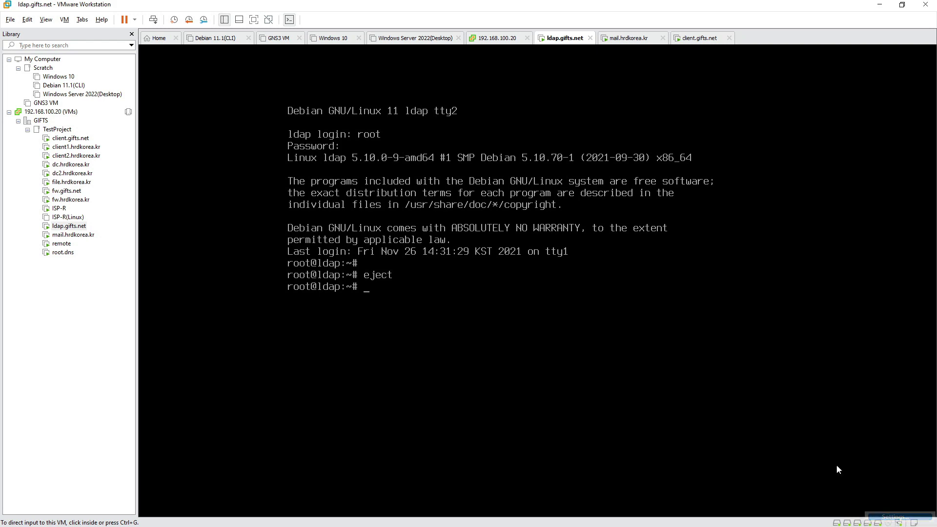
click(617, 223)
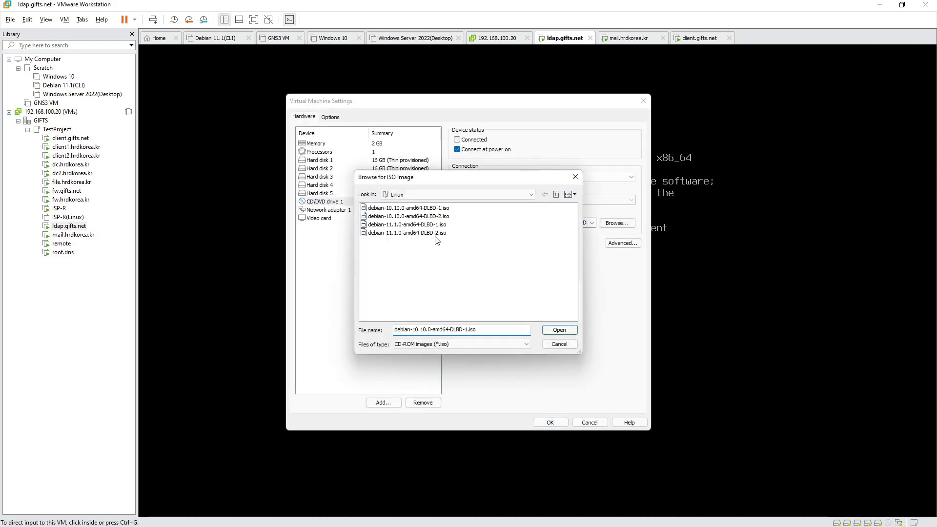
double_click(432, 234)
click(472, 140)
click(551, 423)
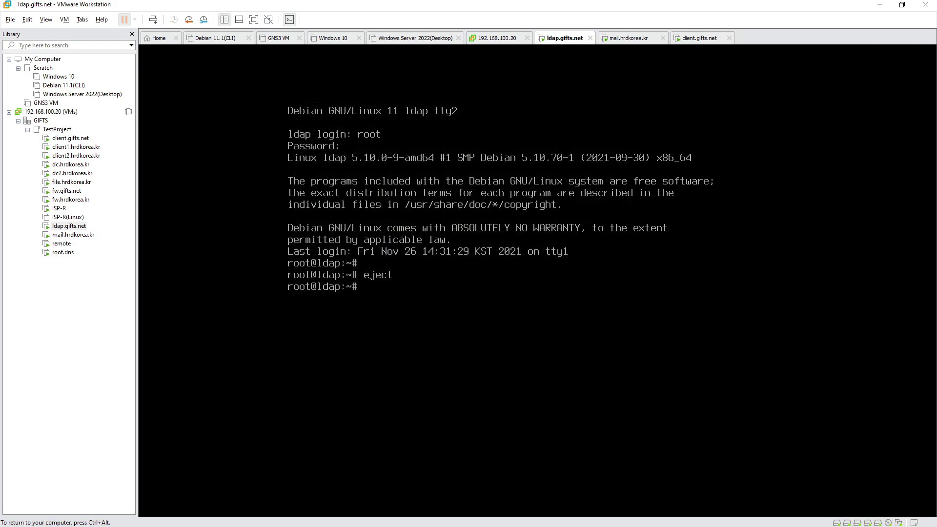
Step: Return to the install console on tty1 and confirm the disc so setup finishes
key(alt+F1)
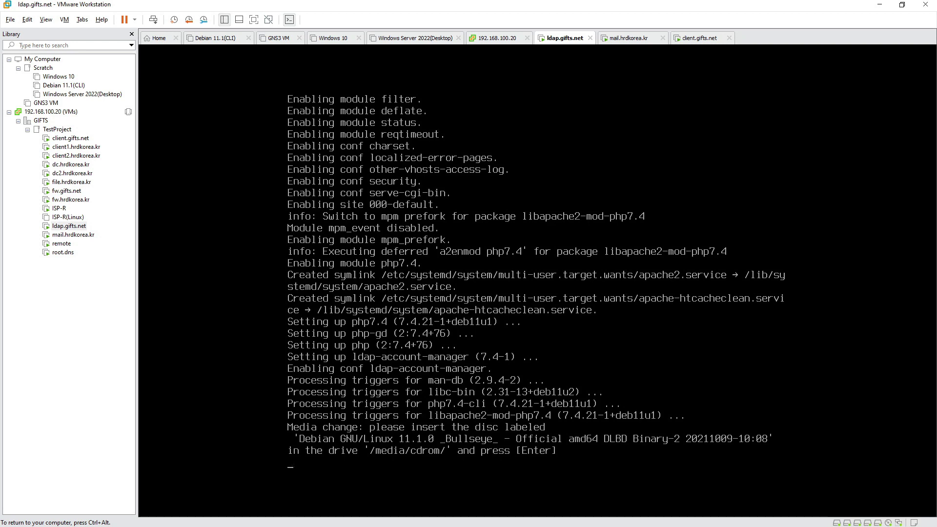
key(Return)
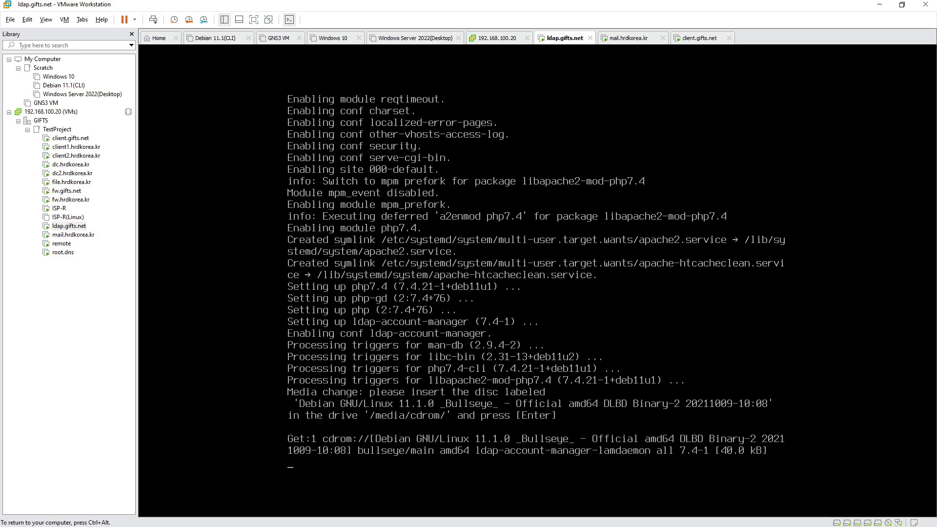
key(Return)
key(Return)
key(Return)
key(Return)
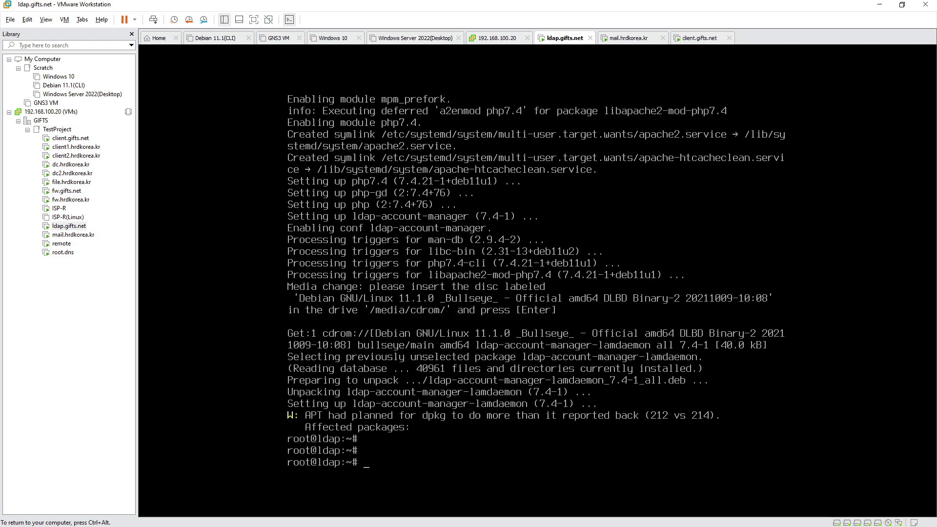
Step: Open /var/lib/ldap-account-manager/config/lam.conf in vim
text(vim /va)
text(r/lib/)
text(ldap)
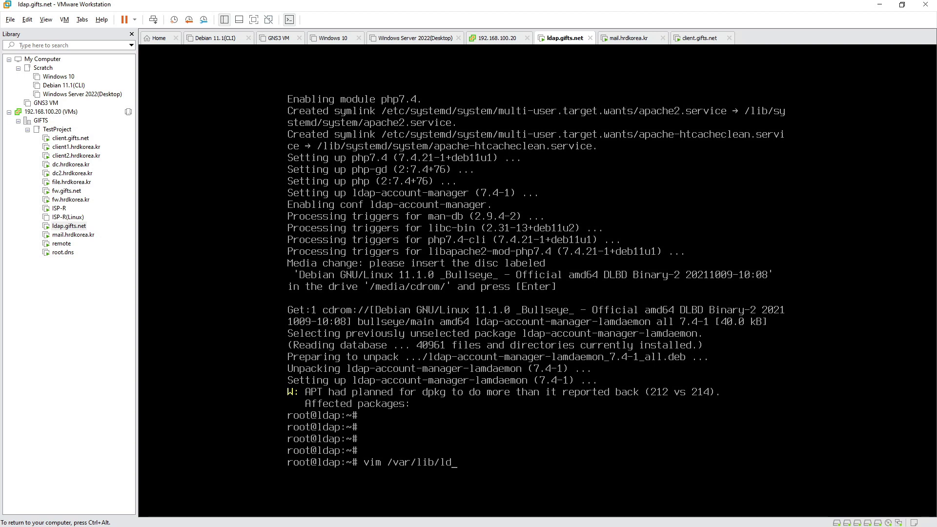
text(-ac)
key(Tab)
text(con)
key(Tab)
text(lda)
key(BackSpace)
key(BackSpace)
text(am.conf)
key(Tab)
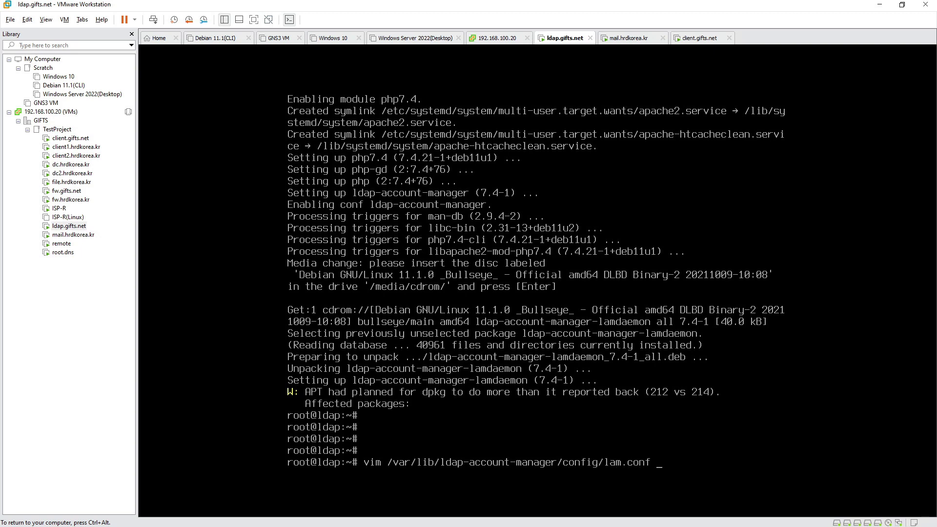
key(Return)
Step: In the Admins line, replace cn=Manager with cn=admin
key(Down)
key(Down)
key(Down)
key(Down)
key(Down)
key(Down)
key(Down)
key(Down)
key(Down)
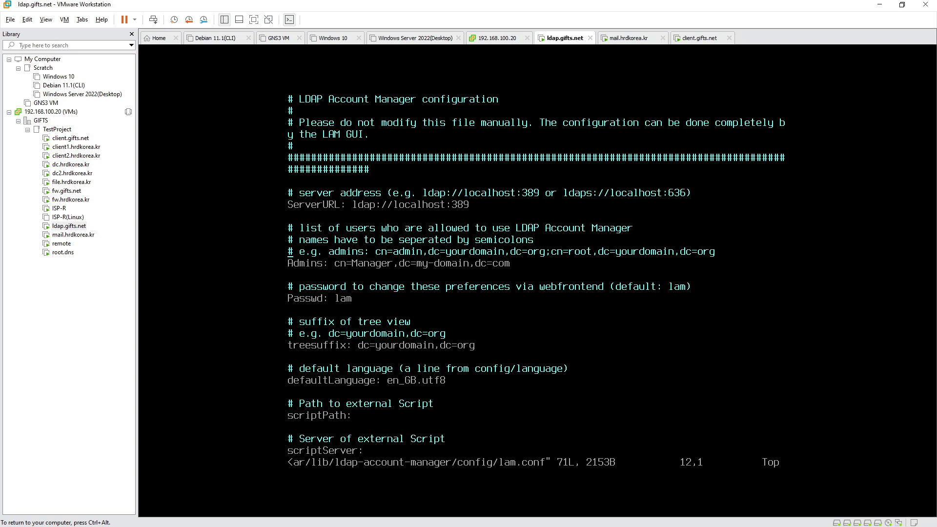
key(Right)
key(Right)
key(Right)
key(Right)
key(Right)
key(Right)
key(Right)
key(Right)
key(Right)
key(Right)
key(Right)
text(dw)
text(iadmin)
key(Right)
key(Right)
key(Right)
key(Right)
key(Escape)
key(d)
key(w)
key(u)
key(Right)
key(d)
key(w)
Step: Change the Admins domain part to dc=gifts,dc=net
key(i)
key(Escape)
key(Right)
key(d)
key(e)
text(in,dc=gide)
key(BackSpace)
key(BackSpace)
text(fts)
key(Right)
key(Right)
key(Right)
key(Right)
key(Right)
key(Delete)
key(Delete)
key(BackSpace)
text(net)
key(Escape)
Step: Set the treesuffix line to dc=gifts,dc=net
key(Down)
key(Down)
key(Down)
key(Down)
key(Down)
key(Down)
key(Down)
key(Left)
key(Left)
key(Left)
key(Left)
key(Left)
key(Left)
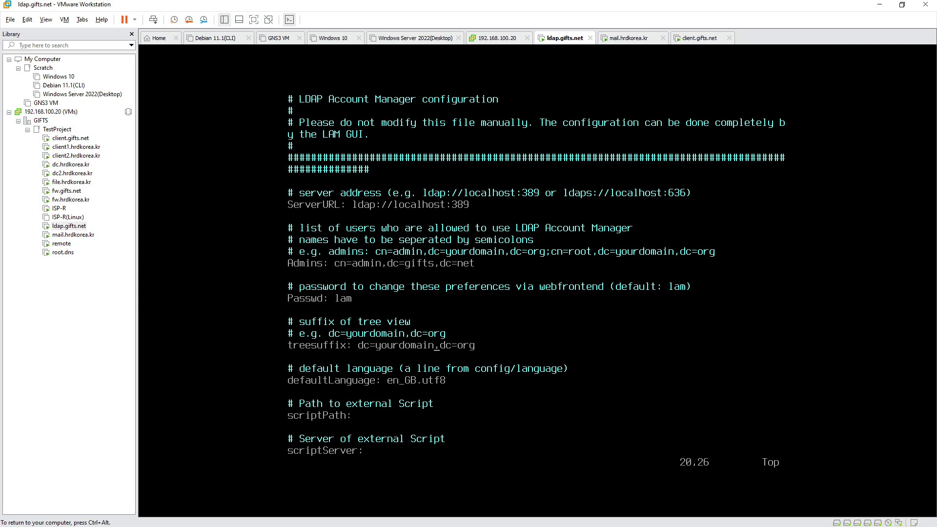
key(Left)
key(Left)
key(Left)
key(Left)
key(d)
key(w)
text(ix: dc=gifts)
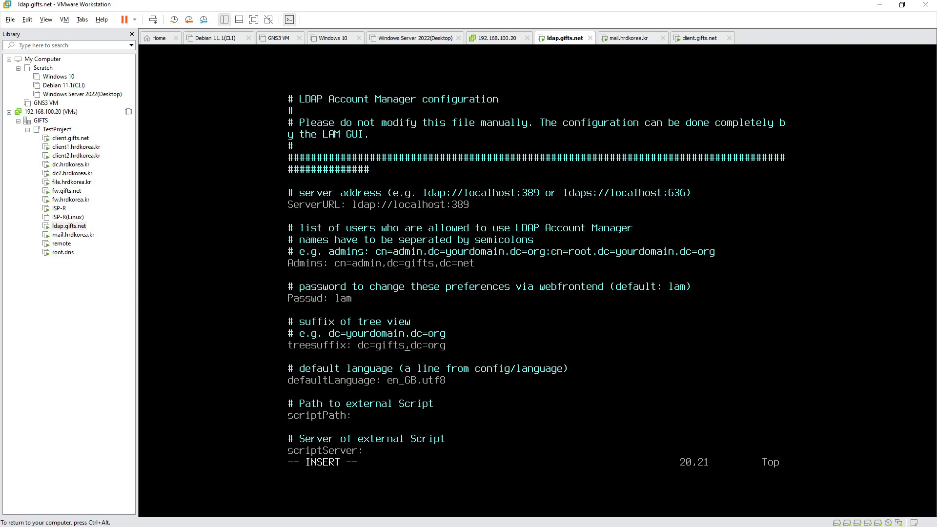
key(BackSpace)
key(BackSpace)
key(BackSpace)
text(net)
key(Escape)
key(Down)
key(Down)
key(Down)
key(Down)
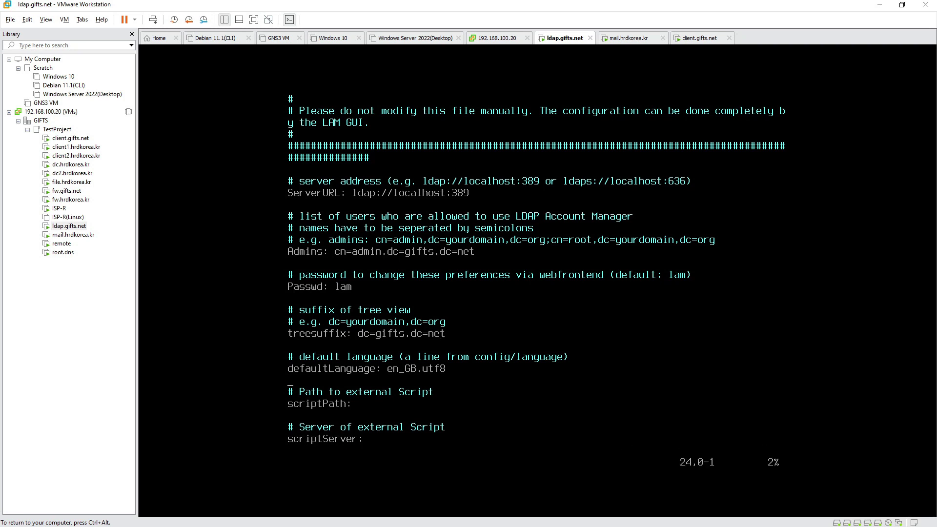
key(Down)
key(Down)
key(Down)
key(Down)
key(Down)
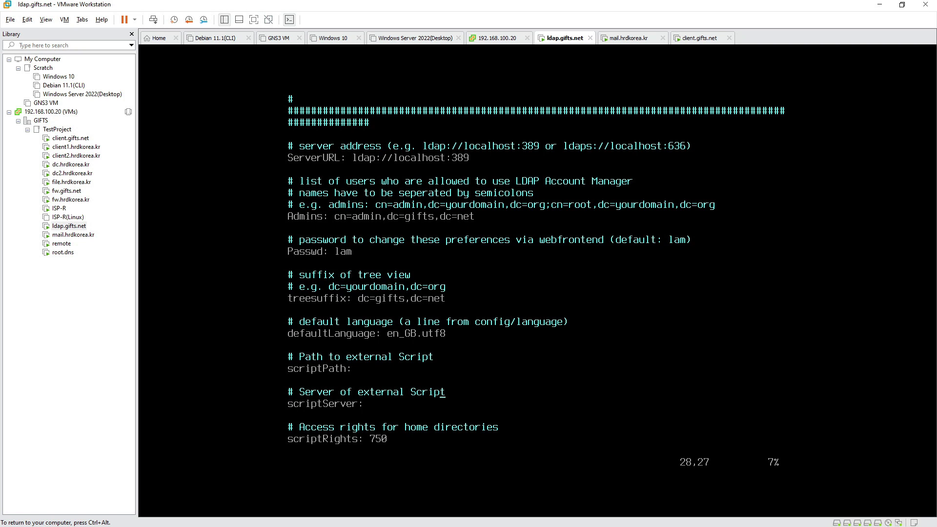
key(Down)
key(Down)
key(Down)
key(Down)
key(Down)
key(Down)
key(Down)
key(Down)
Step: Point the script path to lamdaemon.pl under /usr/share/ldap-account-manager
key(Up)
key(Up)
key(Up)
key(Up)
key(Up)
key(Up)
key(Up)
key(Up)
key(Up)
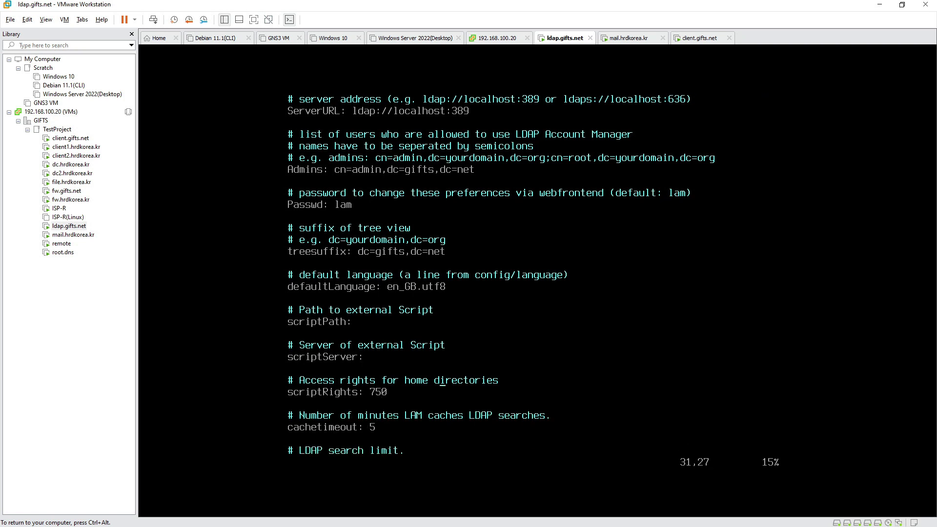
key(Up)
key(Down)
key(Down)
key(Up)
key(Up)
key(Up)
text(A )
text(/)
text(user/)
key(BackSpace)
key(BackSpace)
text(r/sjh)
text(hare/ld)
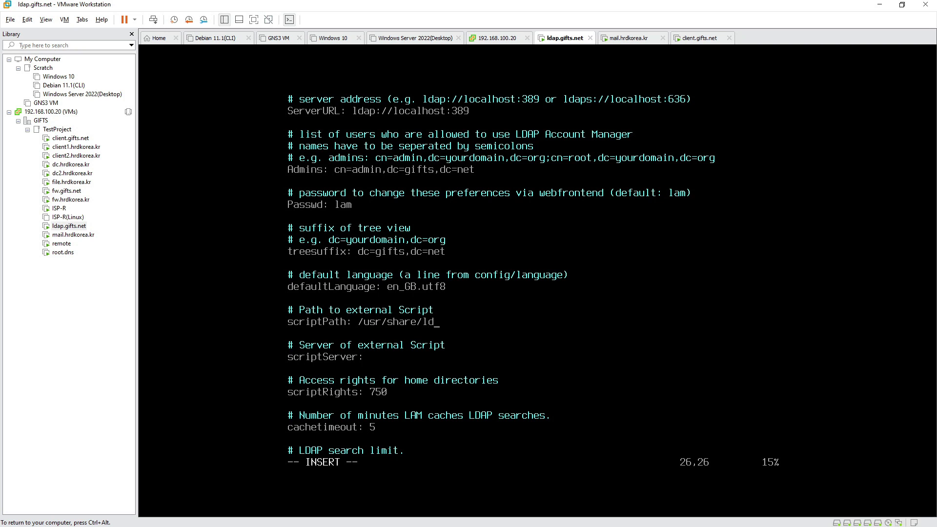
text(ap-account-manage)
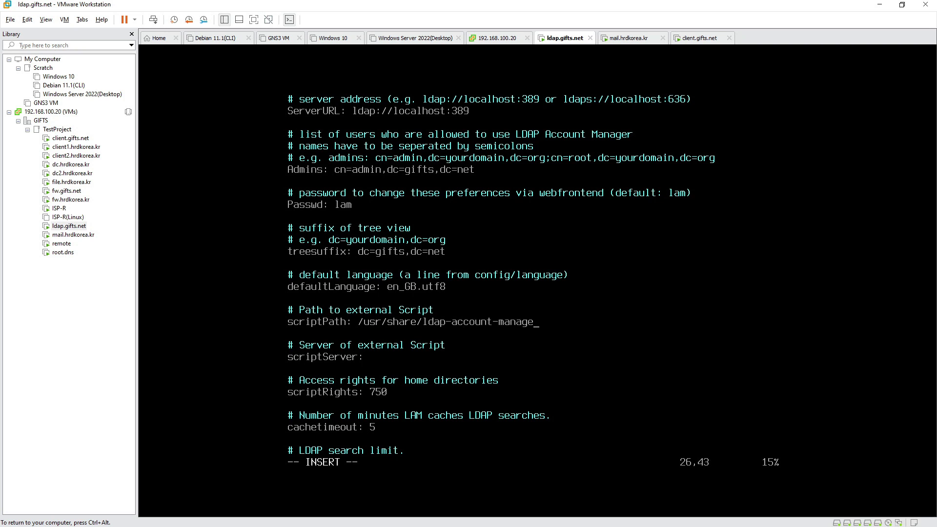
text(r/lamdaemon.pl)
Step: Enter root on the script server line and set scriptRights to 7555
key(Down)
key(Down)
text(root)
key(Down)
key(Down)
key(BackSpace)
text(4)
key(BackSpace)
text(55)
key(Down)
key(Down)
key(Down)
key(Down)
key(Down)
key(Down)
key(Down)
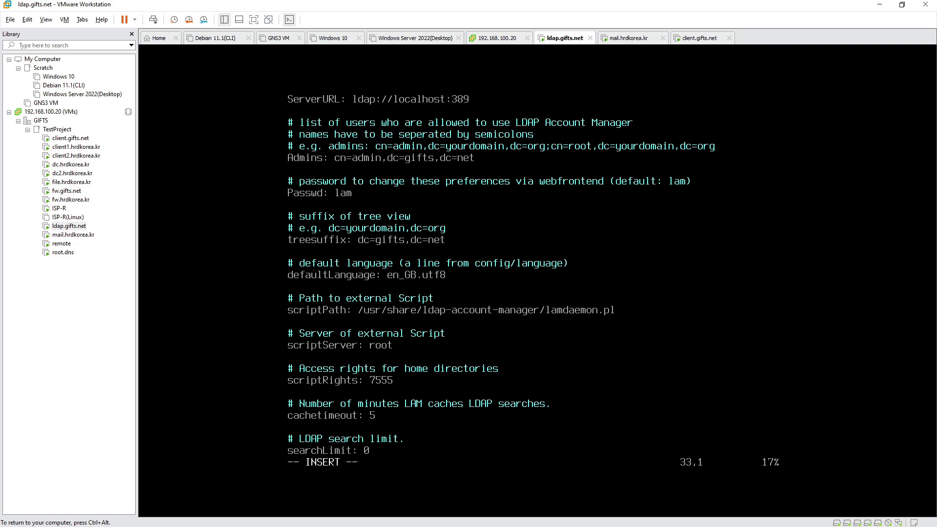
Step: Change the user suffix to ou=People,dc=gifts,dc=net
key(Down)
key(Down)
key(Down)
key(Down)
key(Down)
key(Down)
key(Down)
key(Down)
key(Down)
key(Down)
key(Down)
key(Down)
key(Down)
key(Down)
key(Down)
key(Down)
key(Down)
key(Down)
key(Down)
key(Down)
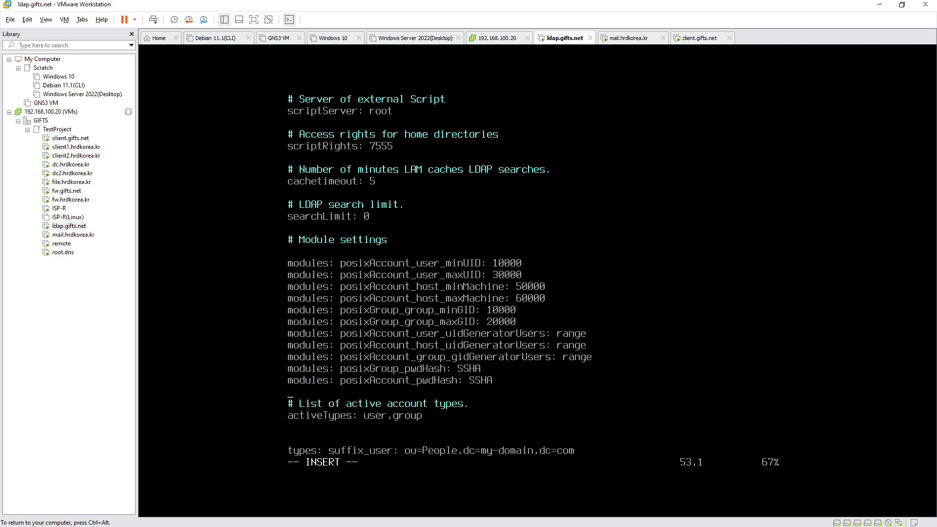
key(Right)
key(Right)
key(Right)
key(Right)
key(Right)
key(Right)
key(Right)
key(Right)
key(Right)
key(Right)
key(Right)
key(Right)
key(Right)
key(Right)
key(Right)
key(Right)
key(Right)
key(Right)
key(Down)
key(Down)
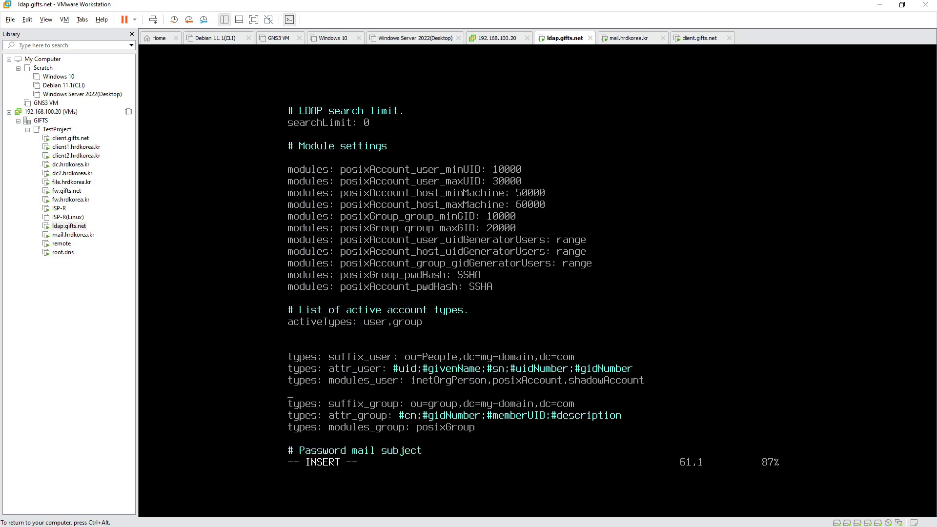
key(Up)
text(de)
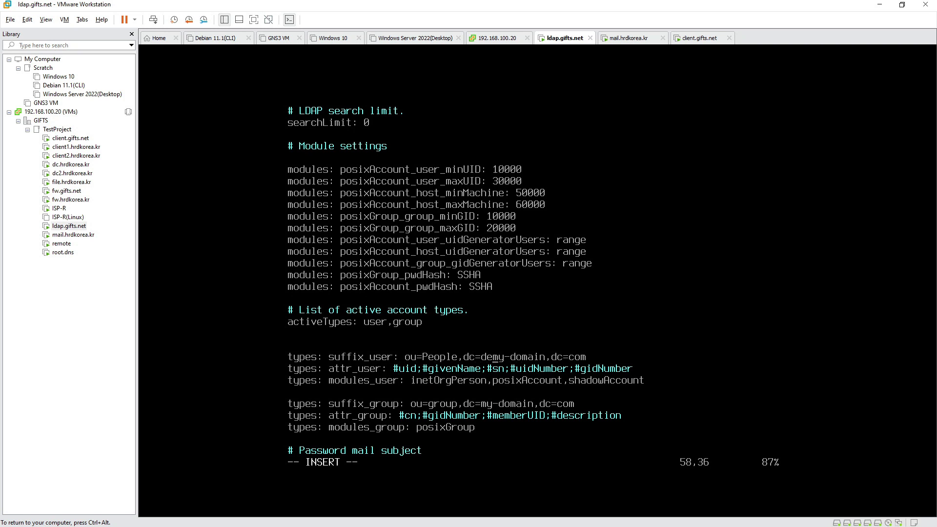
key(Escape)
key(t)
key(comma)
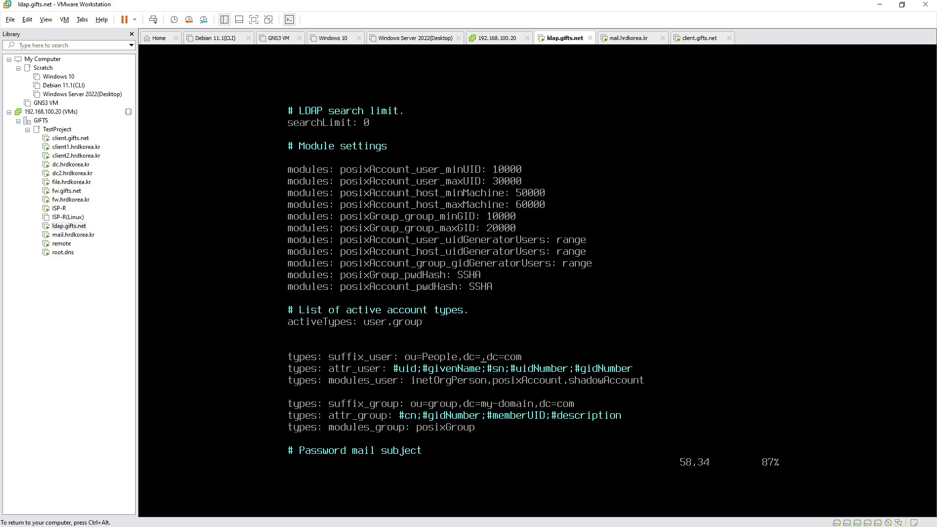
text(igifts)
key(Right)
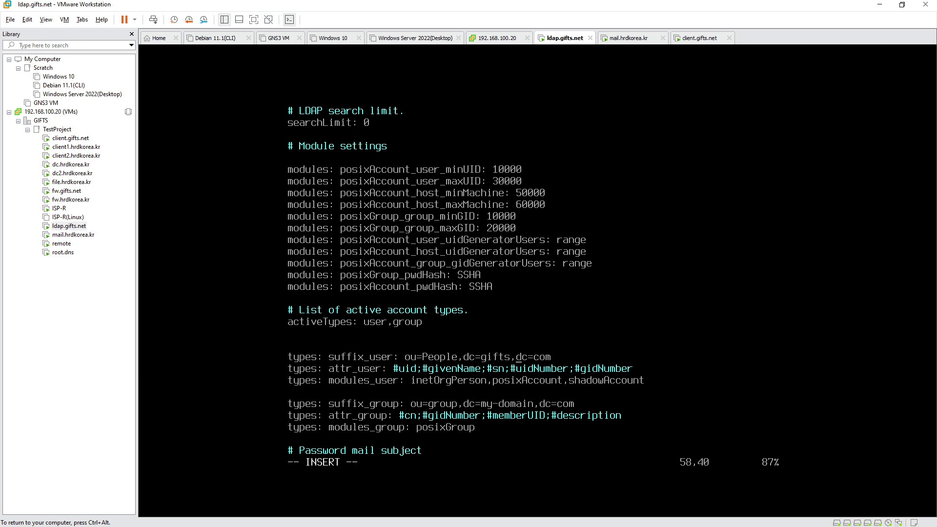
key(BackSpace)
key(BackSpace)
text(net)
key(Escape)
Step: Change the group suffix to ou=group,dc=gifts,dc=net
key(Down)
key(Down)
key(Down)
key(Down)
key(Left)
key(Left)
key(Left)
key(Left)
key(Left)
key(Left)
key(Left)
key(Left)
key(Left)
key(Left)
key(Left)
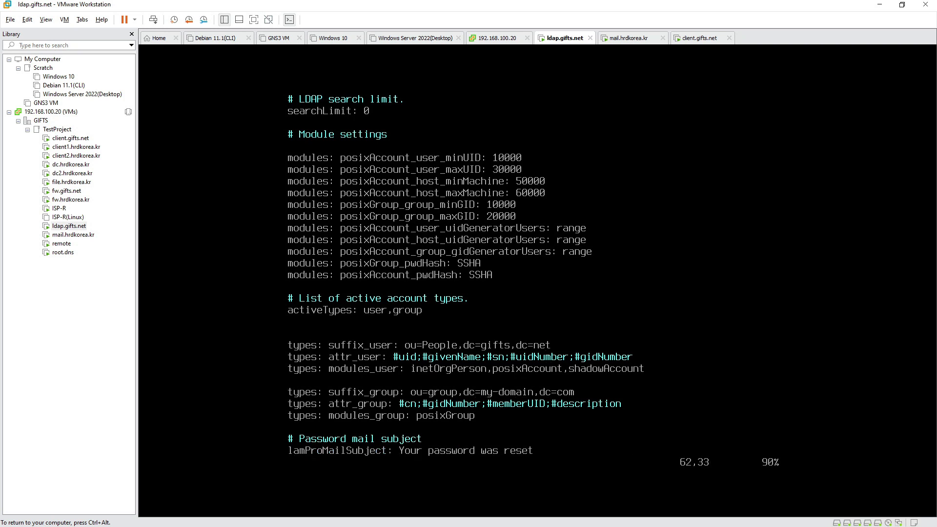
key(x)
key(x)
key(x)
key(x)
key(x)
key(x)
key(x)
key(x)
key(x)
text(igifts)
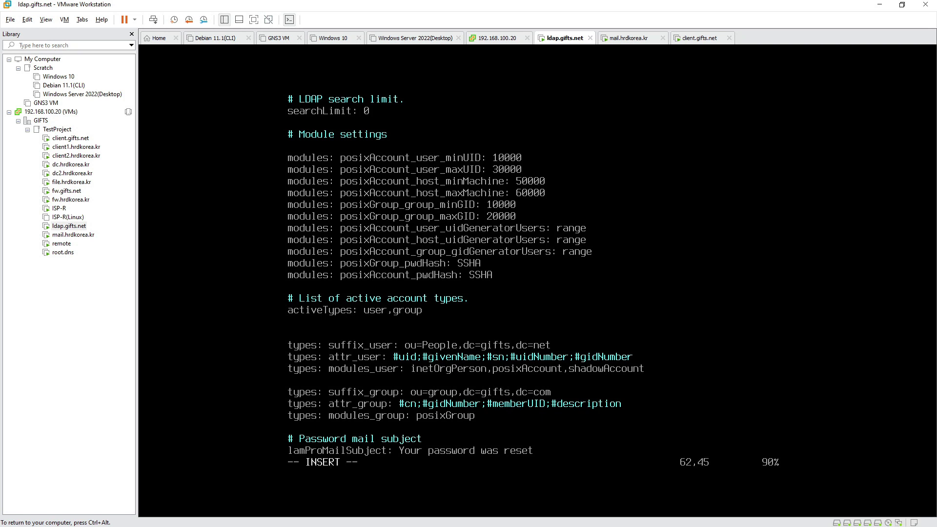
key(BackSpace)
key(BackSpace)
key(BackSpace)
text(net)
key(Escape)
Step: Save lam.conf with :wq and run systemctl restart apache2
key(shift+g)
key(Up)
key(Up)
key(Up)
key(Up)
key(Up)
key(Up)
key(Up)
key(Up)
key(Up)
key(Up)
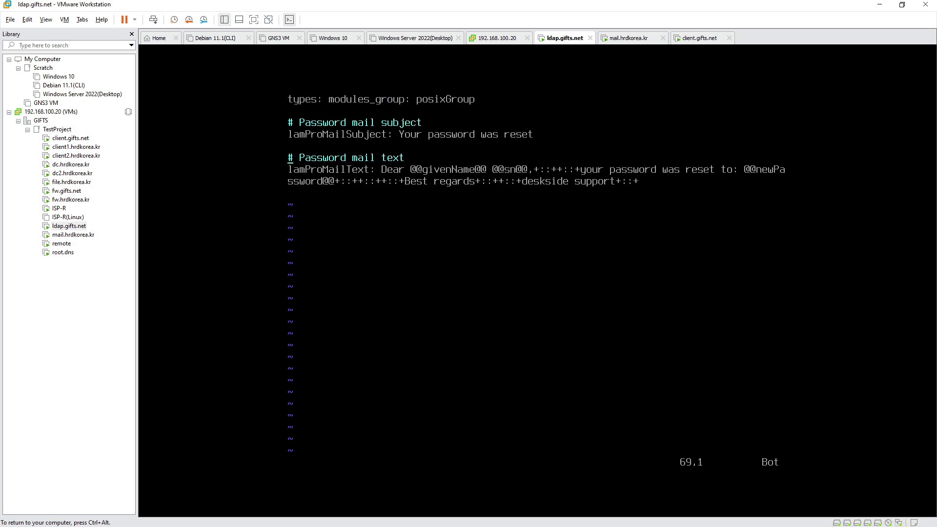
key(Up)
key(Up)
text(:wq)
key(Return)
text(syst)
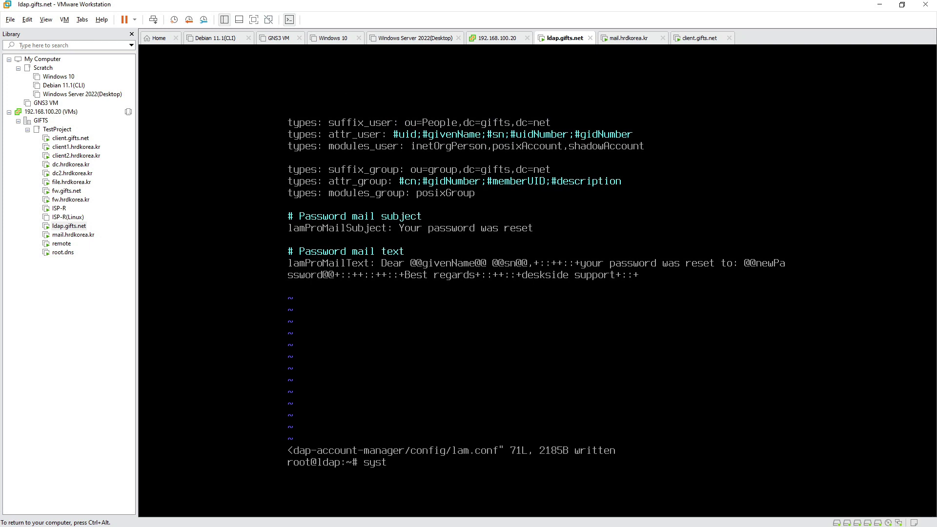
text(emctl restart apache2)
key(Return)
Step: Switch to client.gifts.net, log in with the account password, and launch Firefox ESR
key(ctrl+alt)
click(71, 138)
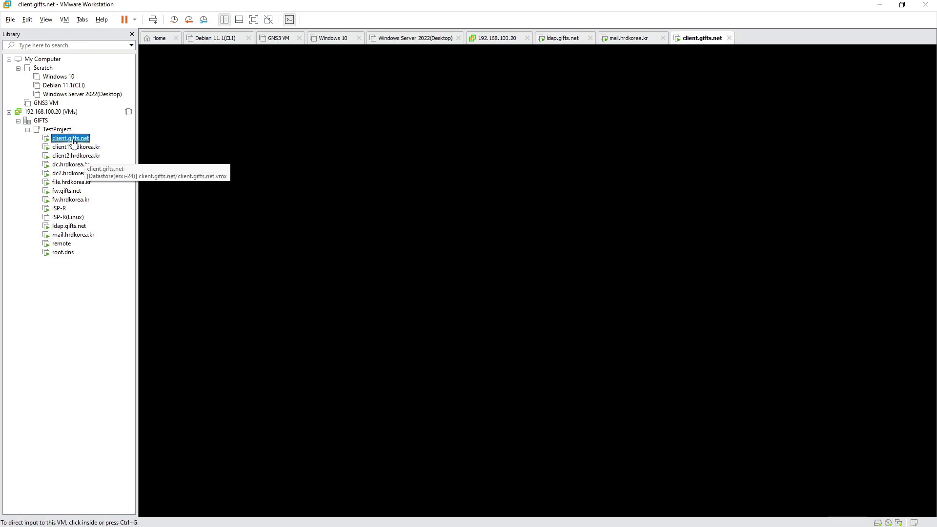
click(404, 215)
click(403, 215)
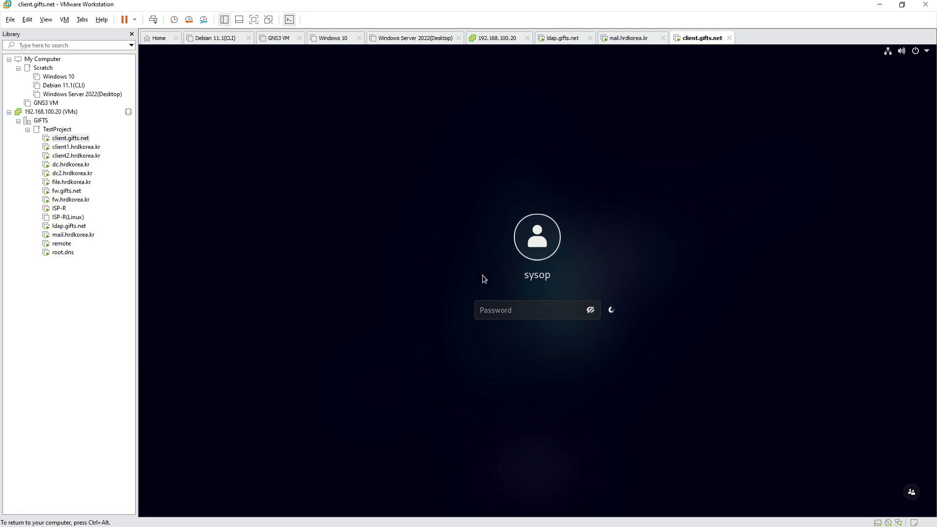
text(********)
key(Return)
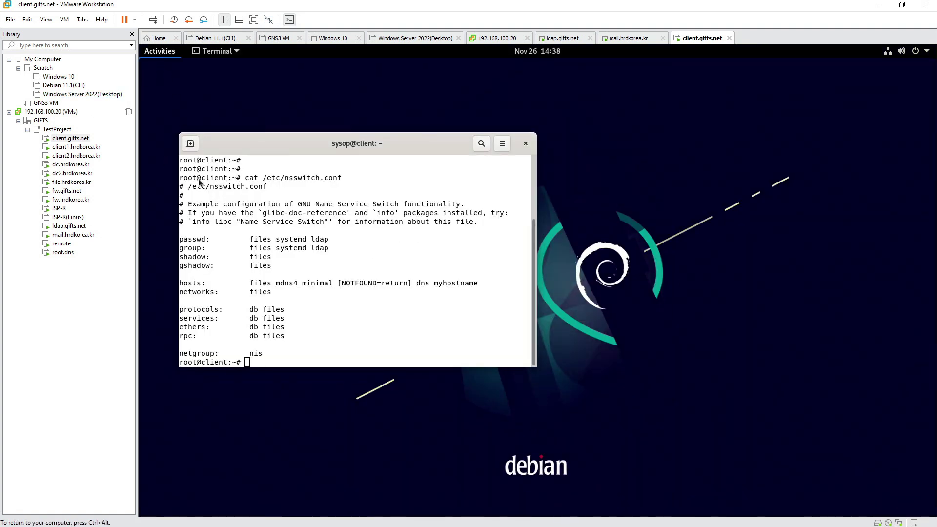
click(159, 51)
click(163, 123)
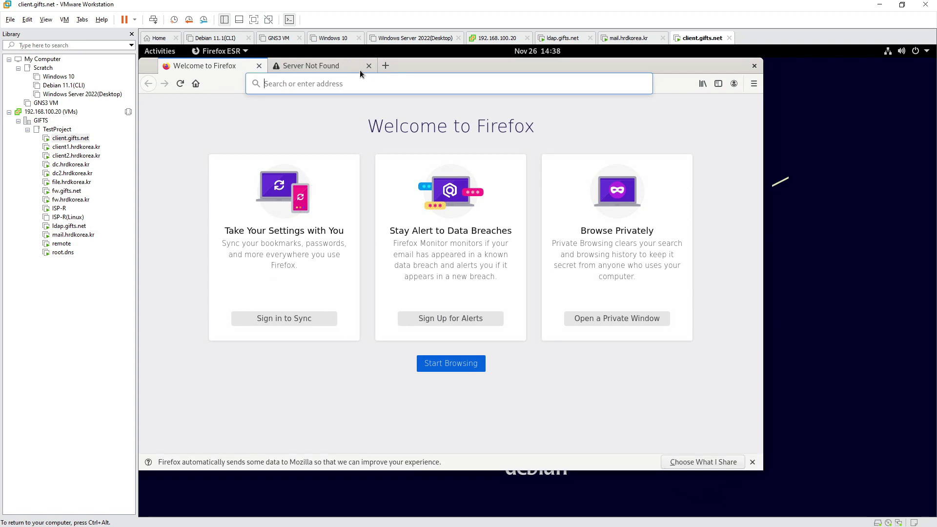
click(370, 66)
click(373, 82)
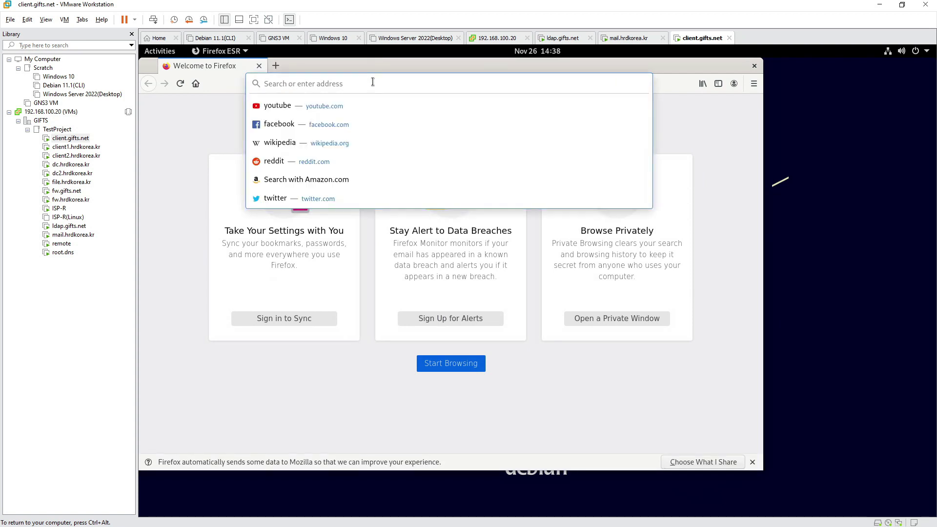
text(http)
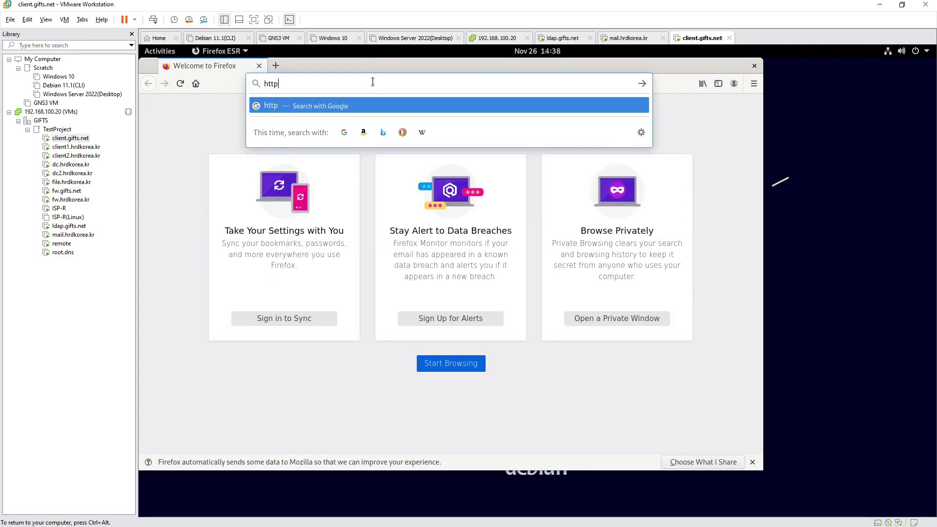
text(://ldap.)
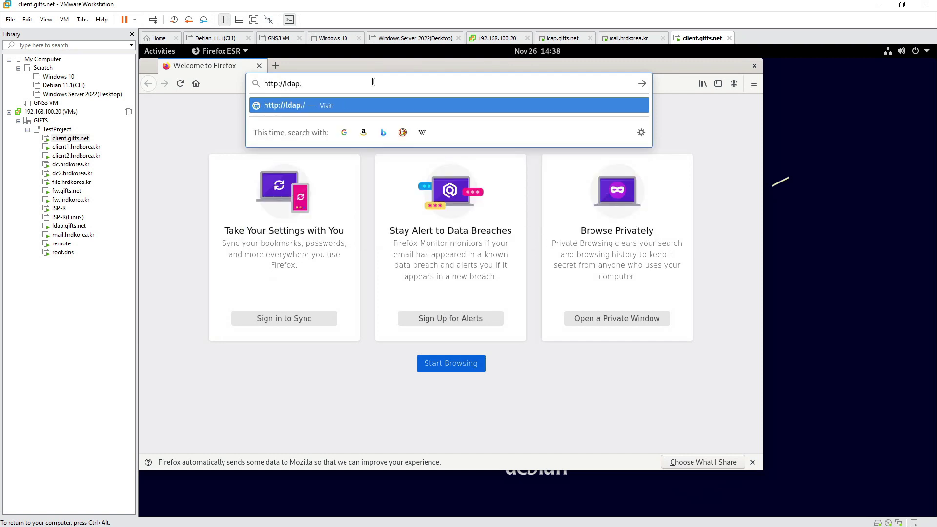
text(gifts.net/la)
key(Return)
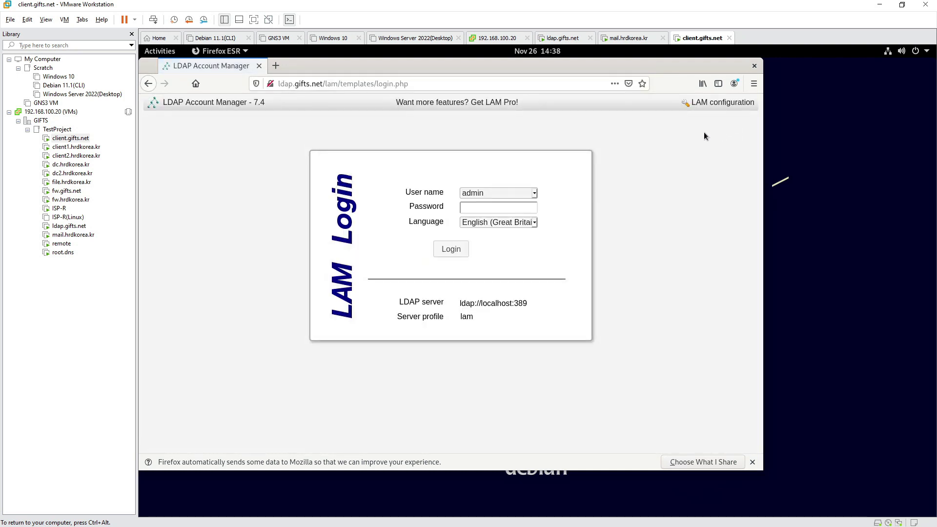
click(720, 104)
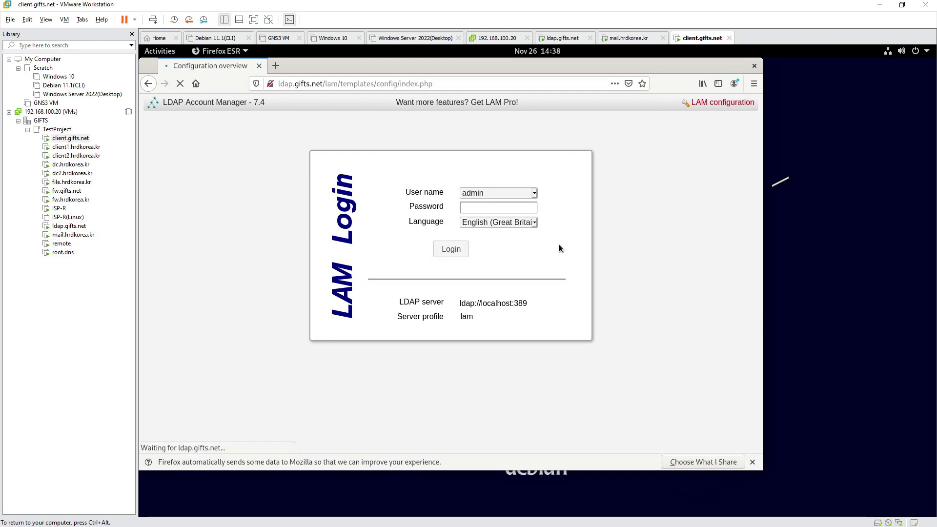
click(309, 206)
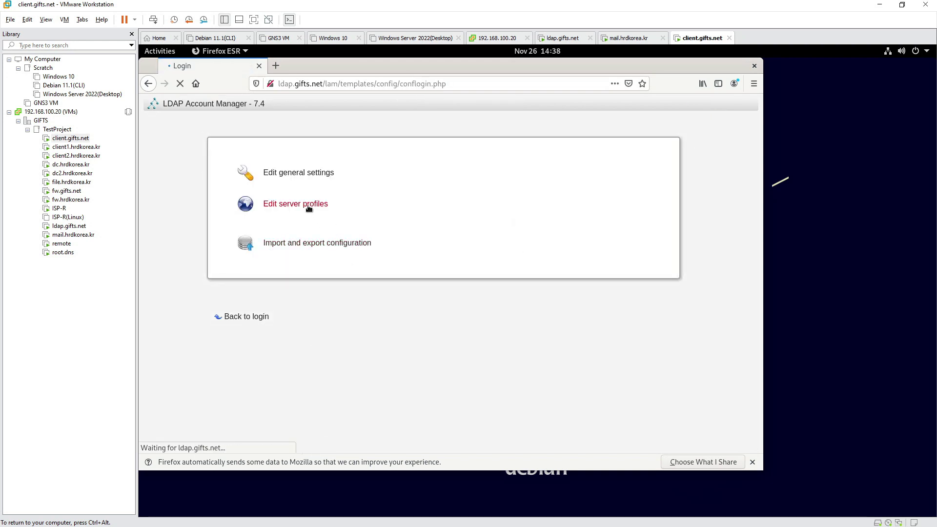
Step: Enter the lam profile password to open its settings, declining the browser's save-password offer
text(lam)
click(428, 224)
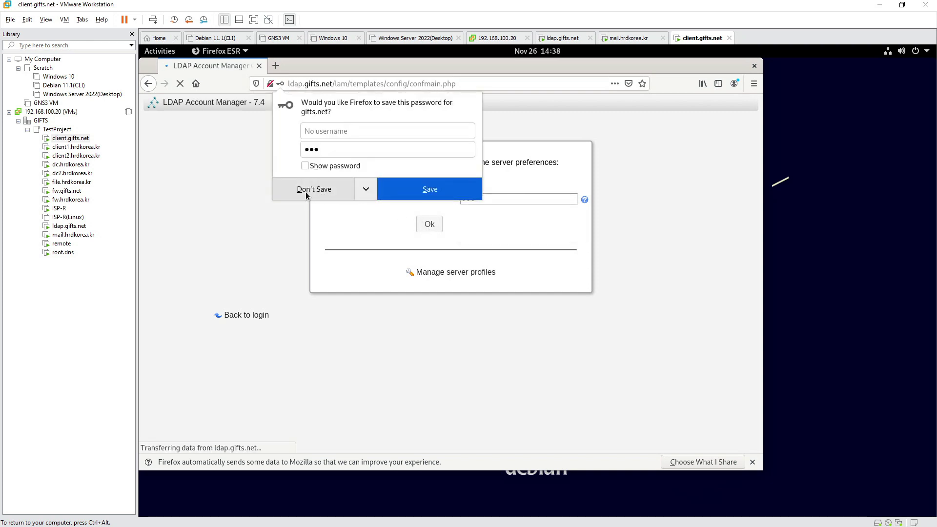
click(323, 234)
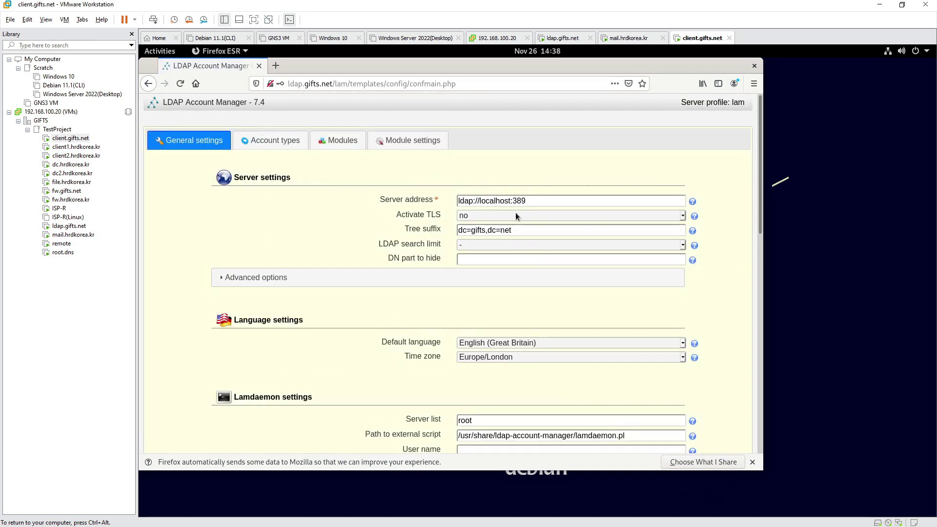
scroll(560, 377, down, 1)
scroll(560, 376, down, 5)
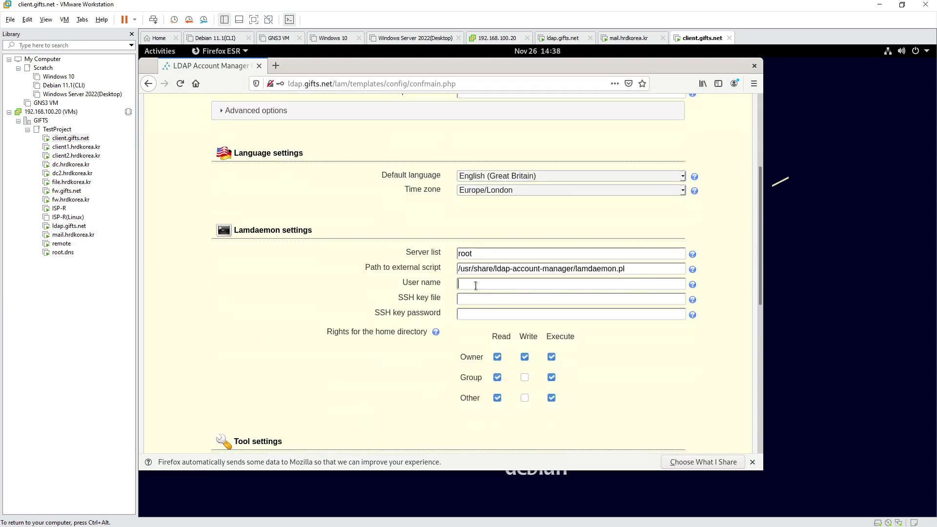
Step: Set the Lamdaemon user name to root and enter the SSH key password
click(476, 285)
text(root)
click(476, 313)
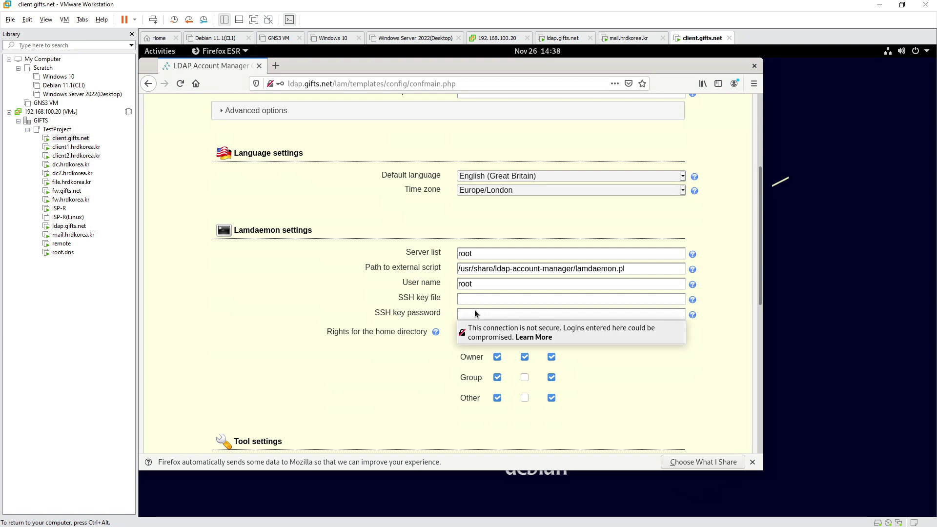
text(•••••••)
click(643, 376)
scroll(640, 373, down, 4)
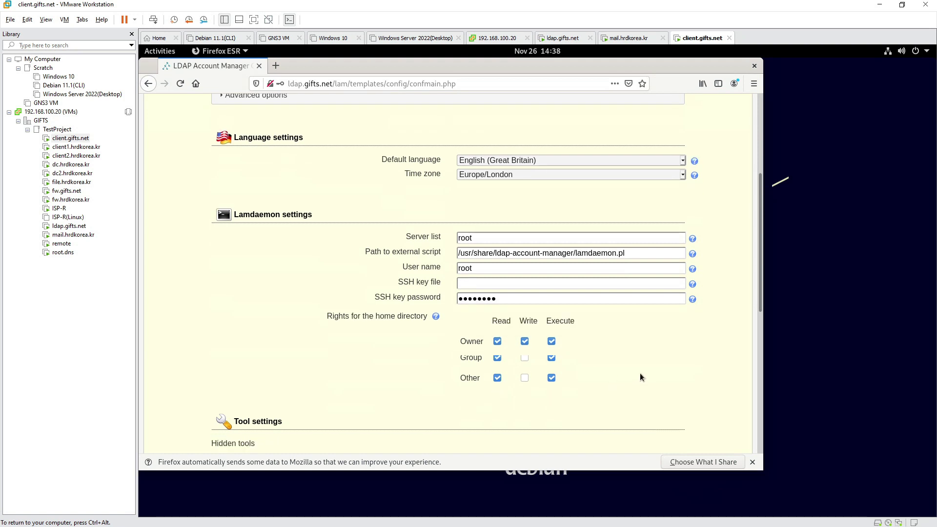
scroll(637, 371, down, 2)
scroll(537, 322, down, 3)
scroll(566, 295, down, 1)
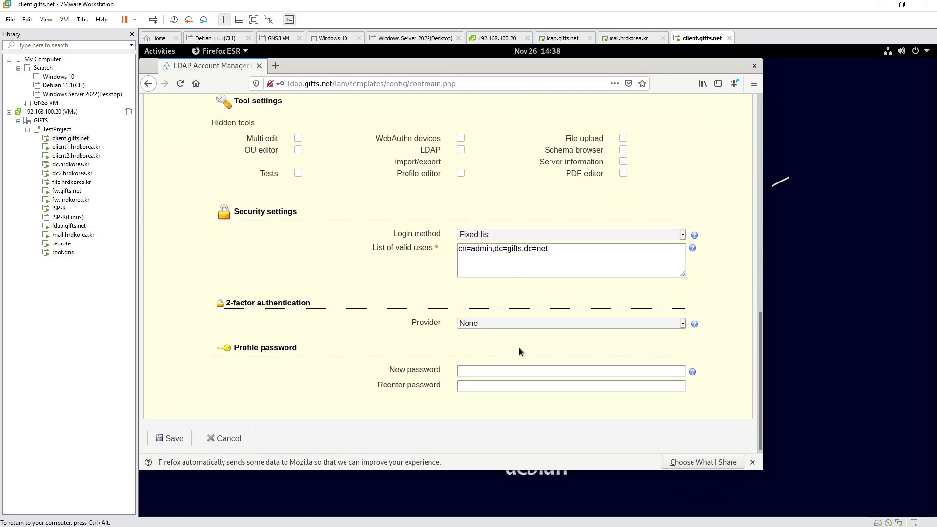
scroll(408, 330, up, 15)
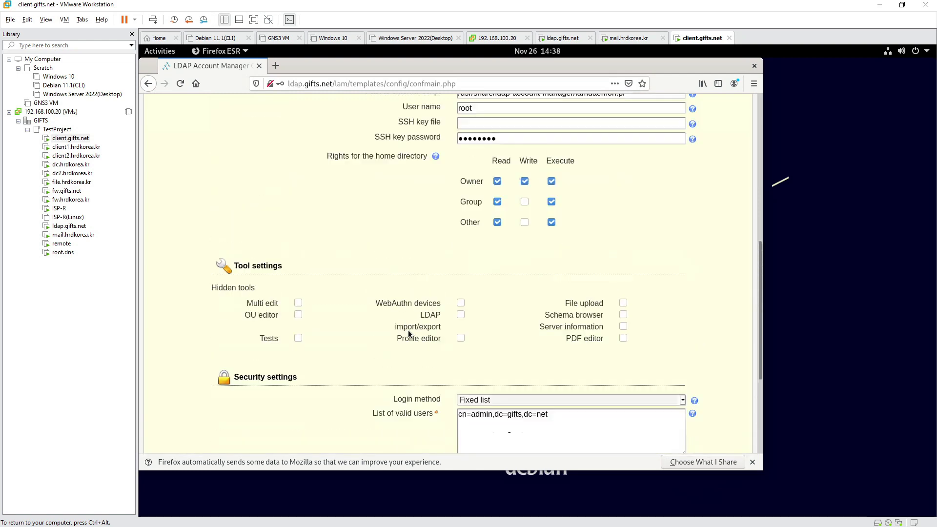
Step: Look through the Account types and Modules pages before moving to Module settings
click(295, 144)
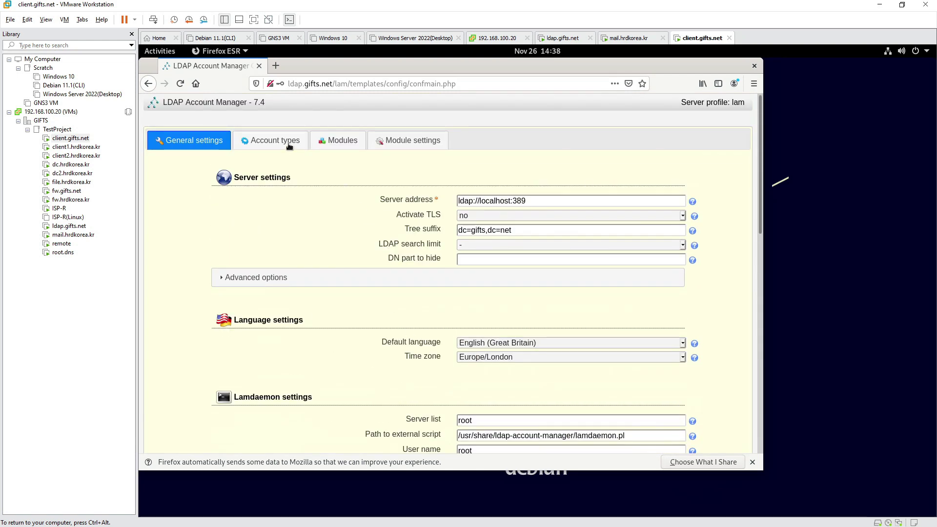
scroll(635, 312, down, 5)
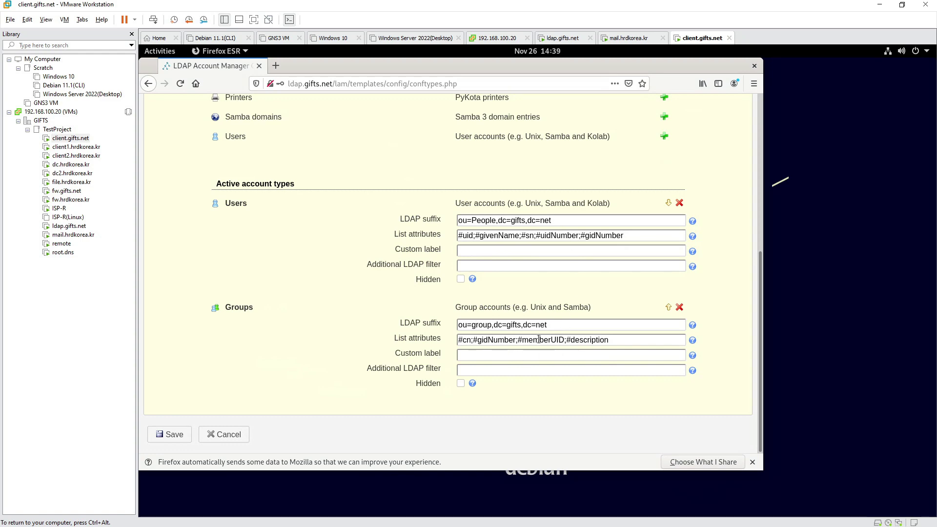
scroll(407, 260, up, 5)
click(336, 141)
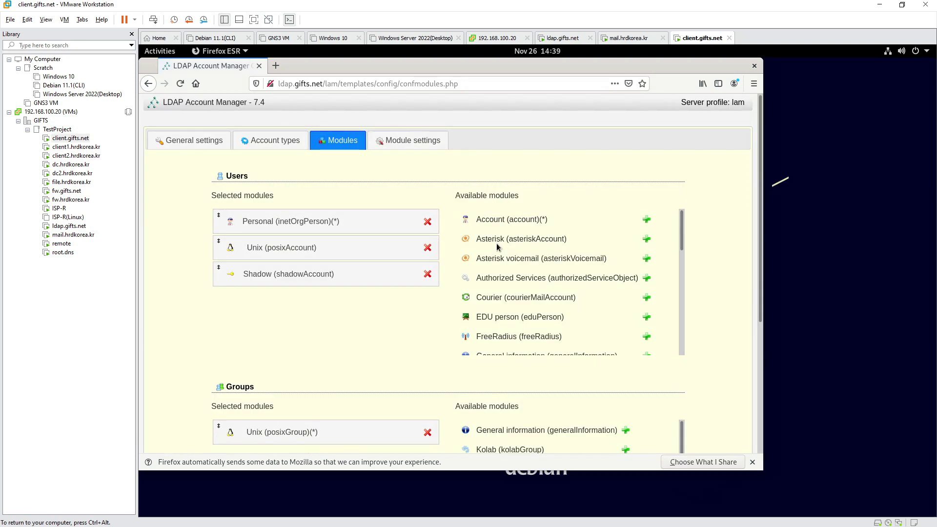
scroll(498, 246, down, 4)
scroll(497, 247, up, 4)
click(405, 143)
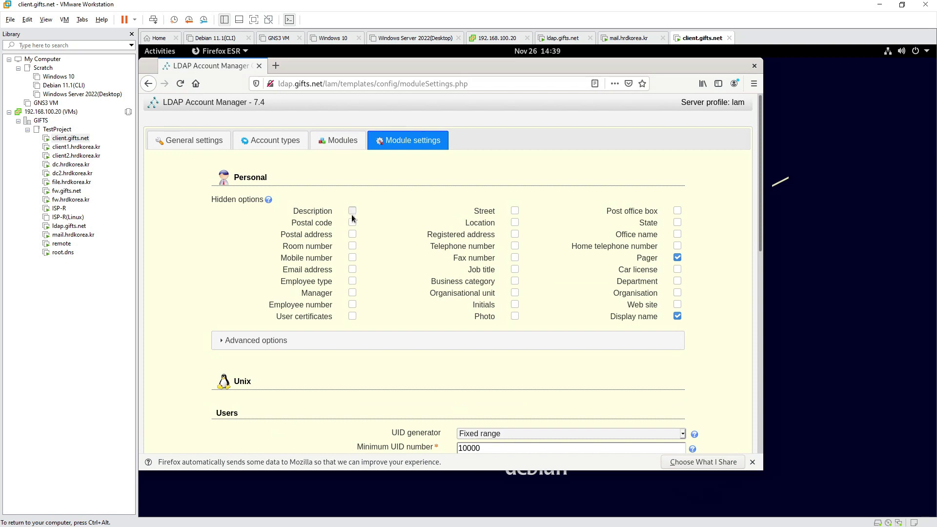
Step: Hide Mobile number, Email address, Employee number, Street, Location, Registered address, Telephone and Photo fields
click(353, 257)
click(353, 269)
click(352, 306)
click(515, 211)
click(515, 223)
click(515, 234)
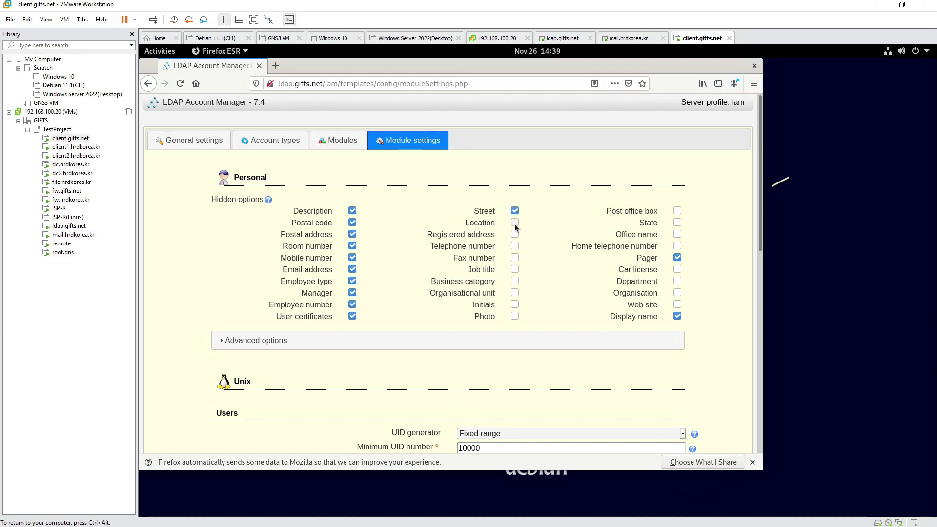
click(516, 247)
click(516, 283)
click(516, 293)
click(516, 305)
click(516, 316)
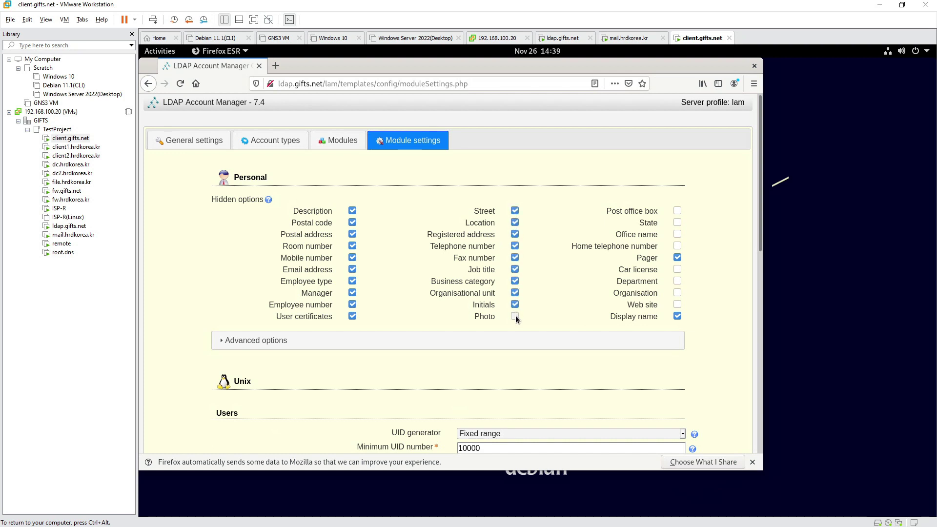
Step: Hide State, Office name, Home telephone, Car license, Department, Organisation and Web site, then save
click(678, 223)
click(678, 235)
click(678, 246)
click(678, 270)
click(678, 282)
click(678, 294)
click(678, 306)
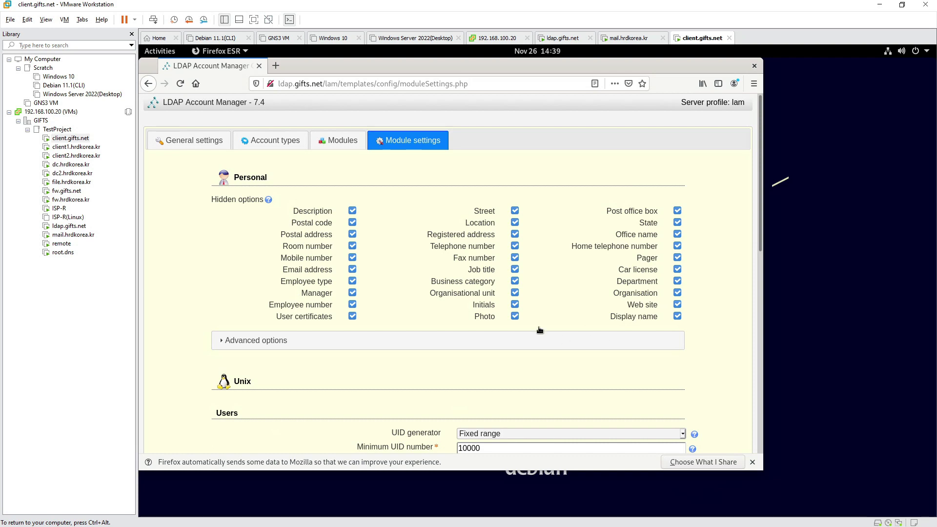
scroll(366, 289, down, 10)
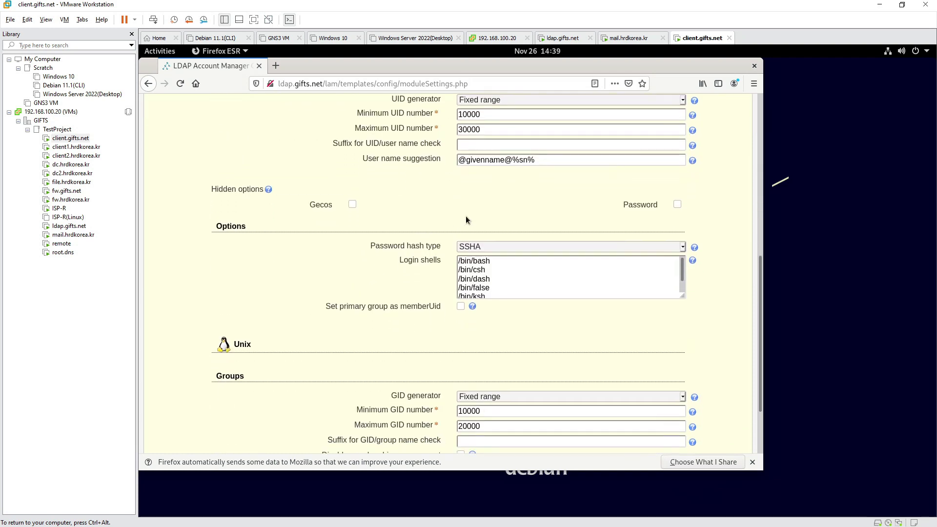
scroll(491, 192, up, 2)
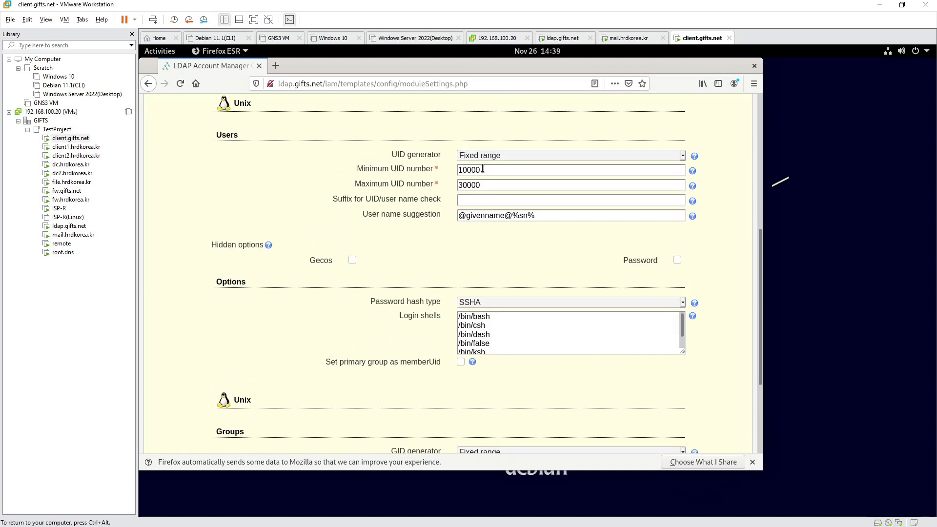
scroll(494, 261, down, 5)
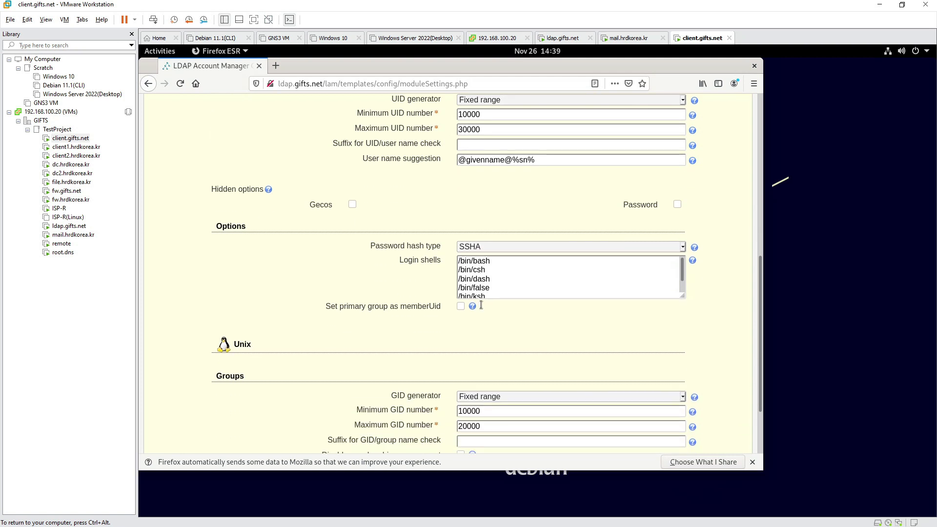
click(171, 434)
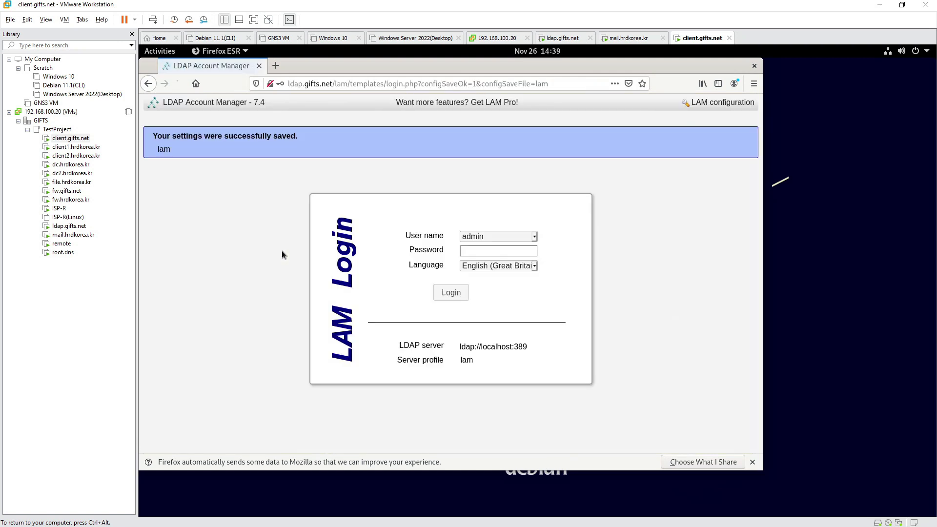
Step: Log in to LAM as admin with the admin password, declining to save it
click(482, 254)
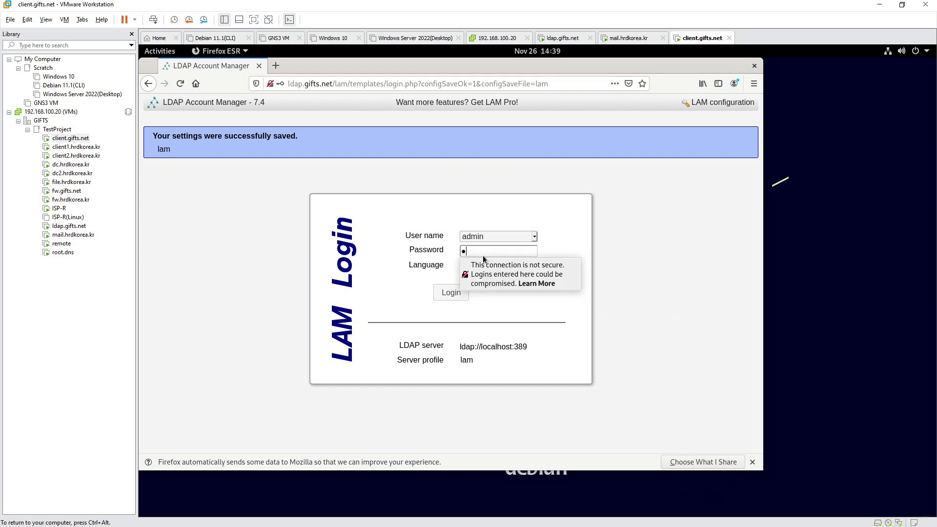
key(Return)
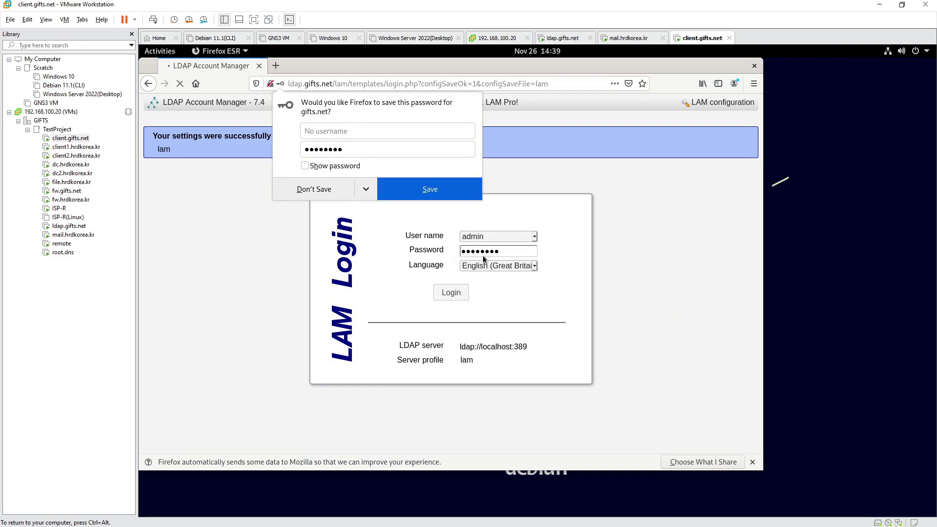
click(314, 191)
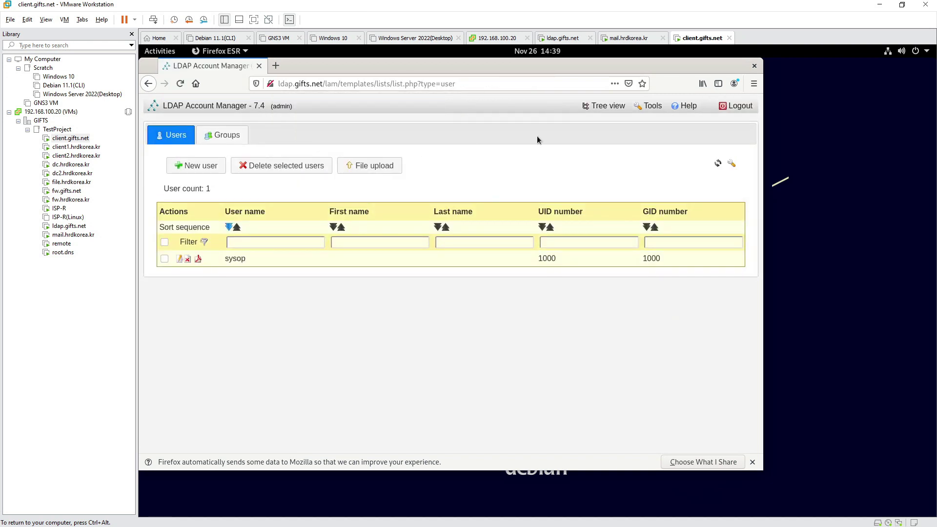
Step: Start a new user with last name test, enable home directory creation on root, and log out
click(208, 166)
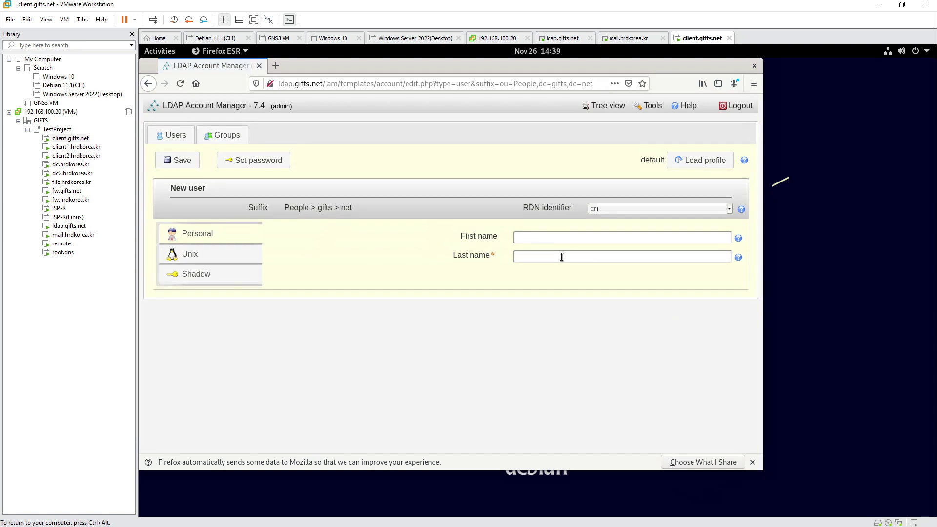
text(test)
click(189, 260)
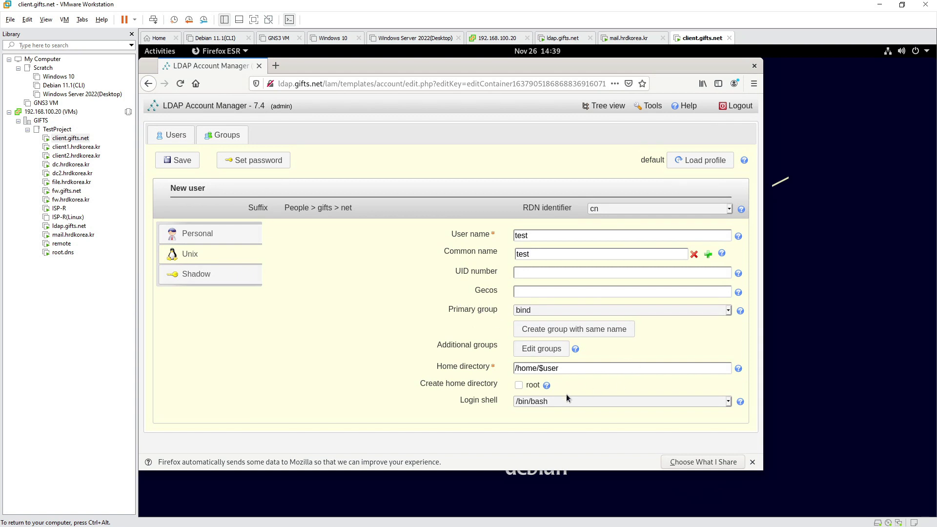
click(521, 386)
click(739, 106)
Step: Open Edit server profiles under LAM configuration using the lam profile password
click(718, 103)
click(294, 210)
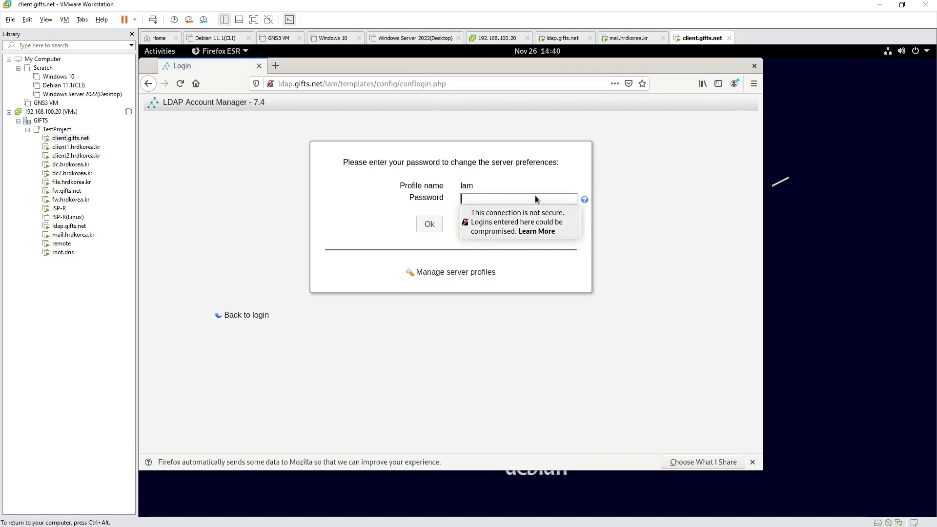
text(lam)
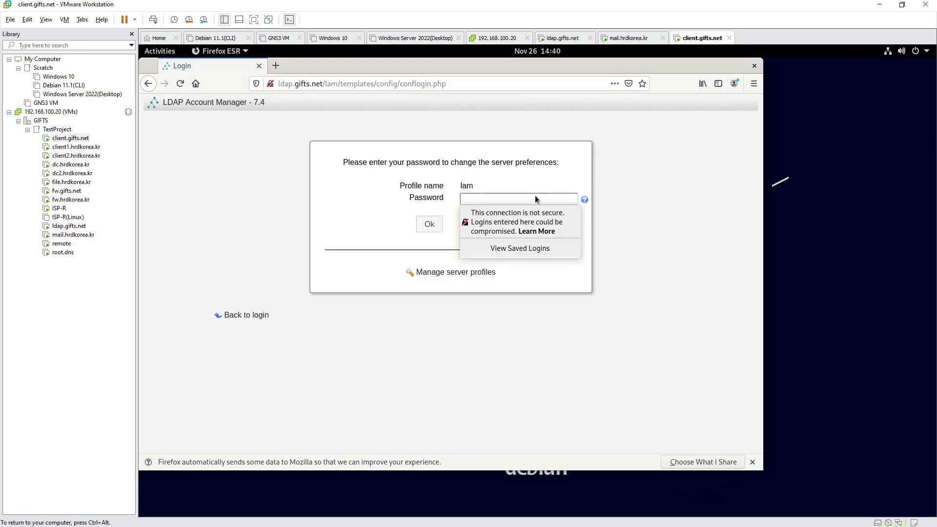
key(Return)
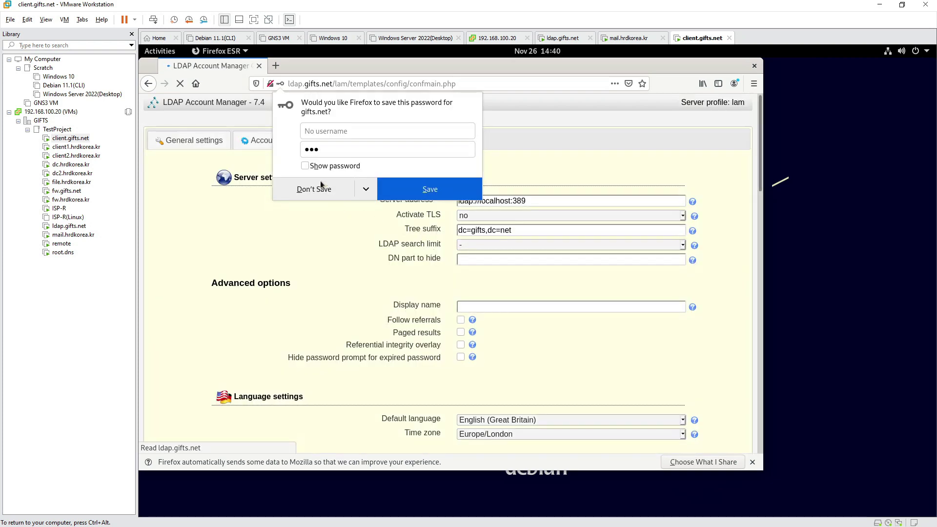
click(320, 184)
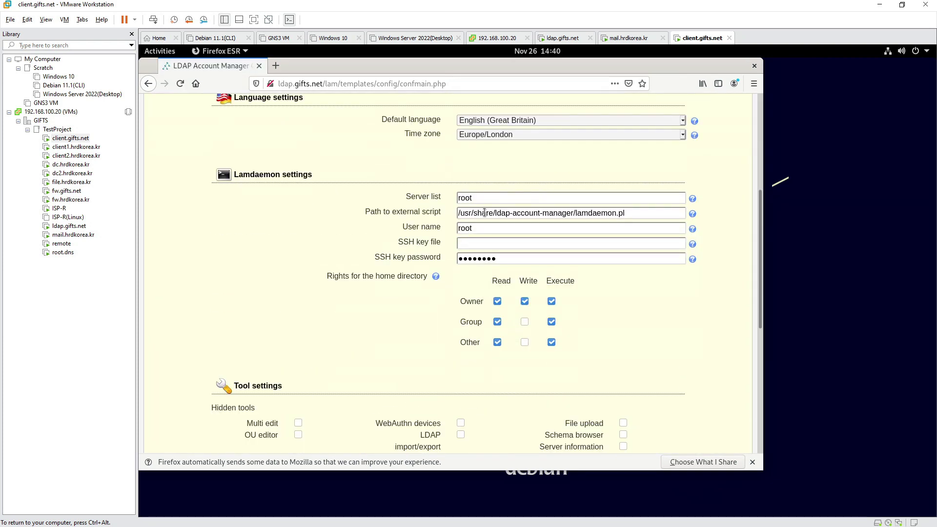
Step: Replace root with localhost in the Lamdaemon server list and save the profile
drag(481, 198, 395, 199)
text(localhost)
scroll(294, 387, down, 6)
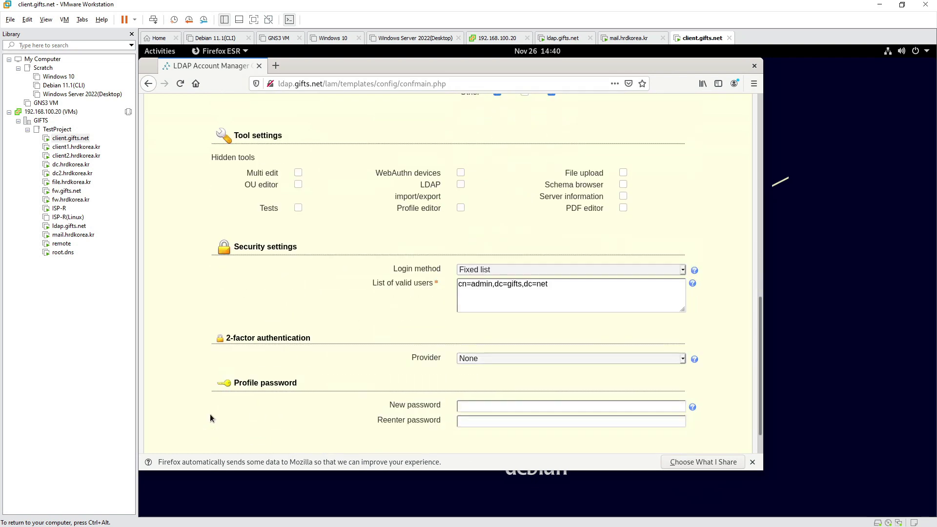
click(174, 434)
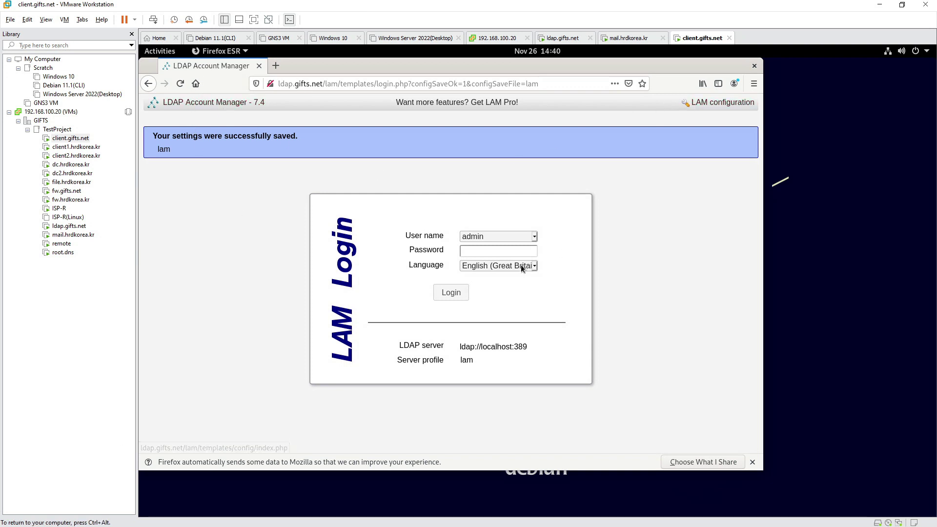
Step: Log in to LAM as admin, retrying the password after the first attempt fails
click(503, 252)
key(Return)
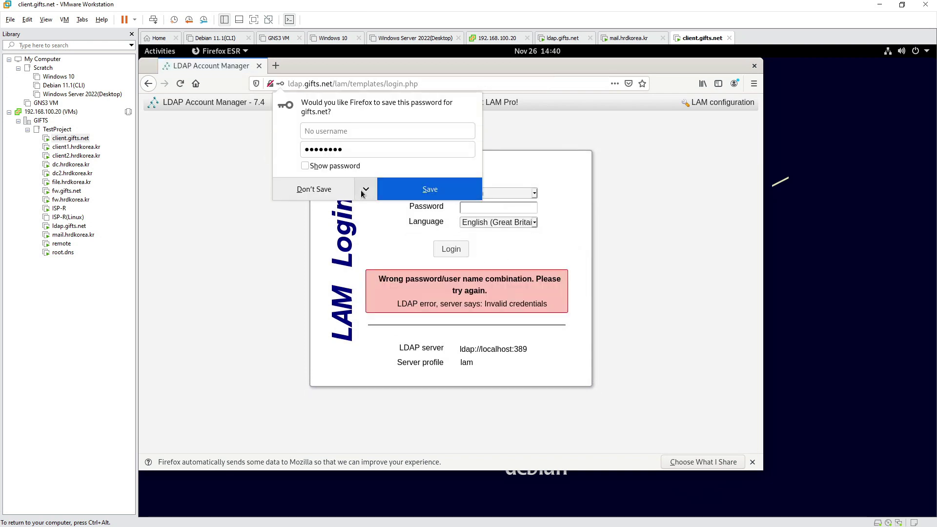
click(511, 187)
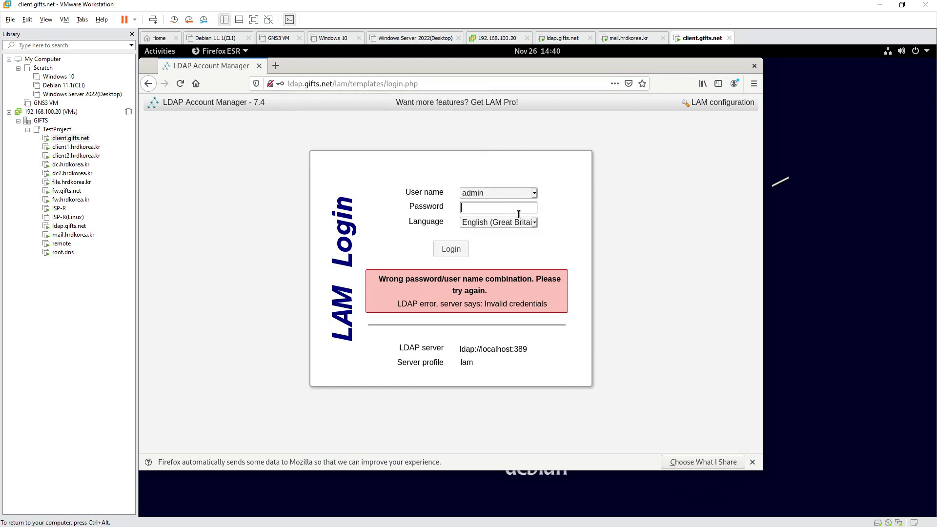
click(518, 211)
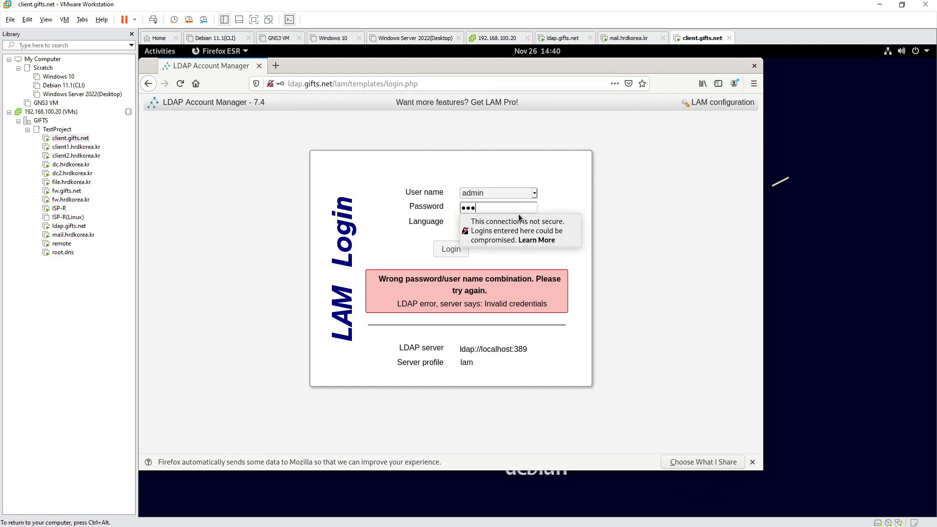
key(Return)
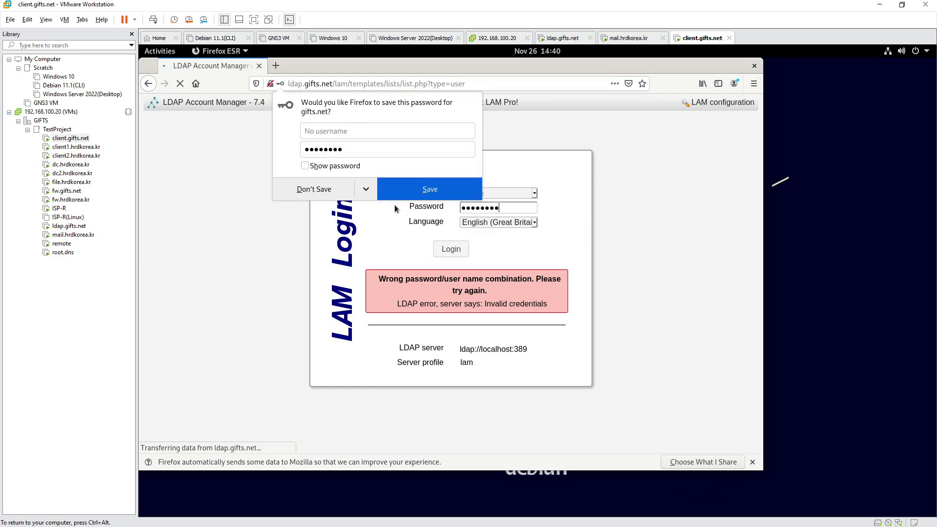
click(313, 193)
Step: Start a new user with last name test and home directory creation on localhost
click(195, 170)
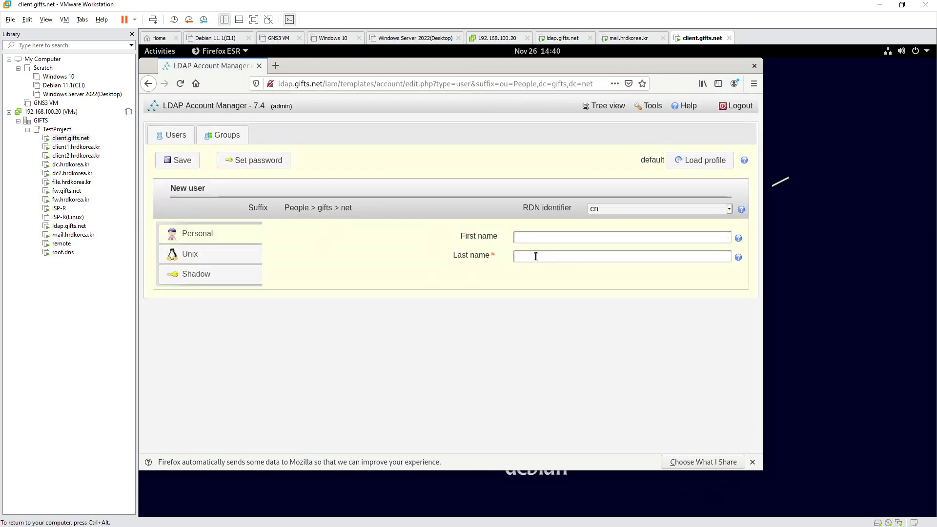
text(test)
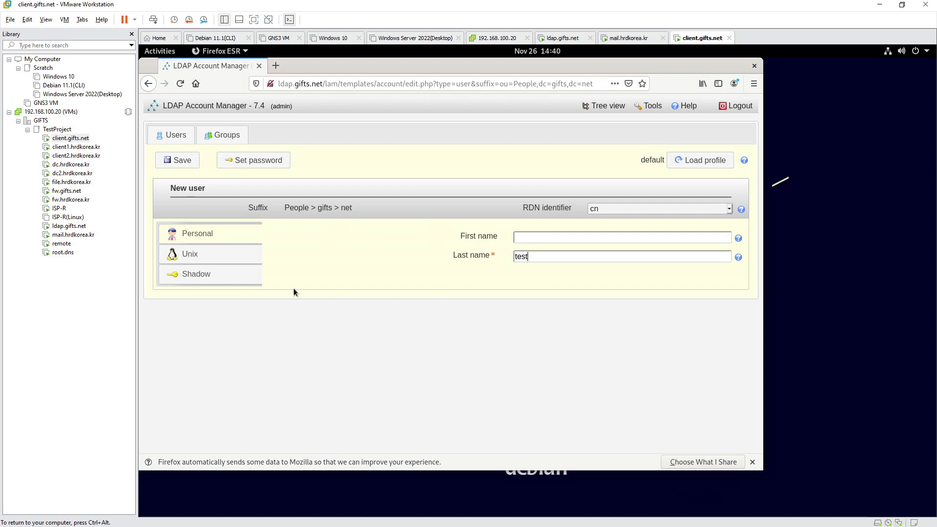
click(203, 256)
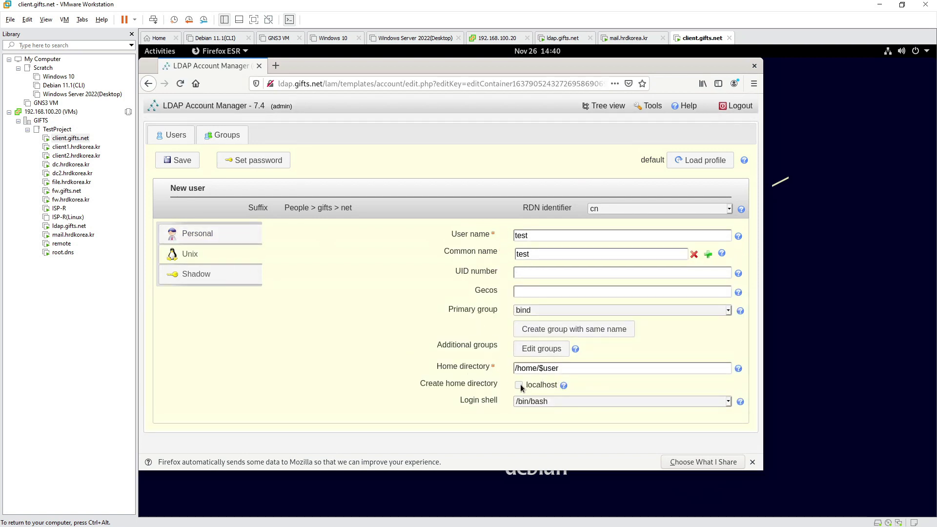
click(257, 158)
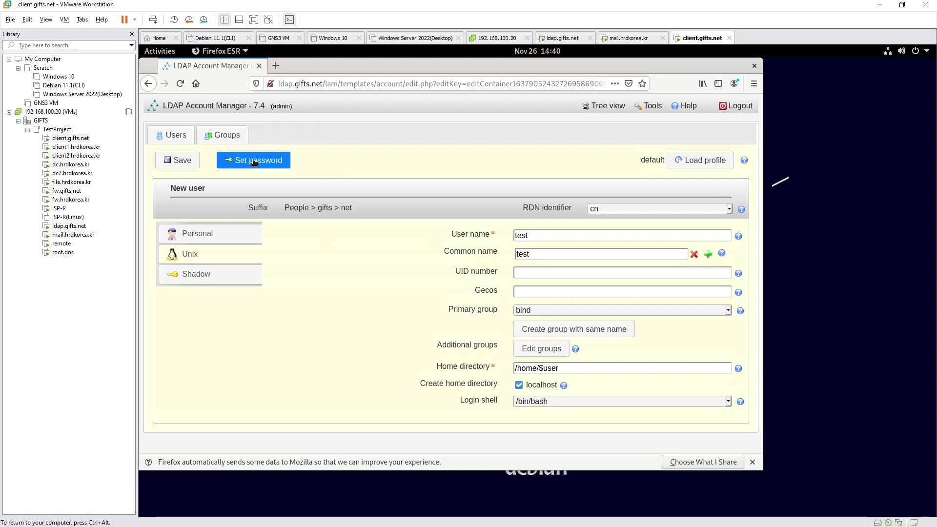
Step: Give the test user a password, entered twice, and save the new account
click(448, 238)
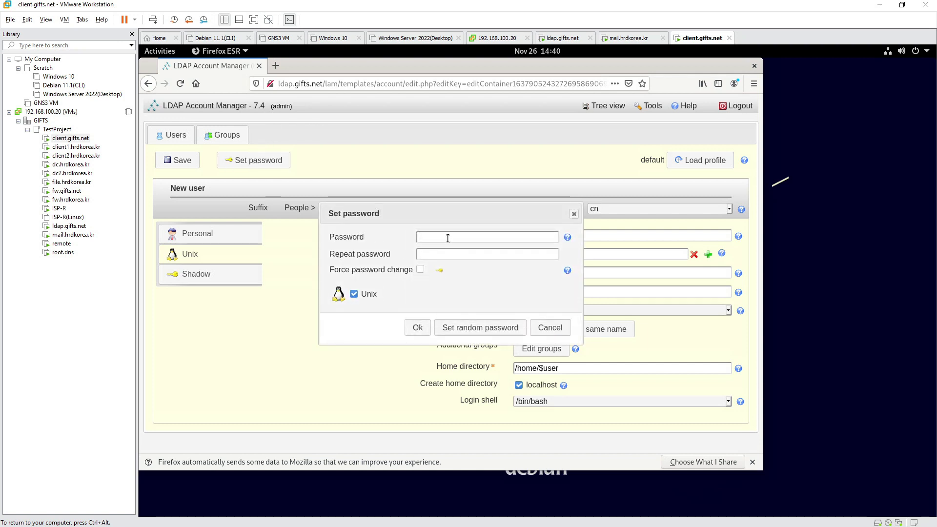
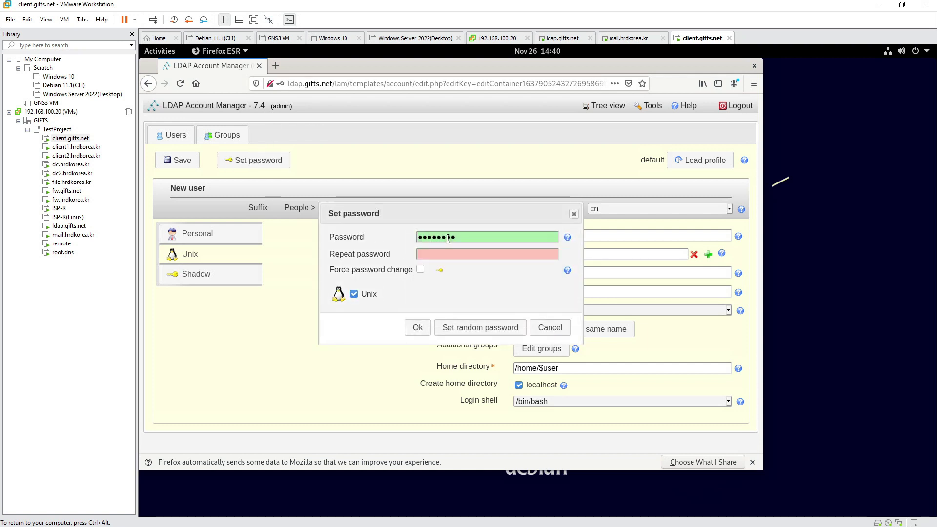
key(Tab)
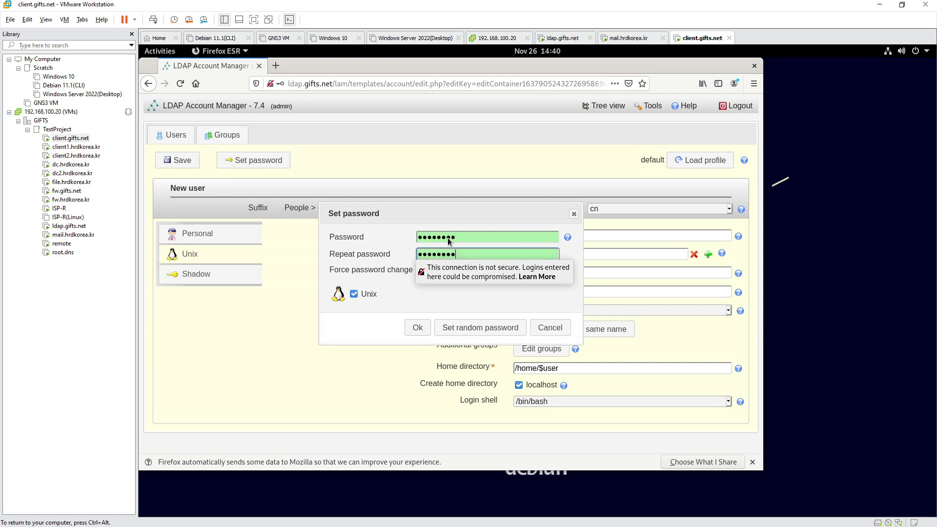
click(418, 328)
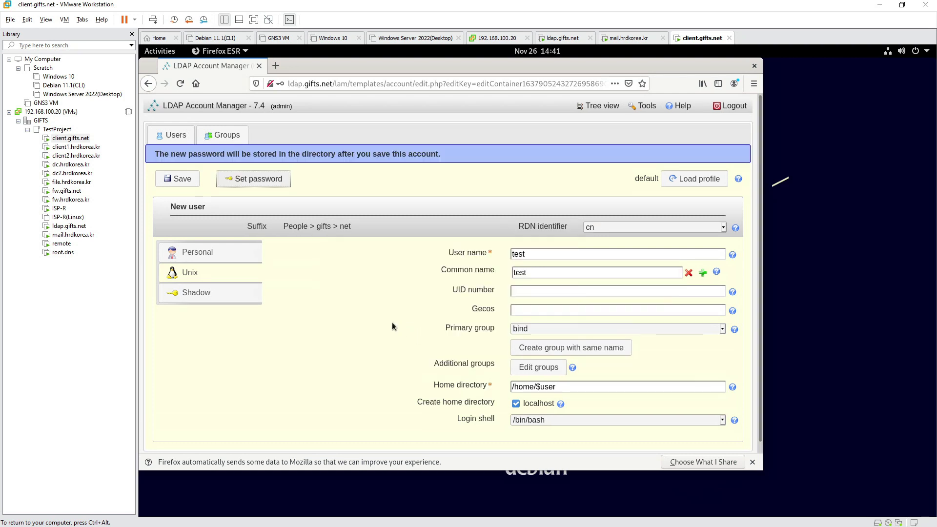
click(179, 179)
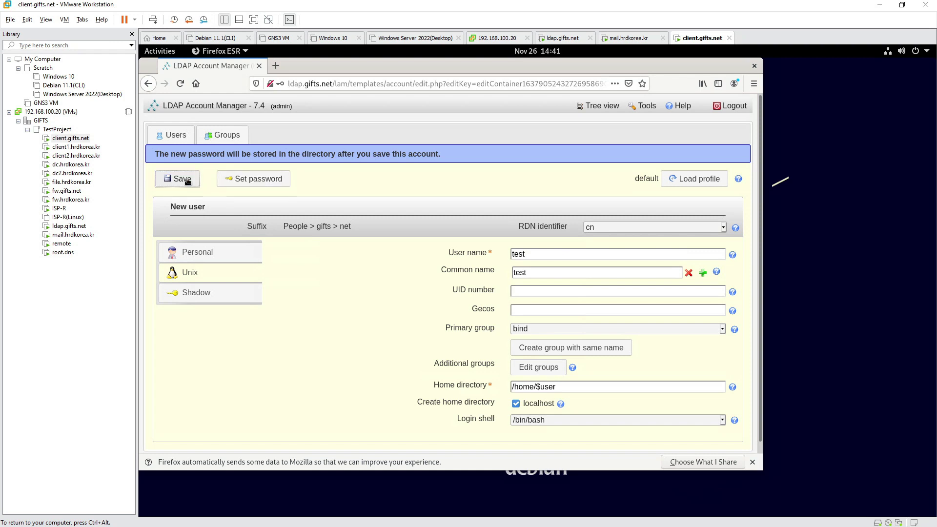
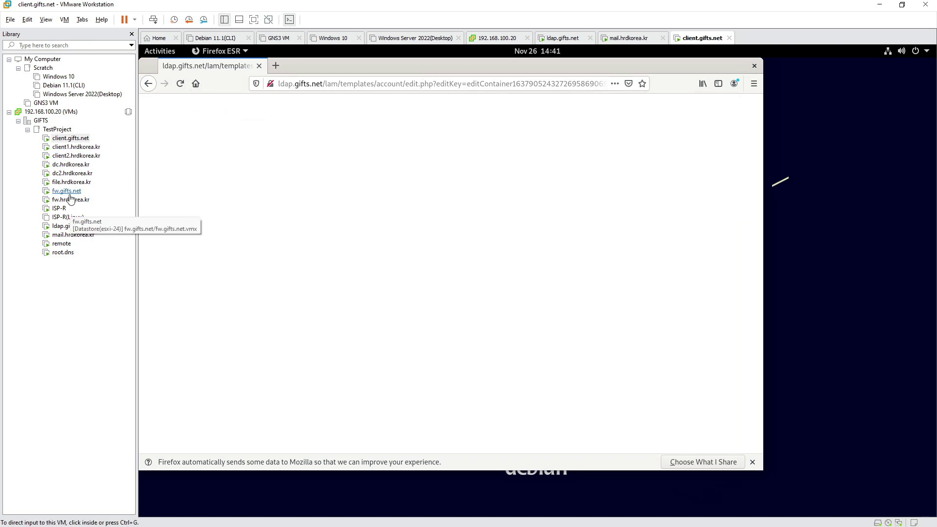
Step: On ldap.gifts.net, open /var/log/syslog in vim, review the newest locale warnings, and quit
click(68, 226)
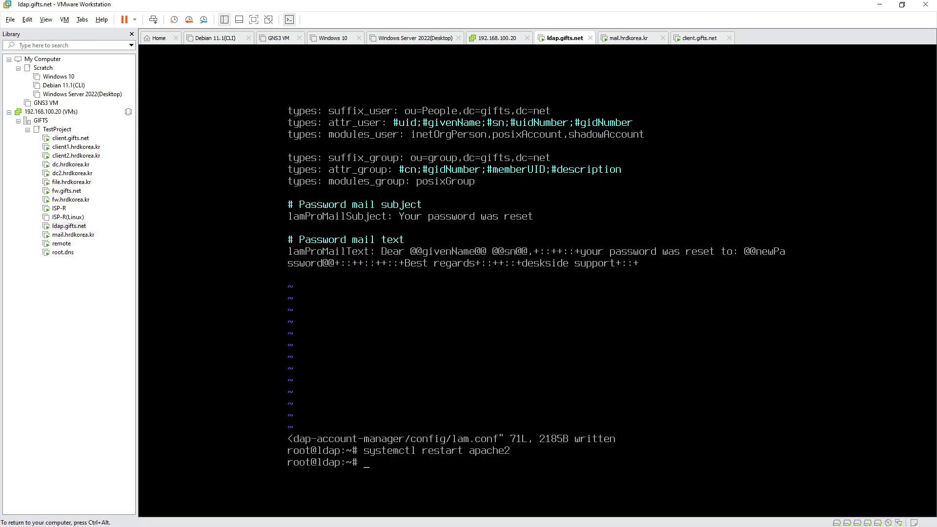
text(vim /var/logh)
key(BackSpace)
key(BackSpace)
text(g/syslog)
key(Return)
key(shift+g)
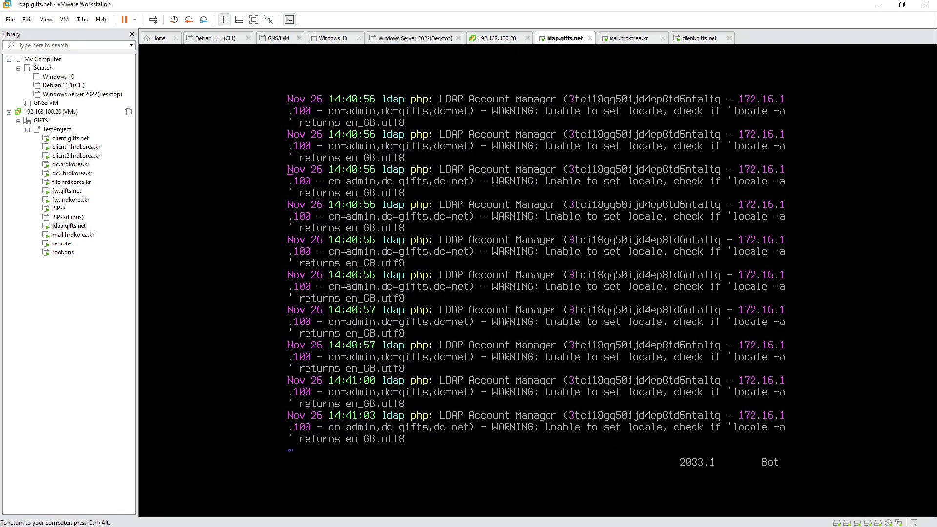
scroll(537, 273, up, 3)
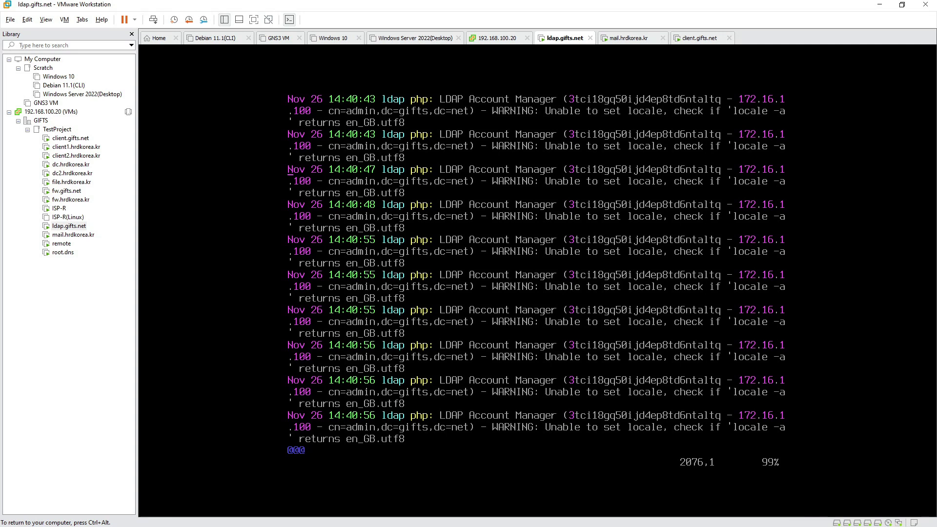
scroll(537, 274, down, 4)
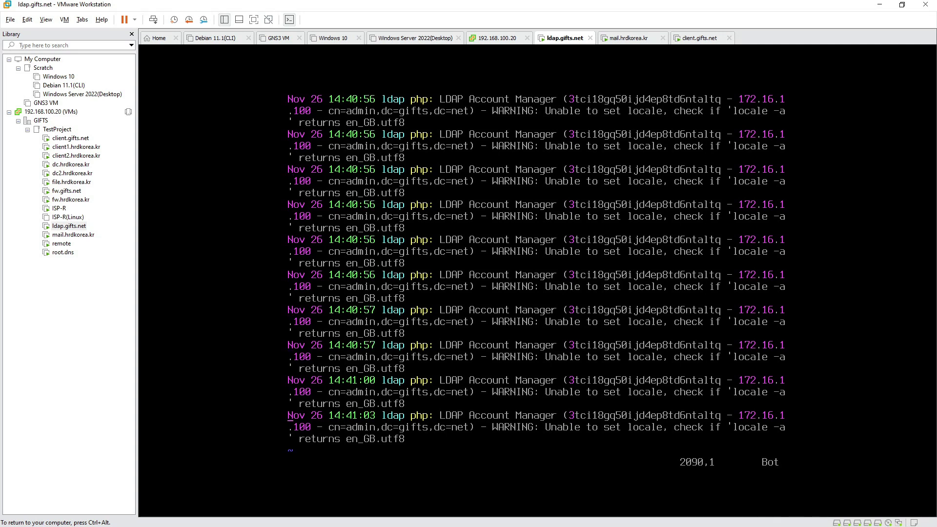
key(Up)
key(Up)
key(Up)
key(Up)
key(Up)
text(:q)
key(Return)
key(Return)
key(Return)
key(Return)
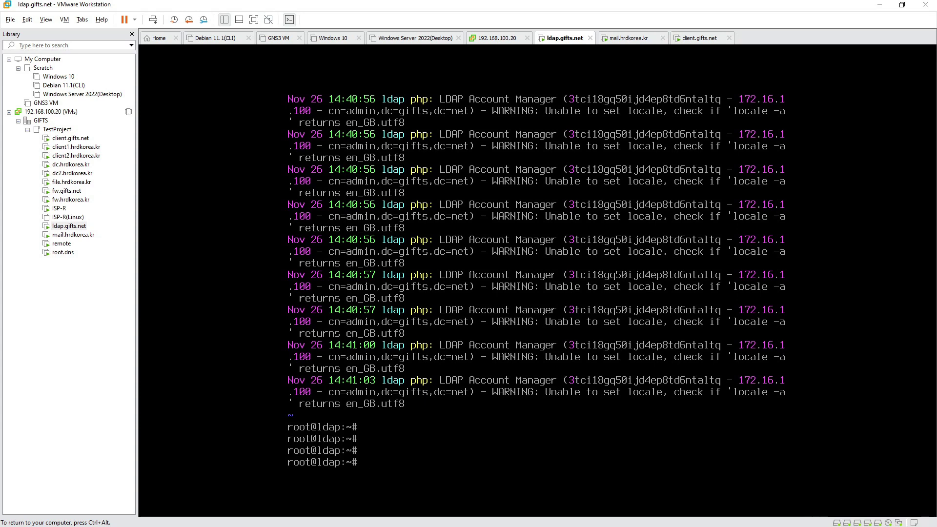
Step: Check the ldap server's date and locale (en_US.UTF-8), then return to client.gifts.net
text(date)
key(Return)
text(local)
key(Return)
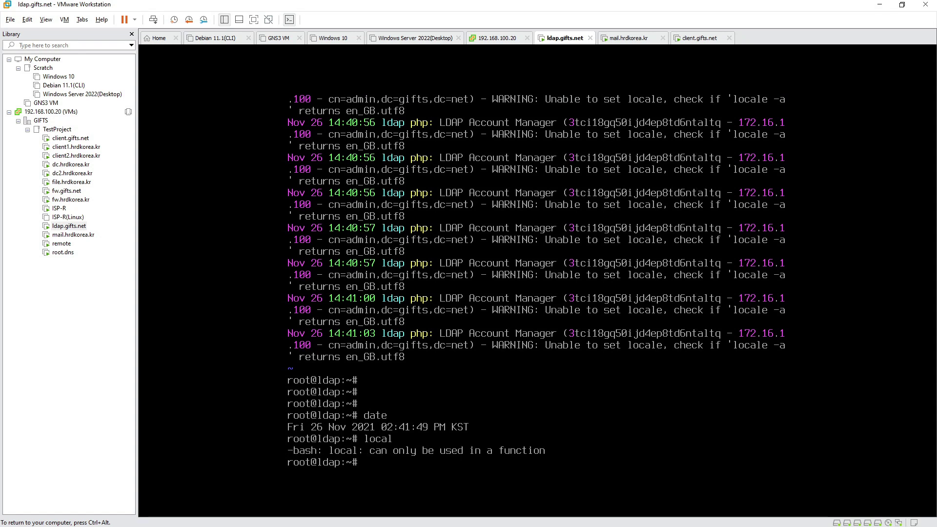
text(locale)
key(Return)
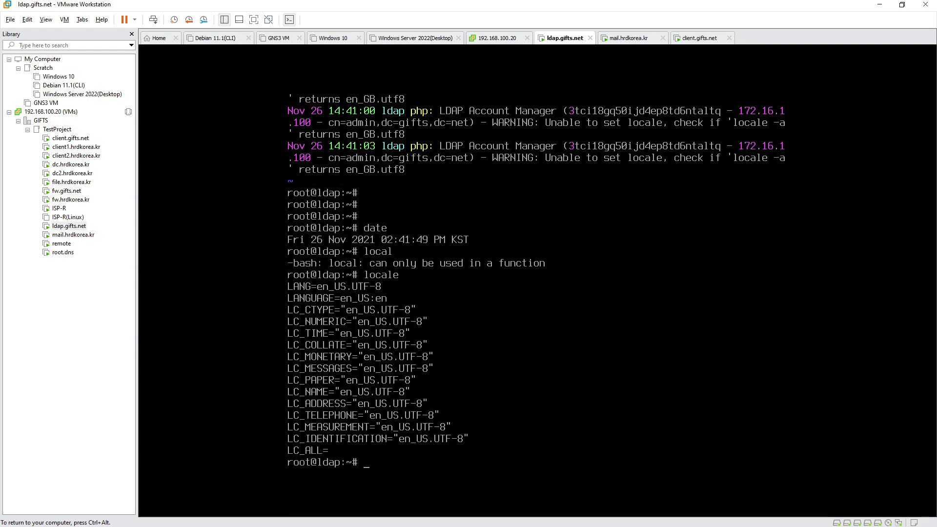
key(ctrl+alt)
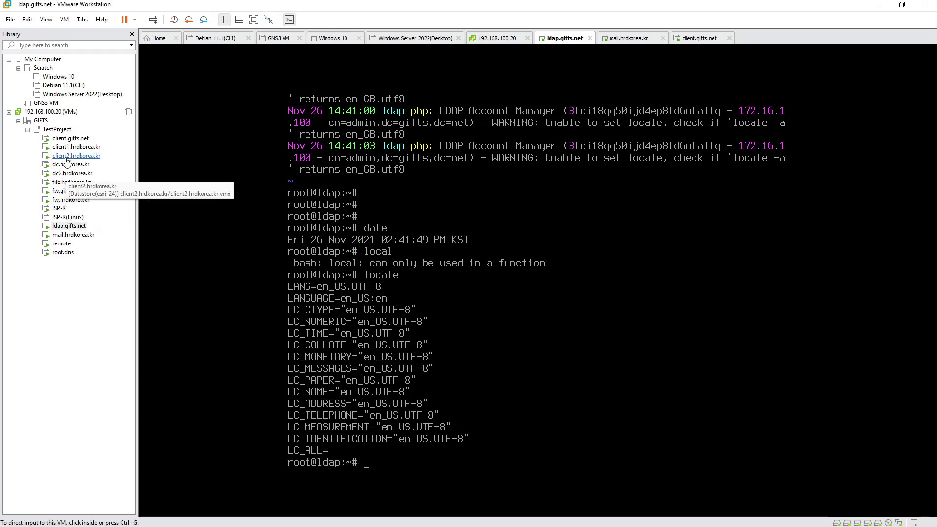
click(70, 138)
Step: Reload the expired LAM page and log out of LDAP Account Manager
click(425, 259)
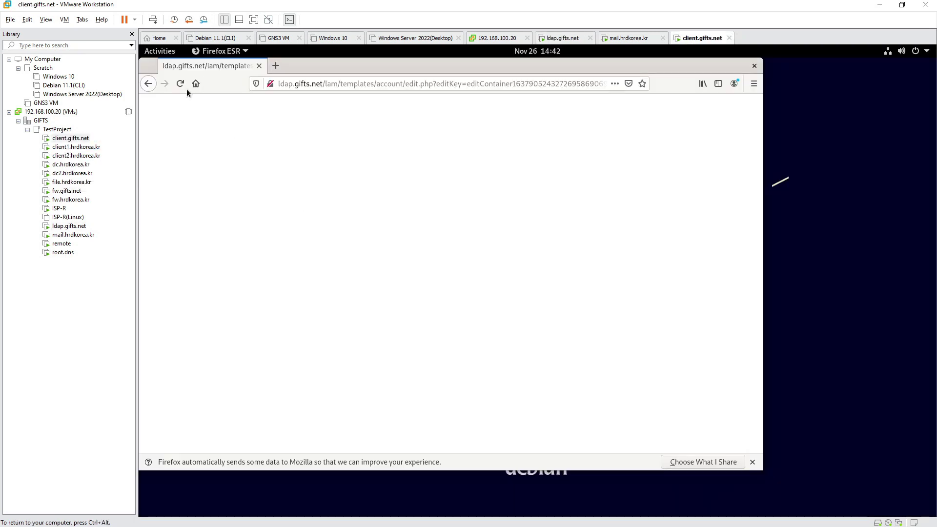
click(145, 84)
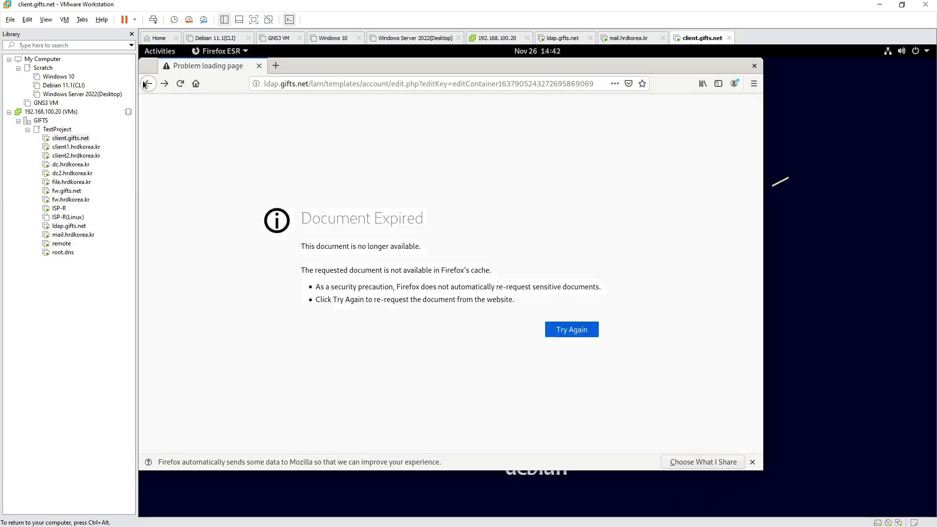
click(146, 84)
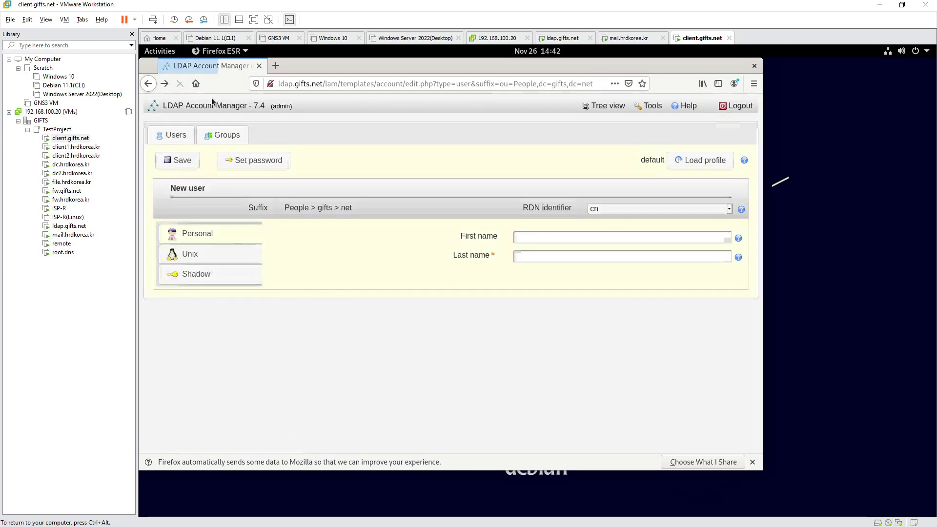
click(734, 106)
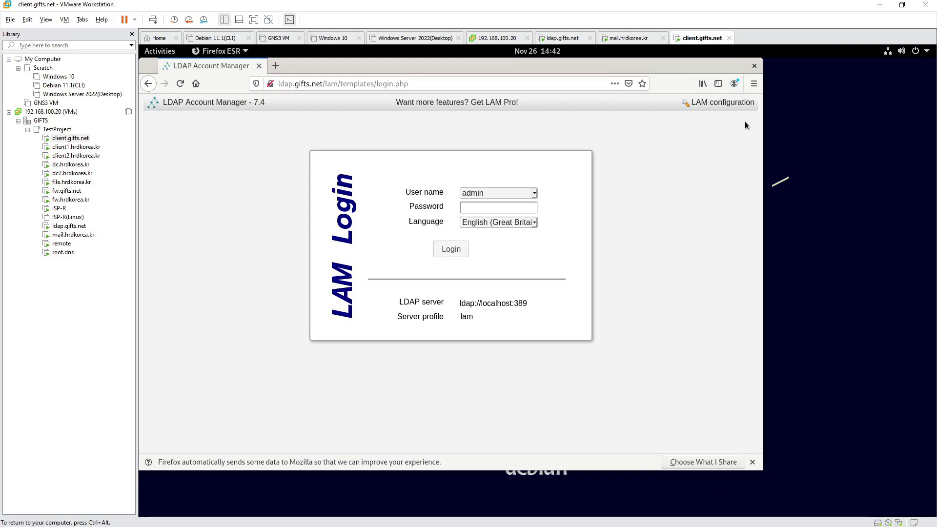
Step: Open the lam server profile for editing with the profile password, declining to store it
click(736, 103)
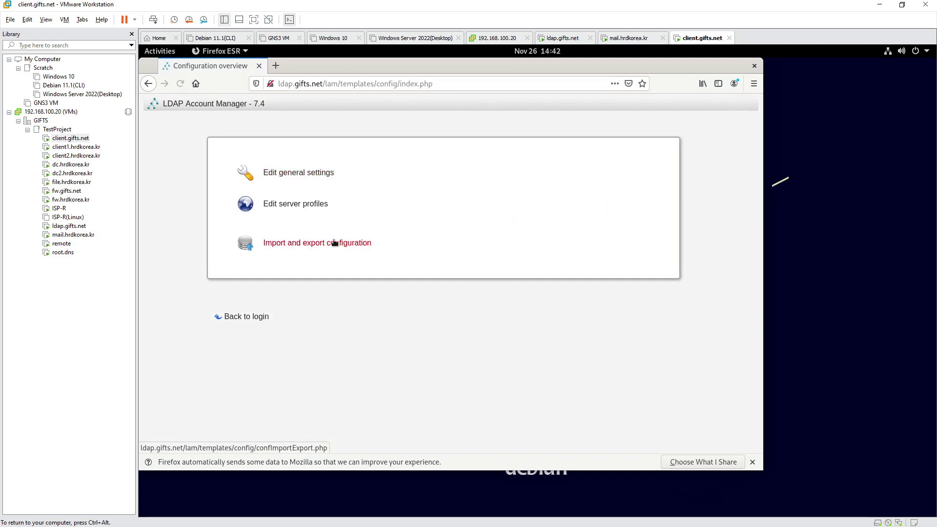
click(294, 205)
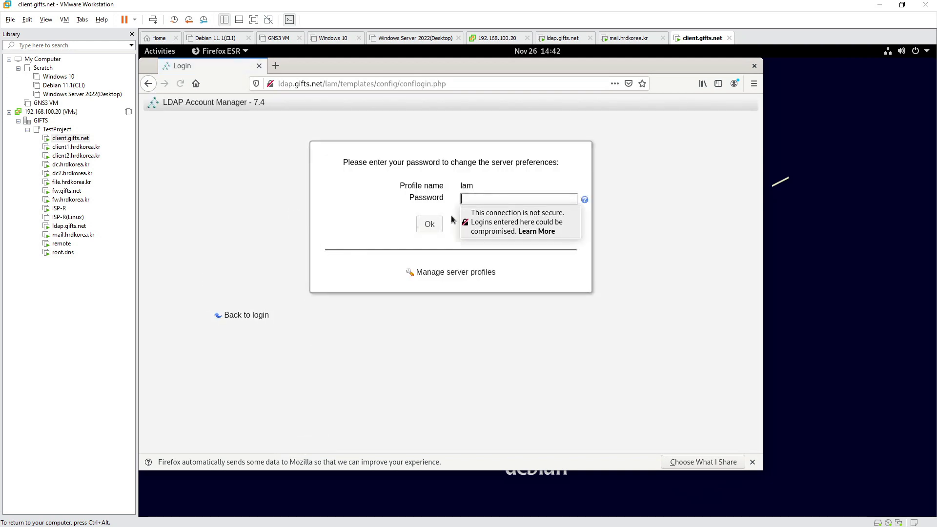
text(lam)
click(429, 224)
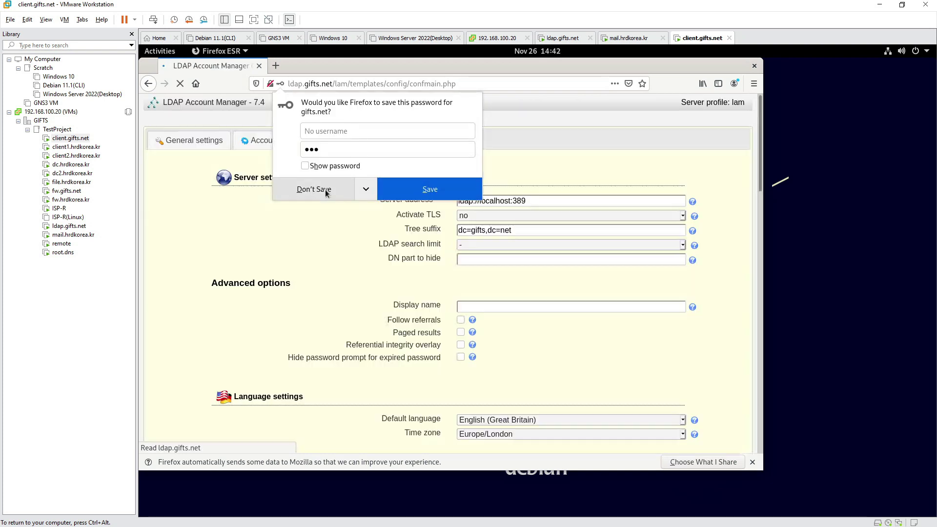
click(325, 190)
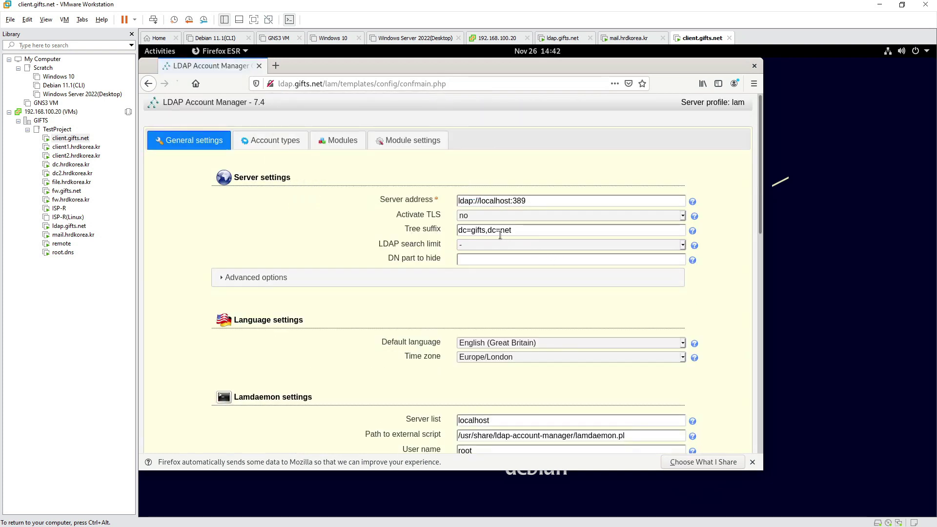
Step: Set the default language to English (USA) and the time zone to Asia/Seoul
click(530, 343)
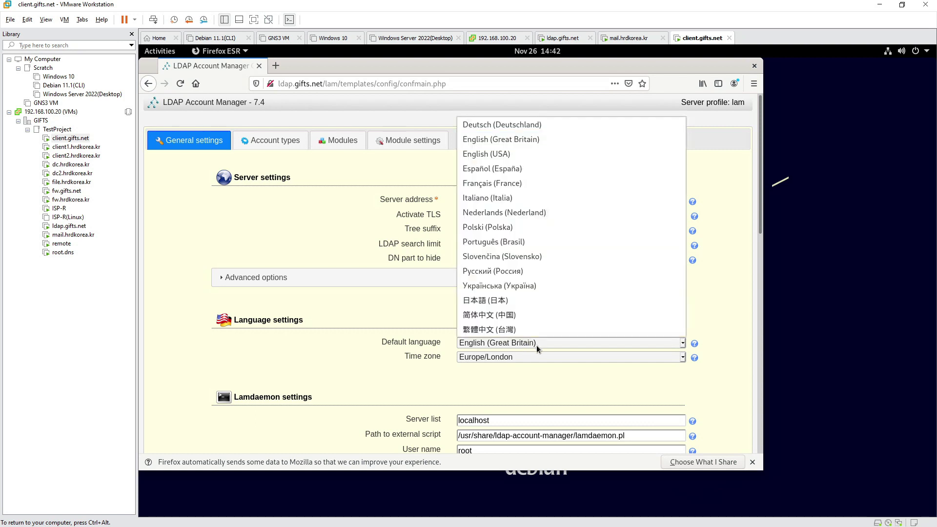
click(521, 155)
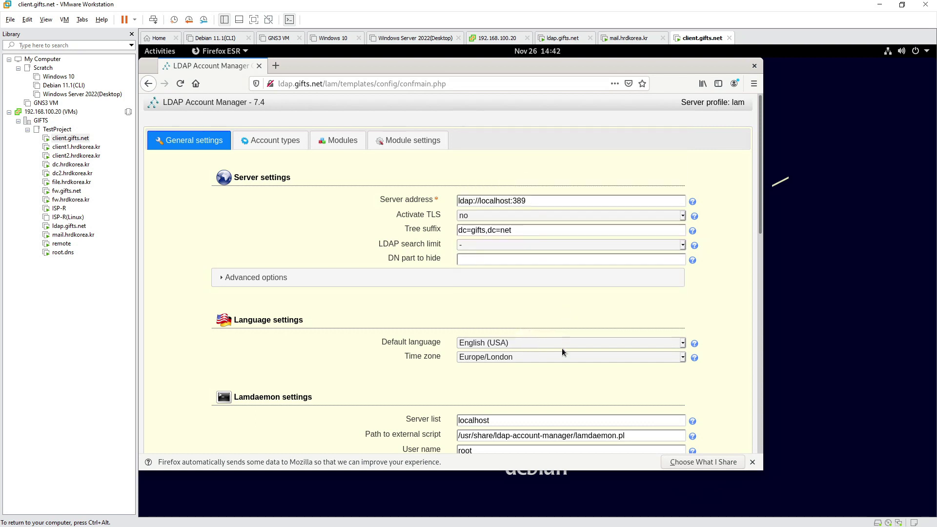
click(624, 361)
click(617, 354)
click(617, 356)
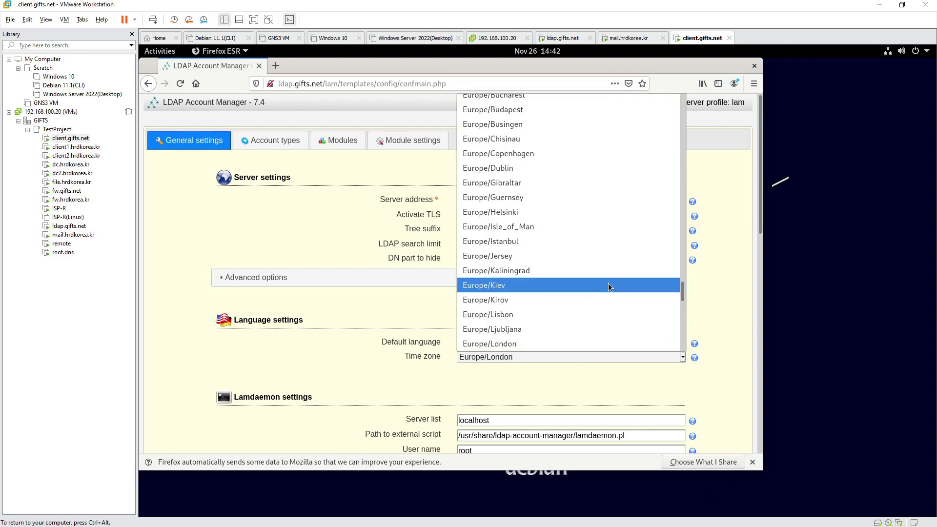
drag(683, 292, 679, 221)
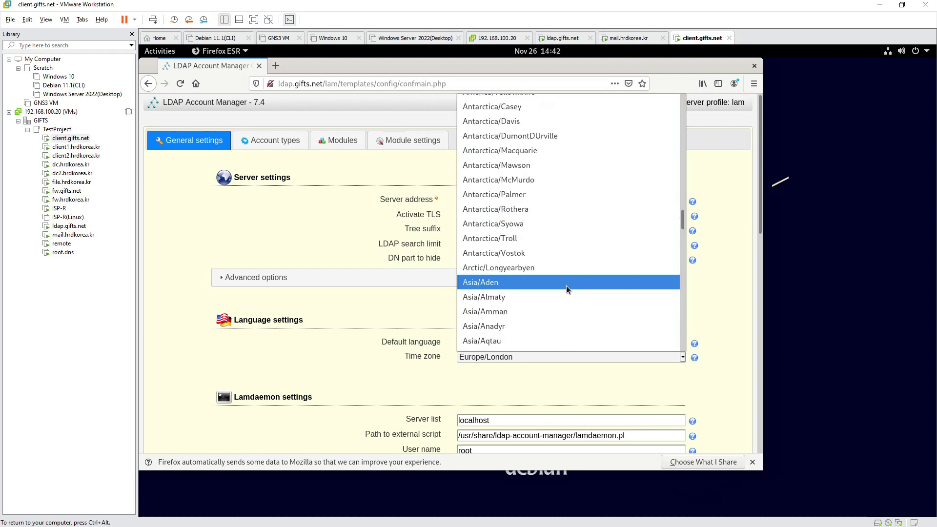
scroll(566, 286, down, 6)
scroll(567, 288, down, 4)
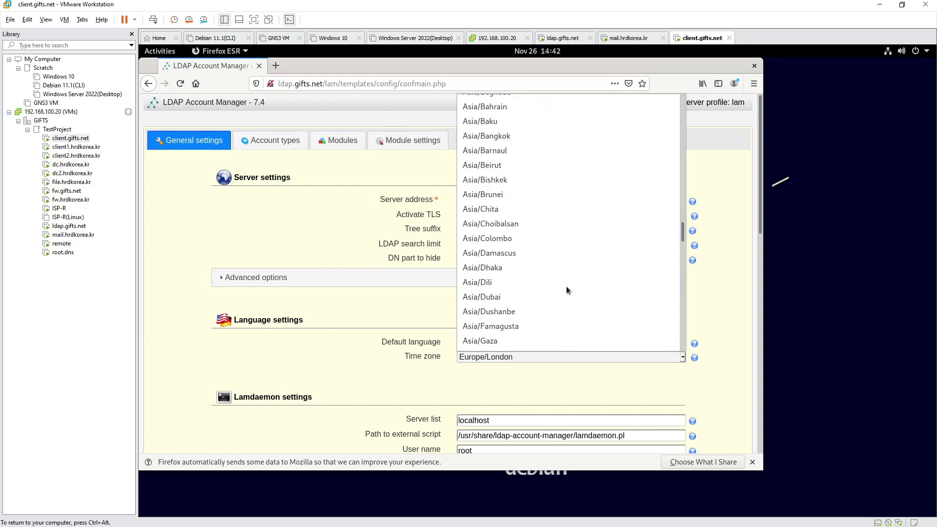
scroll(560, 289, down, 2)
scroll(555, 286, down, 4)
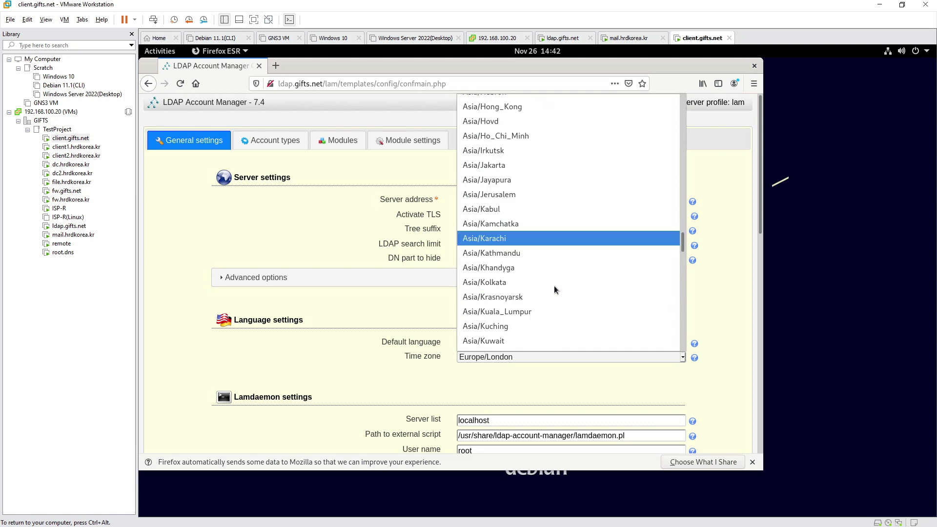
scroll(555, 286, down, 1)
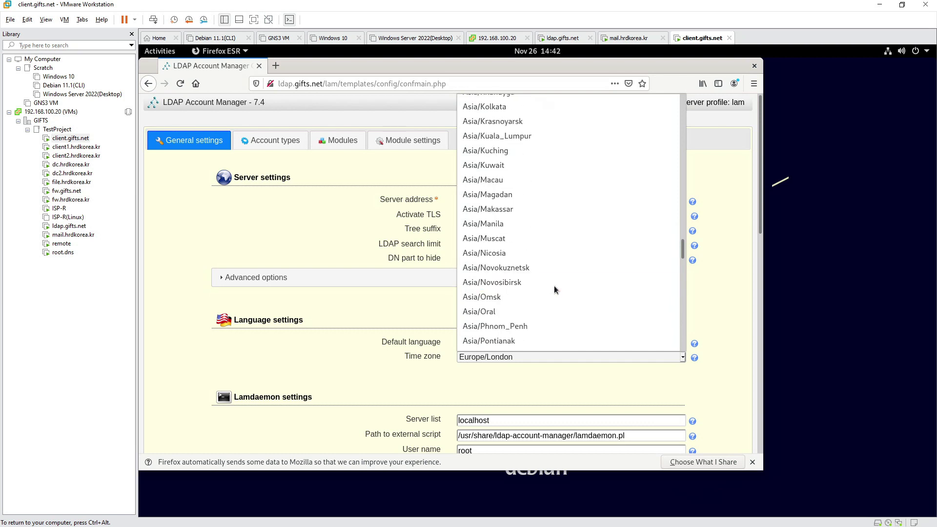
scroll(553, 286, down, 2)
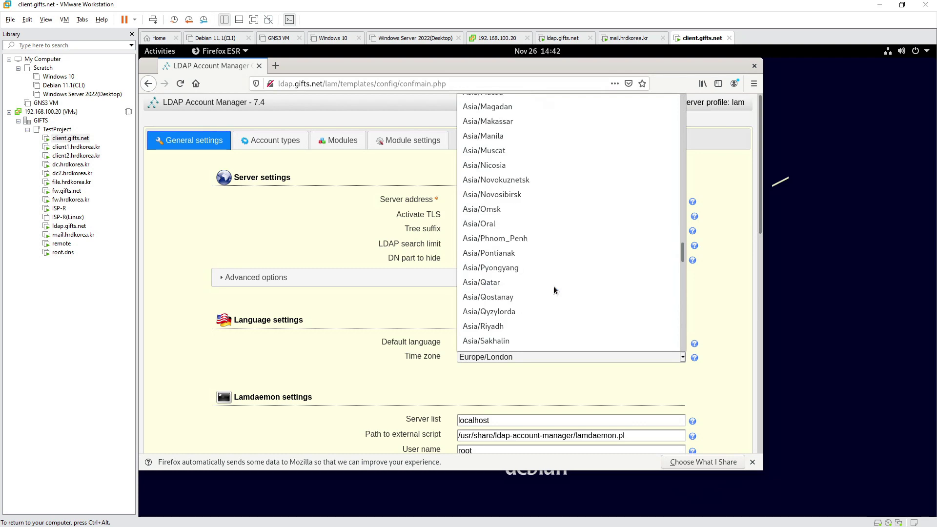
scroll(553, 286, down, 1)
click(534, 324)
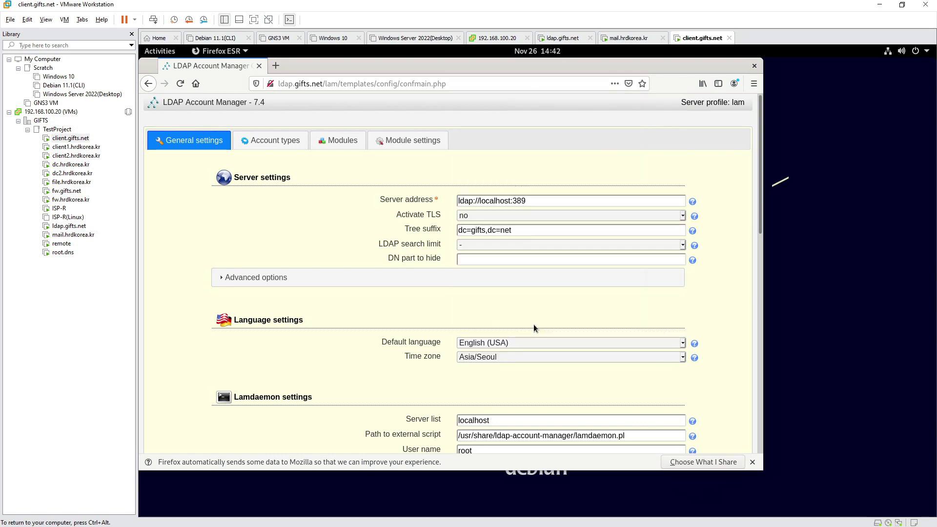
Step: Save the lam profile settings
scroll(311, 234, down, 10)
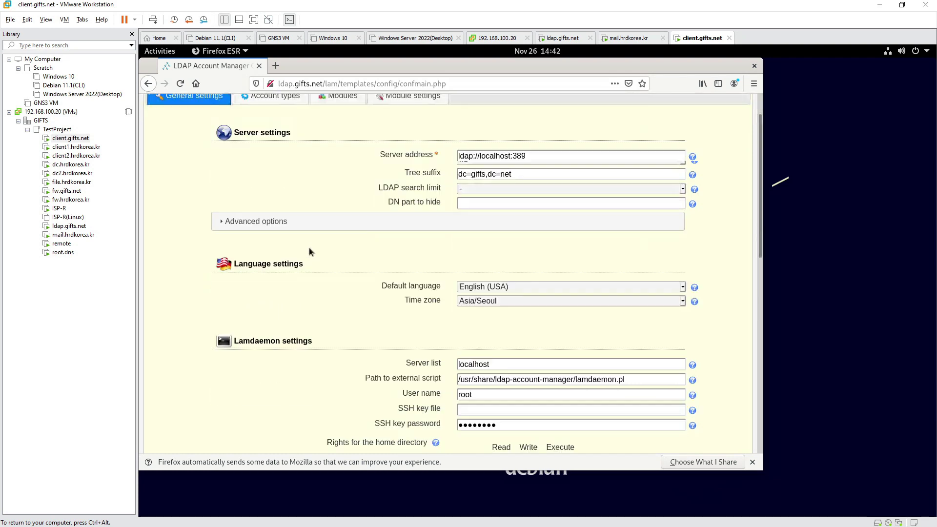
scroll(229, 393, down, 2)
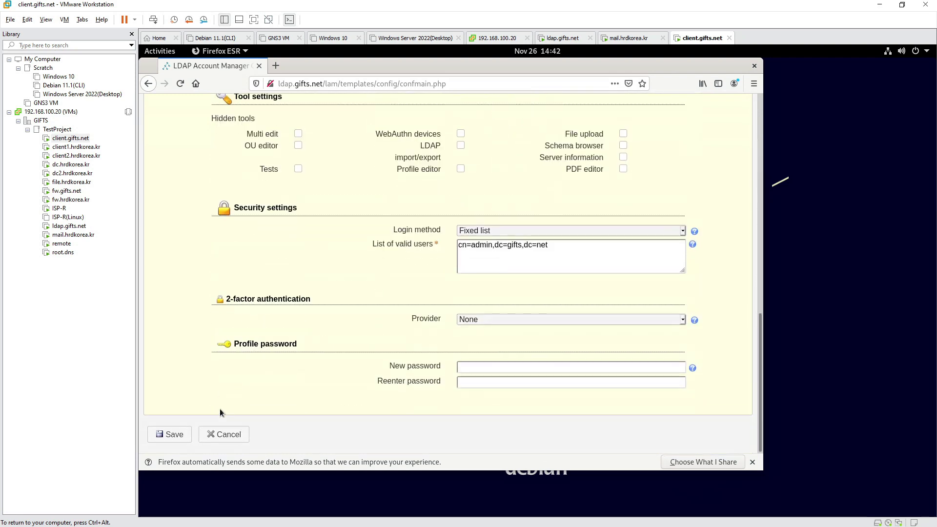
click(172, 434)
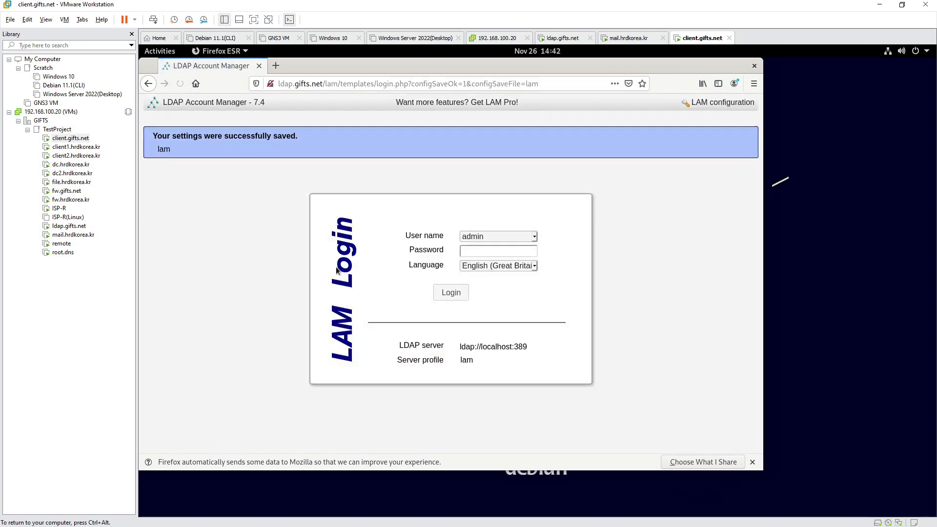
Step: Log back in to LAM with the account password, declining to save it in Firefox
click(488, 253)
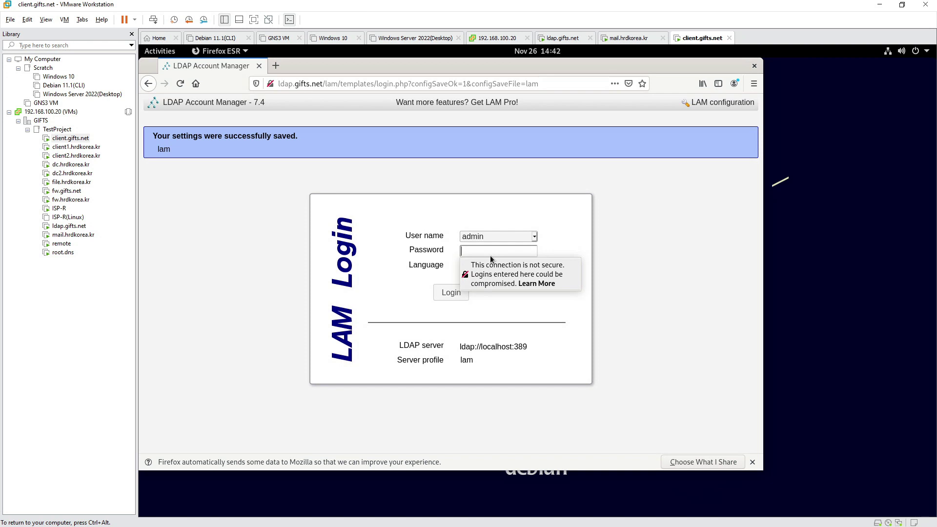
key(Return)
click(322, 189)
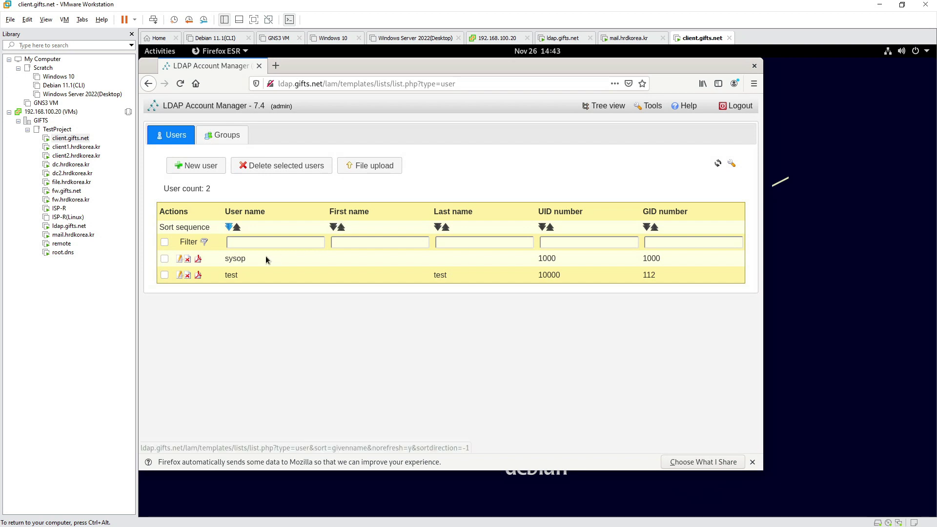
Step: Start a new user with last name 'test', view its Unix details, then go to ldap.gifts.net
click(196, 168)
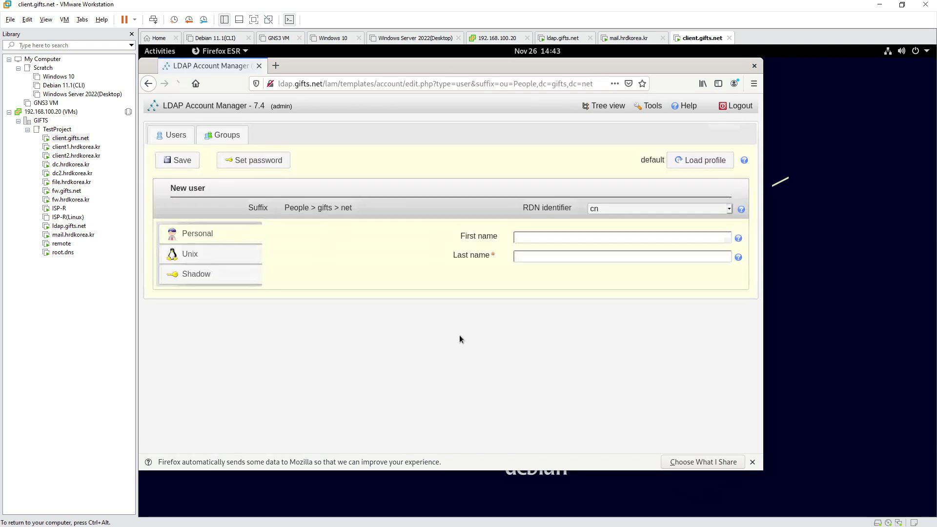
click(543, 257)
text(test)
click(198, 255)
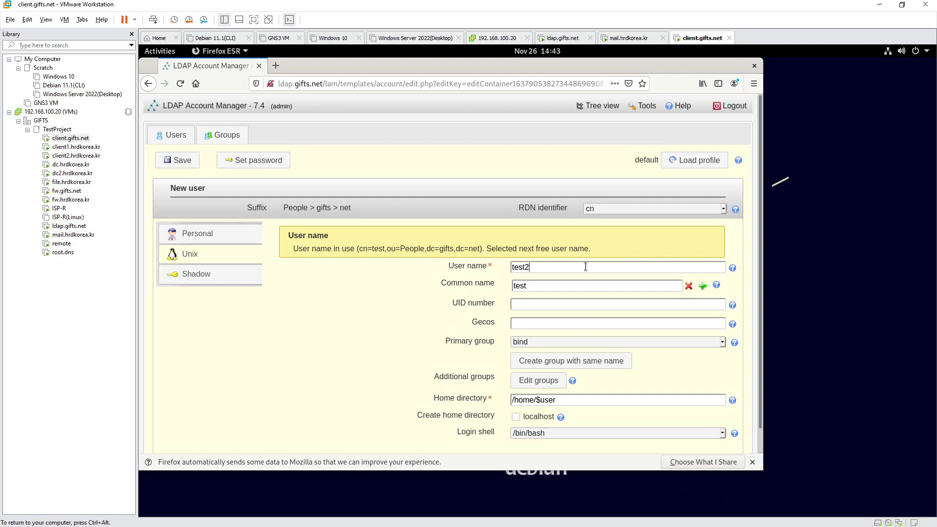
click(69, 227)
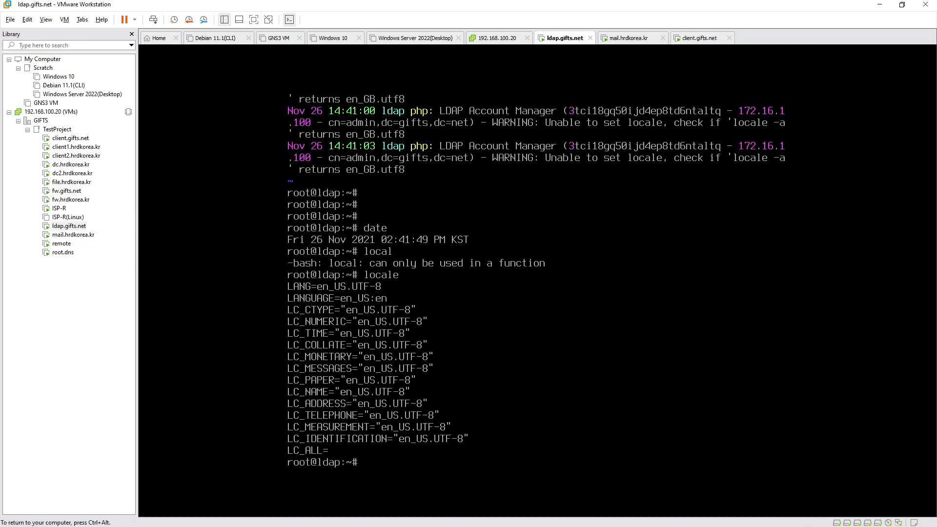
Step: Run 'id test' on the ldap server (uid 10000, group bind), then return to client.gifts.net
text(id test)
key(Return)
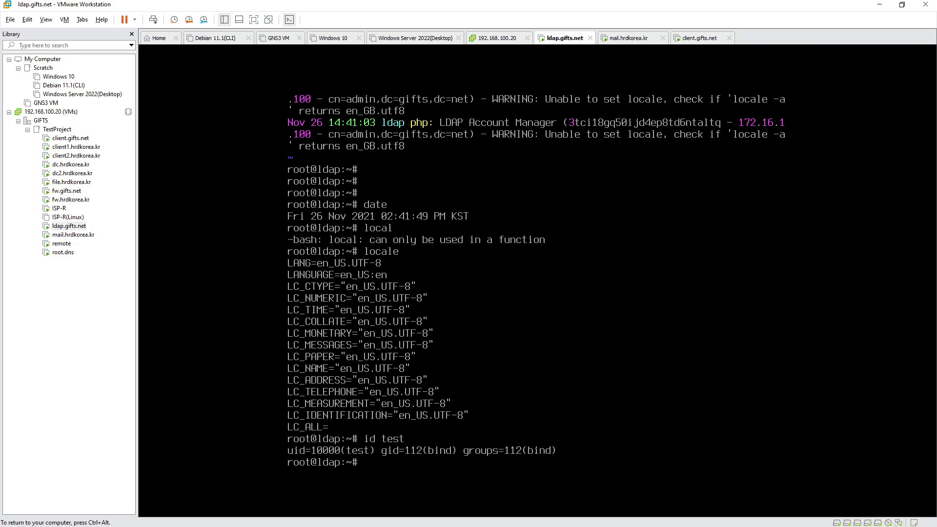
key(ctrl+alt)
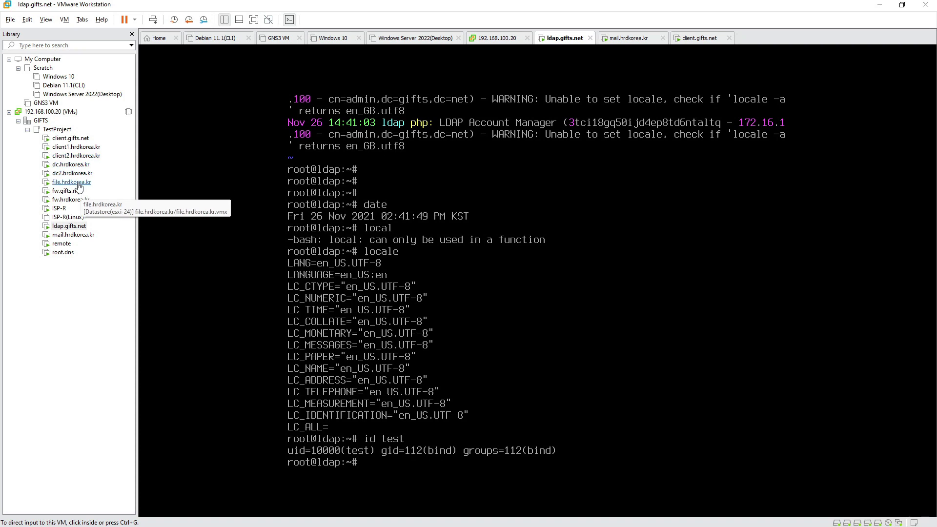
click(72, 138)
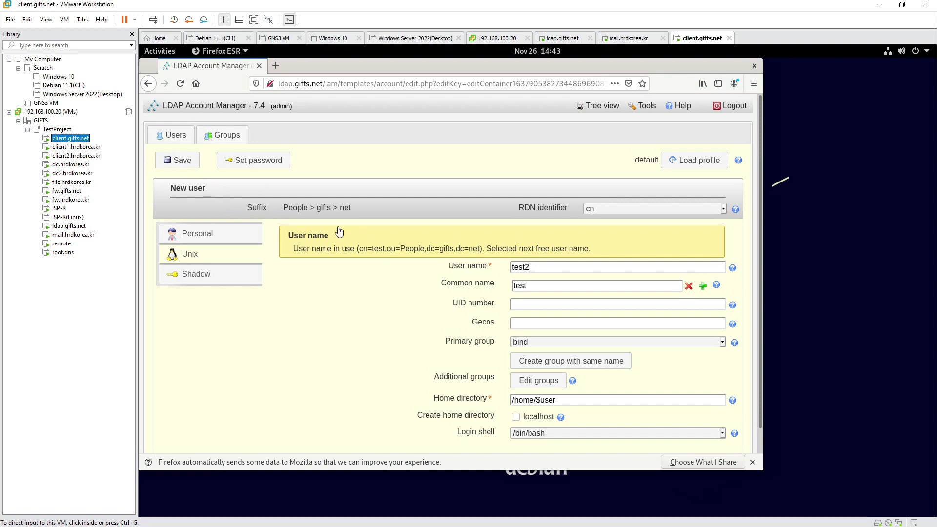
Step: Change the last name to test2 and enable home directory creation on localhost
click(216, 237)
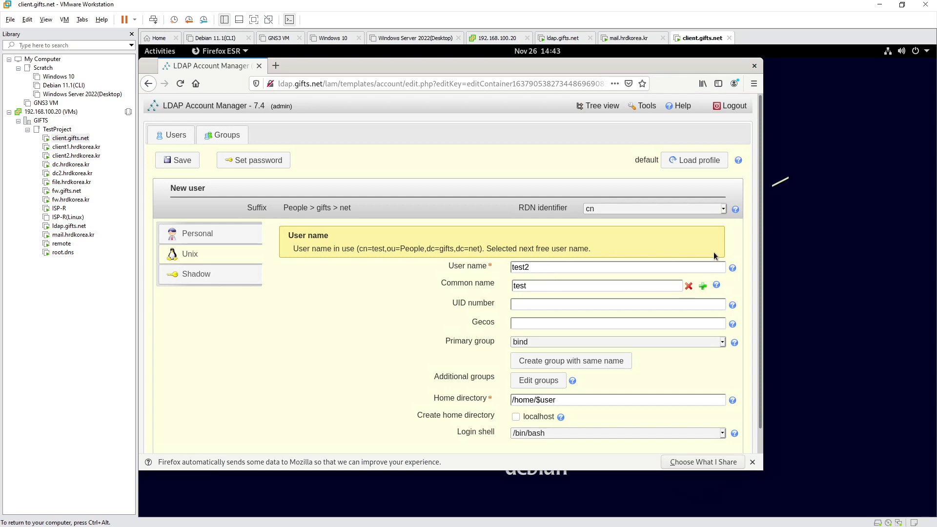
click(190, 237)
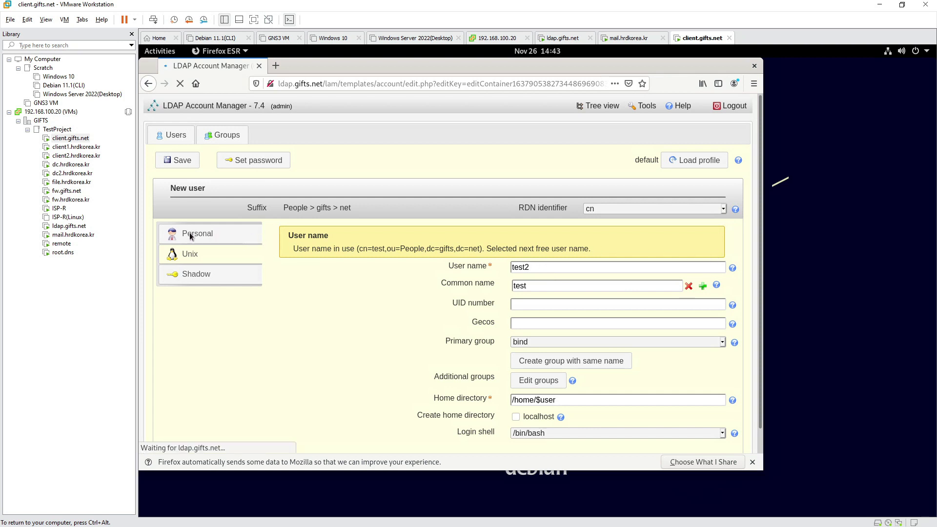
text(2)
click(194, 254)
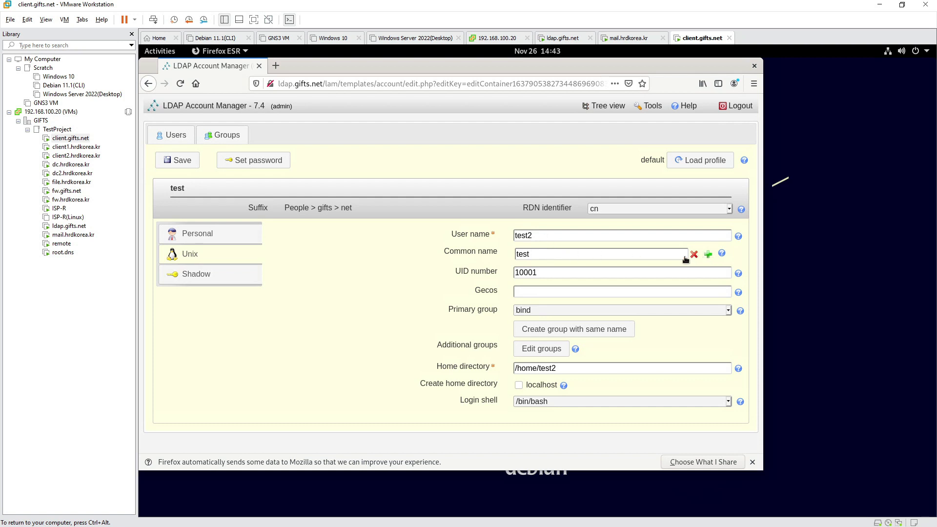
click(519, 385)
Step: Set the new user's password, entering it twice
click(249, 160)
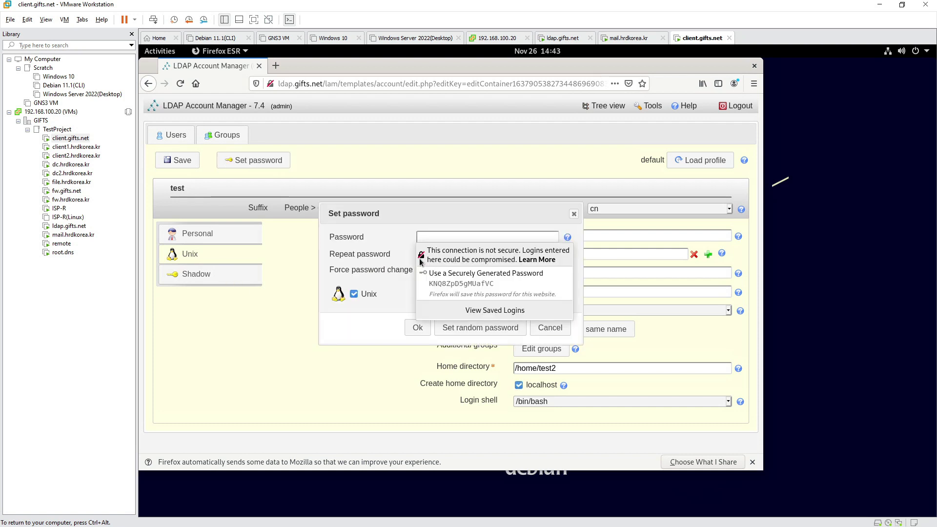
text(********)
key(Tab)
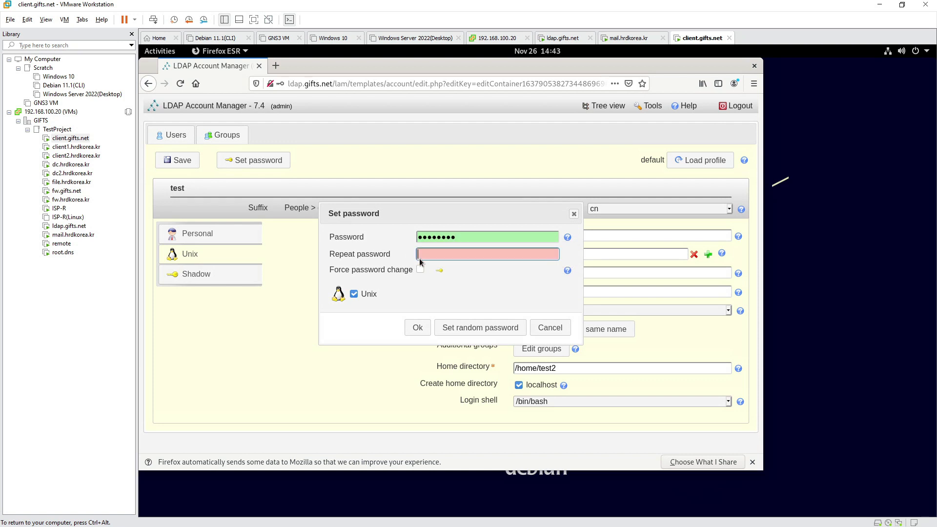
text(********)
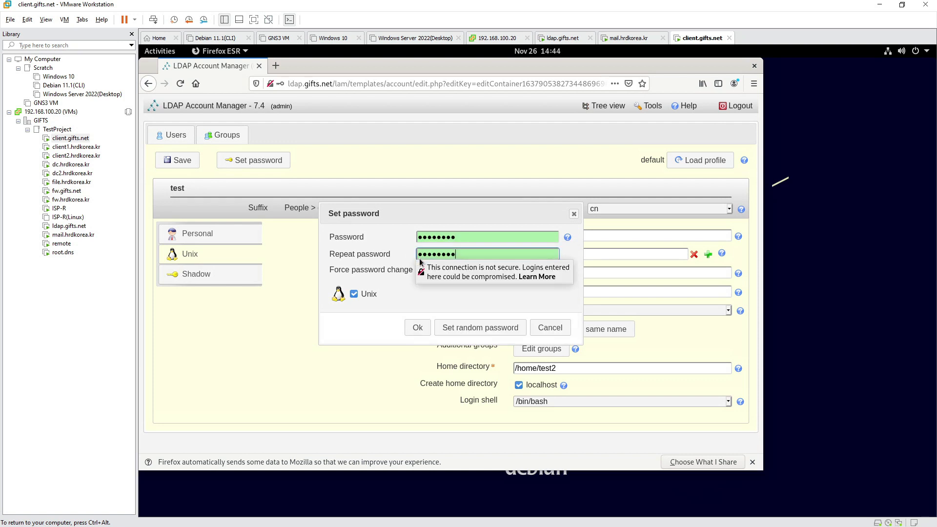
click(417, 327)
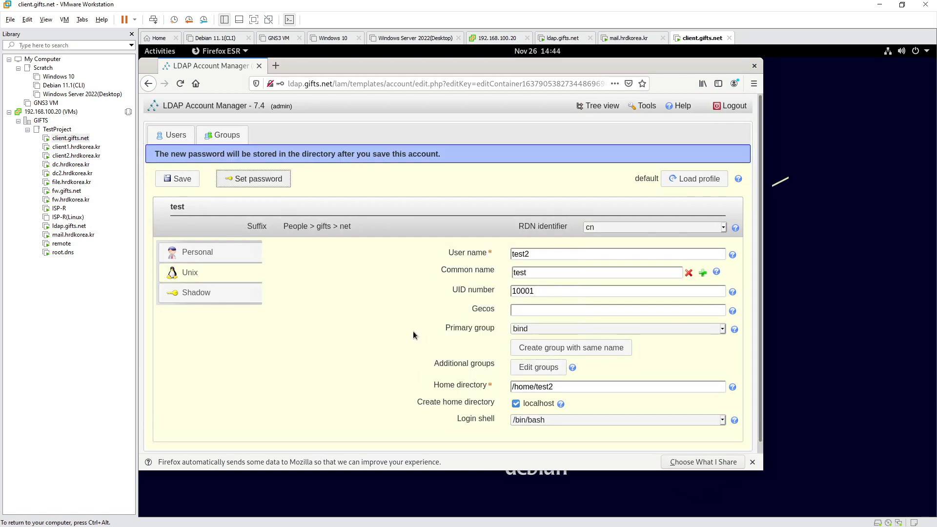
Step: Save the new user, decline Firefox's password prompt, and reopen the Personal details
scroll(413, 332, down, 1)
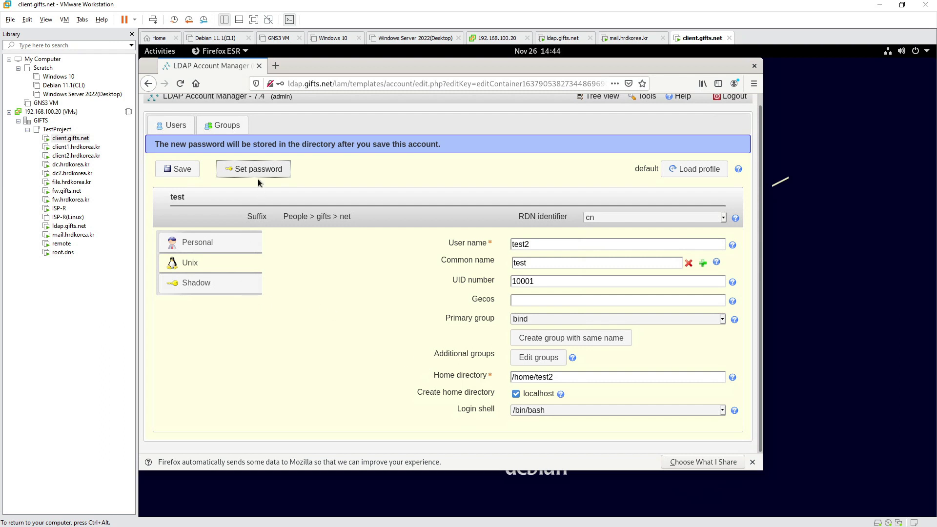
click(178, 169)
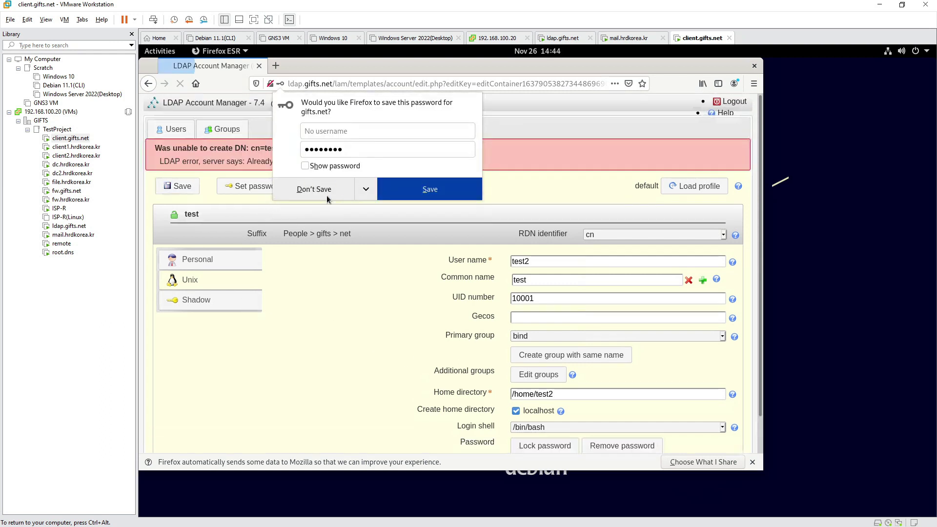
click(315, 190)
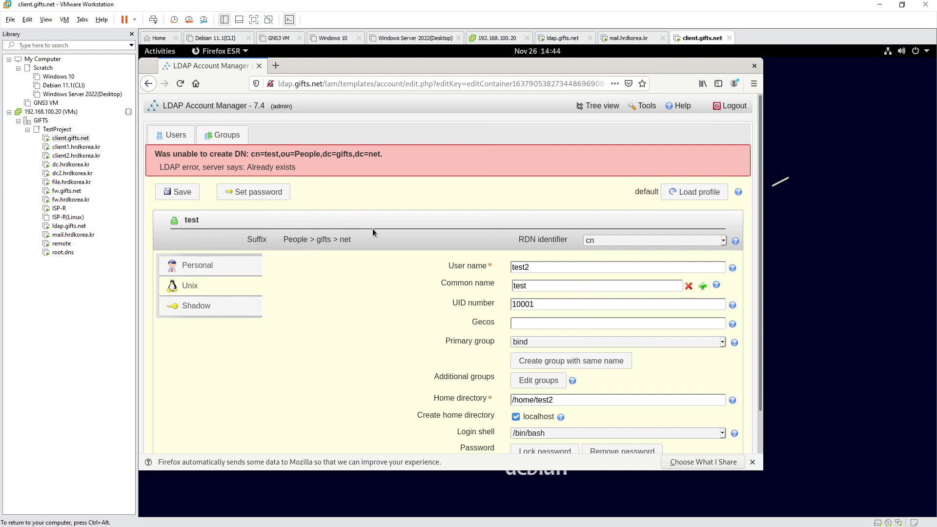
click(209, 268)
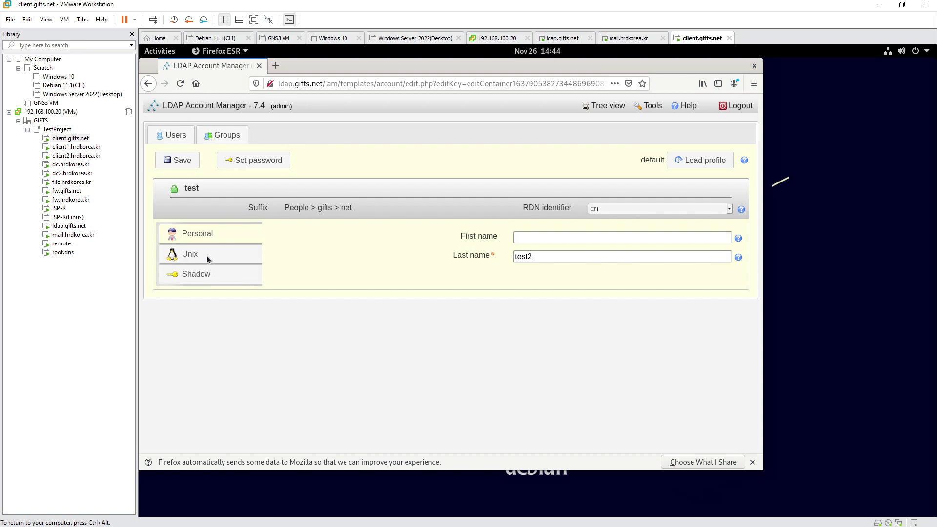
Step: Change the Unix user name and home directory from test2 to test3
click(198, 256)
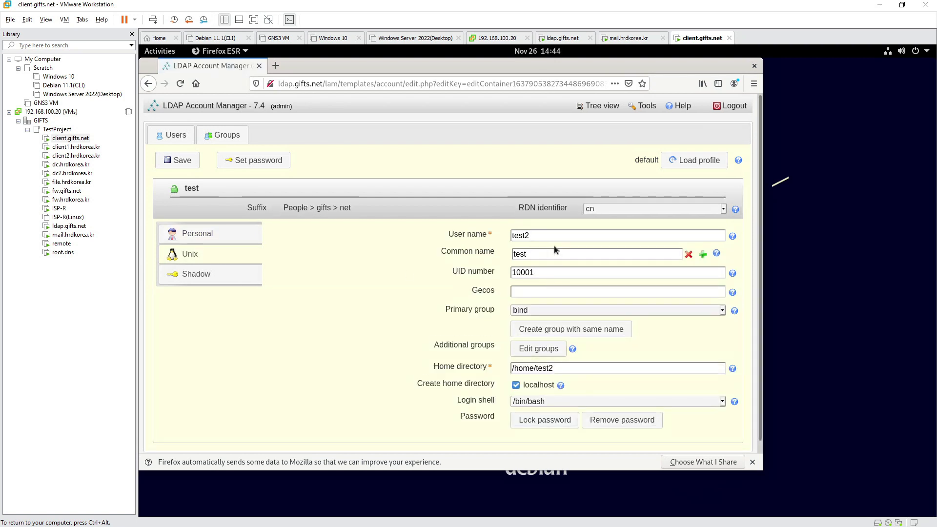
click(544, 238)
key(BackSpace)
text(3)
click(578, 369)
key(BackSpace)
text(3)
Step: Change the last name to test3, save the user, and go back to Users
click(203, 234)
click(554, 256)
key(BackSpace)
text(3)
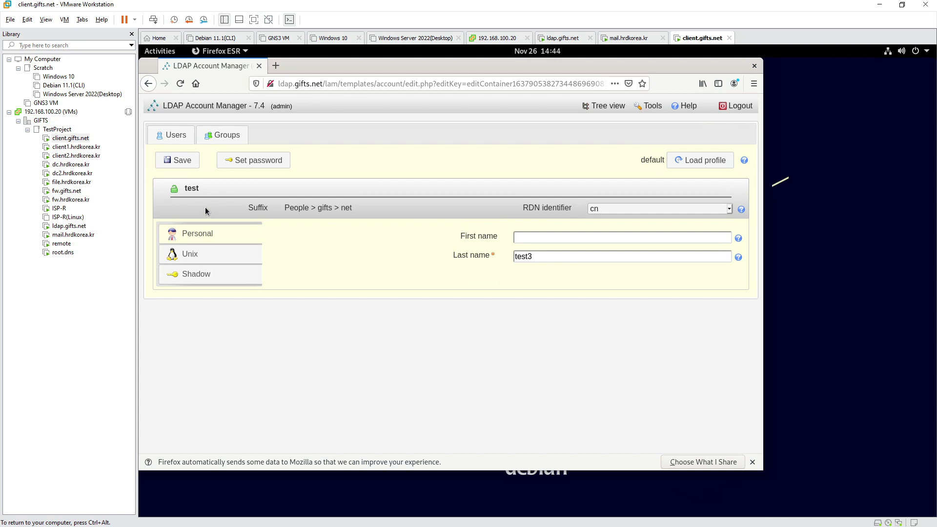
click(183, 162)
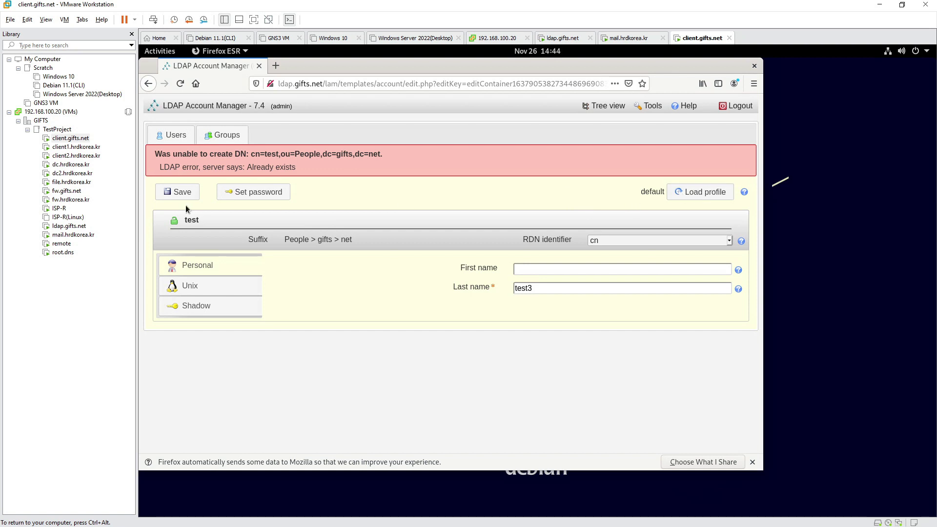
click(168, 136)
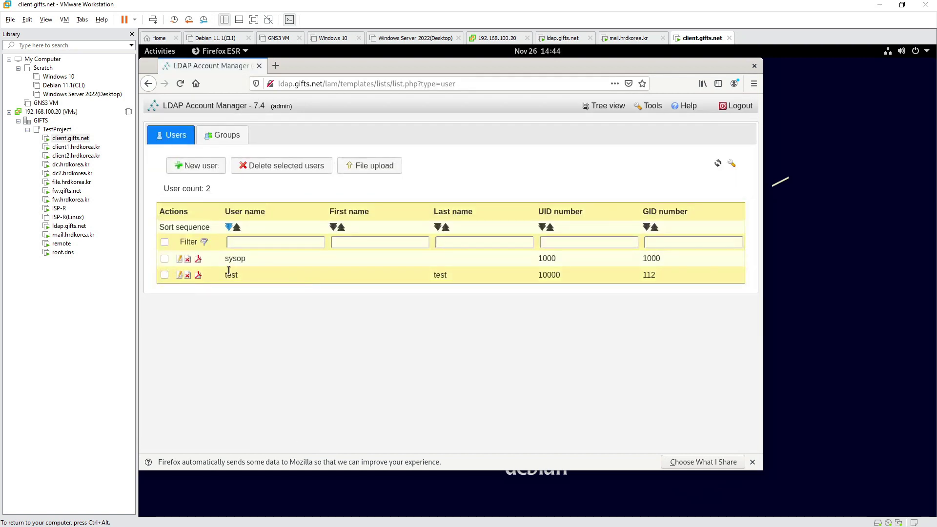
Step: Refresh the user list and delete the test account, which fails with 'Unable to login to remote server!'
click(719, 164)
click(263, 166)
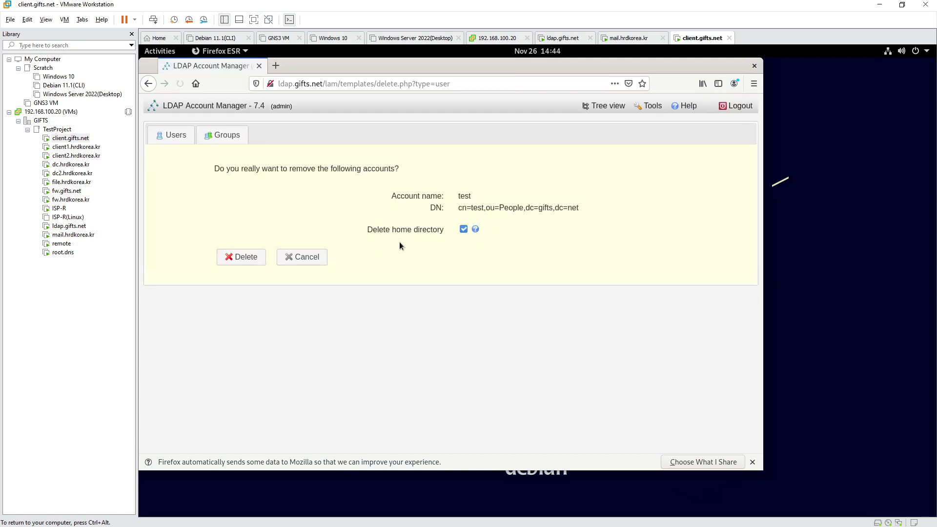
click(249, 257)
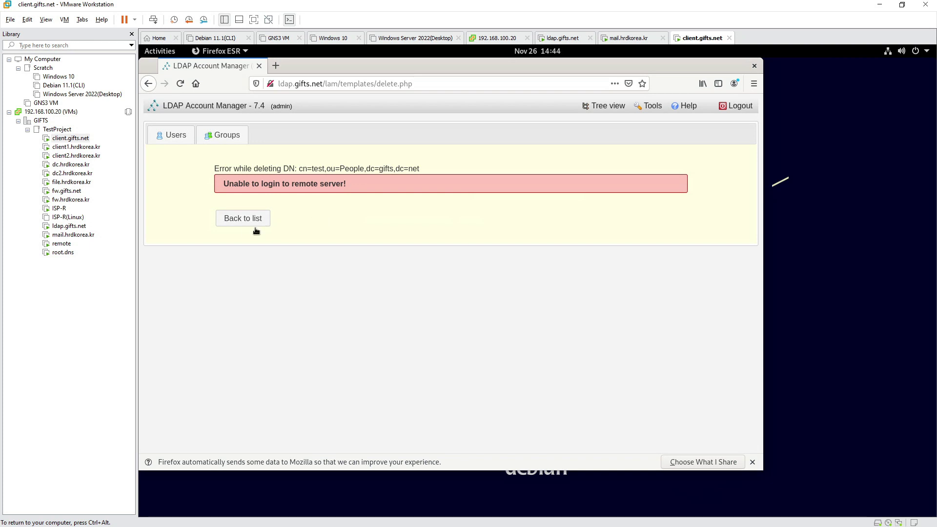
Step: On ldap.gifts.net, run date to check the server time (02:45:24 PM KST)
click(71, 227)
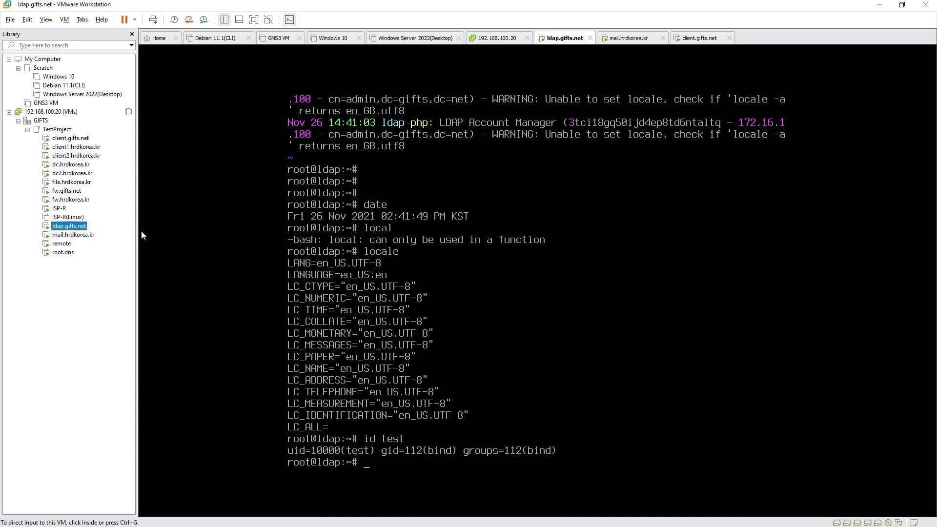
key(Return)
key(Return)
key(Return)
text(vim/var)
key(BackSpace)
key(BackSpace)
key(BackSpace)
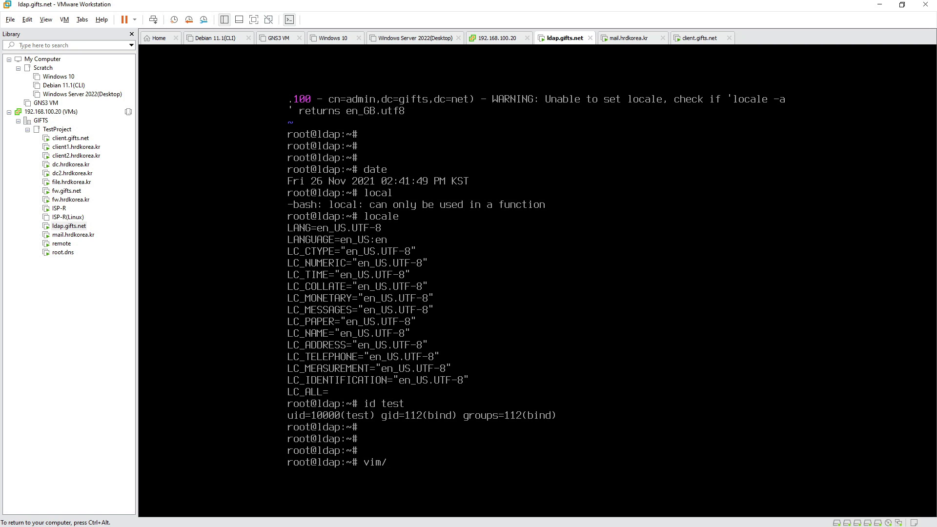
key(BackSpace)
key(BackSpace)
key(BackSpace)
text(/var/lib)
key(BackSpace)
key(BackSpace)
key(BackSpace)
key(BackSpace)
key(BackSpace)
key(BackSpace)
key(BackSpace)
key(BackSpace)
key(BackSpace)
key(BackSpace)
key(BackSpace)
key(BackSpace)
key(BackSpace)
text(date)
key(Return)
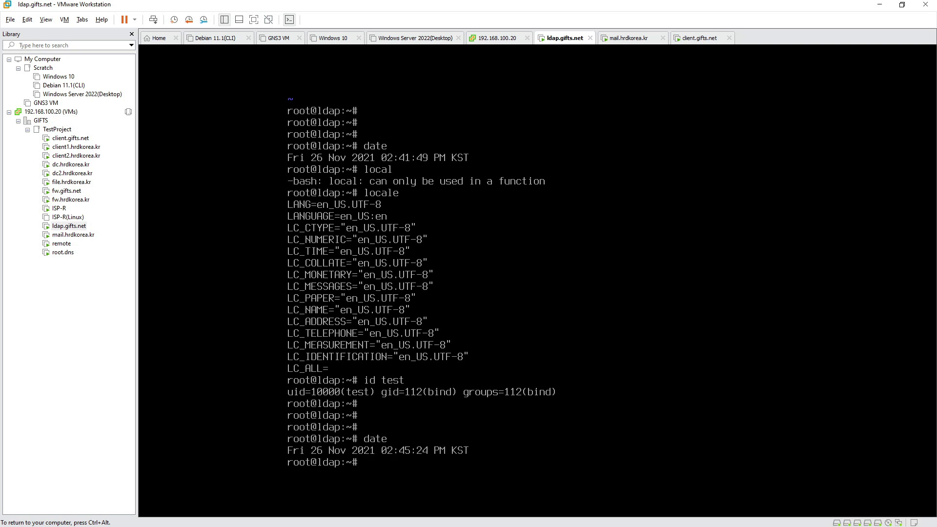
Step: Begin a vim command for /var/lib/ldap-account-manager/ using Tab completion
key(ctrl+alt)
click(274, 148)
key(Return)
key(Return)
key(Return)
key(Return)
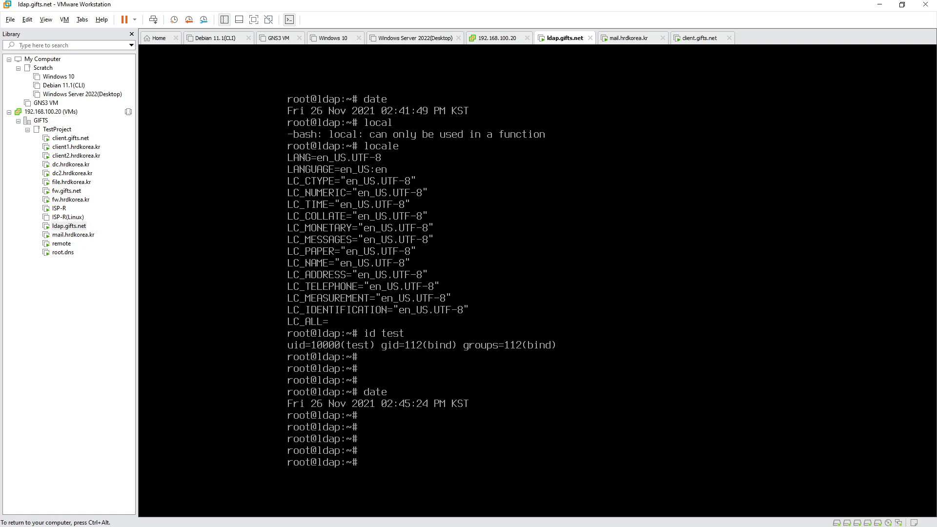
text(vim /var/lib/ldap-acc)
key(Tab)
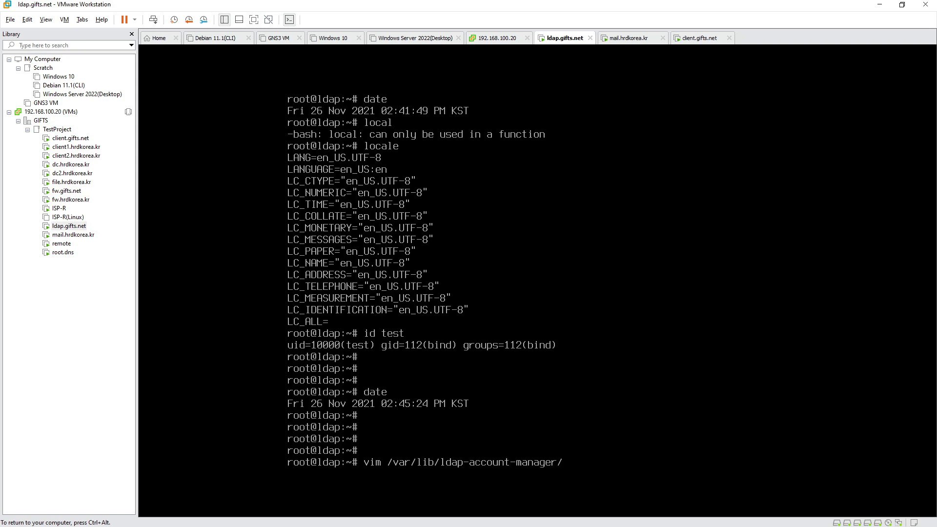
Step: Open /var/lib/ldap-account-manager/config/lam.conf in vim
text(lam)
key(BackSpace)
key(BackSpace)
key(BackSpace)
text(conf/ld)
key(BackSpace)
key(BackSpace)
text(a)
key(BackSpace)
text(lam.)
key(BackSpace)
key(BackSpace)
key(BackSpace)
key(BackSpace)
text(ig/la)
key(Tab)
key(Return)
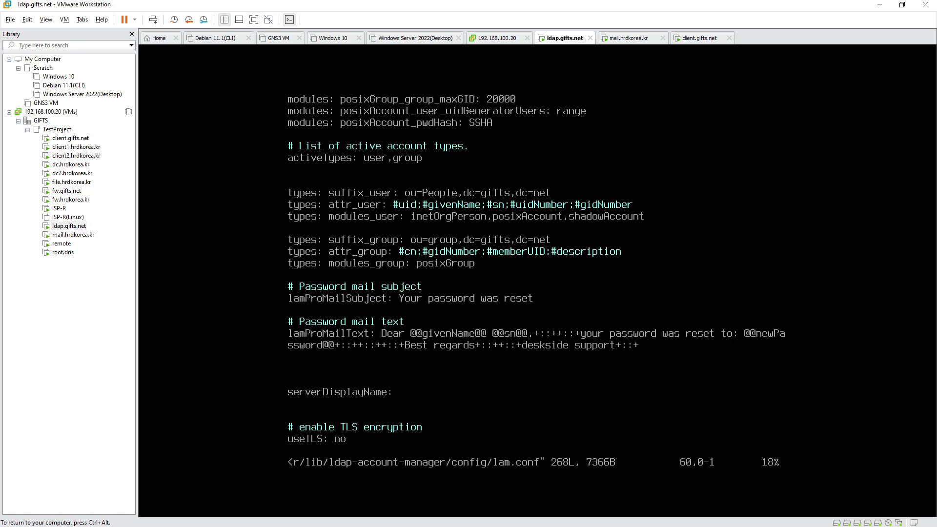
Step: Move from the top of lam.conf down to the loginSearchSuffix line
text(:1)
key(Return)
key(Down)
key(Down)
key(Down)
key(Down)
key(Down)
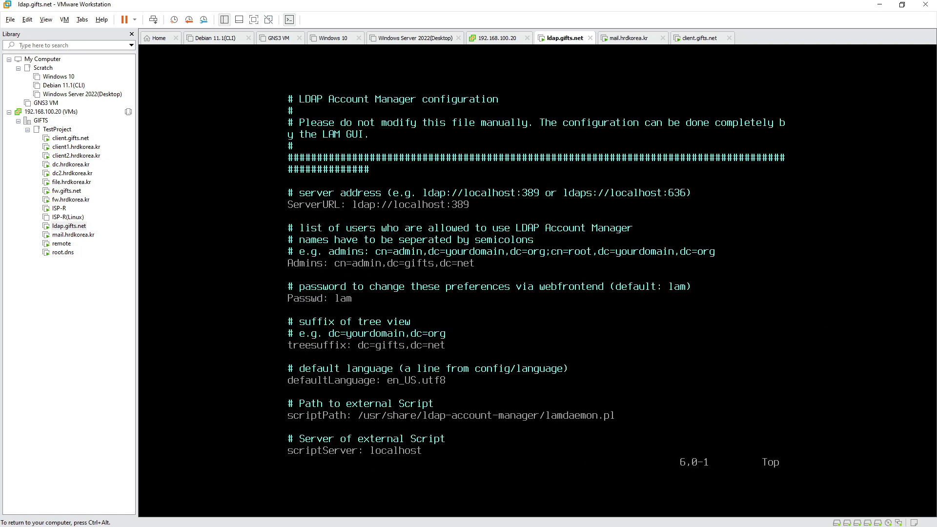
key(Down)
key(Down)
key(Down)
key(Down)
key(Down)
key(Down)
key(Down)
key(Down)
key(Down)
key(Down)
key(Down)
key(Down)
key(Down)
key(Down)
key(Down)
key(Down)
key(Down)
key(Down)
key(Down)
key(Down)
key(Down)
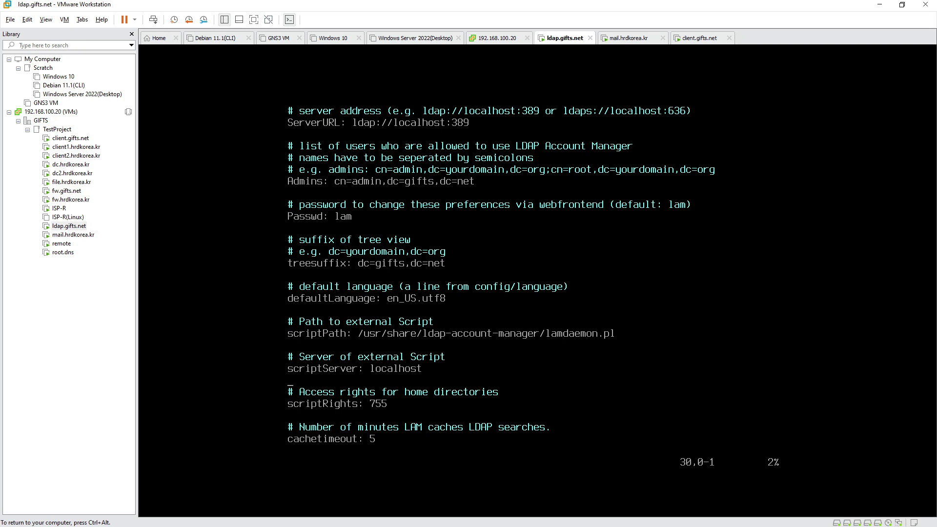
key(Down)
key(Down)
key(Down)
key(Down)
key(Down)
key(Down)
key(Down)
key(Down)
key(Down)
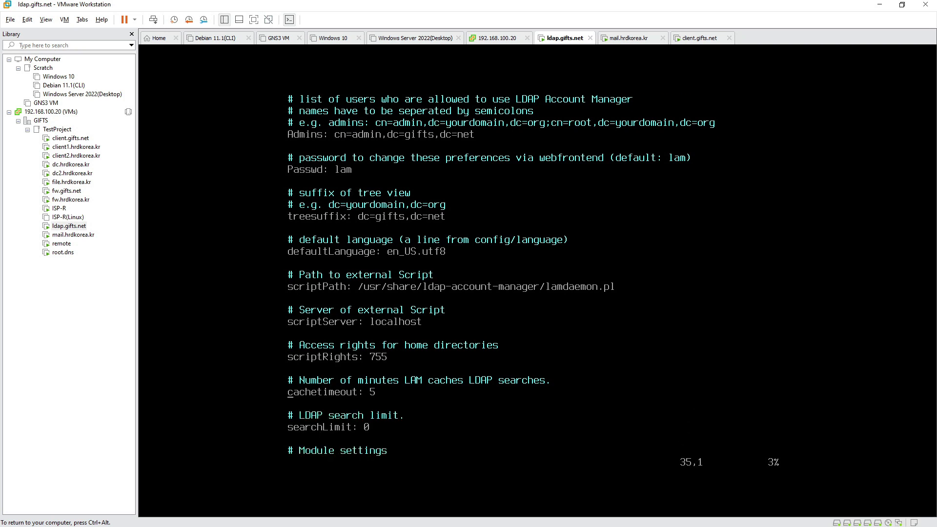
key(Down)
key(Down)
key(Down)
key(Down)
key(Down)
key(Down)
key(Down)
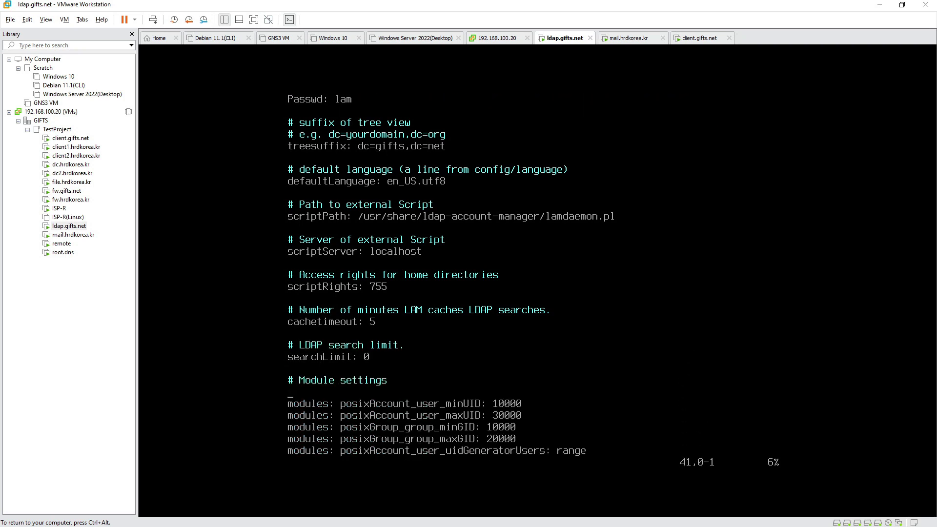
key(Down)
key(Down)
key(Down)
key(Down)
key(Down)
key(Down)
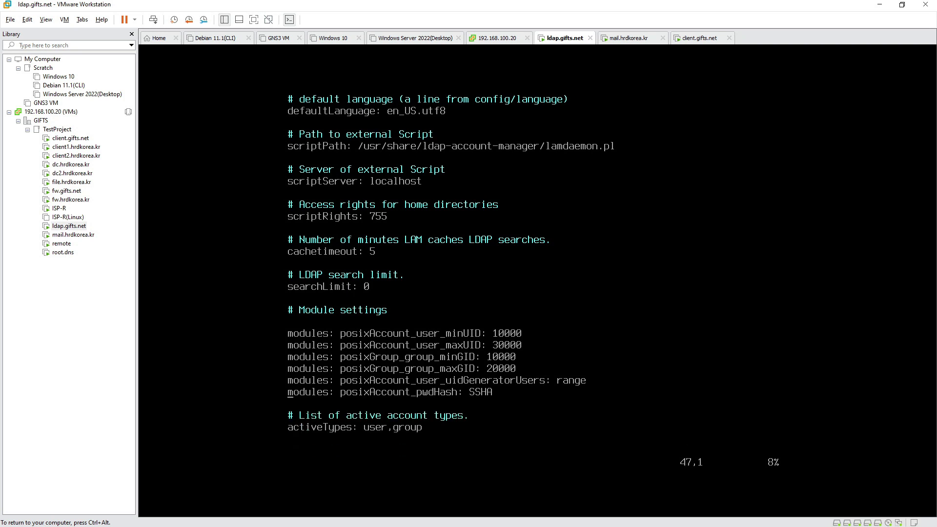
key(Down)
key(Down)
key(Down)
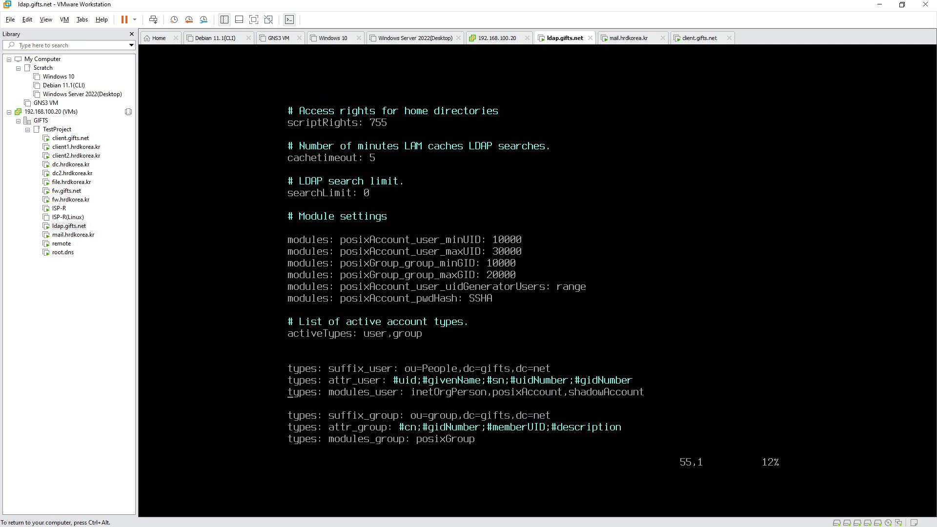
key(Down)
key(Down)
key(Down)
key(Down)
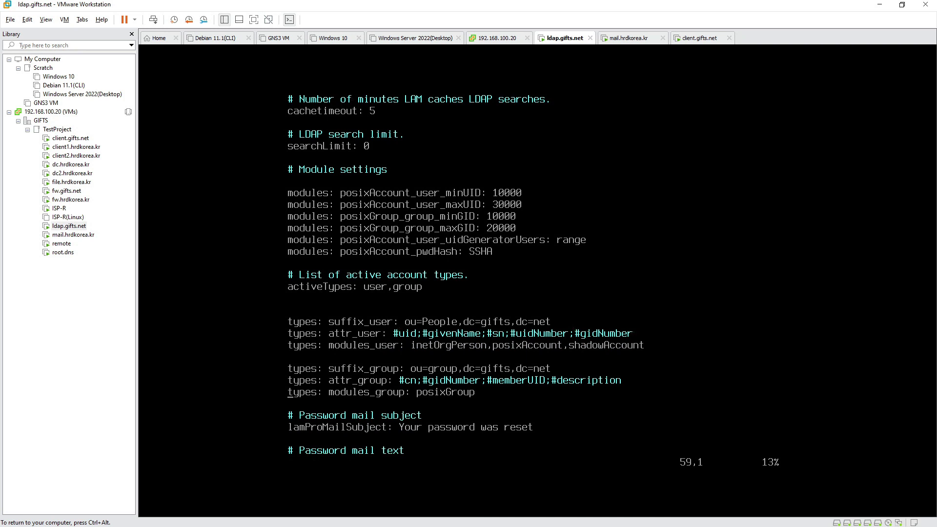
key(Down)
key(Down)
key(Down)
key(Down)
key(Down)
key(Down)
key(Down)
key(Down)
key(Down)
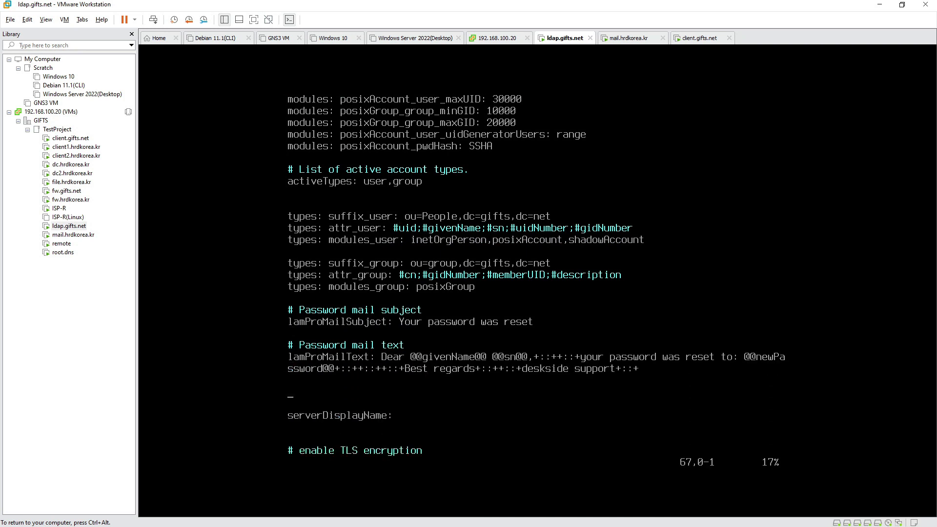
key(Down)
key(Down)
key(Down)
key(Down)
key(Down)
key(Down)
key(Down)
key(Down)
key(Down)
key(Down)
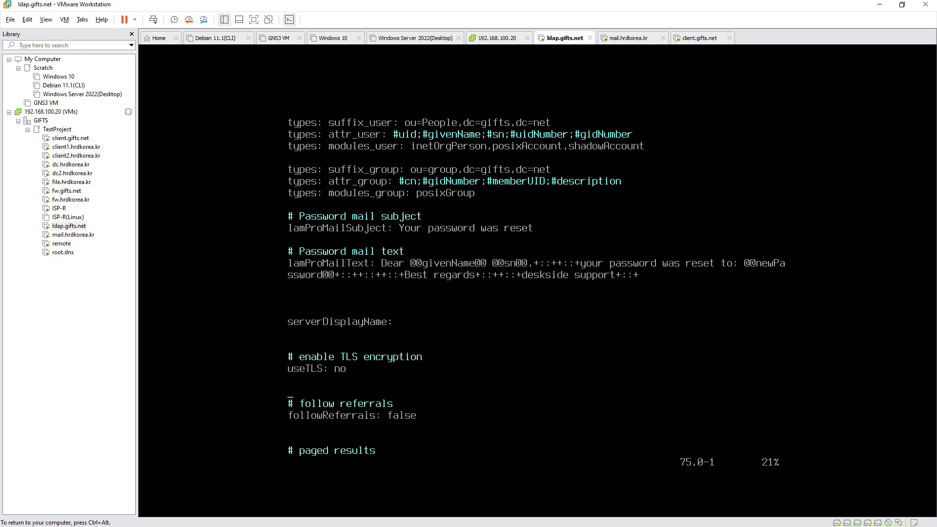
key(Down)
key(Down)
key(Down)
key(Down)
key(Down)
key(Down)
key(Down)
key(Down)
key(Down)
key(Down)
key(Down)
key(Down)
key(Down)
key(Down)
key(Down)
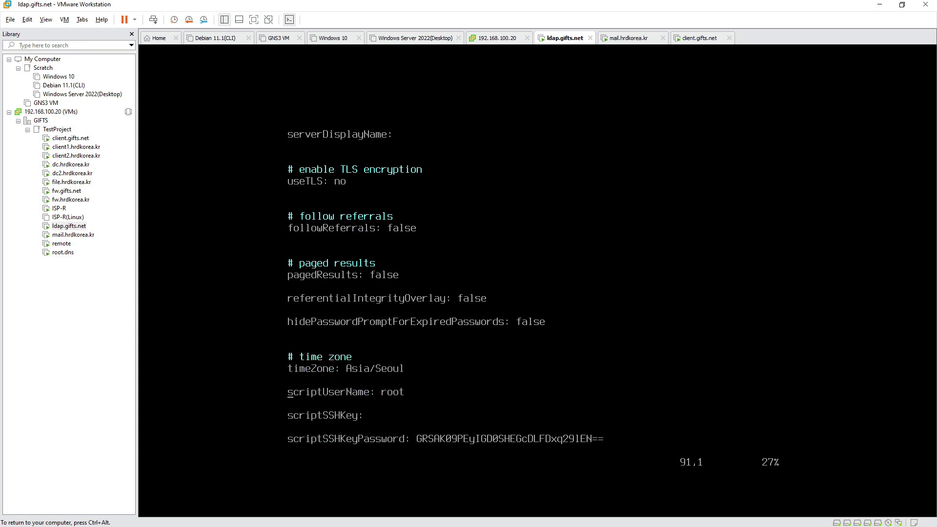
key(Down)
key(Down)
key(Down)
key(Down)
key(Down)
key(Down)
key(Down)
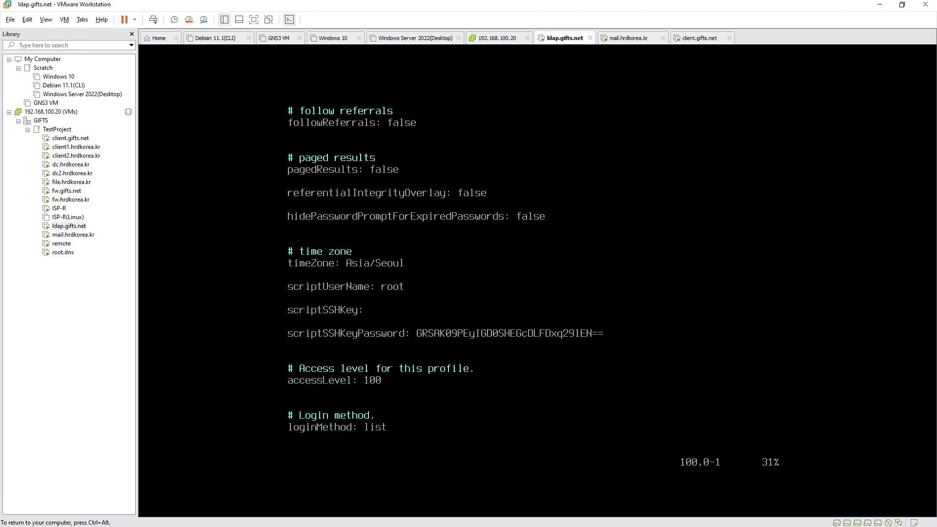
key(Down)
key(Down)
key(Down)
key(Down)
key(Down)
key(Down)
key(Down)
key(Down)
key(Down)
key(Down)
key(Down)
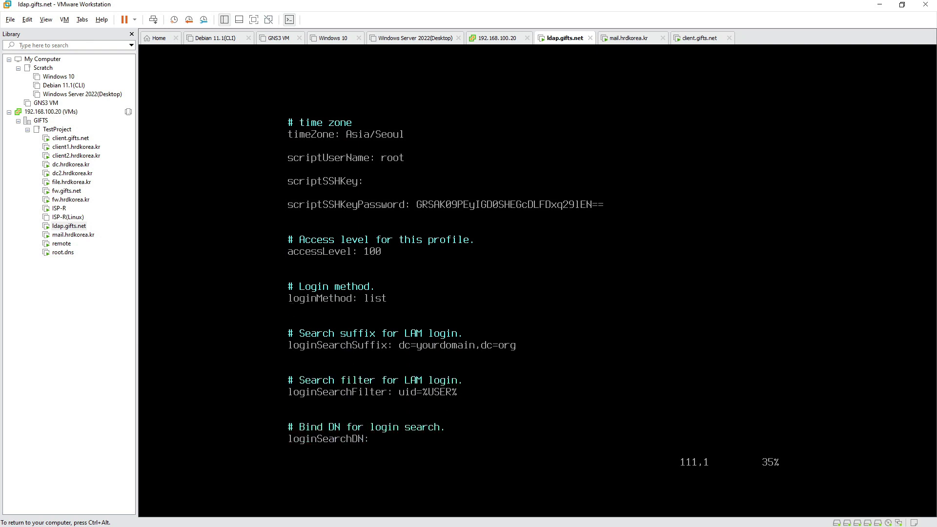
key(Down)
key(Down)
key(Down)
key(Down)
key(Down)
key(Down)
key(Down)
key(Down)
key(Up)
key(Up)
key(Up)
key(Up)
key(Up)
key(Up)
key(Up)
key(Up)
key(Up)
key(Up)
key(Up)
key(Up)
Step: Change loginSearchSuffix from dc=yourdomain,dc=org to dc=gifts,dc=net and save with :wq
key(Right)
key(Right)
key(Right)
key(Right)
key(Right)
key(Right)
key(Right)
key(Right)
key(Right)
key(Right)
key(Right)
key(Right)
key(Right)
key(Right)
key(Right)
key(Right)
key(Right)
key(Right)
key(Right)
key(Right)
text(dw)
text(ig)
text(i)
text(fts)
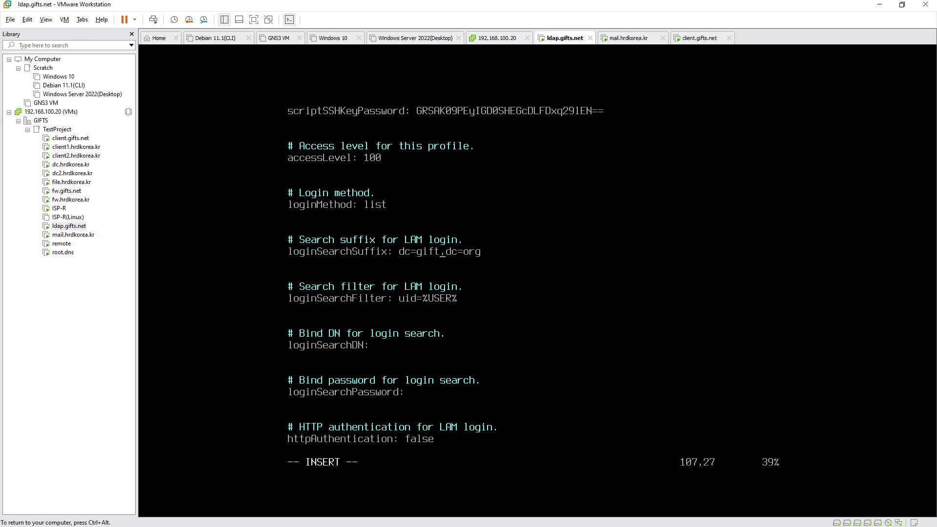
key(BackSpace)
key(BackSpace)
key(BackSpace)
text(net)
key(Escape)
text(:wq)
key(Return)
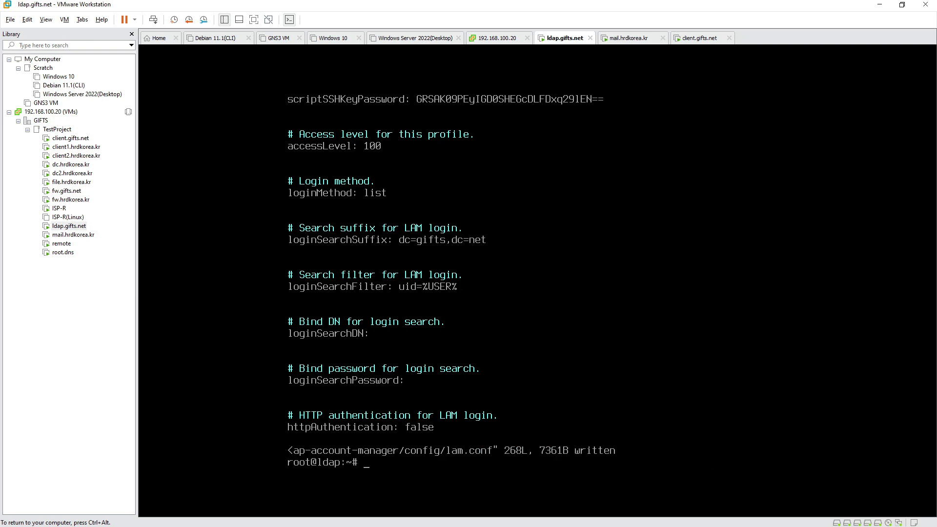
key(Return)
key(Return)
key(Return)
key(Return)
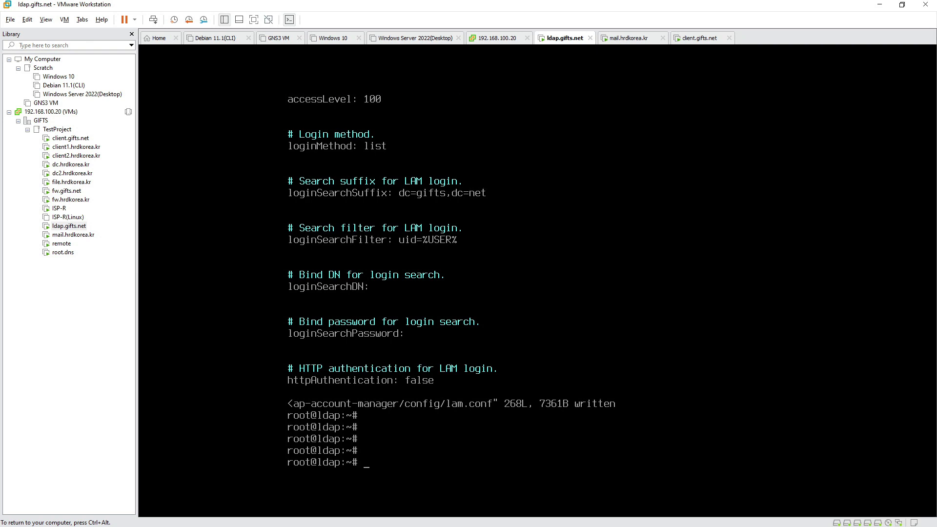
Step: Open /etc/libnss-ldap.secret in vim to check it, then quit
text(vim /etc/)
key(BackSpace)
key(BackSpace)
key(BackSpace)
text(dap)
key(BackSpace)
key(BackSpace)
text(innss)
key(Tab)
text(s)
key(Tab)
key(Return)
text(:q)
key(Return)
Step: Check /etc/pam_ldap.secret in vim and quit without changes
text(vim /etc/p)
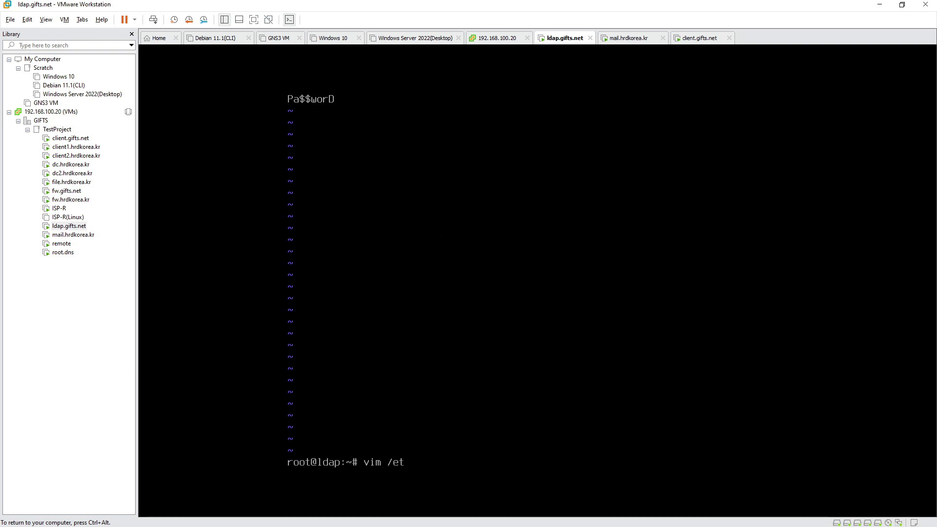
key(BackSpace)
text(libpa)
key(BackSpace)
Step: Open /etc/pam_ldap.conf, showing base dc=gifts,dc=net and uri ldap://ldap.gifts.net
key(BackSpace)
text(pam_ldap.se)
key(Tab)
key(Return)
text(:q)
key(Return)
key(Up)
key(BackSpace)
key(BackSpace)
key(BackSpace)
key(BackSpace)
key(BackSpace)
key(BackSpace)
text(conf)
key(Return)
key(Down)
key(Down)
key(Down)
key(Down)
key(Down)
key(Down)
key(Down)
key(Down)
key(Down)
key(Down)
key(Down)
key(Down)
key(Down)
key(Down)
key(Down)
key(Down)
key(Down)
key(Down)
key(Down)
key(Down)
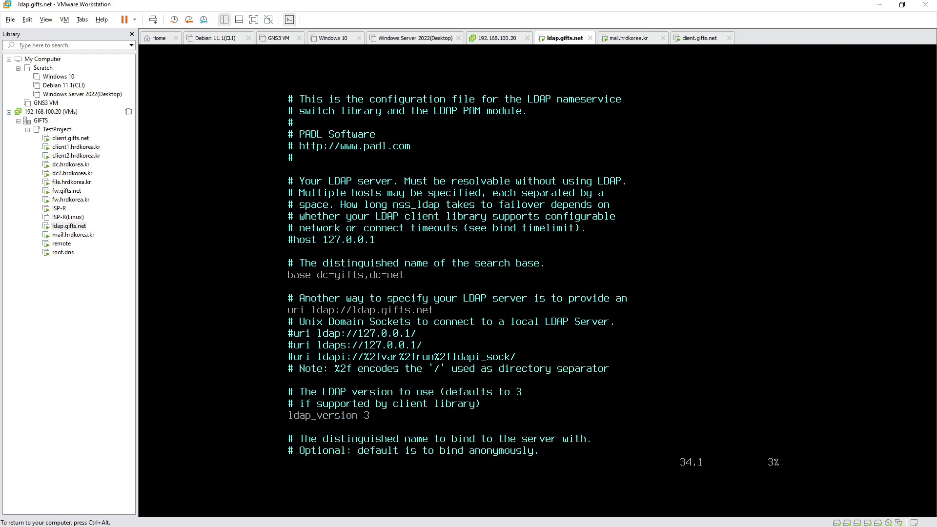
Step: Review pam_ldap.conf's ldap_version 3 and rootbinddn cn=admin,dc=gifts,dc=net, then close it
key(Down)
key(Down)
key(Down)
key(Down)
key(Down)
key(Down)
key(Down)
key(Down)
key(Down)
key(Down)
key(Down)
key(Down)
key(Down)
key(Down)
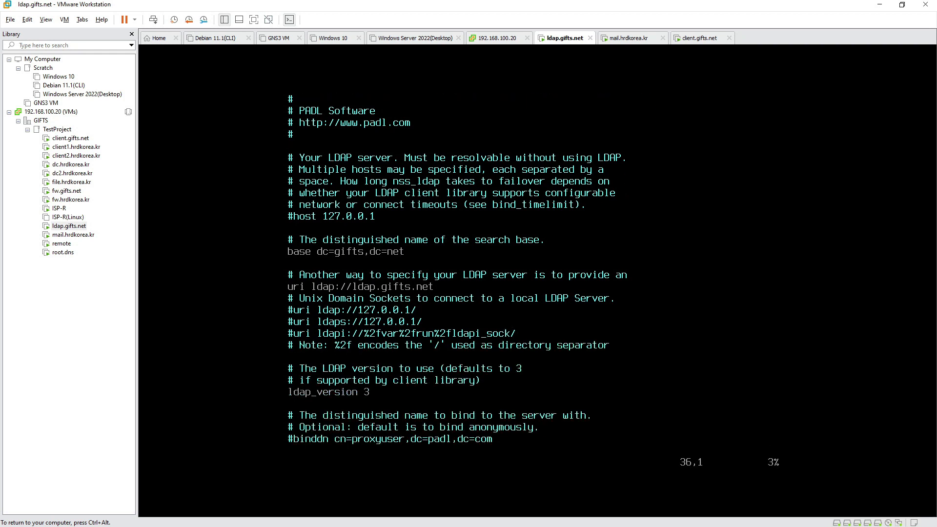
key(Down)
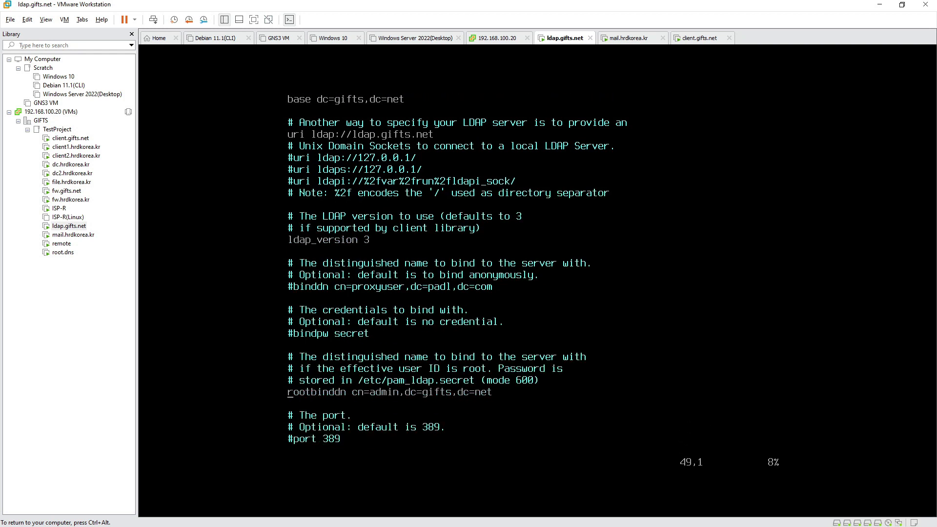
key(Down)
key(Down)
key(Down)
key(Down)
key(Down)
key(Down)
key(Down)
key(Down)
key(Down)
key(Down)
key(Down)
key(Down)
key(Down)
key(Down)
key(Down)
key(Down)
key(Down)
key(Down)
key(Down)
key(Down)
key(Down)
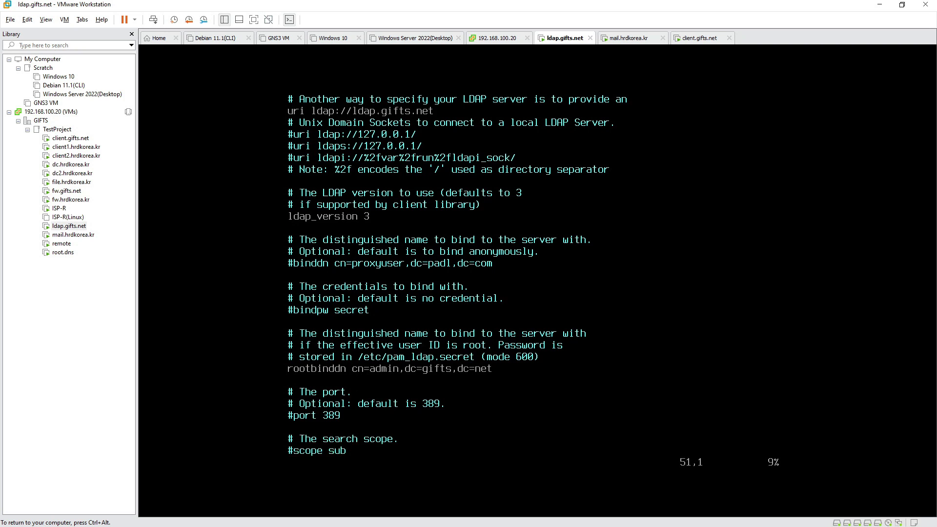
key(Down)
key(Down)
key(Down)
key(Down)
key(Down)
key(Down)
key(Down)
key(Down)
key(Down)
key(Down)
key(Down)
key(Down)
key(Down)
key(Down)
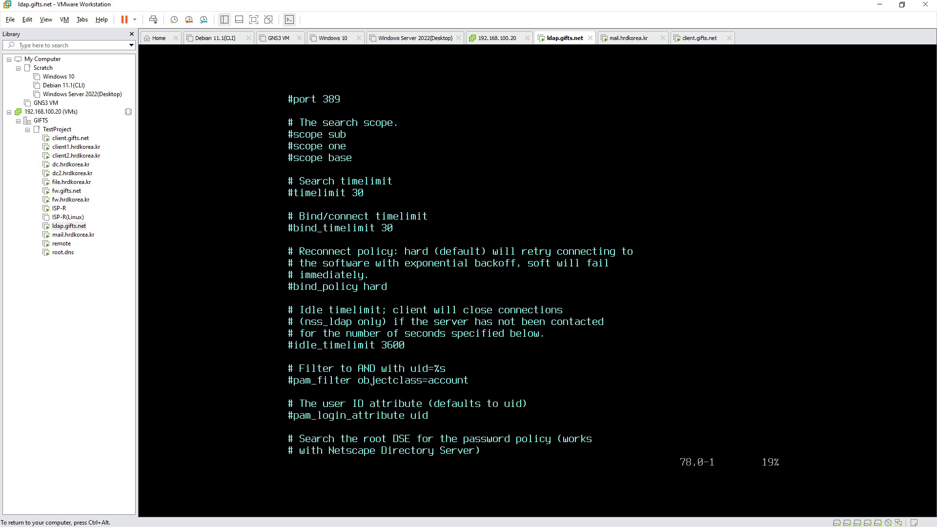
text(:q)
key(Return)
text(ls)
key(Return)
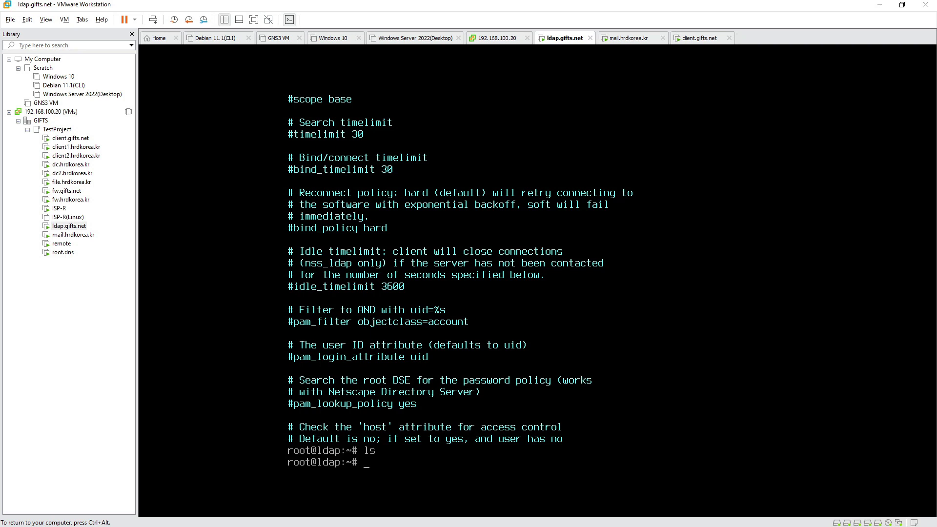
Step: Open /etc/libnss-ldap.conf and check its LDAP server uri lines
text(vim /etc/pam_ldap.conf)
key(BackSpace)
key(BackSpace)
key(BackSpace)
key(BackSpace)
key(BackSpace)
key(BackSpace)
key(BackSpace)
key(BackSpace)
key(BackSpace)
key(BackSpace)
key(BackSpace)
text(libnss-ldap.conf)
key(Return)
key(Down)
key(Down)
key(Down)
key(Down)
key(Down)
key(Down)
key(Down)
key(Down)
key(Down)
key(Down)
key(Down)
key(Down)
key(Down)
key(Down)
key(Down)
key(Down)
key(Down)
key(Down)
key(Down)
key(Down)
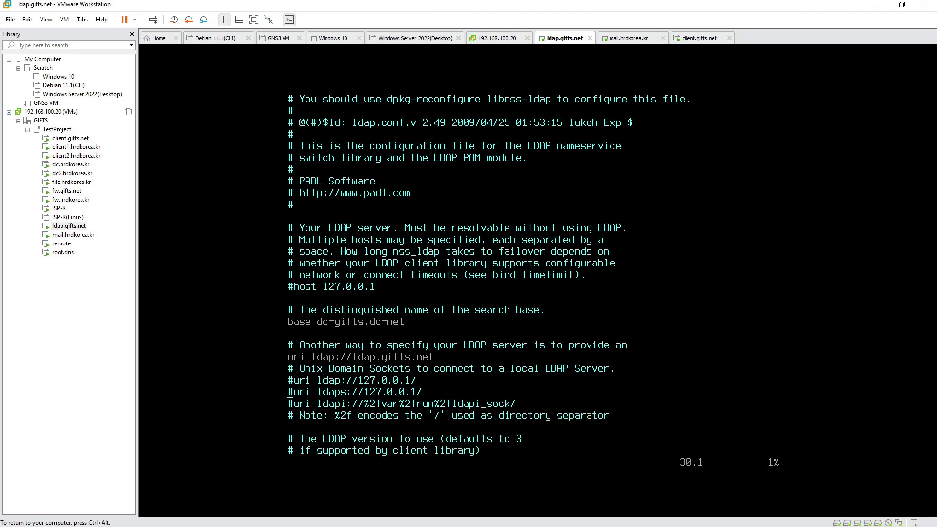
key(Up)
key(Up)
key(Right)
key(Right)
key(Right)
key(Right)
key(Right)
key(Right)
key(Right)
key(Right)
key(Right)
key(Right)
key(Right)
Step: Review its bind DN, rootbinddn, port and connection policy settings, then quit without saving
key(Down)
key(Down)
key(Down)
key(Down)
key(Down)
key(Down)
key(Down)
key(Down)
key(Down)
key(Down)
key(Down)
key(Down)
key(Down)
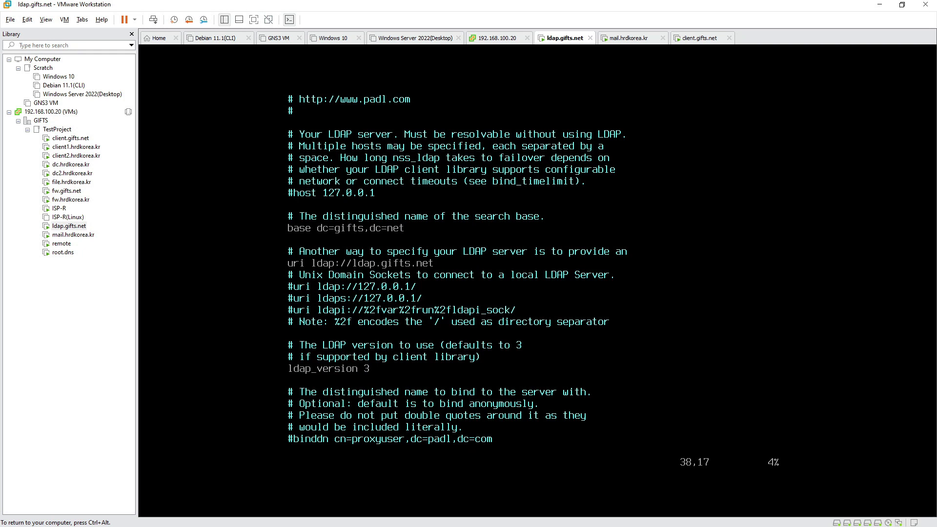
key(Down)
key(Down)
key(Down)
key(Down)
key(Down)
key(Down)
key(Down)
key(Down)
key(Down)
key(Down)
key(Down)
key(Down)
key(Down)
key(Down)
key(Down)
key(Down)
key(Down)
key(Down)
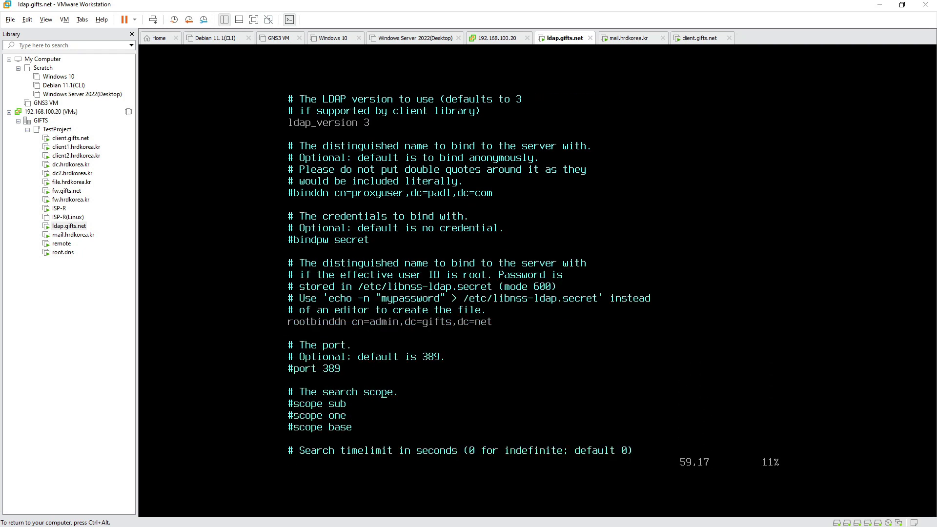
key(Down)
key(Down)
key(Down)
key(Down)
key(Down)
key(Down)
key(Down)
key(Down)
key(Down)
key(Down)
key(Down)
key(Down)
key(Down)
key(Down)
key(Down)
key(Down)
key(Down)
key(Down)
key(Down)
key(Down)
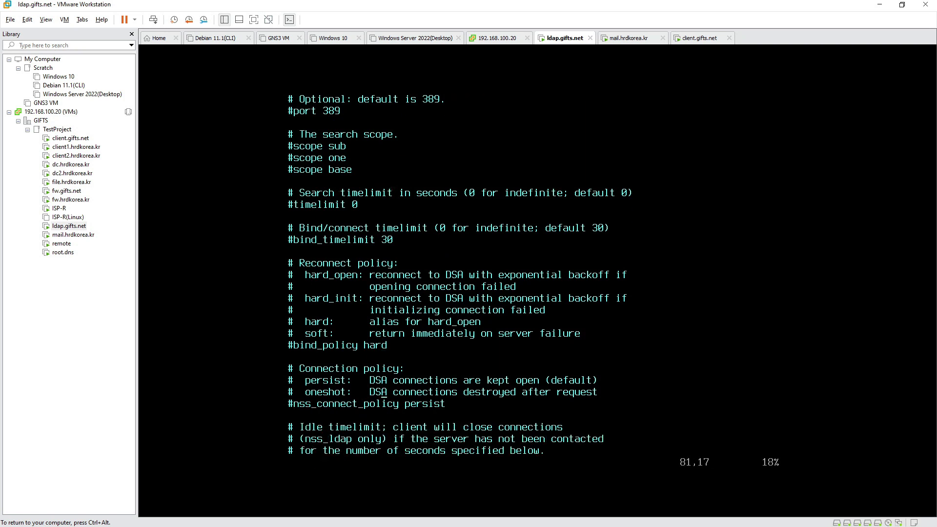
key(Down)
key(Down)
key(Down)
key(Down)
key(Down)
key(Down)
key(Down)
key(Down)
key(Down)
key(Down)
key(Down)
key(Down)
key(Down)
key(Down)
key(Down)
key(Down)
key(Down)
text(:)
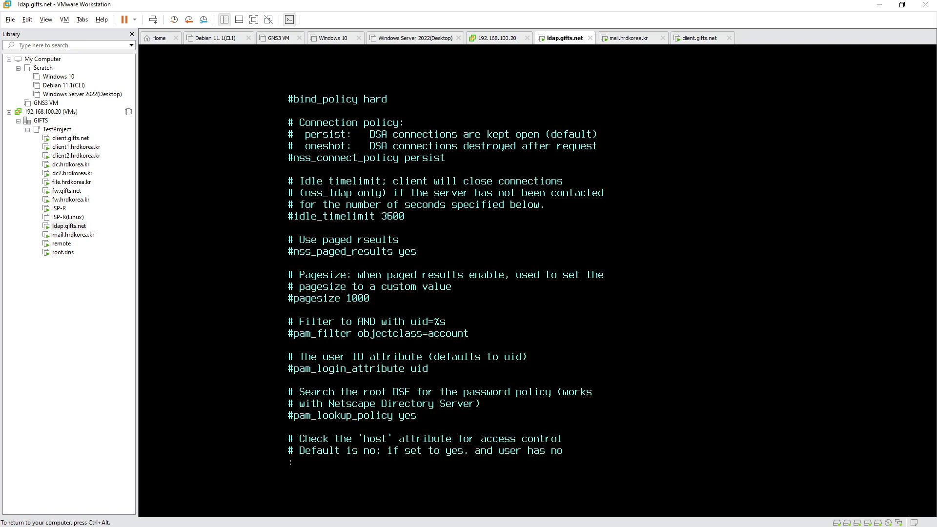
text(q!)
key(Return)
text(ls)
key(Return)
key(Return)
key(Return)
key(Return)
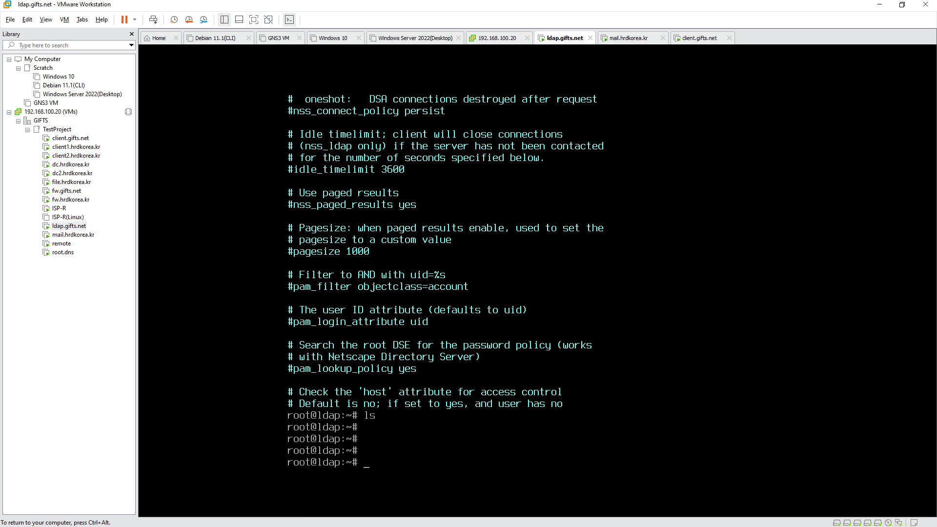
Step: List /tmp on the ldap VM, showing only systemd-private and vmware-root entries
key(Return)
key(Return)
key(Return)
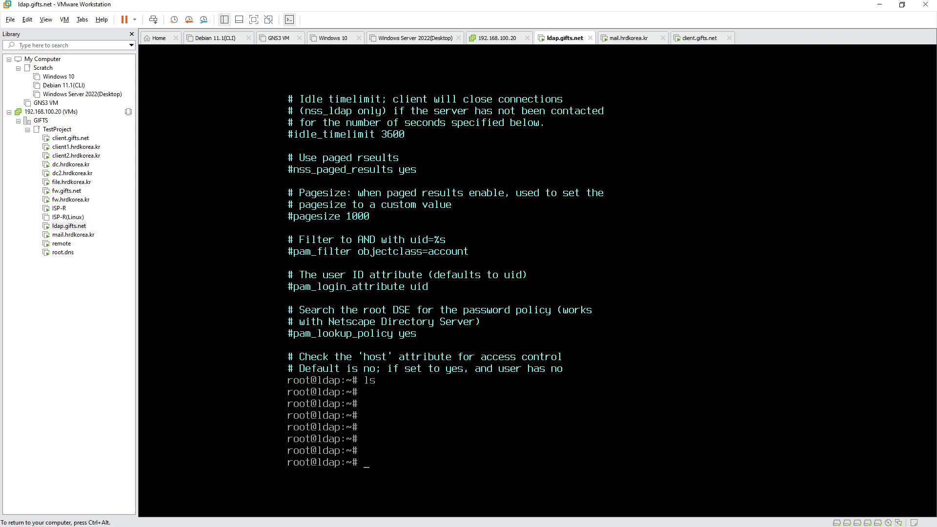
text(vim /tmp)
key(BackSpace)
key(BackSpace)
text(mp/ba)
key(BackSpace)
key(BackSpace)
key(BackSpace)
key(BackSpace)
key(BackSpace)
key(BackSpace)
key(BackSpace)
text(mp)
key(Return)
text(ls)
key(Return)
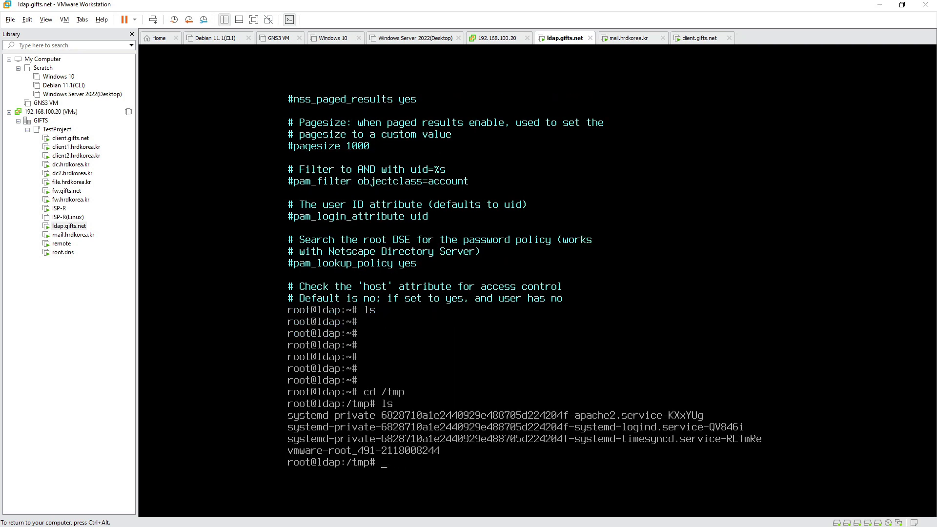
Step: Tidy the ldap console and switch to the client.gifts.net VM with the LAM error
key(Return)
key(Return)
text(cl)
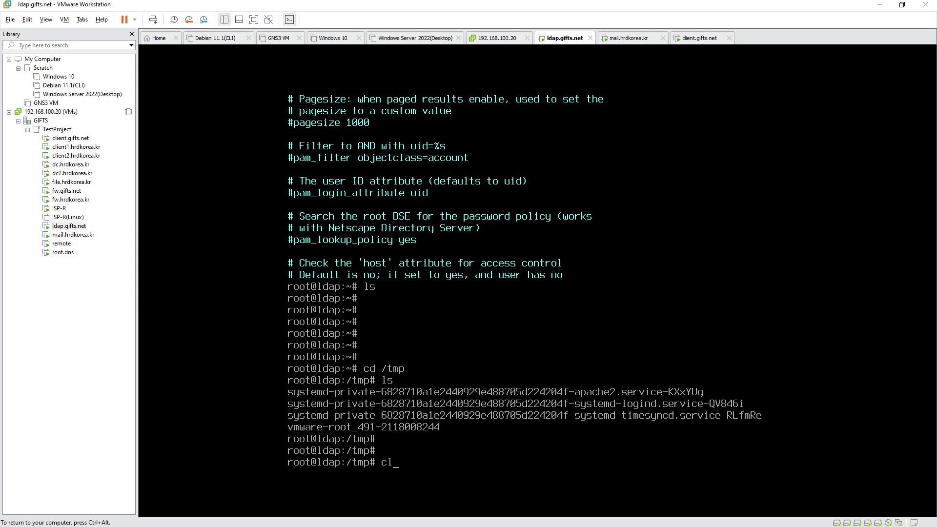
text(er)
key(Return)
key(Return)
key(Return)
key(Return)
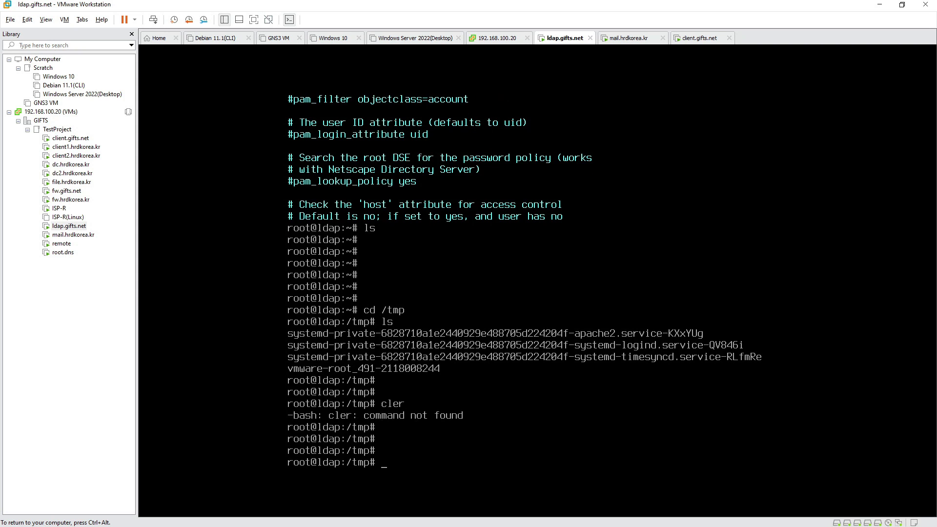
key(Return)
key(Return)
key(ctrl+alt)
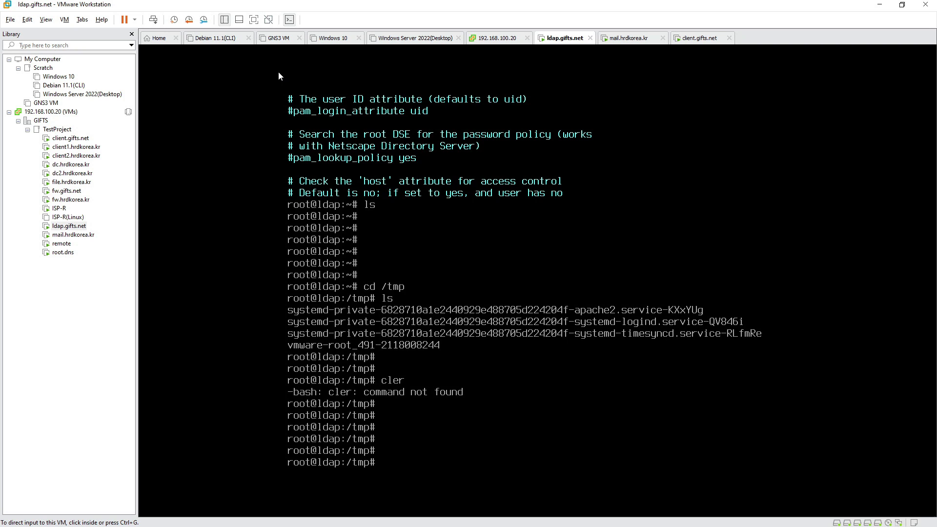
click(69, 138)
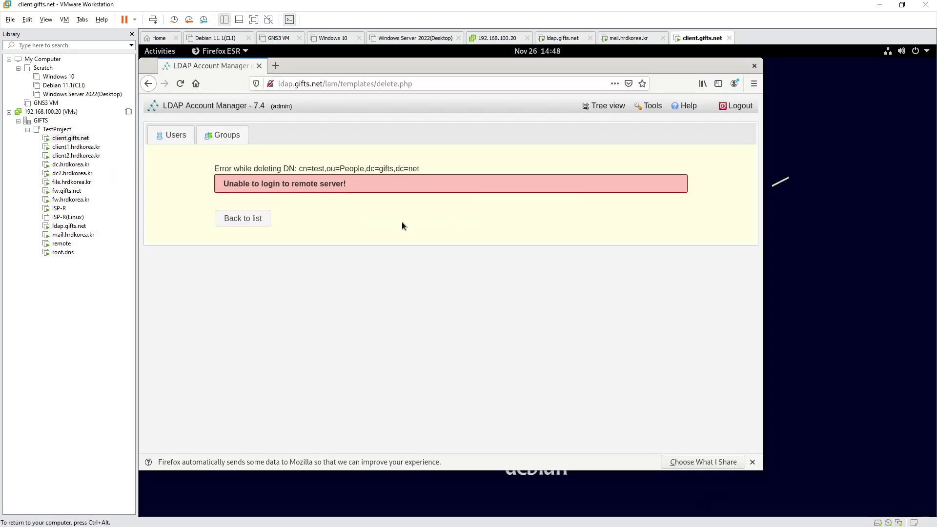
Step: Retry deleting the test user in LAM; it fails again with 'Unable to login to remote server!'
click(267, 219)
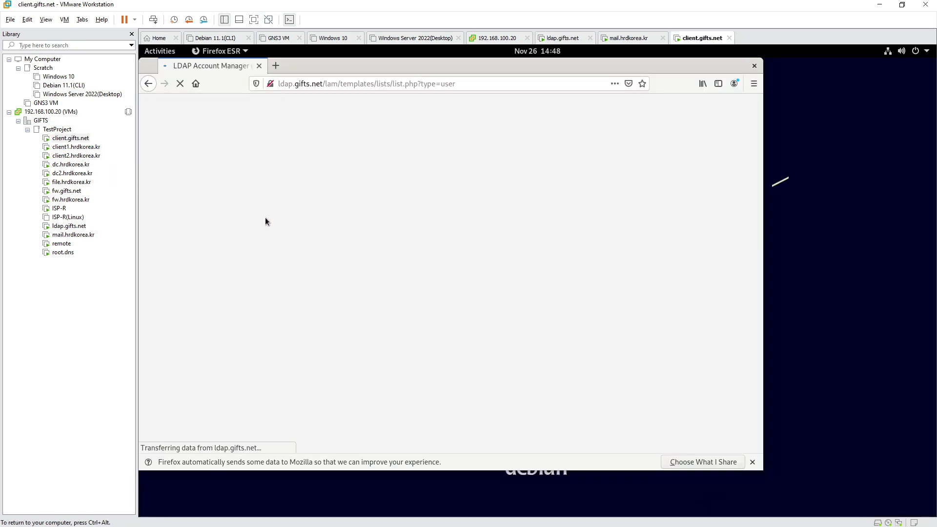
click(165, 275)
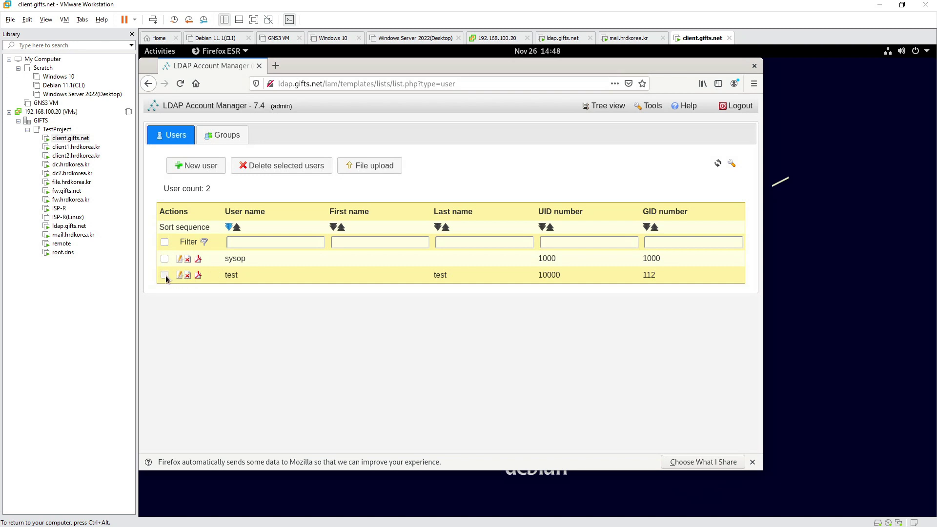
click(280, 166)
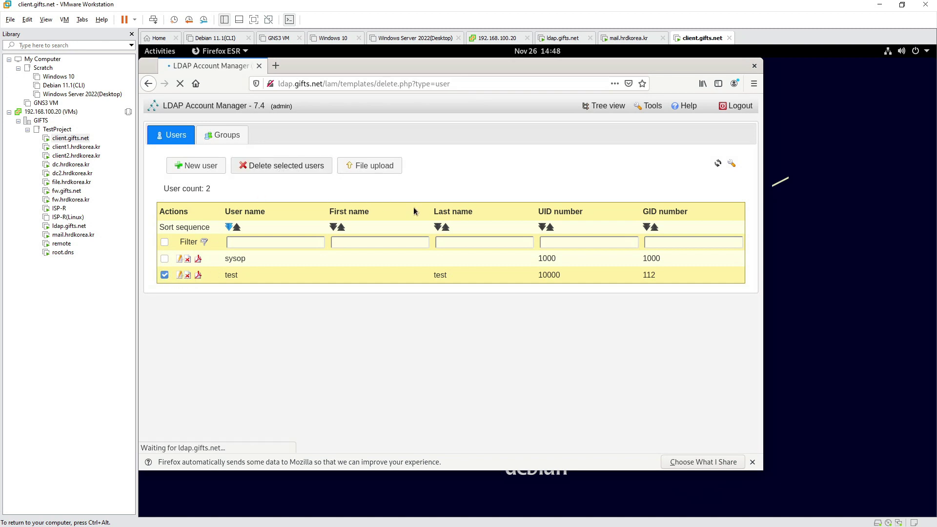
click(252, 258)
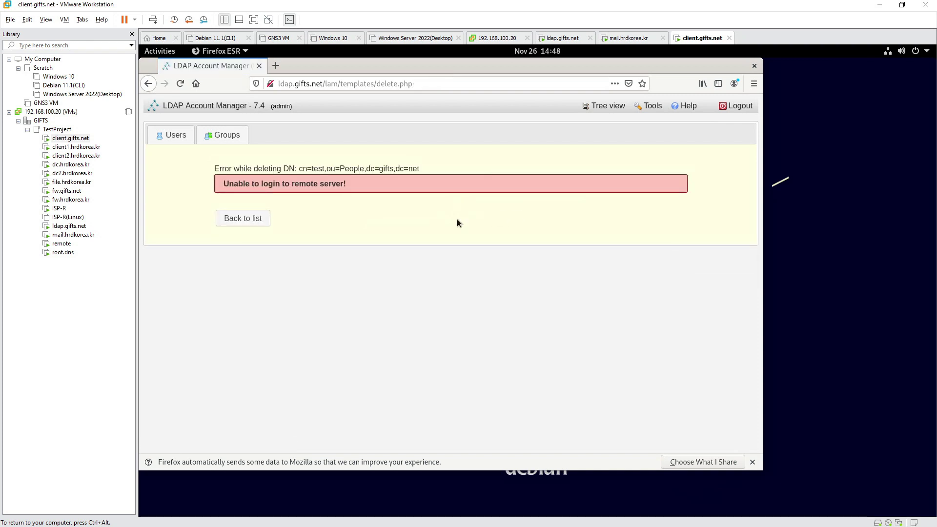
click(253, 219)
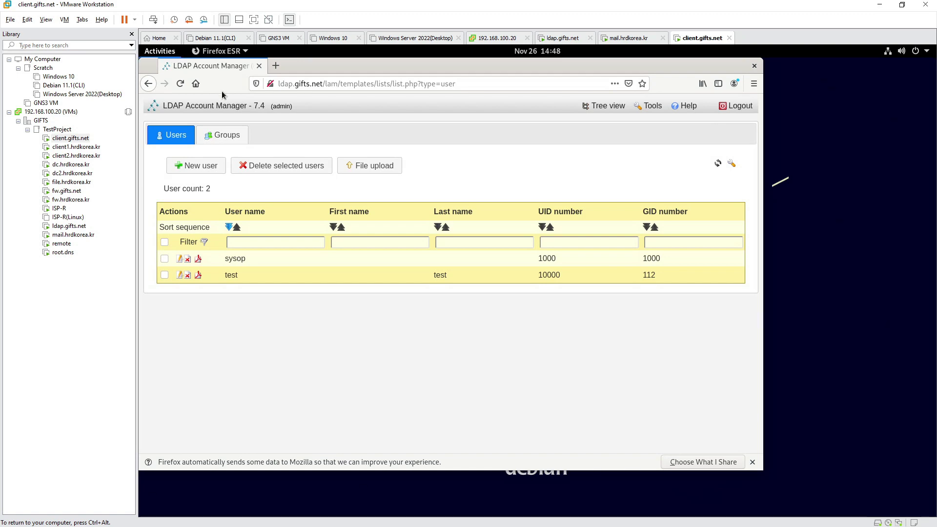
key(super)
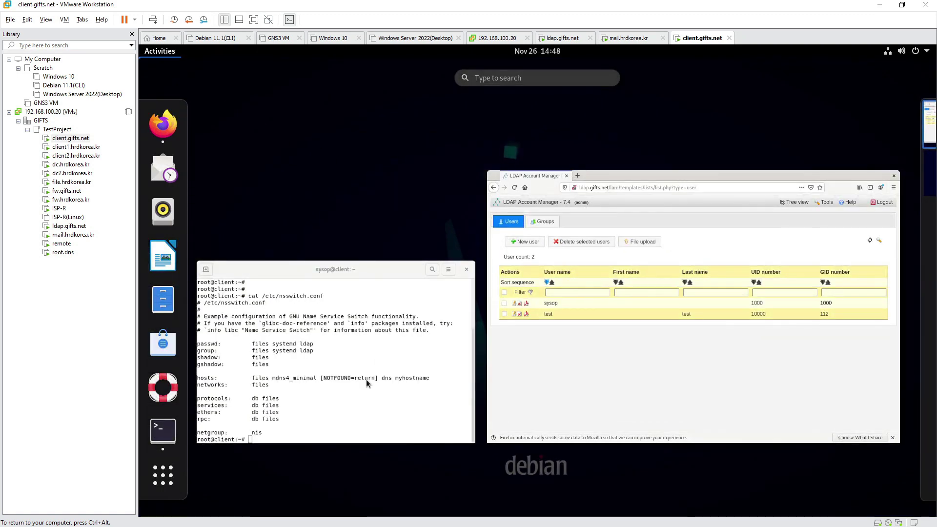
Step: Run date in the client terminal, which reports 02:48:57 PM KST
click(363, 378)
text(date)
key(Return)
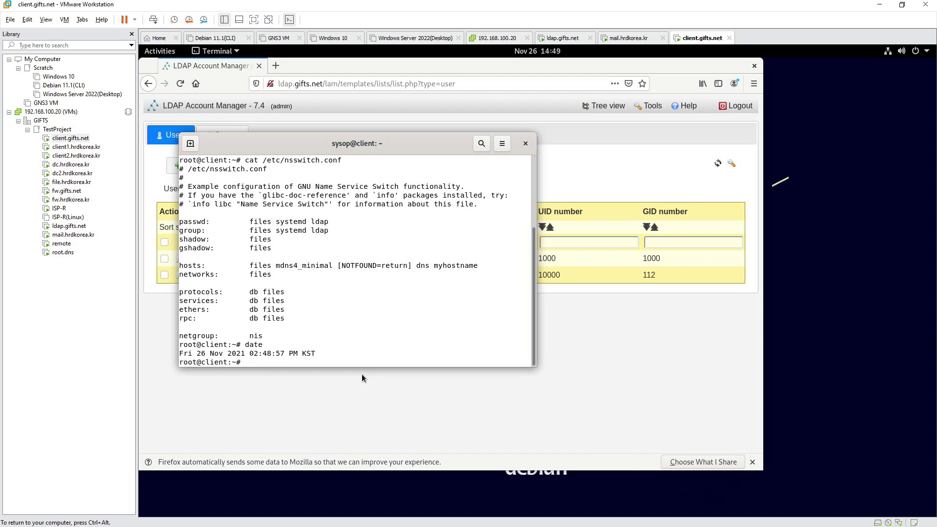
key(Return)
key(Return)
key(Return)
key(Return)
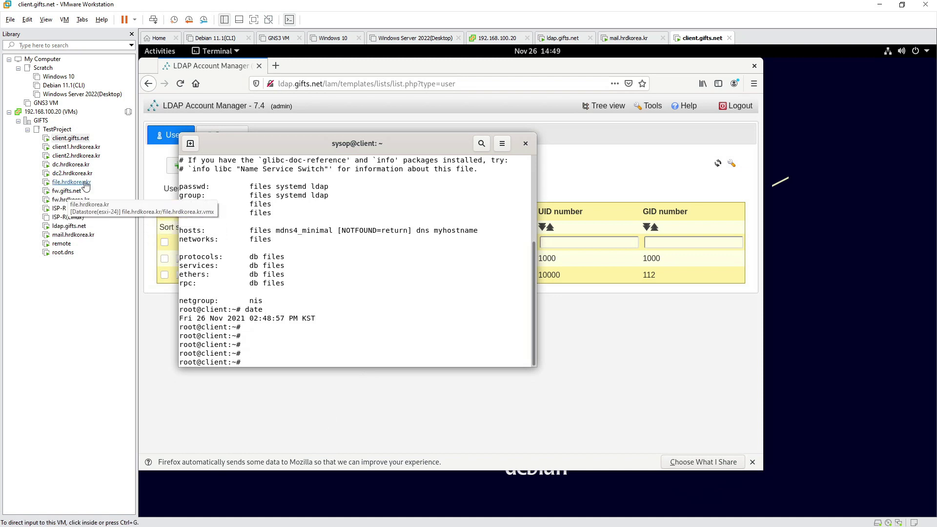
text(ping)
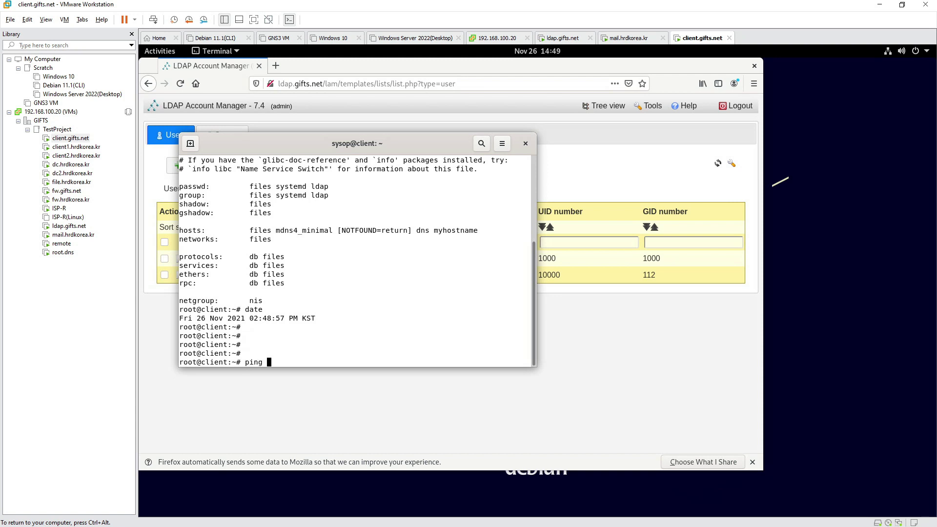
key(BackSpace)
key(BackSpace)
key(BackSpace)
key(BackSpace)
key(BackSpace)
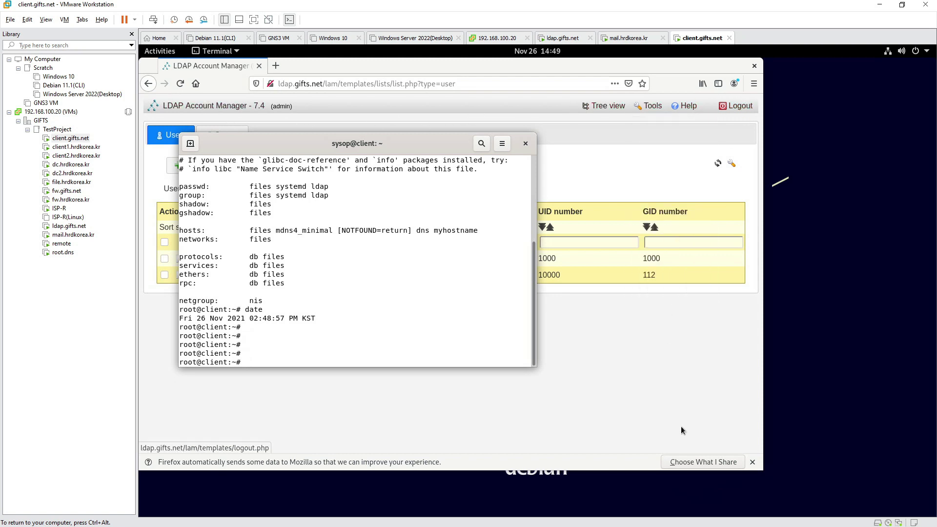
Step: Open the client's system Settings, then switch to the ldap.gifts.net VM
click(927, 52)
click(825, 128)
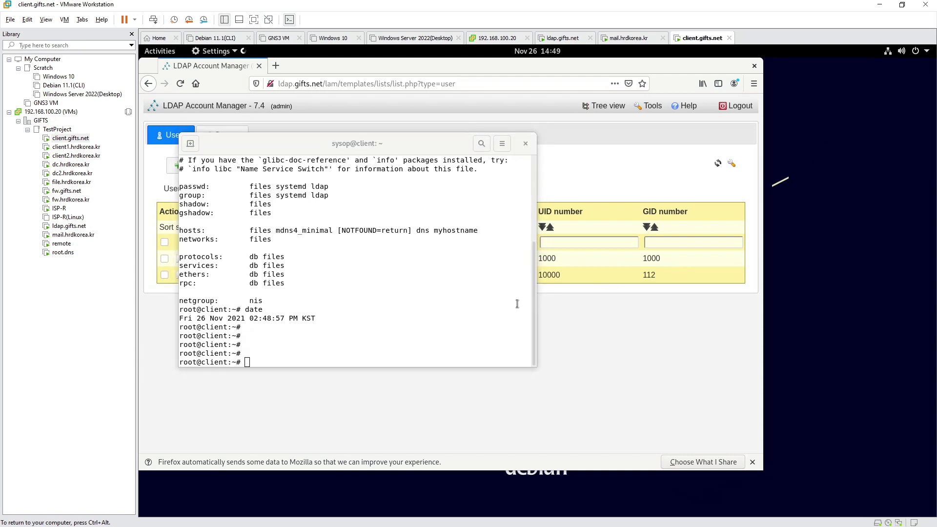
click(69, 226)
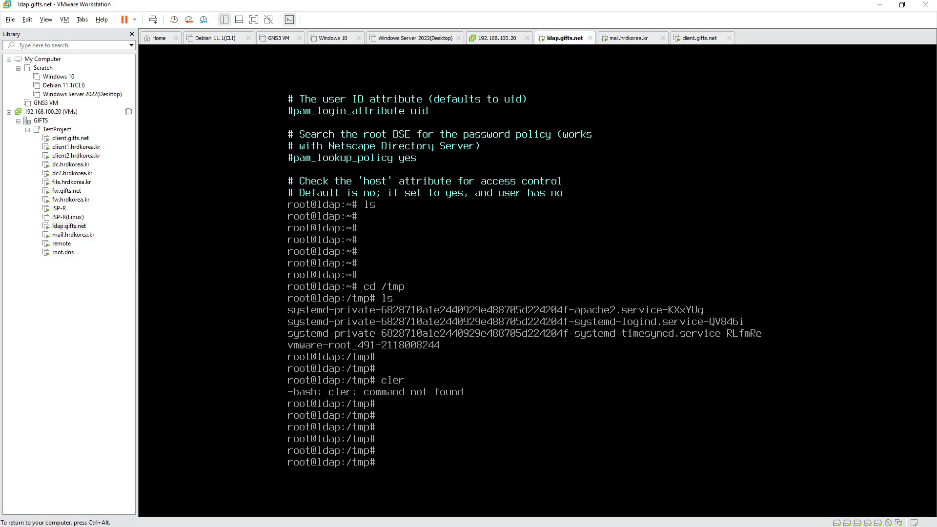
Step: Run date on the ldap VM (02:49:34 PM KST), then return to client.gifts.net
text(date)
key(Return)
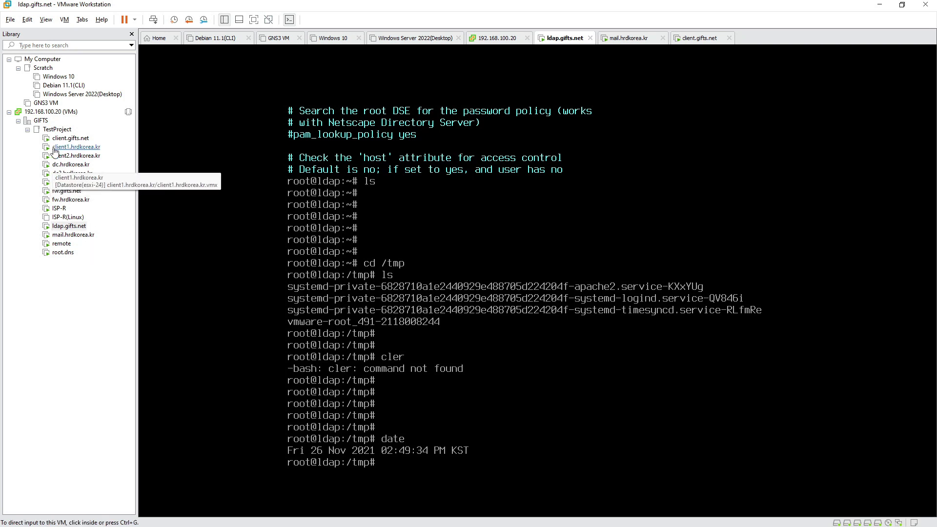
click(71, 138)
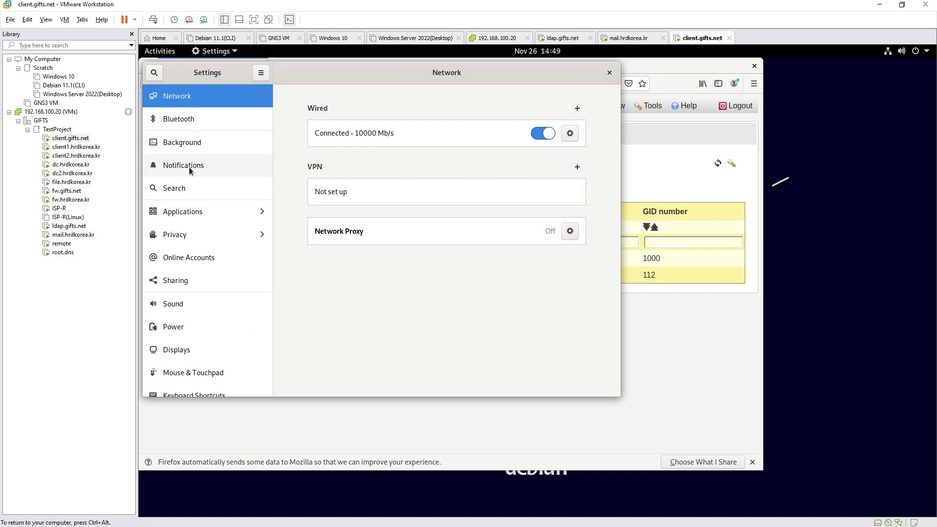
Step: Browse the Applications settings and Calendar's integration options, then go back
click(193, 213)
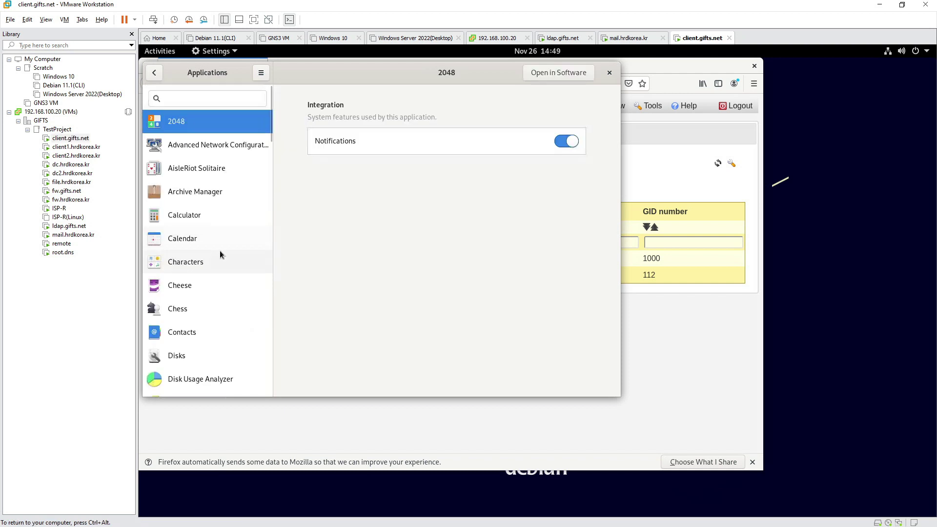
click(193, 240)
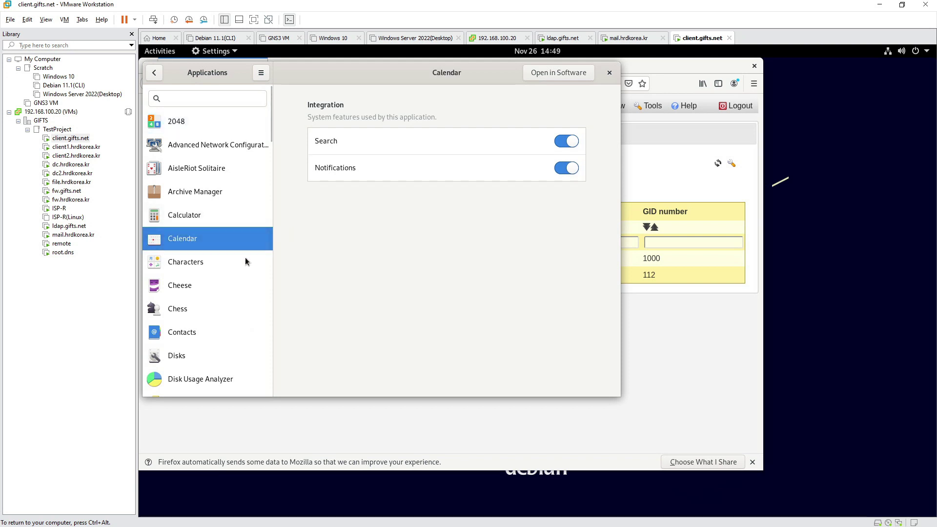
scroll(212, 266, down, 3)
scroll(213, 272, down, 4)
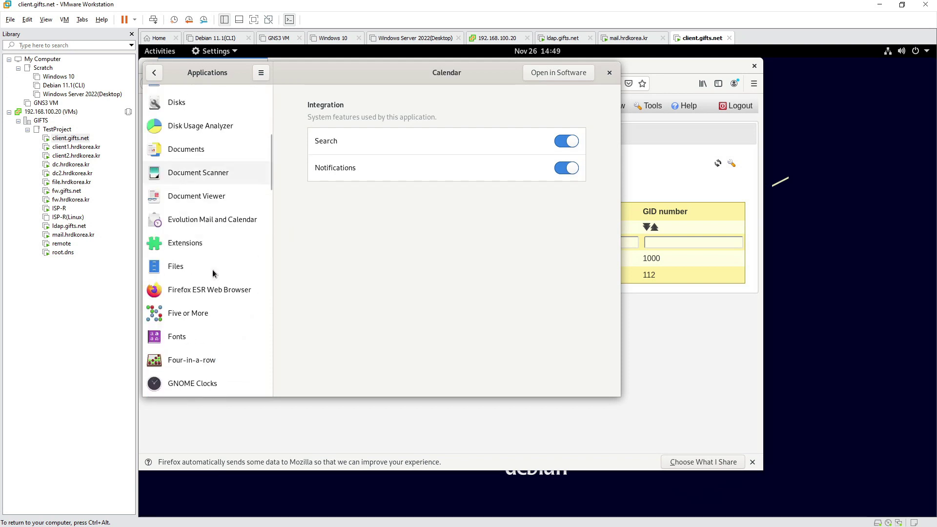
scroll(213, 272, up, 2)
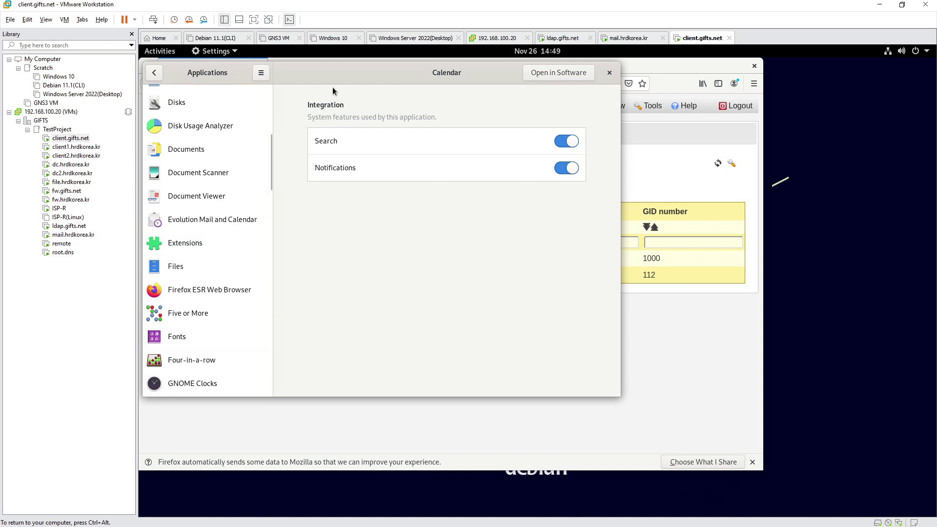
click(154, 74)
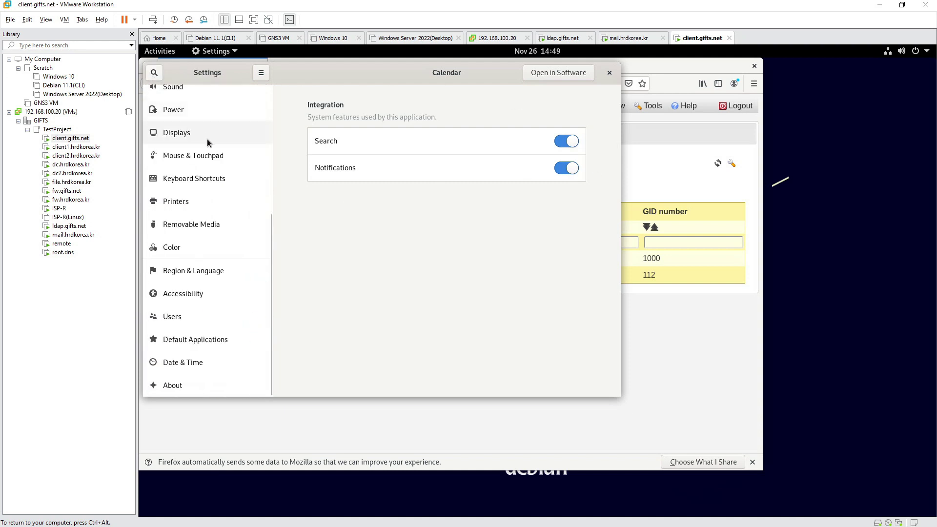
Step: Move through Region & Language and Default Applications to the Date & Time panel
scroll(207, 138, up, 3)
scroll(210, 302, down, 3)
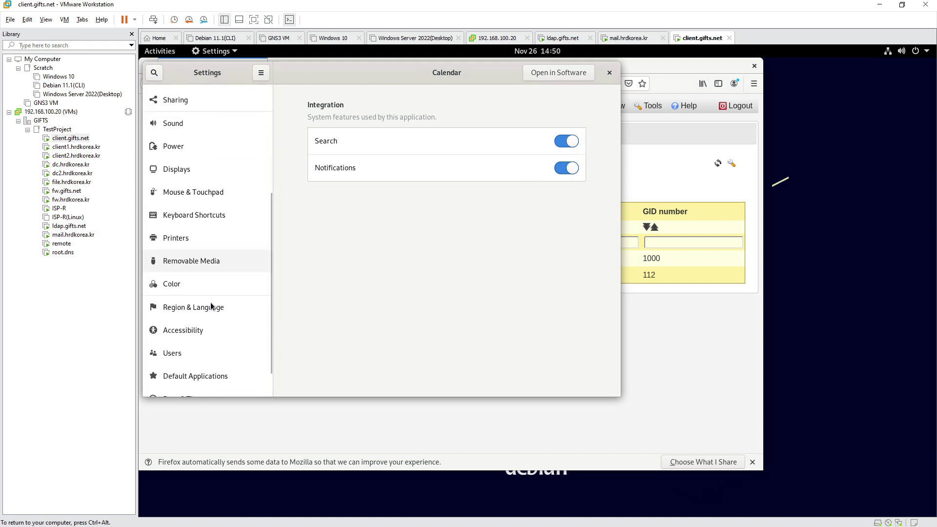
scroll(214, 264, down, 1)
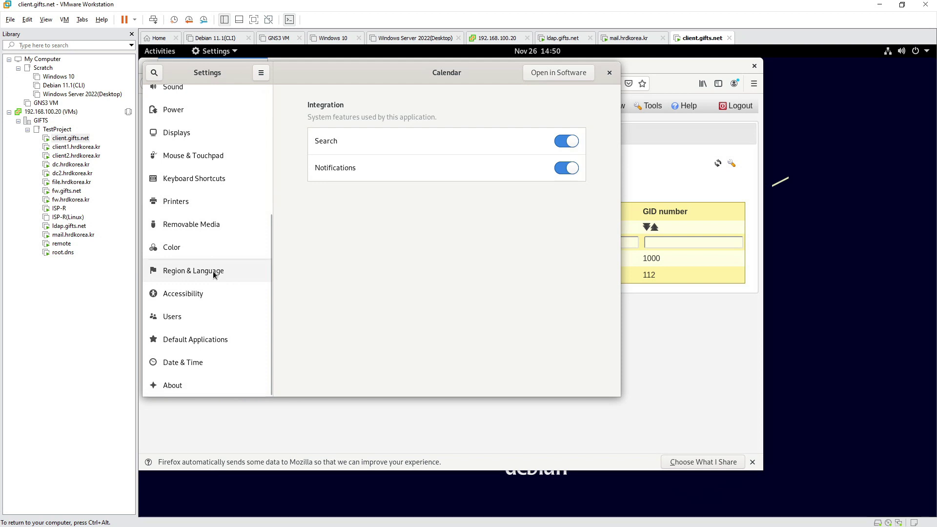
click(215, 274)
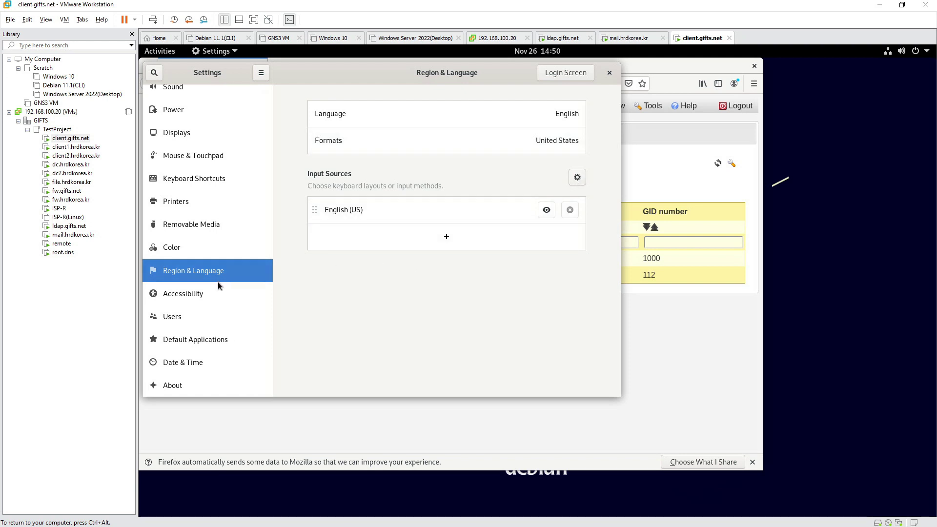
click(202, 343)
click(200, 362)
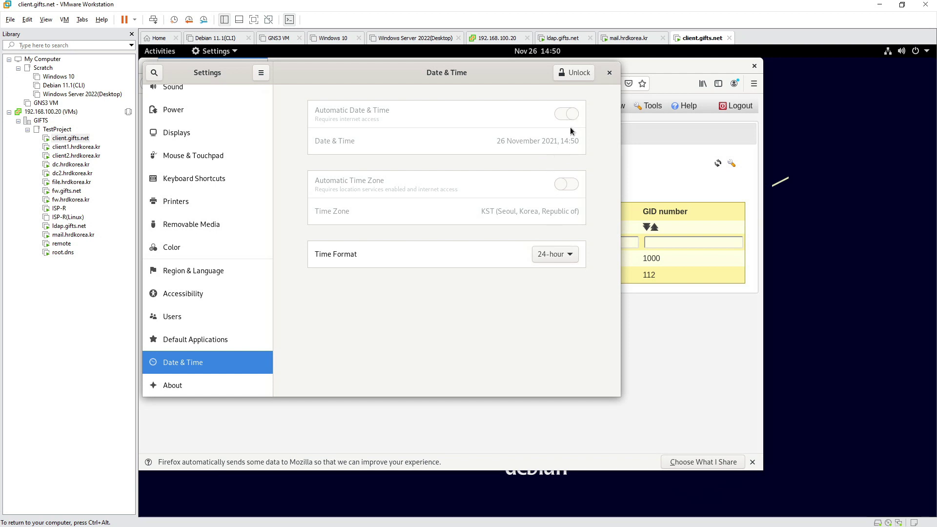
Step: Unlock Date & Time with the admin password, turn off automatic time, and move the window aside
click(570, 74)
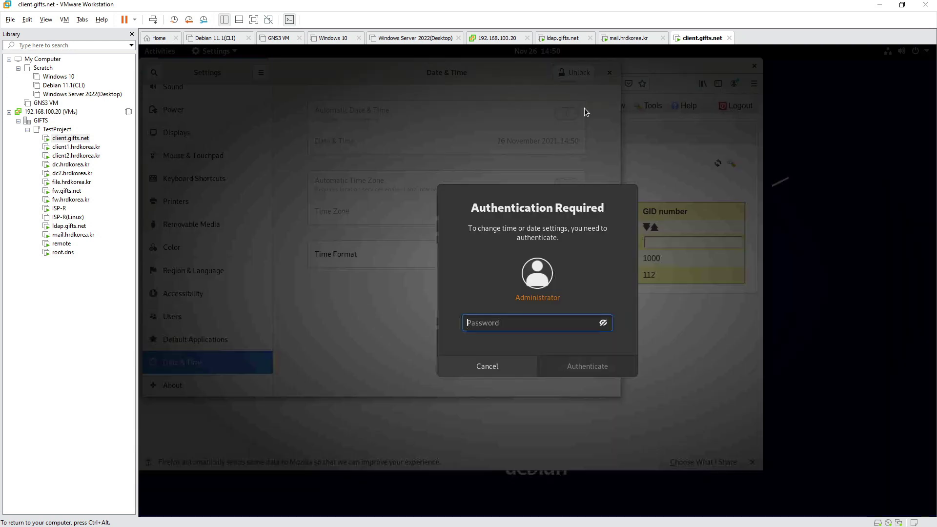
text(********)
key(Return)
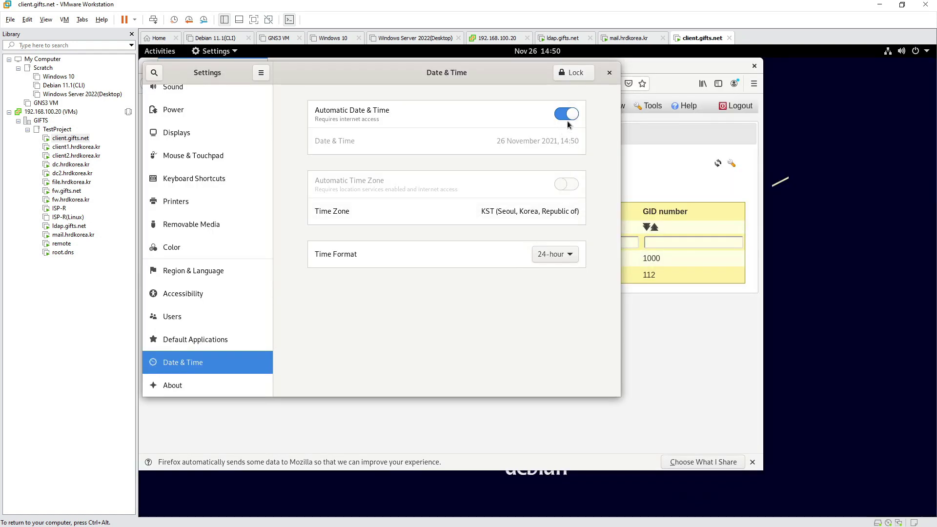
click(569, 117)
click(549, 145)
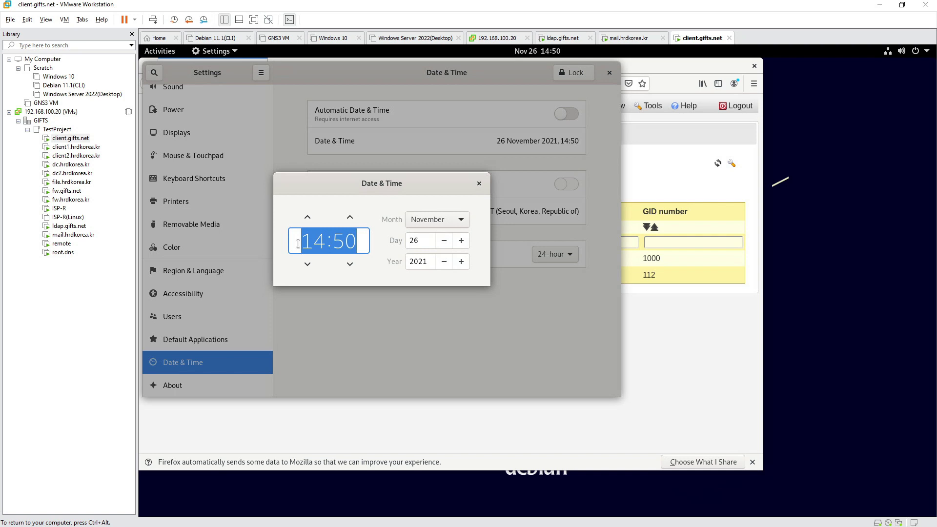
click(479, 185)
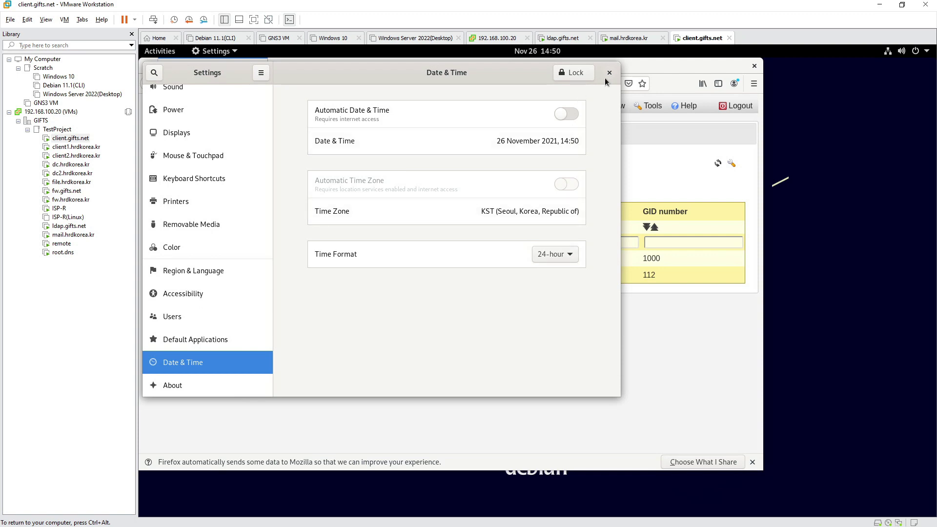
drag(333, 77, 461, 97)
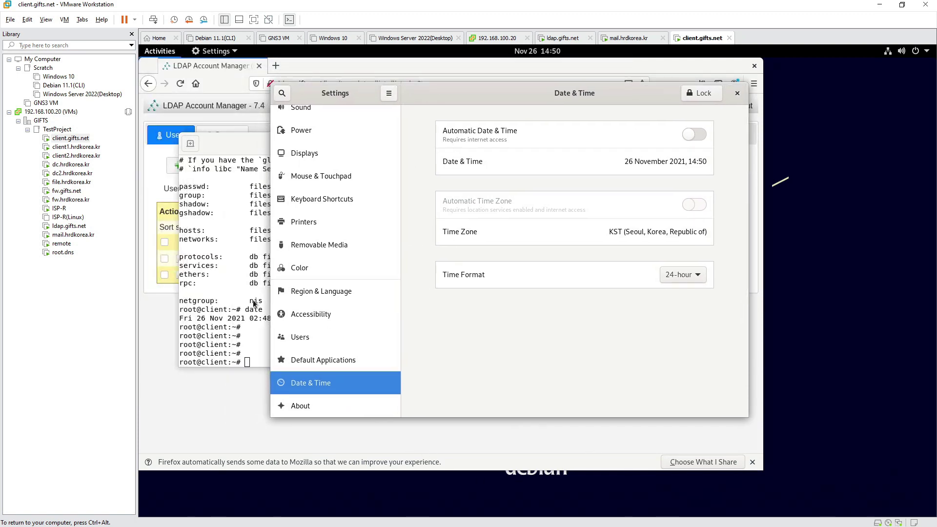
Step: Raise the client terminal and run date, reporting Fri 26 Nov 2021 02:50:41 PM KST
click(158, 52)
click(357, 252)
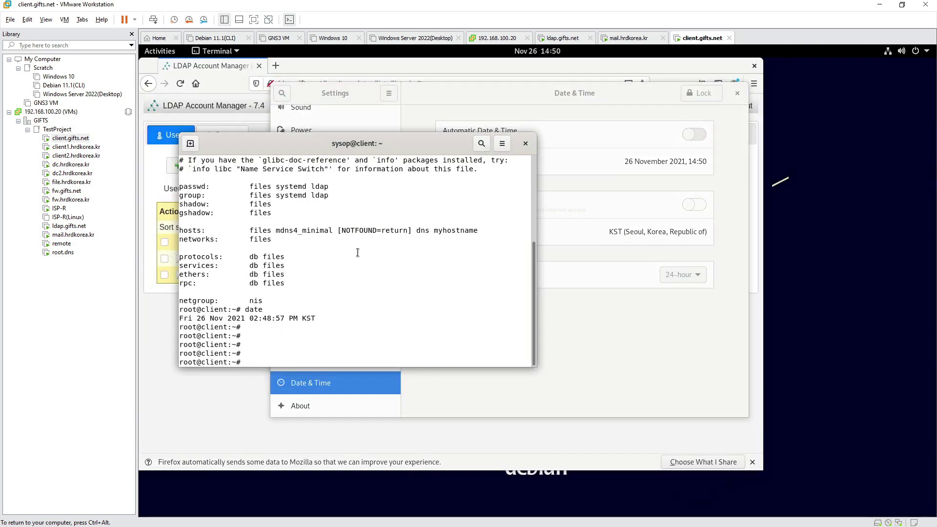
text(date)
key(Return)
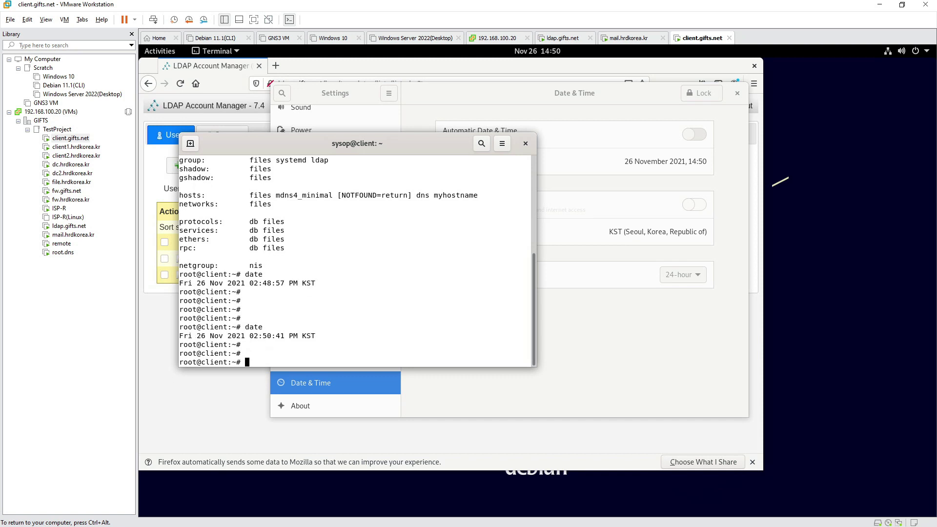
scroll(340, 229, up, 6)
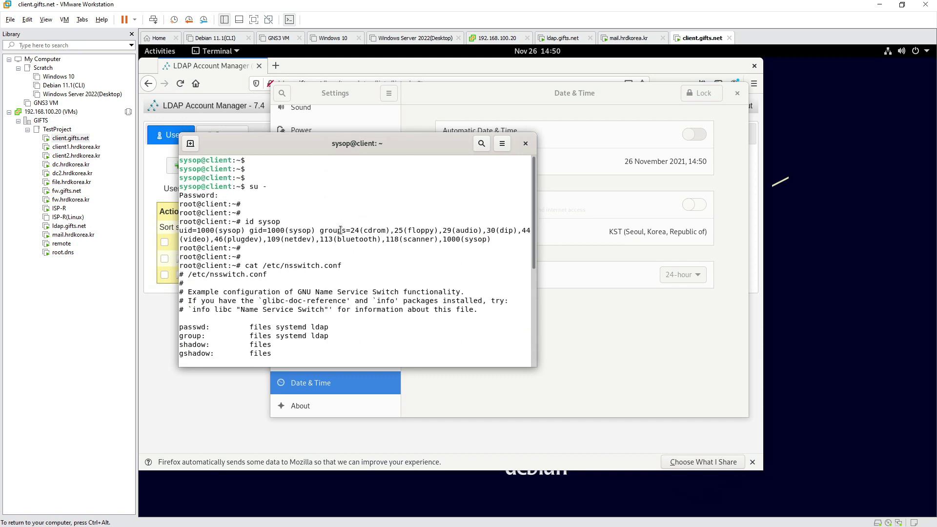
scroll(340, 230, down, 7)
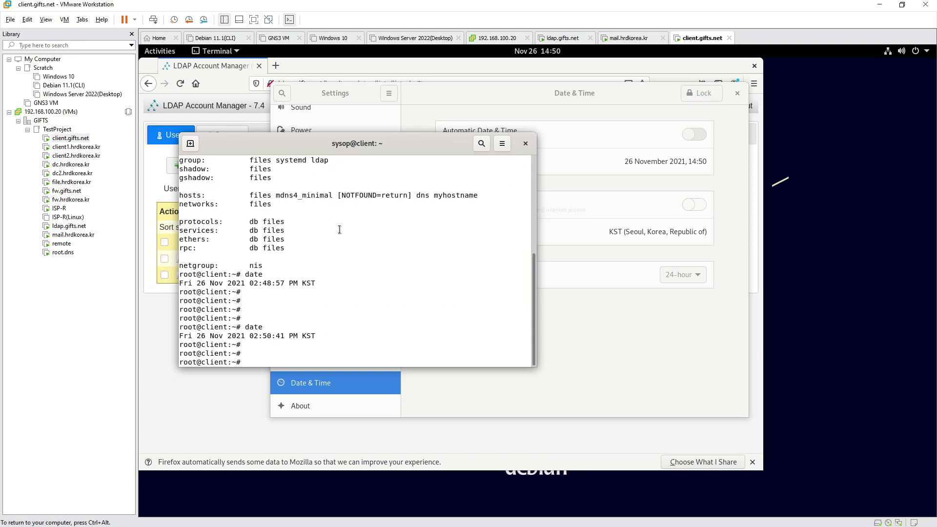
key(Return)
key(Return)
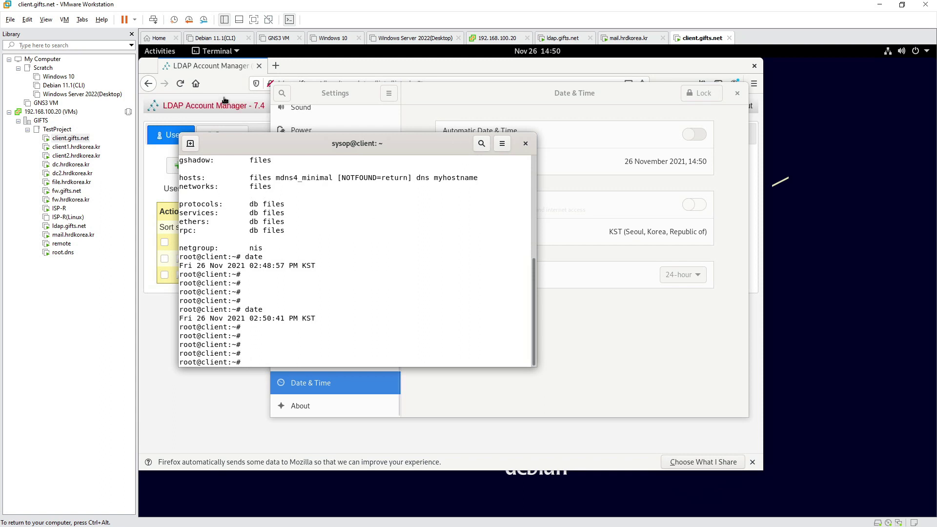
Step: Delete the test user in LAM again; it fails with 'Unable to login to remote server!'
click(207, 85)
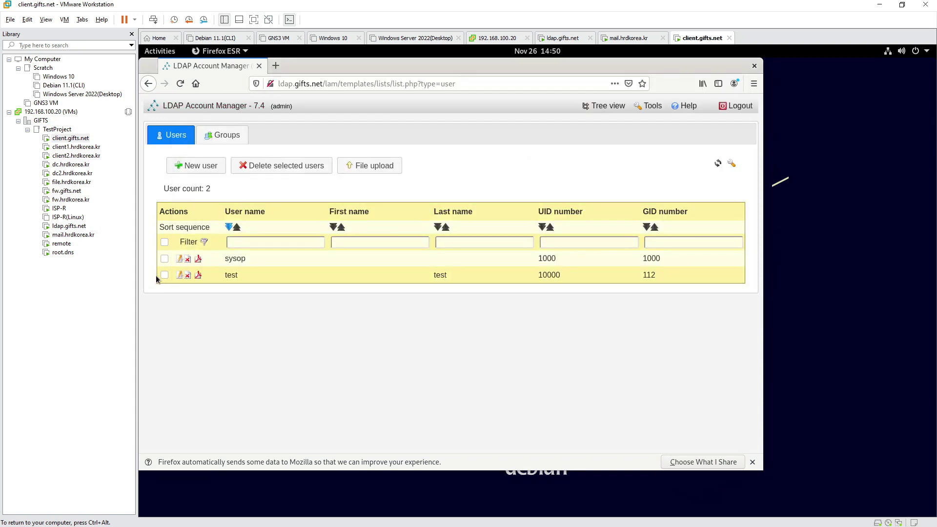
click(164, 276)
click(255, 165)
click(239, 258)
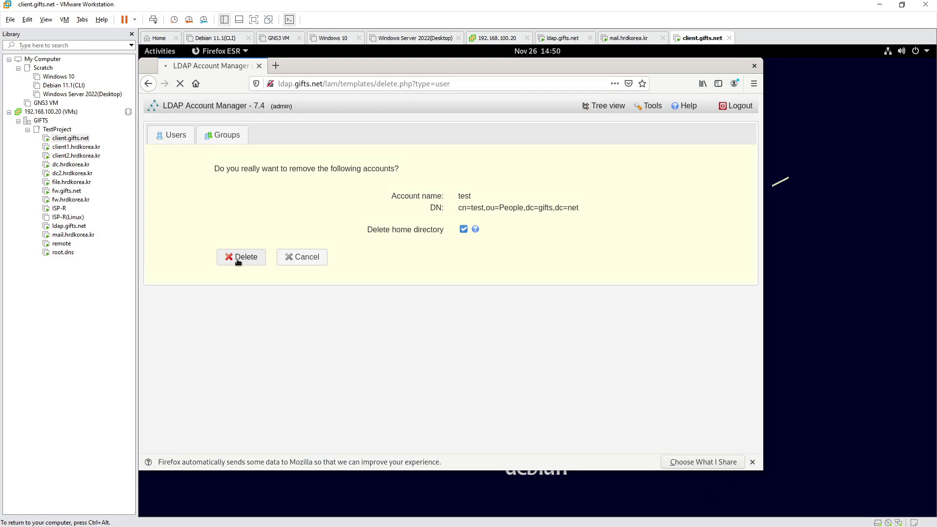
click(251, 219)
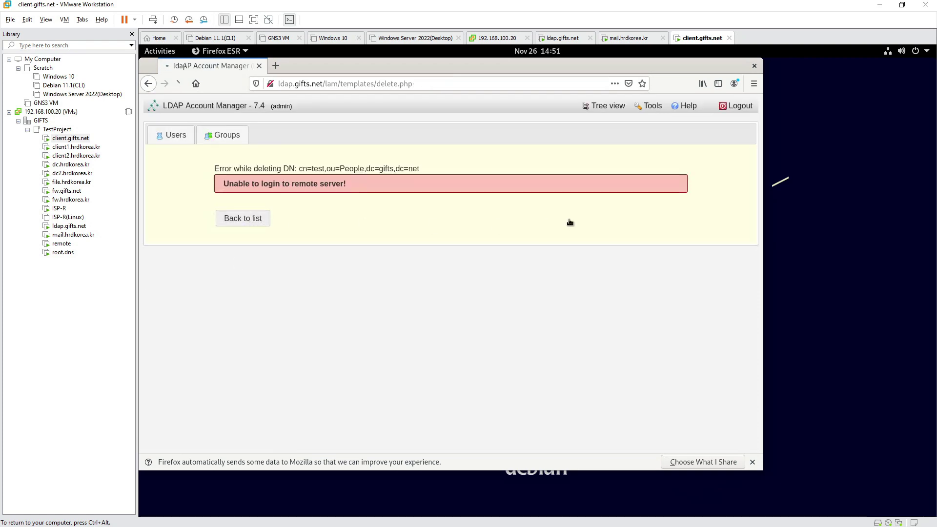
Step: On ldap.gifts.net, view /var/log/syslog in vim, browse the latest entries, then quit with :q
click(69, 226)
key(Return)
key(Return)
key(Return)
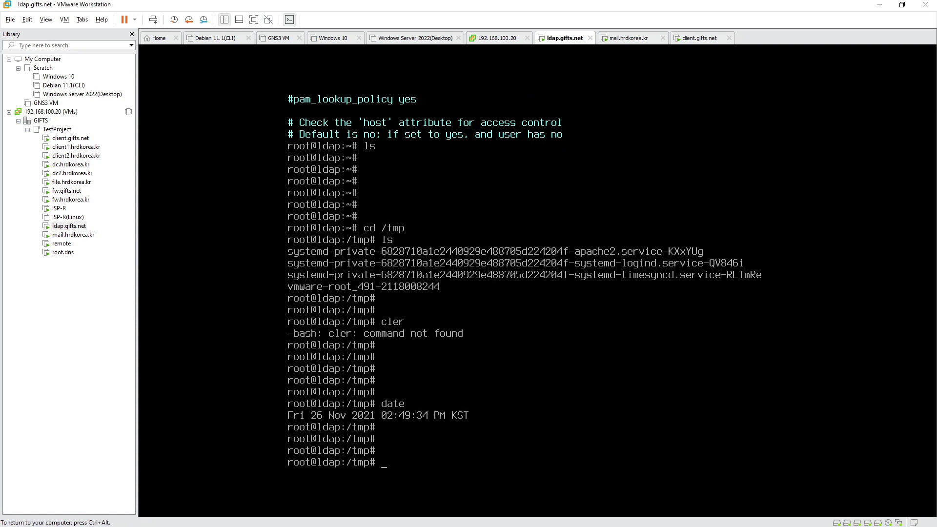
key(Return)
key(Return)
text(vim /var/log/)
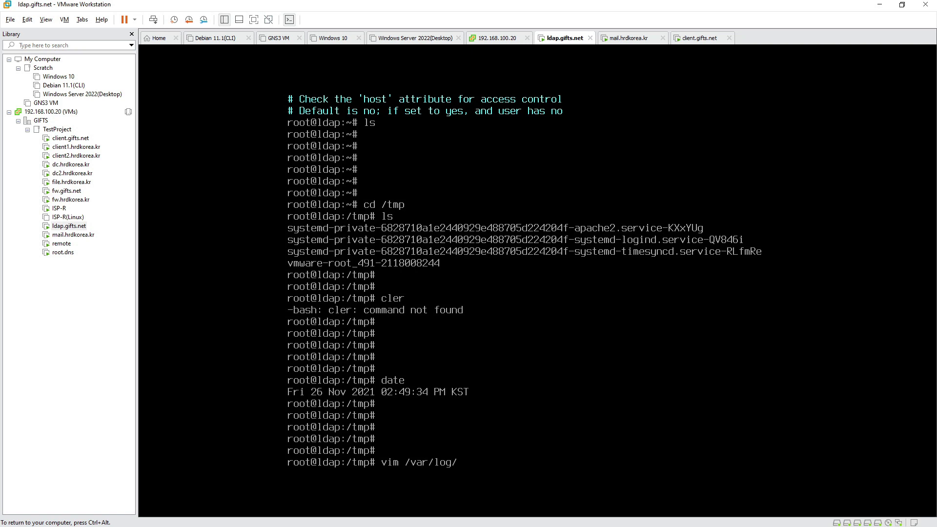
text(syslog)
key(Return)
key(Up)
key(Up)
key(Up)
key(Up)
key(Up)
key(Up)
key(Up)
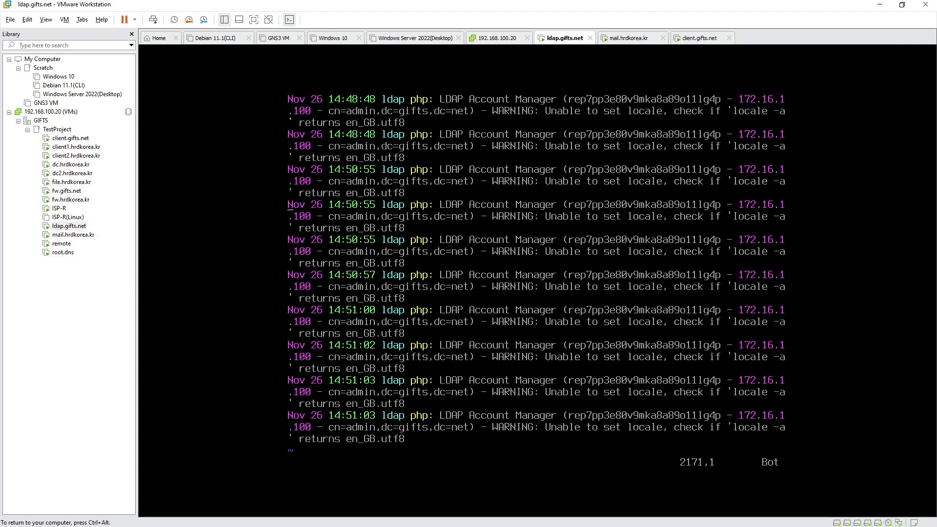
key(Down)
key(Down)
key(Down)
key(Right)
key(Right)
key(Right)
key(Right)
key(Right)
key(Right)
key(Right)
key(Right)
key(Right)
key(Right)
key(Right)
key(Right)
key(Right)
key(Right)
key(Right)
key(Right)
key(Right)
key(Right)
key(Right)
key(Right)
key(Right)
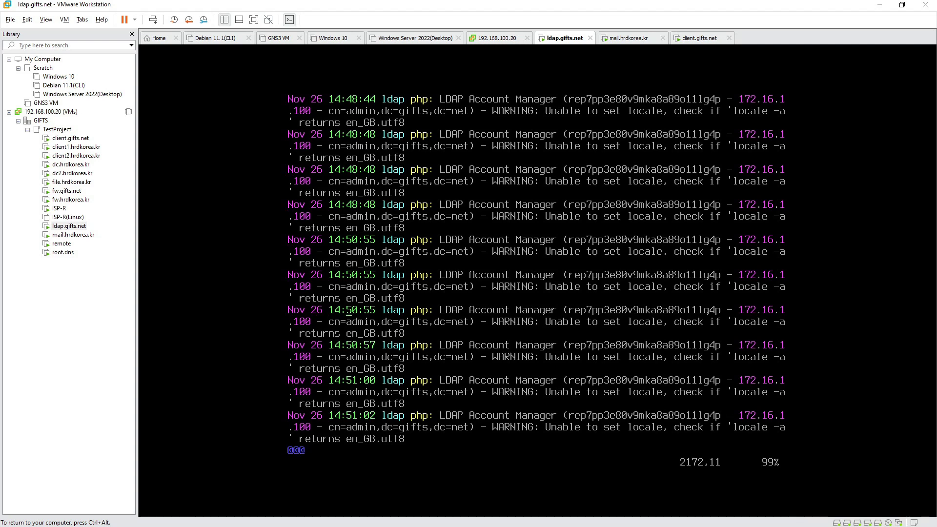
key(Up)
key(Up)
key(Down)
key(Down)
key(Down)
key(Down)
key(Down)
key(Down)
key(Down)
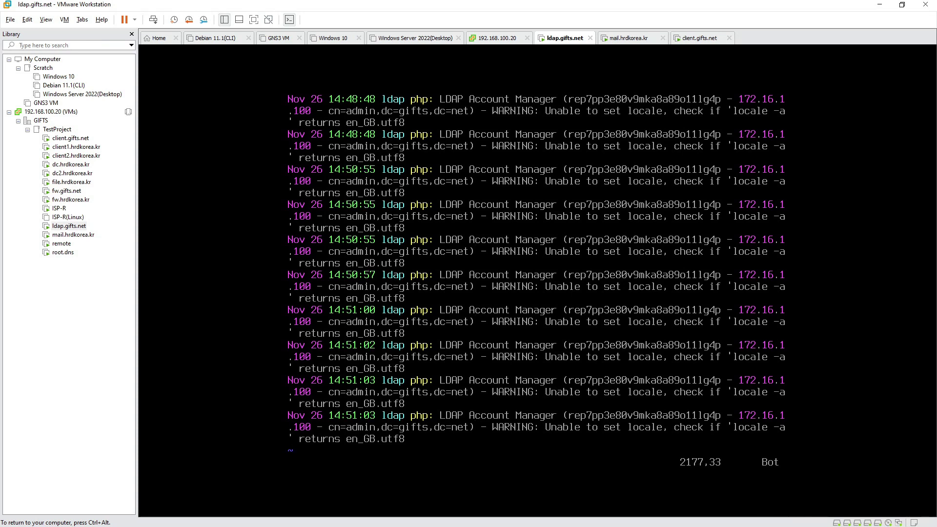
text(:q)
key(Return)
Step: Follow /var/log/syslog live with tail -F, correcting the incomplete log path
text(tail -F /var/log/)
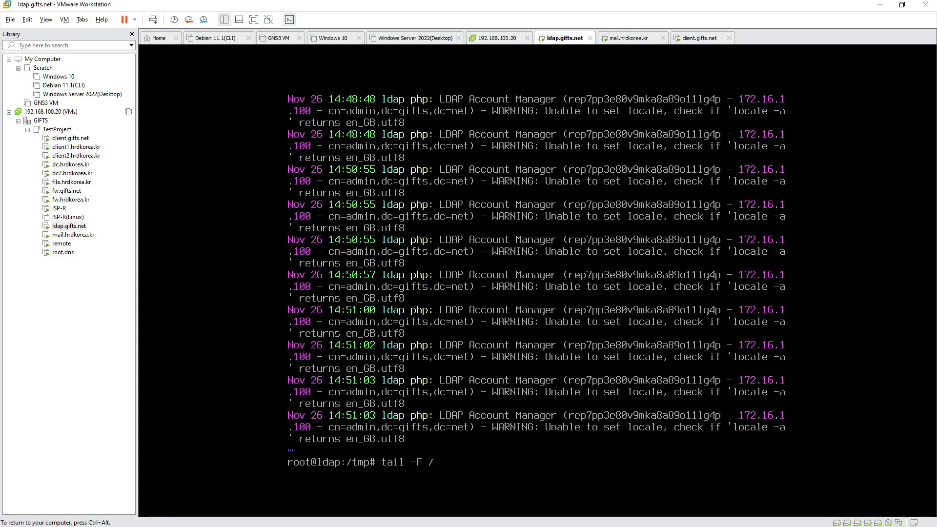
key(Return)
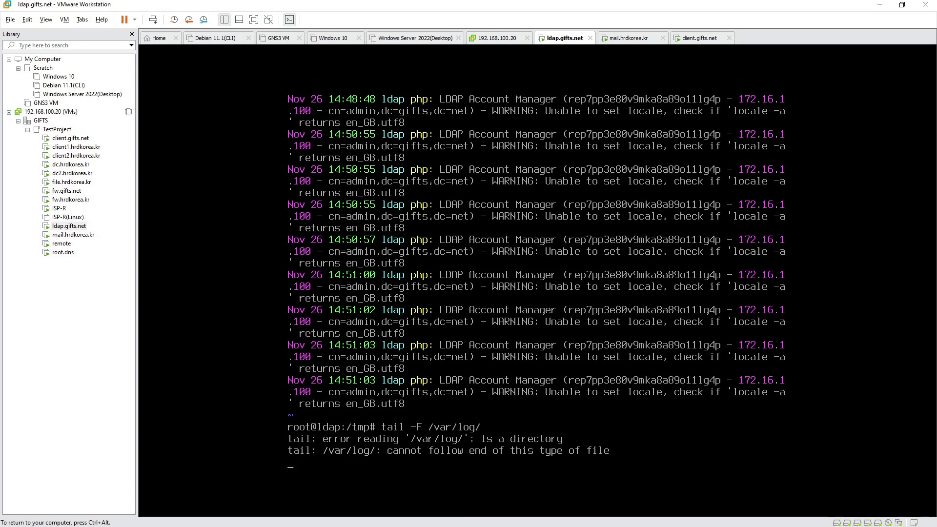
scroll(536, 276, down, 1)
key(ctrl+alt)
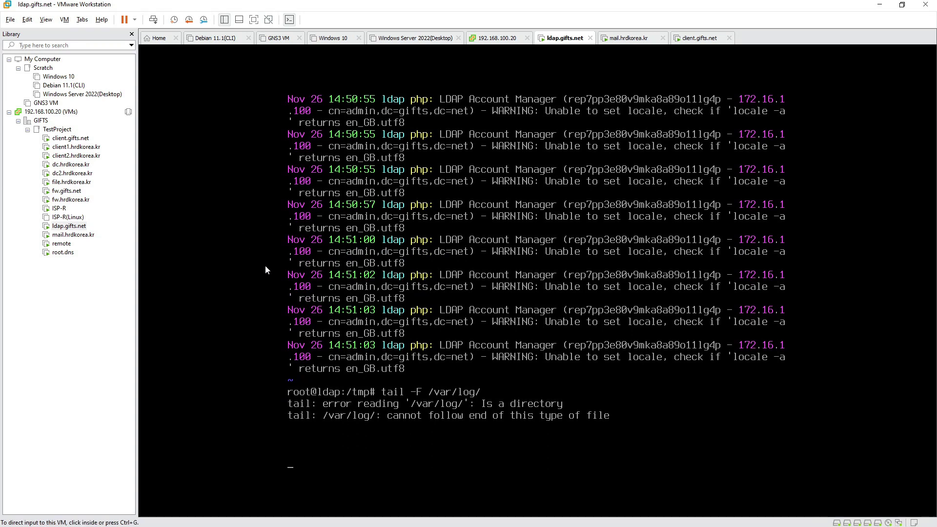
click(265, 267)
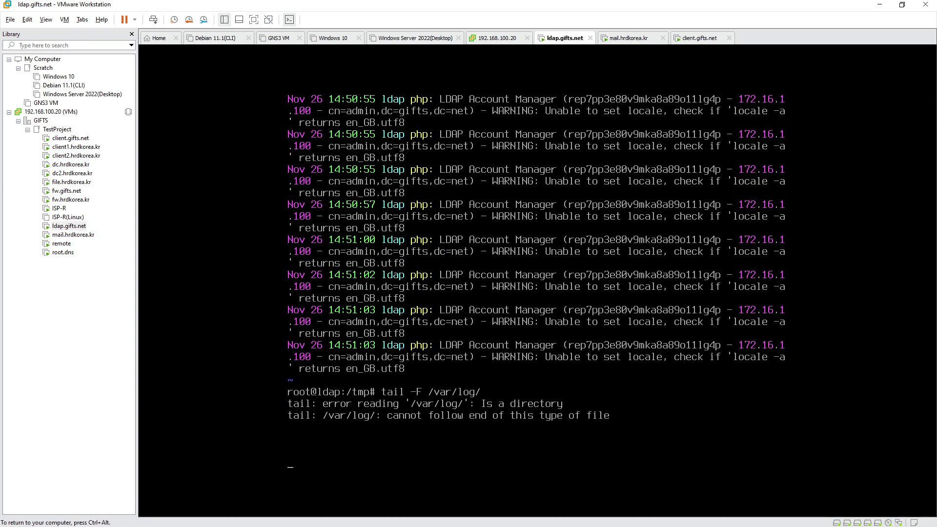
key(ctrl+c)
key(Up)
text(syslog)
key(Return)
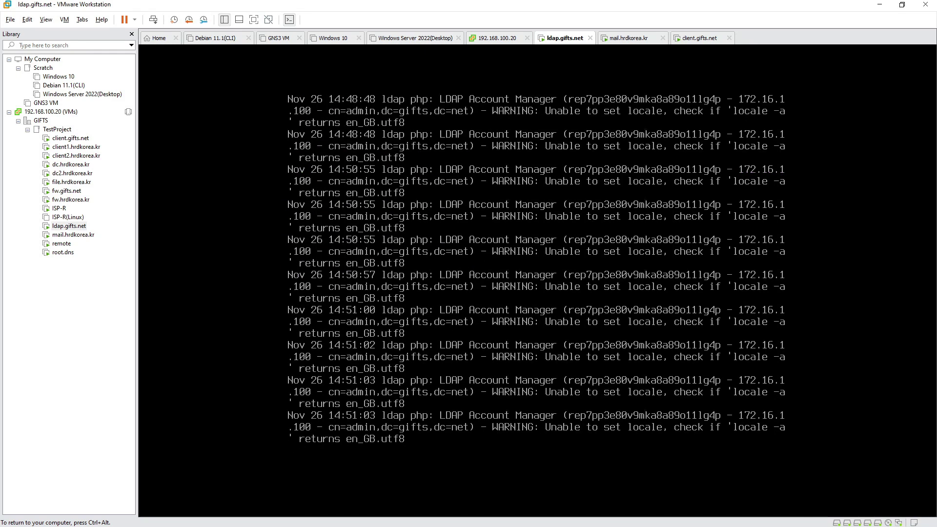
key(ctrl+alt)
Step: Delete the test user in LAM on client.gifts.net, then return to the ldap.gifts.net console
click(71, 139)
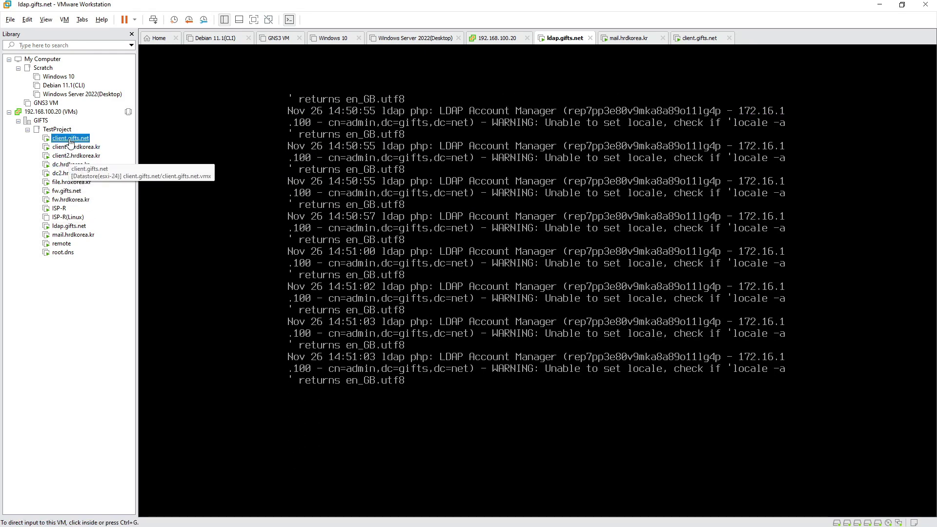
click(180, 275)
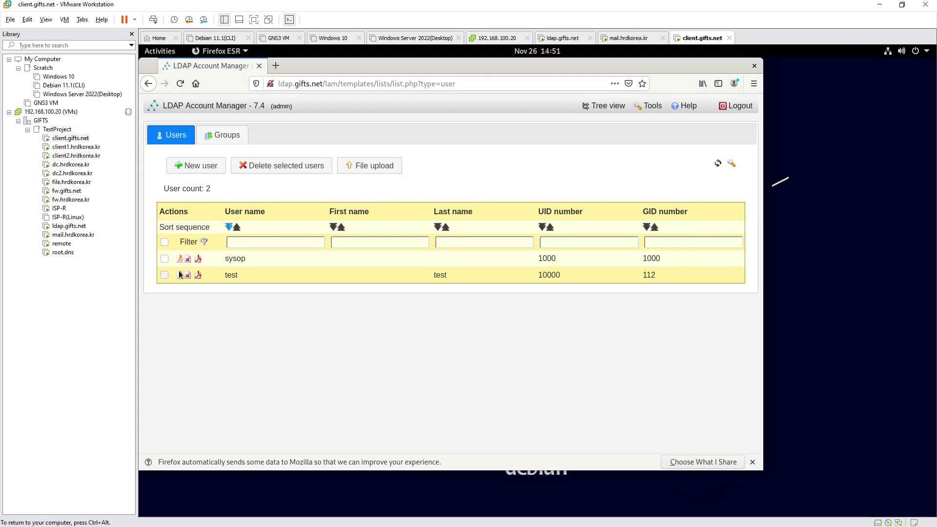
click(164, 275)
click(269, 167)
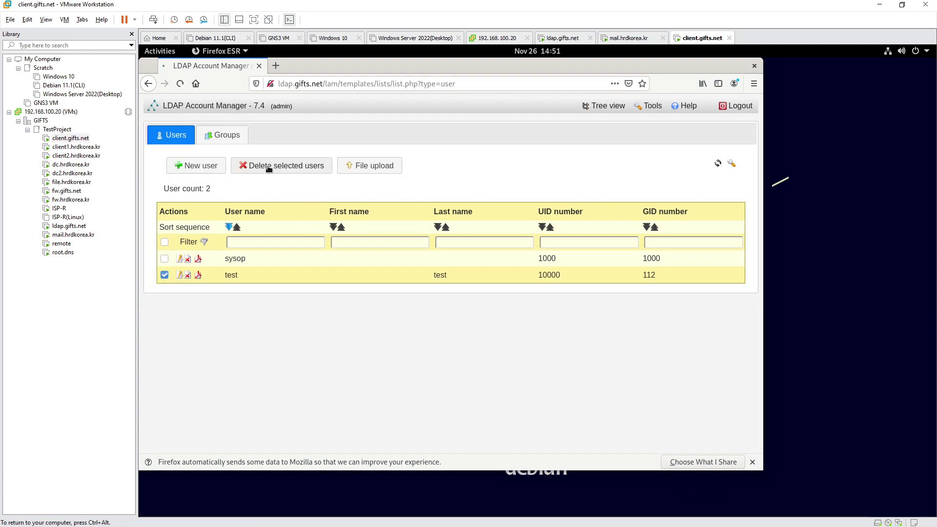
click(253, 262)
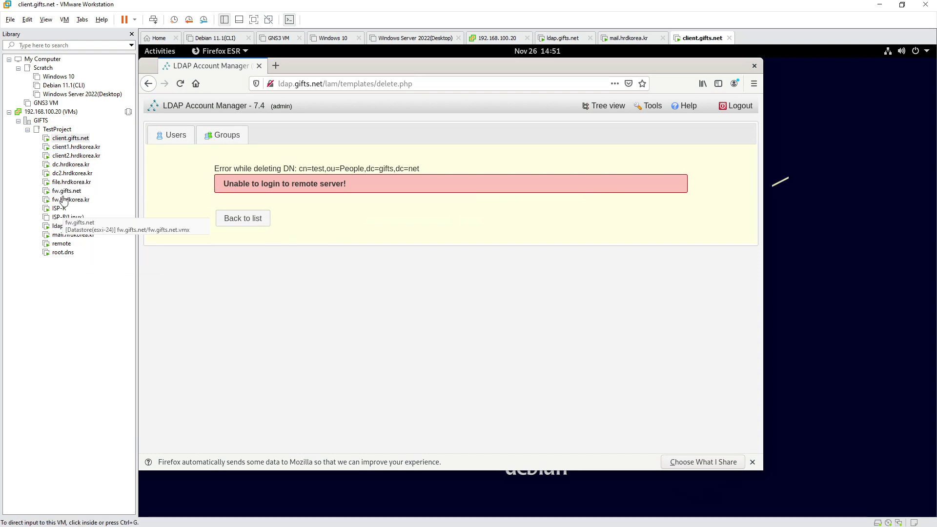
click(64, 225)
click(204, 251)
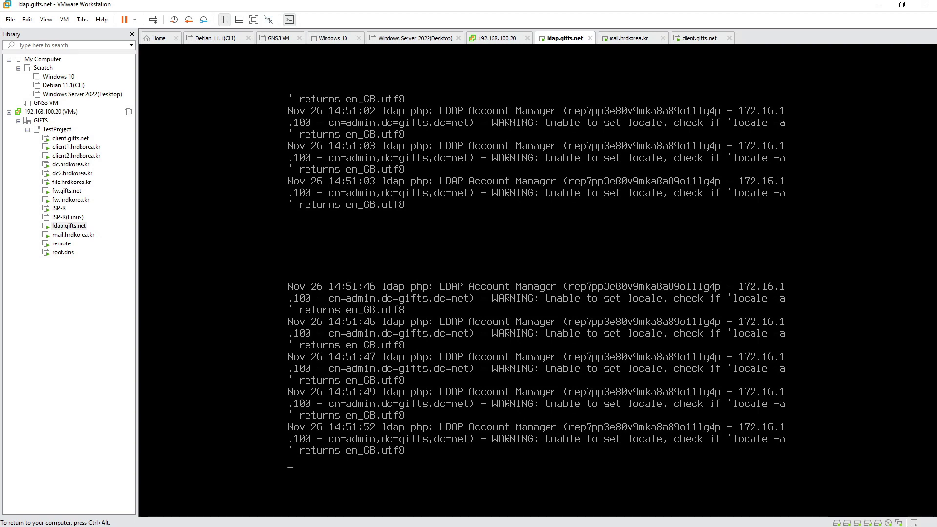
Step: Stop the syslog stream and open /etc/php/7.4/apache2/php.ini in vim
key(ctrl+c)
key(Return)
key(Return)
key(Return)
key(Return)
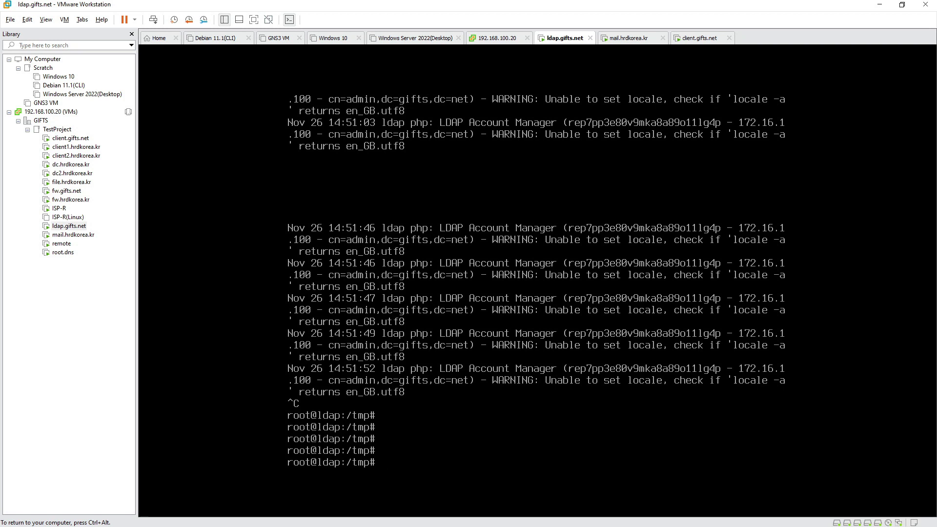
text(vim /etc/apache2/php)
key(BackSpace)
key(BackSpace)
key(BackSpace)
key(BackSpace)
key(BackSpace)
key(BackSpace)
key(BackSpace)
key(BackSpace)
key(BackSpace)
key(BackSpace)
key(BackSpace)
text(ph)
key(Tab)
text(apa)
key(BackSpace)
key(BackSpace)
key(BackSpace)
text(7)
key(Tab)
text(apa)
key(Tab)
text(ph)
key(Tab)
key(Return)
Step: Search php.ini for 'local', then jump to the timezone setting
text(/local)
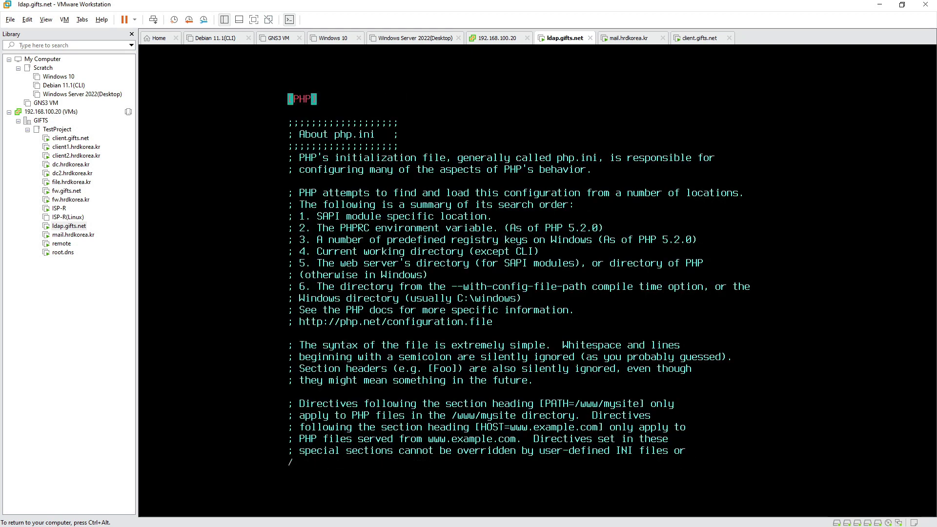
key(Return)
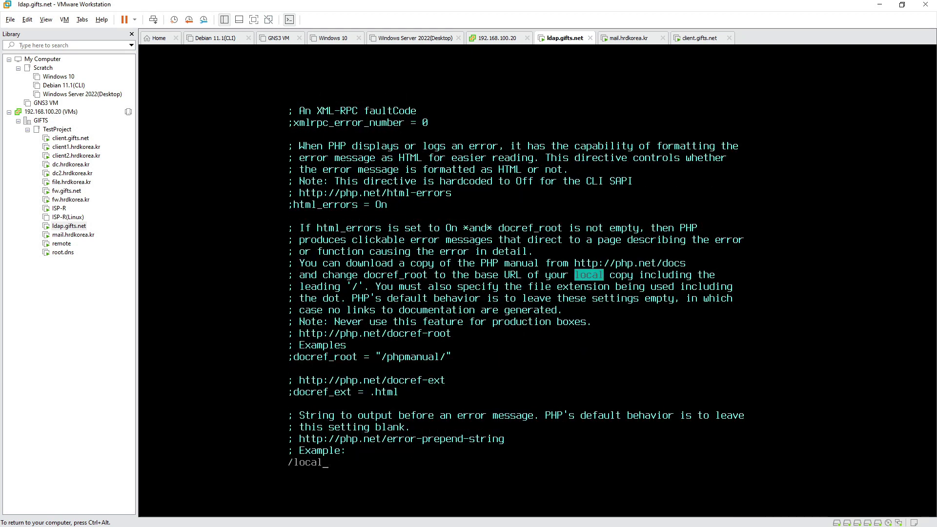
key(BackSpace)
text(l)
key(BackSpace)
key(BackSpace)
key(BackSpace)
key(BackSpace)
key(BackSpace)
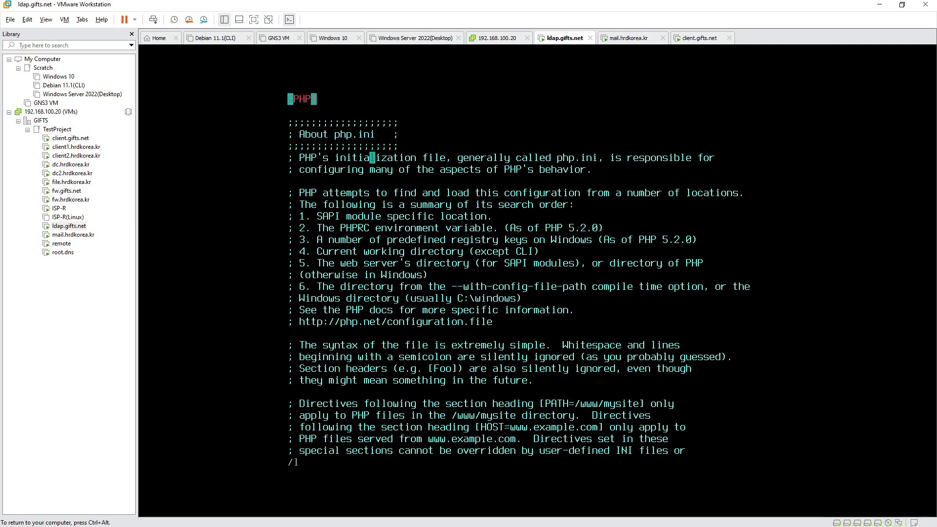
text(timezone)
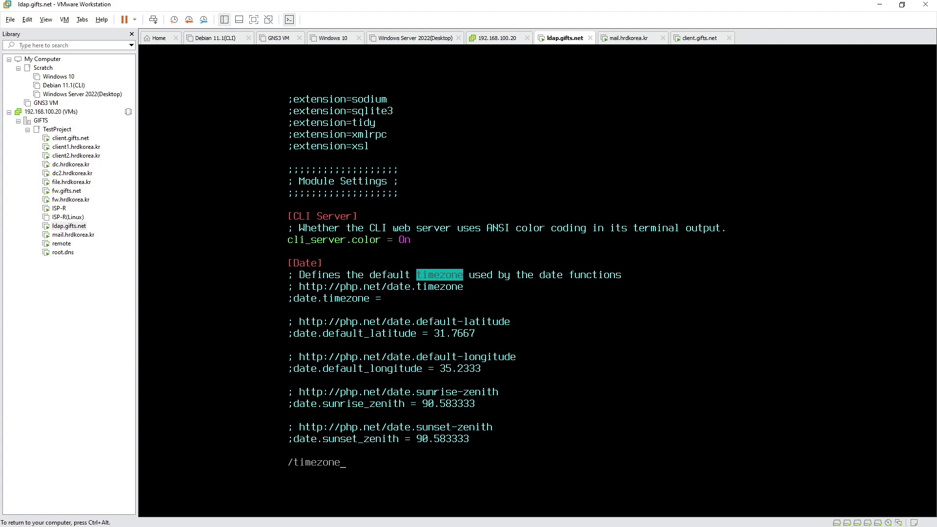
key(Return)
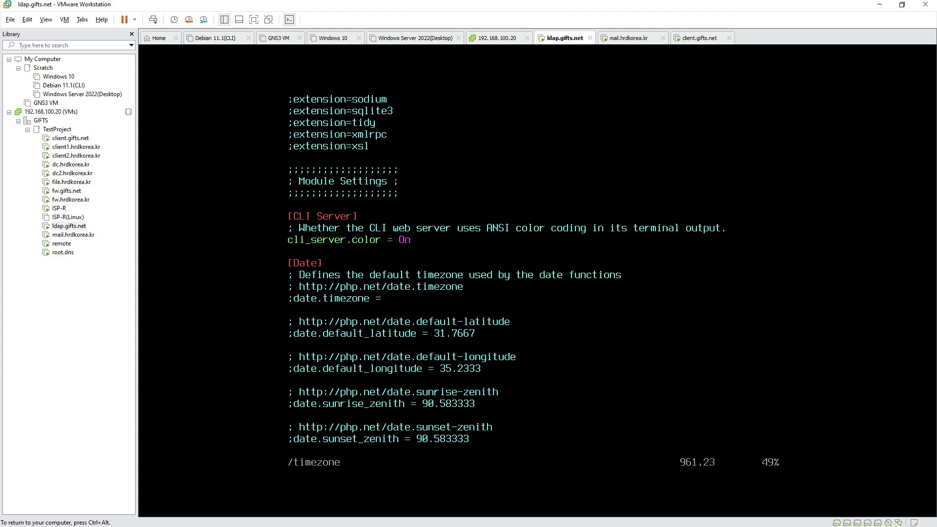
Step: Uncomment date.timezone in php.ini, set it to Asia/Seoul, and save with :wq
key(Left)
key(Left)
key(Left)
key(Left)
key(Left)
key(Left)
key(Left)
key(Left)
key(Left)
key(Left)
key(Left)
key(Left)
key(Left)
key(Left)
key(Left)
key(Left)
key(Left)
key(Left)
key(Left)
key(Left)
key(Down)
key(x)
key(Right)
key(Right)
key(Right)
key(Right)
key(Right)
key(Right)
key(Right)
key(Right)
key(Right)
key(Right)
key(Right)
key(Right)
key(Right)
key(Right)
text(a )
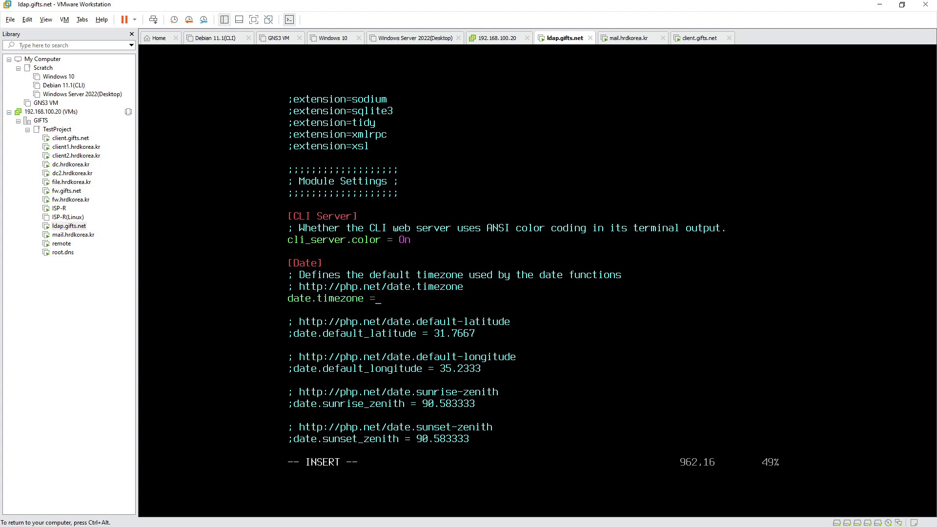
text(Asia)
key(BackSpace)
key(BackSpace)
text(i)
key(BackSpace)
text(ia/Seoul)
key(Escape)
text(:wq)
key(Return)
Step: Restart Apache2 with systemctl restart apache2
text(systemcyt)
text(l)
key(BackSpace)
key(BackSpace)
key(BackSpace)
key(BackSpace)
key(BackSpace)
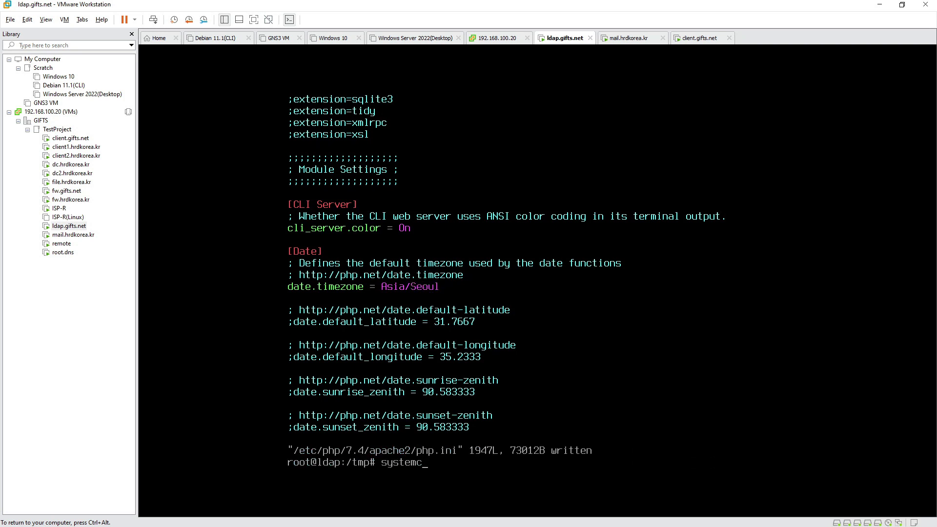
text(mctl restart apache2)
key(Return)
Step: Follow /var/log/syslog live with tail -F, then return to the client.gifts.net machine
key(ctrl+alt)
click(177, 243)
text(tail)
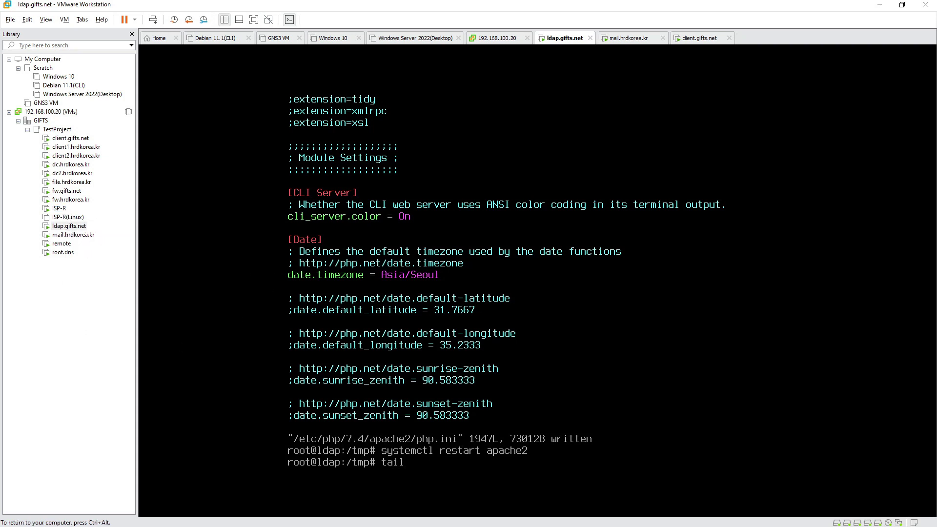
text( -f /var/log)
text(apa)
key(BackSpace)
key(BackSpace)
key(BackSpace)
key(BackSpace)
key(BackSpace)
key(BackSpace)
key(BackSpace)
key(BackSpace)
key(BackSpace)
key(BackSpace)
key(BackSpace)
text(F /var/log/syslog)
key(Return)
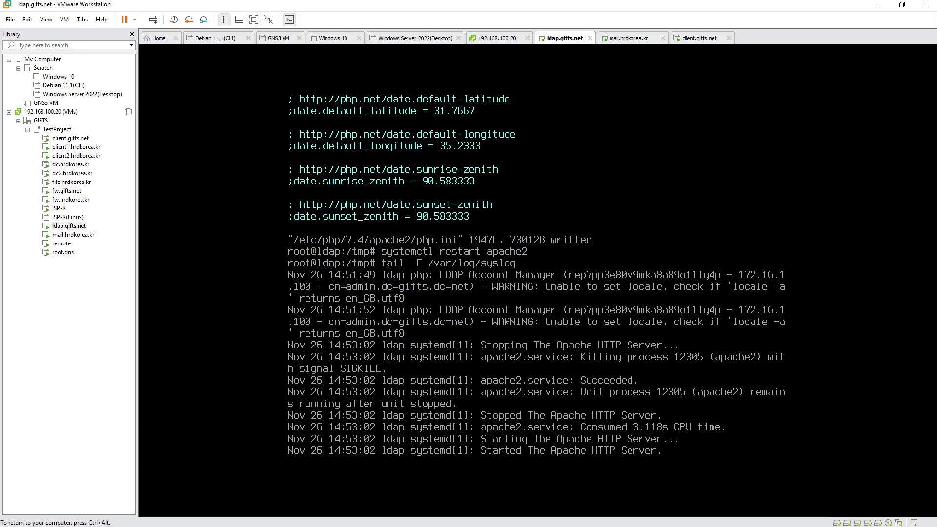
click(71, 147)
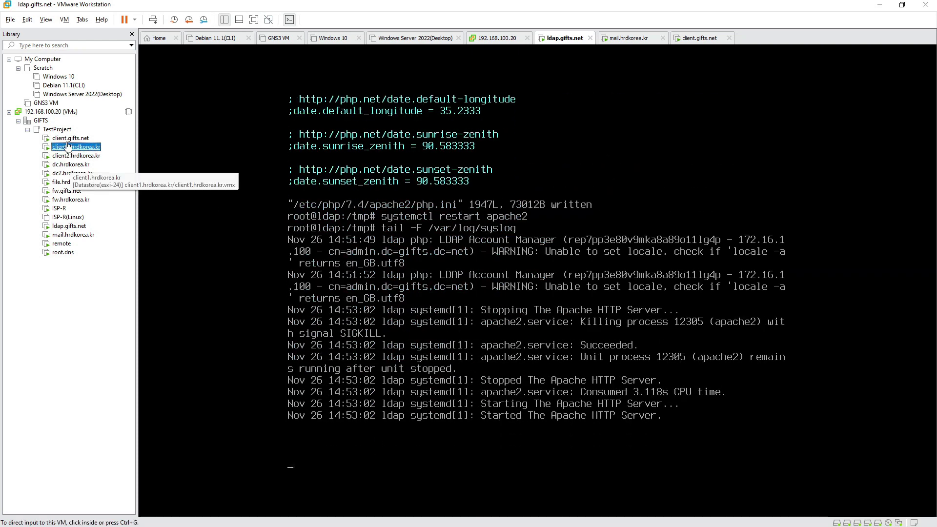
click(69, 139)
Step: From the LAM user list, delete the test user again, then switch to ldap.gifts.net
click(243, 221)
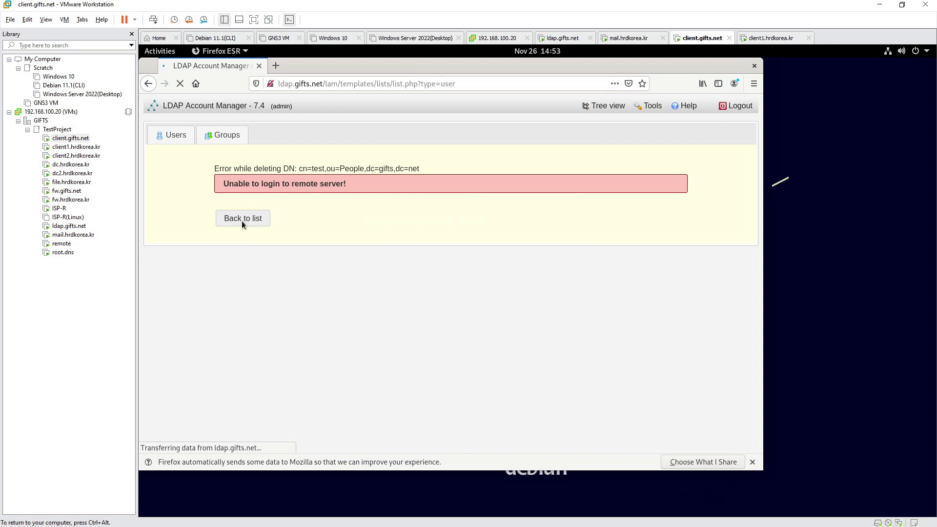
click(165, 275)
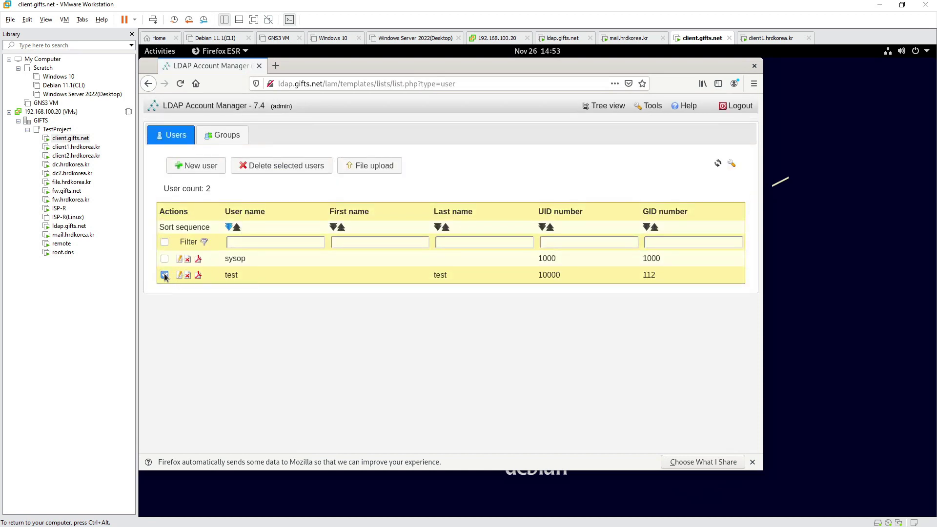
click(271, 167)
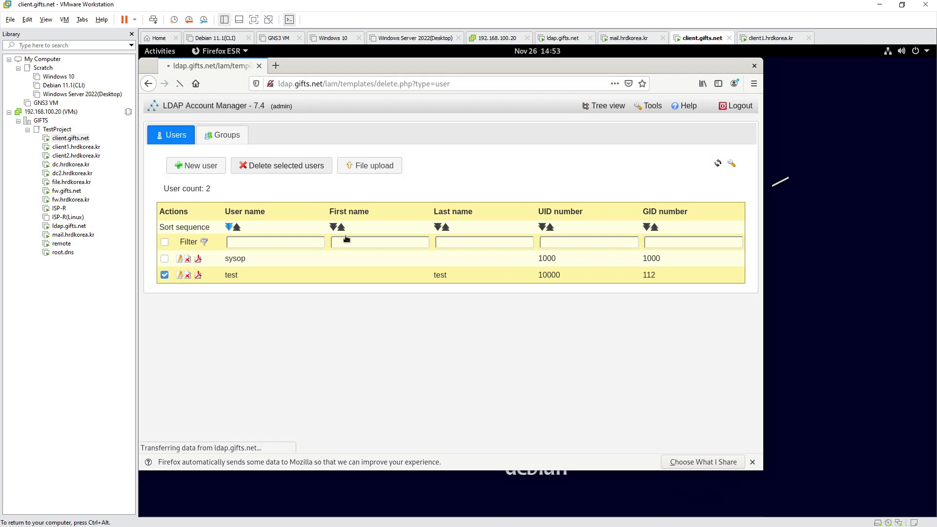
click(252, 259)
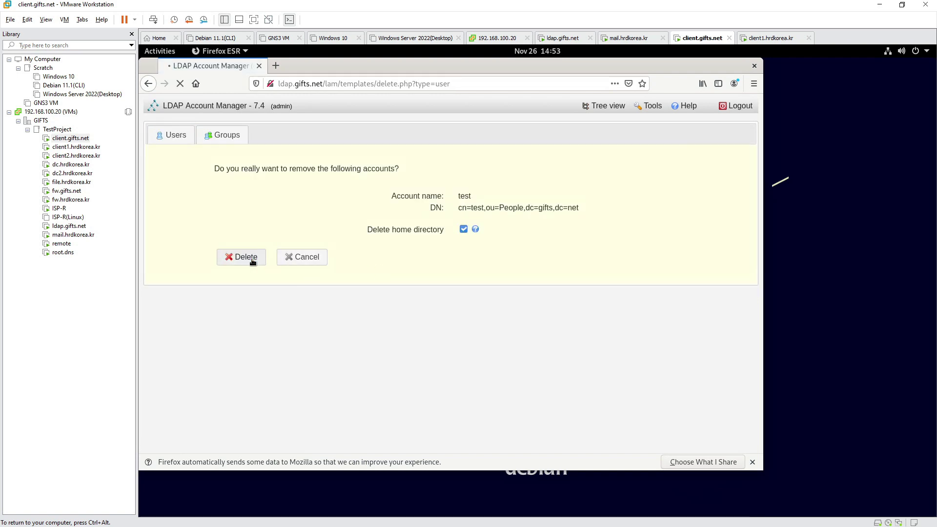
click(71, 227)
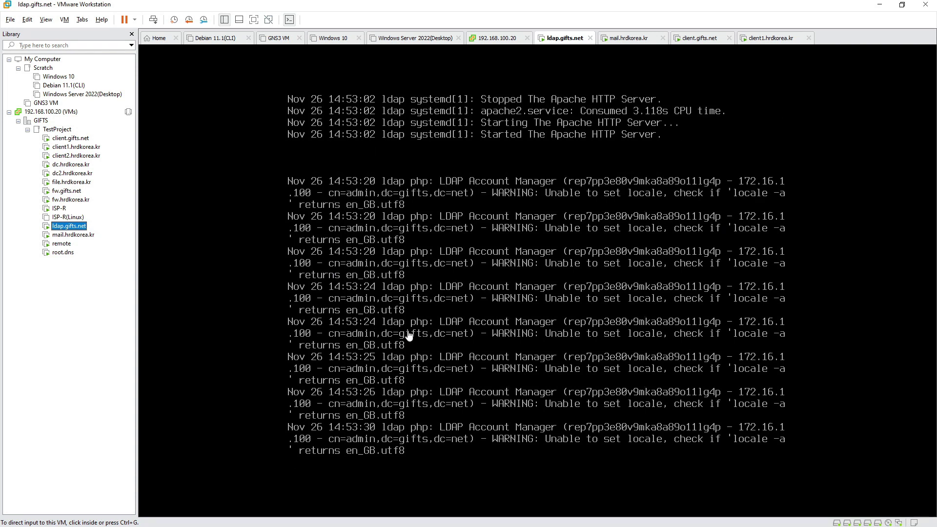
Step: Stop the syslog tail and run dpkg-reconfigure locale on the LDAP server
click(514, 355)
key(ctrl+c)
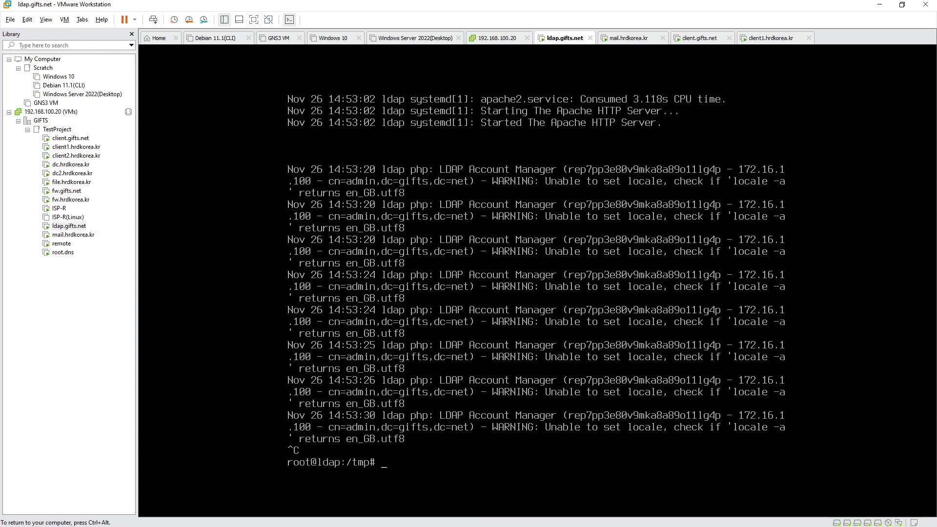
text(d)
text(pkg-reconfigure loca)
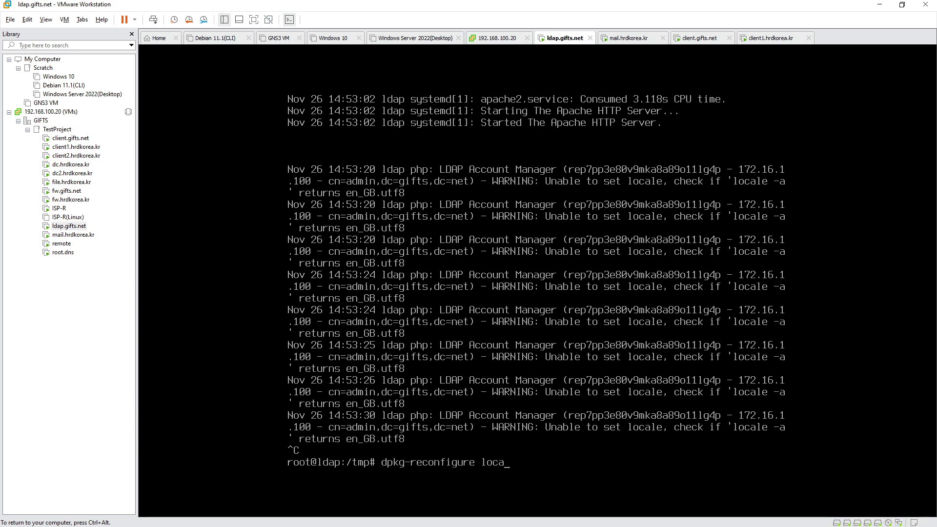
text(le)
key(Return)
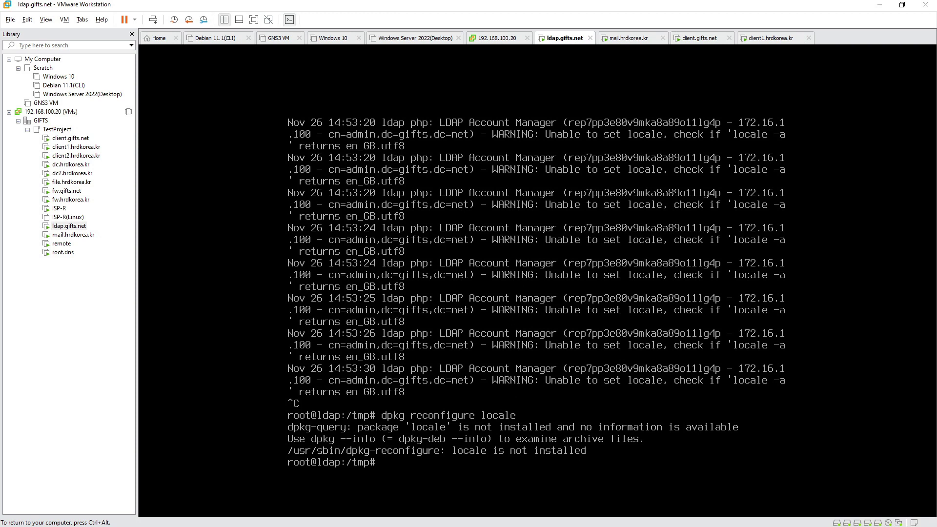
key(Up)
key(BackSpace)
key(BackSpace)
key(BackSpace)
key(BackSpace)
key(BackSpace)
text(ocale)
key(Return)
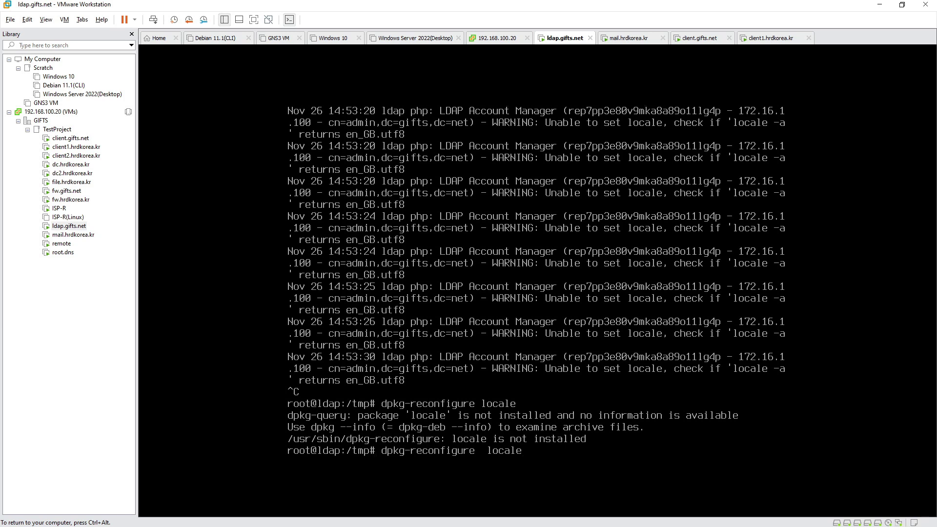
Step: Show the current locale settings, then run locale-gen to generate en_US.UTF-8
text(lo)
key(BackSpace)
key(BackSpace)
text(upt)
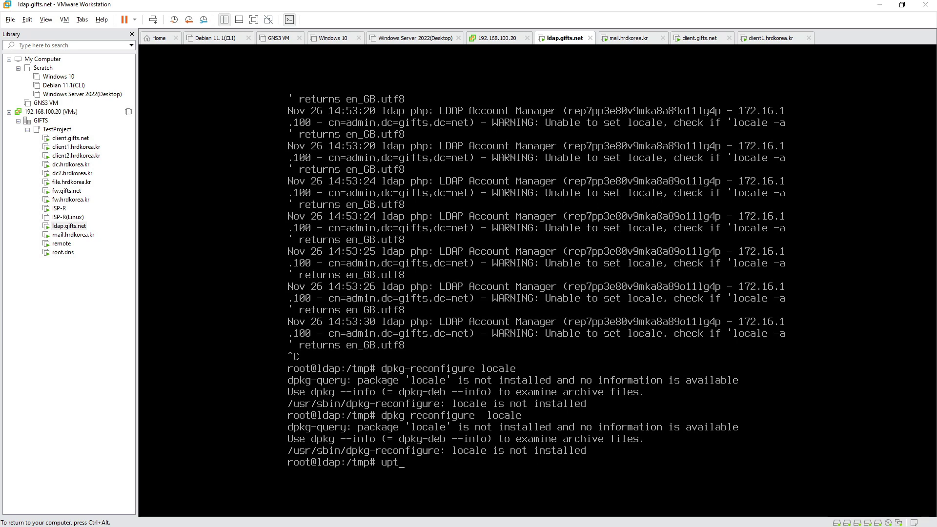
text(ate-loc)
key(BackSpace)
key(BackSpace)
key(BackSpace)
key(BackSpace)
key(BackSpace)
key(BackSpace)
key(BackSpace)
key(BackSpace)
key(BackSpace)
text(loc)
key(Tab)
key(Tab)
key(Tab)
text(e)
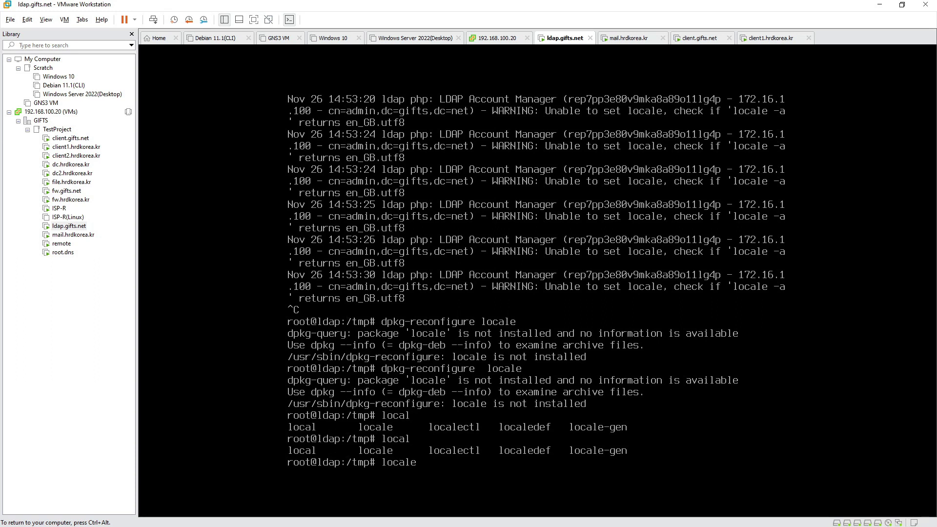
key(Return)
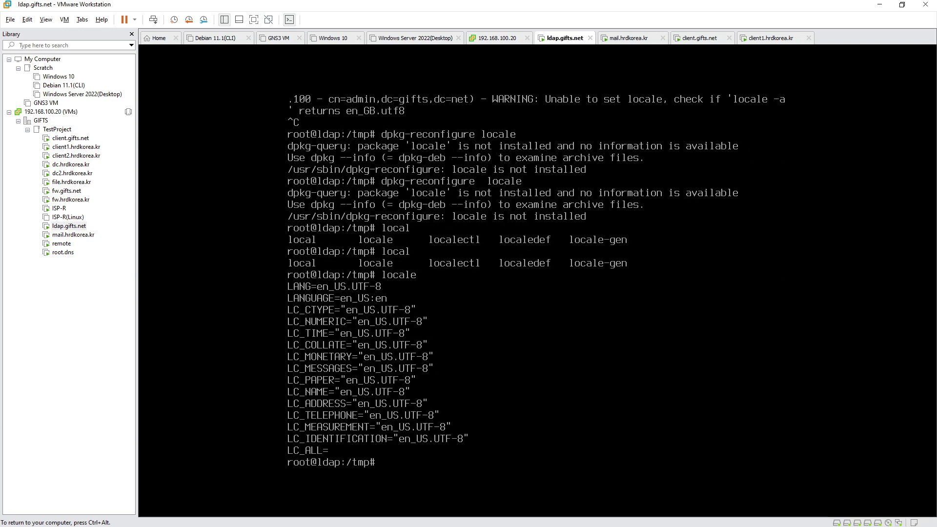
key(Up)
text(-gen)
key(Return)
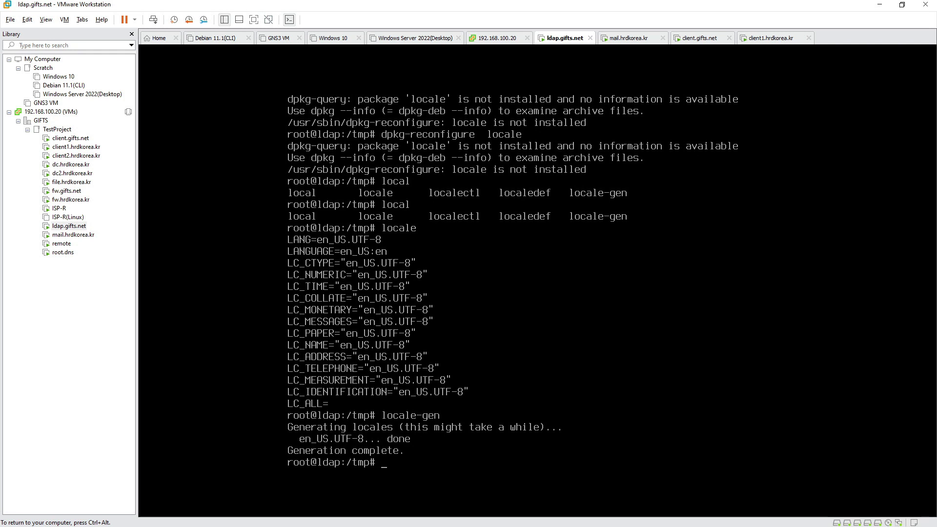
key(ctrl+alt)
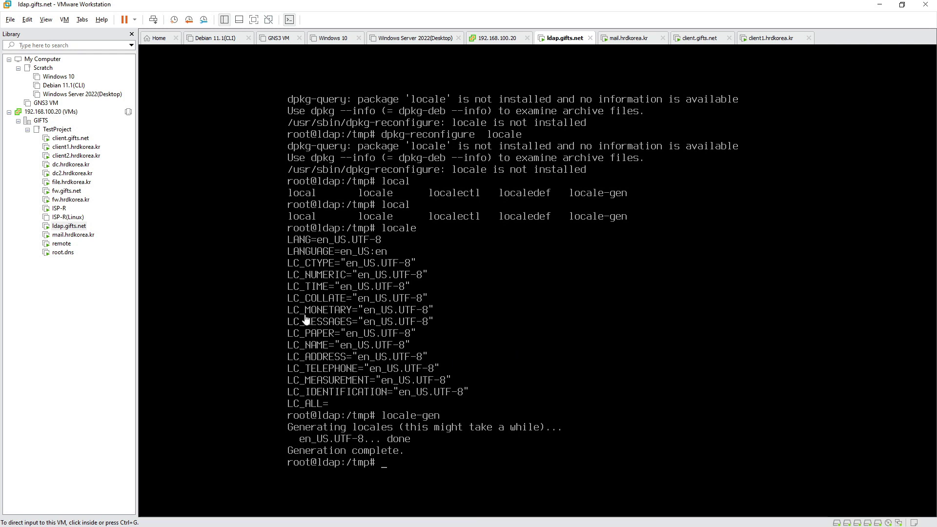
click(71, 138)
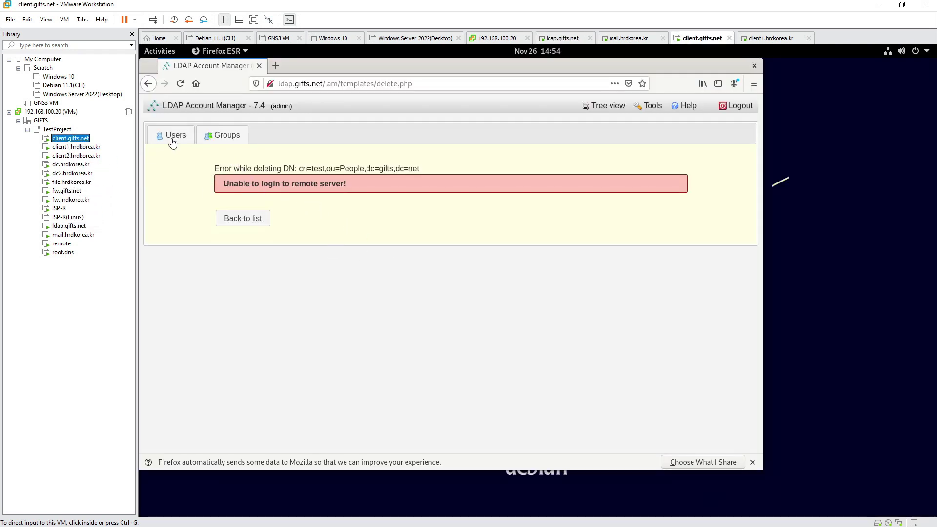
Step: Log out of LAM, open Edit server profiles with the profile password to review Lamdaemon options, then go back
click(736, 106)
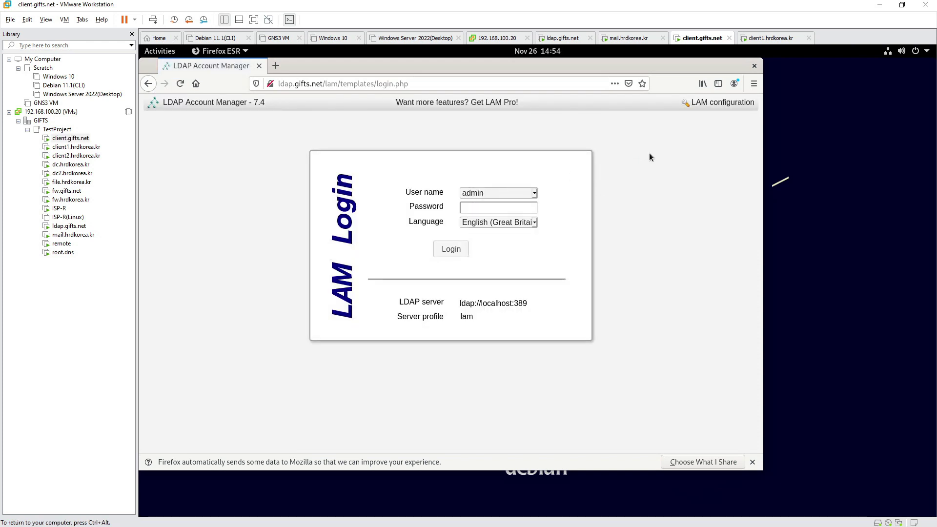
click(711, 102)
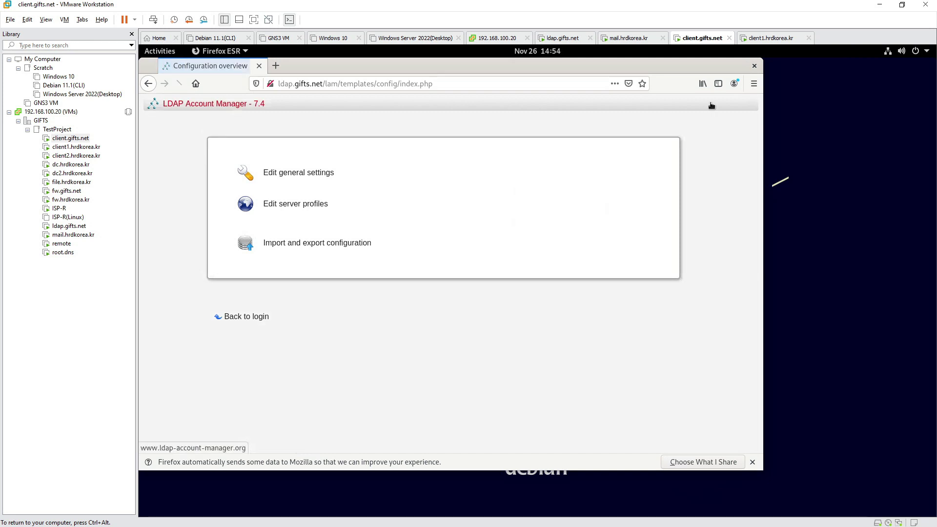
click(275, 205)
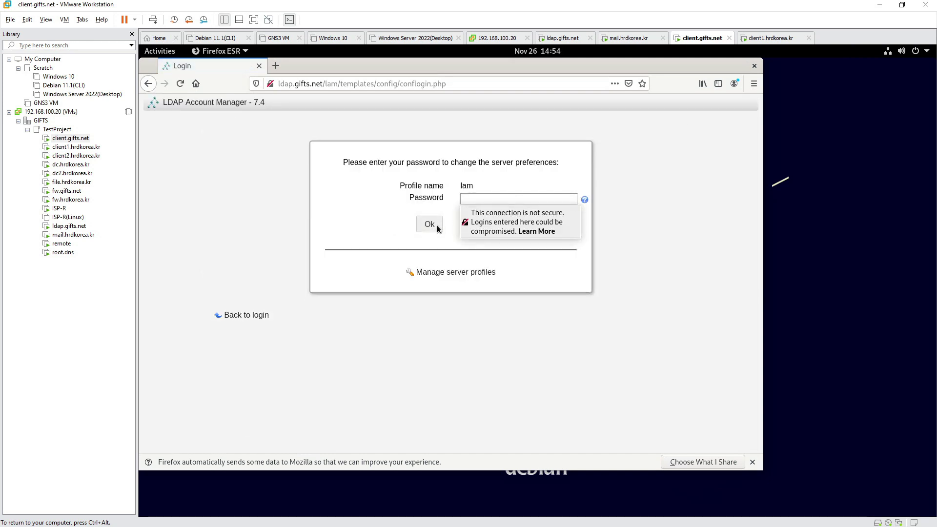
text(lam)
key(Return)
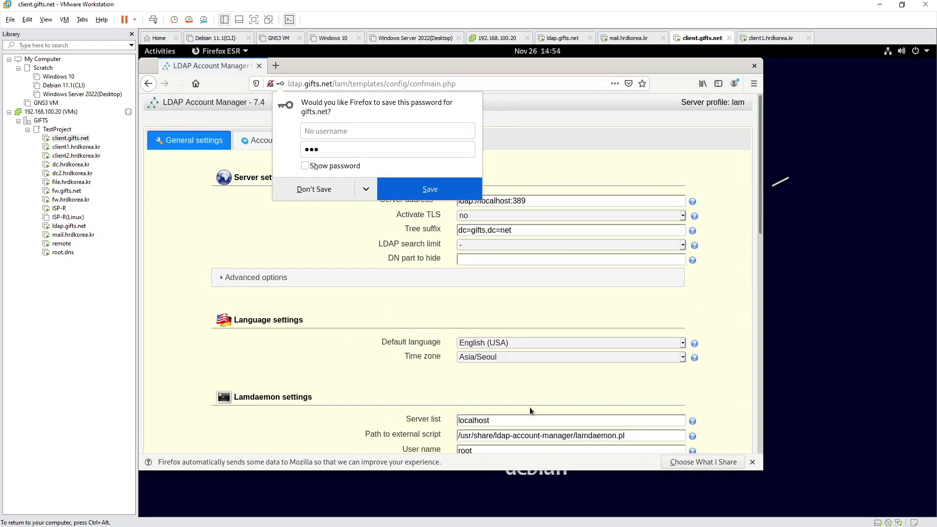
scroll(558, 366, down, 5)
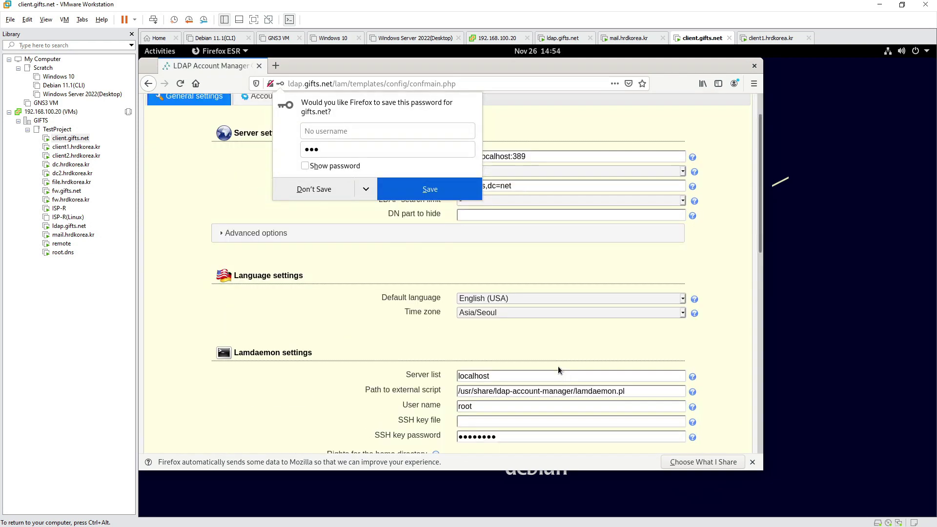
click(341, 184)
click(148, 84)
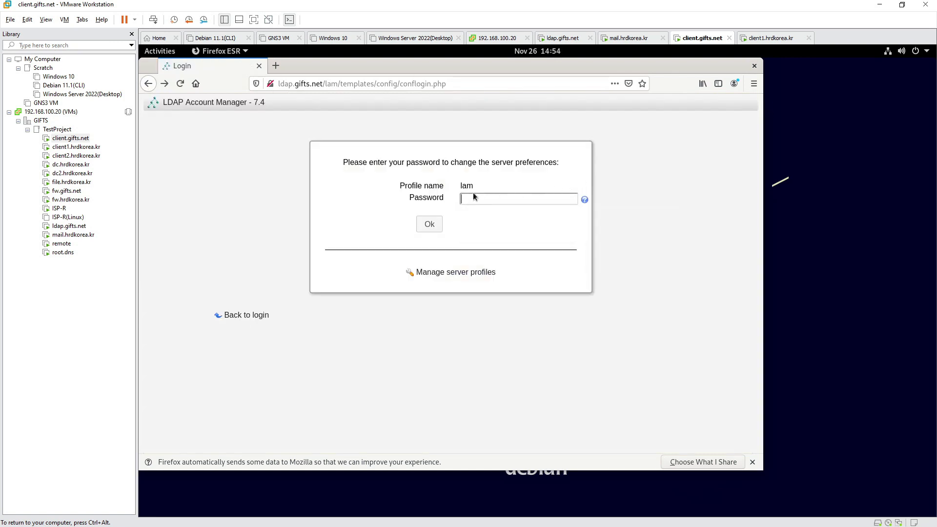
click(334, 83)
Step: Change the browser address to ldap.gifts.net/ to reach the LAM login page
click(334, 84)
drag(326, 84, 620, 120)
key(BackSpace)
key(BackSpace)
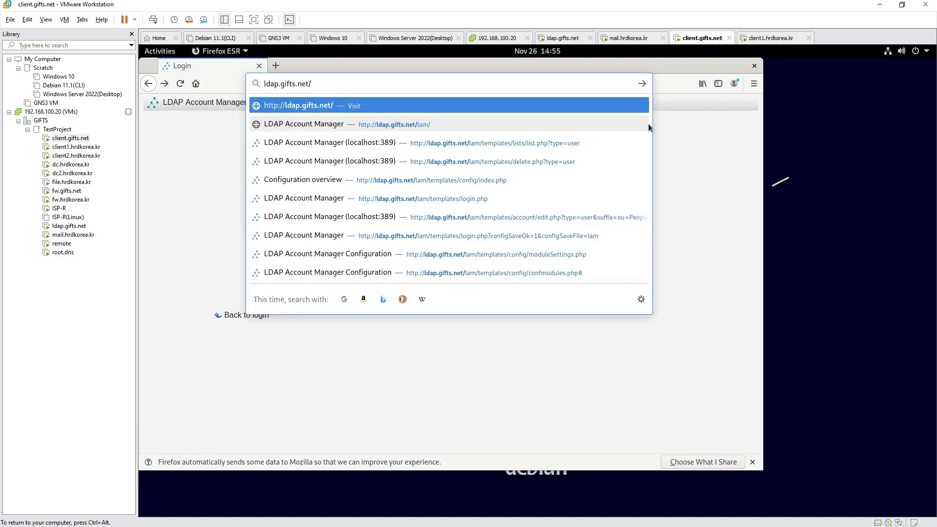
key(Return)
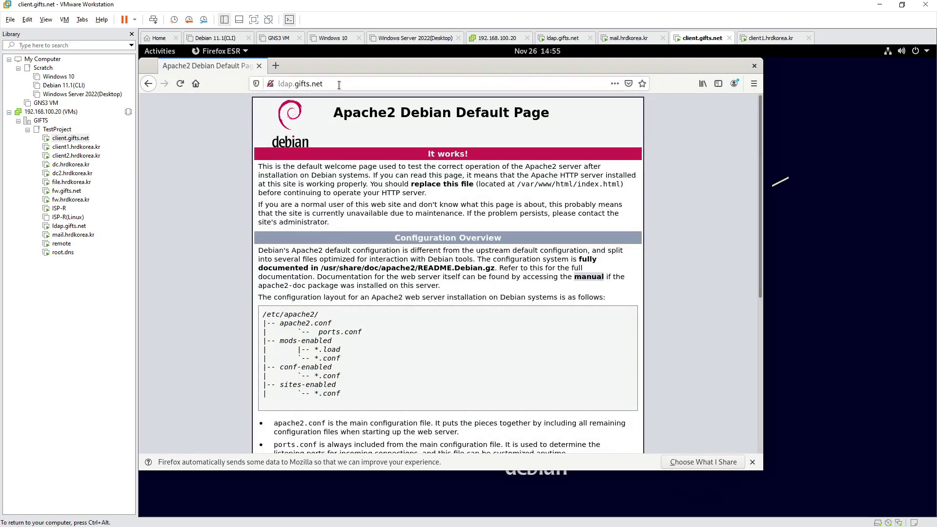
click(340, 84)
click(340, 84)
text(/lam)
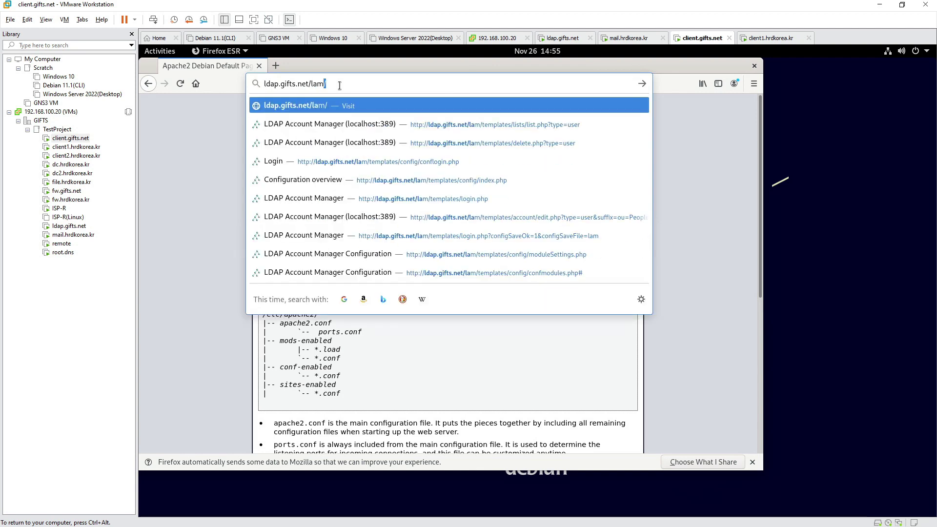
key(Return)
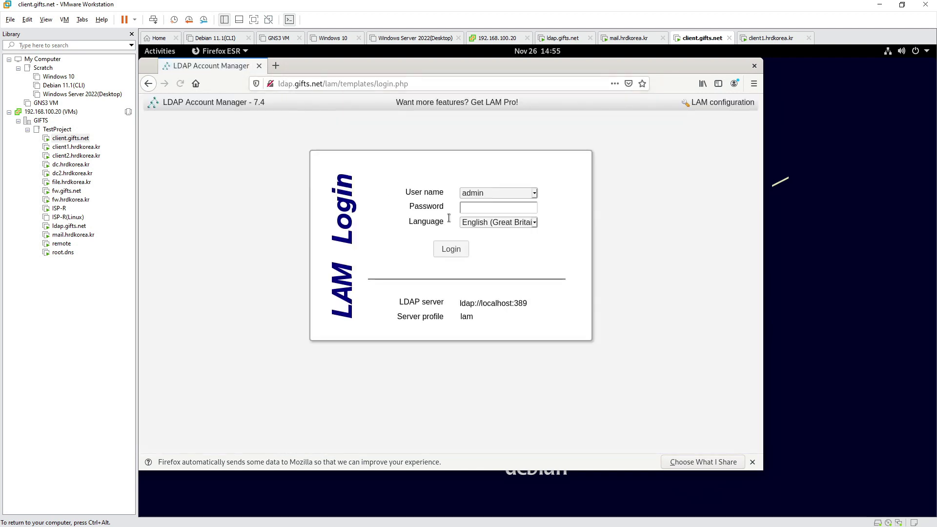
Step: Log in as admin with English (USA) chosen as the login language
click(507, 207)
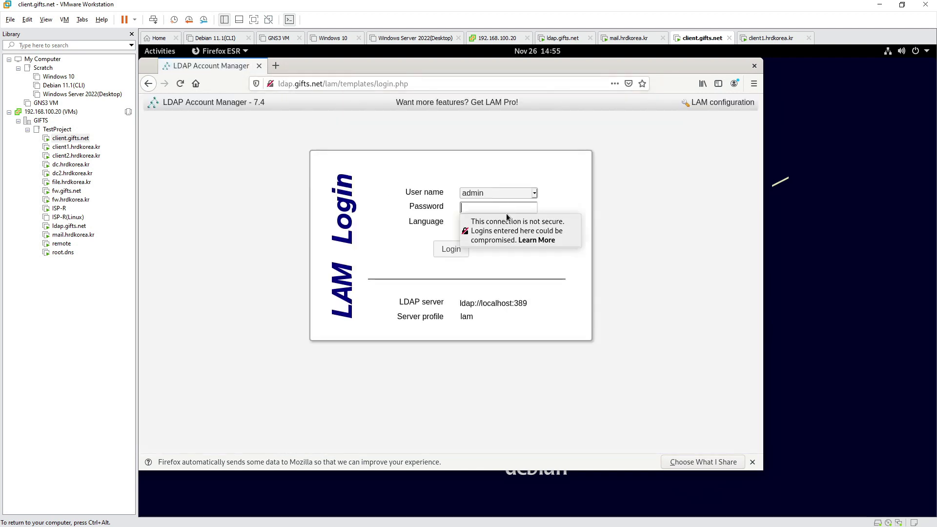
click(462, 224)
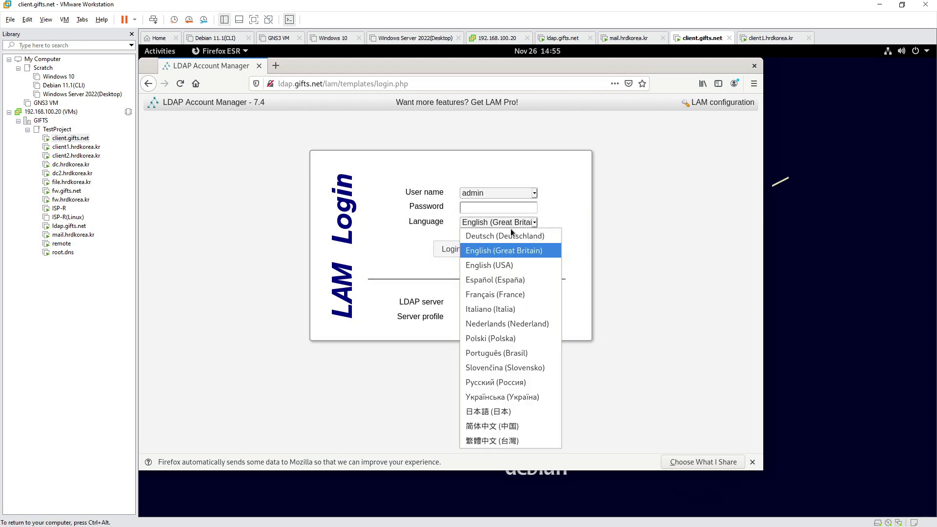
click(508, 265)
click(482, 210)
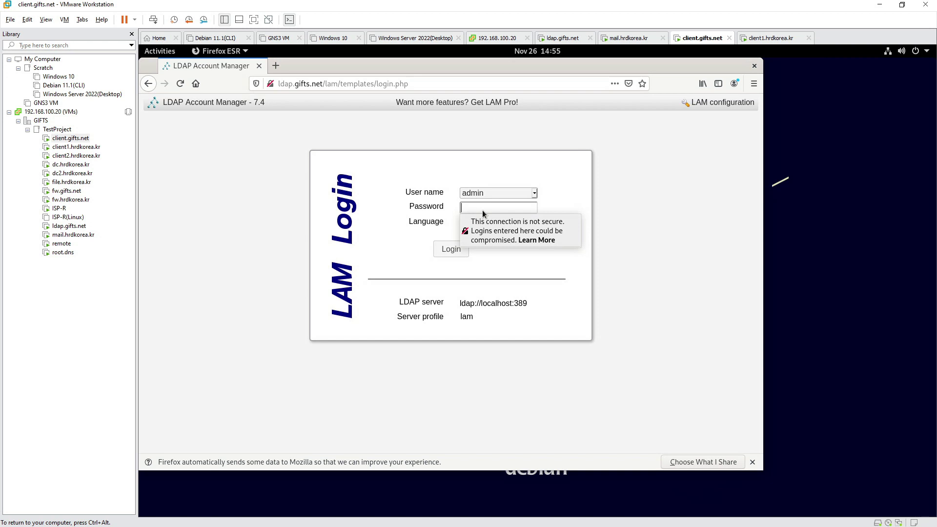
key(Return)
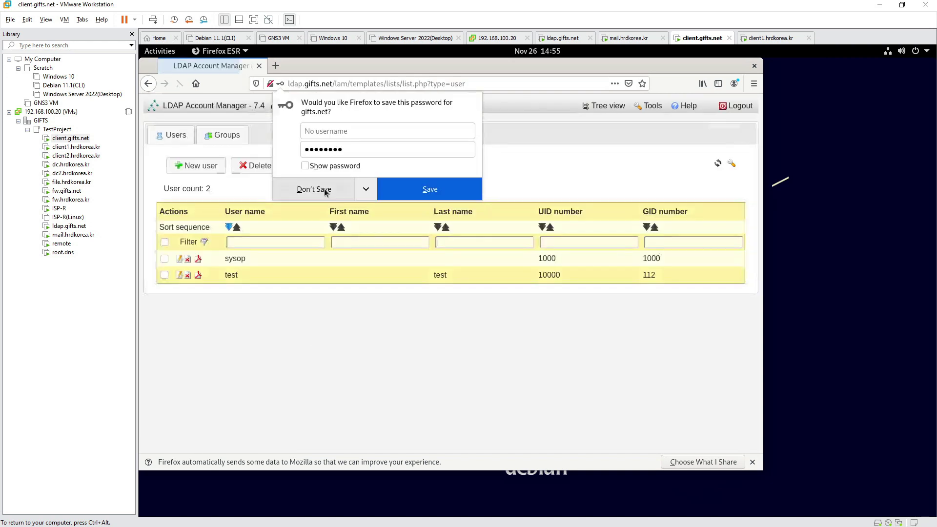
Step: Dismiss the save-password prompt and delete the test user in LAM
click(339, 191)
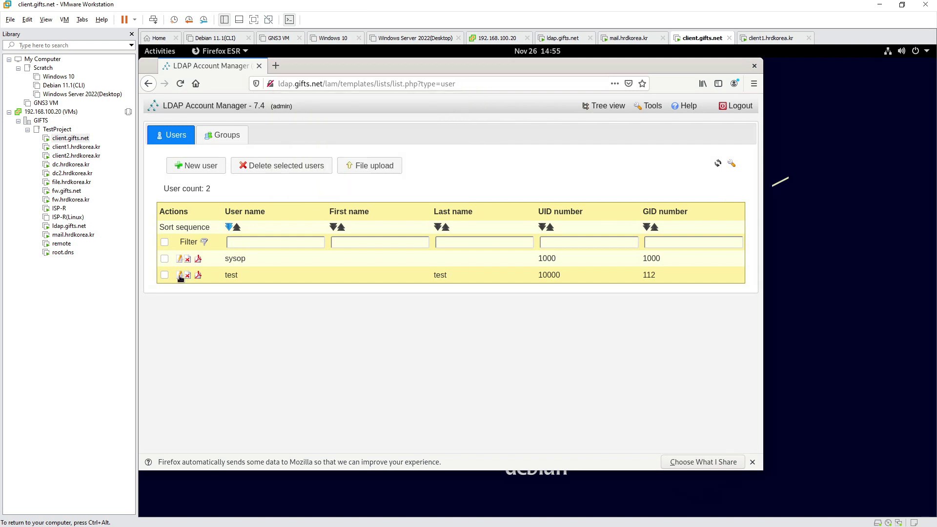
click(168, 275)
click(260, 166)
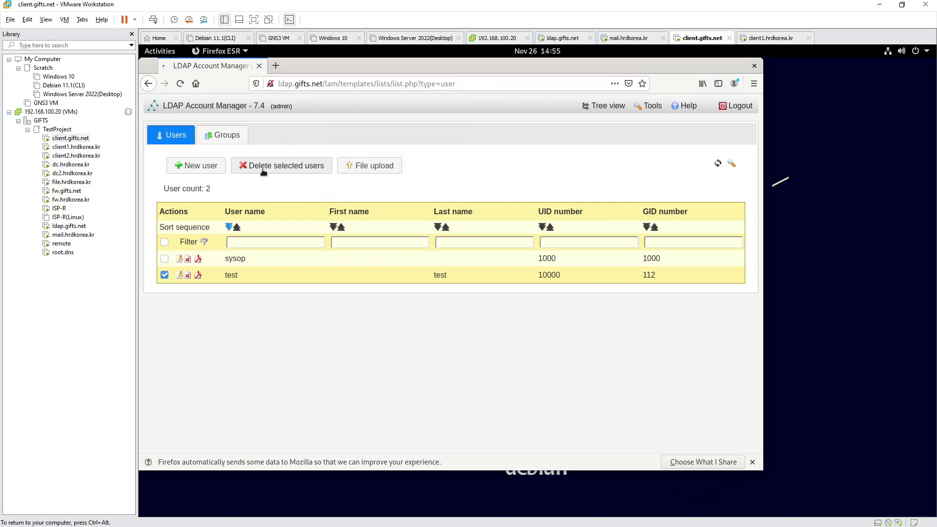
click(250, 260)
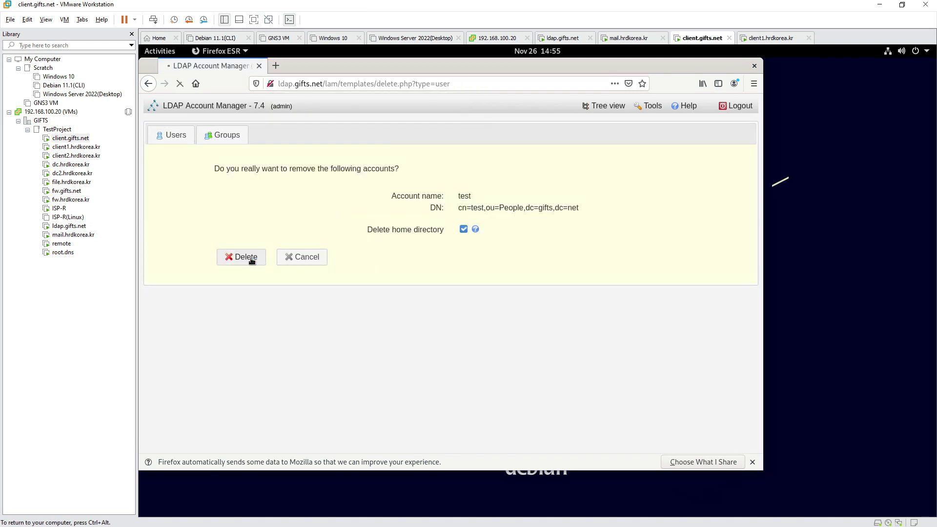
Step: Rerun tail -F /var/log/syslog on ldap.gifts.net to catch new warnings, then return to client.gifts.net
click(74, 227)
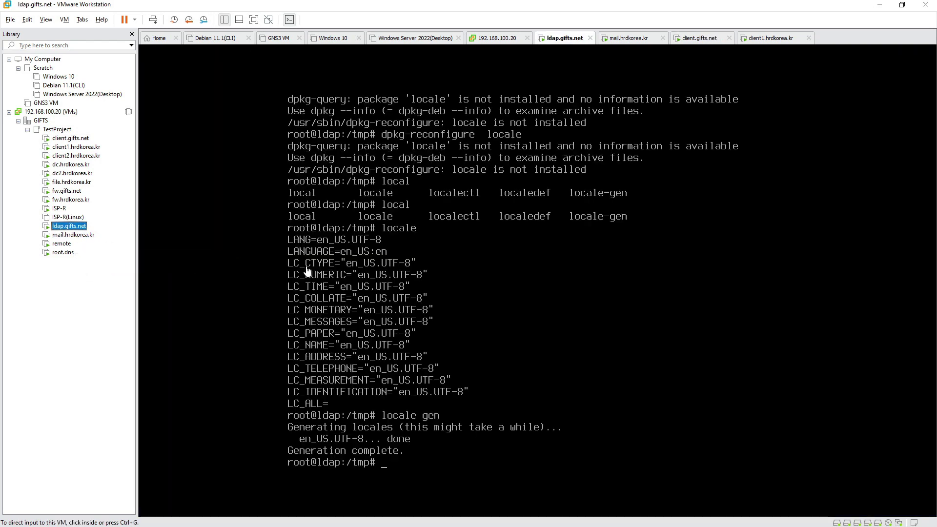
key(Up)
key(Up)
key(Up)
key(Up)
key(Up)
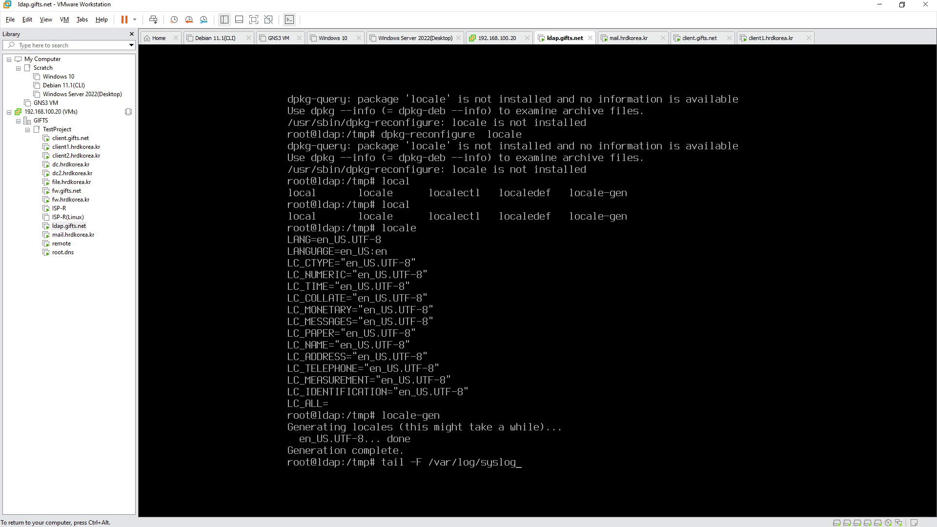
key(Return)
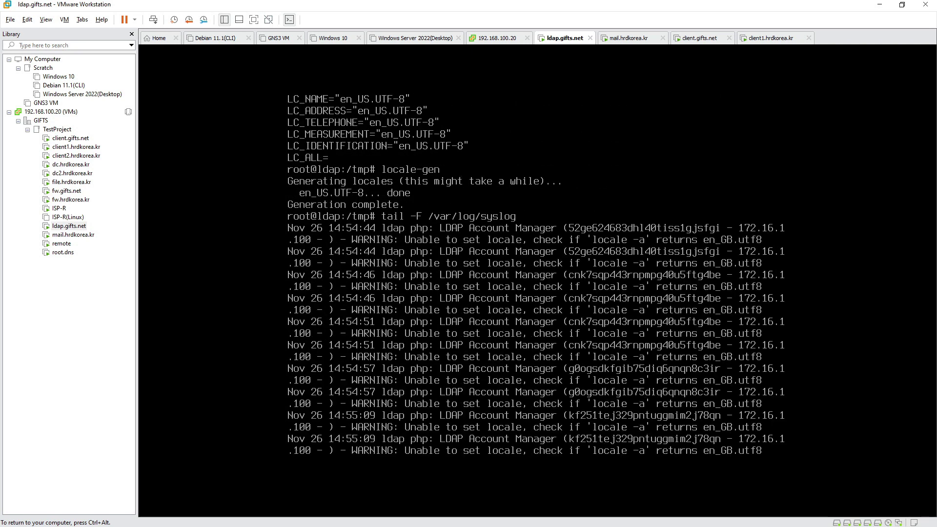
key(Return)
key(Return)
key(Return)
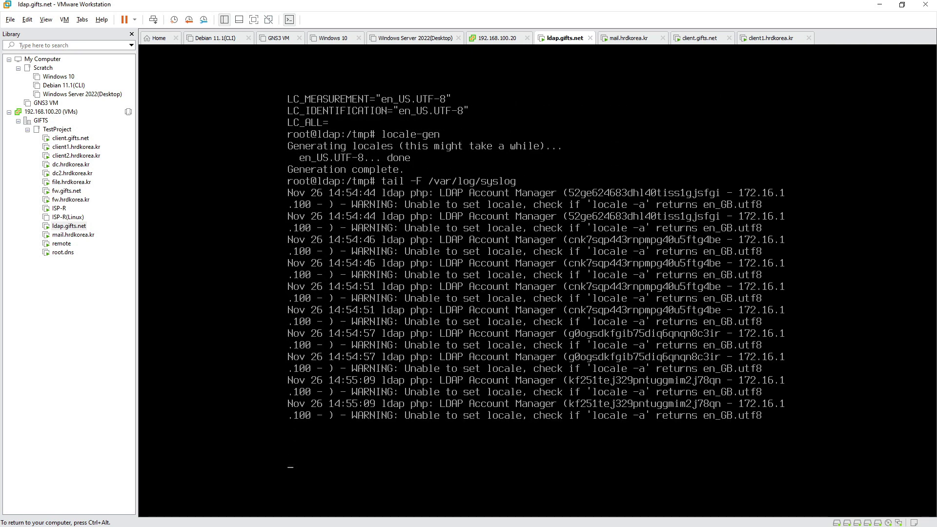
key(ctrl+alt)
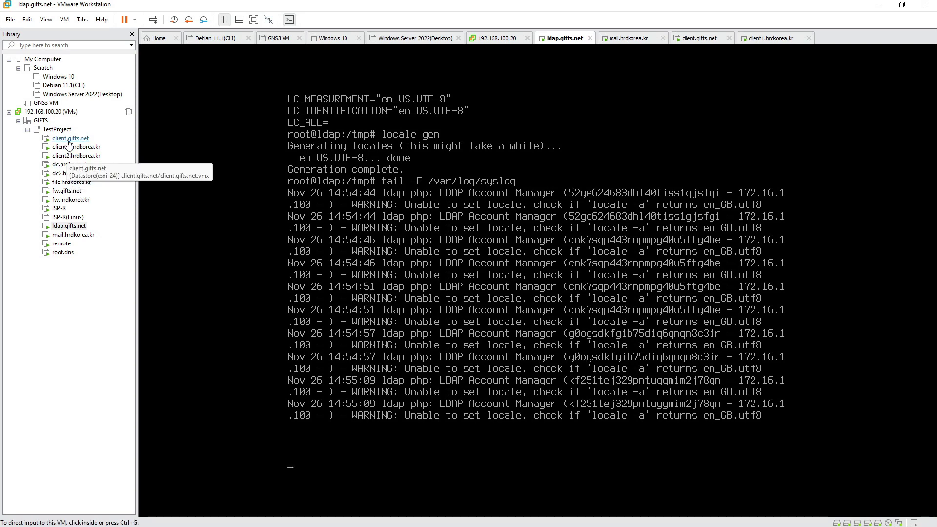
click(69, 141)
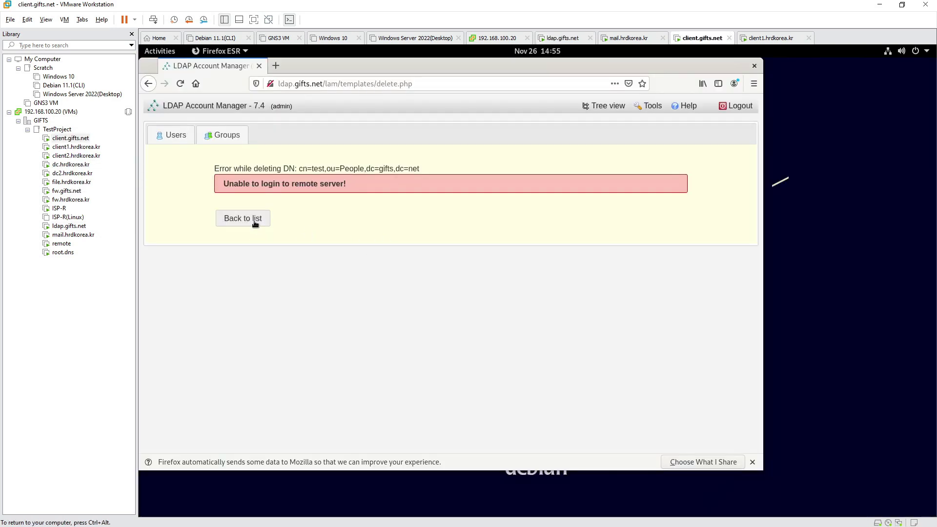
Step: Leave the error, log out of LDAP Account Manager and return to the login page
click(174, 138)
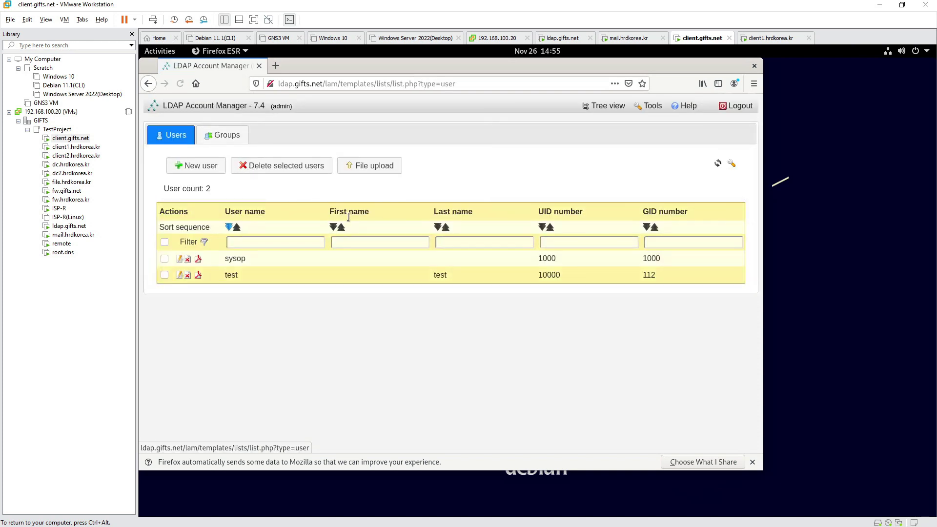
click(734, 111)
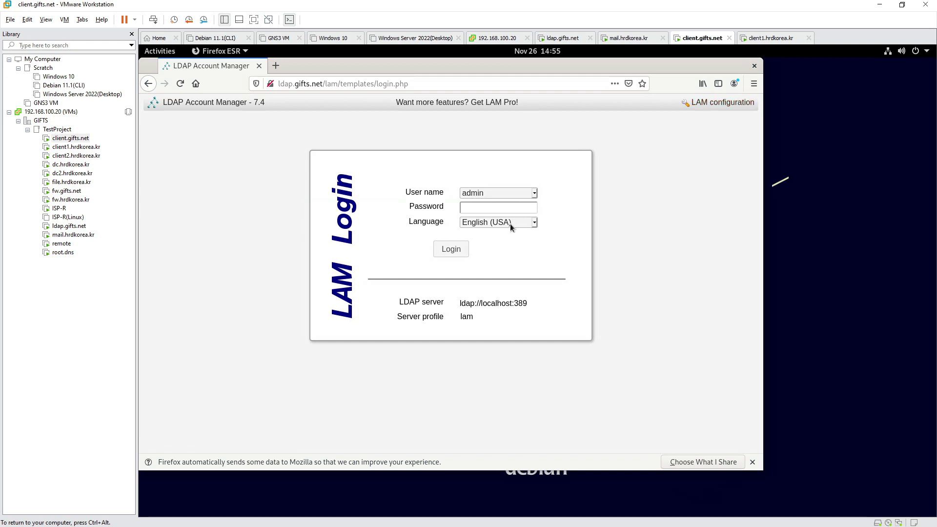
click(725, 108)
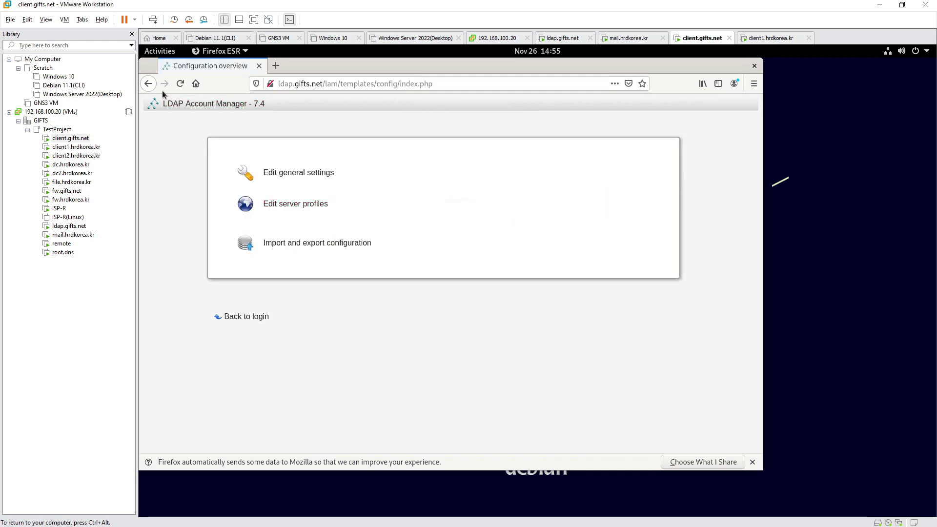
click(148, 83)
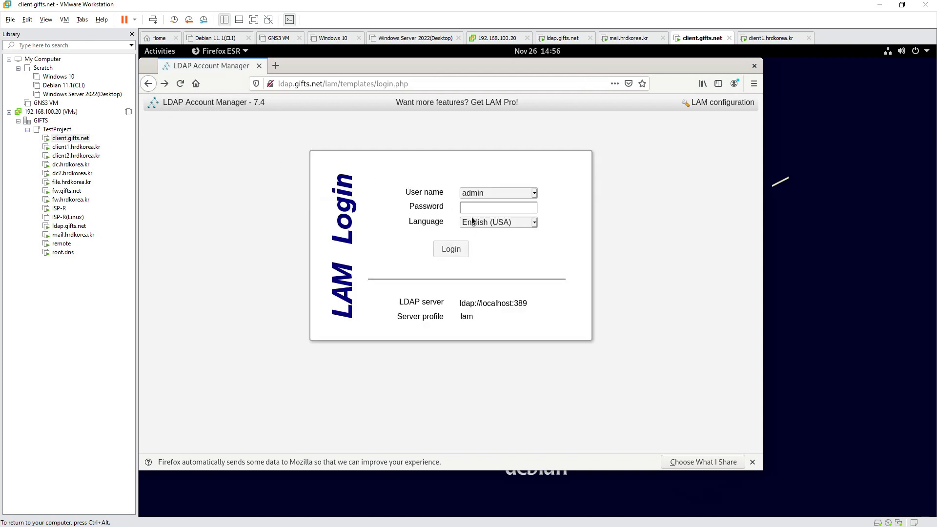
Step: Log back in as admin with the admin password to reach the sysop and test user list
click(472, 209)
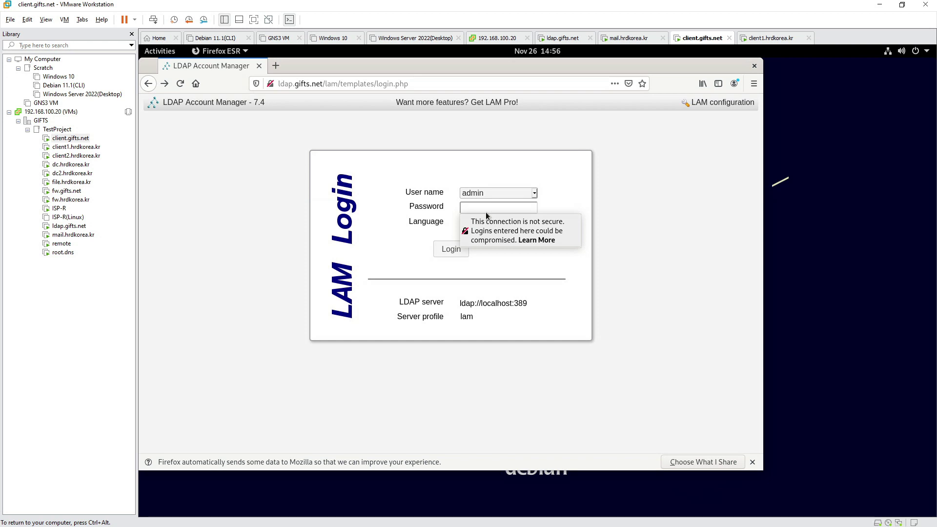
key(Return)
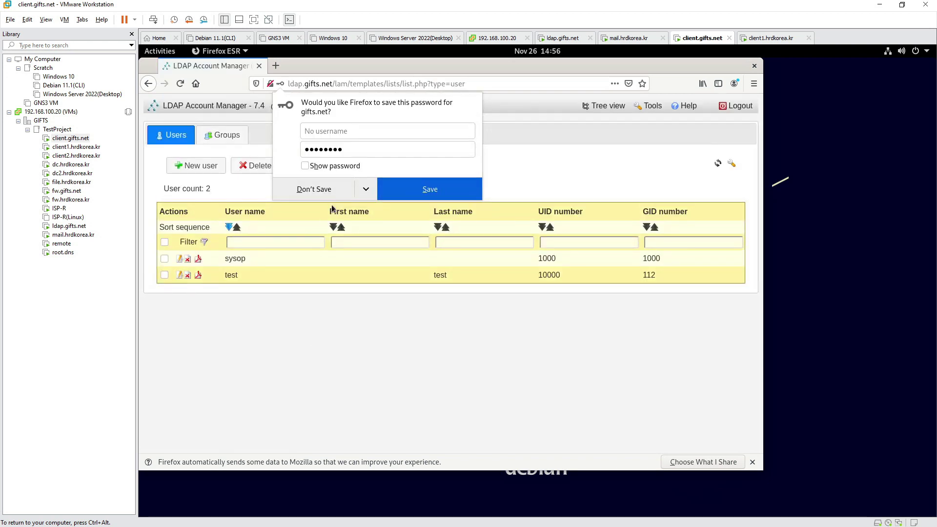
Step: Decline saving the browser password, then select the test user and confirm its deletion
click(313, 189)
click(163, 275)
click(266, 168)
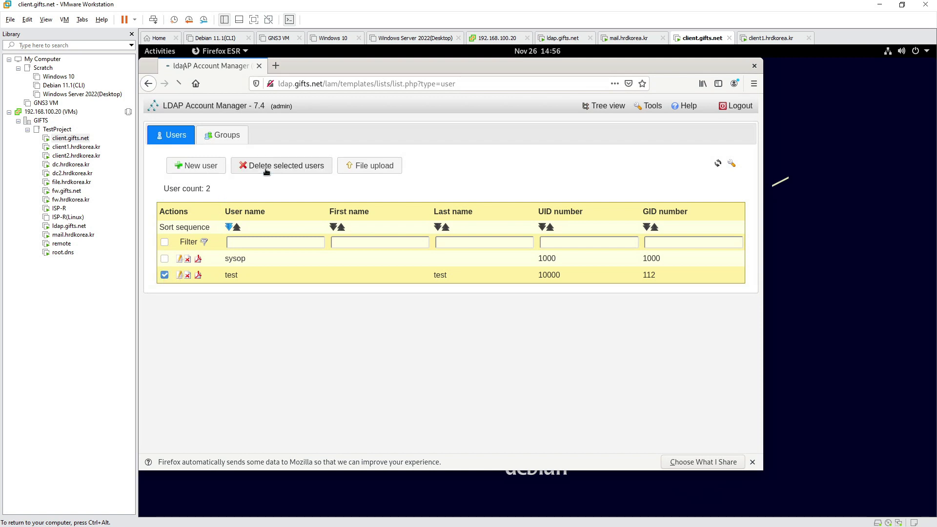
click(232, 258)
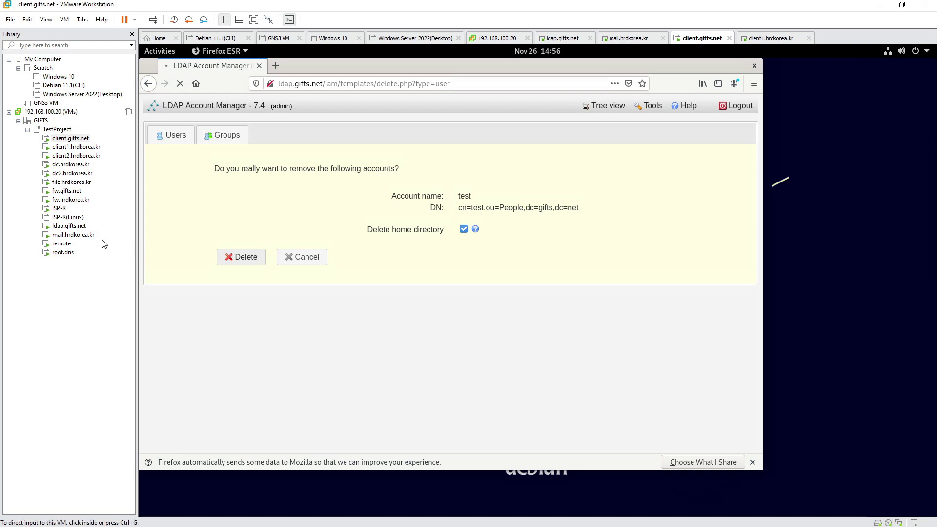
Step: Check the ldap.gifts.net syslog, then return to client.gifts.net and back to the user list
click(69, 226)
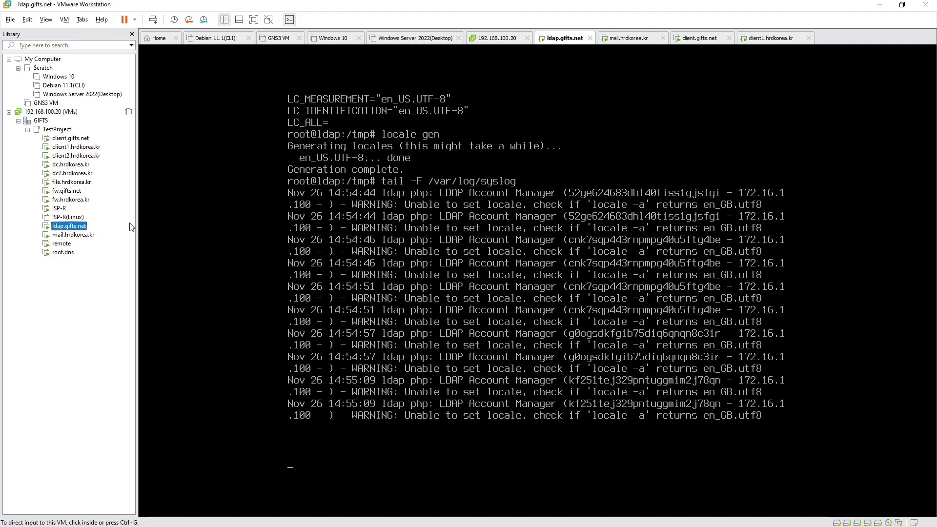
click(73, 140)
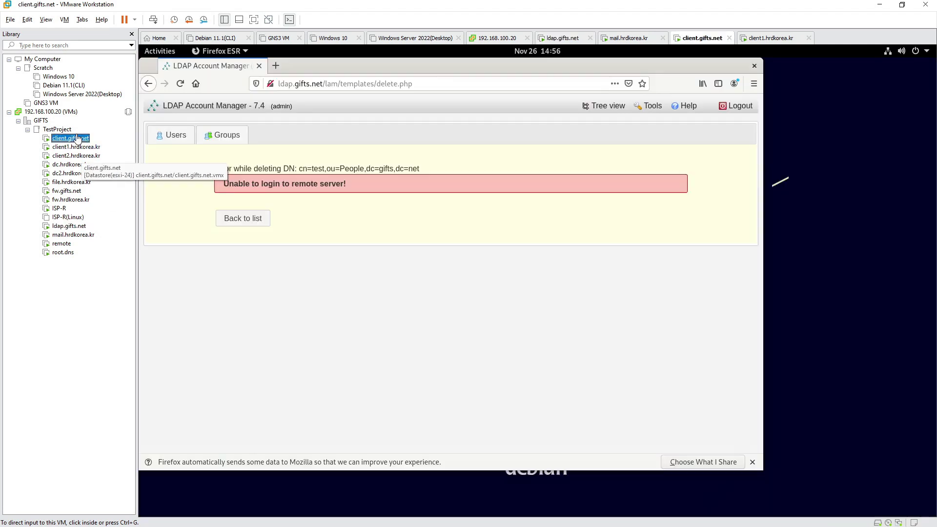
click(257, 222)
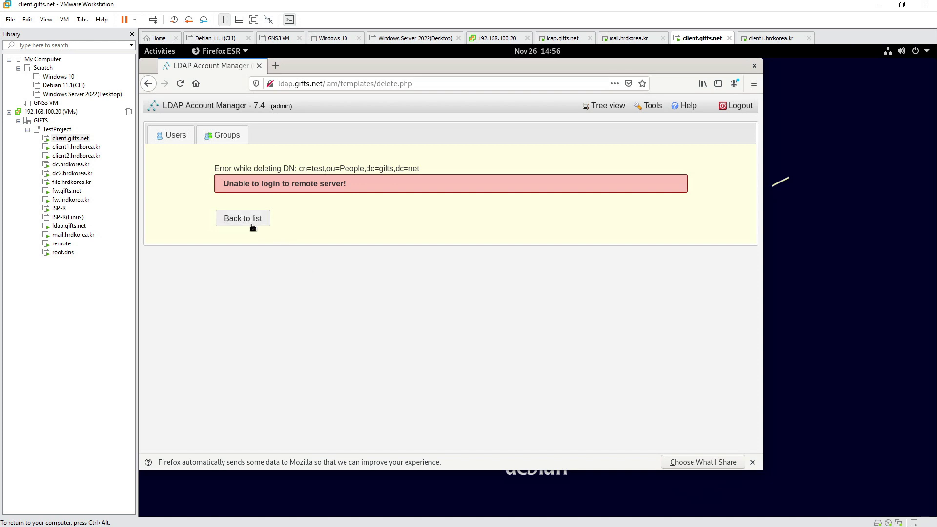
key(ctrl+alt)
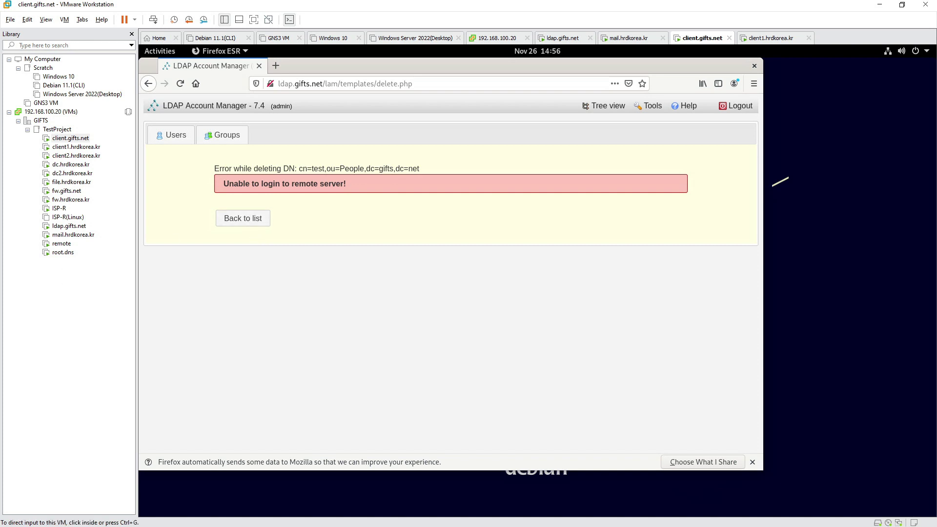
click(197, 159)
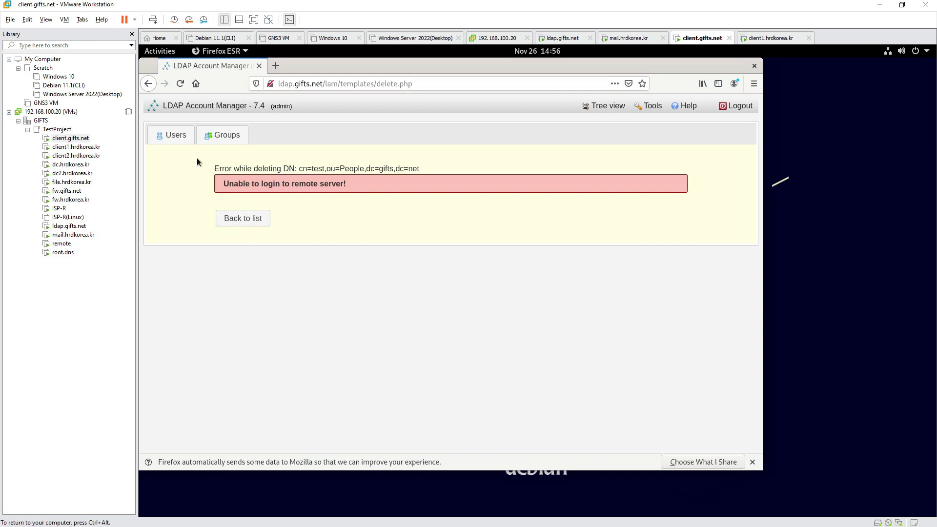
click(244, 222)
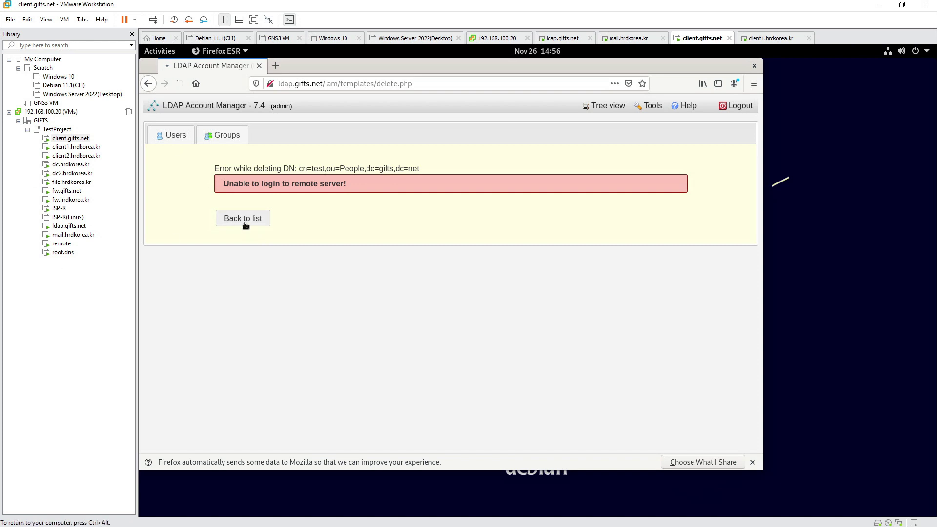
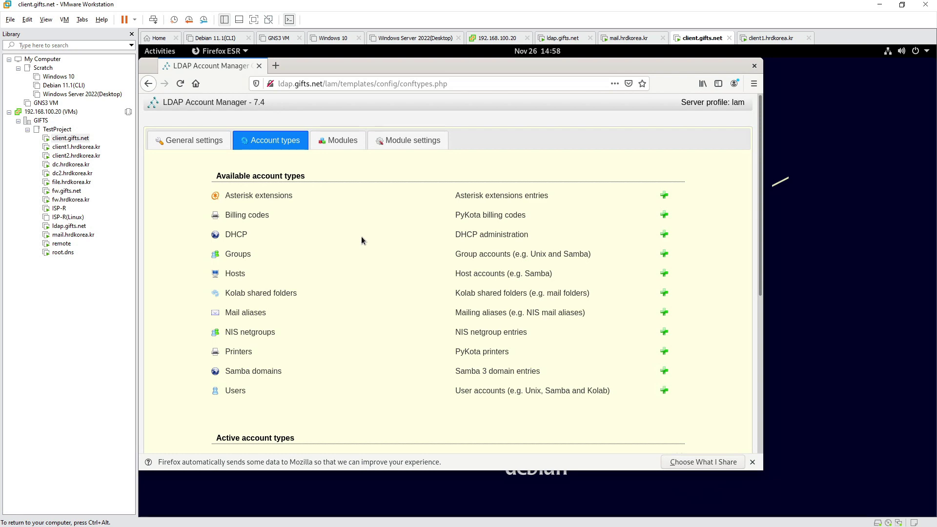
Step: Review the Personal and Unix module options (UID 10000–30000, GID 10000–20000) and save the lam profile
click(412, 143)
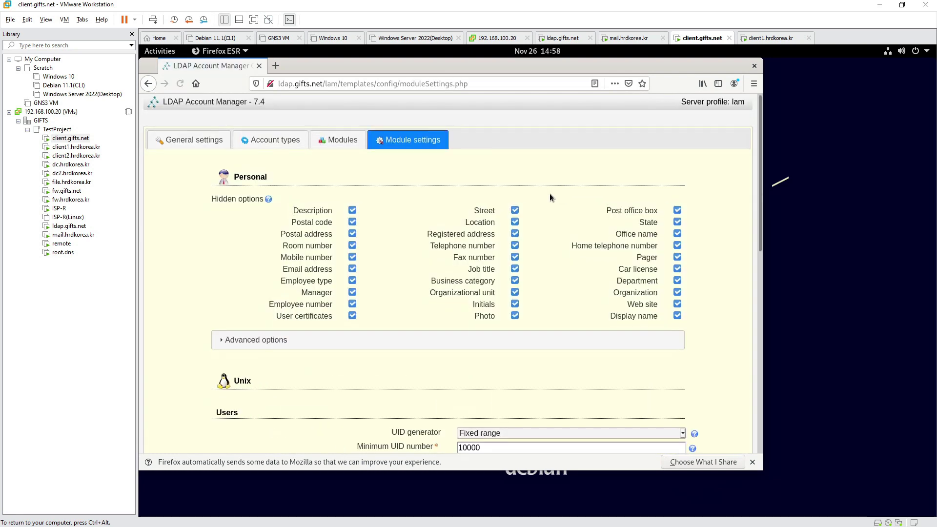
scroll(405, 213, down, 3)
scroll(405, 220, up, 3)
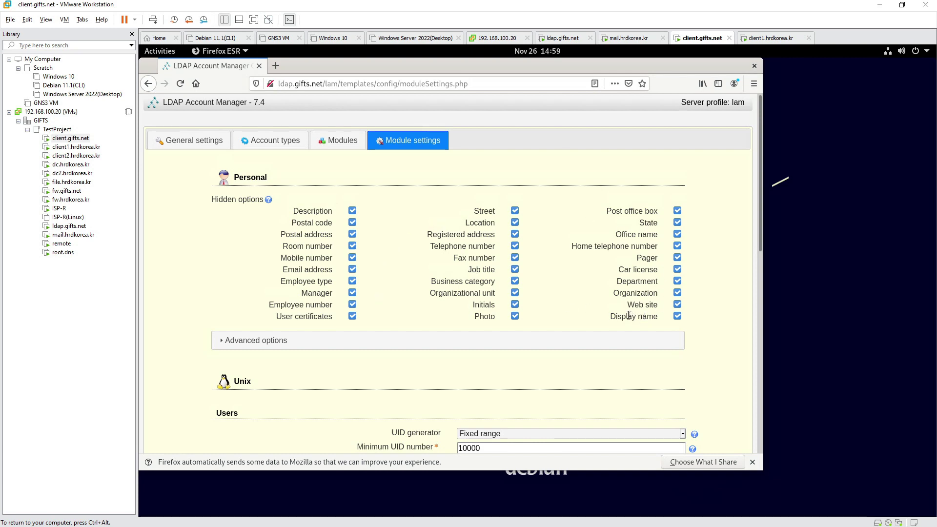
scroll(623, 312, down, 5)
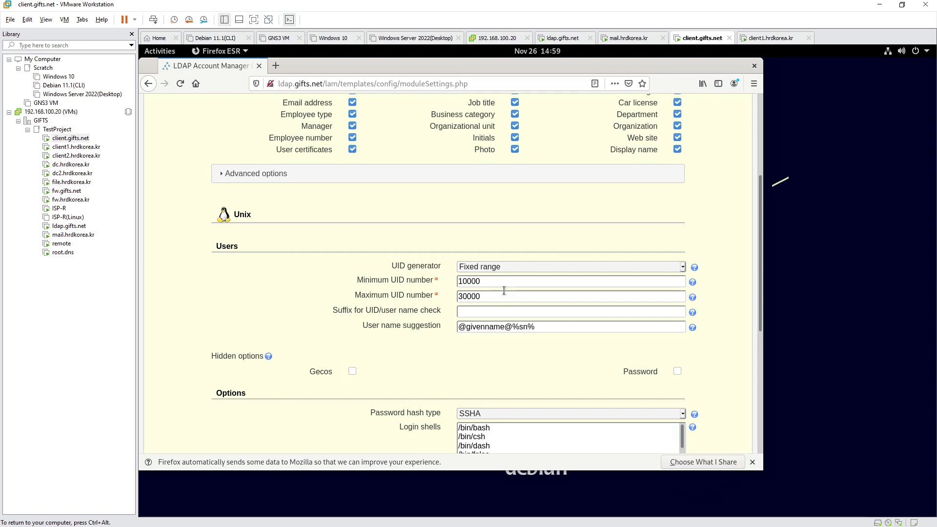
scroll(504, 305, down, 5)
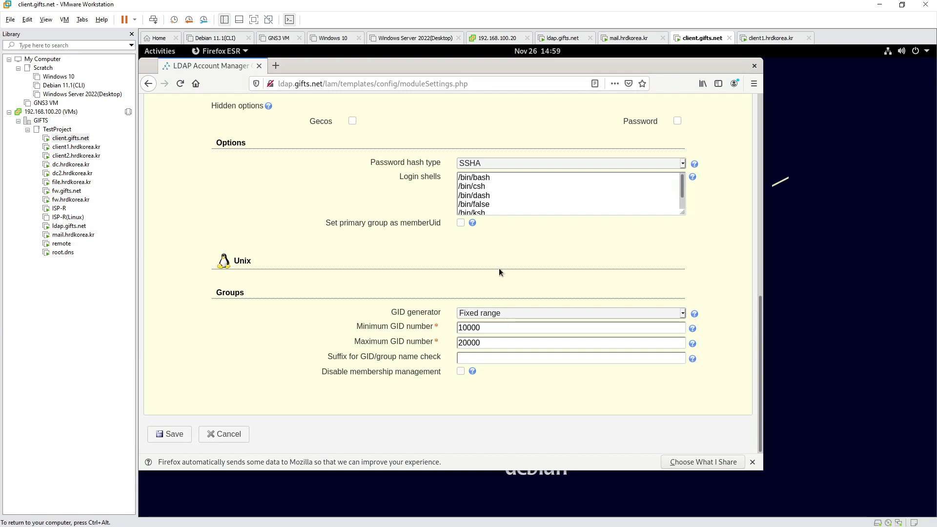
click(171, 434)
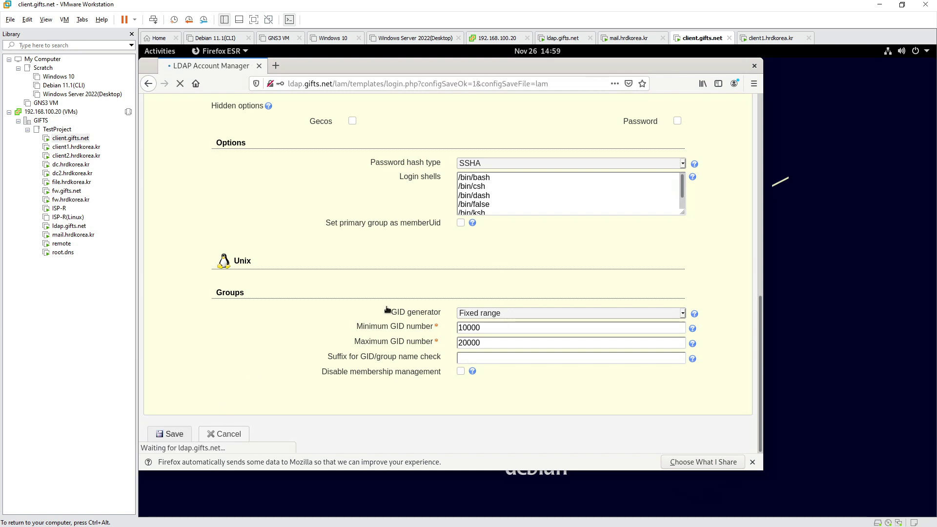
Step: Log in to LDAP Account Manager as admin without letting the browser store the password
click(496, 250)
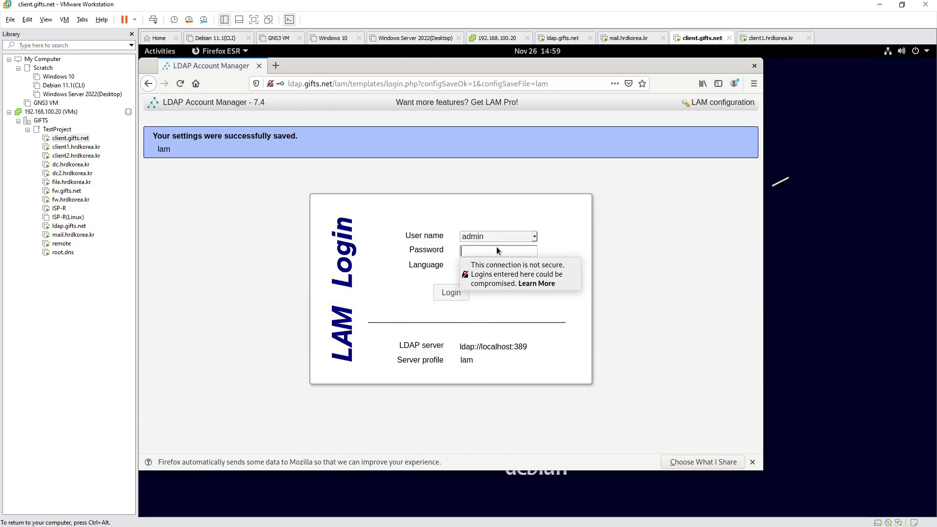
text(••••••••)
key(Return)
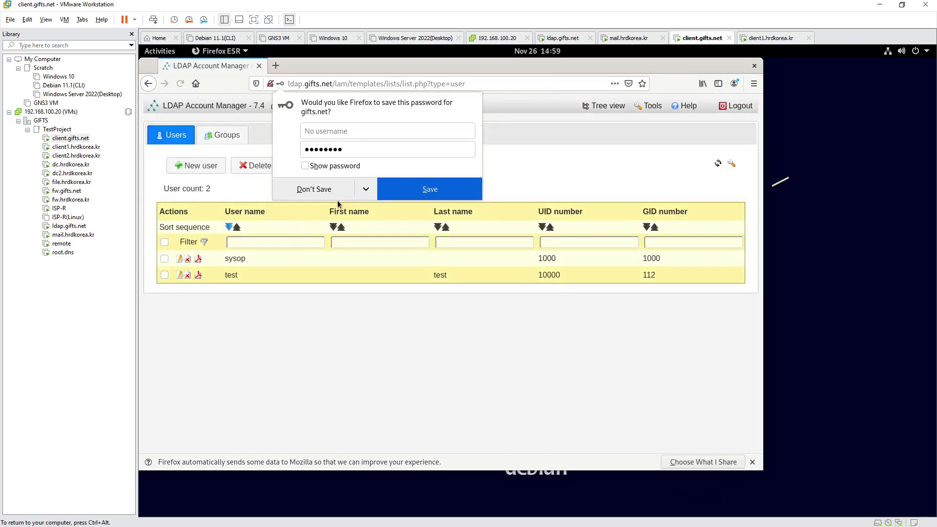
click(315, 194)
Step: Start a new user with last name user01 and enable its home directory on localhost
click(202, 166)
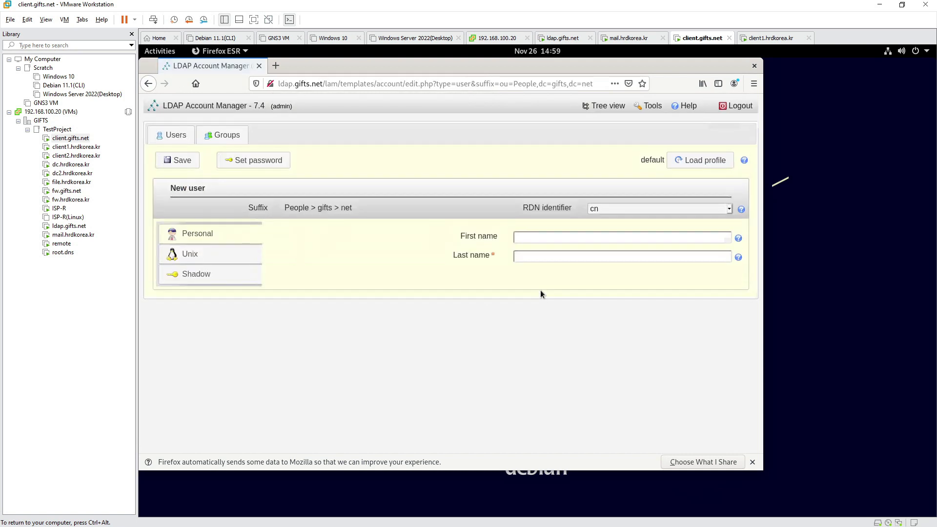
click(614, 257)
text(user01)
click(177, 254)
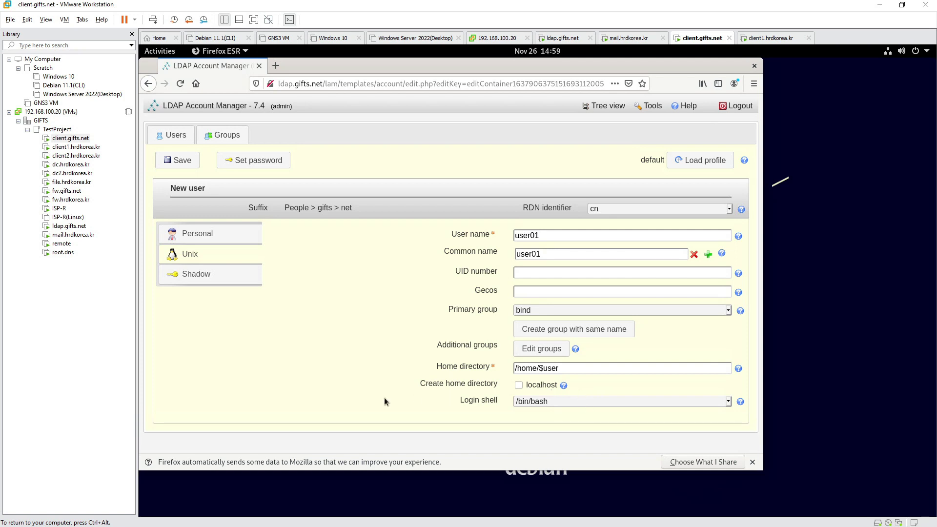
click(520, 389)
Step: Set a password for user01 and save the new account
click(247, 165)
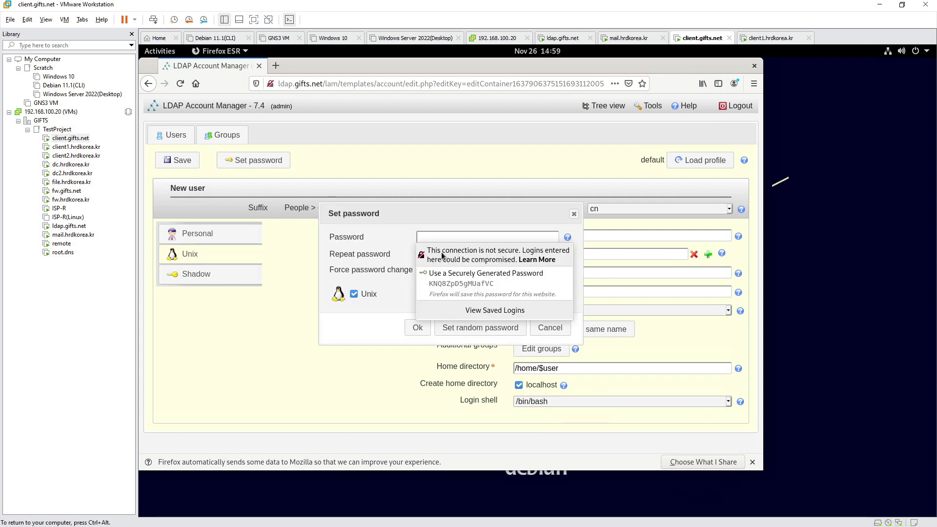
key(Tab)
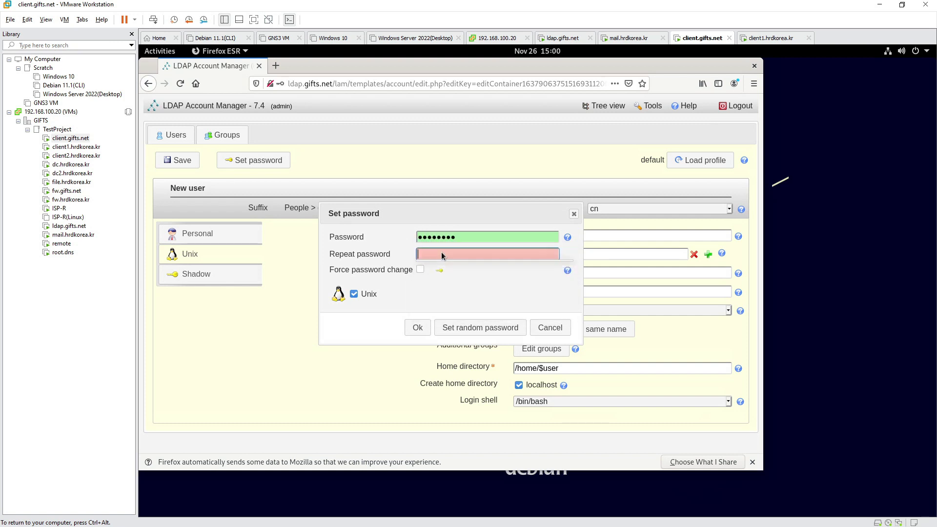
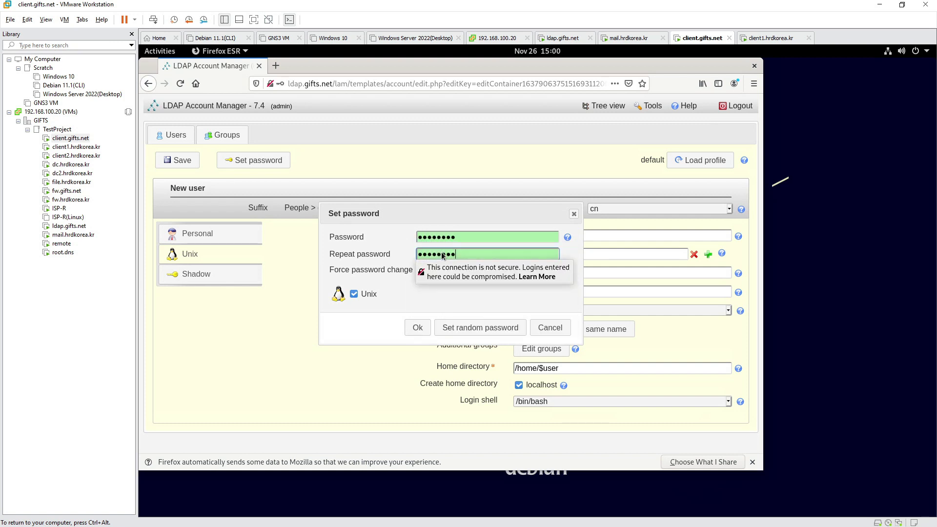
click(417, 328)
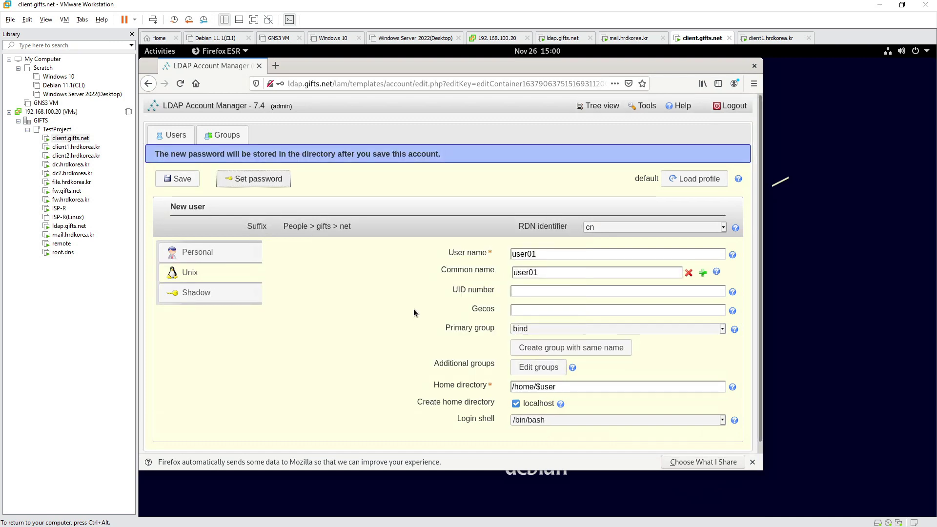
click(177, 178)
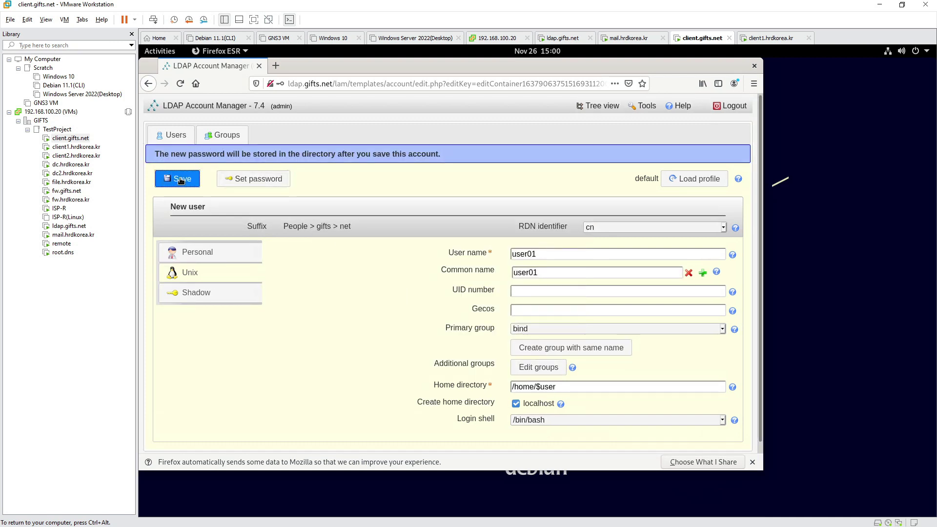
click(315, 195)
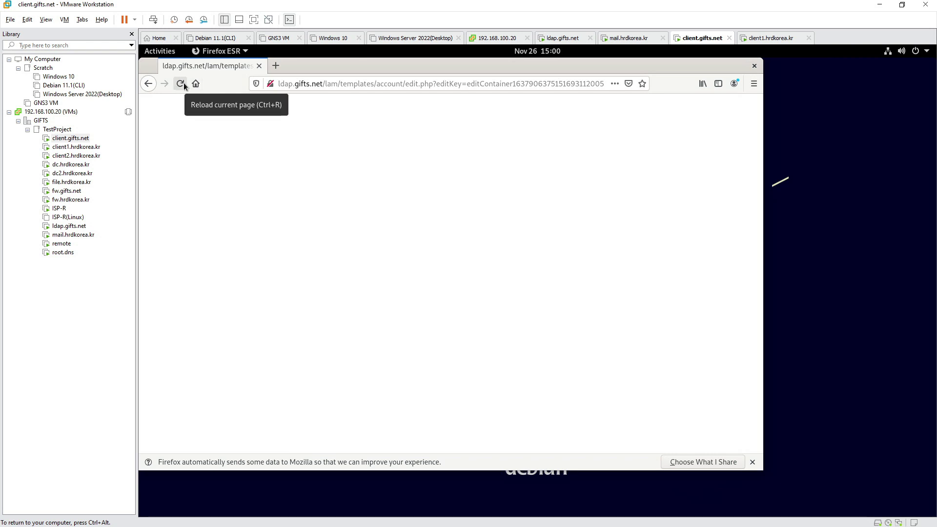
Step: On the ldap VM, stop the syslog tail, run ls -l /home, and return to the client VM
click(67, 226)
key(ctrl+c)
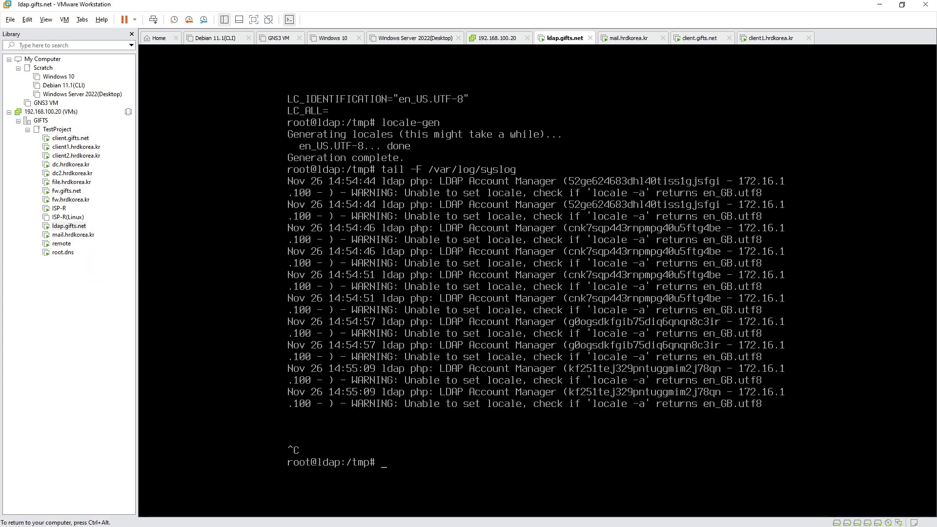
text(ls -l /home)
key(Return)
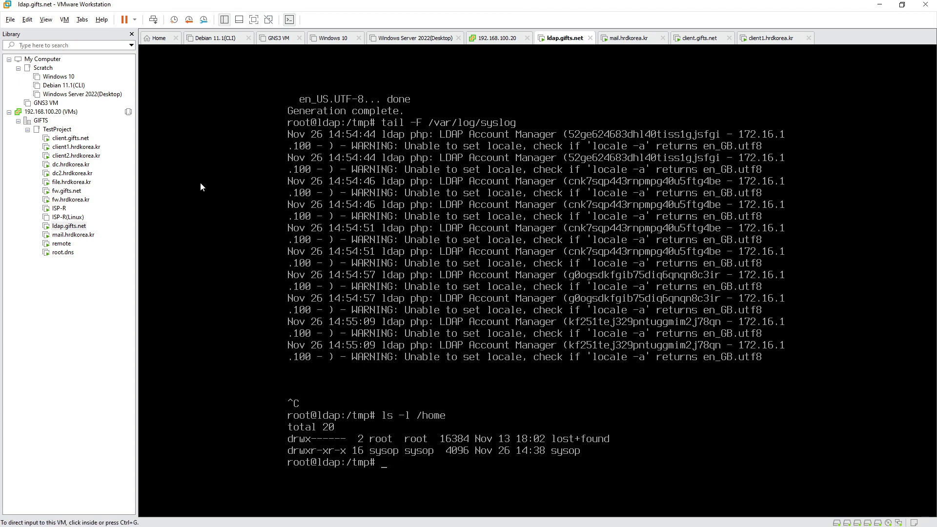
double_click(86, 140)
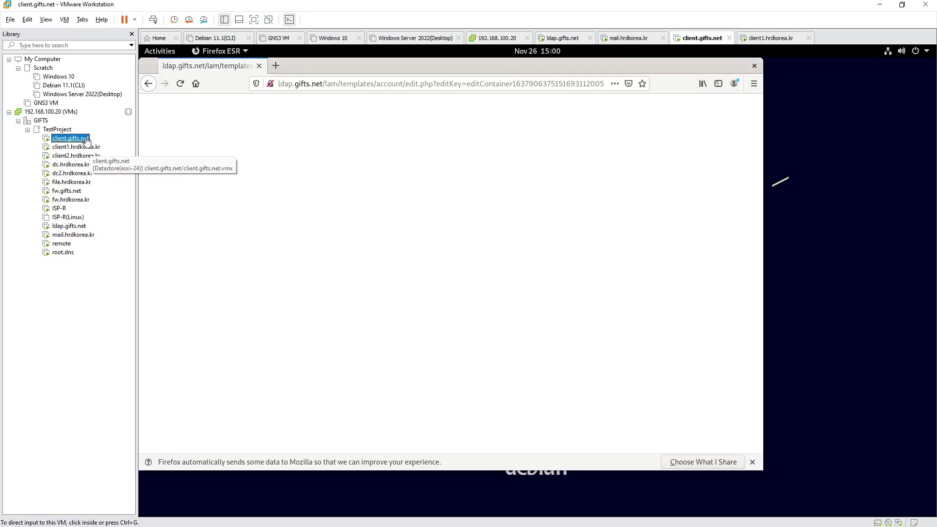
Step: Cancel the form resend and load the LAM start page at ldap.gifts.net/lam/
click(181, 83)
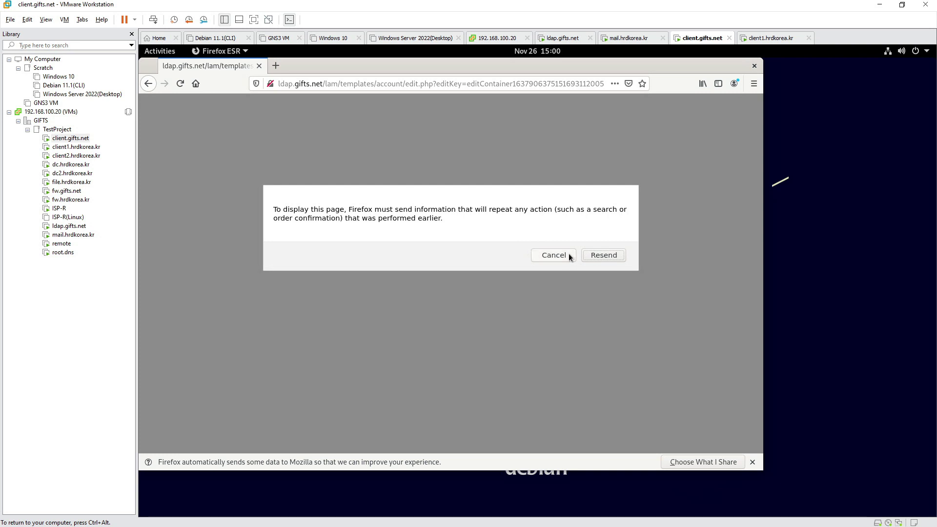
click(567, 254)
click(438, 84)
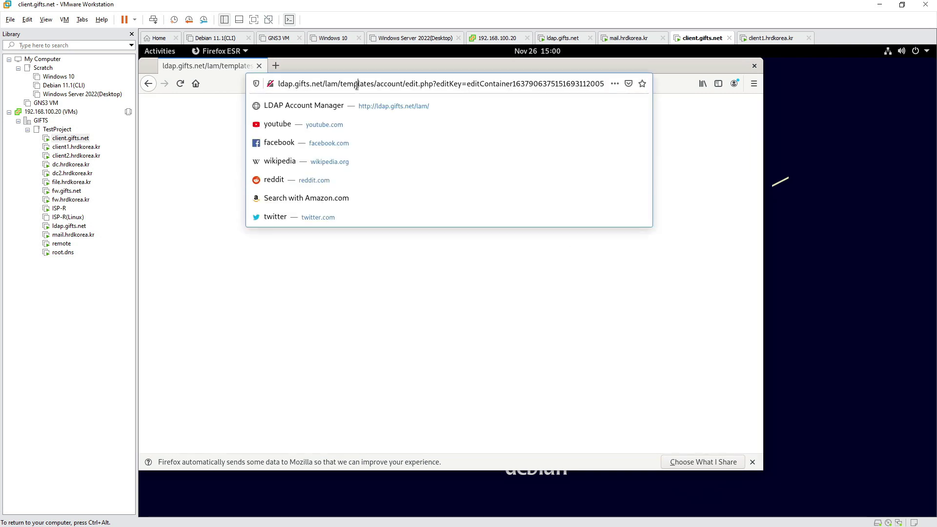
drag(341, 84, 719, 120)
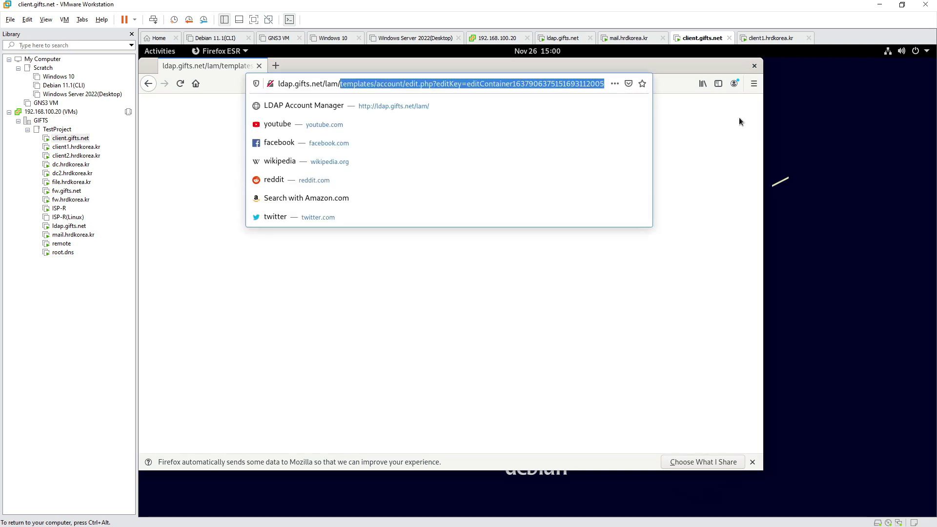
key(BackSpace)
key(Return)
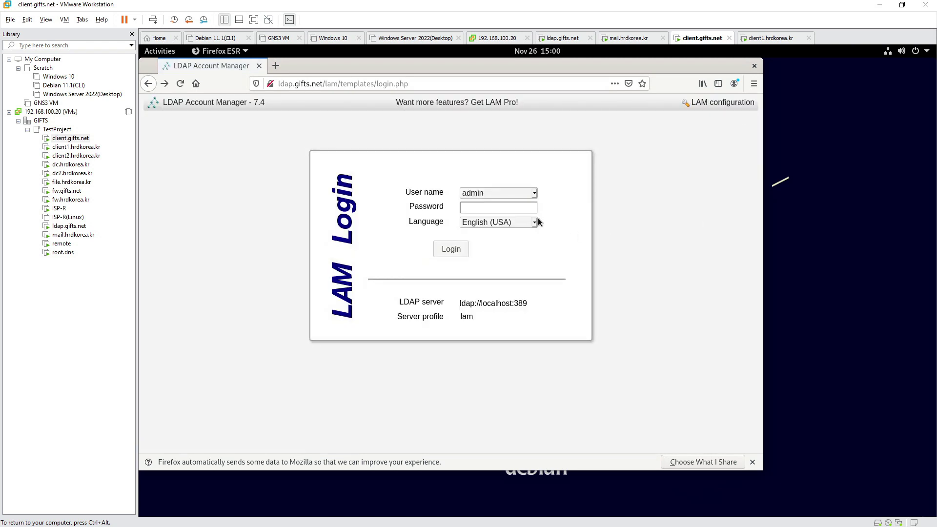
Step: Log in as admin, retrying after the first failed attempt, and decline saving the password
click(509, 206)
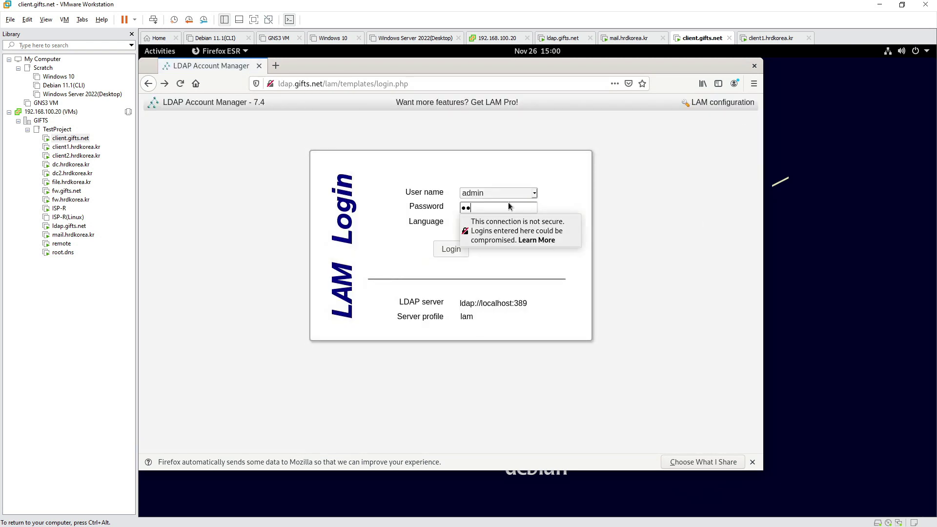
key(Return)
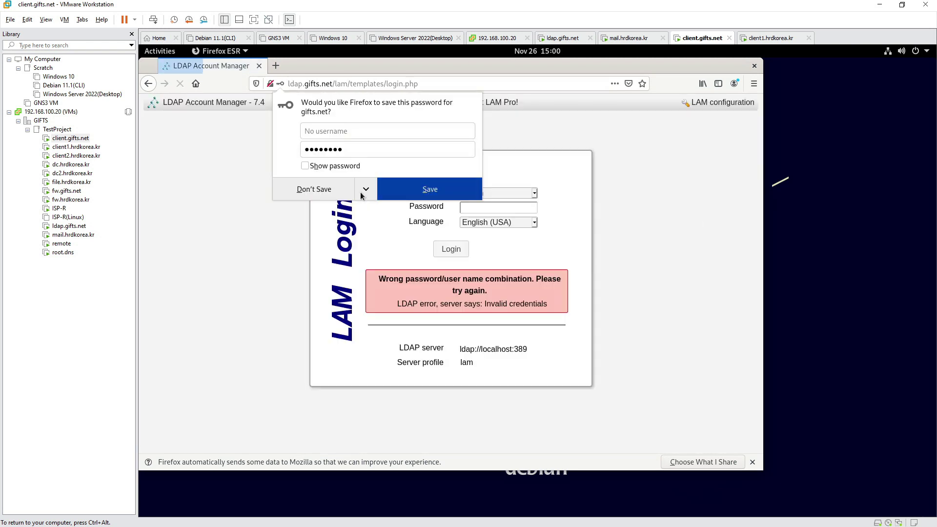
click(510, 206)
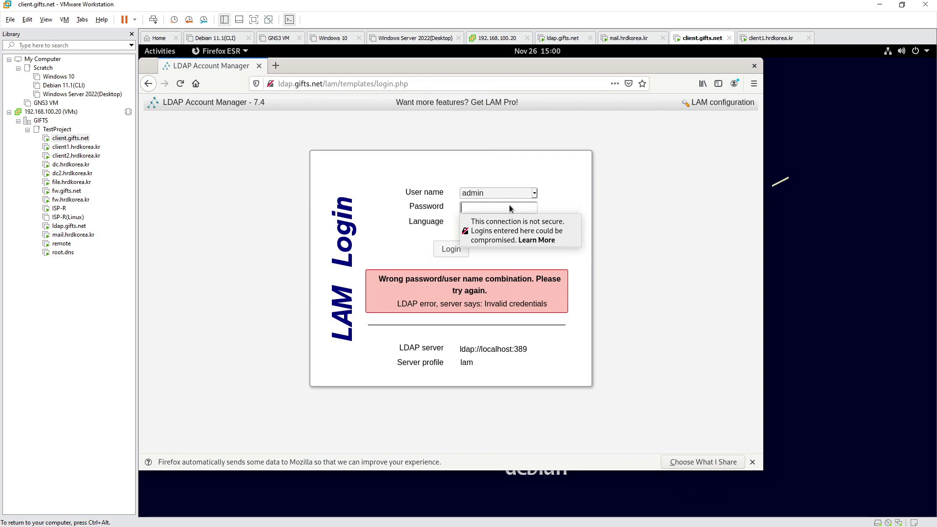
key(Return)
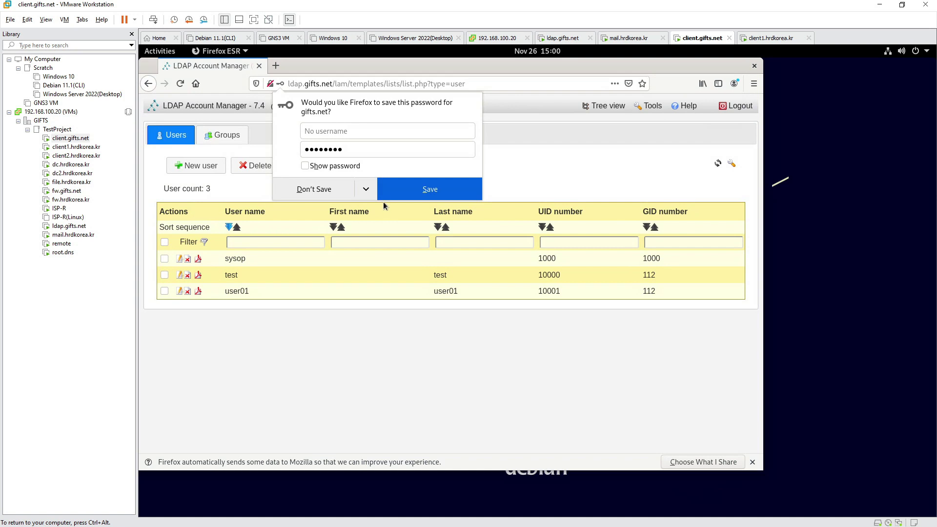
click(339, 189)
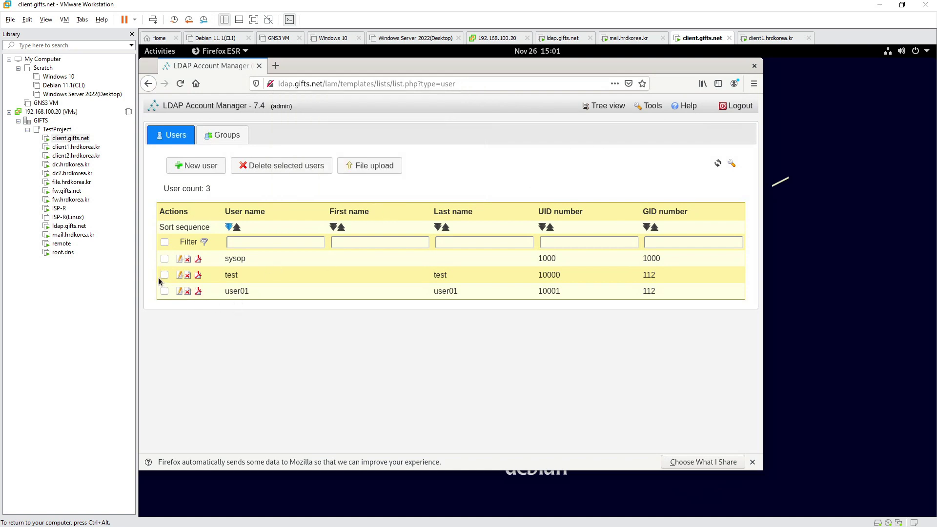
Step: Start account creation by file upload with Users as the account type
click(371, 166)
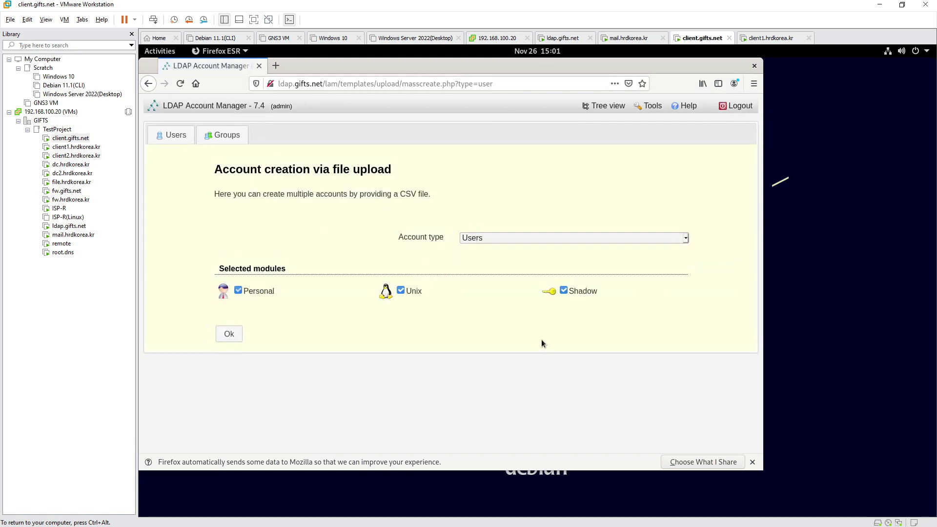
click(523, 238)
click(524, 238)
click(227, 339)
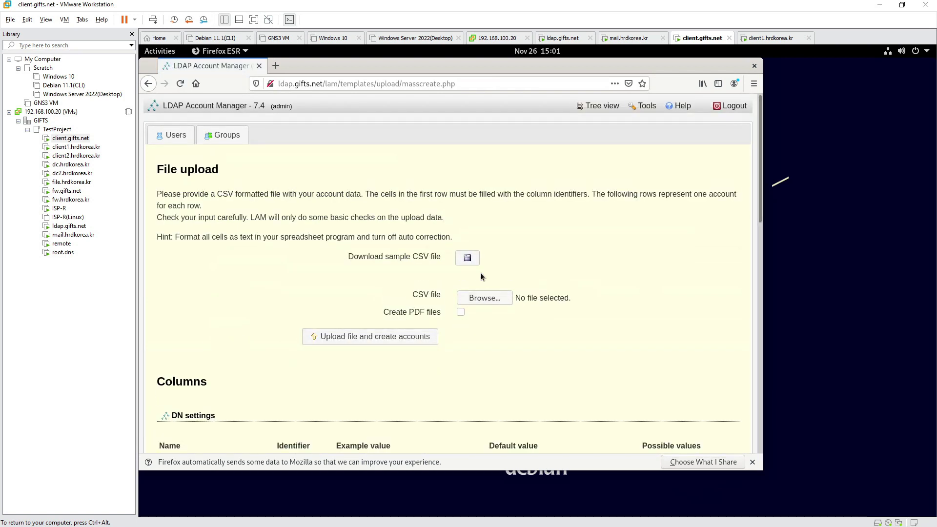
Step: Save the sample lam.csv file and open it from the Downloads panel
click(469, 258)
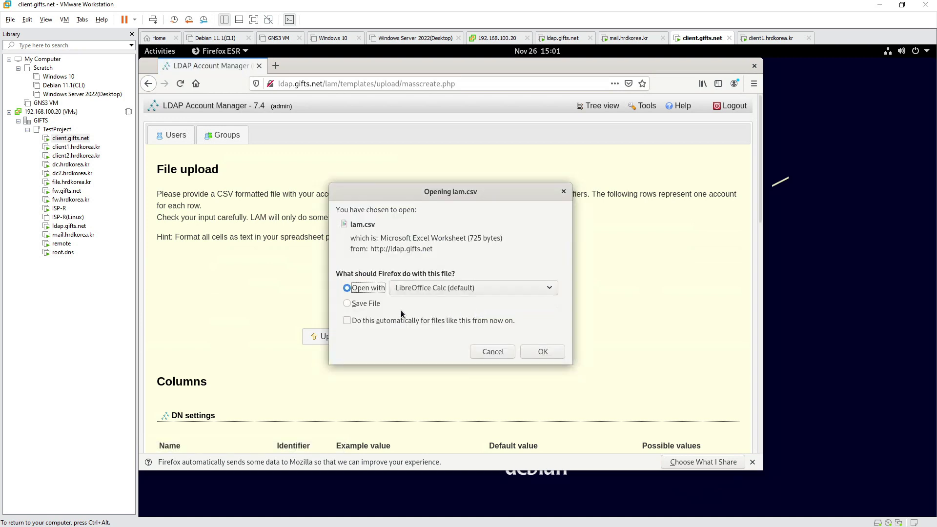
click(355, 305)
click(549, 353)
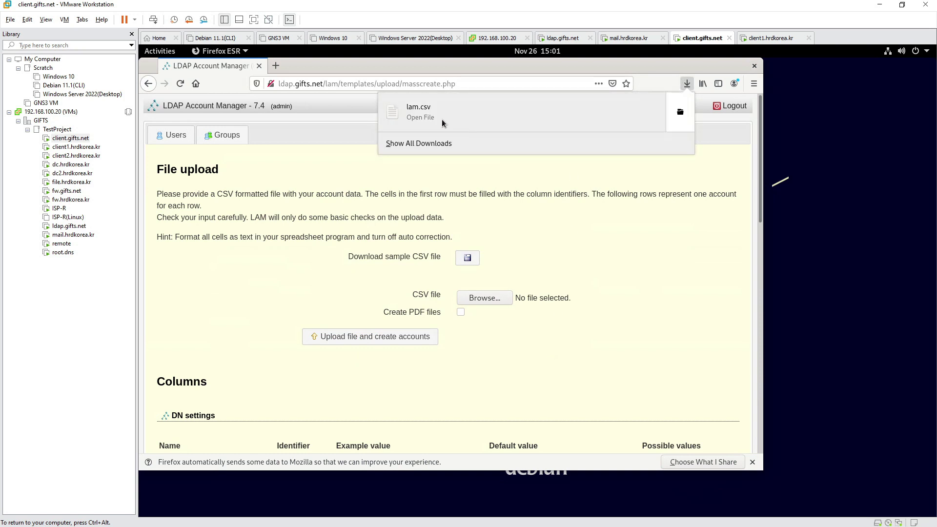
click(434, 116)
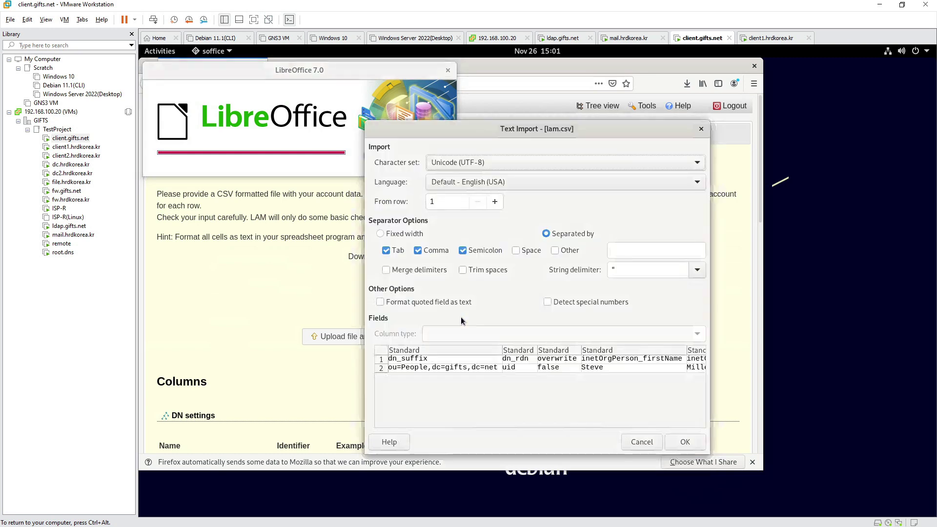
Step: Load lam.csv with the default import settings and dismiss the tip of the day and version notice
click(686, 442)
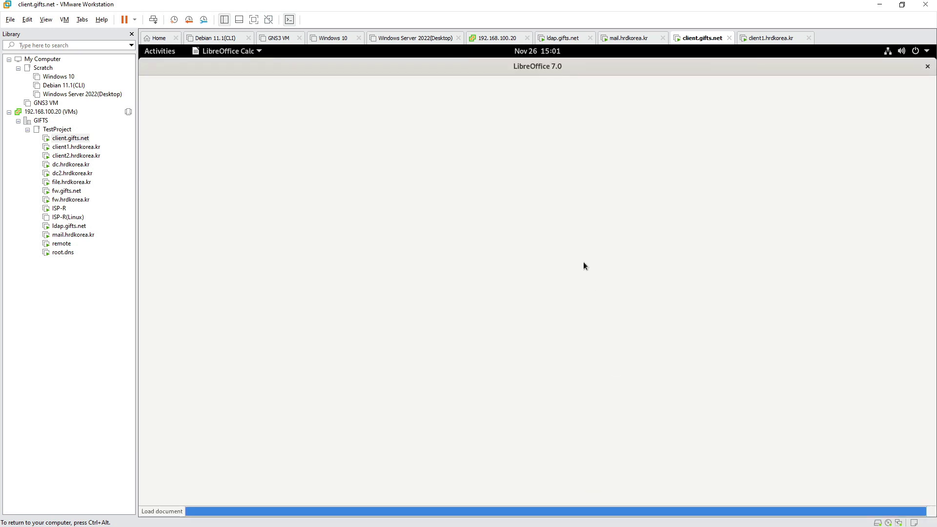
drag(584, 266, 584, 279)
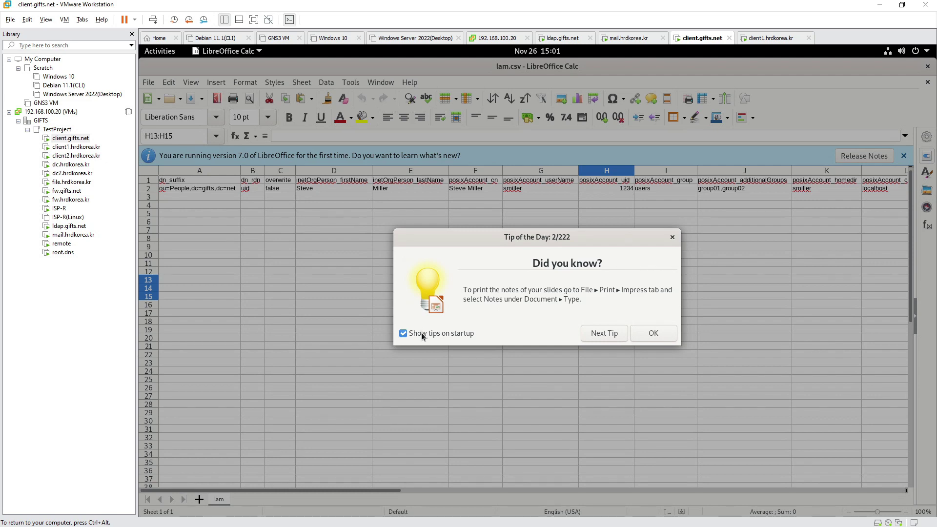
click(421, 334)
click(660, 333)
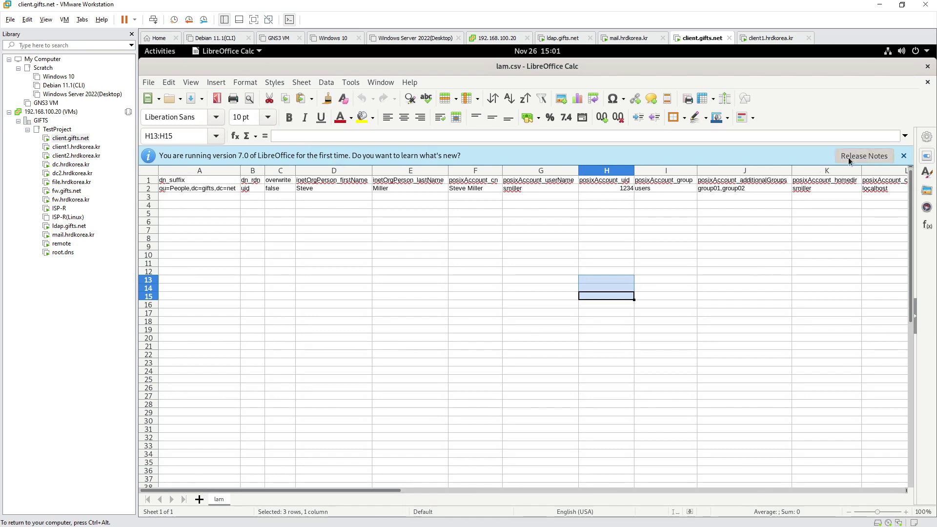
click(891, 161)
click(795, 128)
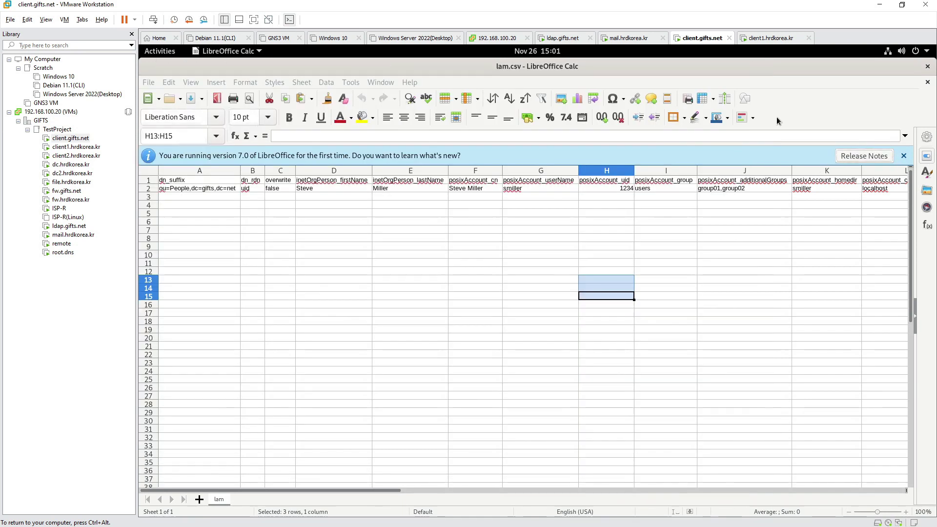
click(902, 157)
click(439, 252)
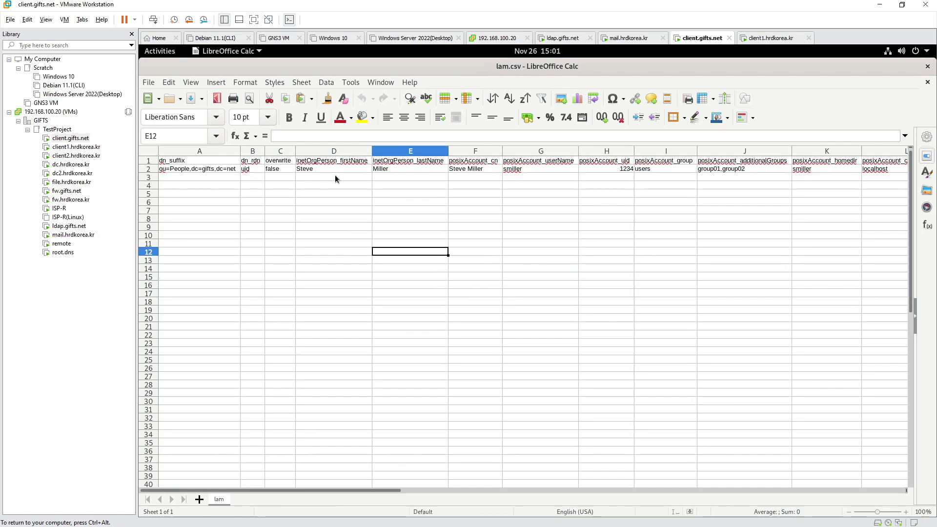
Step: Delete the inetOrgPerson_firstName column
click(336, 151)
right_click(336, 152)
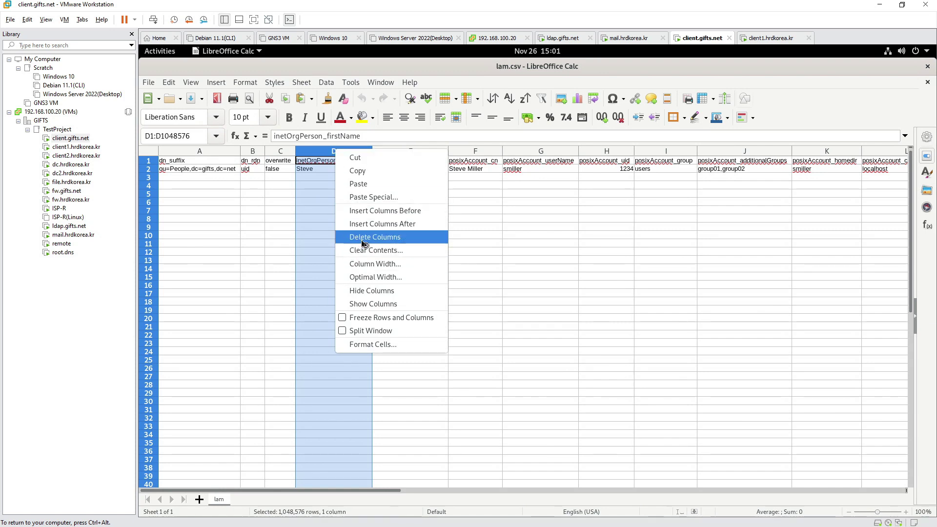
click(362, 239)
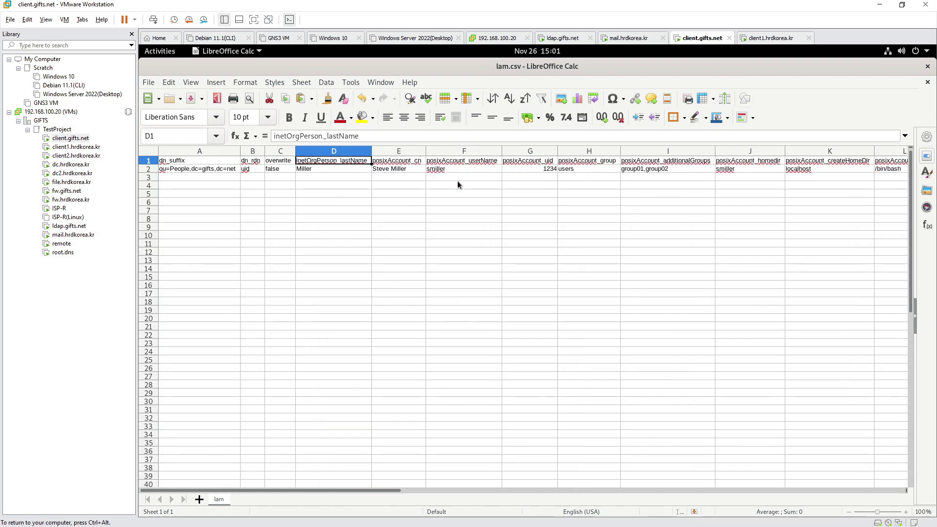
click(414, 169)
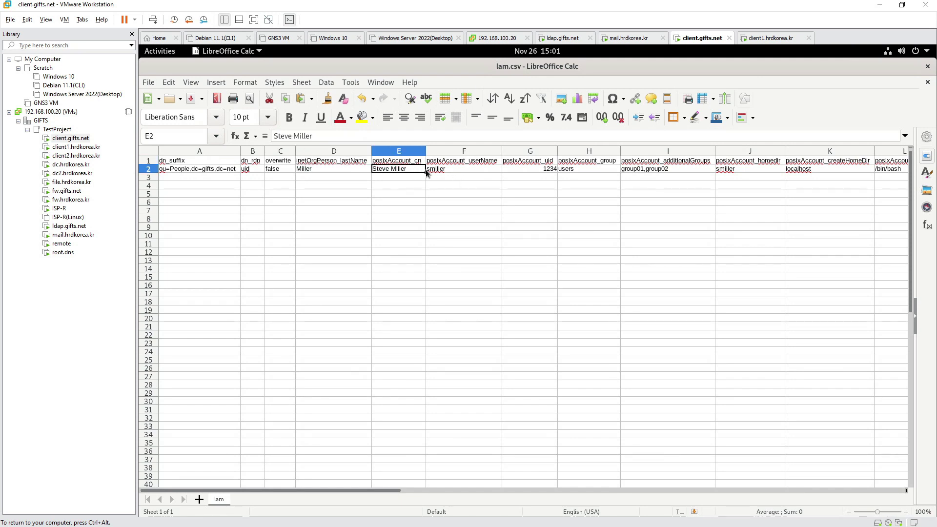
click(546, 172)
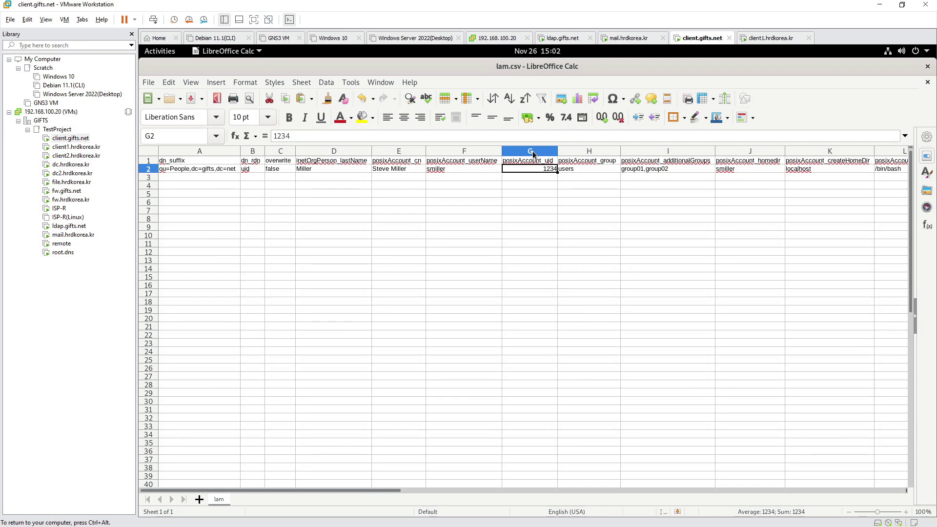
Step: Delete the posixAccount_uid and posixAccount_additionalGroups columns
right_click(533, 154)
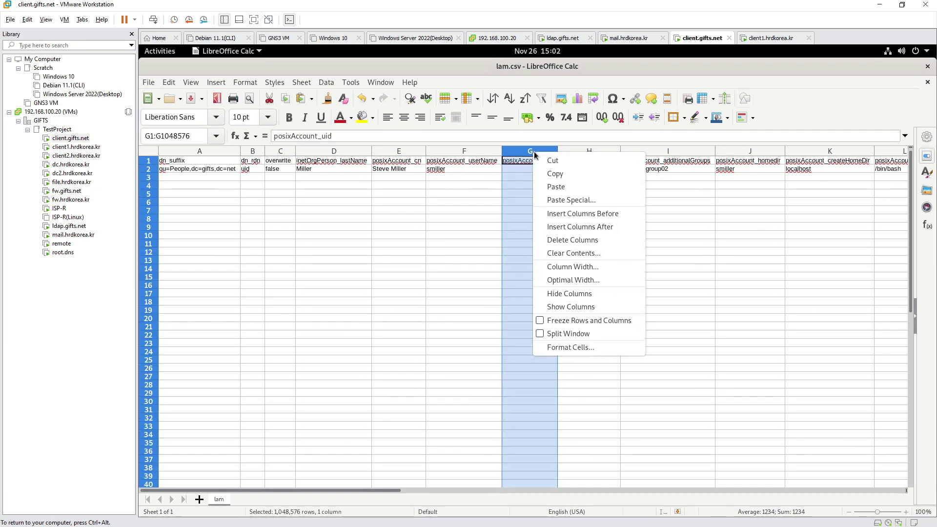
click(556, 242)
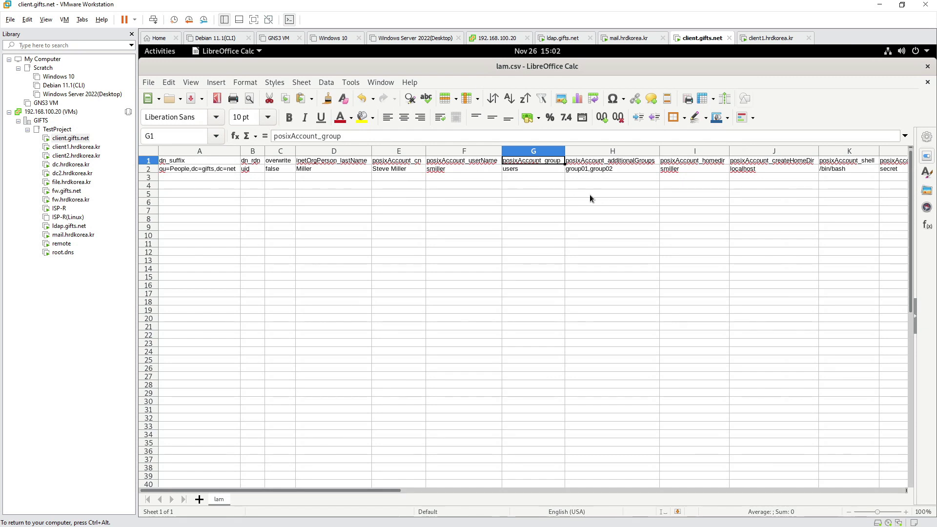
click(602, 151)
right_click(602, 152)
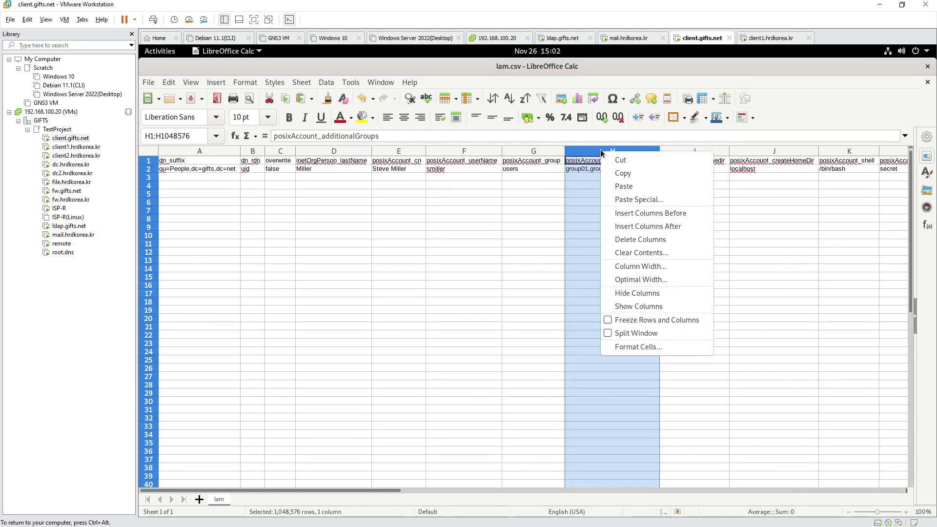
click(638, 240)
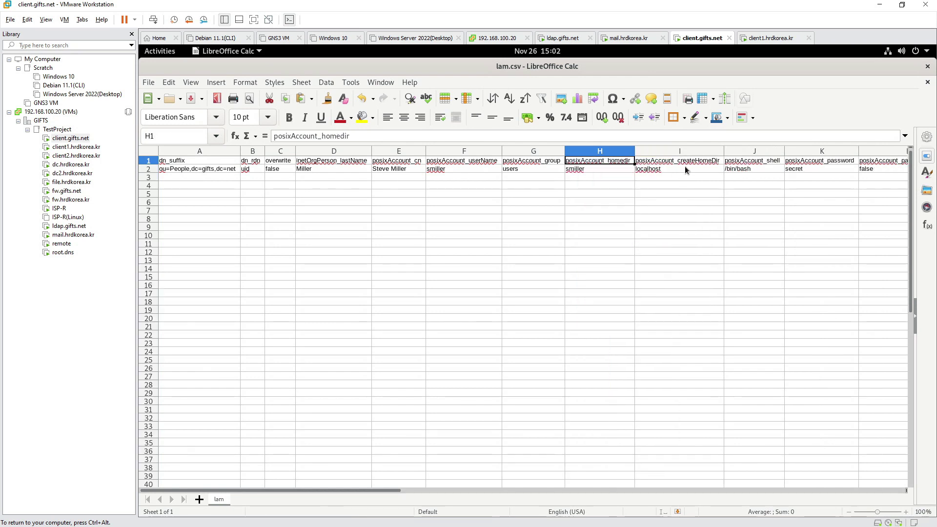
click(683, 152)
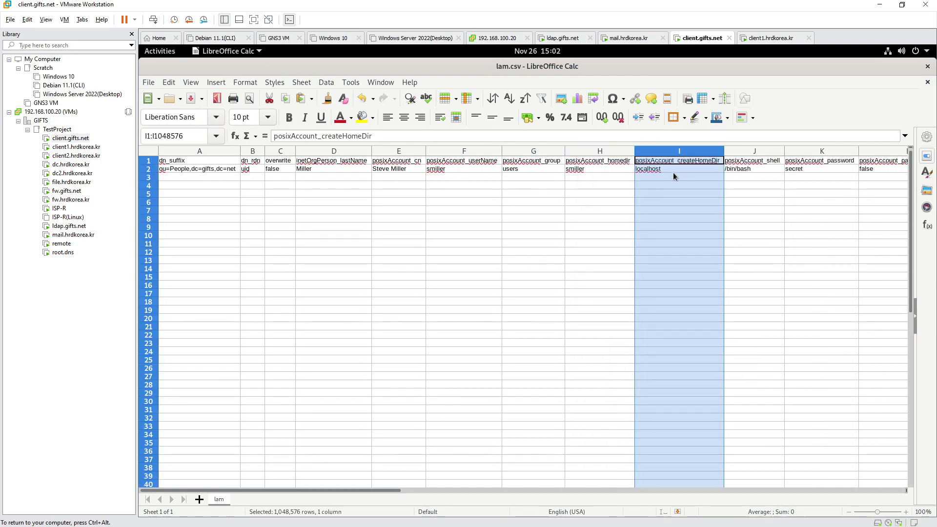
click(756, 168)
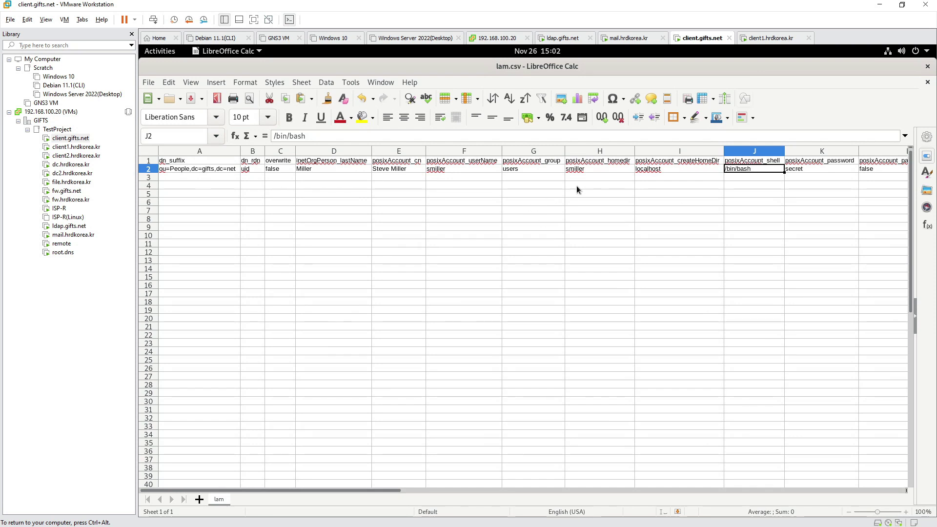
Step: Change the home directory cell to /home/Miller by copying and editing the /bin/bash path
click(591, 171)
click(757, 169)
key(ctrl+c)
click(596, 169)
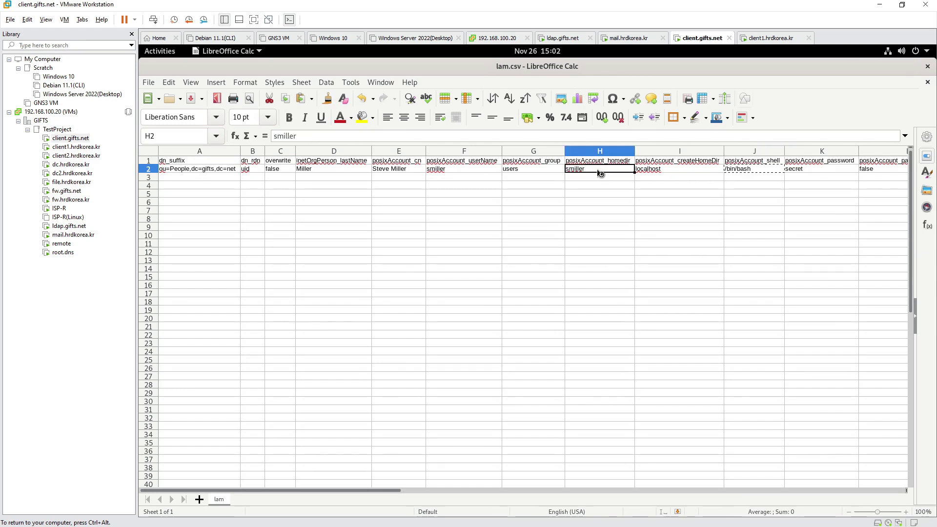
key(ctrl+v)
click(600, 315)
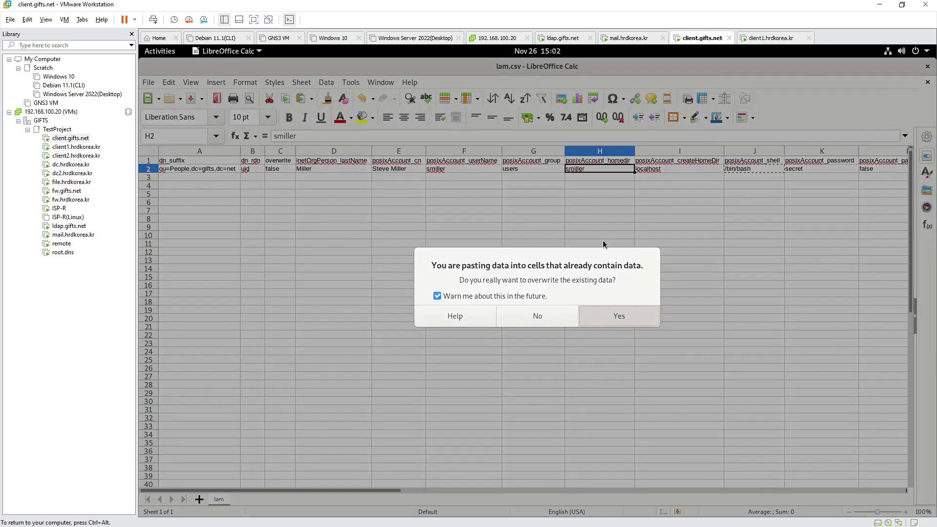
key(Tab)
double_click(601, 172)
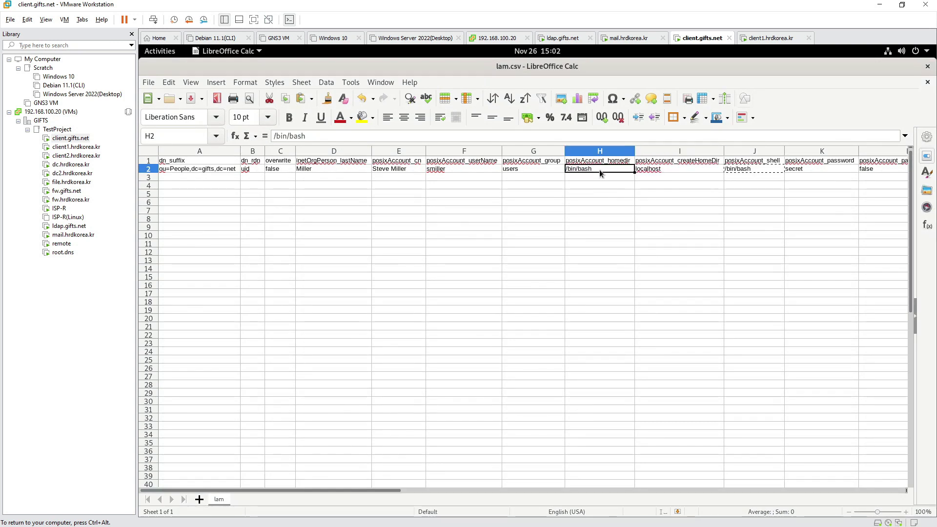
key(BackSpace)
key(BackSpace)
key(BackSpace)
key(BackSpace)
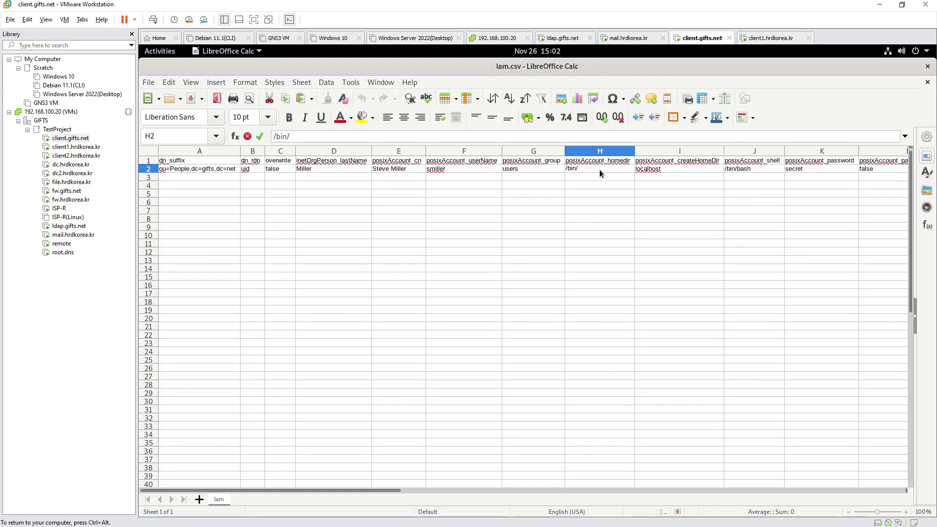
text(Miller)
key(Left)
key(Left)
key(Left)
key(Left)
key(Left)
key(Left)
key(Left)
key(BackSpace)
key(BackSpace)
key(BackSpace)
text(home)
click(673, 173)
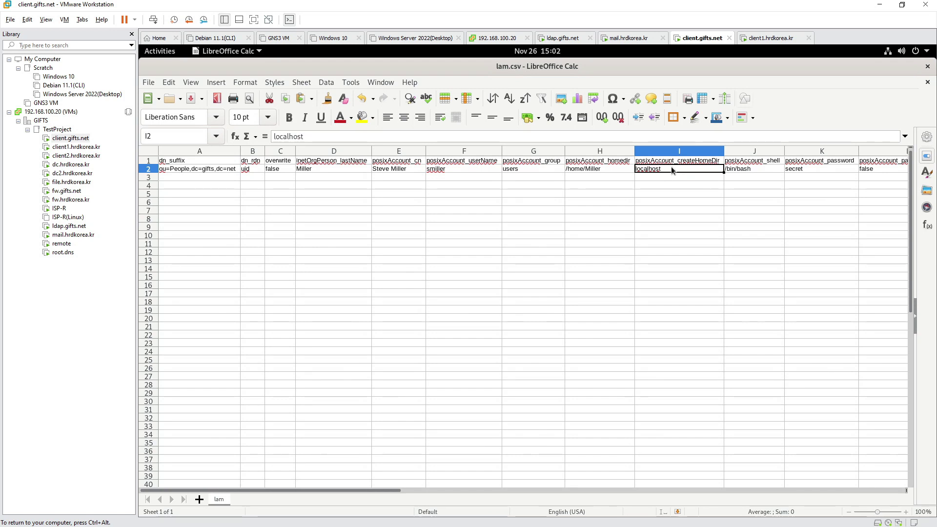
Step: Replace the sample value in the password cell with a new password
click(752, 168)
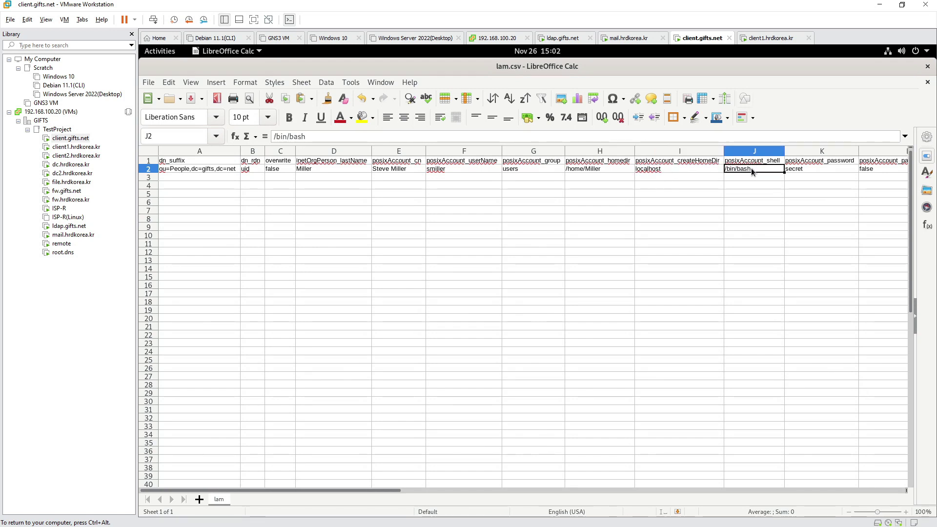
drag(394, 490, 511, 491)
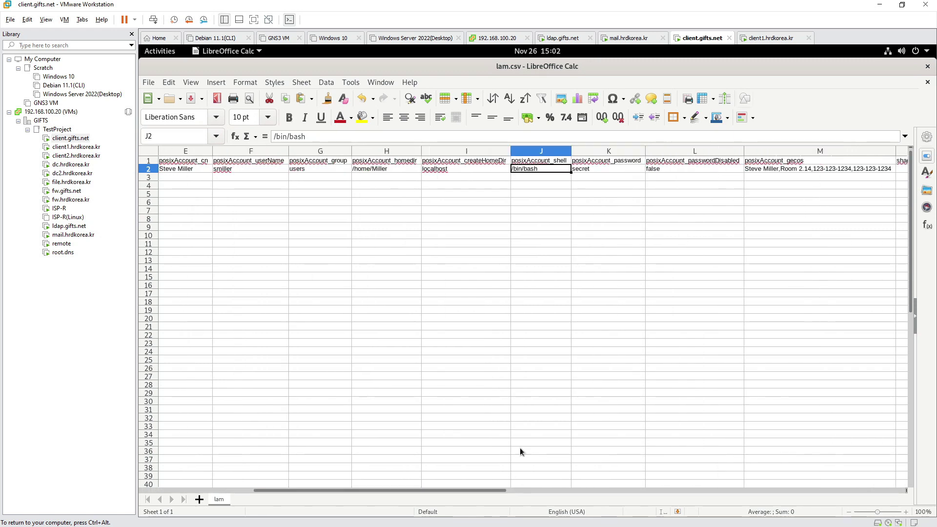
click(625, 172)
double_click(625, 171)
key(BackSpace)
key(BackSpace)
key(BackSpace)
key(BackSpace)
key(BackSpace)
key(BackSpace)
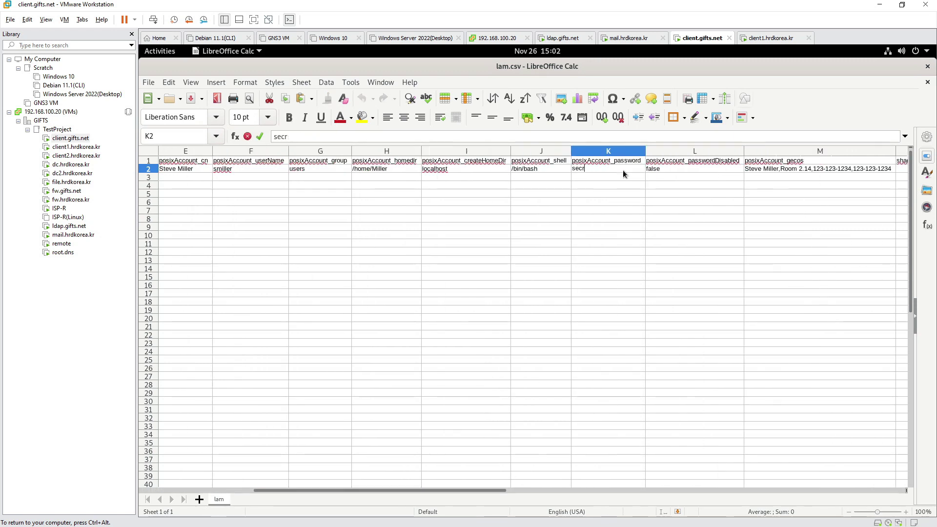
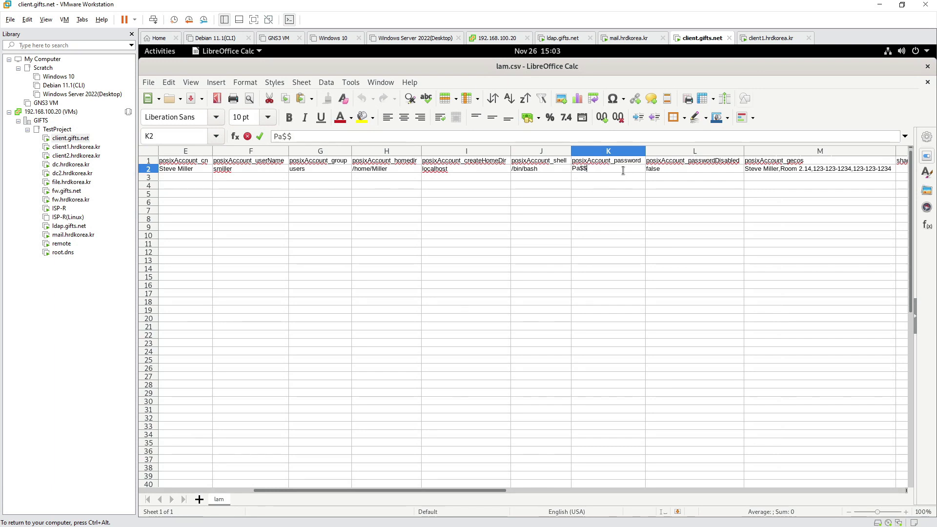
click(684, 169)
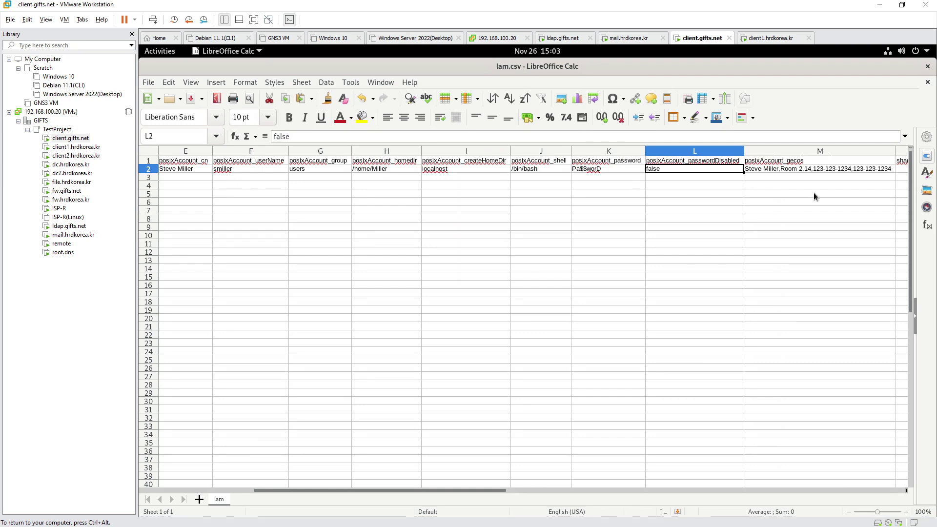
click(821, 150)
right_click(821, 151)
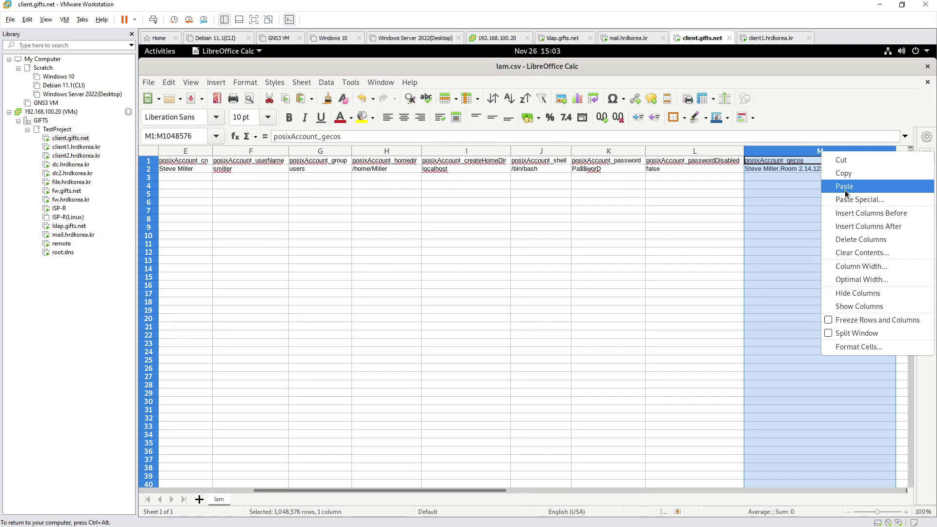
click(850, 243)
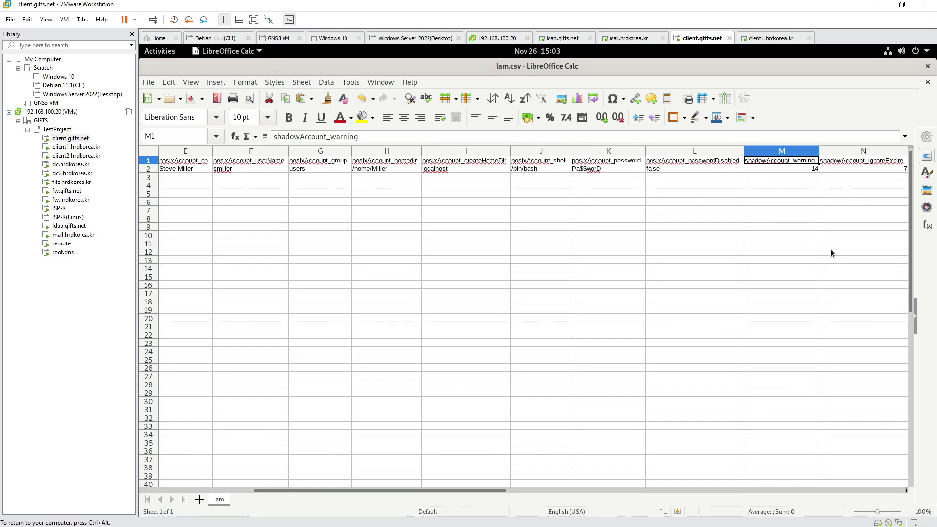
drag(506, 492, 652, 455)
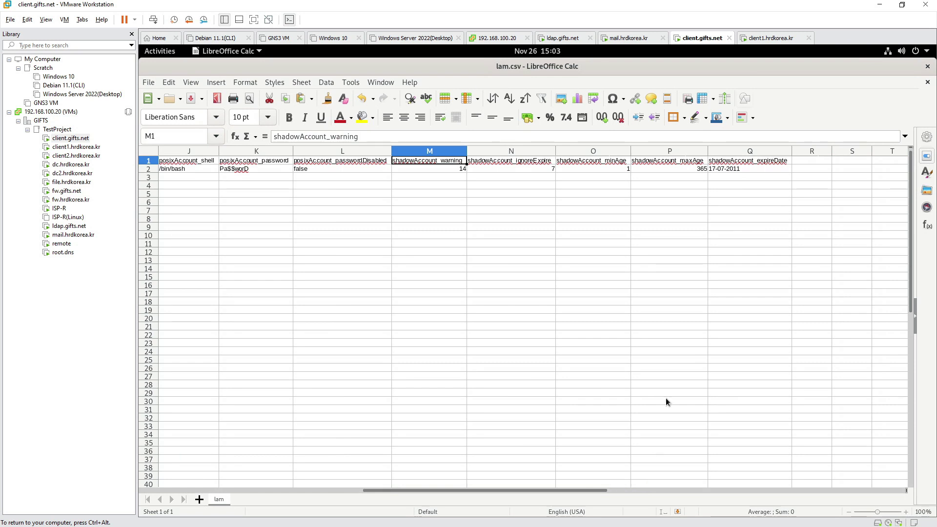
click(511, 167)
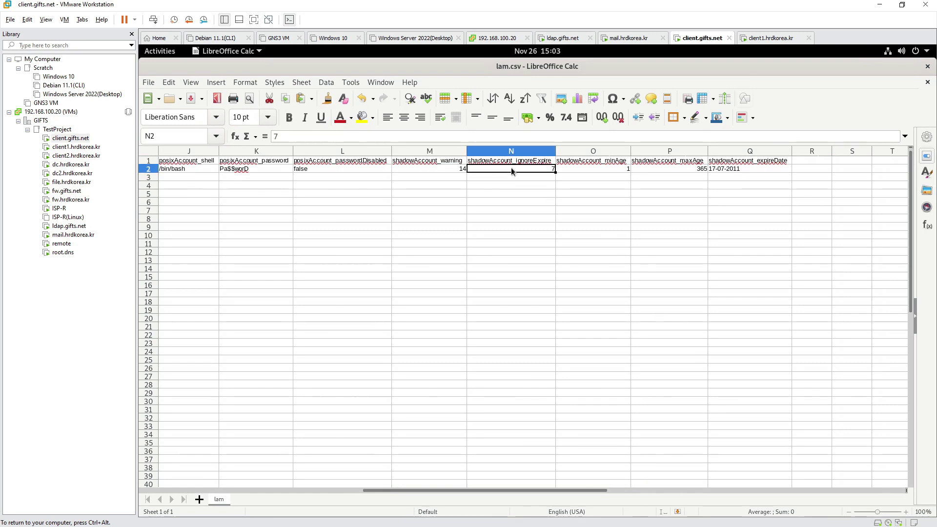
click(624, 171)
click(670, 171)
click(723, 169)
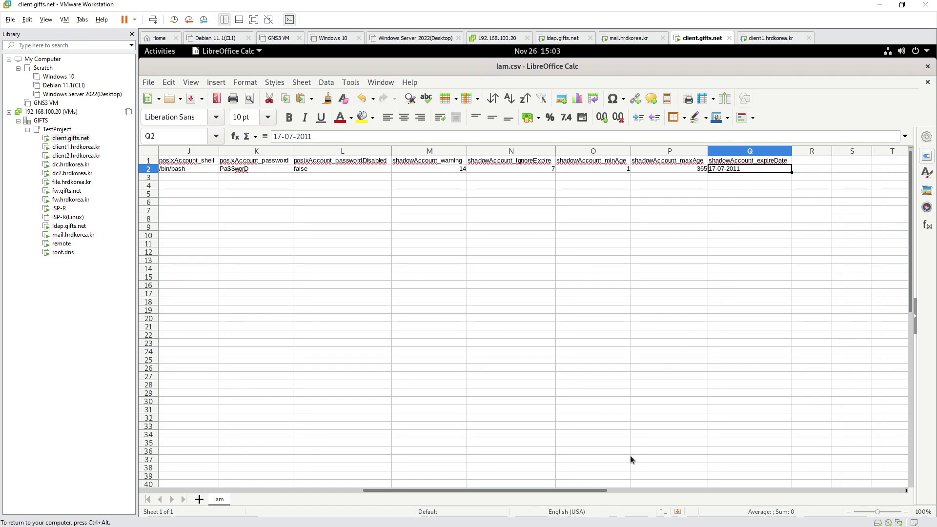
drag(600, 490, 231, 515)
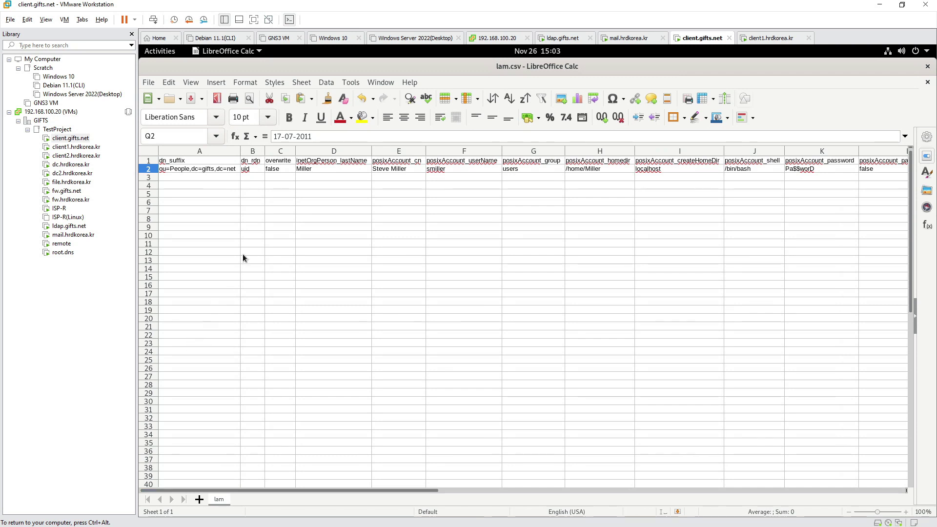
Step: Fill the dn_suffix and uid values from A2:B2 down to row 11
click(229, 171)
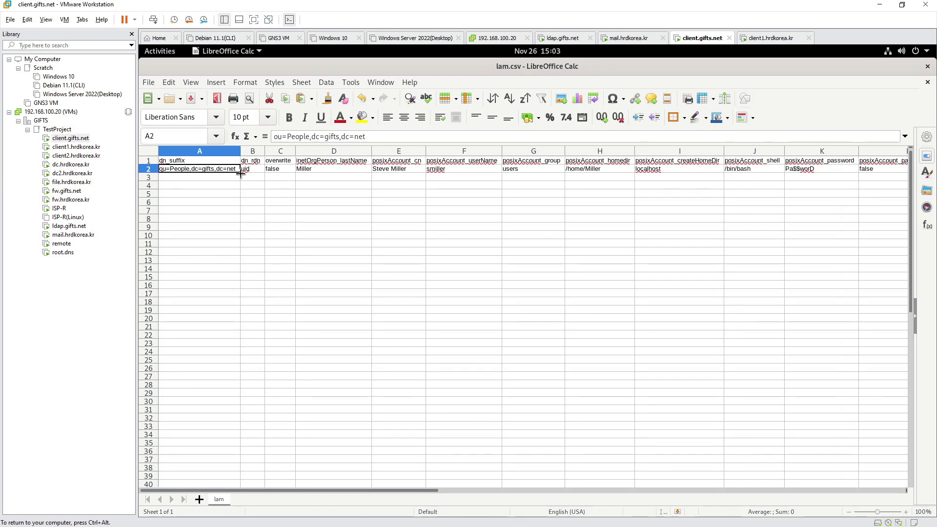
drag(239, 211, 233, 250)
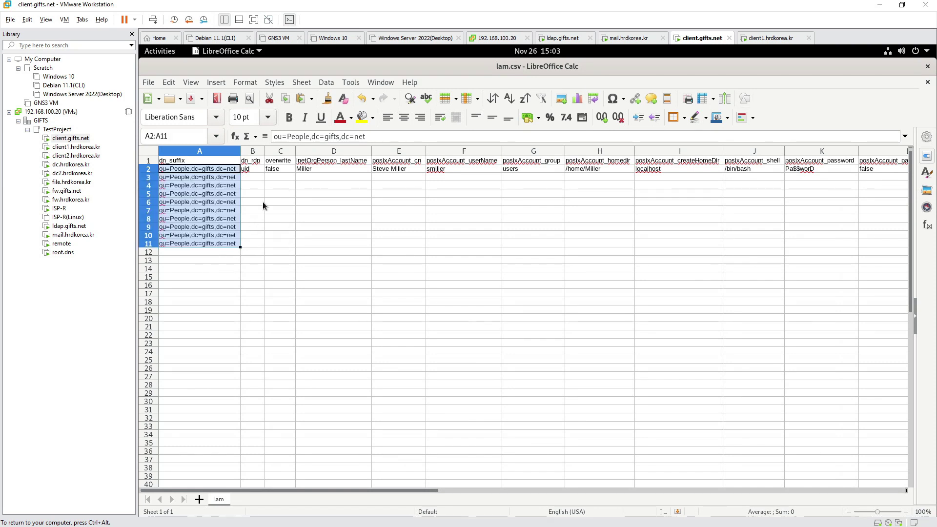
click(255, 169)
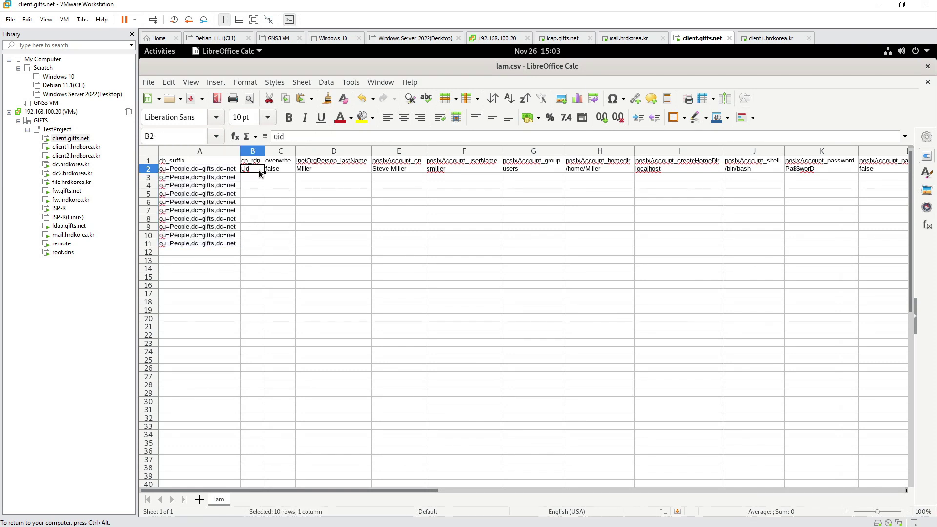
drag(265, 172, 259, 250)
Step: Change the last name in D2 to Miller01 and clear rows 3–11 of columns A and B
click(346, 176)
double_click(338, 166)
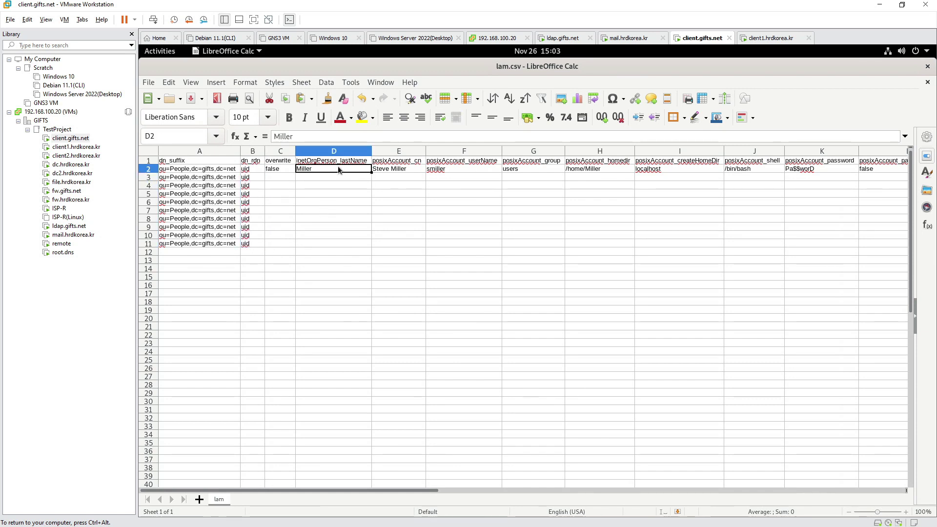
text(01)
click(341, 176)
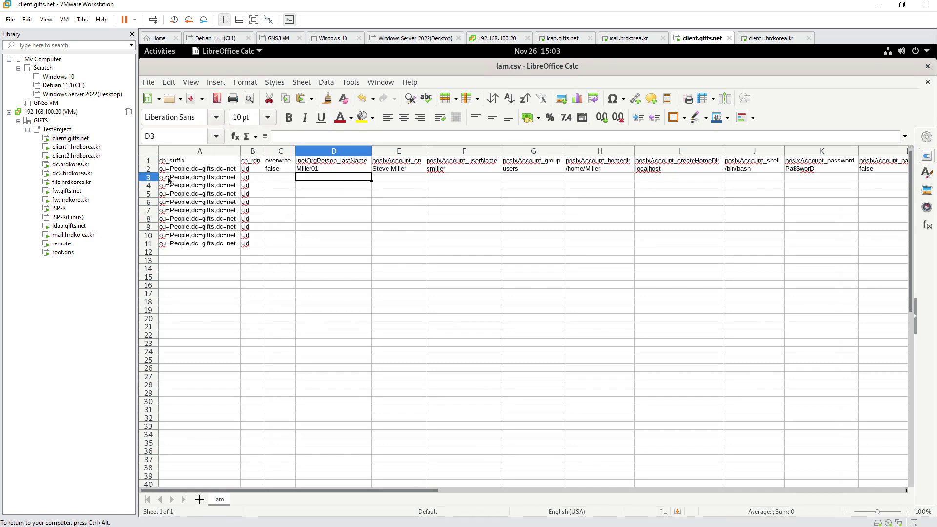
drag(170, 181, 252, 250)
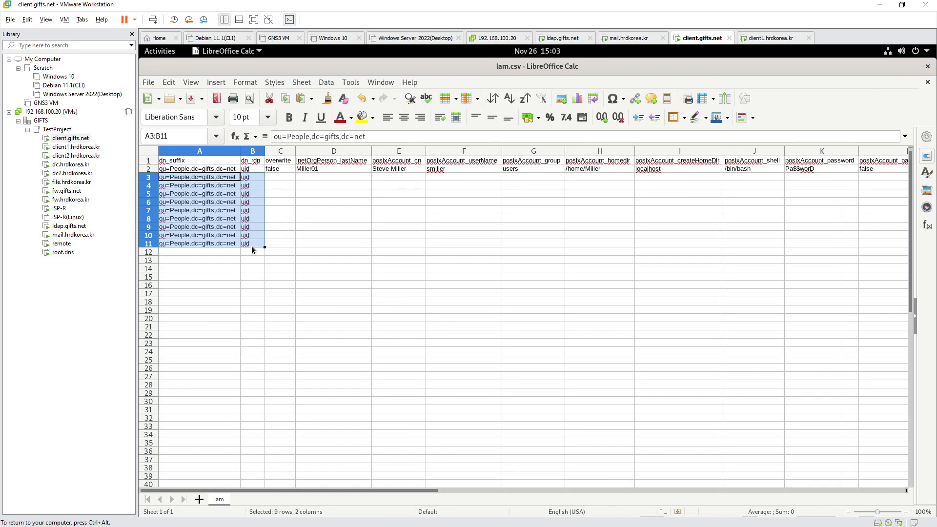
key(Delete)
click(376, 243)
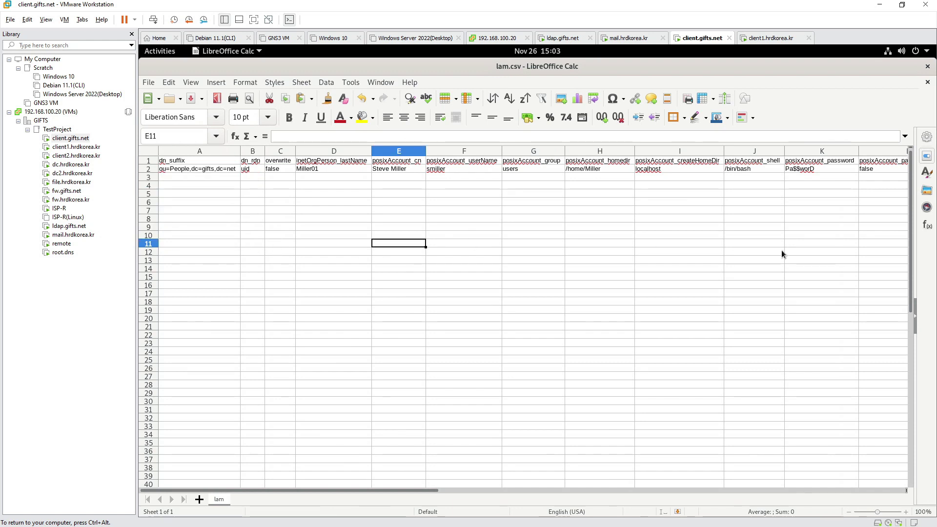
Step: Save lam.csv in Text CSV format and bring up the window overview
click(149, 83)
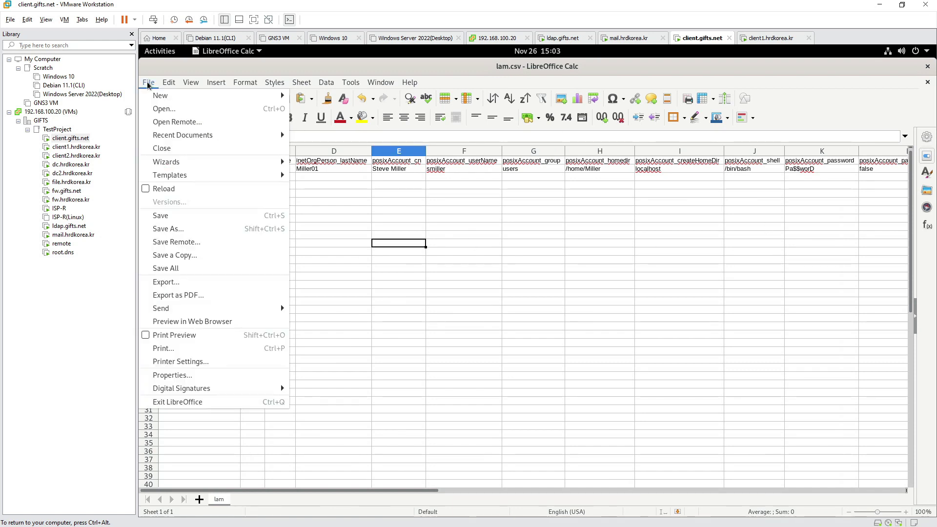
click(162, 216)
click(602, 326)
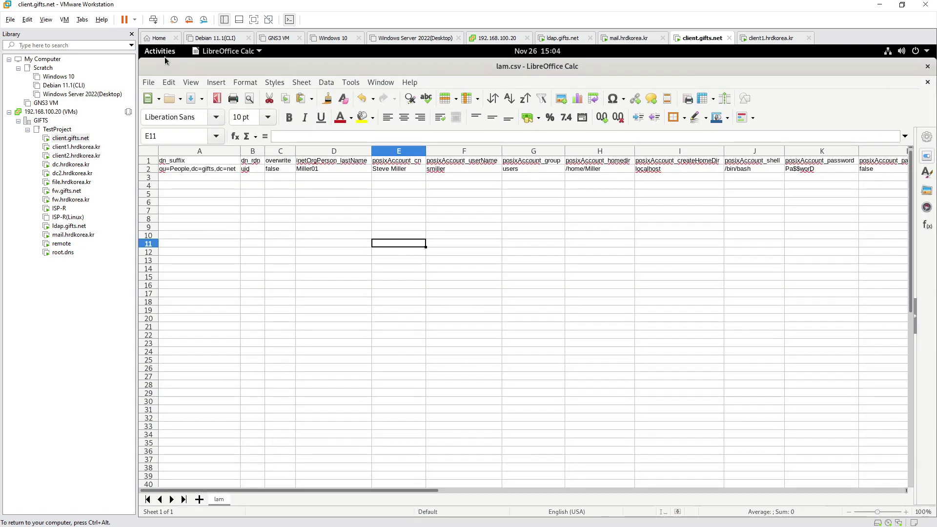
key(super)
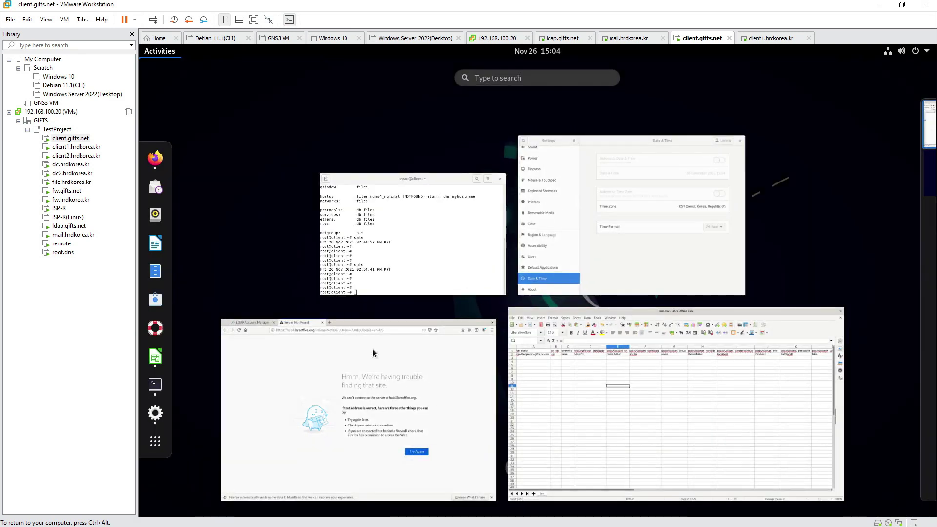
Step: Close the Server Not Found tab, pick Downloads/lam.csv, and upload it for checking
click(437, 391)
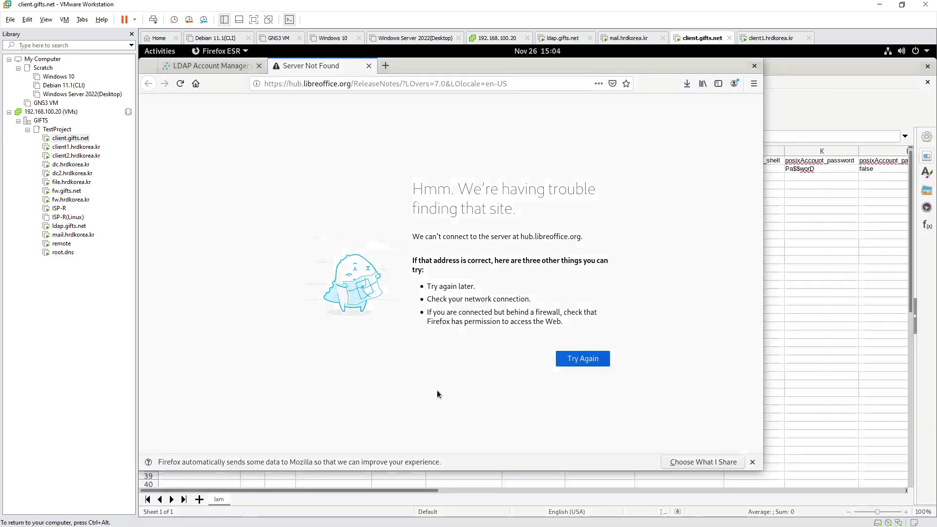
click(357, 85)
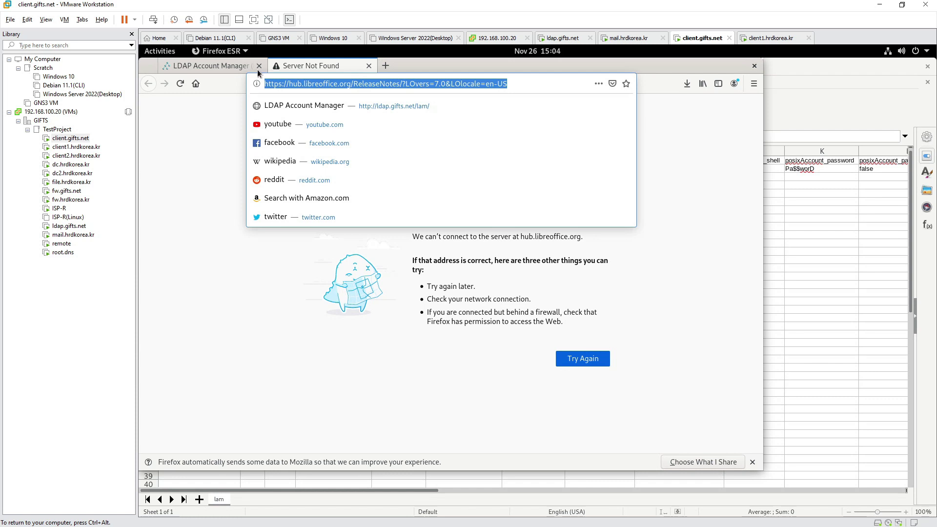
click(369, 65)
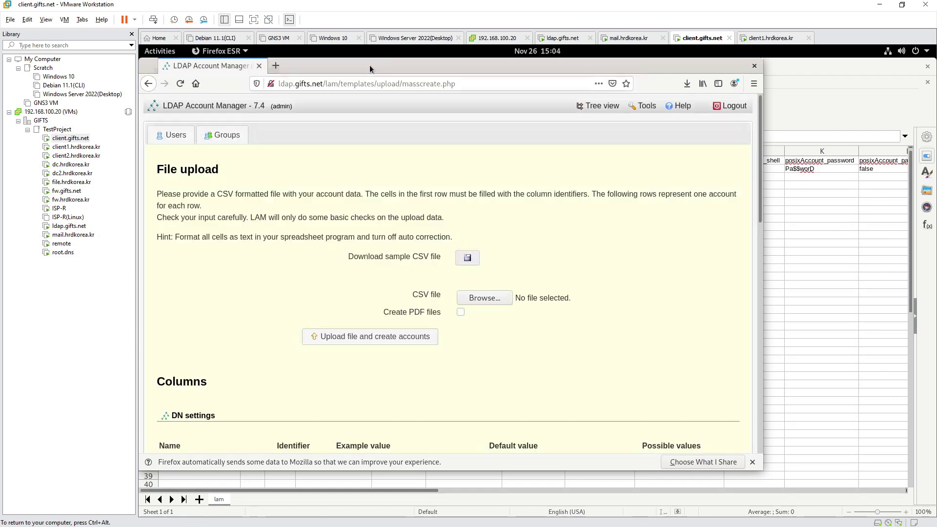
click(492, 297)
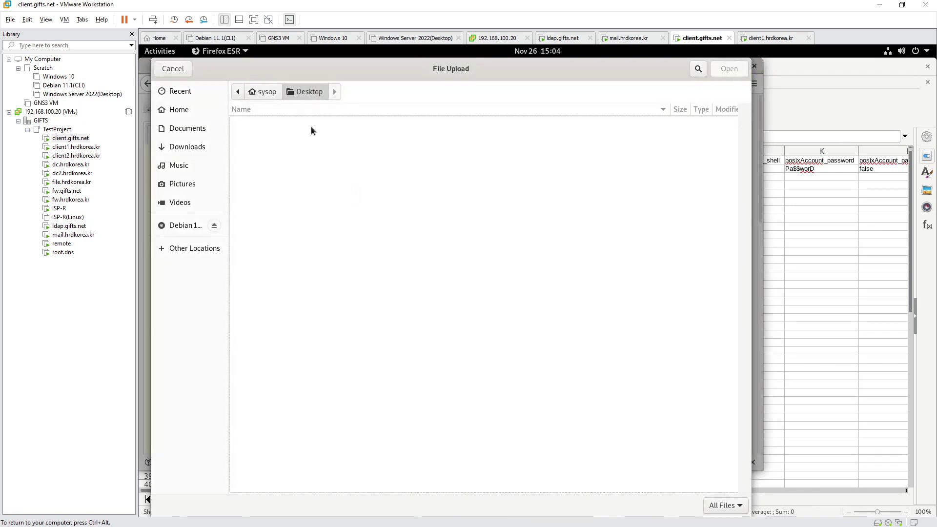
click(188, 146)
double_click(263, 123)
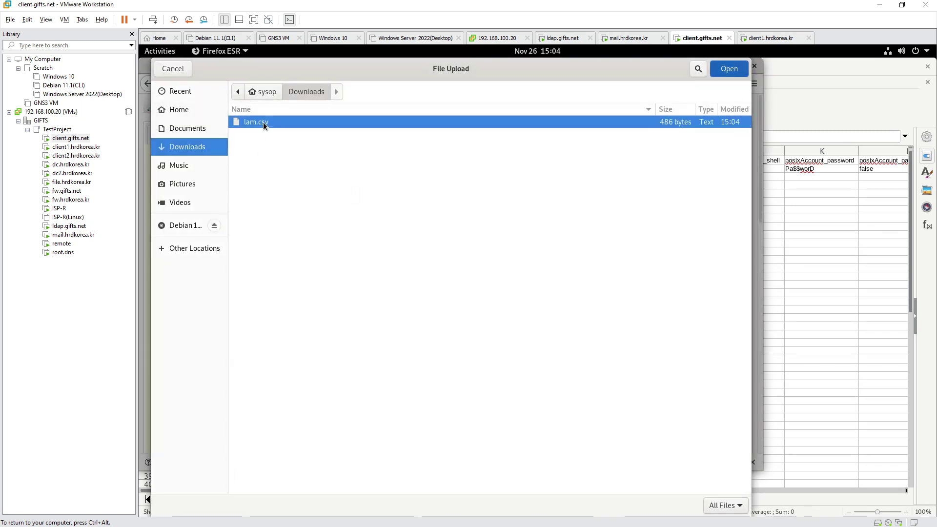
click(415, 338)
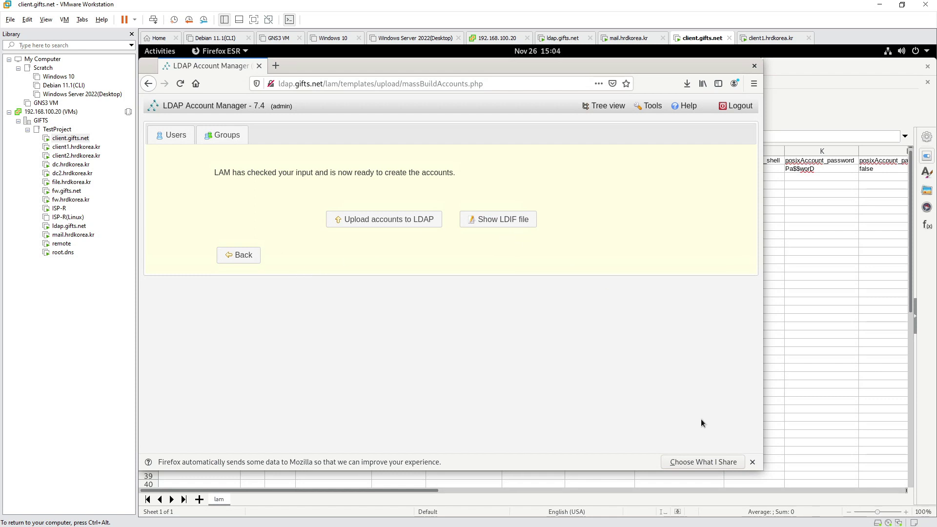
click(504, 225)
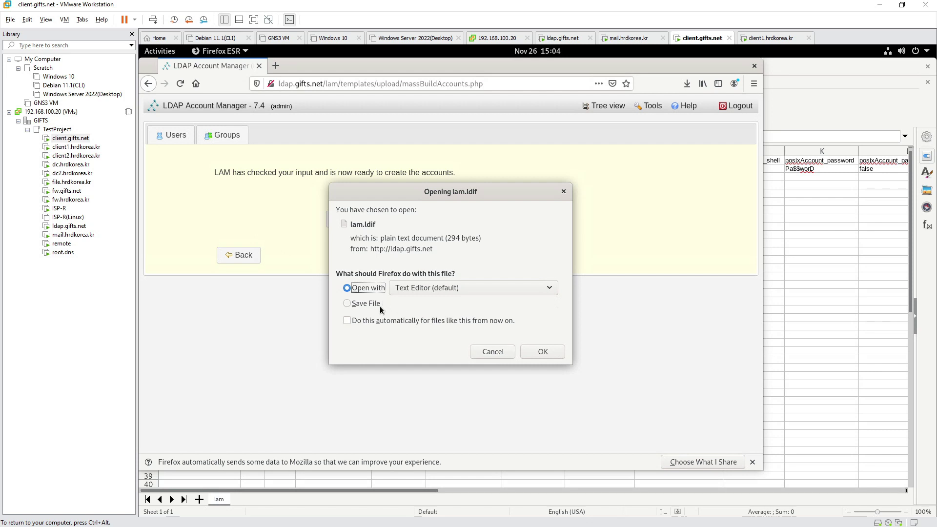
click(545, 353)
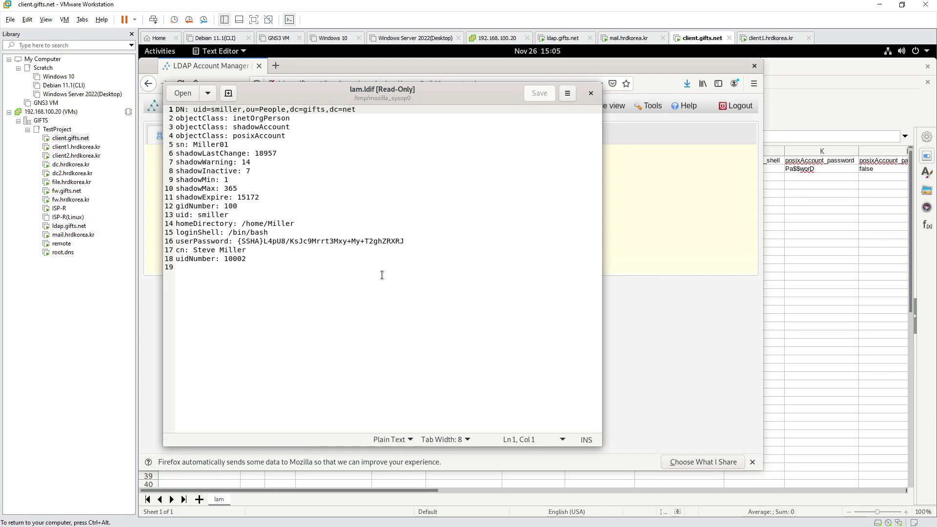
click(592, 93)
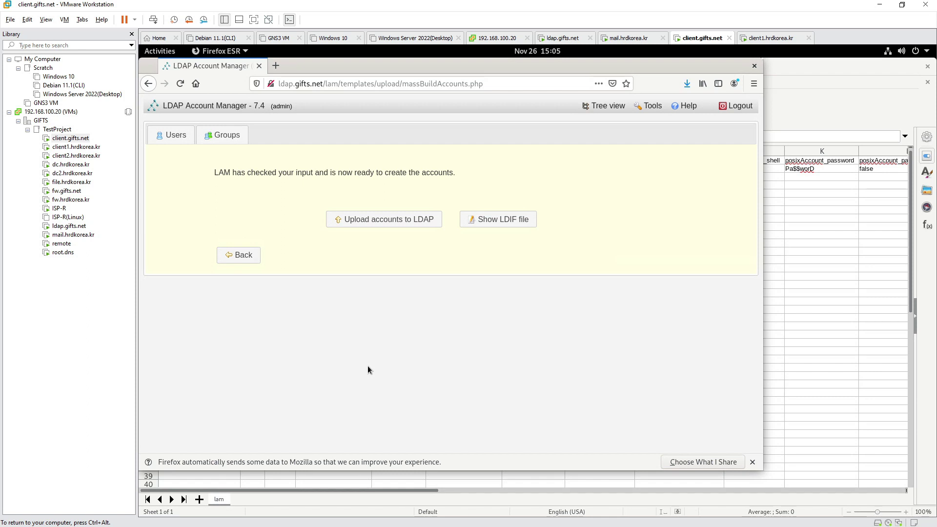
Step: Upload the checked accounts to LDAP, then rerun ls -l /home on the ldap.gifts.net console
click(380, 222)
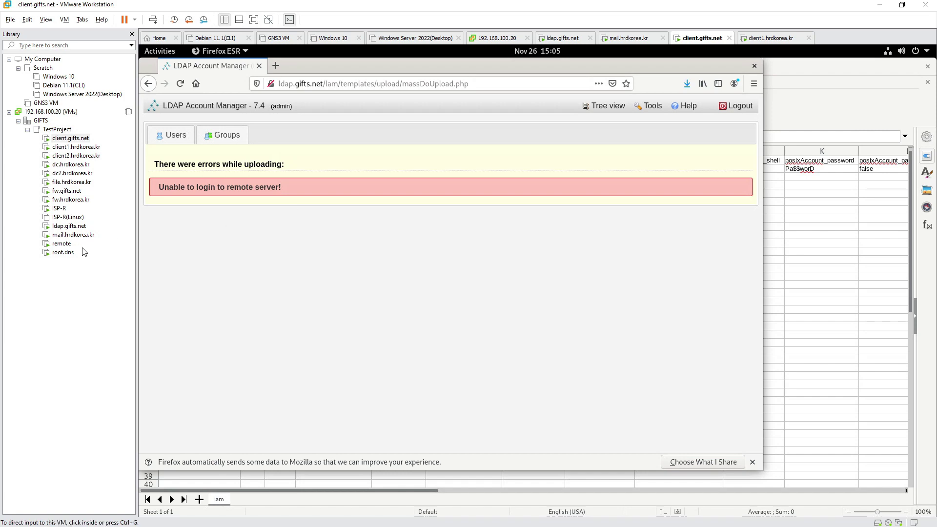
click(69, 226)
click(423, 277)
key(Up)
key(Return)
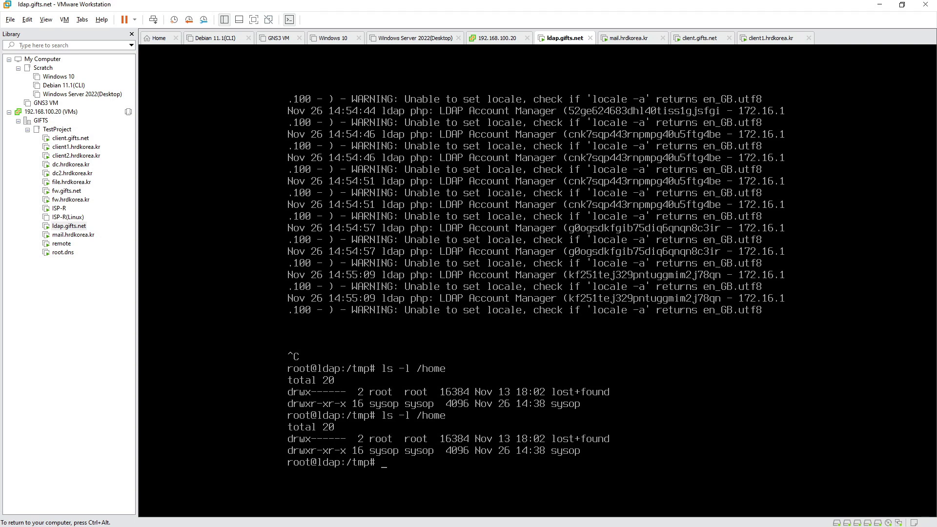
Step: Release the keyboard from the current VM and bring up the mail.hrdkorea.kr console
key(ctrl+alt)
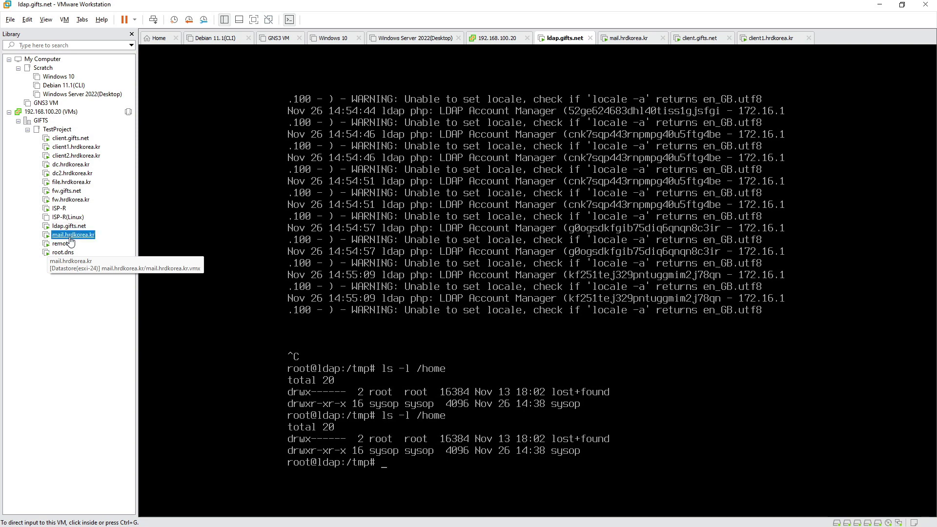
double_click(70, 238)
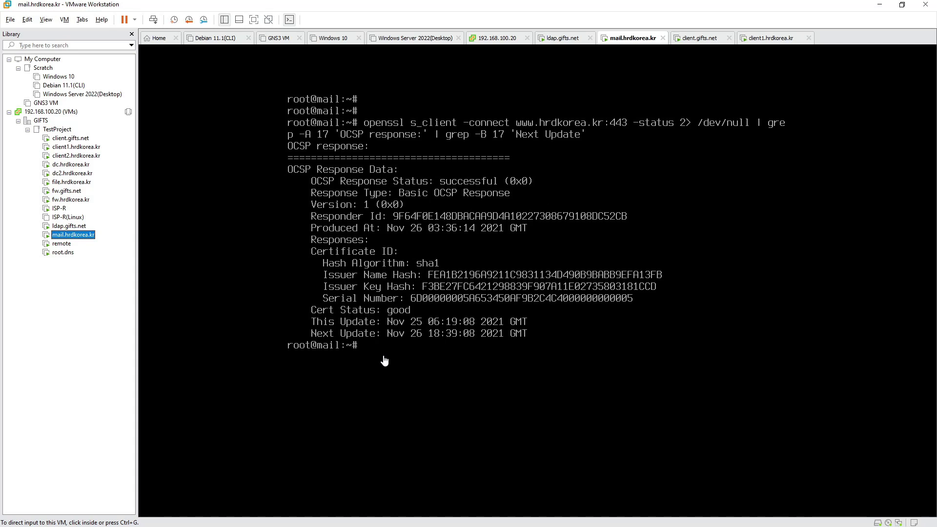
click(383, 360)
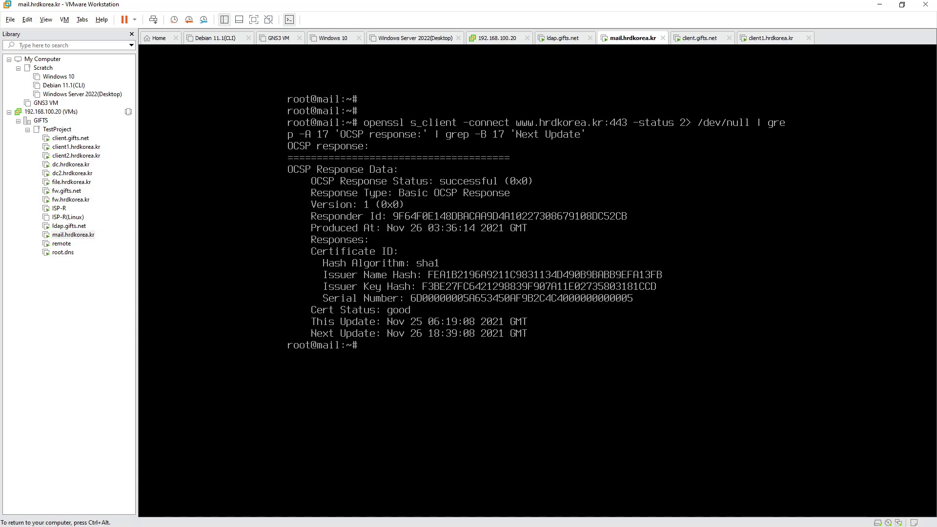
text(clear)
key(Return)
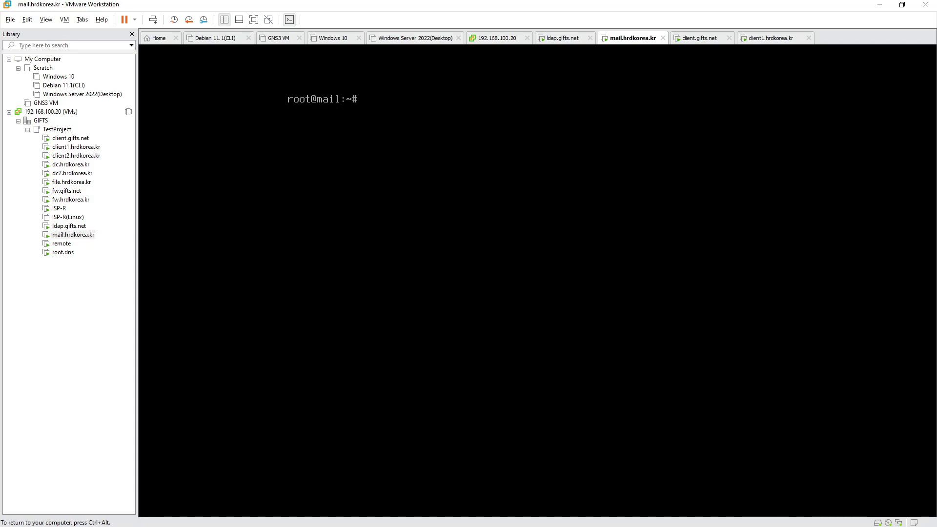
text(openssl s_client -connect www.hrdkorea.kr:443 -status 2> /dev/null | grep -A 17 'OCSP response:' | grep -B 17 'Next Update')
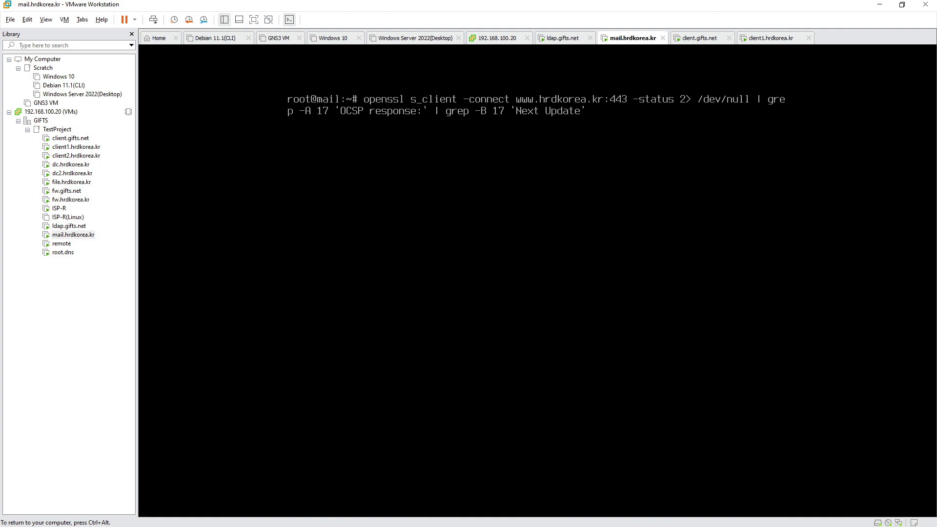
key(ctrl+alt)
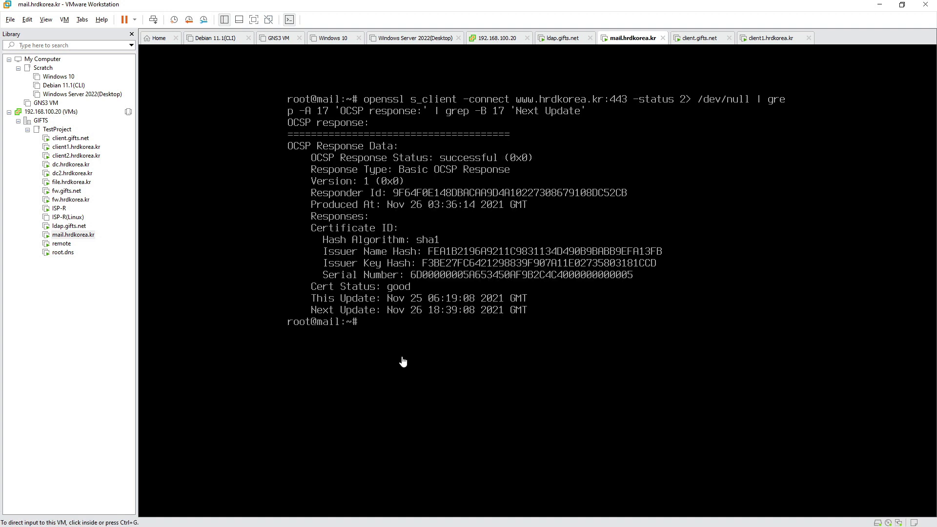
click(314, 168)
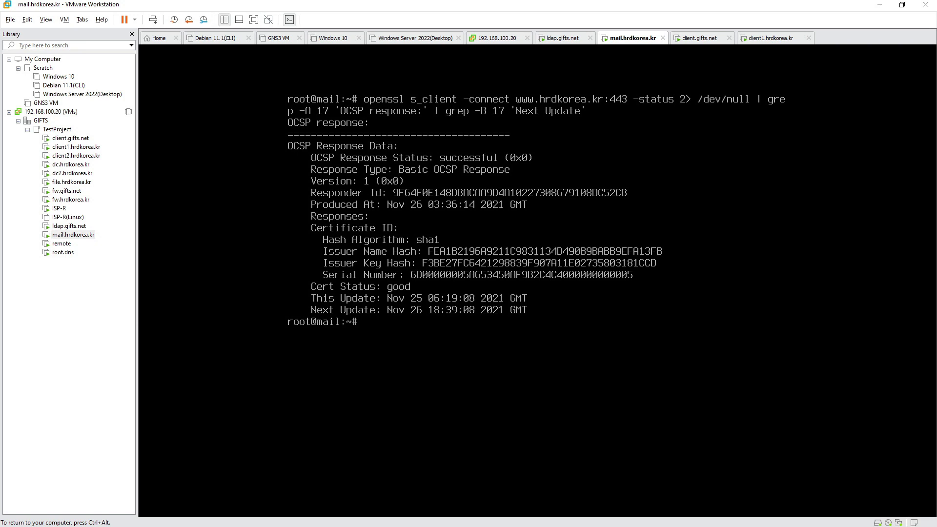
key(ctrl+alt)
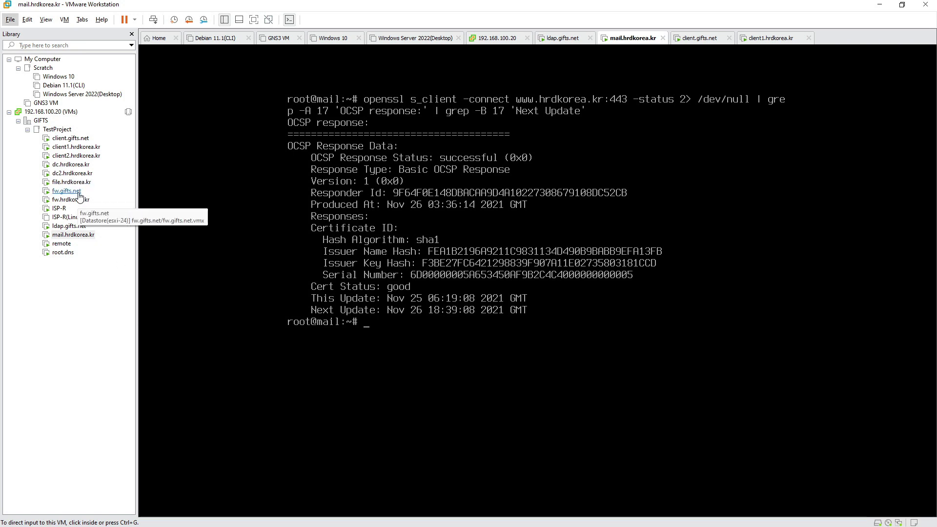
Step: Revert dc.hrdkorea.kr to the snapshot 'Complete certificate authority setup without ocsp' in Snapshot Manager
click(73, 166)
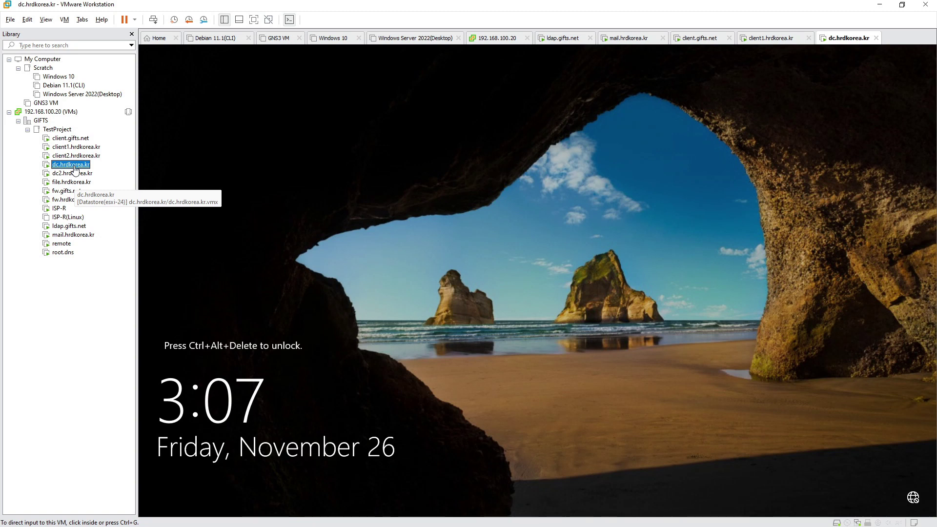
right_click(74, 166)
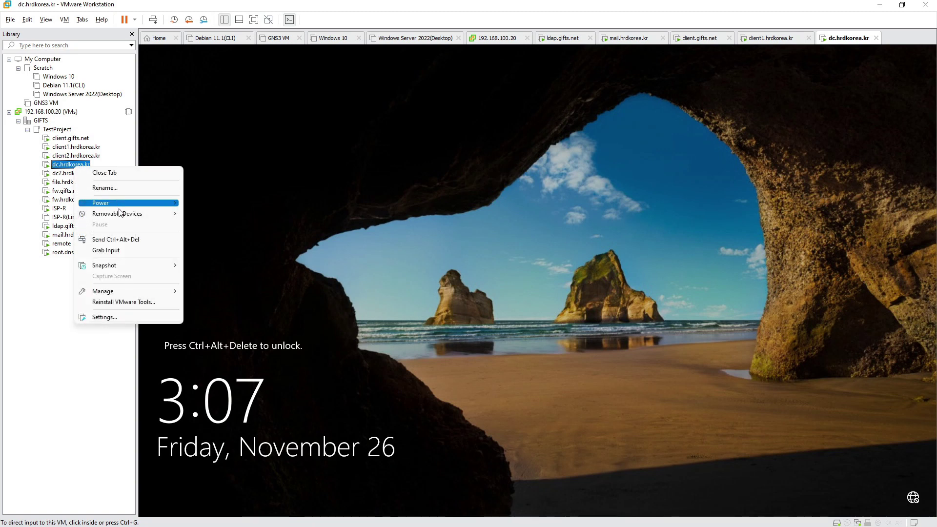
mouse_move(142, 268)
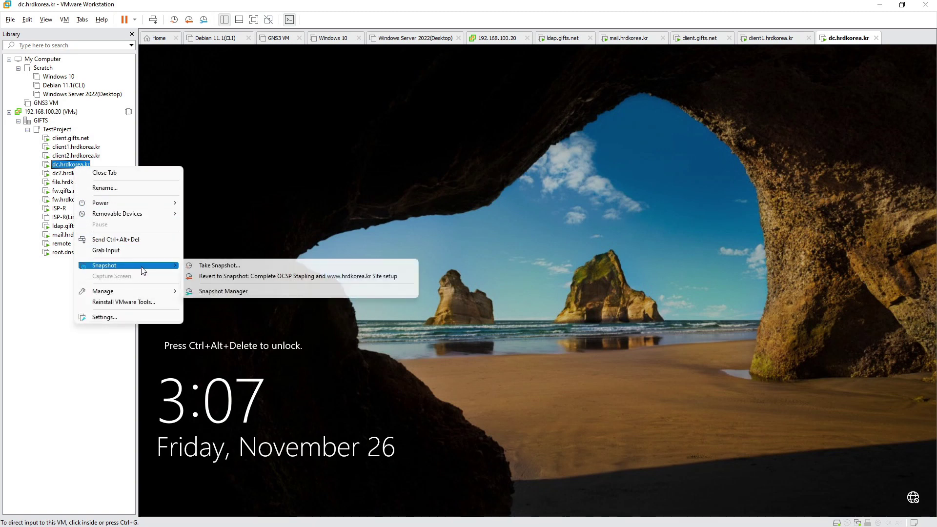
click(209, 292)
click(374, 43)
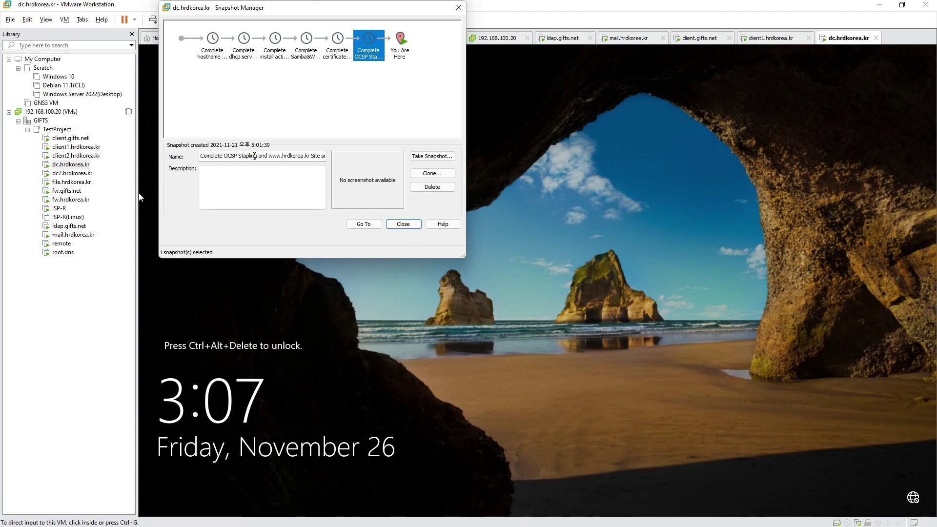
drag(310, 156, 207, 156)
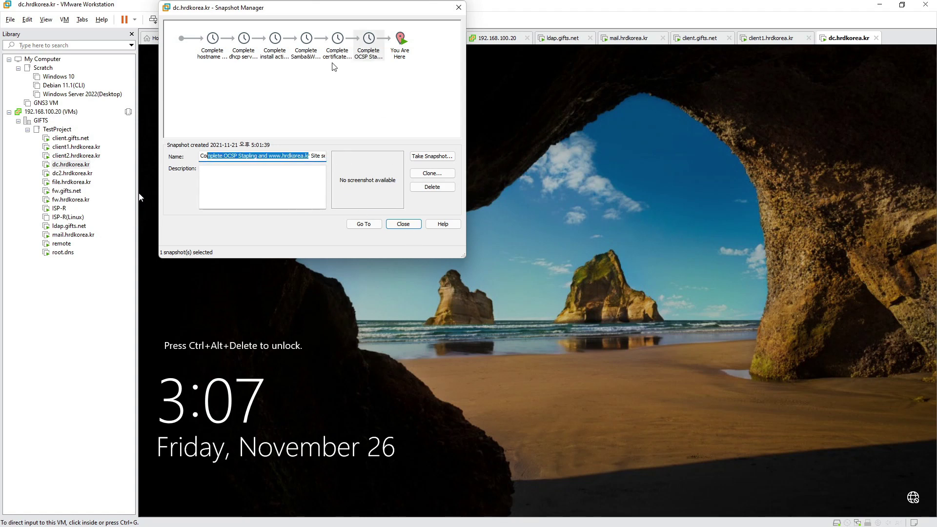
click(338, 44)
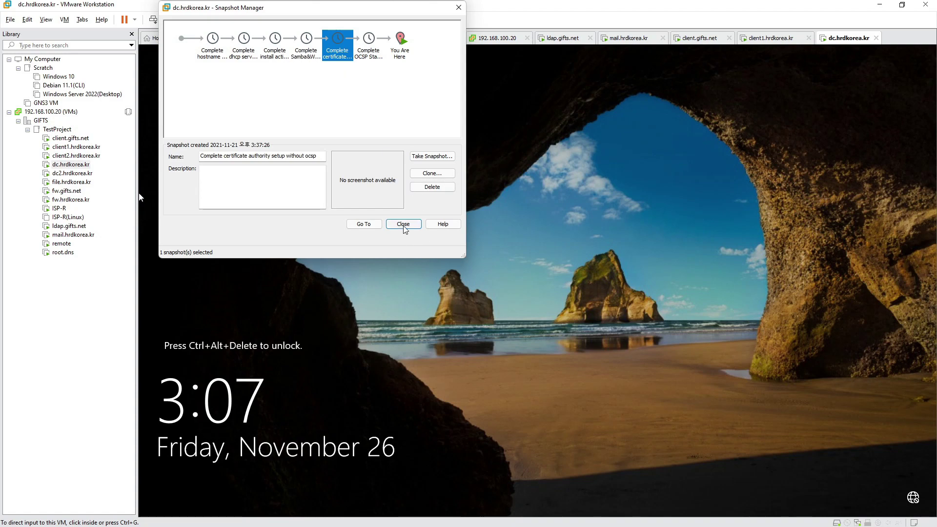
click(361, 224)
click(335, 152)
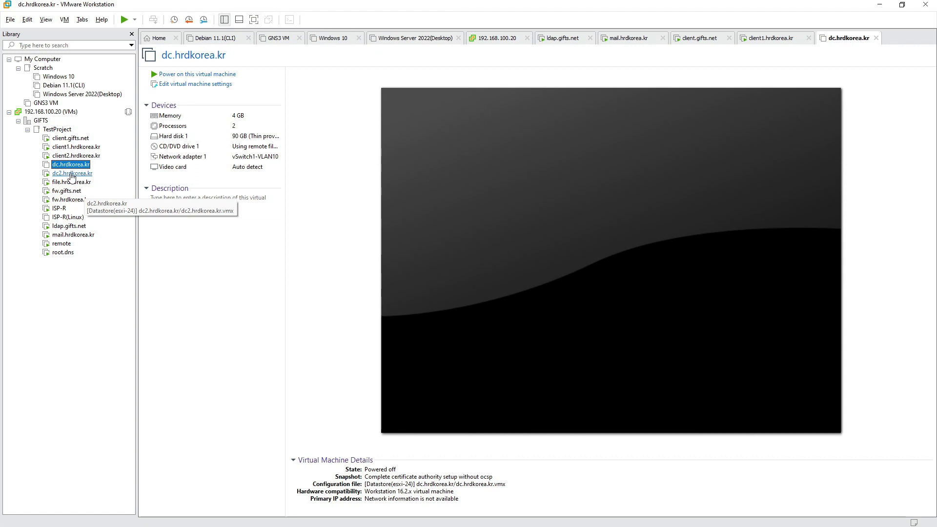
Step: Power on the restored dc.hrdkorea.kr and open the dc2, client2 and client1 machine tabs
click(71, 174)
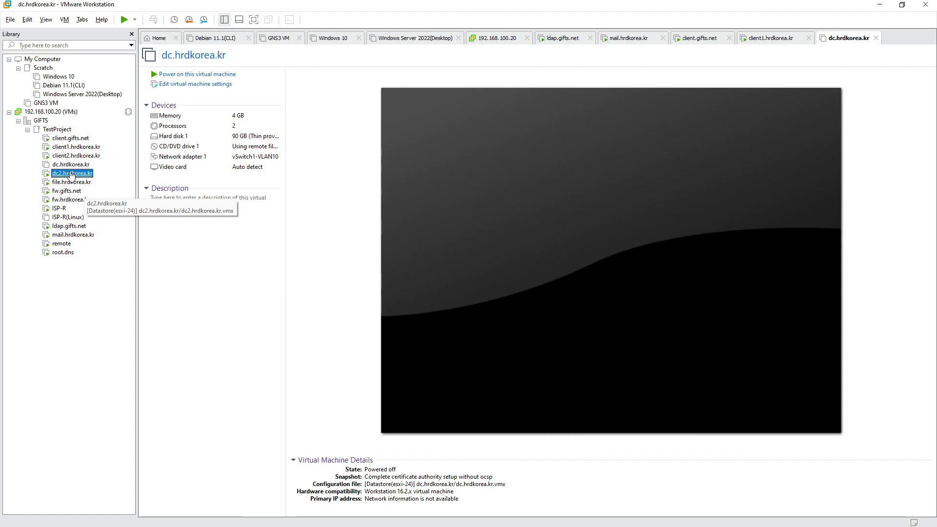
right_click(71, 174)
click(70, 165)
click(162, 75)
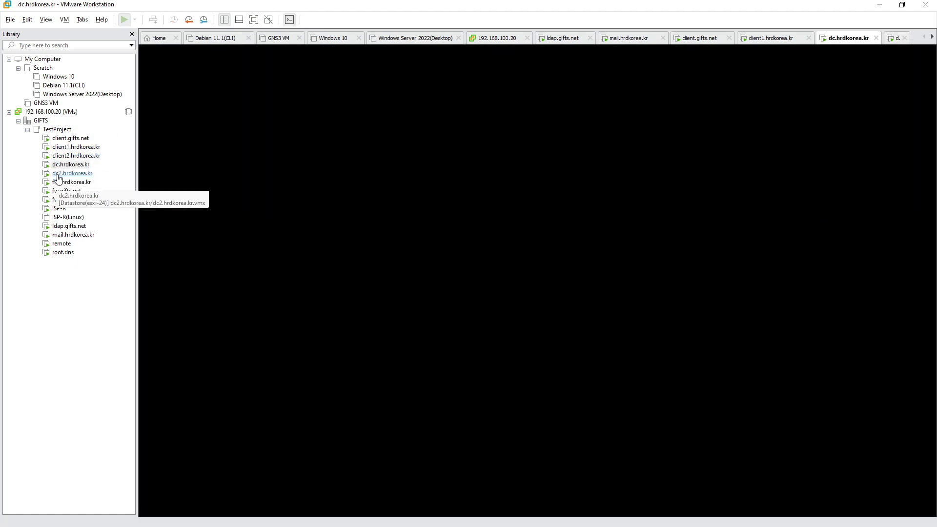
click(71, 173)
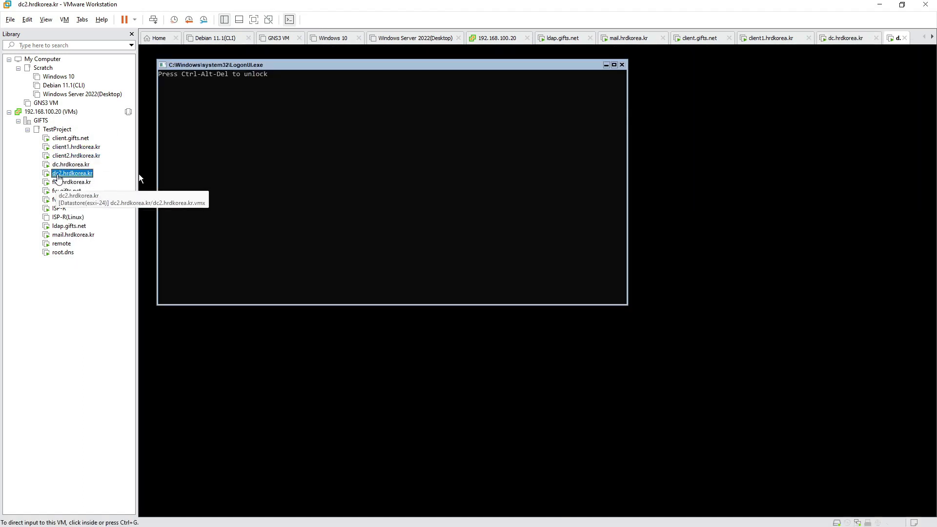
right_click(58, 176)
mouse_move(123, 301)
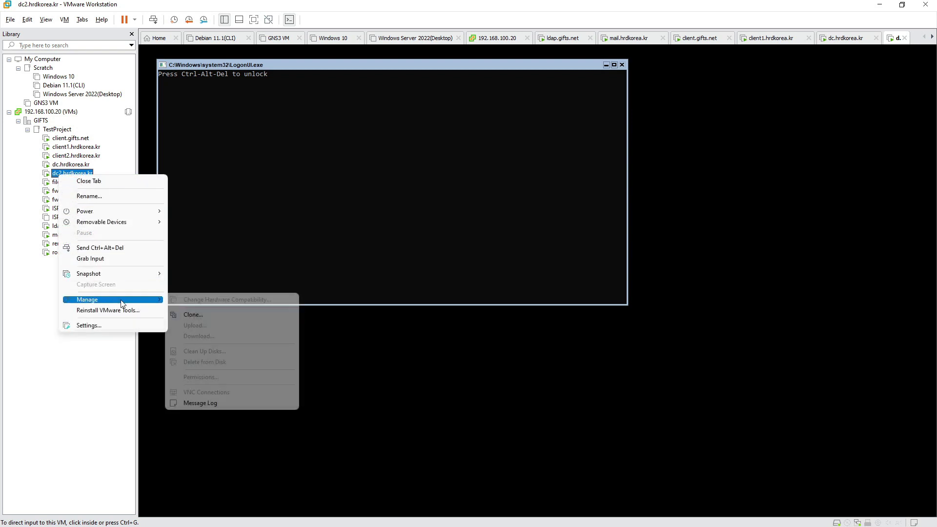
mouse_move(125, 275)
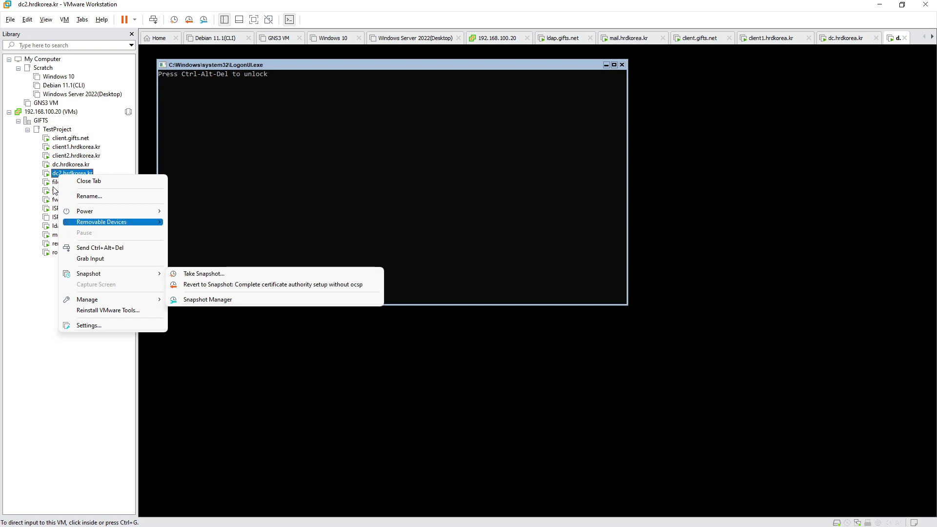
click(89, 156)
click(84, 147)
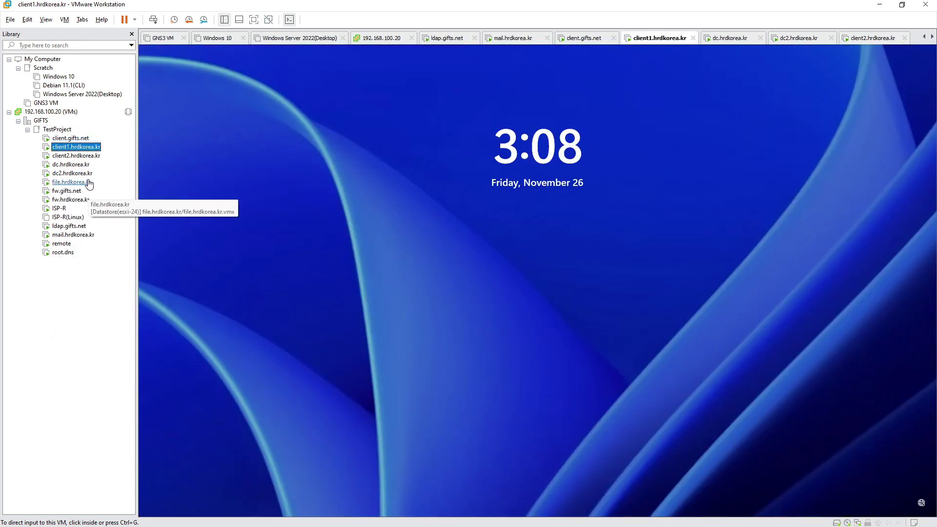
Step: Send Ctrl+Alt+Del to dc.hrdkorea.kr and sign in with the domain Administrator password
click(78, 165)
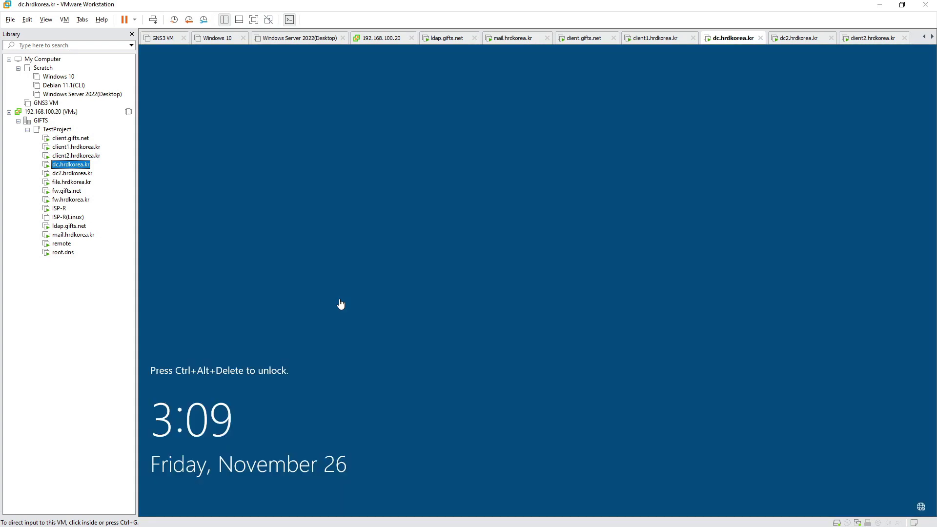
click(341, 304)
key(ctrl+alt+Insert)
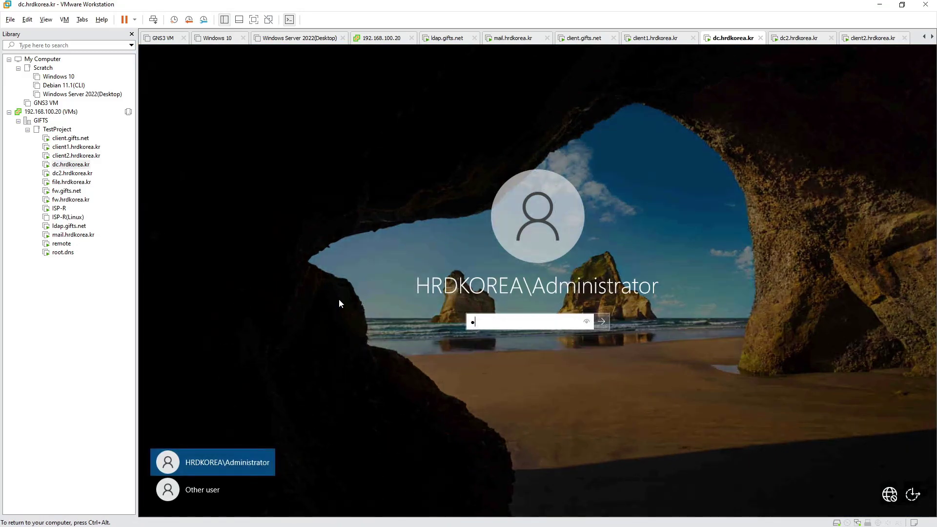
key(Return)
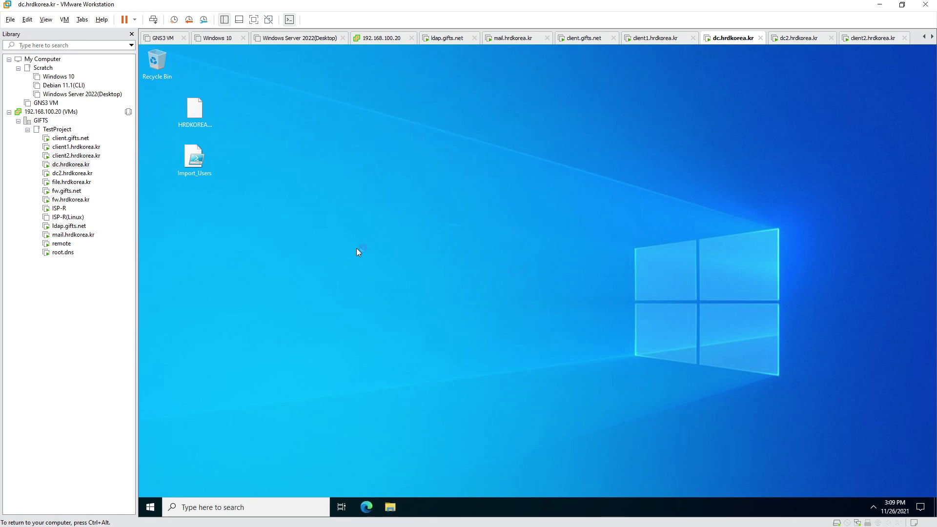
Step: Launch Windows PowerShell (Admin), set its console font to Consolas size 28, and reposition the window
key(super+x)
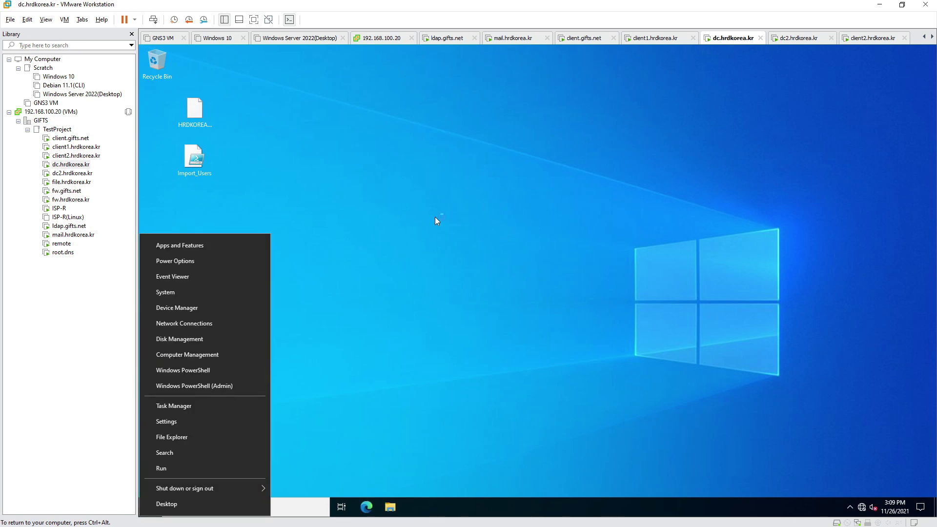
key(Escape)
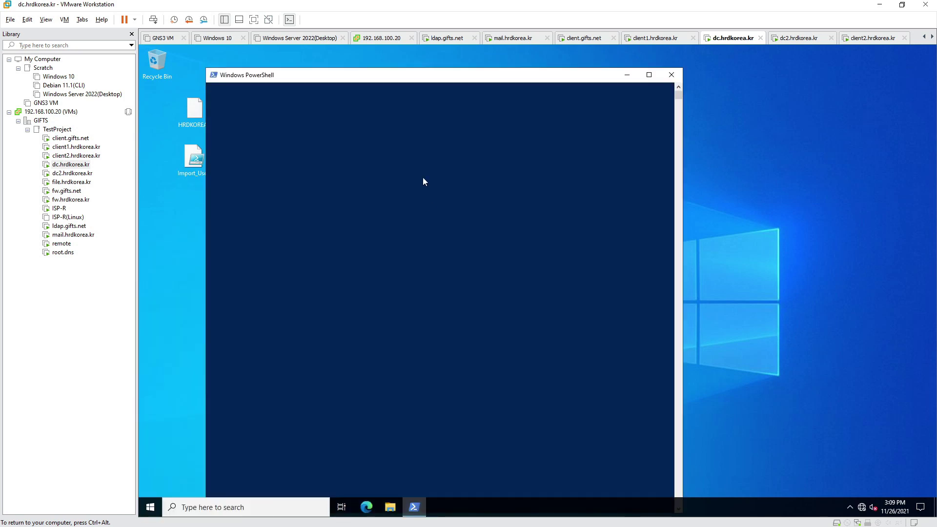
click(214, 75)
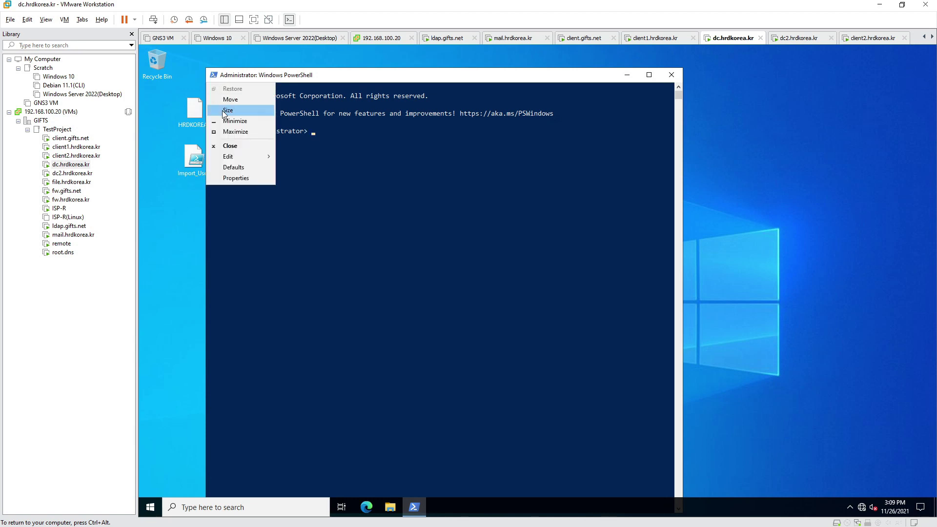
click(233, 178)
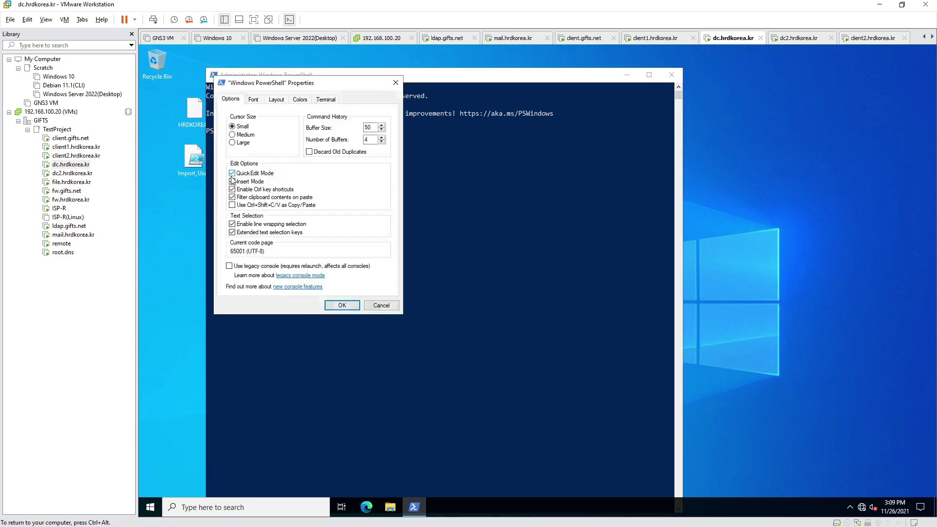
click(253, 99)
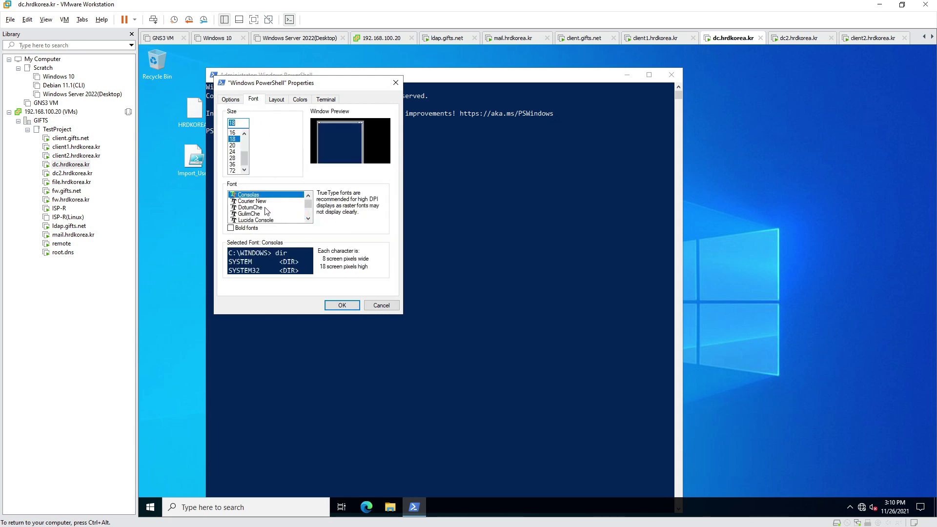
click(233, 158)
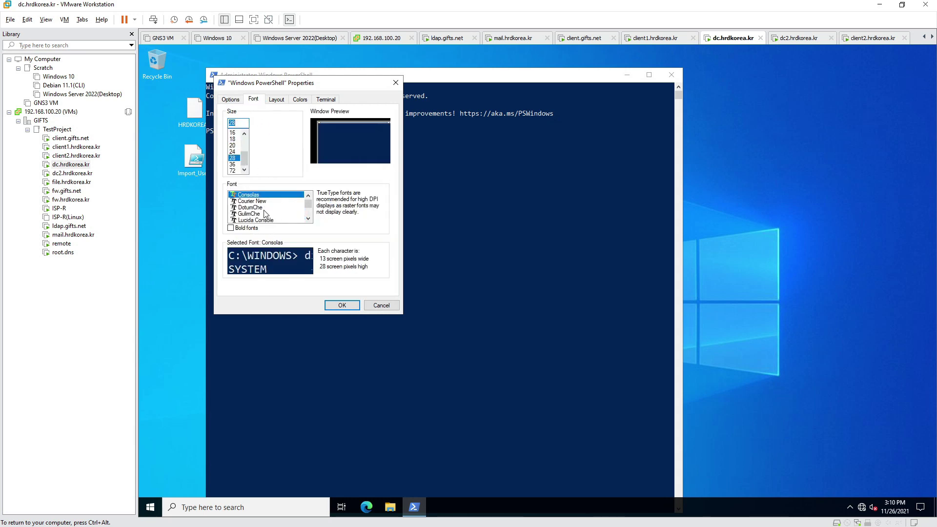
click(342, 305)
drag(407, 74, 359, 101)
click(364, 173)
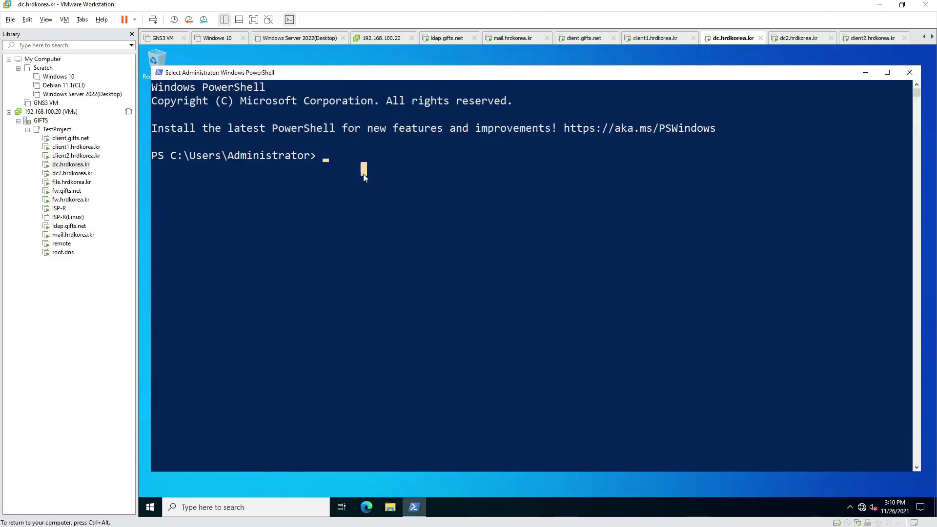
Step: Run install-adcsonlineresponder -force, which errors that the Online Responder role service must be added first
text(install-)
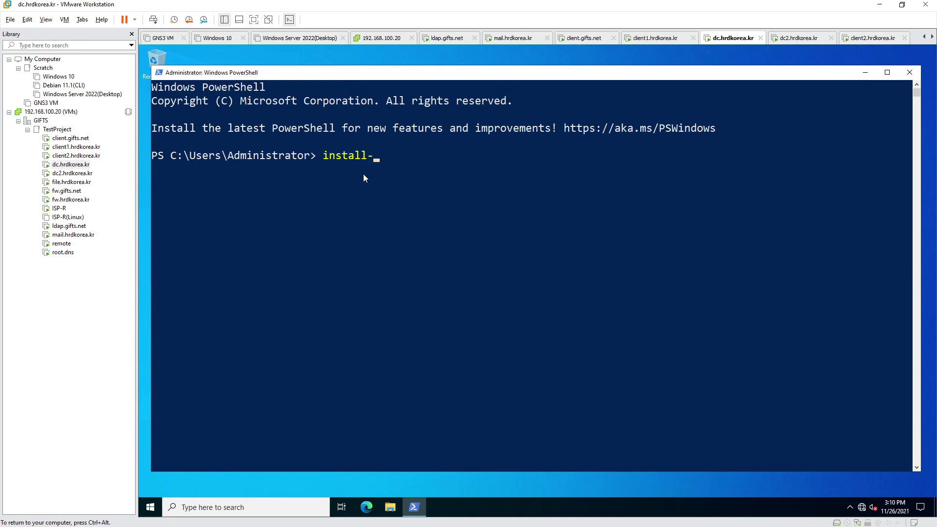
text(adcsoc)
key(BackSpace)
key(BackSpace)
text(olinere)
key(BackSpace)
key(BackSpace)
key(BackSpace)
key(BackSpace)
key(BackSpace)
key(BackSpace)
key(BackSpace)
key(BackSpace)
key(BackSpace)
key(BackSpace)
key(BackSpace)
key(BackSpace)
key(BackSpace)
key(BackSpace)
key(BackSpace)
key(BackSpace)
key(BackSpace)
key(BackSpace)
key(BackSpace)
click(402, 210)
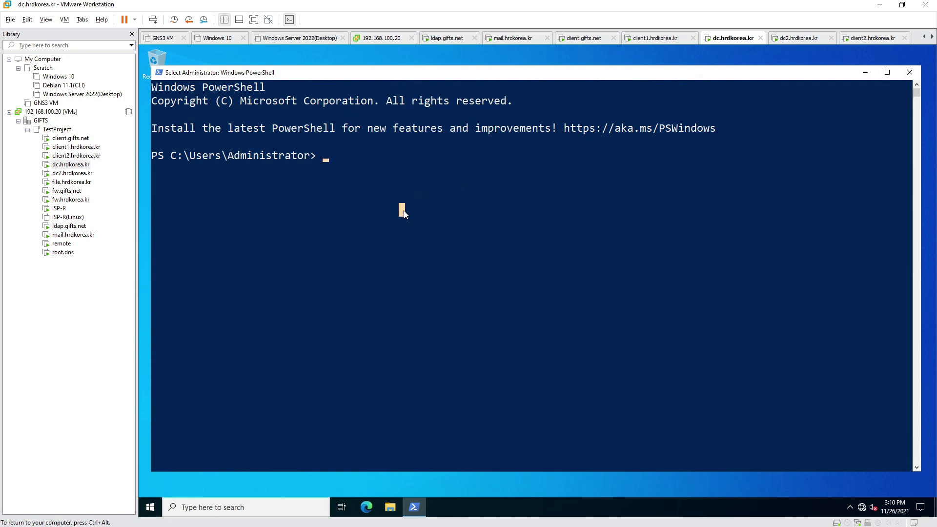
key(Return)
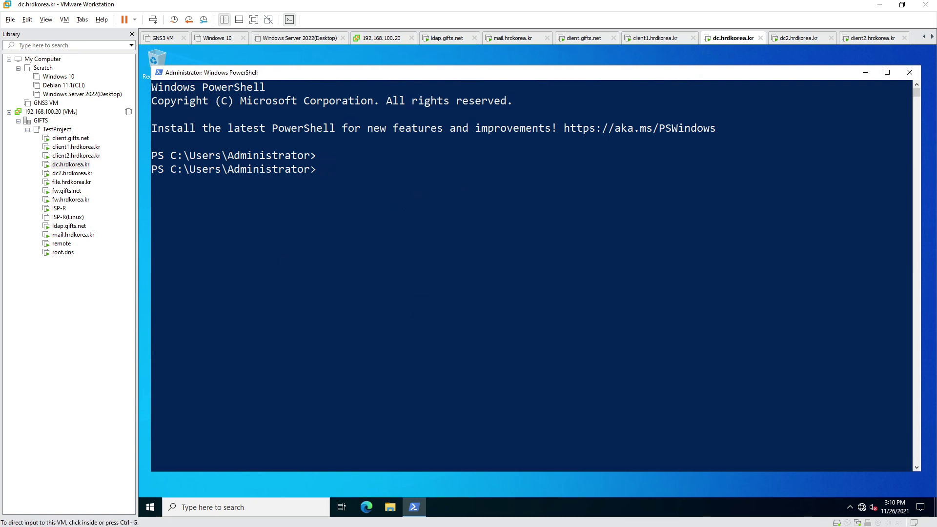
click(408, 224)
text(install-adcsonlie)
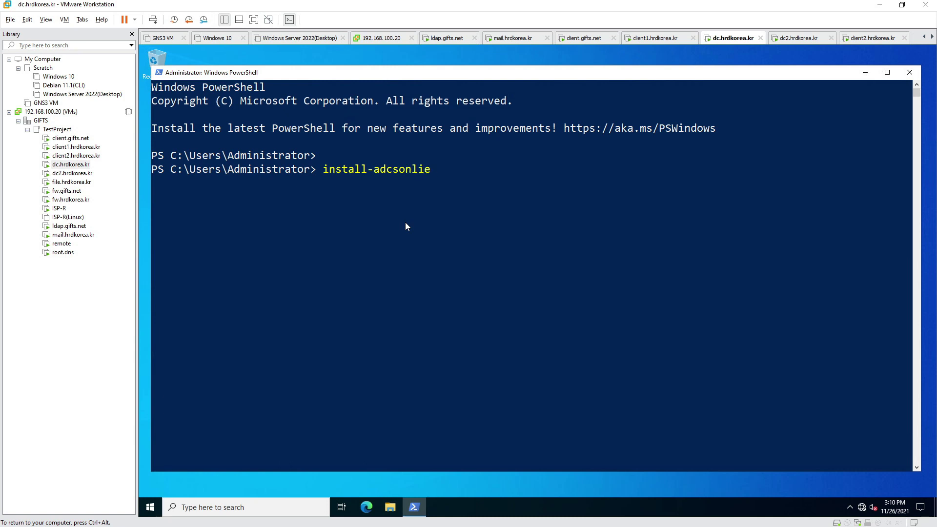
key(BackSpace)
key(BackSpace)
key(BackSpace)
key(BackSpace)
text(nlineresponder -force)
key(Return)
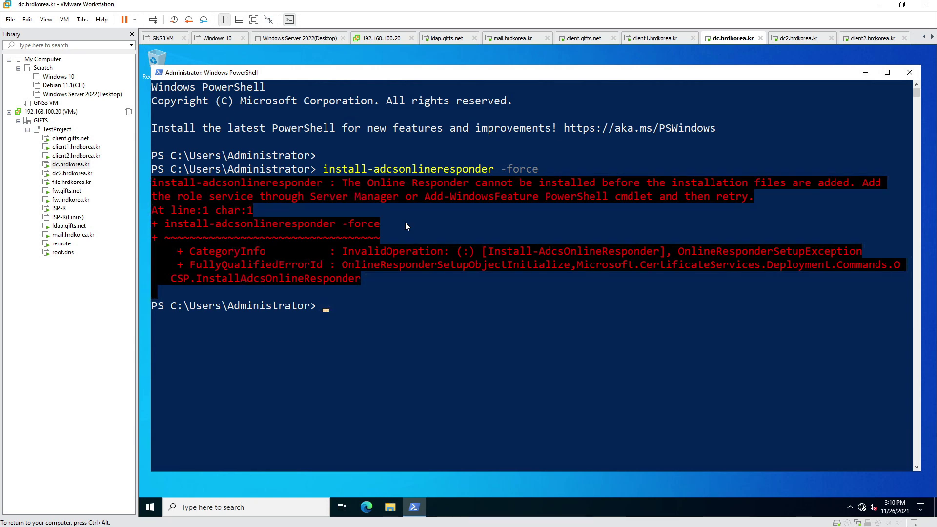
Step: Begin typing a Get-WindowsFeature command to check the Online Responder feature's status
text(install=-)
key(BackSpace)
key(BackSpace)
text(-windowsfeare ad)
key(BackSpace)
key(BackSpace)
key(BackSpace)
key(BackSpace)
key(BackSpace)
key(BackSpace)
key(BackSpace)
key(BackSpace)
key(BackSpace)
key(BackSpace)
key(BackSpace)
key(BackSpace)
key(BackSpace)
key(BackSpace)
key(BackSpace)
key(BackSpace)
key(BackSpace)
key(BackSpace)
key(BackSpace)
key(BackSpace)
key(BackSpace)
text(get-windoes)
key(BackSpace)
key(BackSpace)
Step: Run Get-WindowsFeature | more, quit the pager, and highlight the Available ADCS-Online-Cert entry
text(wsfe)
key(Tab)
text(| more)
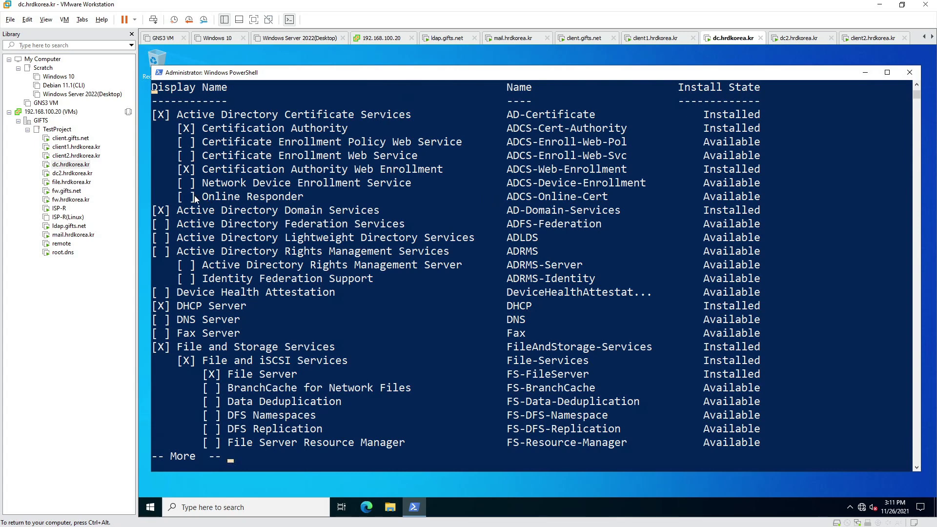
key(q)
click(509, 210)
drag(507, 196, 607, 199)
click(606, 198)
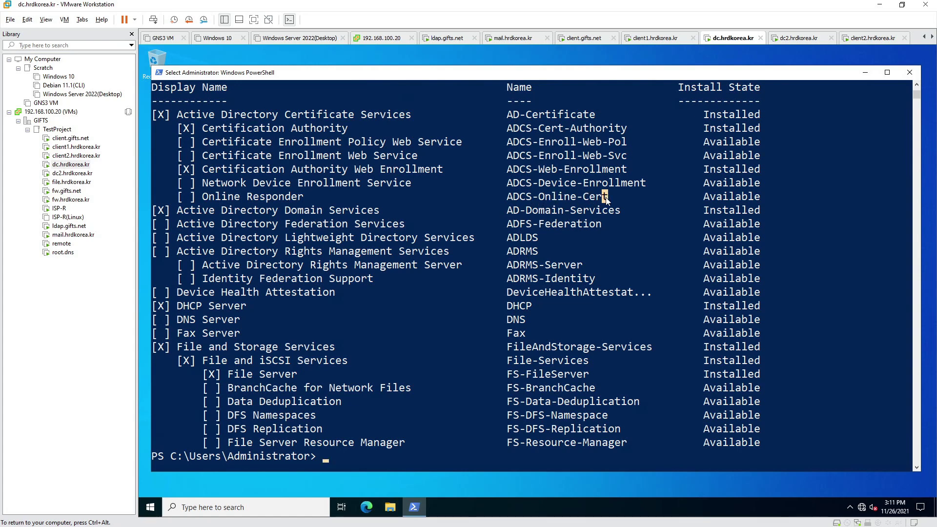
text(install=-)
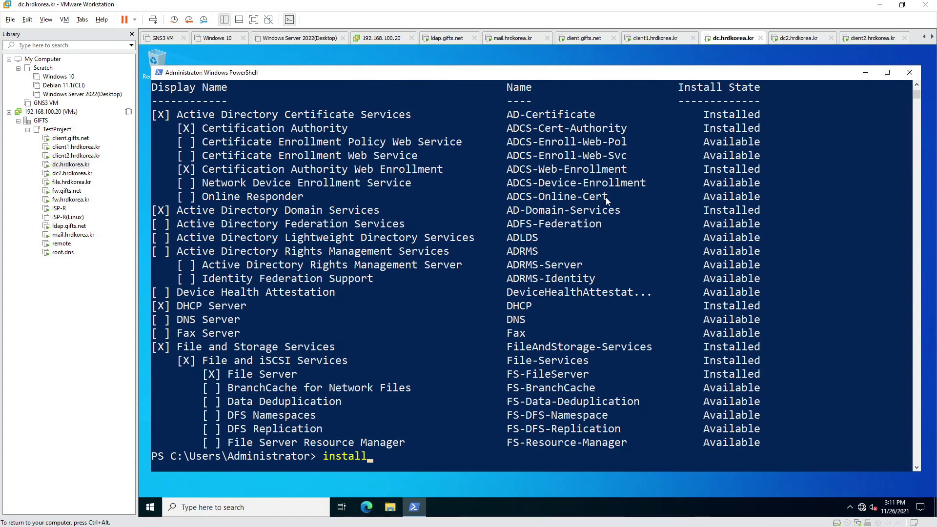
Step: Install the adcs-online-cert feature with -IncludeManagementTools
key(BackSpace)
key(BackSpace)
text(-windowsfeature A)
key(BackSpace)
text(adcs-online-cert -includ)
key(Tab)
key(Tab)
key(Return)
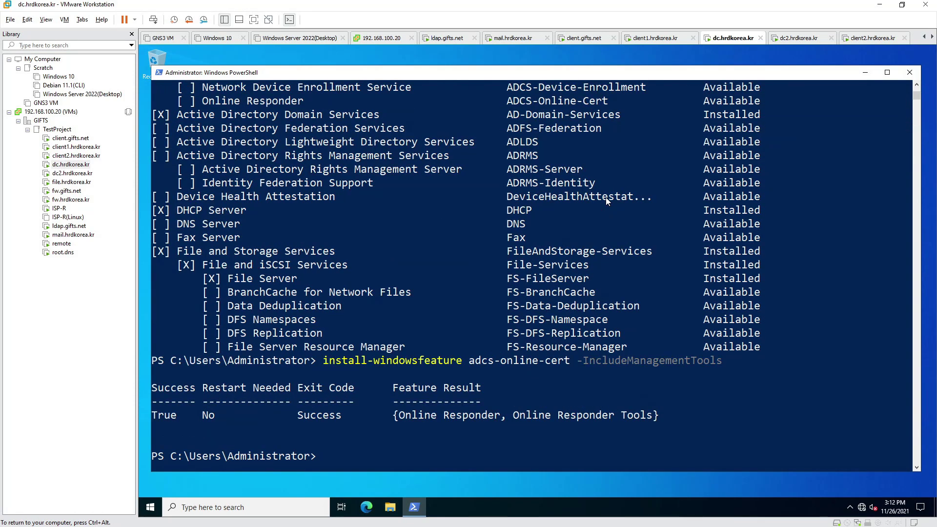
Step: Configure the Online Responder service with install-adcsonlineresponder -force
text(install-adcsonlineresponder -force)
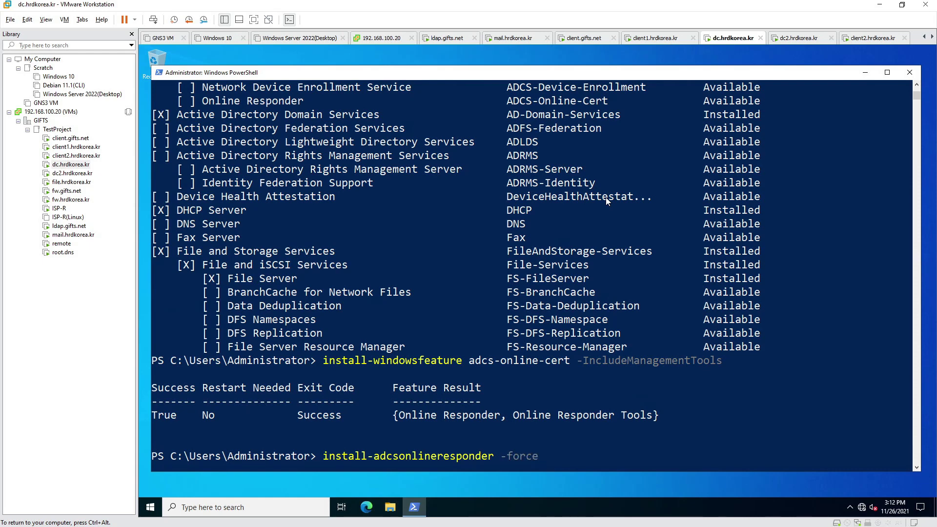
key(Return)
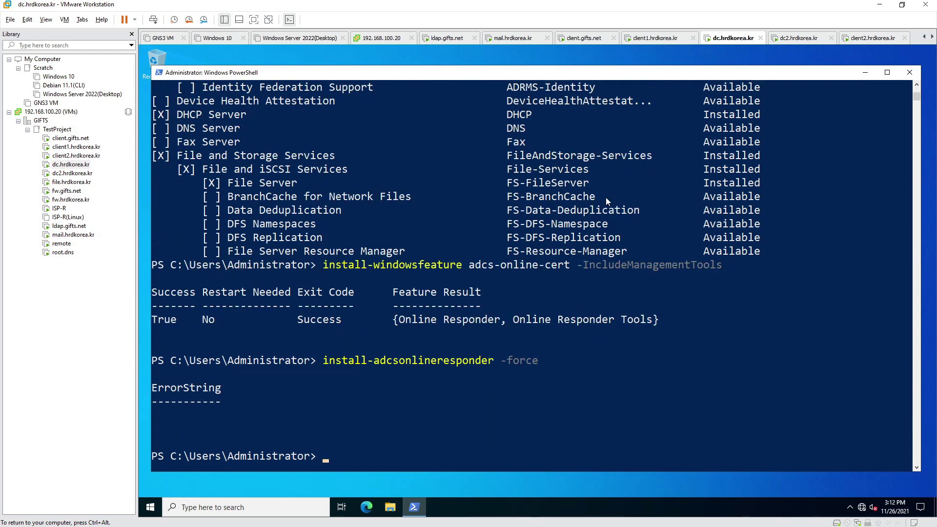
key(Return)
key(Return)
text(certsrv.msc)
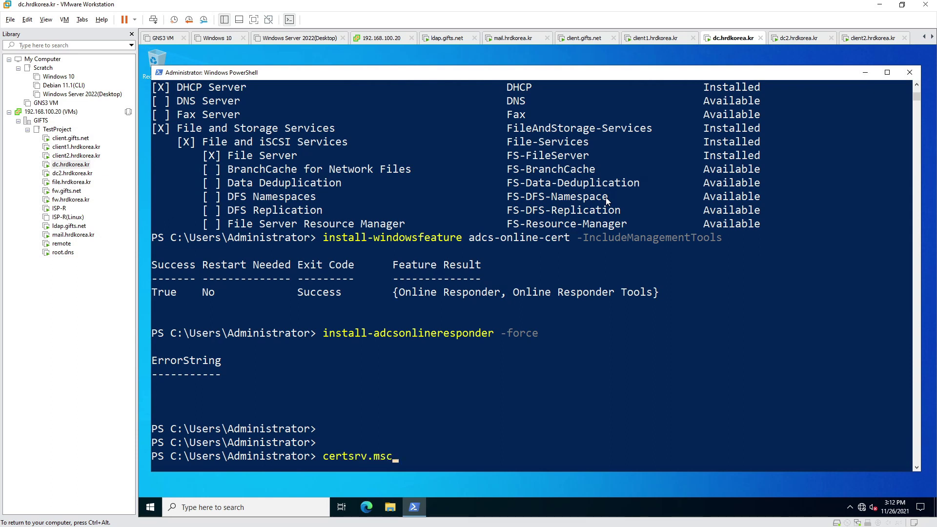
Step: Launch certsrv.msc, expand hrdkorea-CA, and choose Manage on its Certificate Templates folder
key(Return)
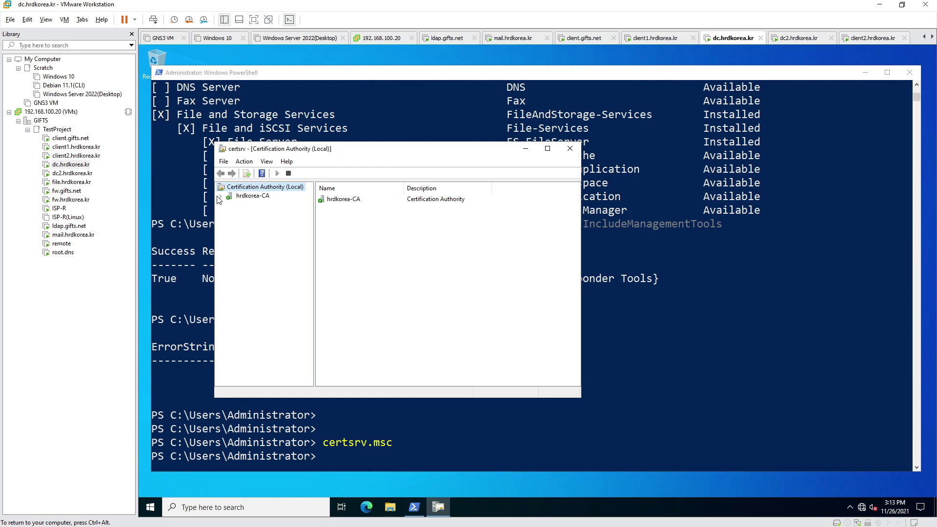
click(221, 196)
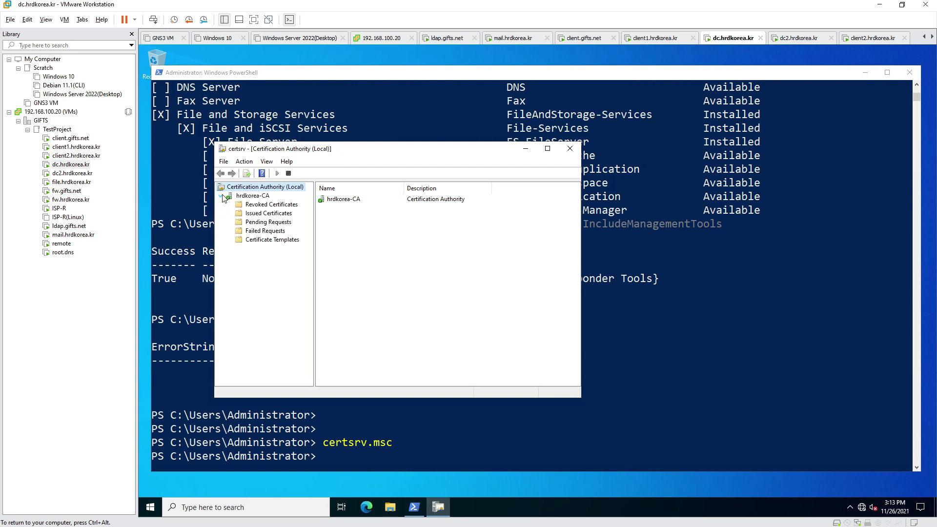
click(268, 240)
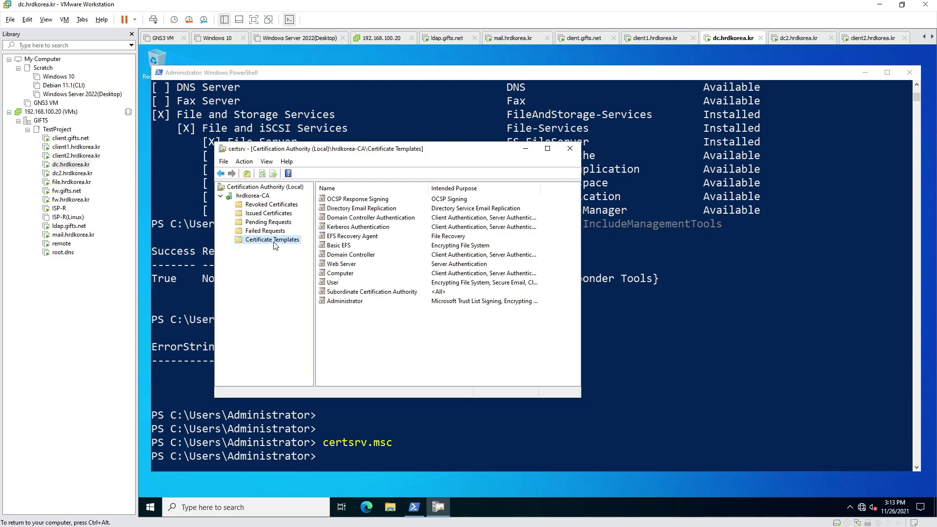
right_click(275, 246)
click(300, 249)
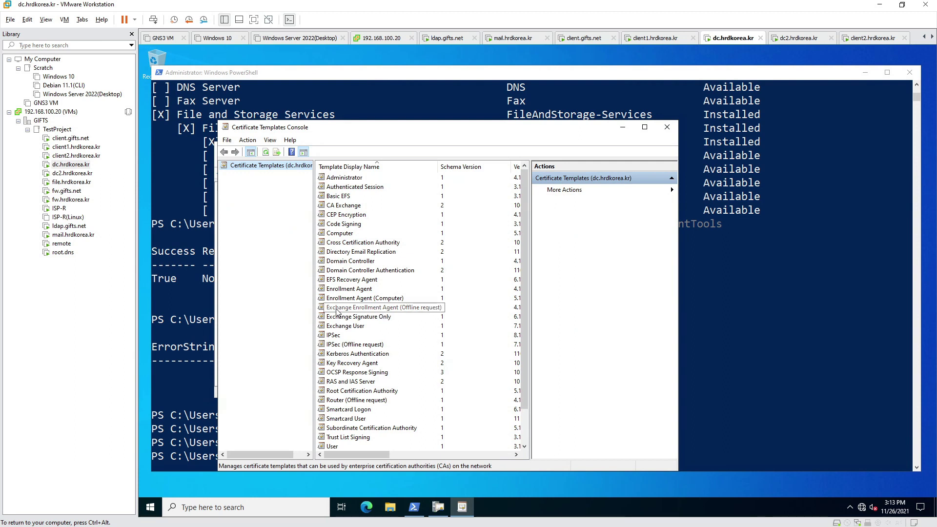
Step: Allow Authenticated Users Full Control on the OCSP Response Signing template's Security tab and apply
click(379, 375)
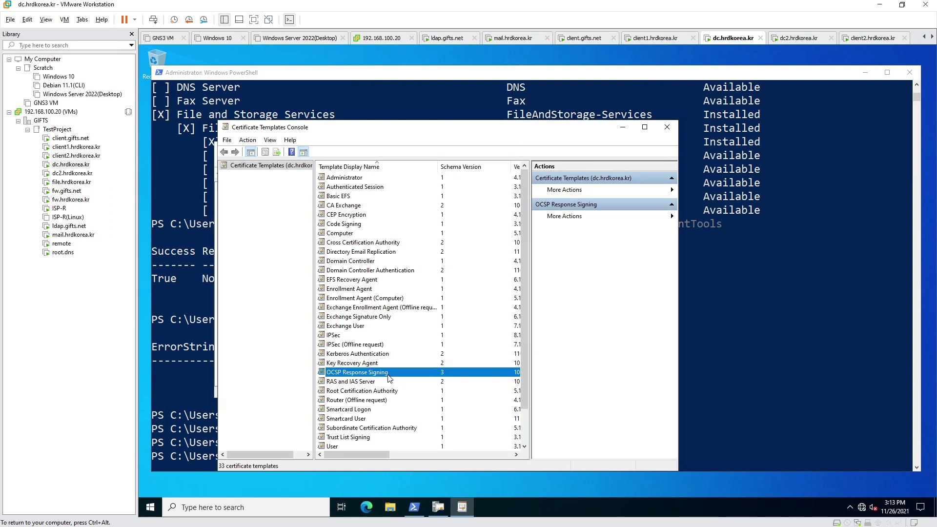
double_click(385, 375)
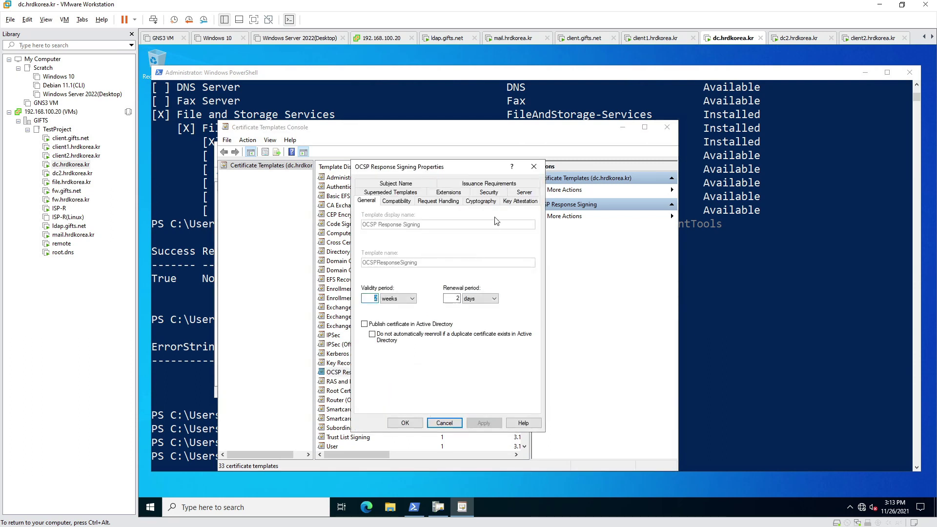
click(488, 193)
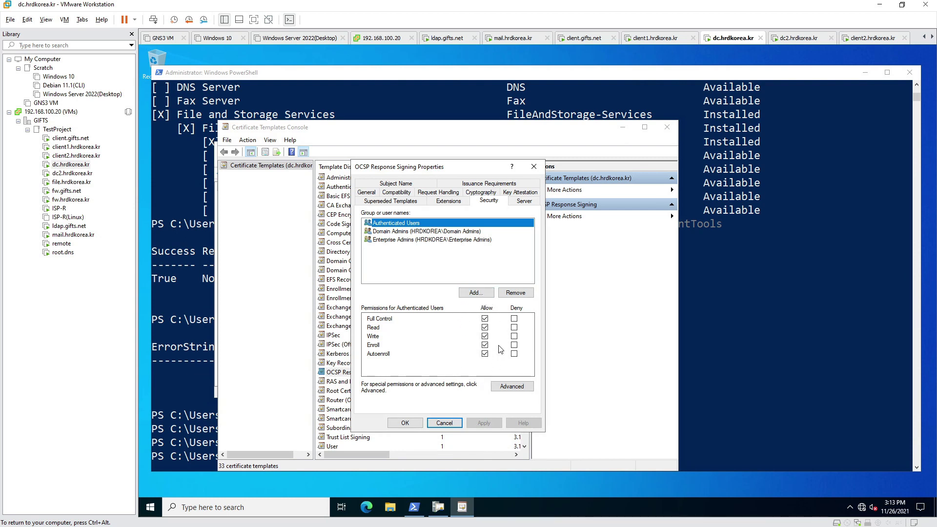
click(485, 319)
click(484, 336)
click(485, 345)
click(485, 354)
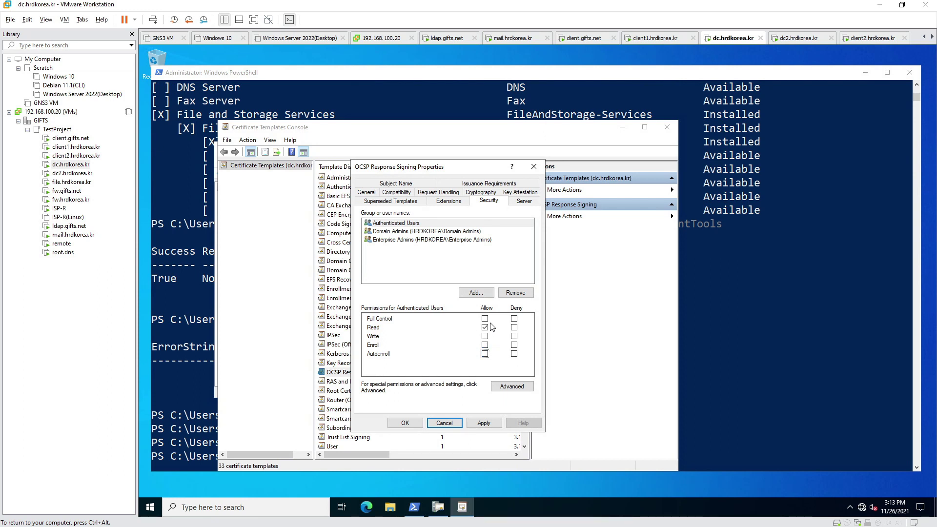
click(484, 318)
click(491, 424)
click(405, 423)
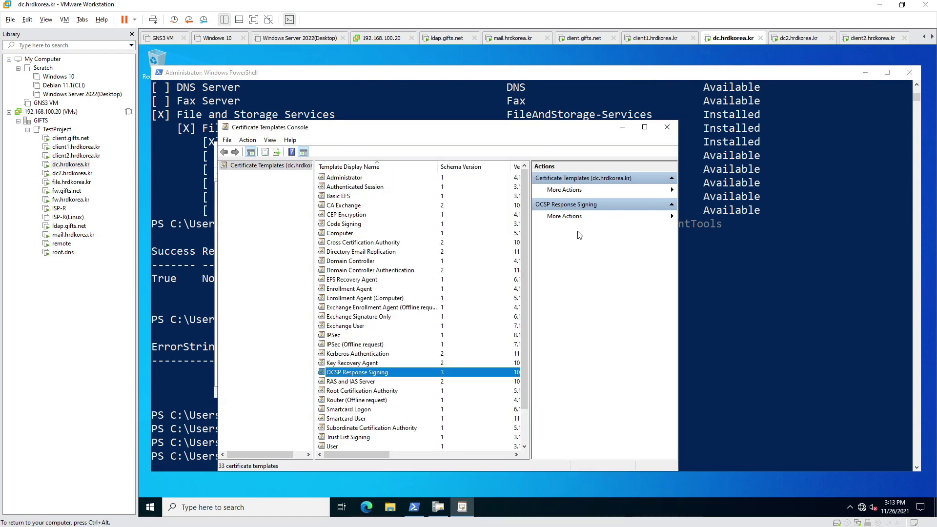
Step: Close the templates console and remove OCSP Response Signing from hrdkorea-CA's issued templates
click(666, 126)
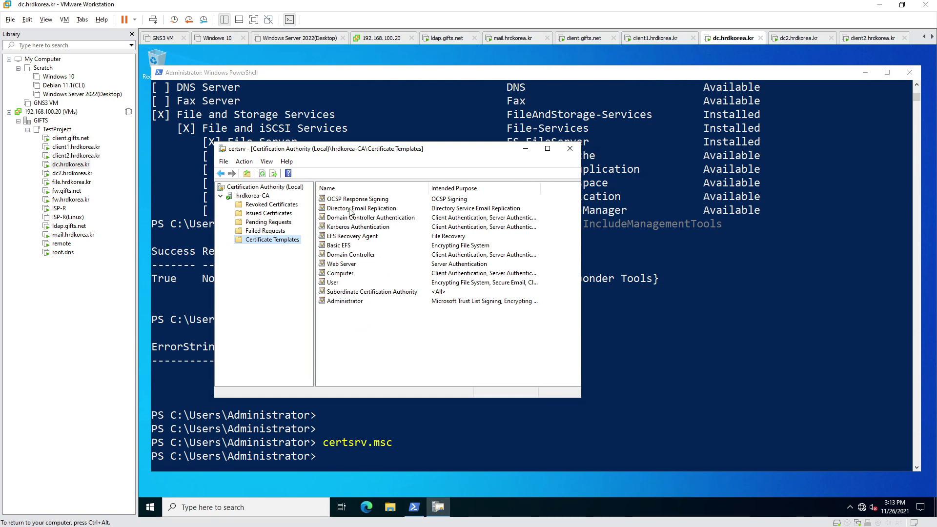
click(350, 202)
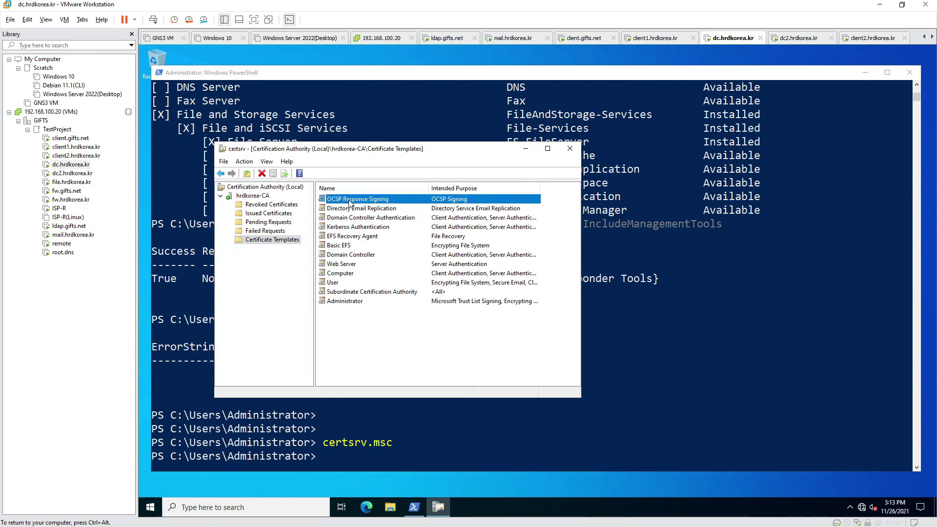
right_click(293, 244)
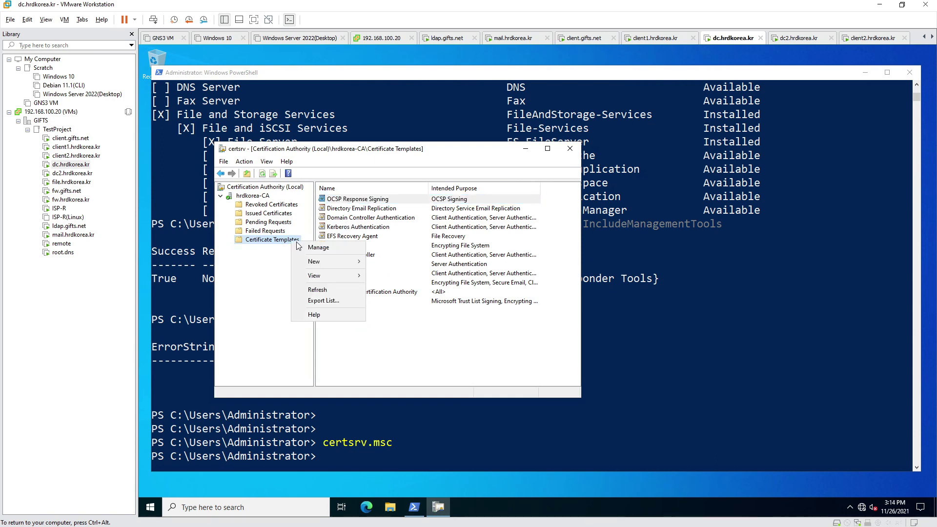
click(364, 201)
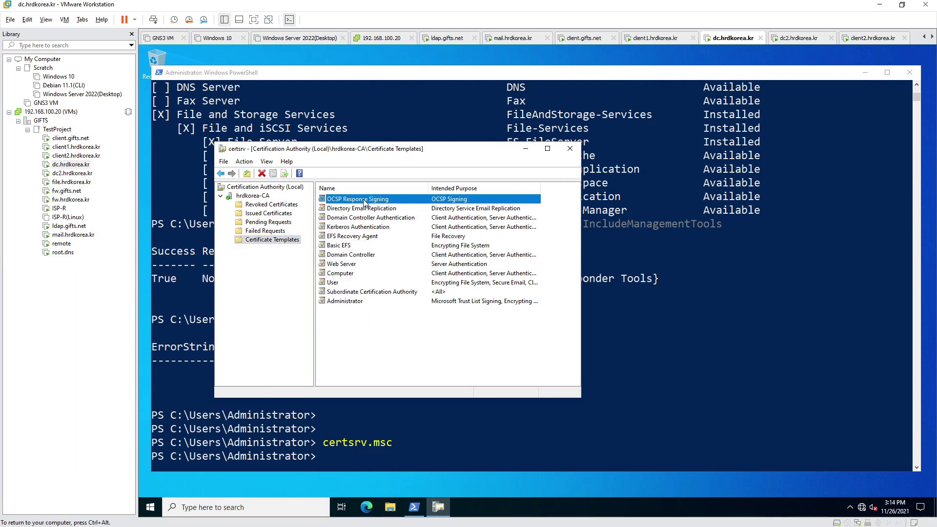
right_click(365, 201)
click(388, 207)
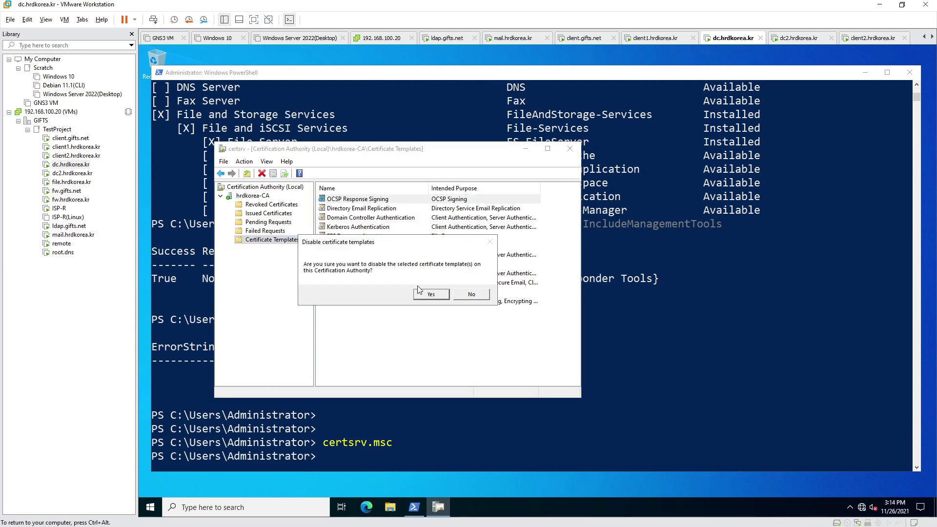
click(428, 294)
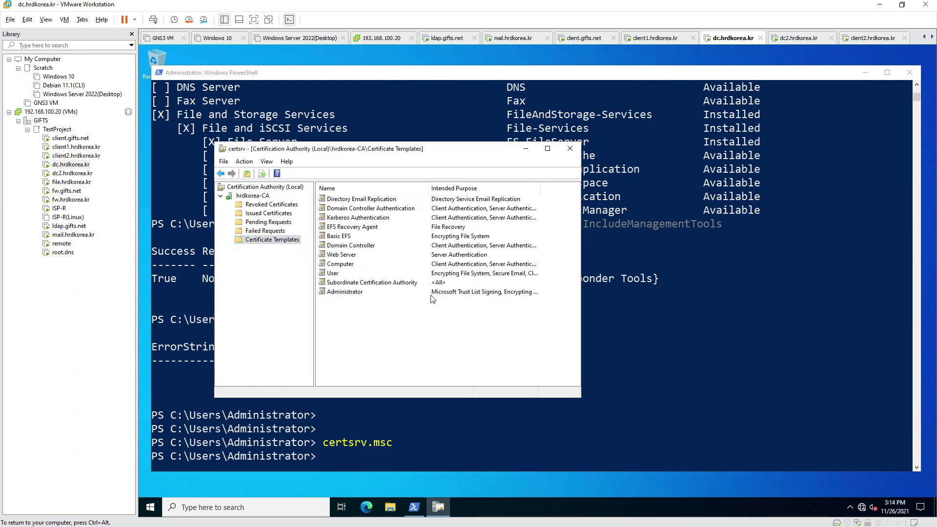
Step: Re-issue OCSP Response Signing as a new template, close certsrv, and enter ocsp.msc
right_click(276, 240)
mouse_move(315, 262)
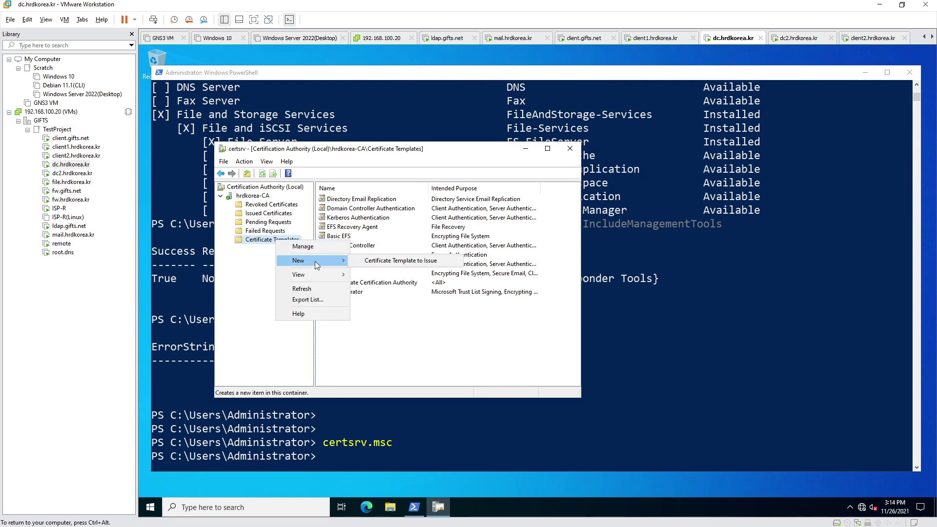
click(383, 261)
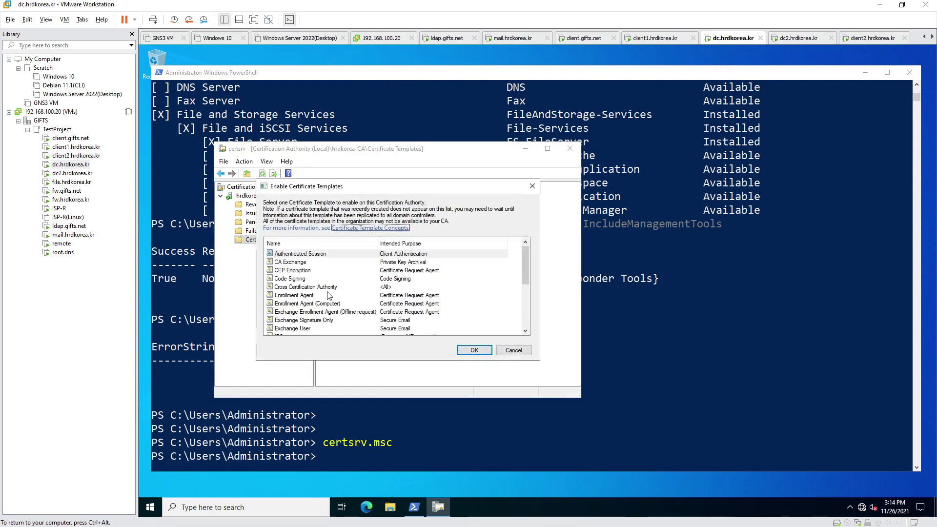
scroll(315, 293, down, 4)
double_click(315, 269)
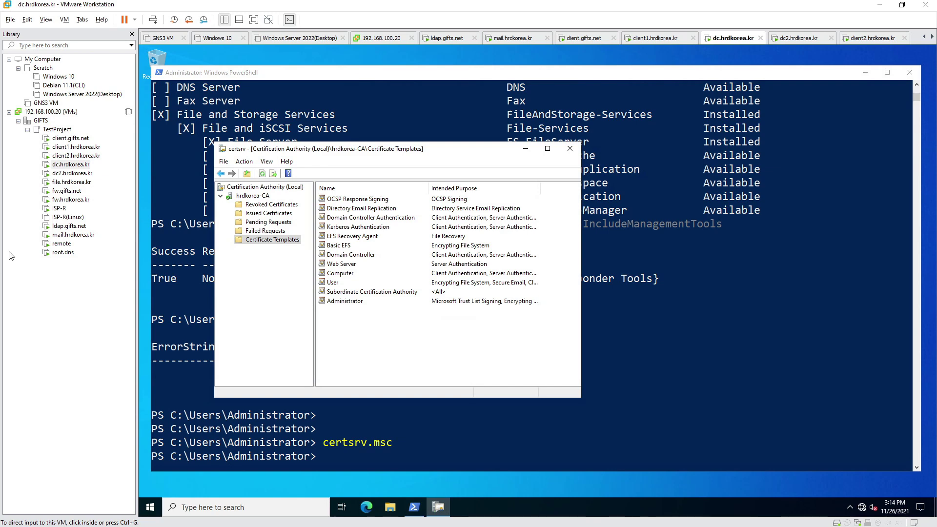
click(571, 149)
click(503, 225)
text(ocsp.msc)
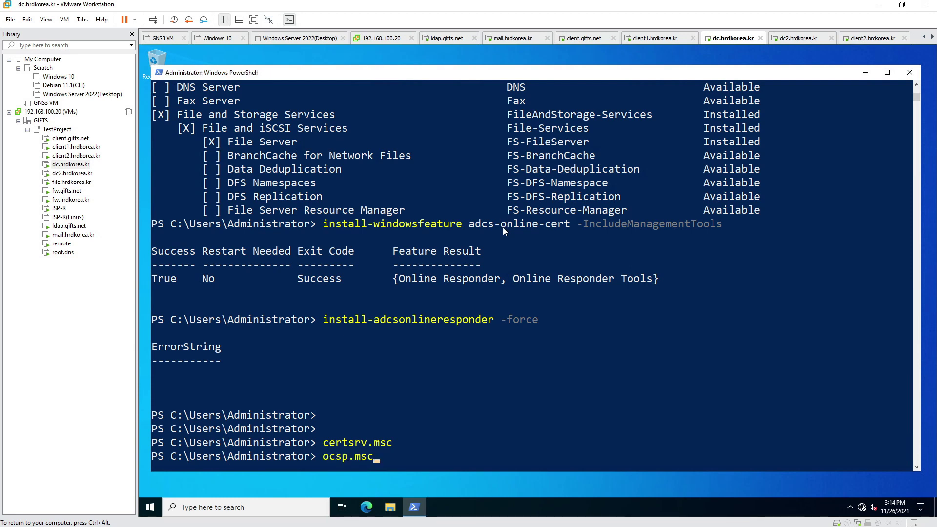
Step: Launch Online Responder Management and start the Add Revocation Configuration wizard
key(Return)
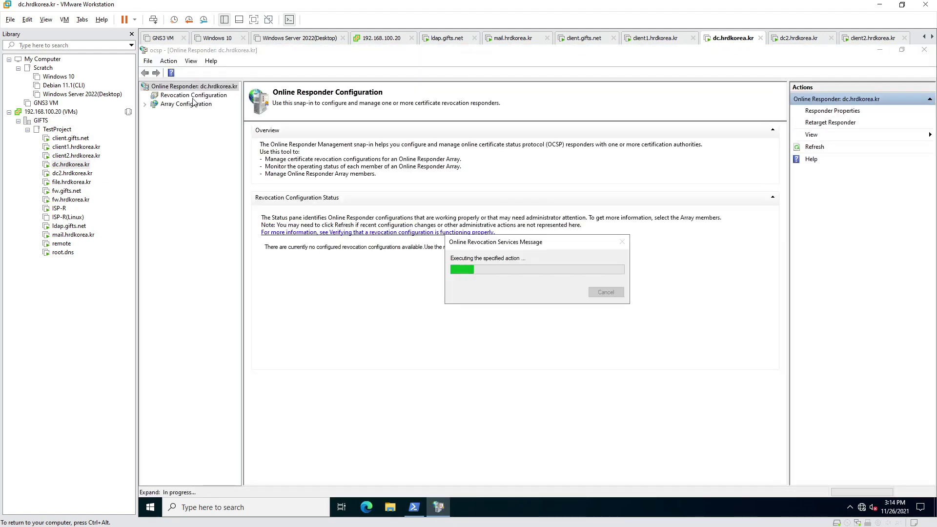
click(193, 97)
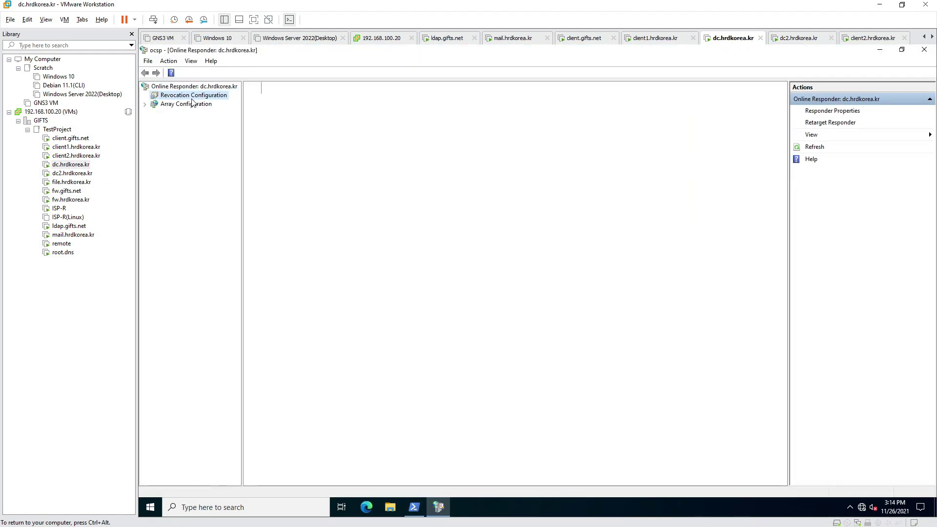
click(190, 87)
right_click(189, 88)
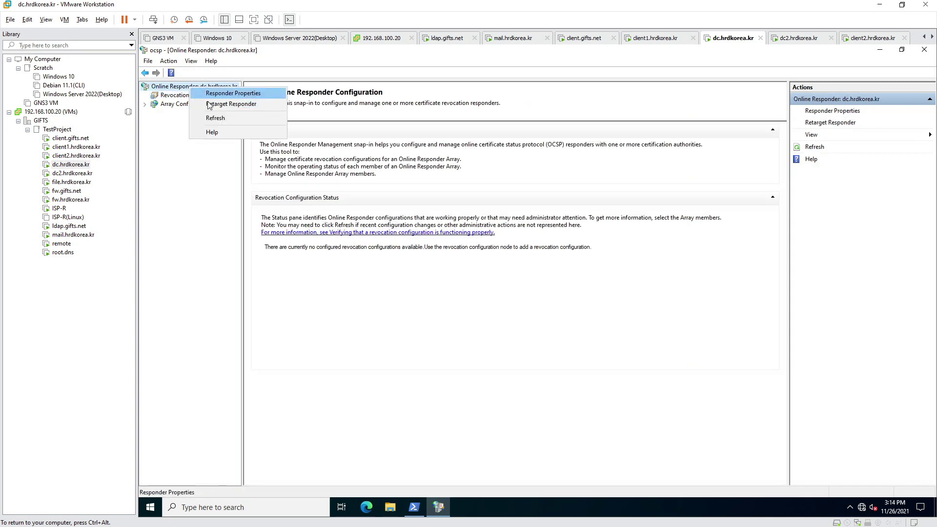
click(156, 117)
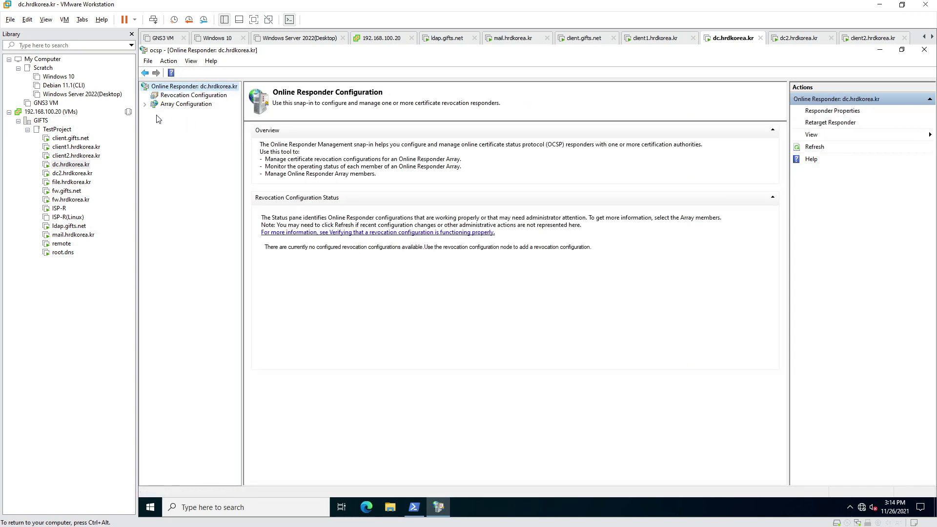
click(190, 97)
right_click(190, 97)
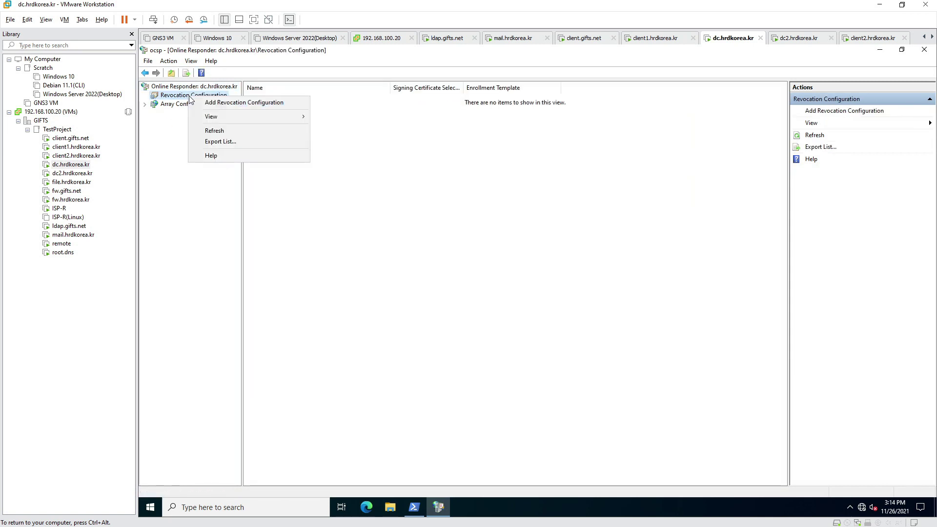
click(233, 106)
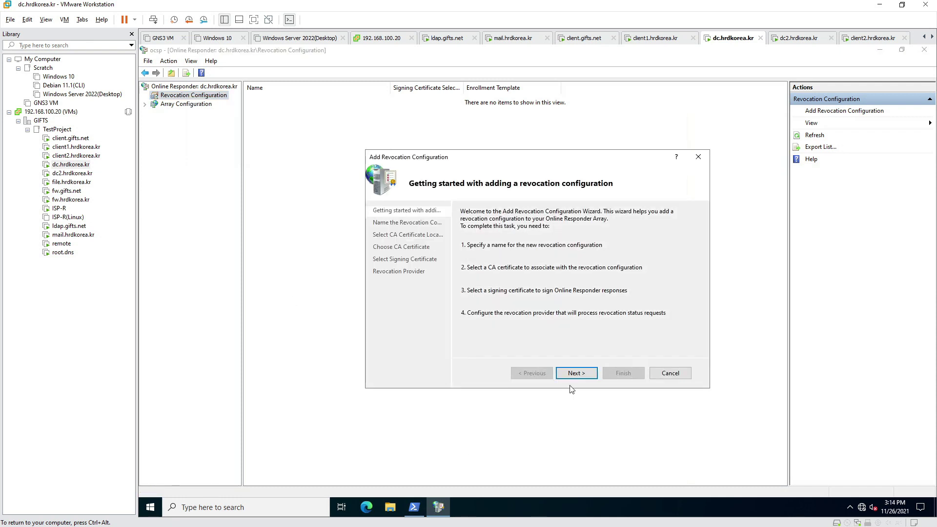
click(576, 374)
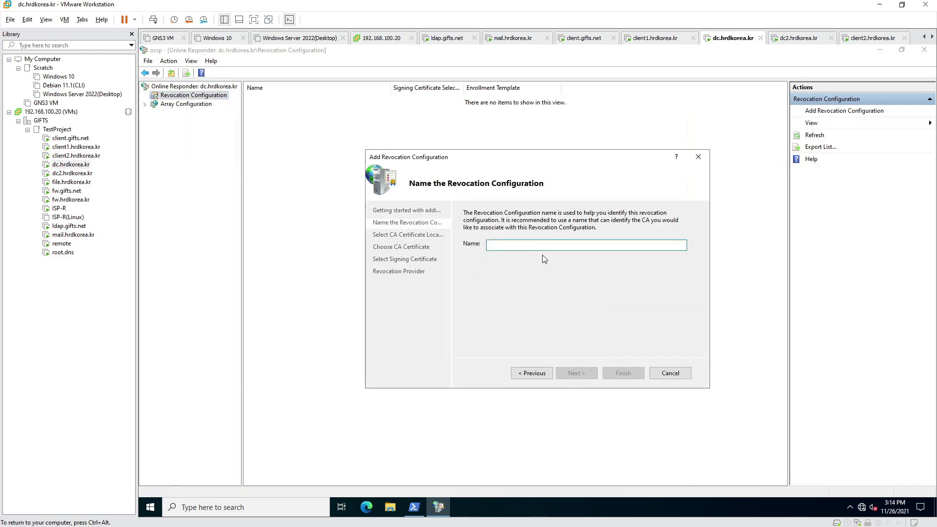
Step: Enter hrdkorea-OCSP as the revocation configuration name, fixing the typos
text(d)
key(BackSpace)
text(h)
key(BackSpace)
text(hrdkorea-)
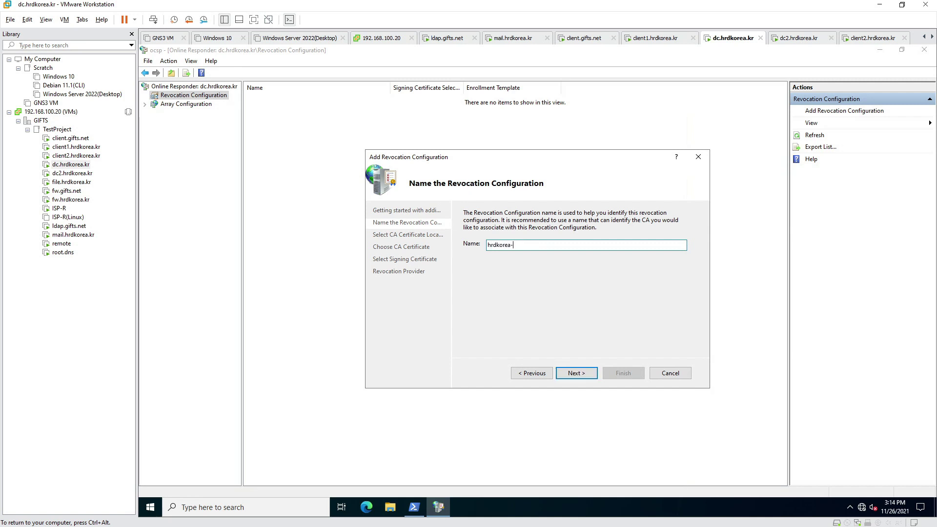
text(OCP)
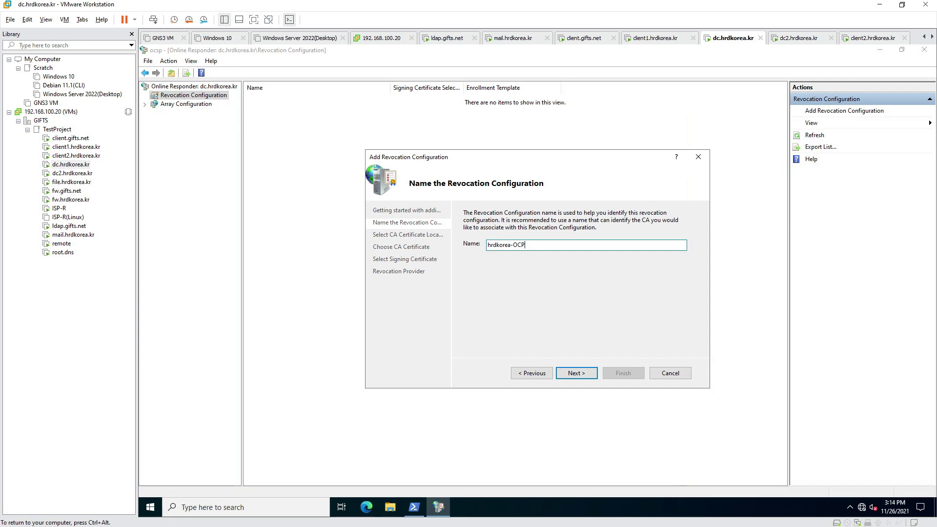
text(S(P)
key(BackSpace)
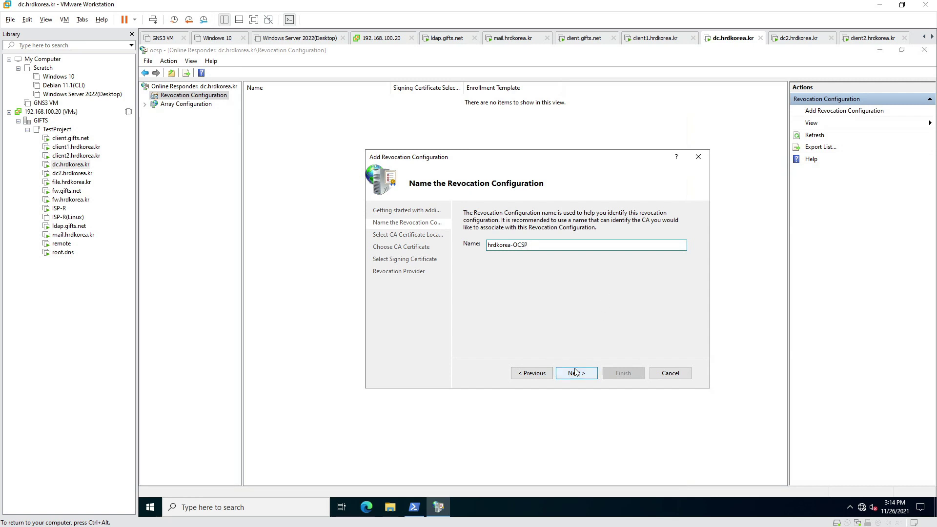
Step: Pick hrdkorea-CA from Active Directory, keep auto-enrolled OCSPResponseSigning certificates, and finish the wizard
click(576, 373)
click(576, 373)
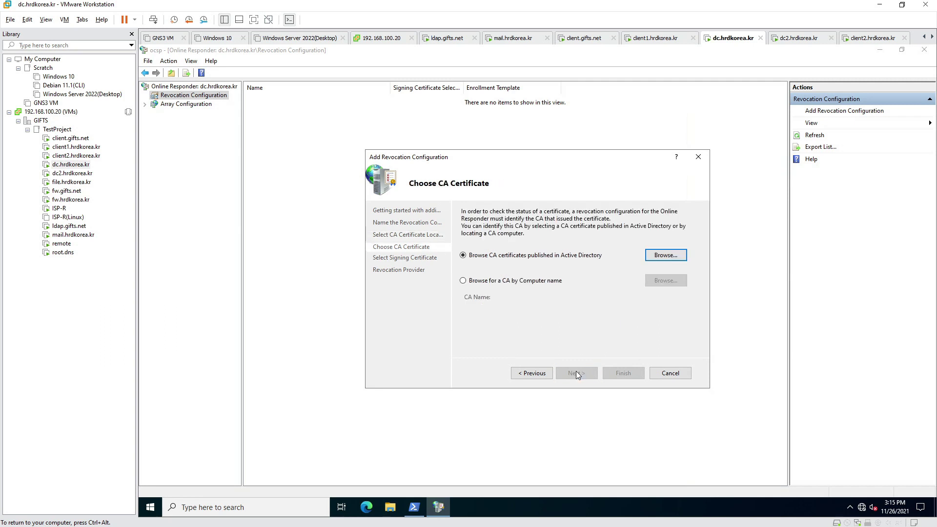
click(659, 259)
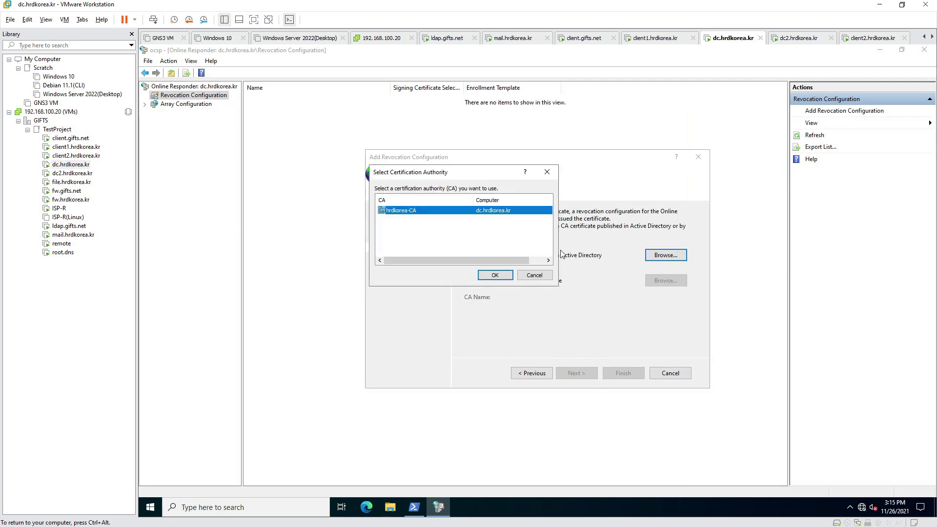
click(503, 274)
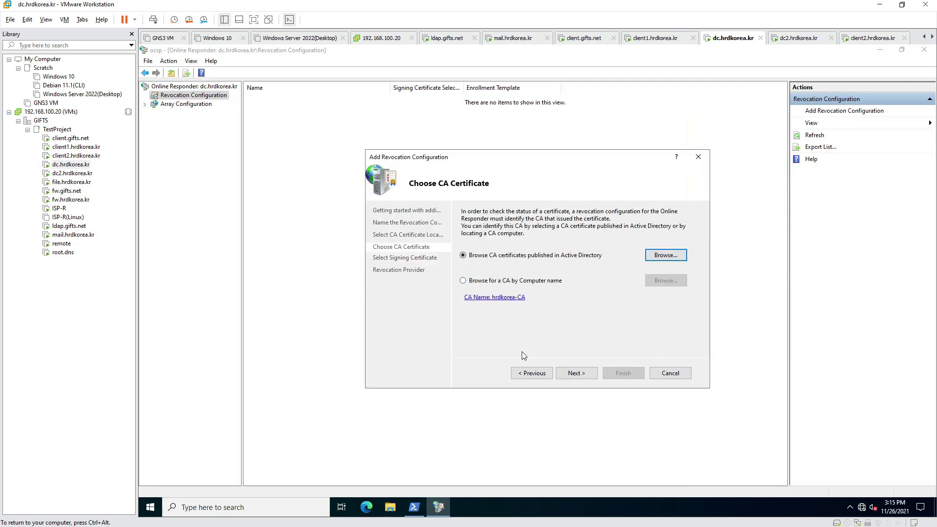
click(530, 373)
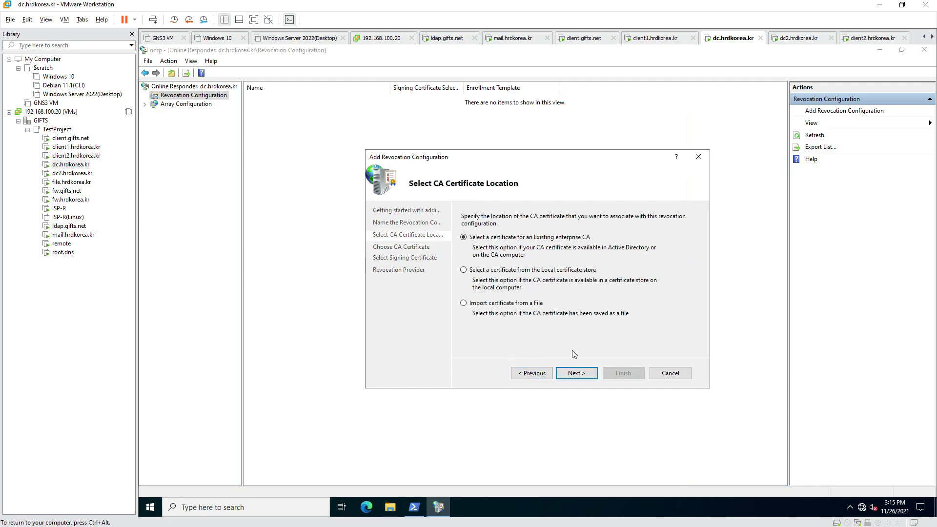
click(577, 374)
click(666, 255)
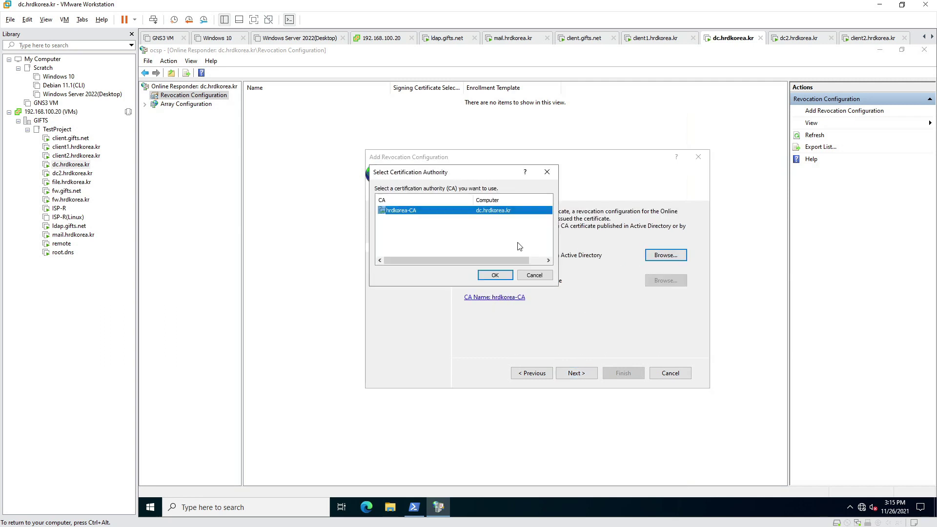
click(495, 276)
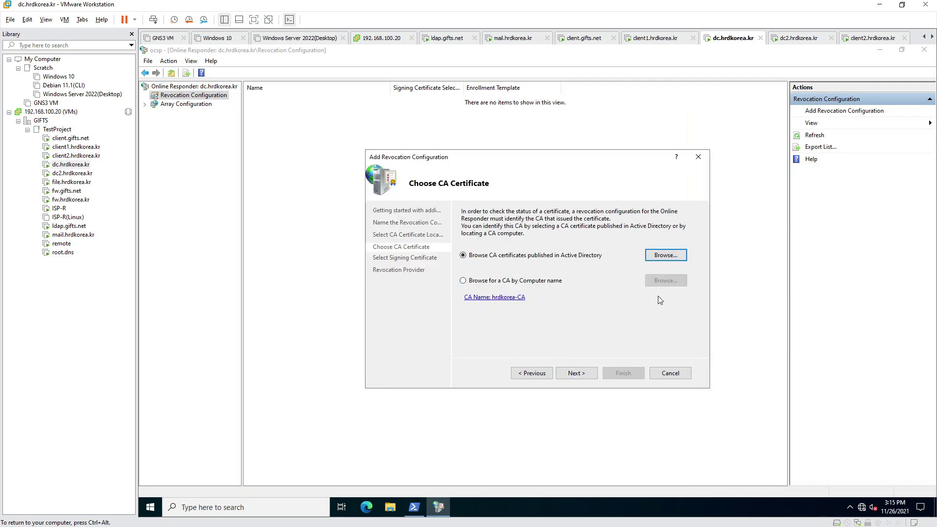
click(576, 373)
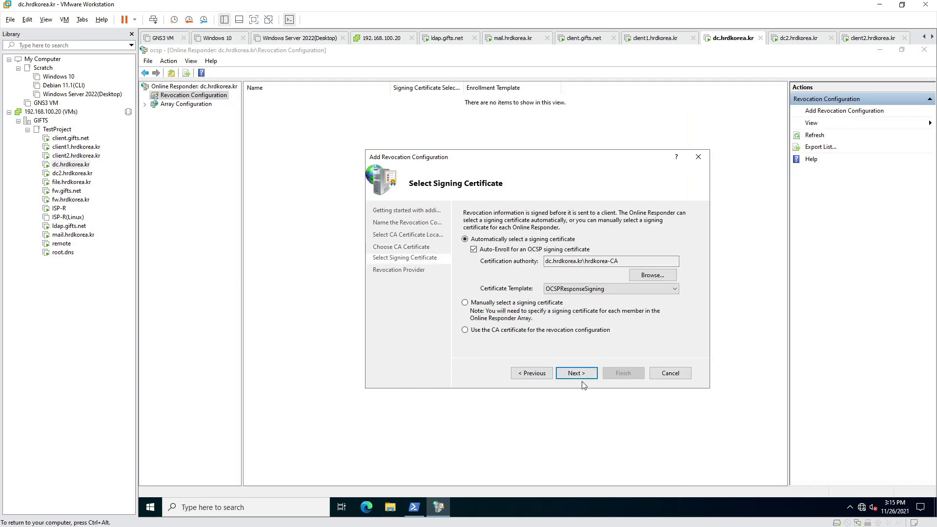
click(579, 375)
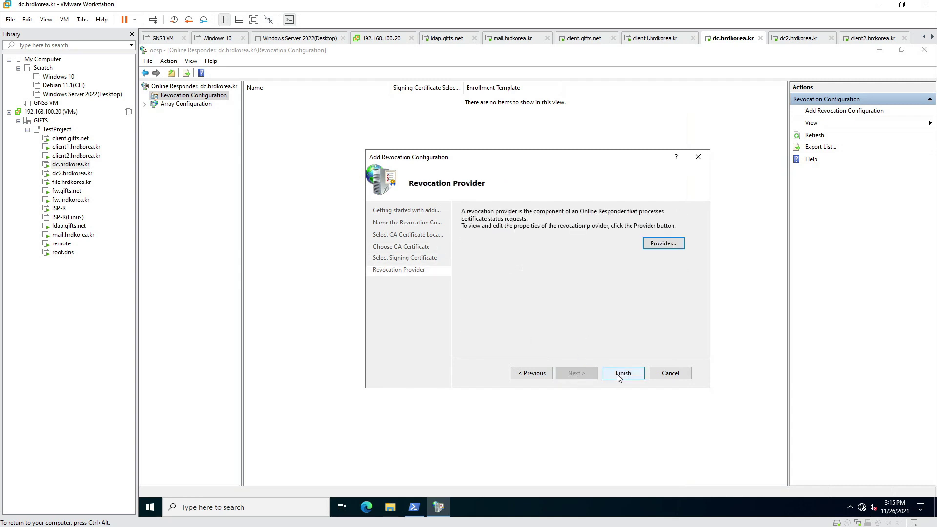
click(622, 375)
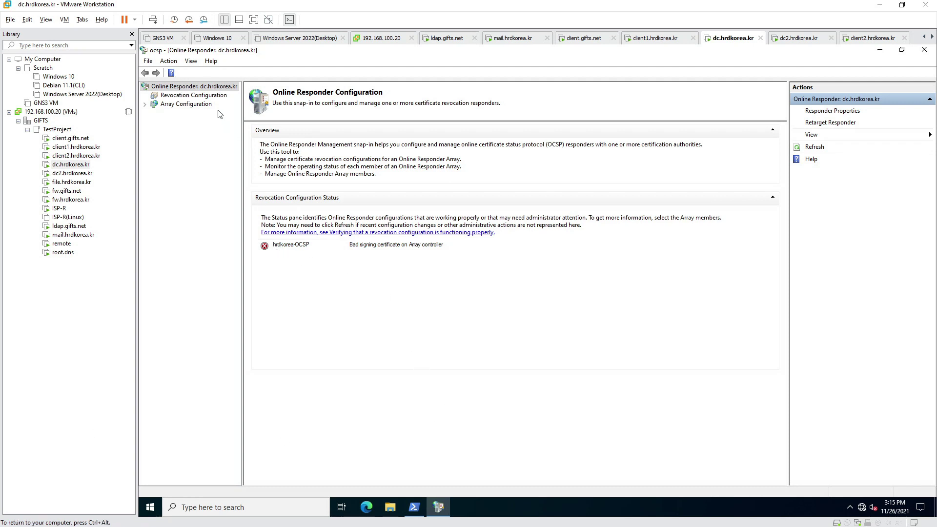
Step: Delete the hrdkorea-OCSP configuration from Revocation Configuration and confirm with Yes
click(205, 98)
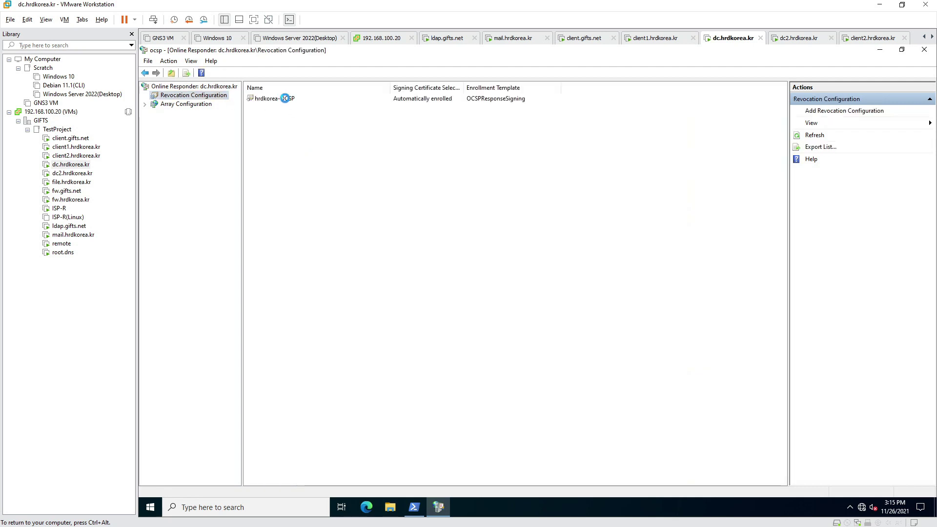
click(286, 98)
right_click(286, 98)
click(195, 97)
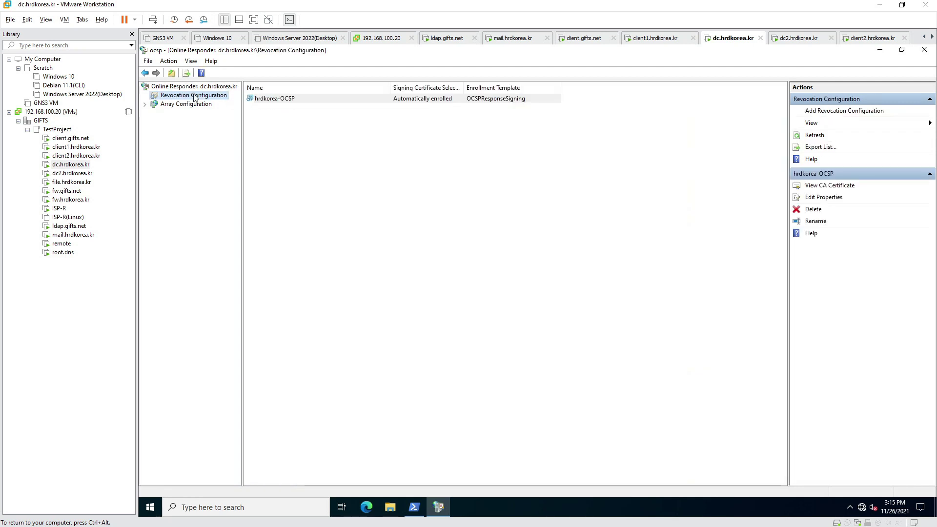
click(270, 100)
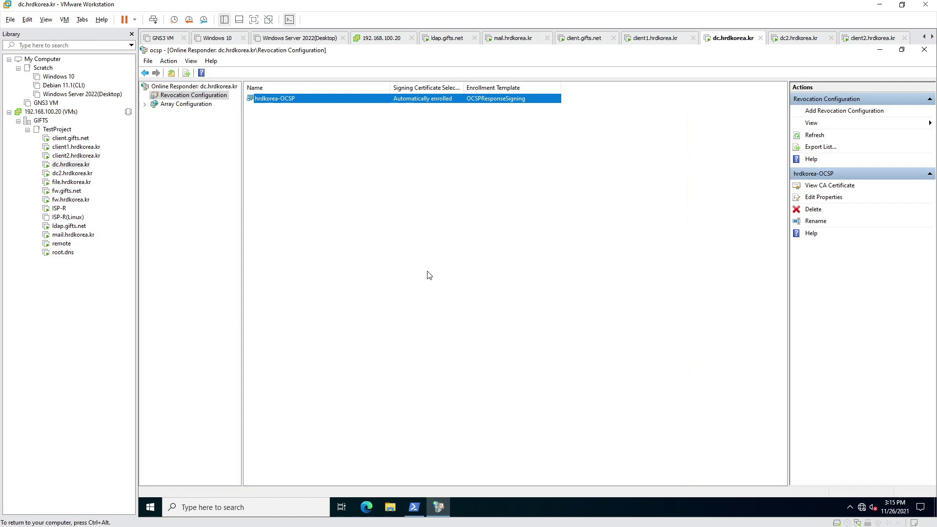
right_click(418, 99)
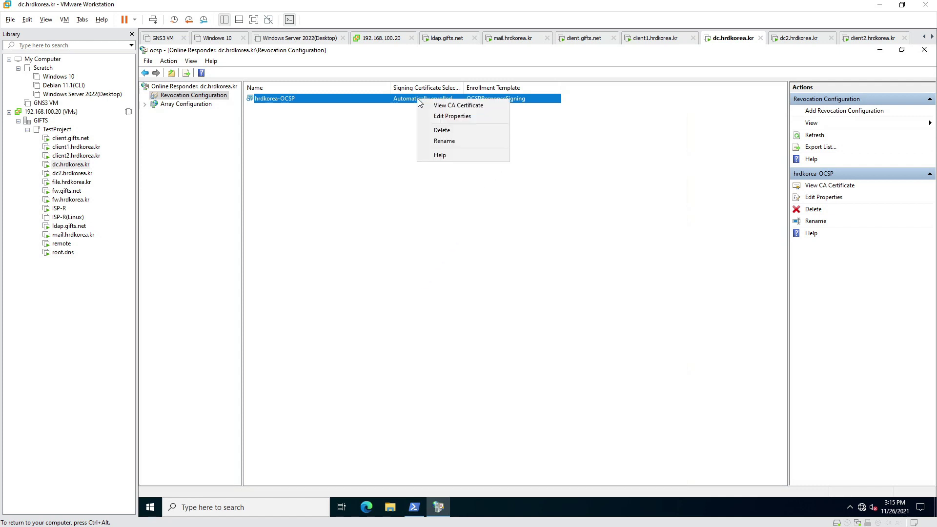
click(439, 130)
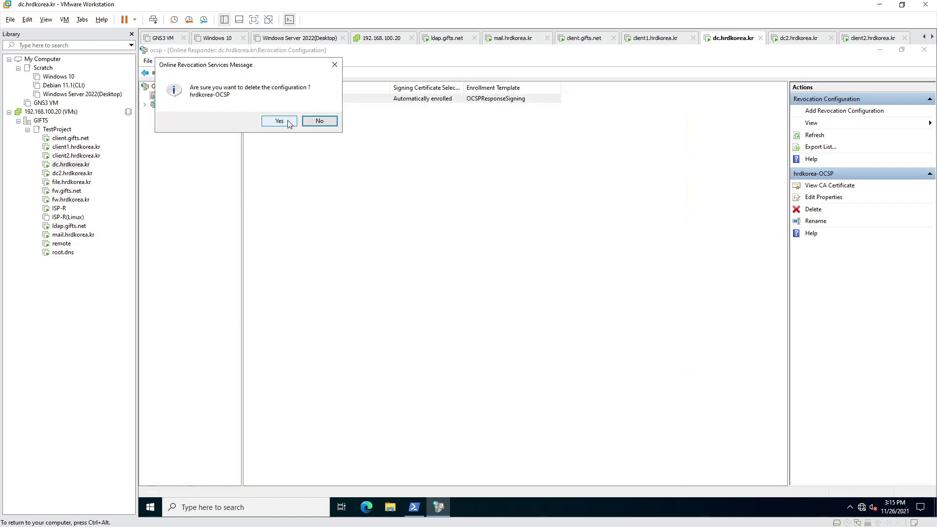
click(286, 123)
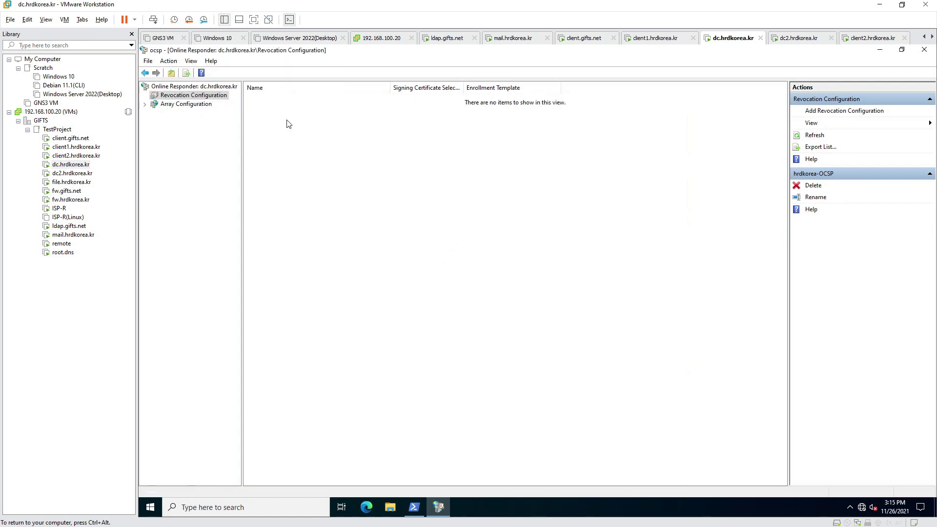
click(414, 507)
Step: Run certsrv.msc in PowerShell after the misspelled cersrv.msc is rejected
click(407, 352)
key(Escape)
text(cersrv.msc)
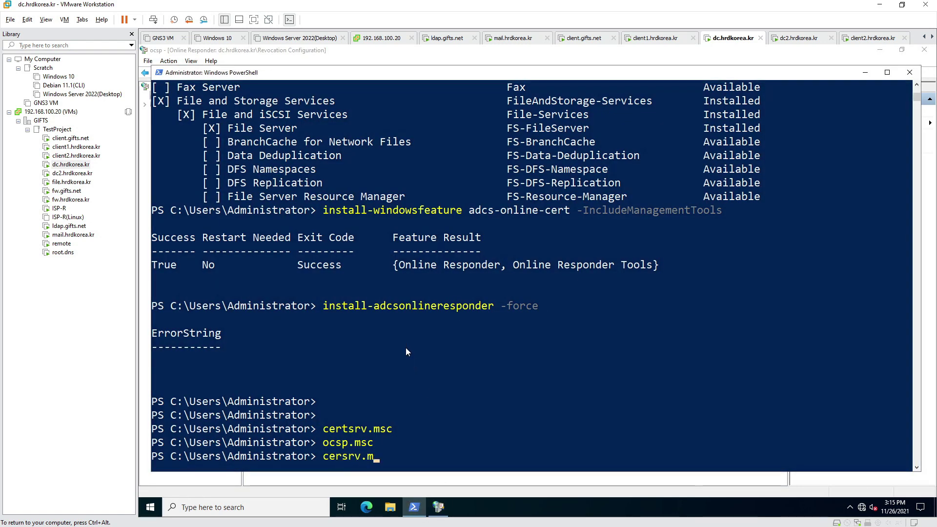
key(Return)
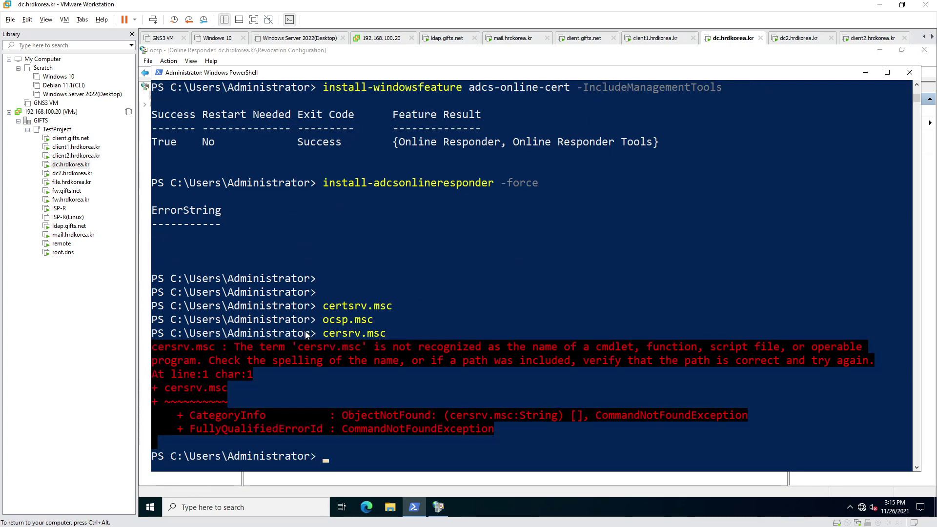
text(certms)
key(BackSpace)
key(BackSpace)
text(srv)
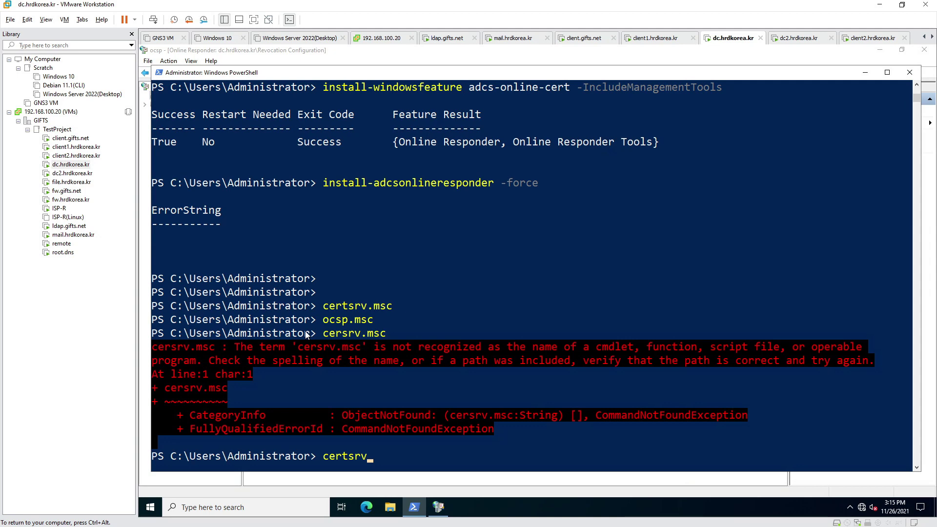
text(.msc)
key(Return)
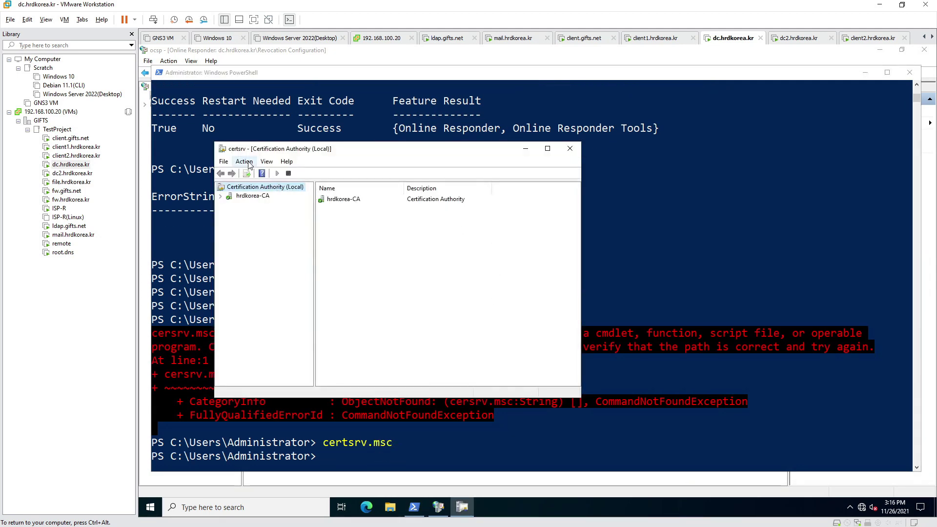
Step: Inspect hrdkorea-CA's HTTP CDP and AIA extension entries, cancel, and close certsrv
double_click(246, 196)
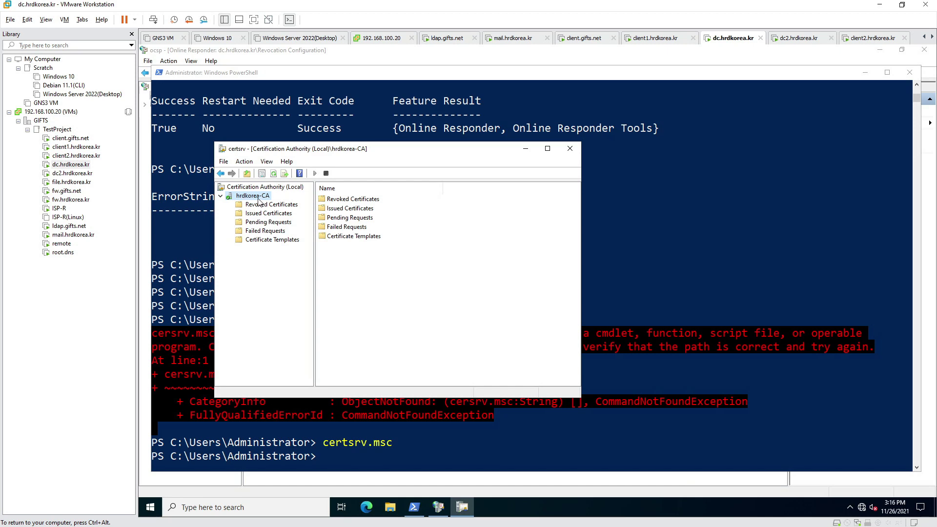
right_click(259, 197)
click(284, 258)
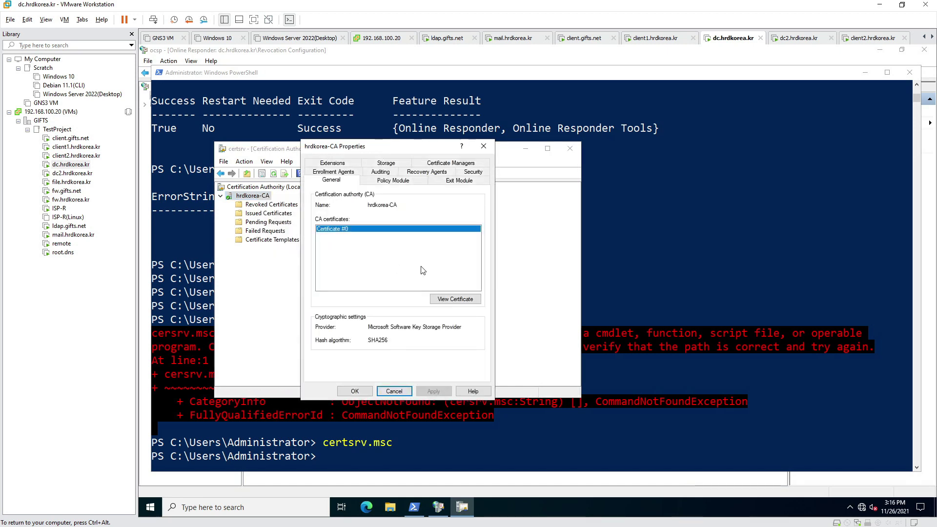
click(346, 165)
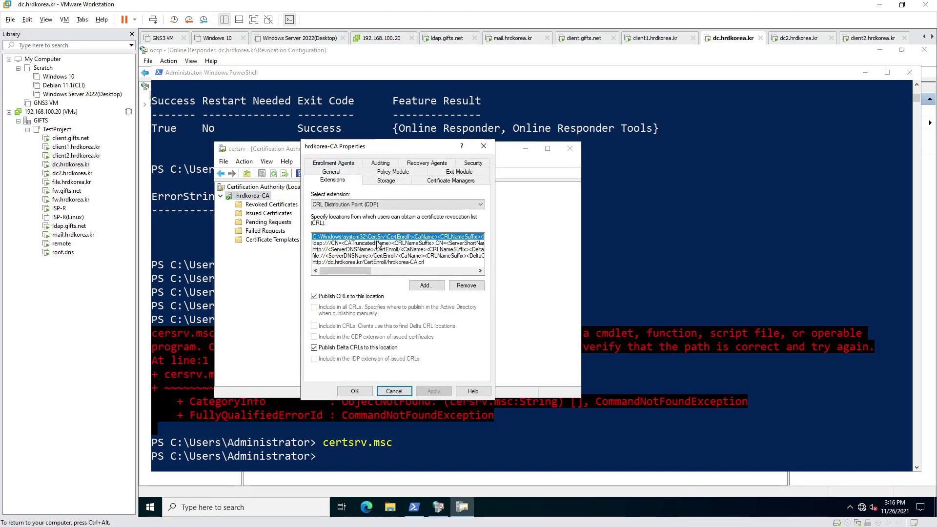
click(349, 263)
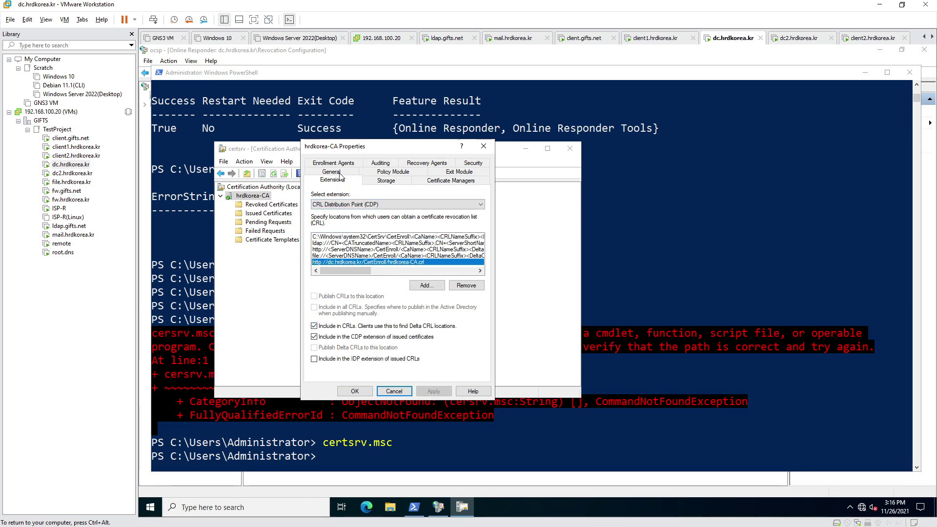
click(353, 205)
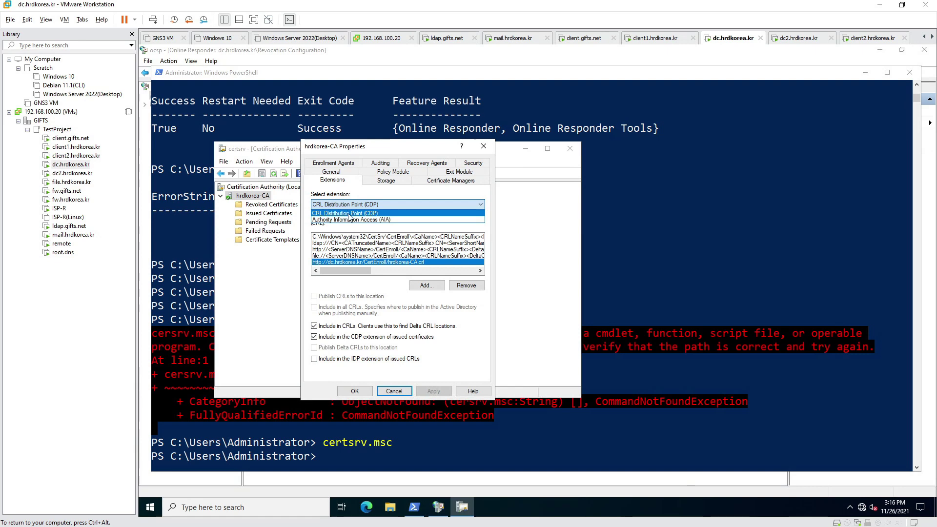
click(351, 220)
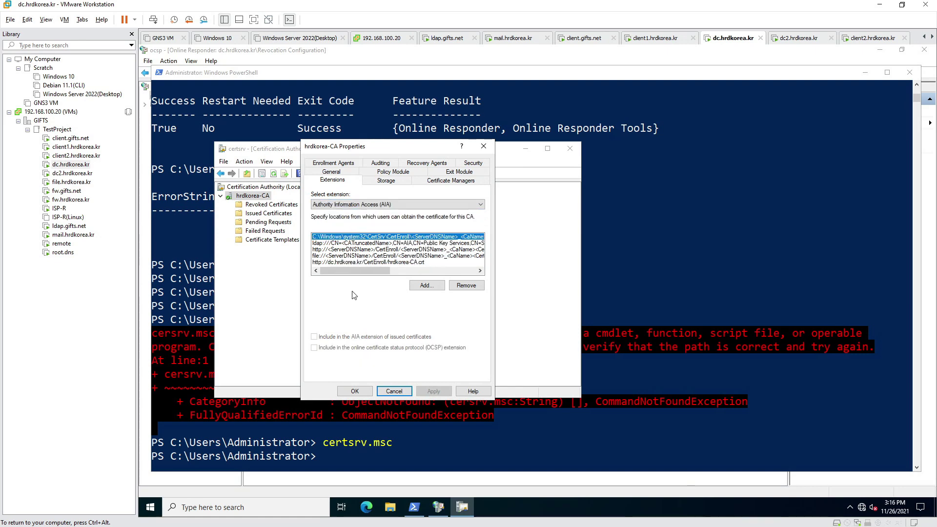
click(343, 262)
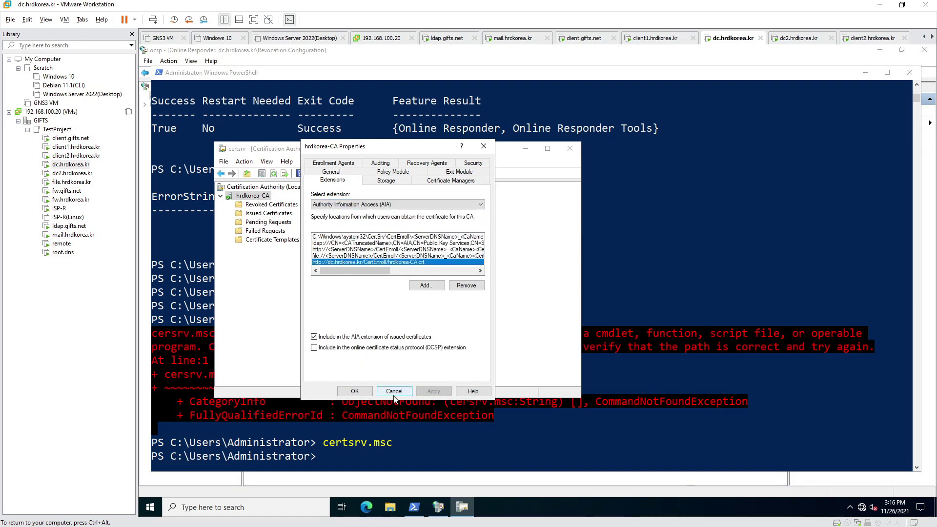
click(370, 392)
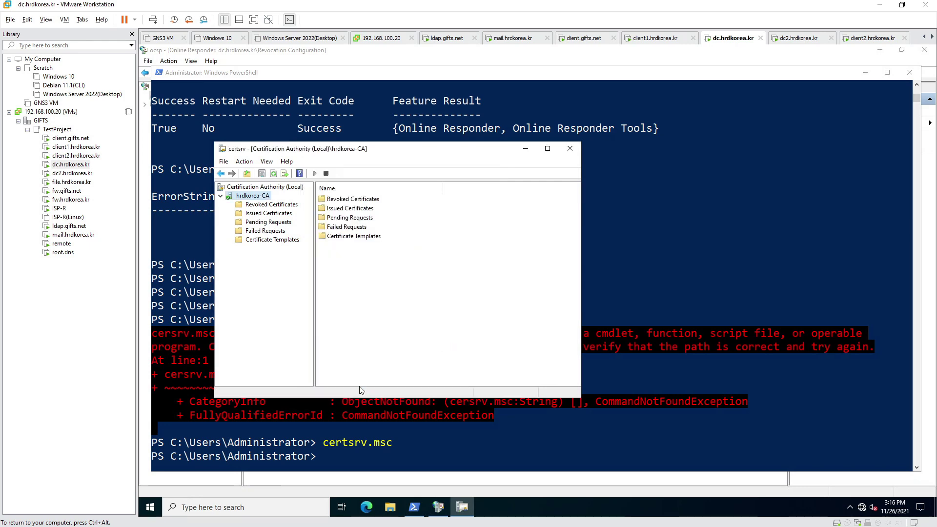
click(570, 149)
Step: Restart the certsvc service, check the Online Responder console, then return to PowerShell
text(resr)
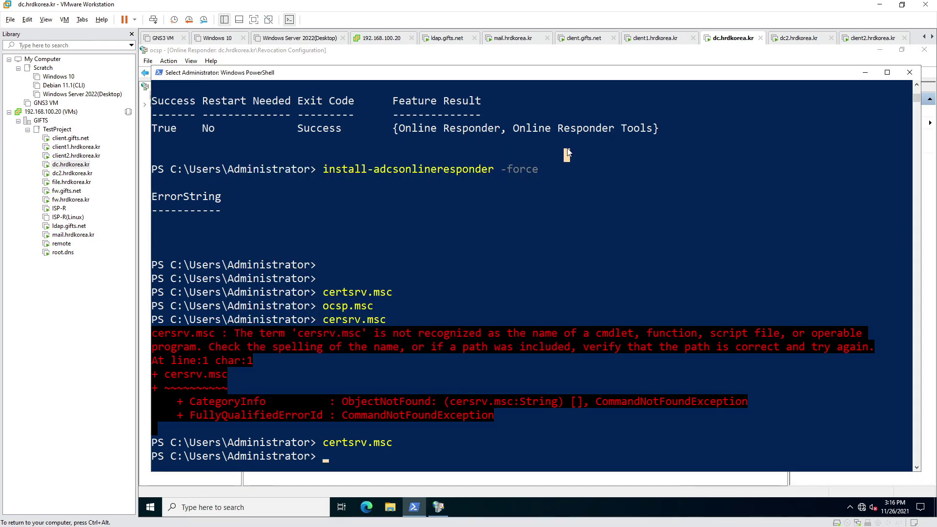
key(BackSpace)
text(tar)
key(BackSpace)
key(BackSpace)
key(BackSpace)
key(BackSpace)
text(restart)
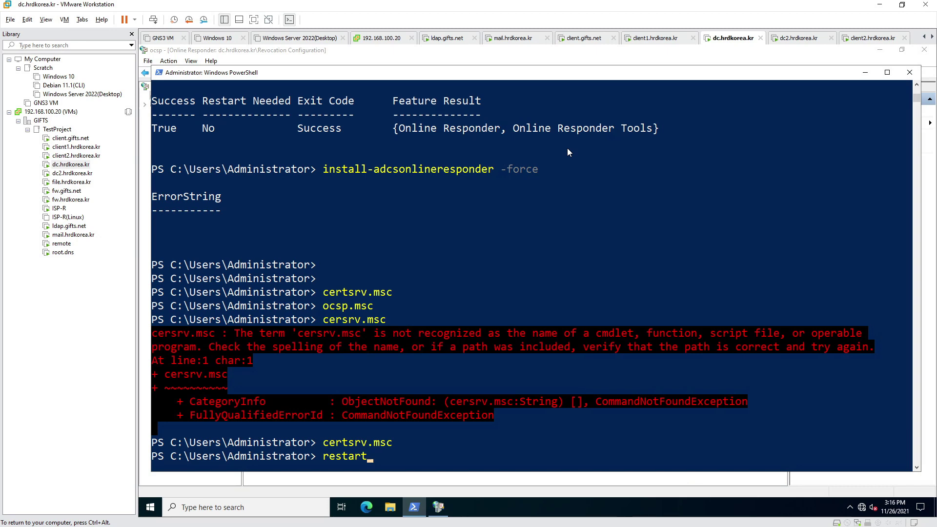
text( c)
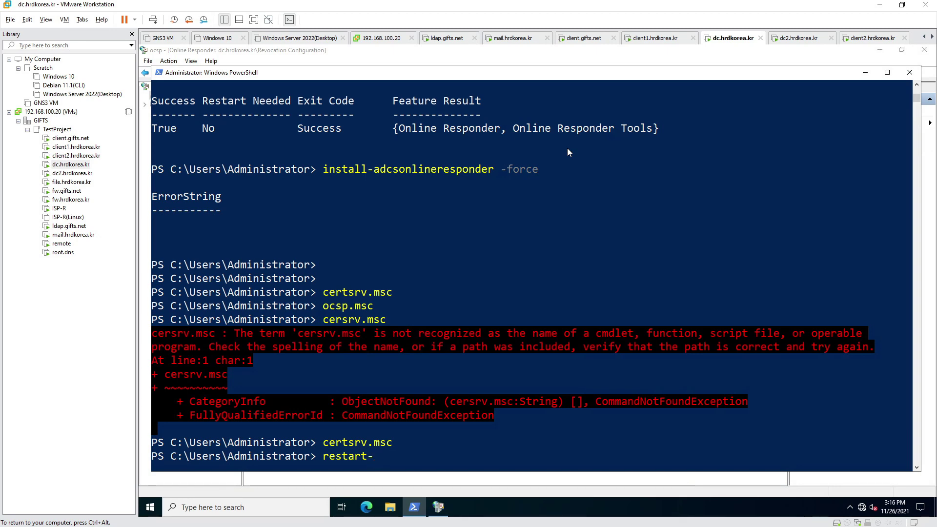
text(service certsvc)
key(Return)
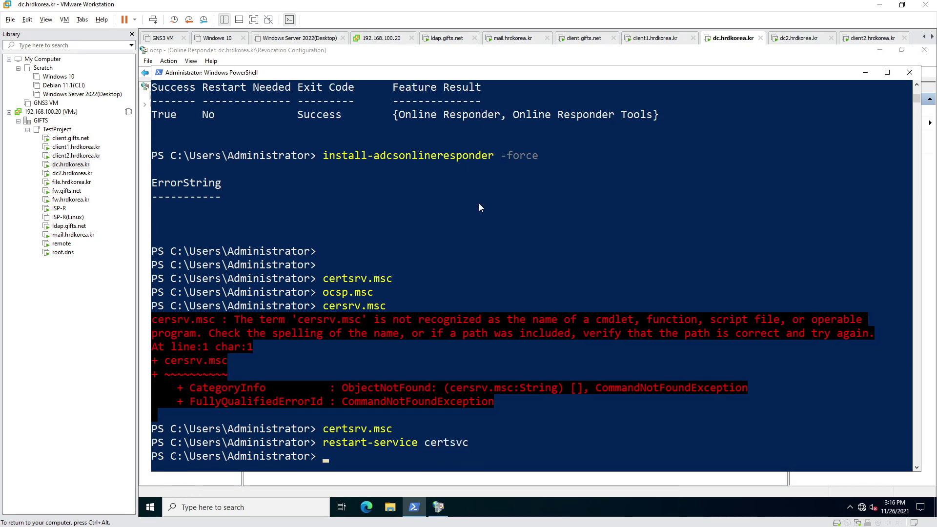
click(442, 510)
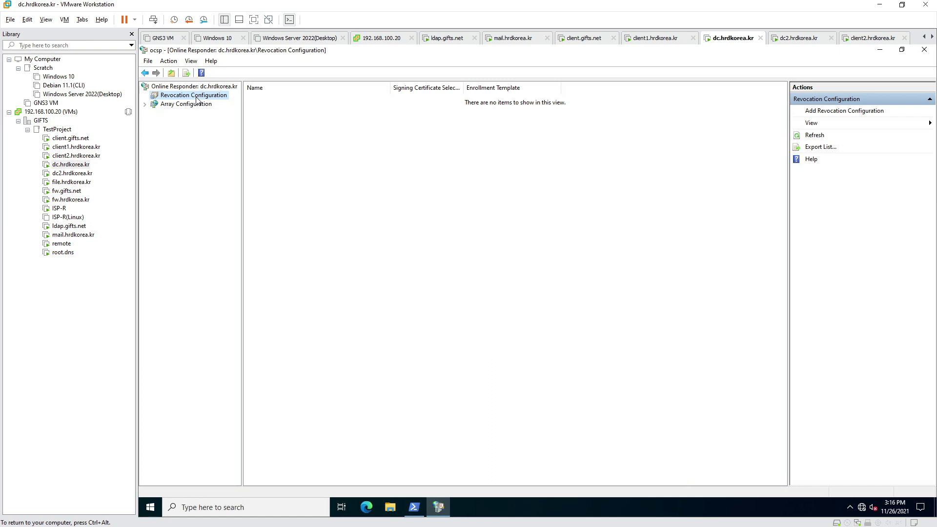
click(414, 508)
Step: Relaunch certsrv.msc and choose Manage on hrdkorea-CA's Certificate Templates folder
click(413, 365)
text(ce)
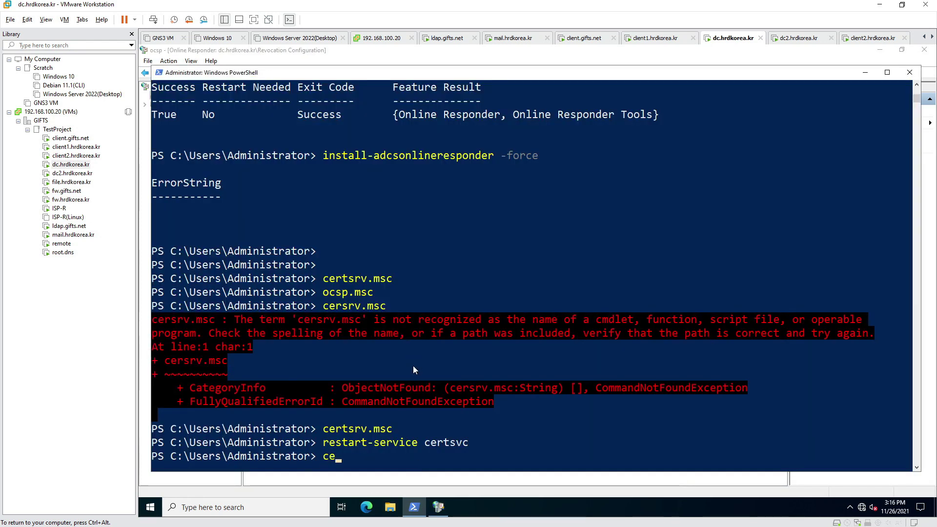
text(rtsrv.msc)
key(Return)
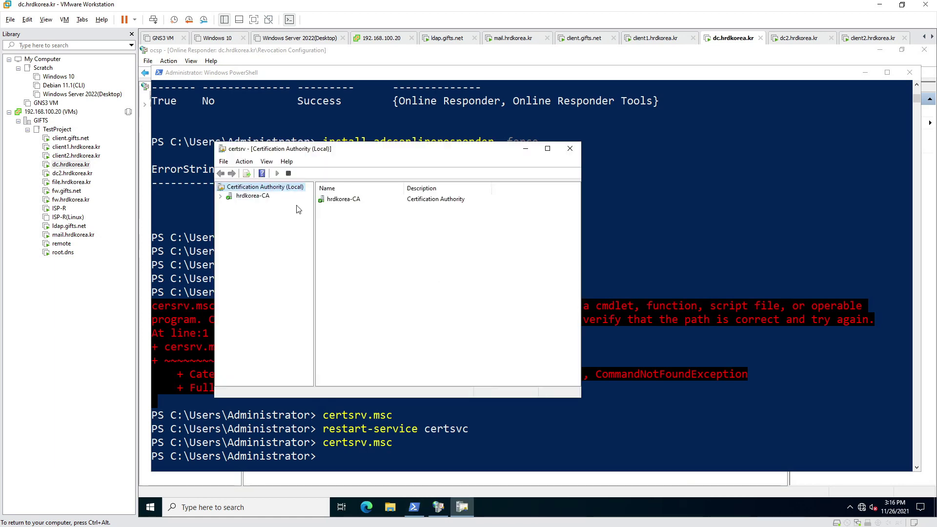
double_click(262, 197)
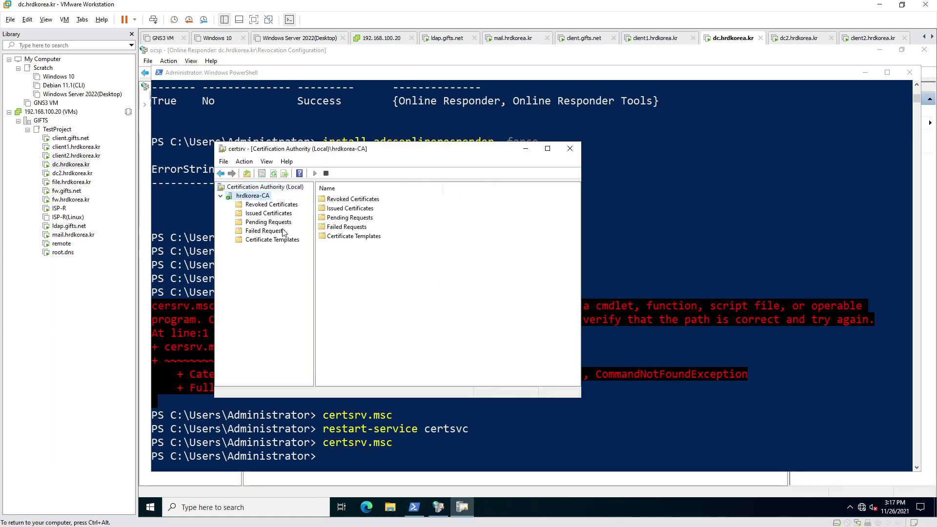
click(283, 241)
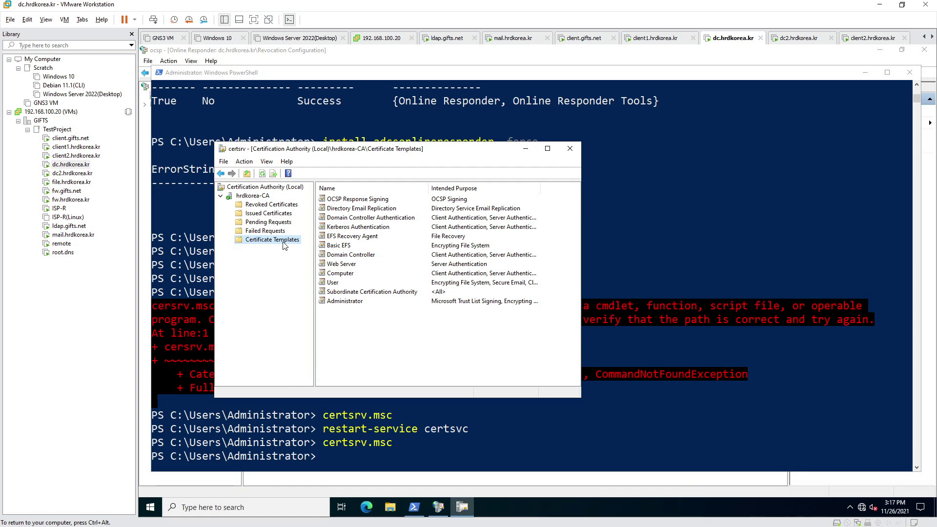
right_click(284, 246)
click(300, 249)
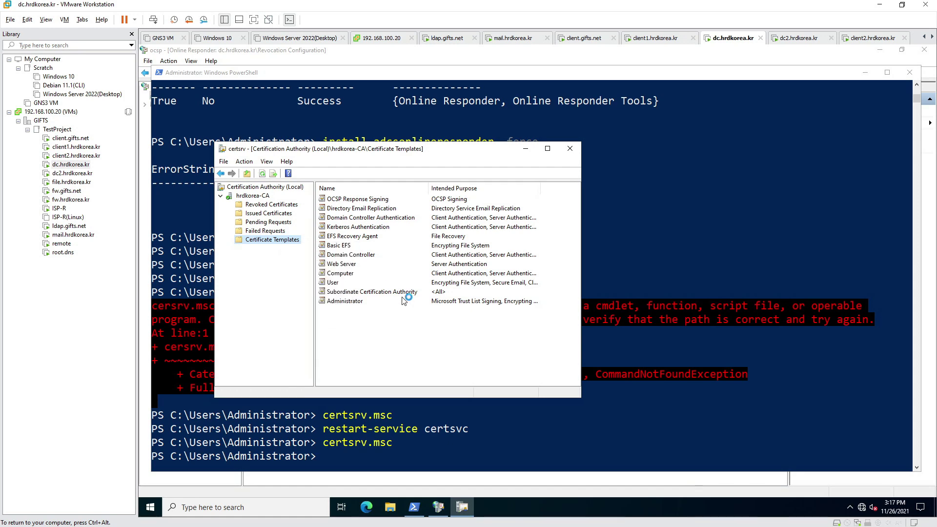
scroll(389, 337, down, 2)
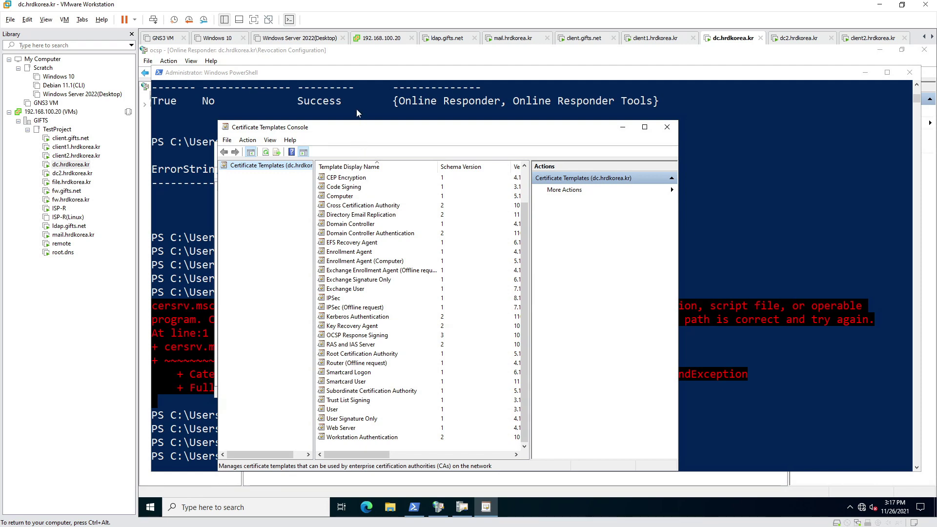
Step: Allow Full Control for Authenticated Users on the Web Server template, then close the console
drag(342, 127, 341, 117)
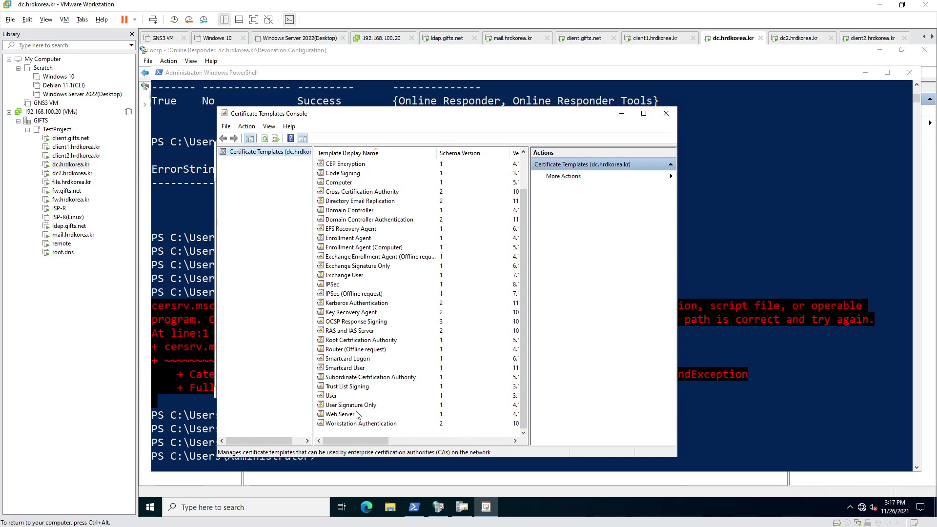
click(349, 416)
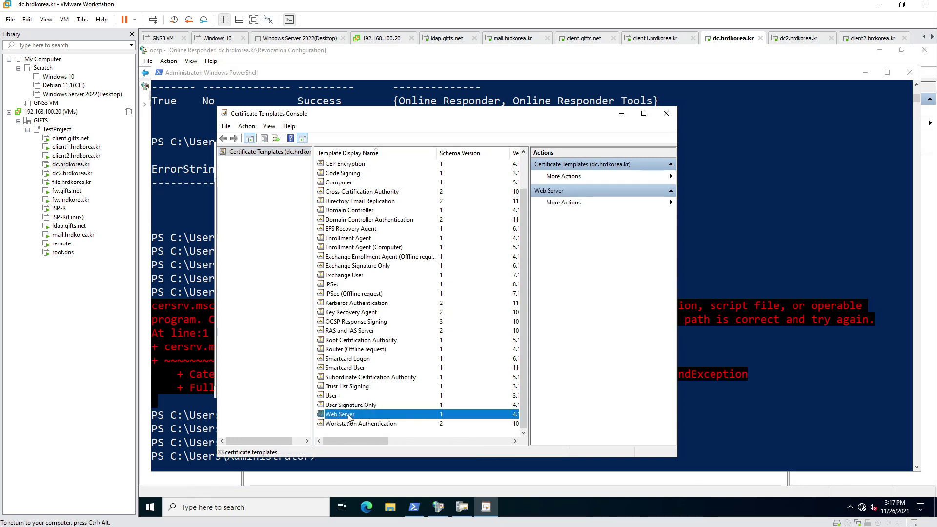
double_click(349, 416)
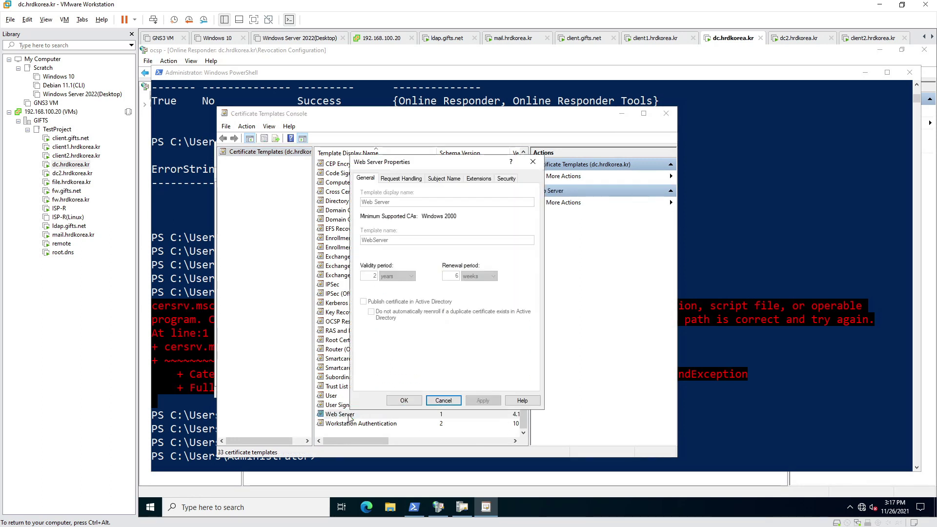
click(506, 178)
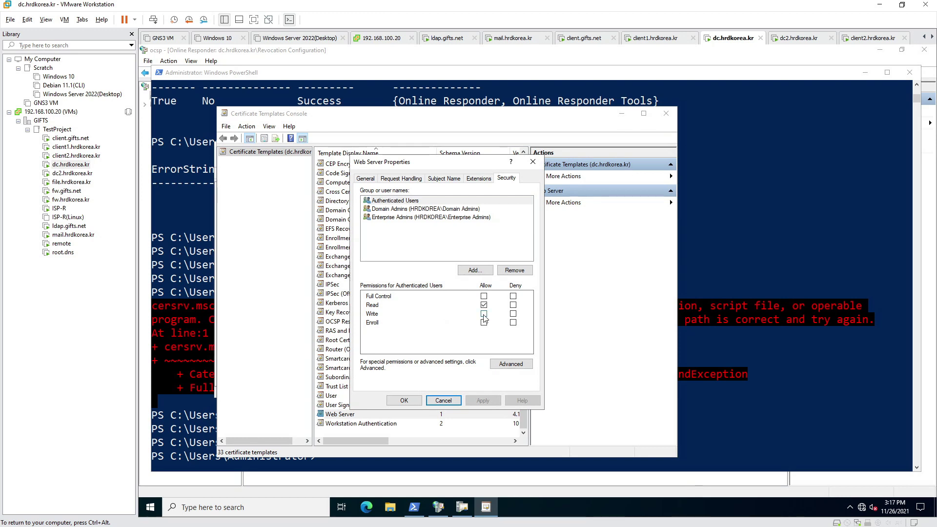
click(484, 295)
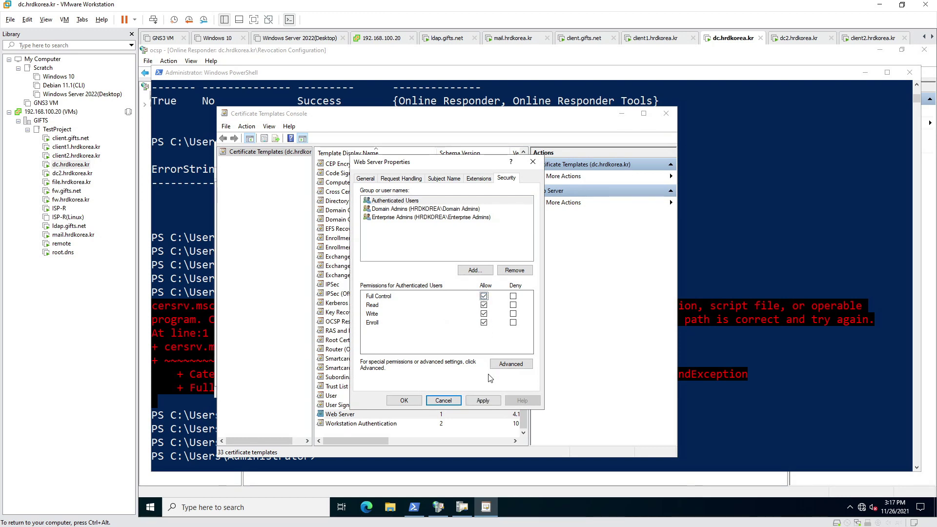
click(483, 400)
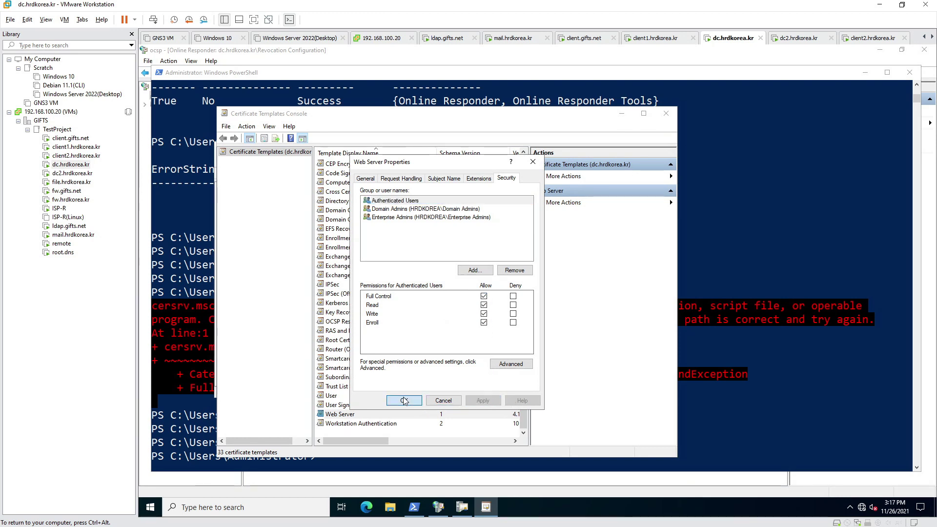
click(404, 400)
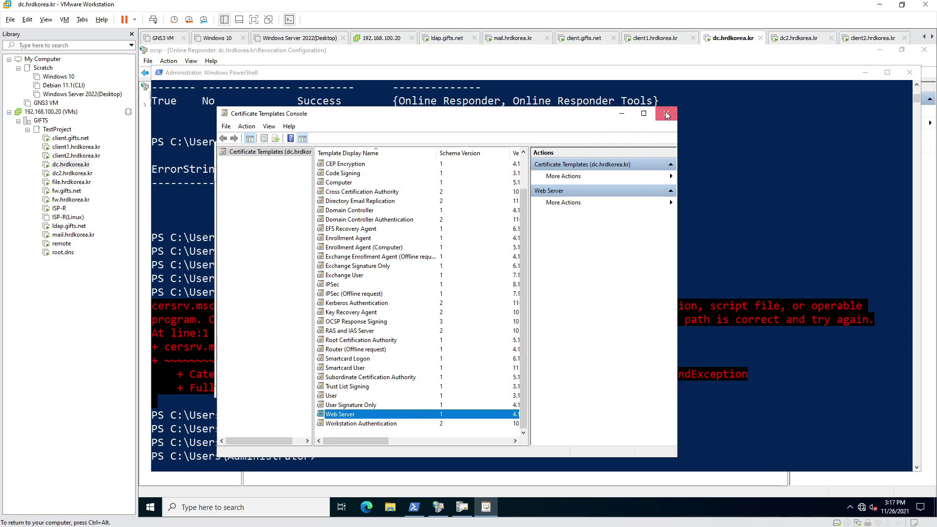
click(666, 114)
click(688, 143)
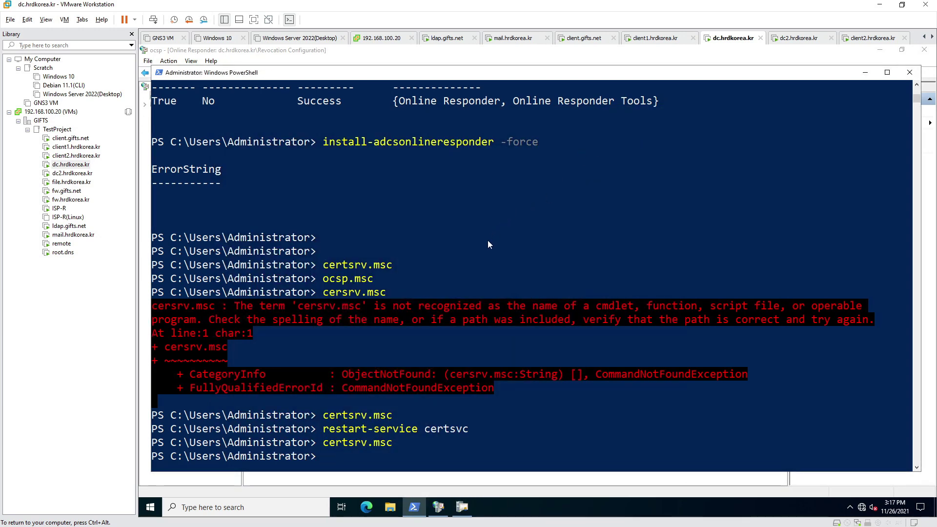
Step: Bring the certsrv window forward from the taskbar and close it
key(Return)
key(Return)
key(Return)
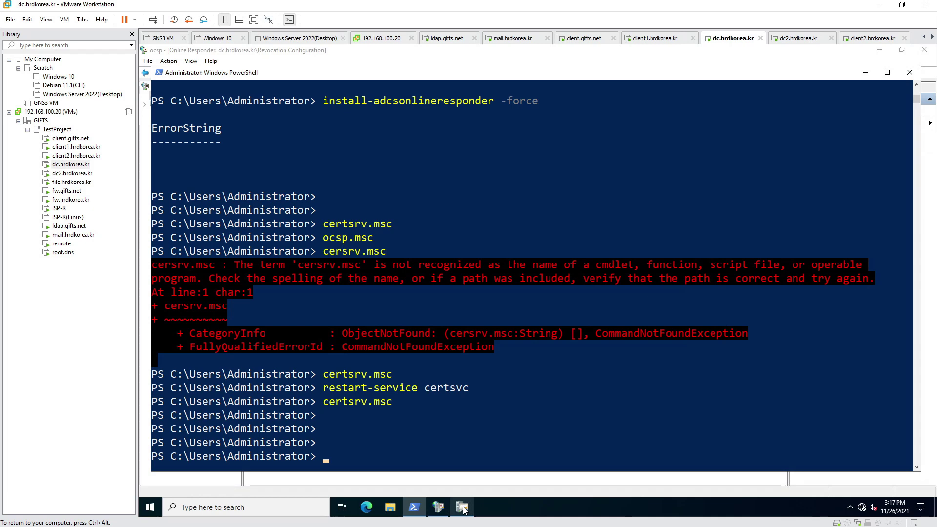
click(455, 510)
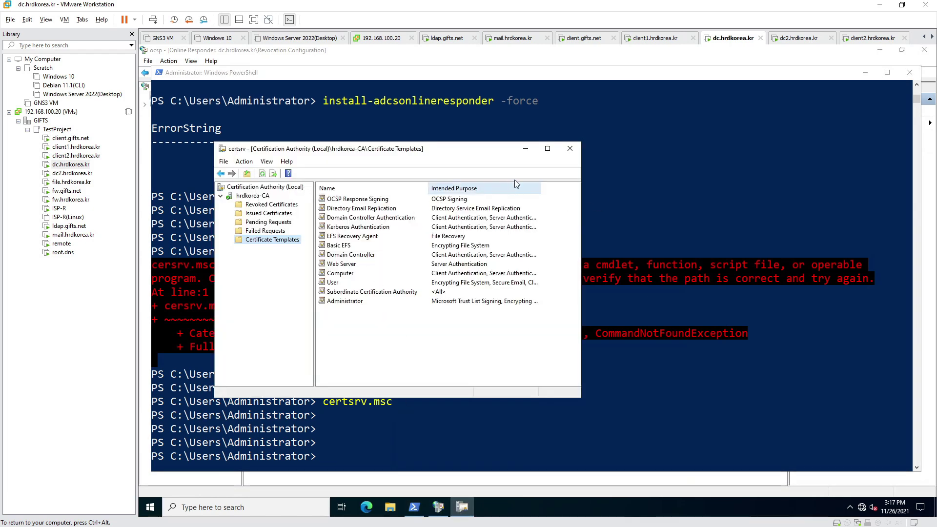
click(570, 149)
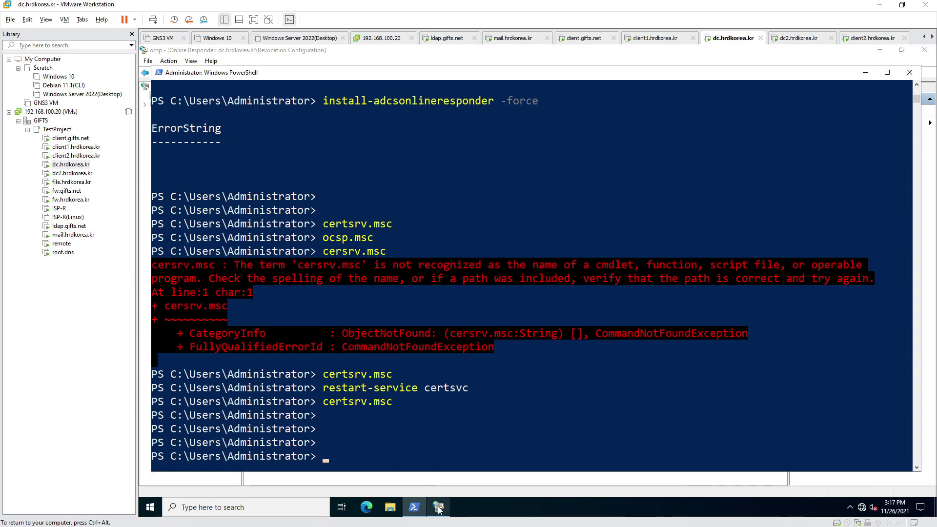
Step: Start a new revocation configuration in Online Responder Management named hrdkorea-OCSP
click(439, 507)
right_click(206, 97)
click(234, 100)
click(578, 372)
text(h)
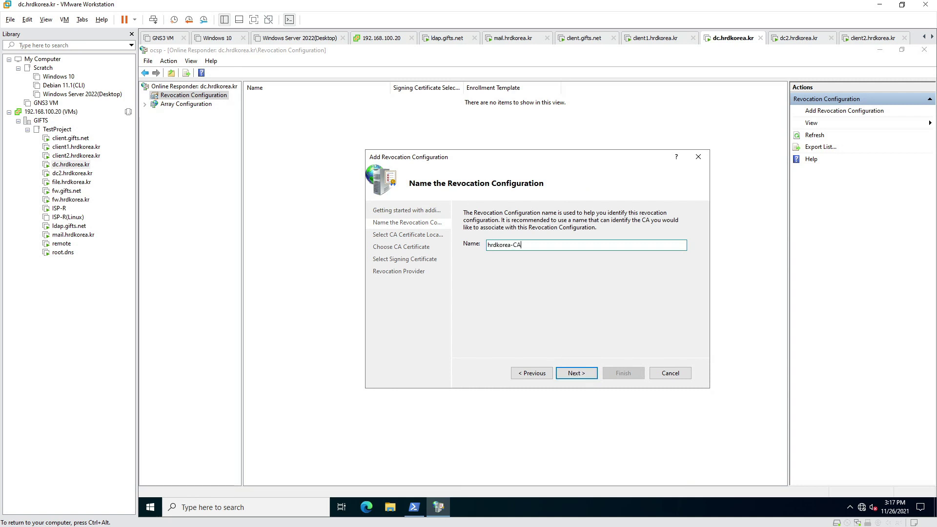
text(rdkorea-OCSP)
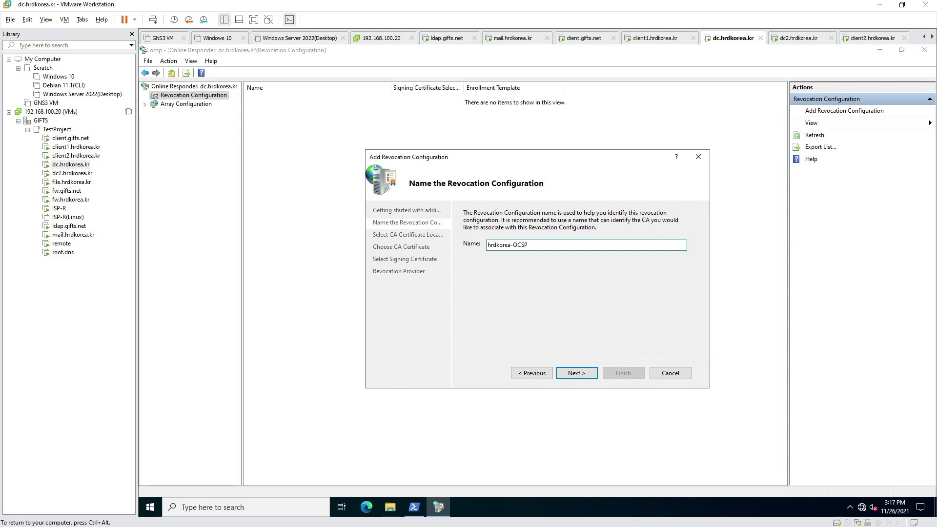
key(Return)
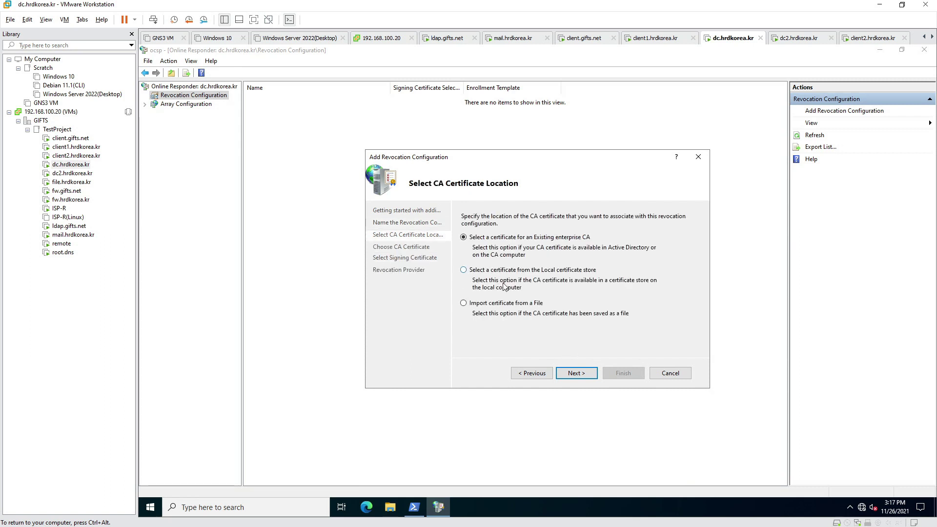
Step: Target the enterprise CA hrdkorea-CA and keep auto-enrolled OCSP signing certificates
click(574, 375)
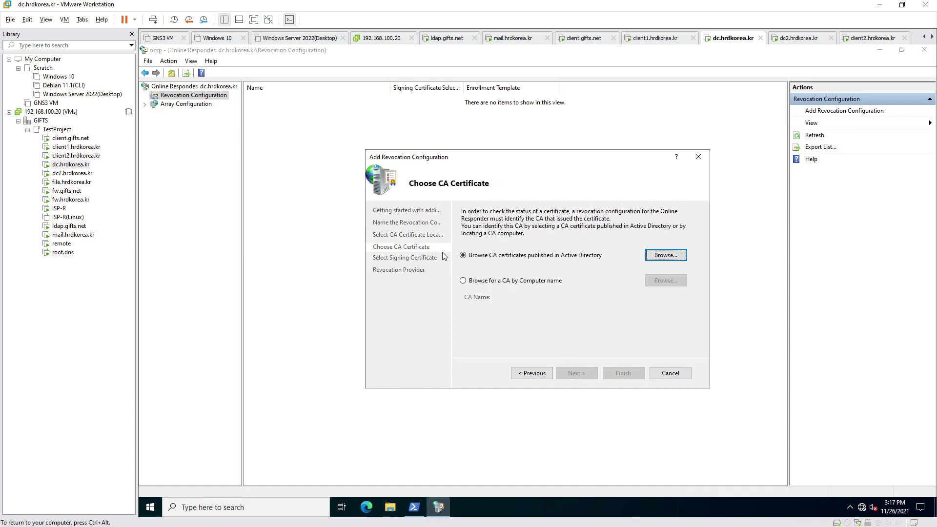
click(654, 257)
double_click(436, 218)
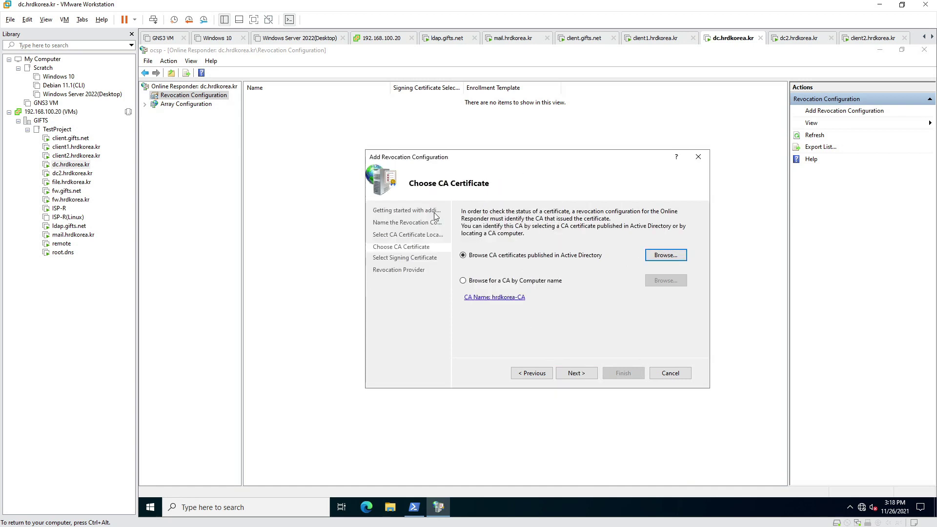
click(582, 375)
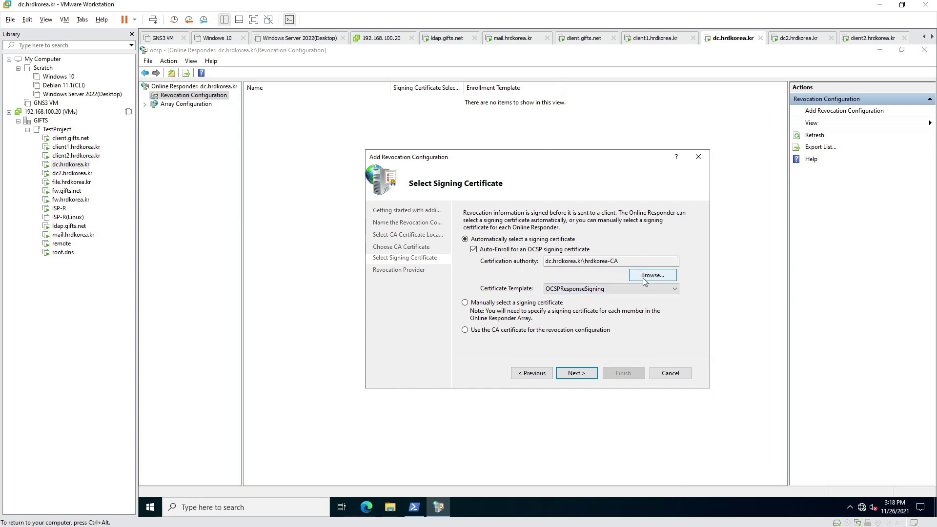
click(579, 372)
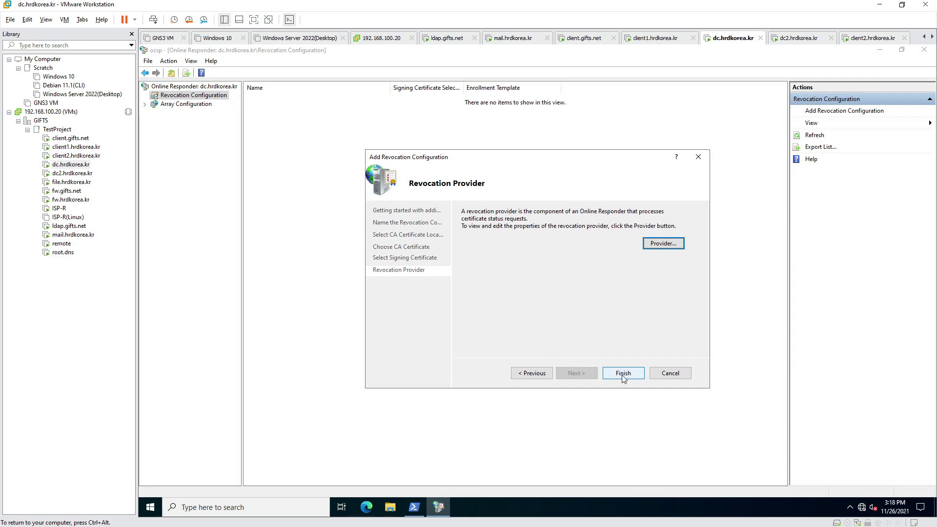
Step: Review the provider's LDAP and HTTP base CRL URLs, then finish creating hrdkorea-OCSP
click(670, 245)
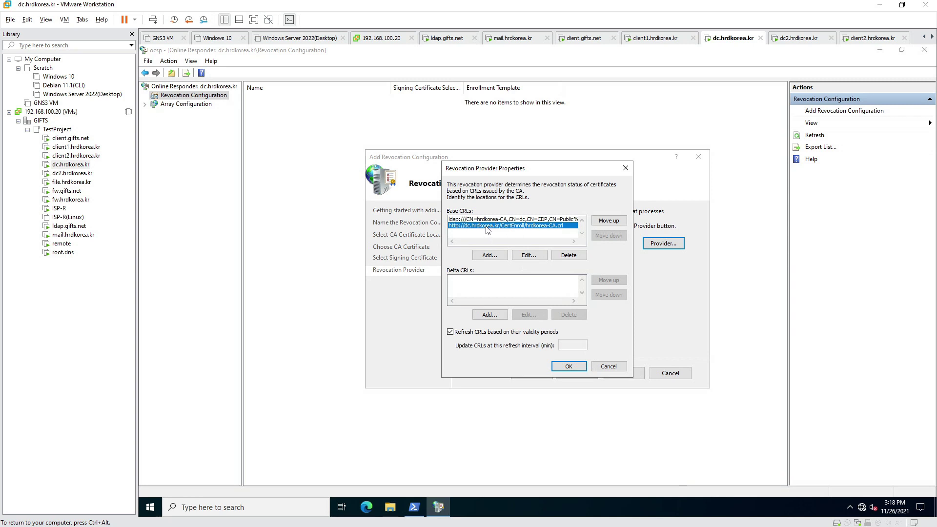
double_click(537, 226)
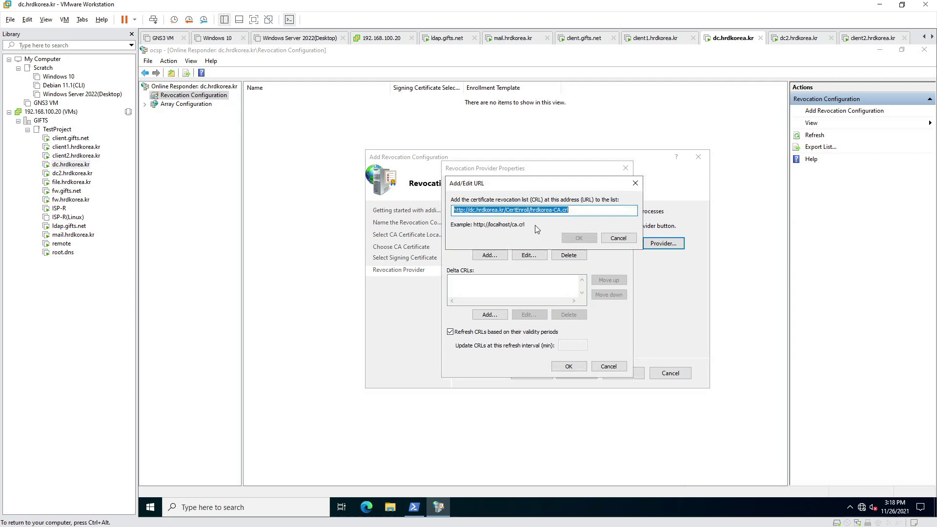
click(617, 240)
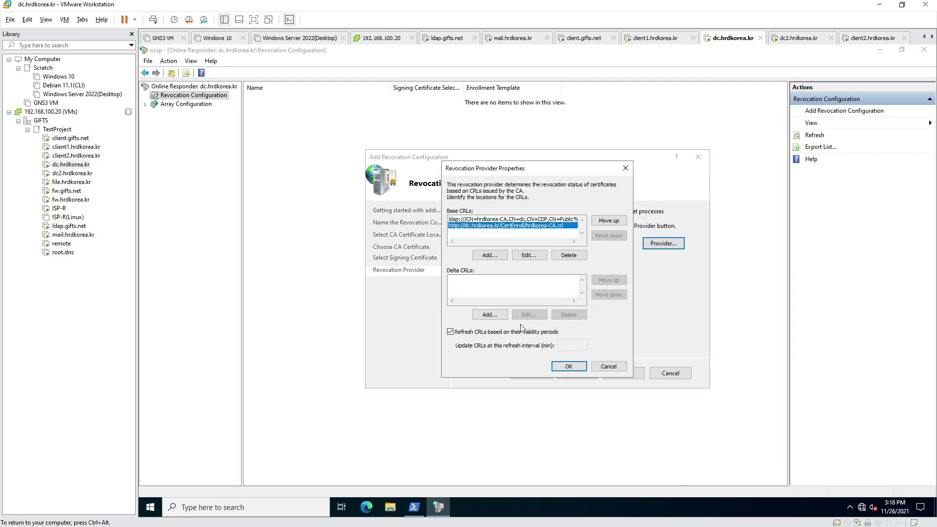
click(568, 366)
click(624, 373)
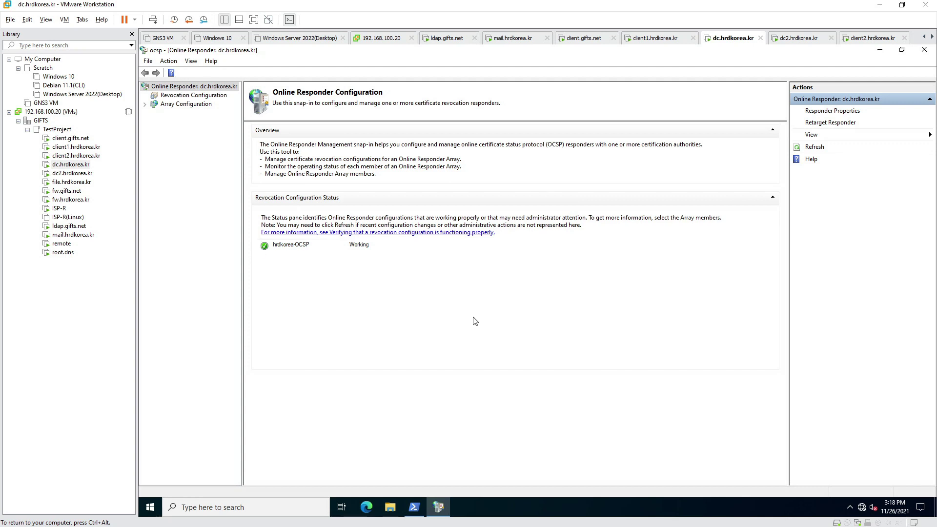
key(ctrl+alt)
click(415, 508)
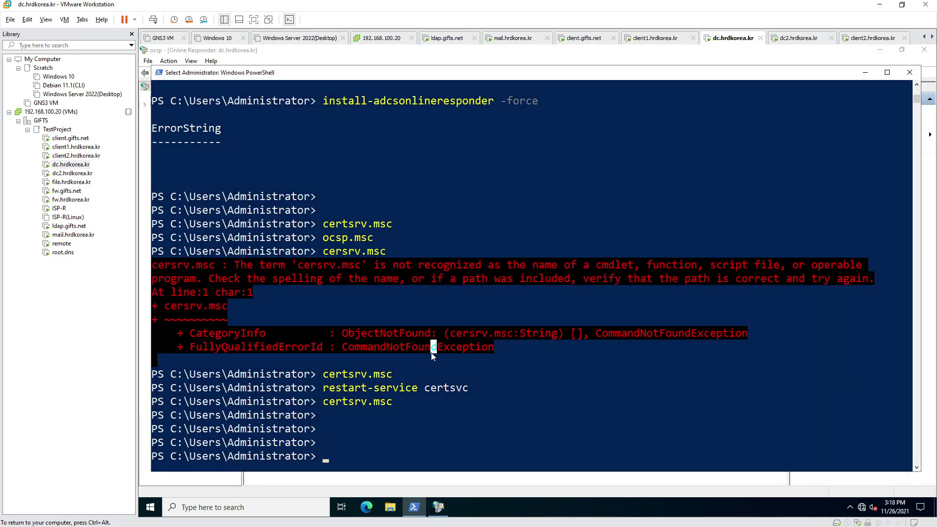
Step: Rerun the mistyped command from history, then correct it to certsrv.msc and run it
key(Up)
key(Up)
key(Up)
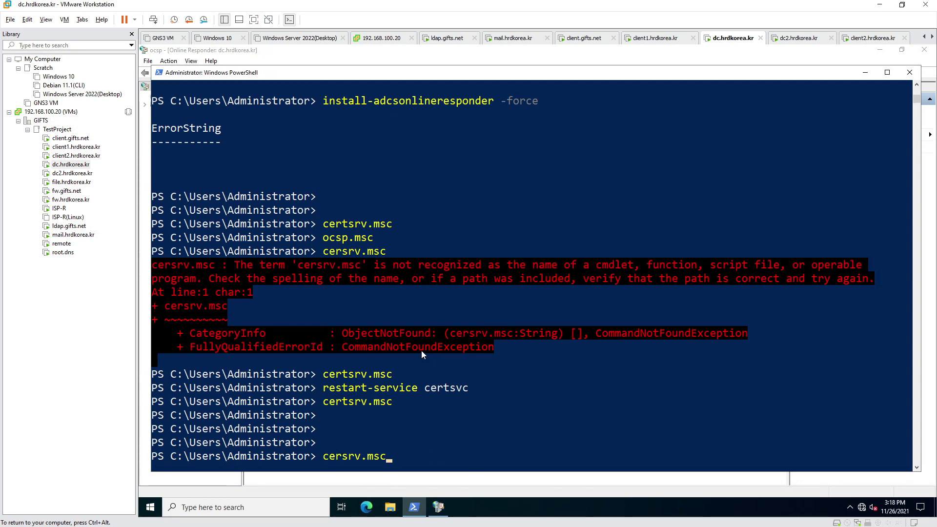
key(Return)
key(Up)
key(Up)
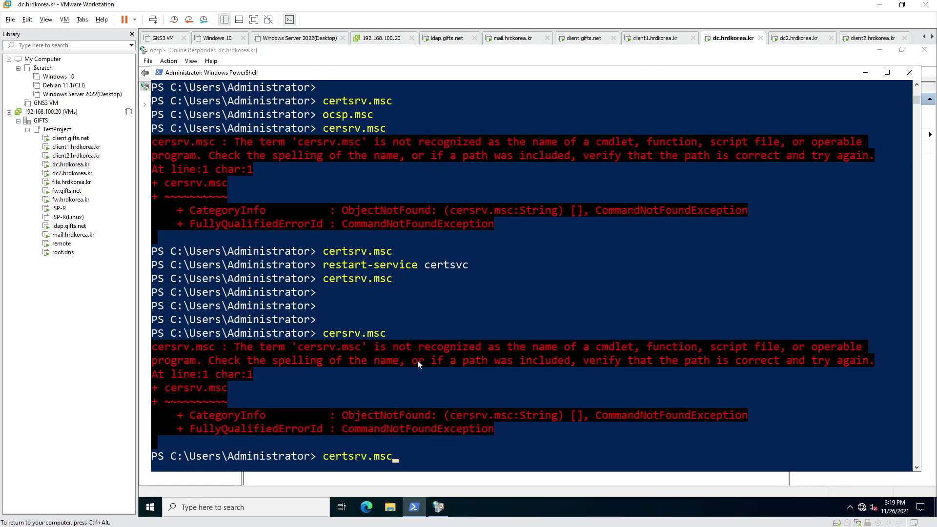
key(BackSpace)
key(BackSpace)
key(BackSpace)
key(BackSpace)
key(BackSpace)
key(BackSpace)
key(BackSpace)
key(BackSpace)
key(BackSpace)
key(BackSpace)
key(BackSpace)
text(certsrv.m)
key(BackSpace)
key(BackSpace)
key(BackSpace)
key(BackSpace)
text(rv.msc)
key(Return)
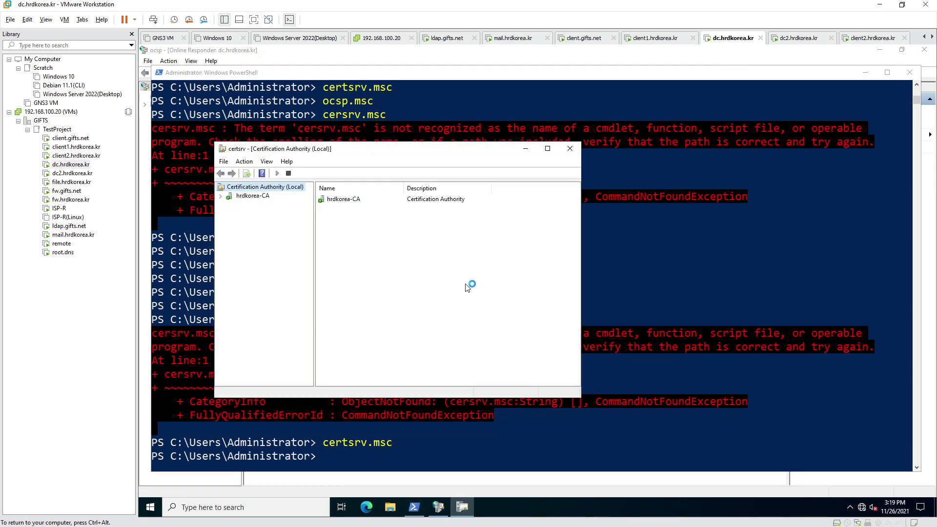
Step: Expand hrdkorea-CA in Certification Authority and open its Properties
click(221, 196)
click(261, 196)
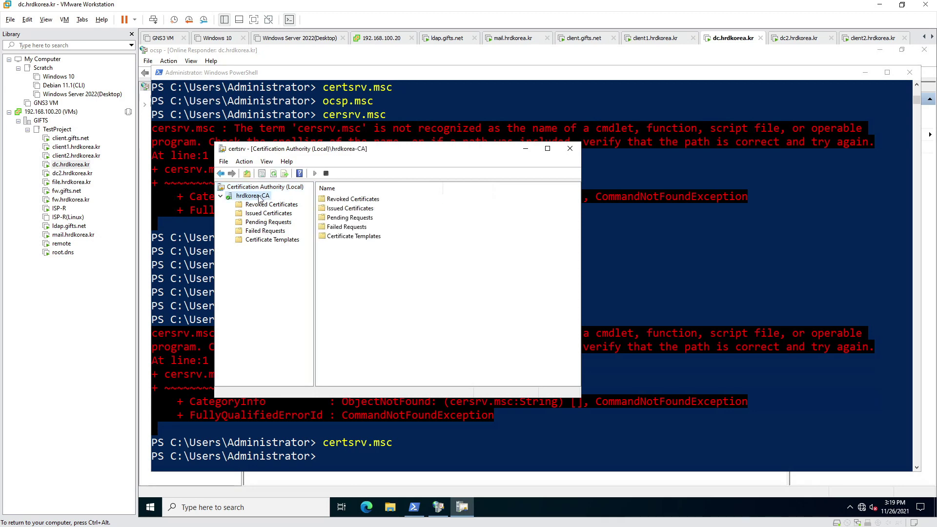
right_click(260, 195)
click(301, 257)
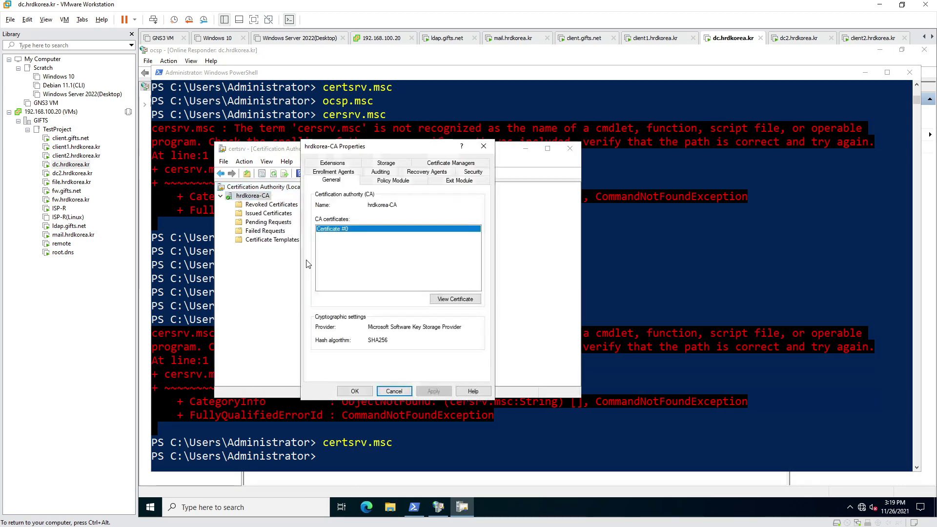
Step: Review the http .crt Authority Information Access location's OCSP options on Extensions, then close unchanged
click(333, 164)
click(342, 204)
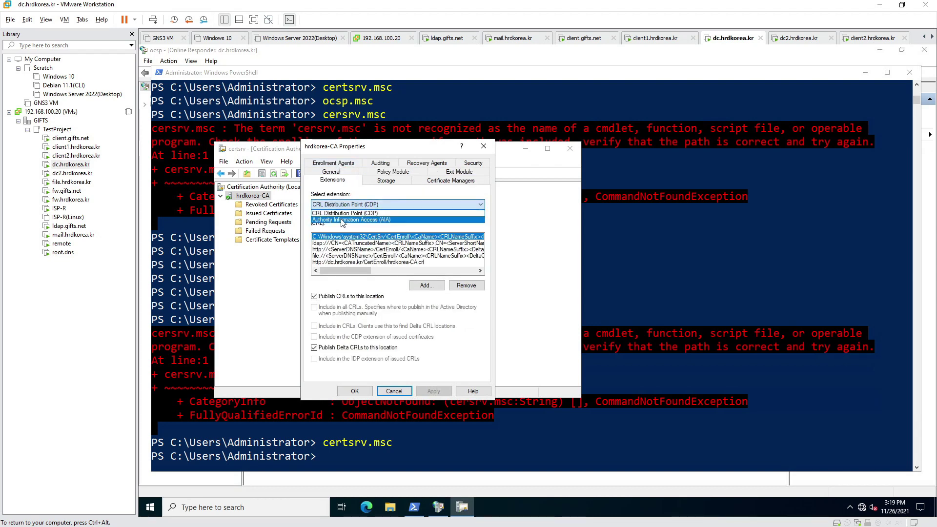
click(344, 219)
click(354, 263)
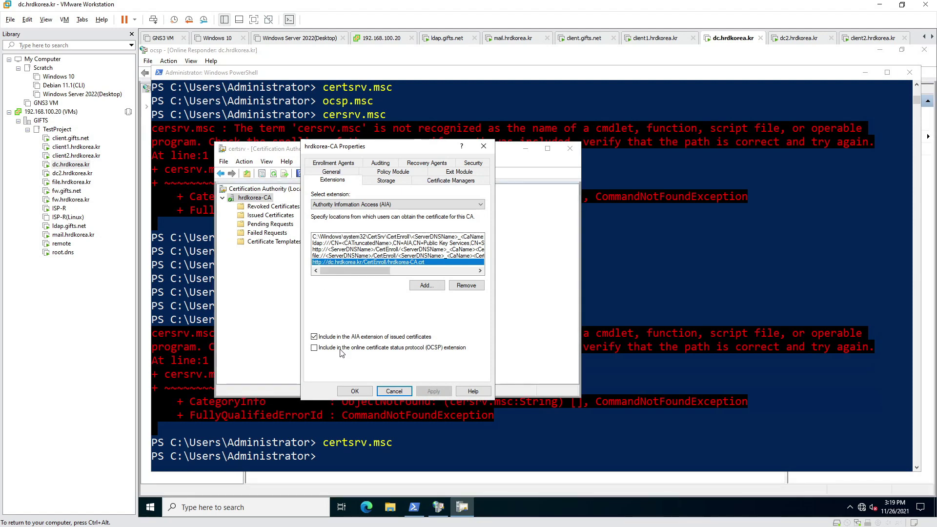
click(355, 391)
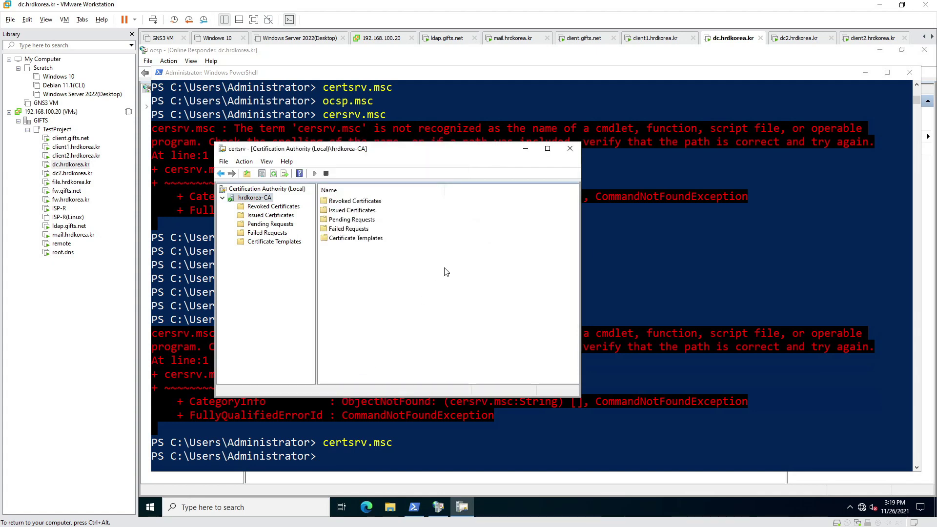
click(669, 239)
Step: Restart the certificate service with restart-service certsvc, then refocus the PowerShell console
click(511, 238)
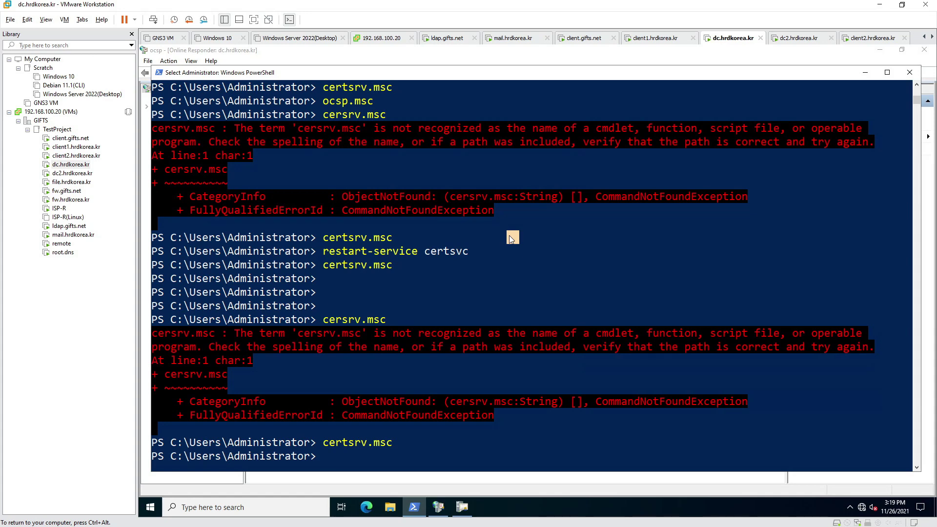
text(restar)
key(BackSpace)
key(BackSpace)
key(BackSpace)
key(BackSpace)
key(BackSpace)
key(BackSpace)
text(re)
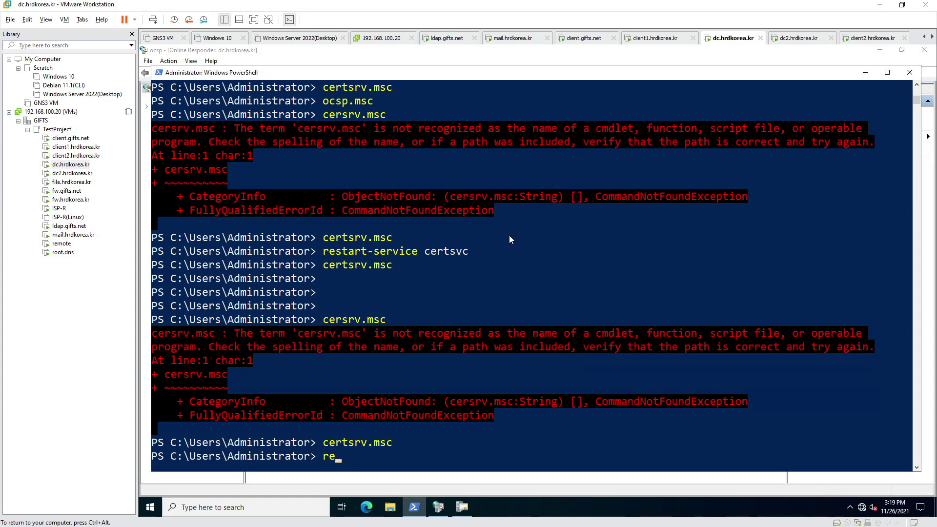
text(start--service certsvc)
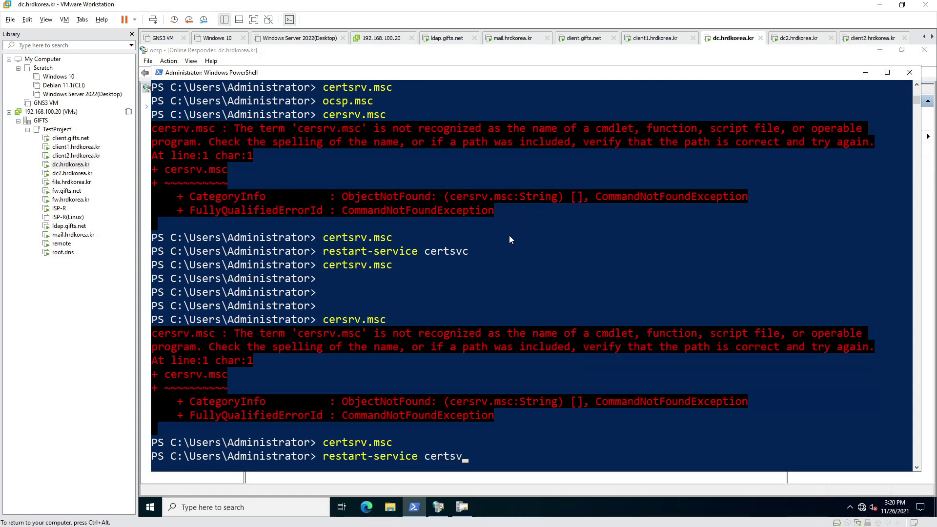
key(Return)
key(Return)
key(Return)
key(Return)
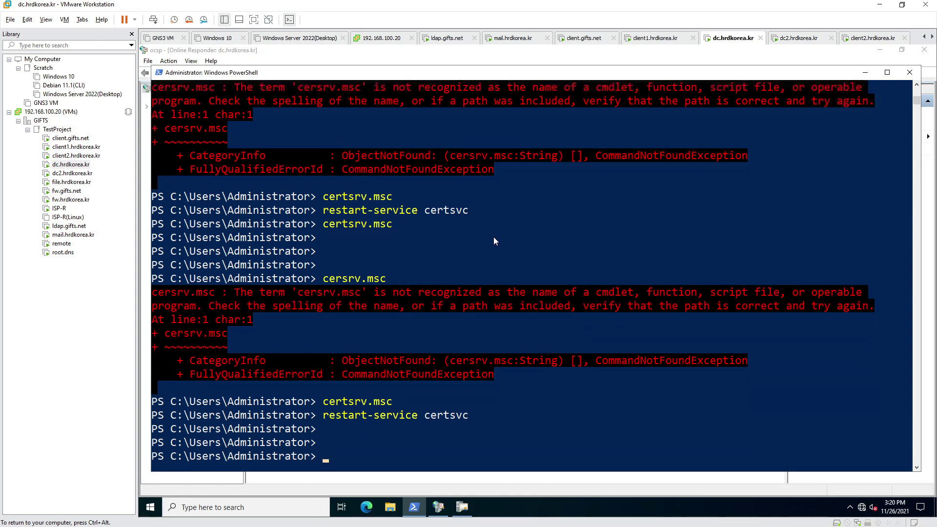
key(ctrl+alt)
click(330, 341)
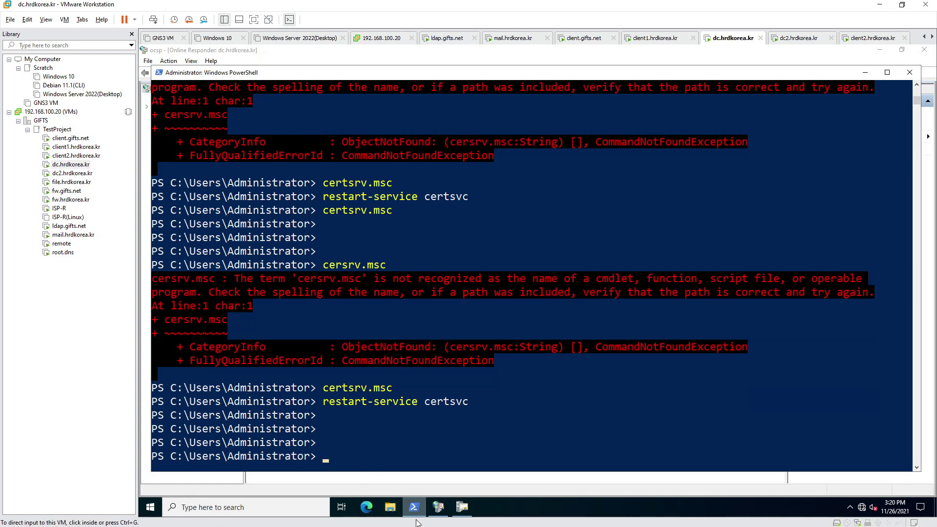
mouse_move(459, 511)
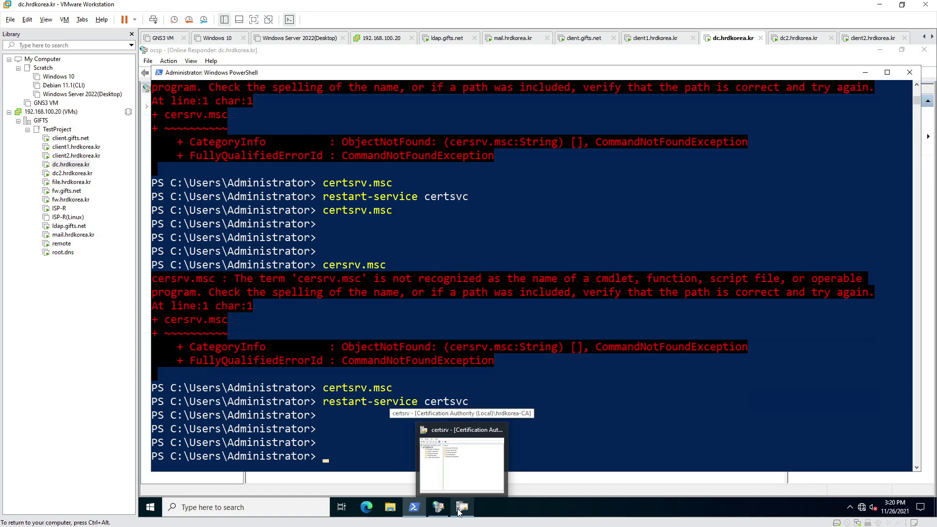
click(393, 278)
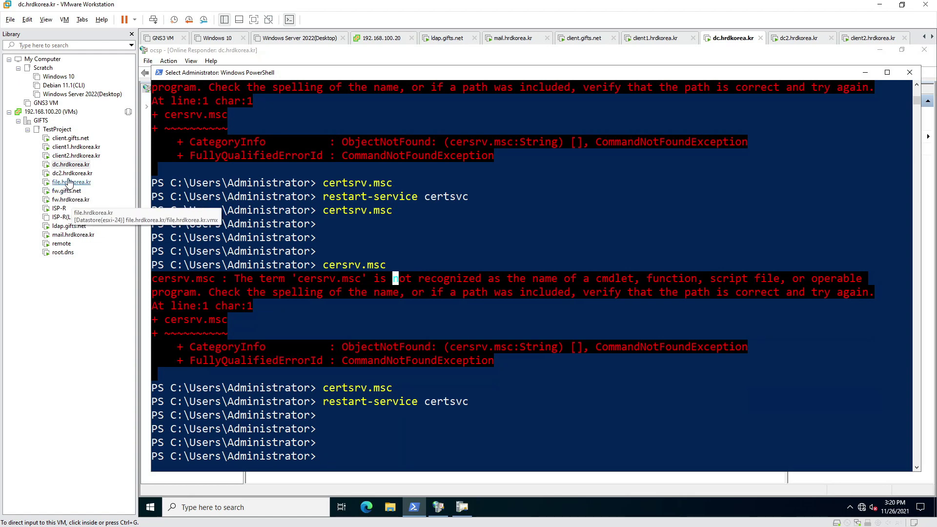
Step: On mail.hrdkorea.kr, open /etc/apache2/sites-enabled/default-ssl.conf in vim
click(73, 235)
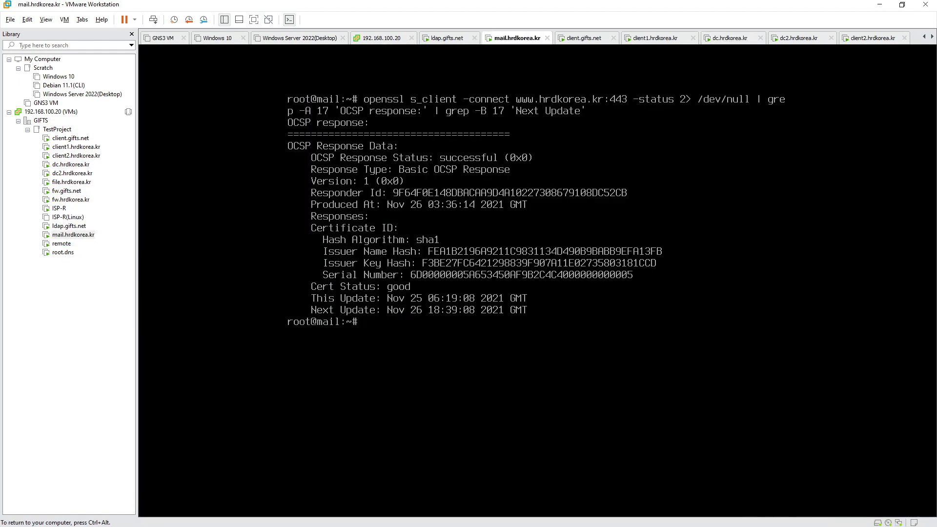
text(vim /etc/)
text(open)
key(BackSpace)
key(BackSpace)
key(BackSpace)
key(BackSpace)
text(apa)
key(Tab)
text(si)
key(Tab)
text(e)
key(Tab)
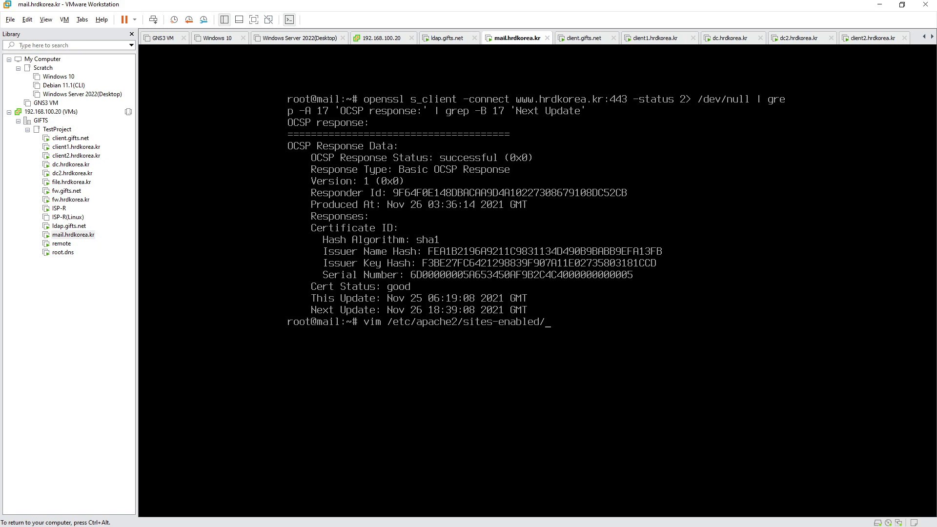
text(d)
key(Tab)
key(Return)
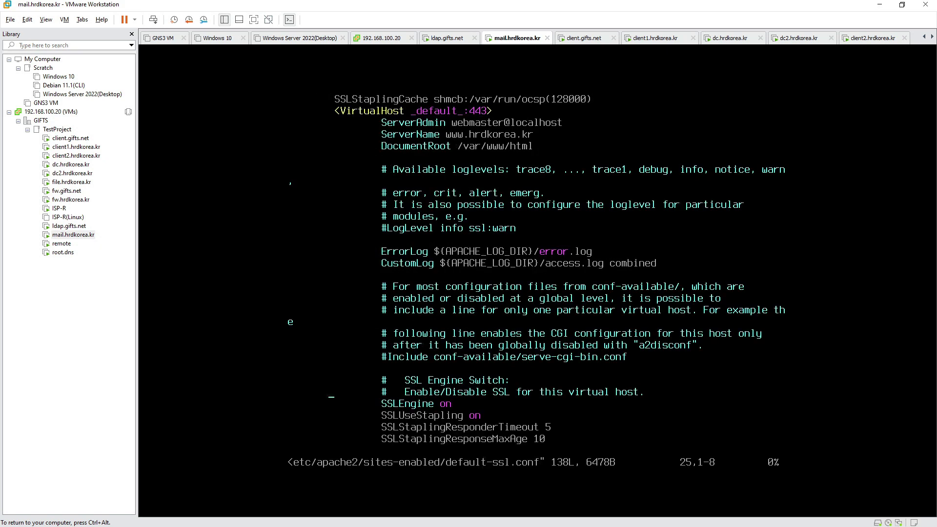
Step: Turn on line numbers with :set nu and check the SSLUseStapling and stapling timeout lines
key(Up)
key(Up)
key(Up)
key(Up)
key(Up)
key(Up)
key(Up)
key(Up)
key(Up)
key(Up)
key(Up)
key(Up)
key(Up)
key(Up)
key(Up)
key(Up)
key(Up)
key(Up)
key(Up)
key(Up)
key(Up)
key(Up)
key(Up)
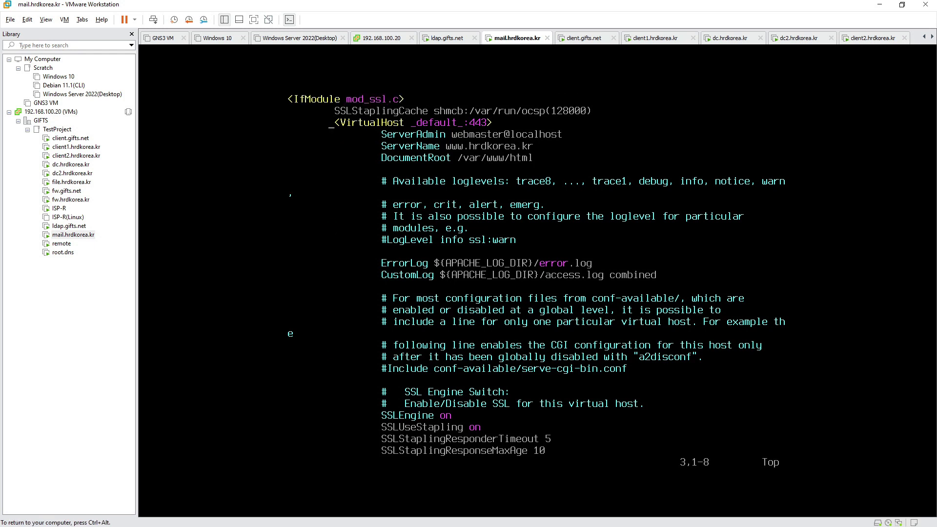
key(Down)
key(Down)
key(Down)
key(Down)
key(Down)
key(Down)
key(Down)
key(Down)
key(Down)
key(Down)
key(Down)
key(Down)
key(Down)
key(Down)
key(Down)
key(Down)
key(Down)
key(Down)
key(Down)
key(Down)
key(Down)
text(:set n)
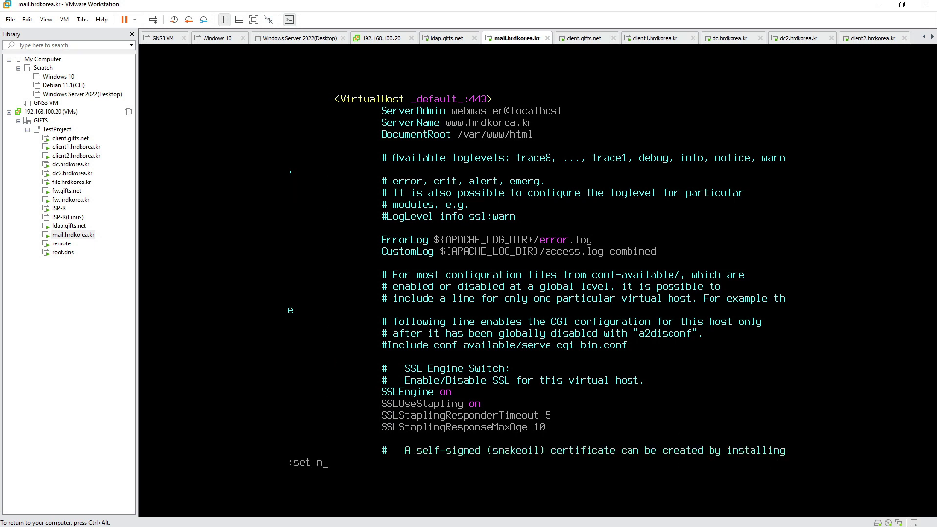
text(u)
key(Return)
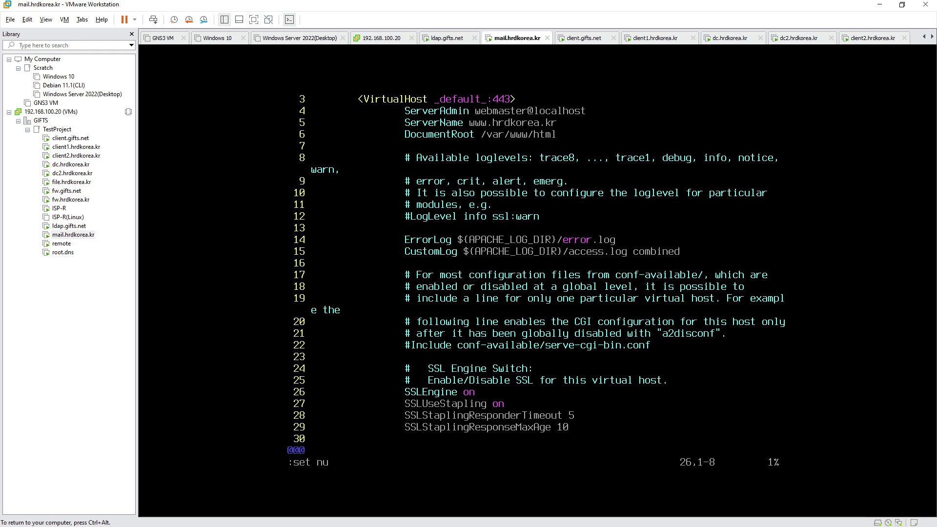
key(Down)
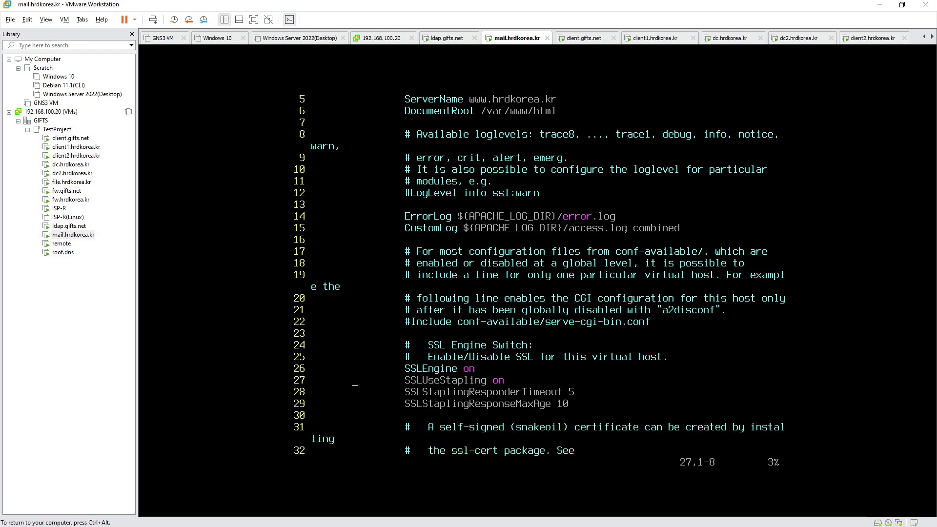
key(Down)
key(Up)
key(Down)
key(Up)
key(Down)
key(Up)
key(Down)
key(Down)
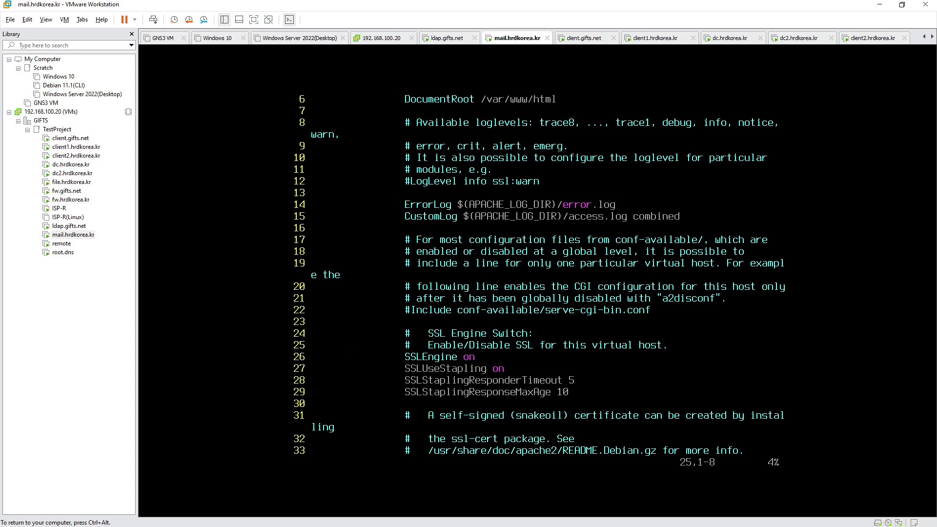
Step: Review the SSLEngine, SSLUseStapling and stapling max-age directives in the Apache SSL site config
key(Up)
key(Up)
key(Up)
key(Up)
key(Up)
key(Up)
key(Up)
key(Up)
key(Down)
key(Down)
key(Down)
key(Down)
key(Down)
key(Down)
key(Down)
key(Down)
key(Down)
key(Down)
key(Down)
key(Down)
key(Down)
key(Down)
key(Down)
key(Down)
key(Up)
key(Up)
key(Up)
key(Up)
key(Up)
key(Up)
key(Up)
key(Up)
key(Up)
key(Up)
key(Up)
key(Up)
key(Up)
key(Up)
key(Down)
key(Down)
key(Down)
key(Down)
key(Down)
key(Down)
key(Down)
key(Down)
key(Down)
key(Down)
key(Down)
key(Down)
key(Up)
key(Up)
key(Up)
key(Up)
key(Up)
key(Up)
key(Up)
key(Up)
key(Up)
key(Up)
key(Up)
key(Up)
key(Up)
key(Up)
key(Up)
key(Up)
key(Up)
key(Up)
key(Up)
key(Up)
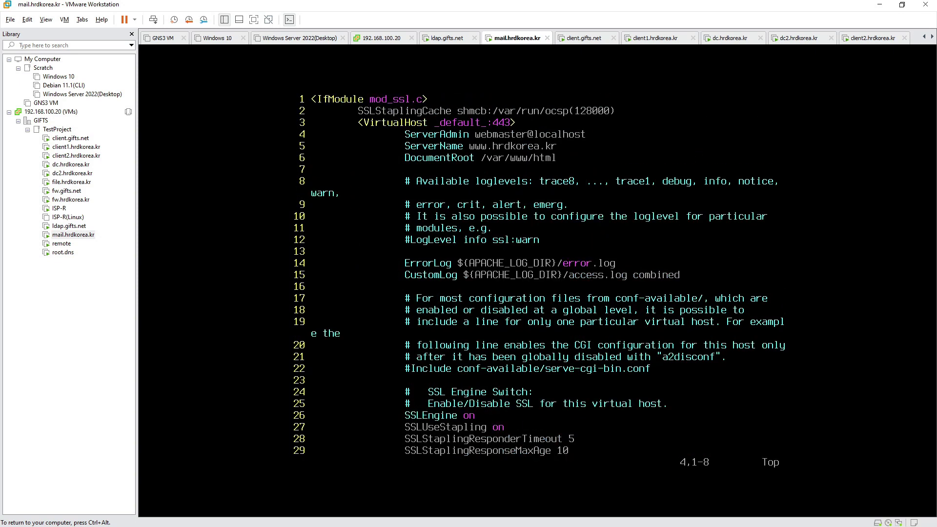
key(Down)
key(Down)
key(Down)
key(Down)
key(Down)
key(Down)
key(Down)
key(Down)
key(Down)
key(Down)
key(Down)
key(Down)
key(Down)
key(Down)
key(Down)
key(Down)
key(Down)
key(Down)
key(Down)
key(Down)
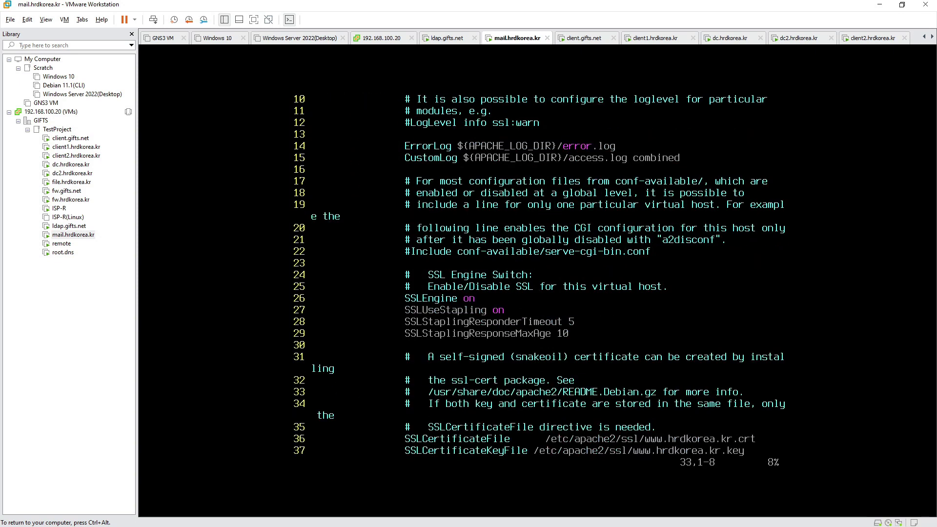
key(Up)
key(Up)
key(Up)
key(Down)
key(Up)
key(Up)
key(Up)
Step: Quit vim with :q and release input from the virtual machine
text(:q)
key(Return)
key(Return)
key(Return)
key(Return)
key(Return)
key(ctrl+alt)
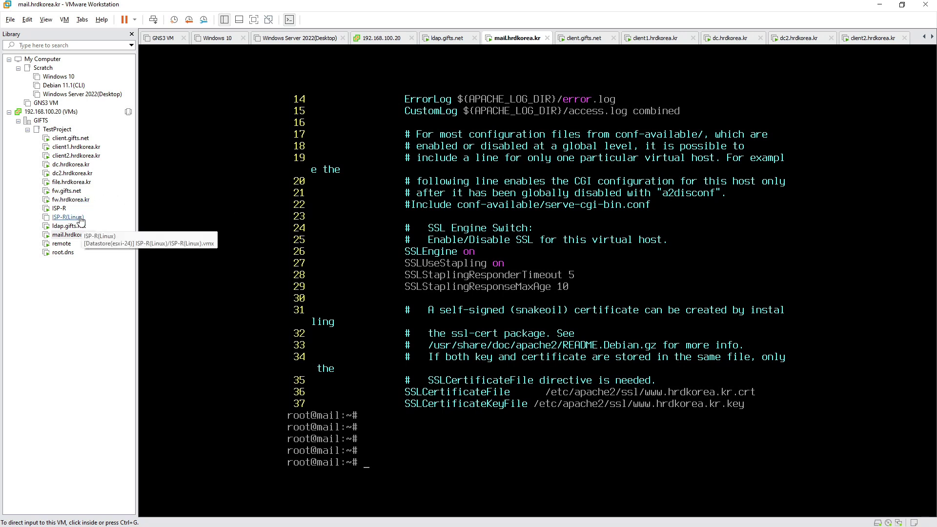
Step: On dc.hrdkorea.kr, list the CA's Issued Certificates and inspect the Domain Controller certificate's details
click(59, 165)
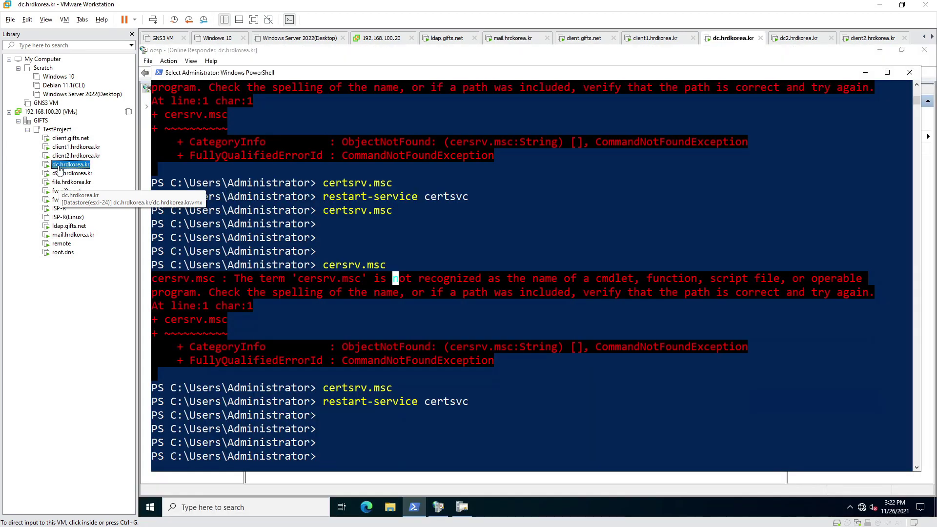
click(439, 507)
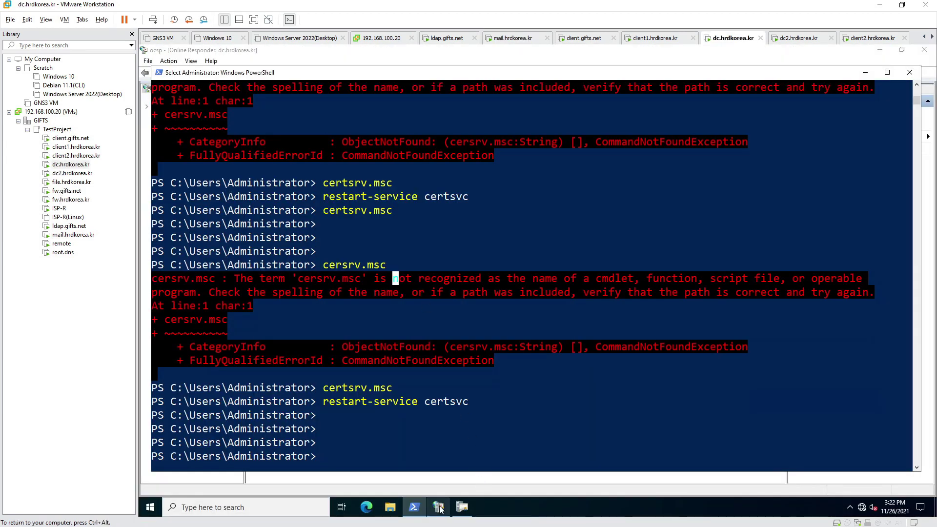
click(462, 508)
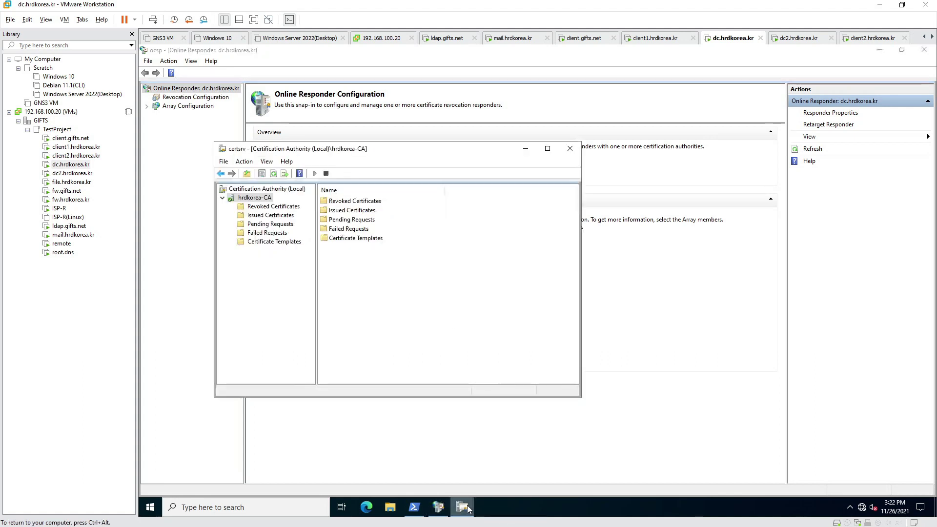
click(272, 216)
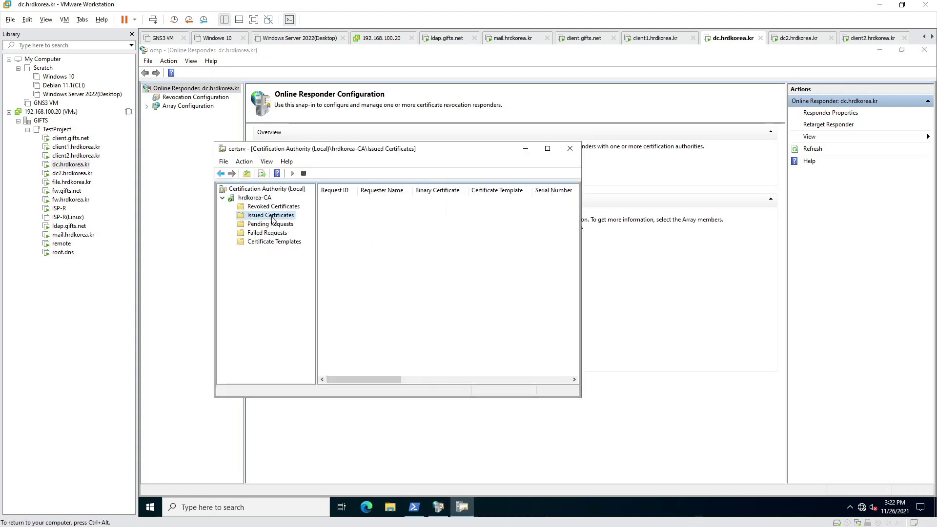
click(380, 211)
double_click(379, 202)
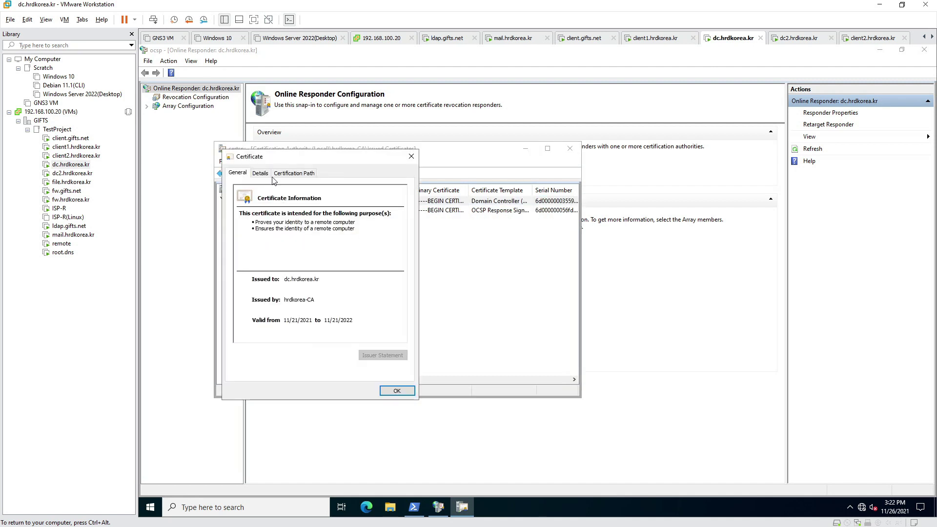
click(260, 173)
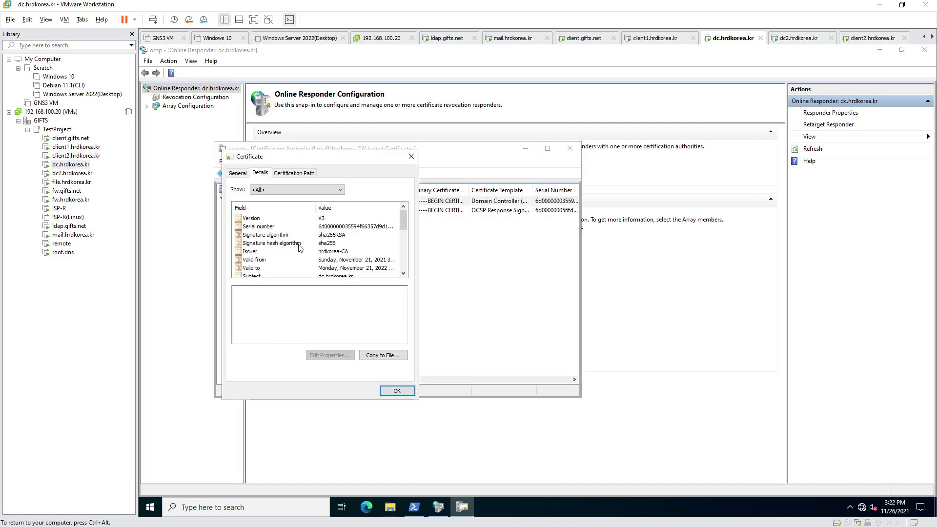
scroll(311, 251, down, 1)
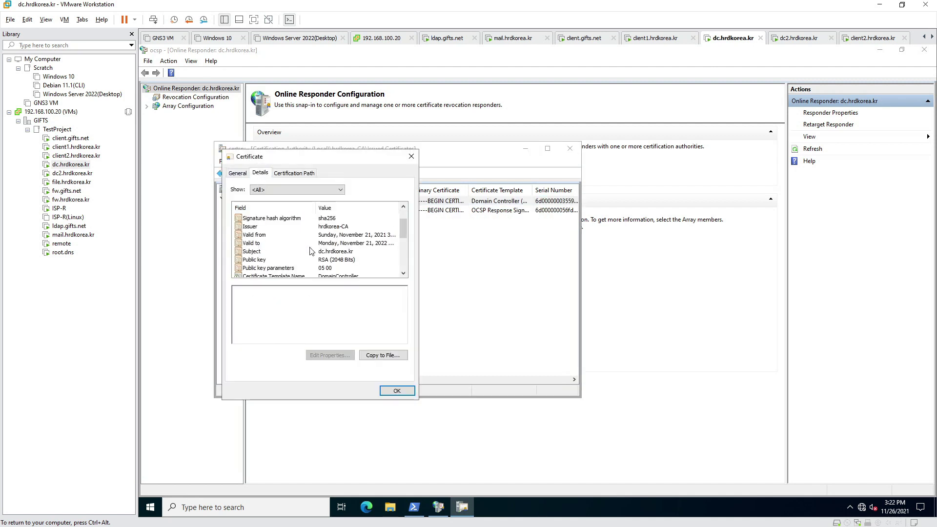
click(397, 390)
Step: Check the OCSP Response Signing certificate's Valid to date (12/10/2021) and Subject
double_click(424, 216)
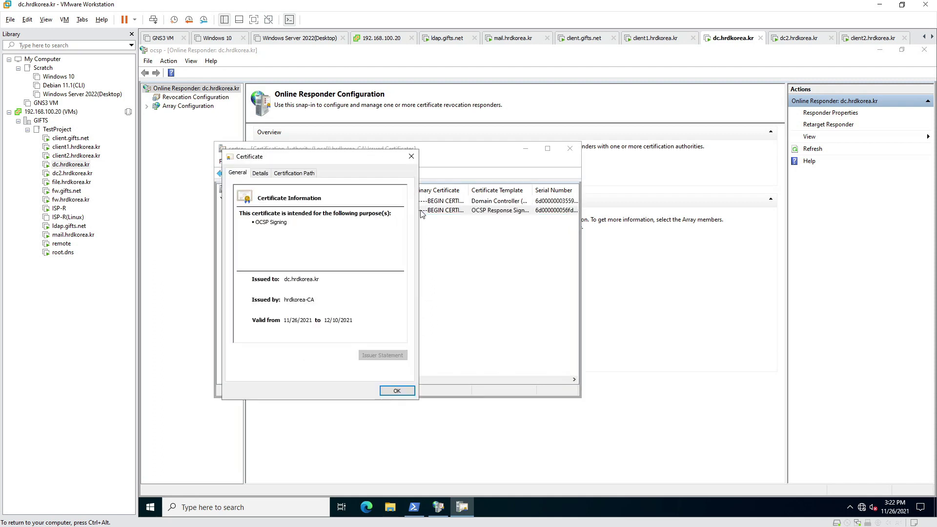
click(260, 174)
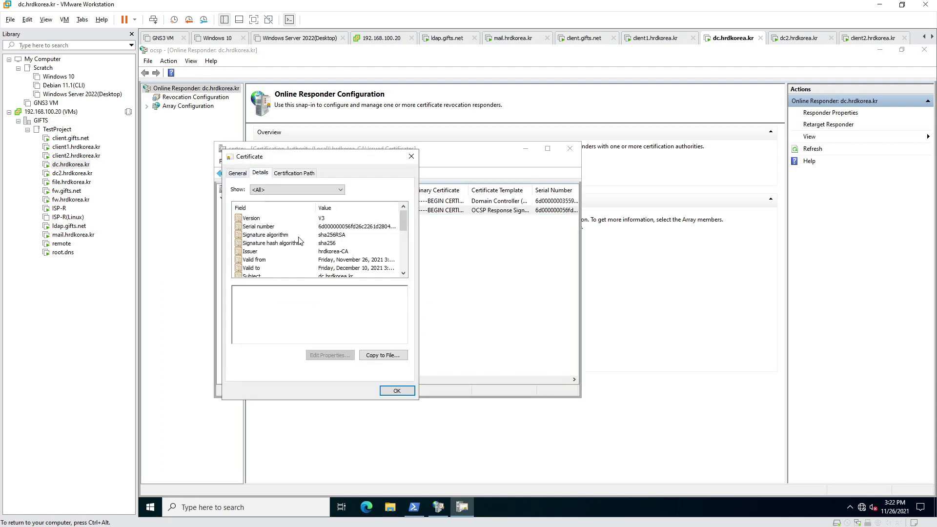
click(336, 268)
scroll(349, 270, down, 3)
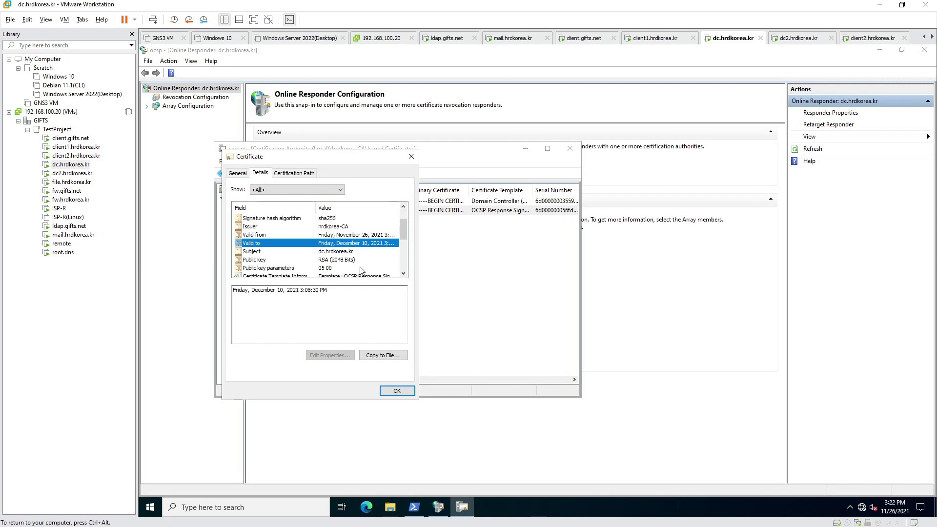
scroll(361, 270, up, 2)
click(317, 252)
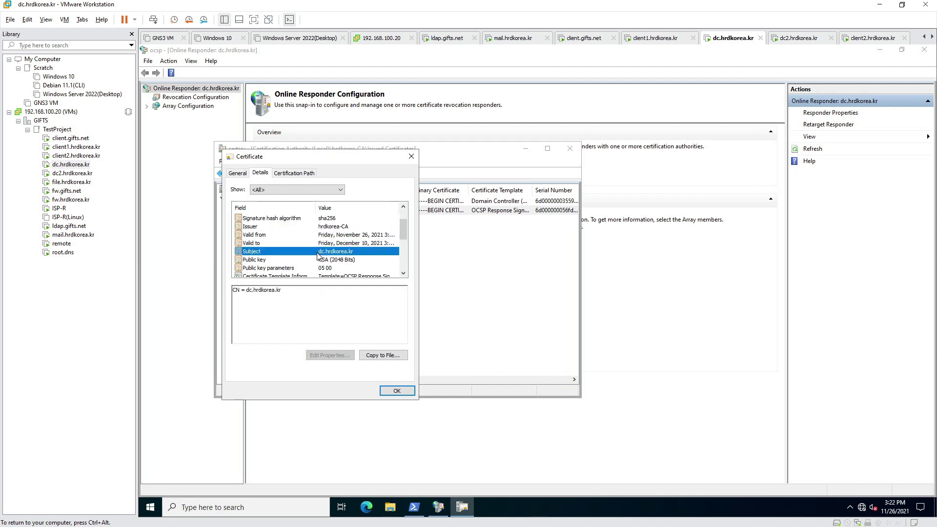
click(397, 391)
Step: Browse the CA's Pending, Revoked, Issued and Failed Requests folders and Certificate Templates
click(278, 224)
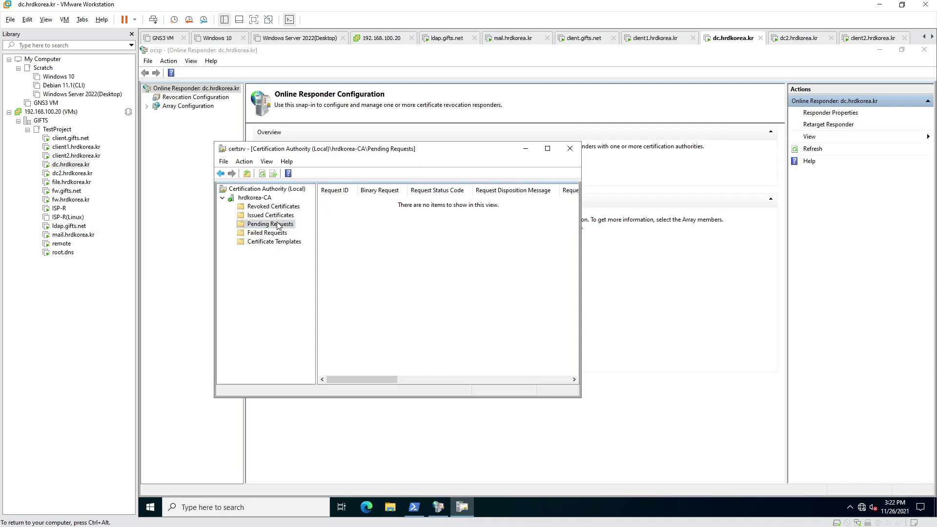
click(274, 207)
click(275, 216)
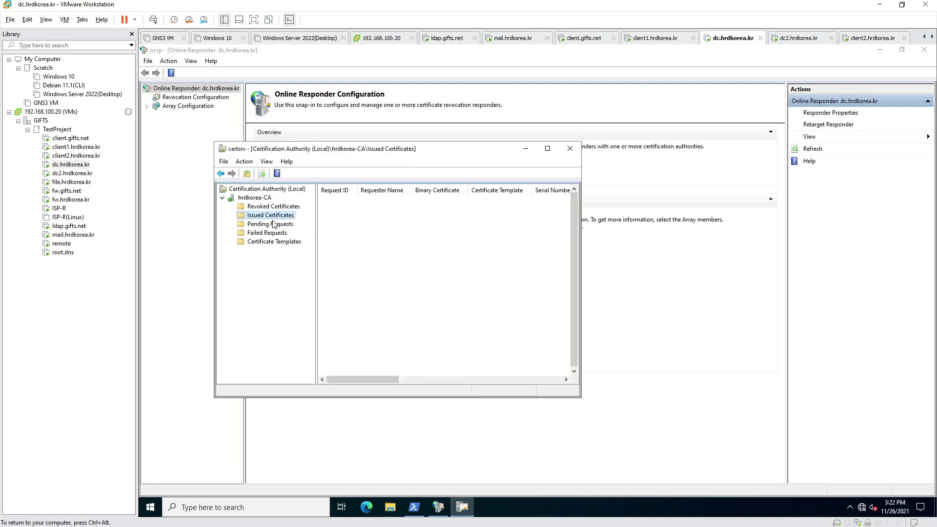
click(273, 225)
click(272, 236)
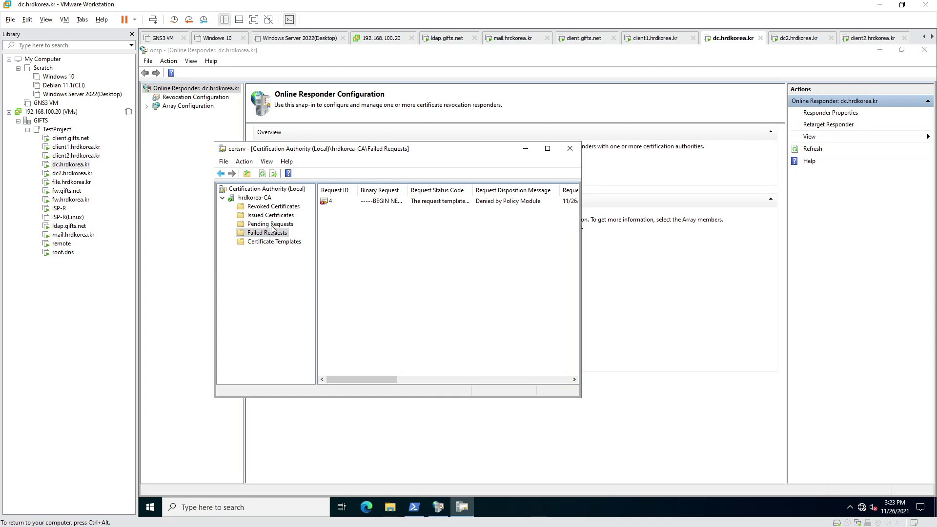
click(273, 227)
click(274, 242)
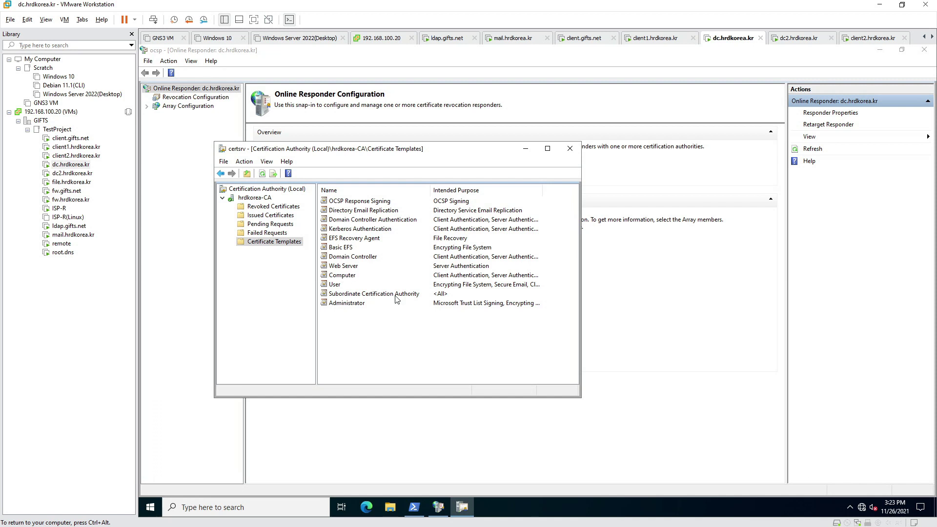
Step: Bring the Administrator PowerShell window to the front, then switch to mail.hrdkorea.kr
click(630, 353)
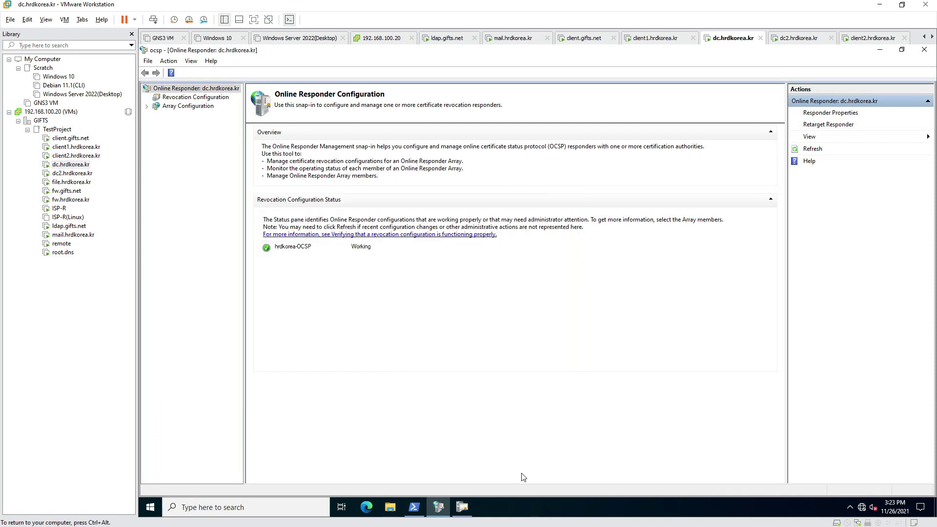
click(415, 510)
click(415, 508)
click(471, 511)
click(415, 509)
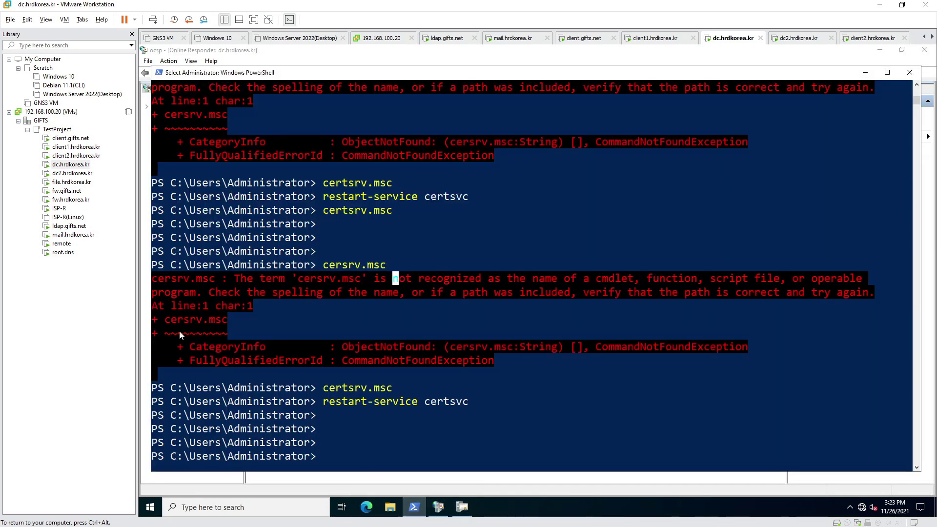
click(69, 237)
Step: Rerun the openssl s_client -status check from history, confirming OCSP Cert Status: good
key(ctrl+g)
key(Up)
key(Up)
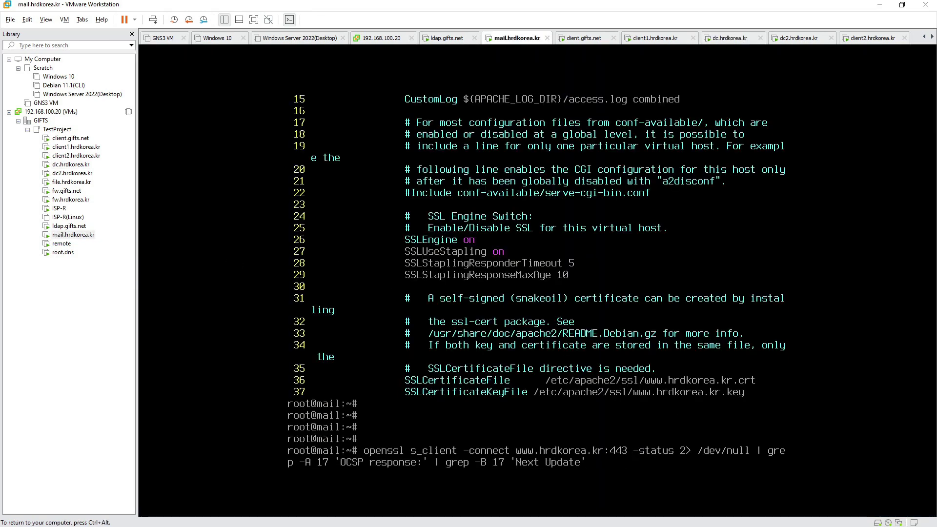
key(Return)
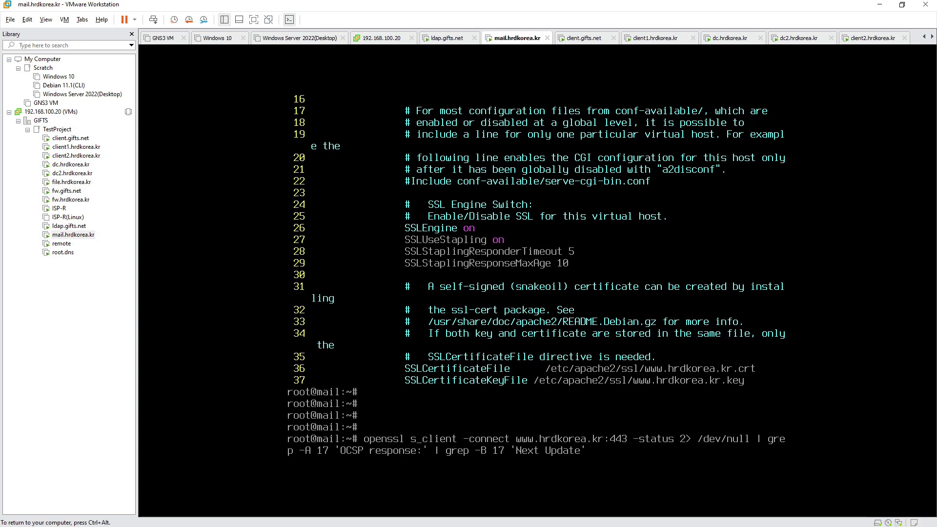
key(Return)
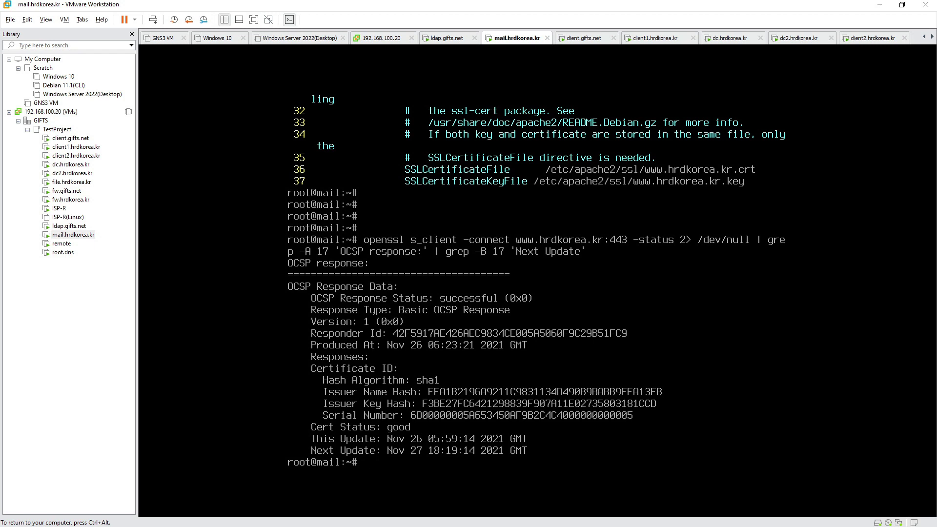
key(ctrl+alt)
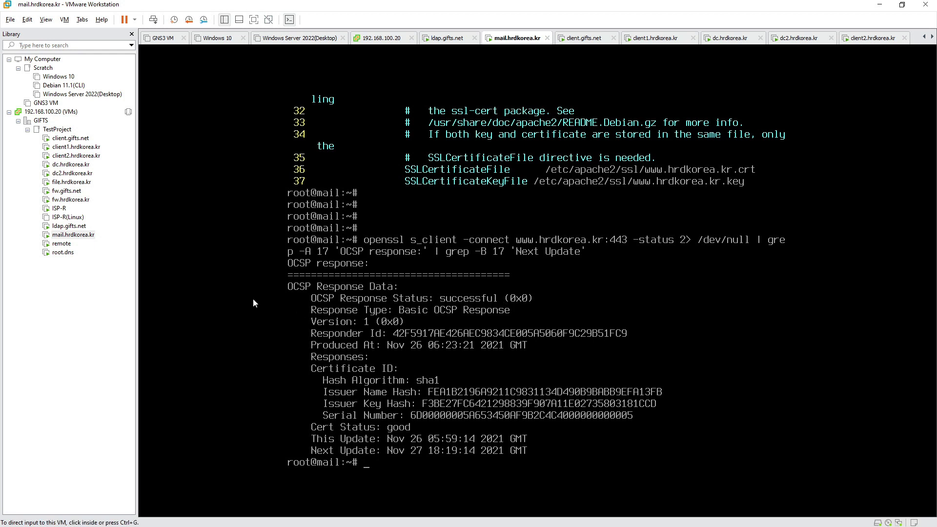